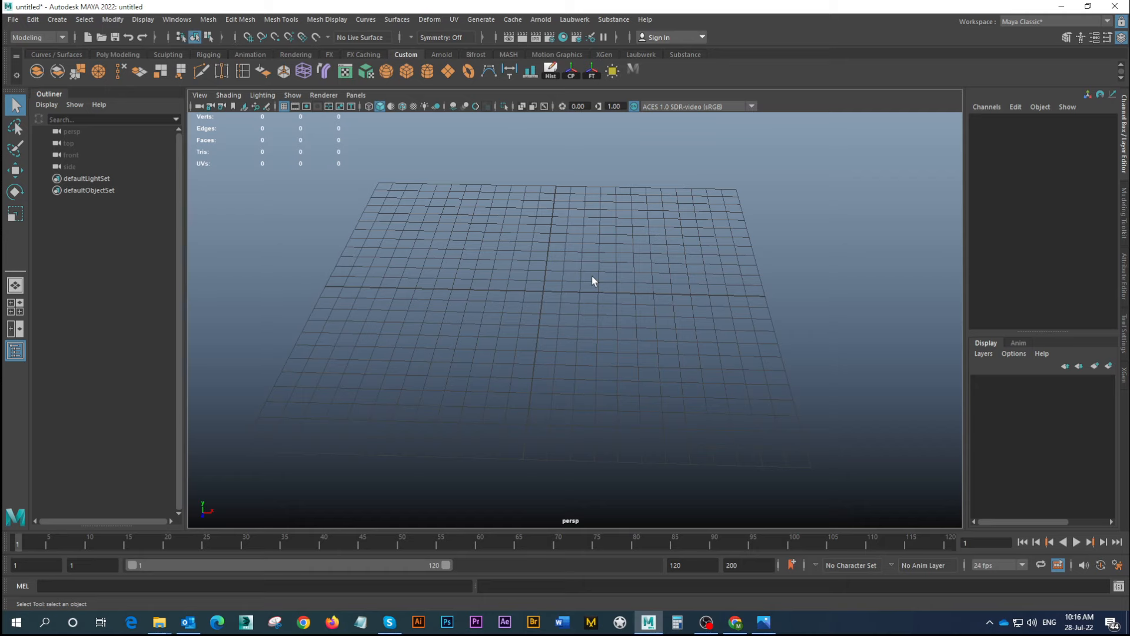
Create a polygon helix primitive at the centre of the scene
left_click(57, 20)
mouse_move(93, 62)
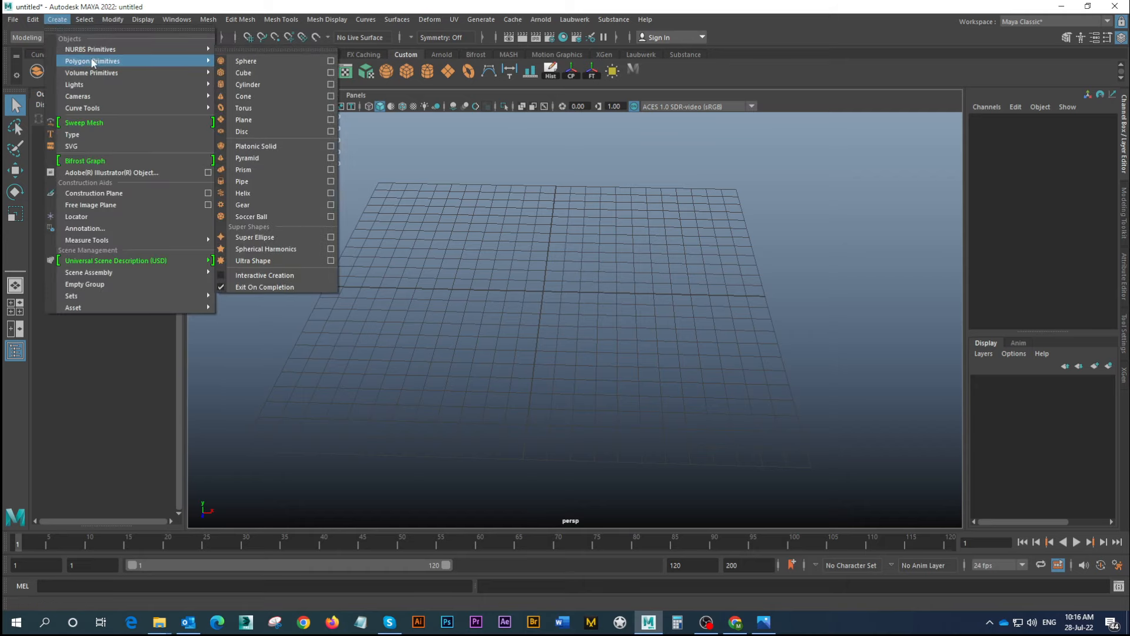
left_click(248, 194)
right_click_drag(592, 370, 563, 319, "alt")
left_click_drag(563, 319, 558, 279, "alt")
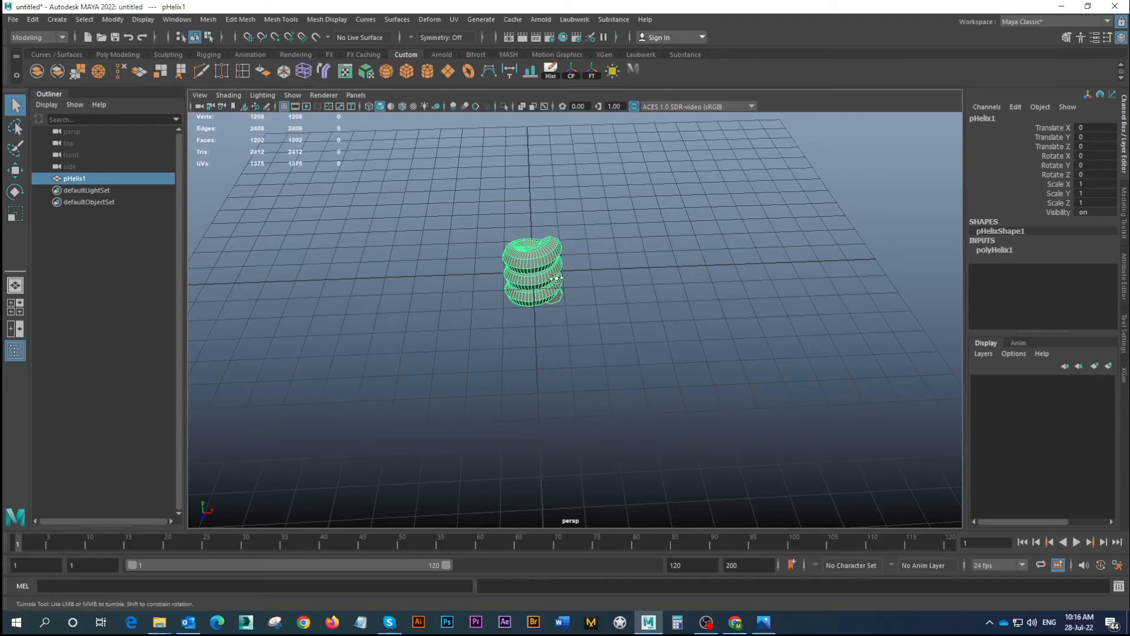
Set the helix's width to 12 and its coils to 1.5
left_click(997, 251)
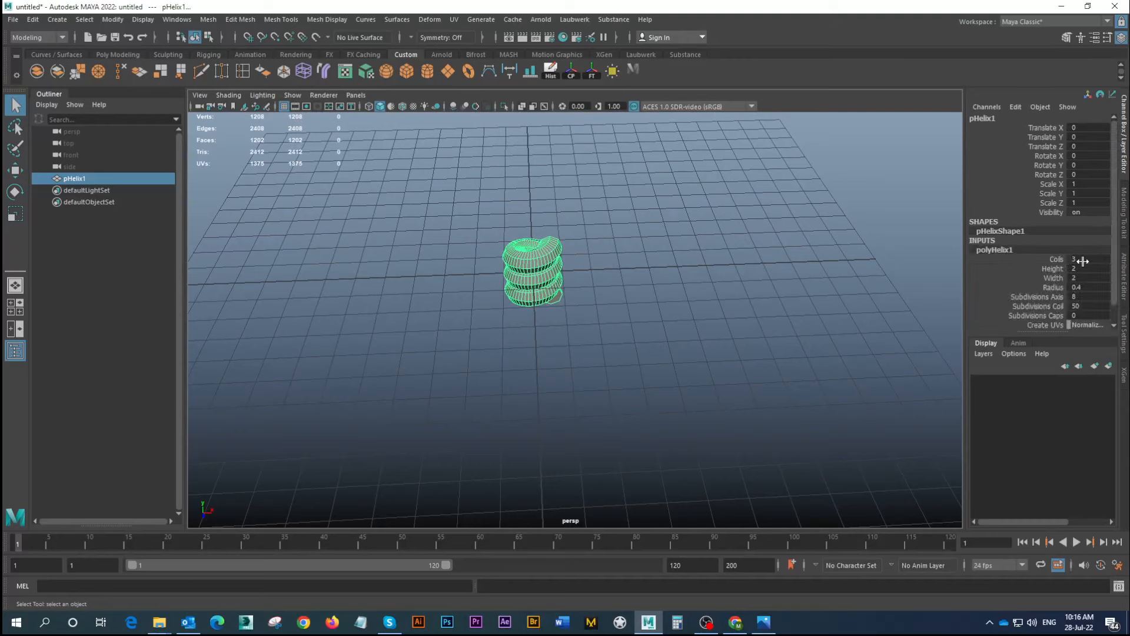
left_click(1092, 268)
double_click(1090, 278)
key("Return")
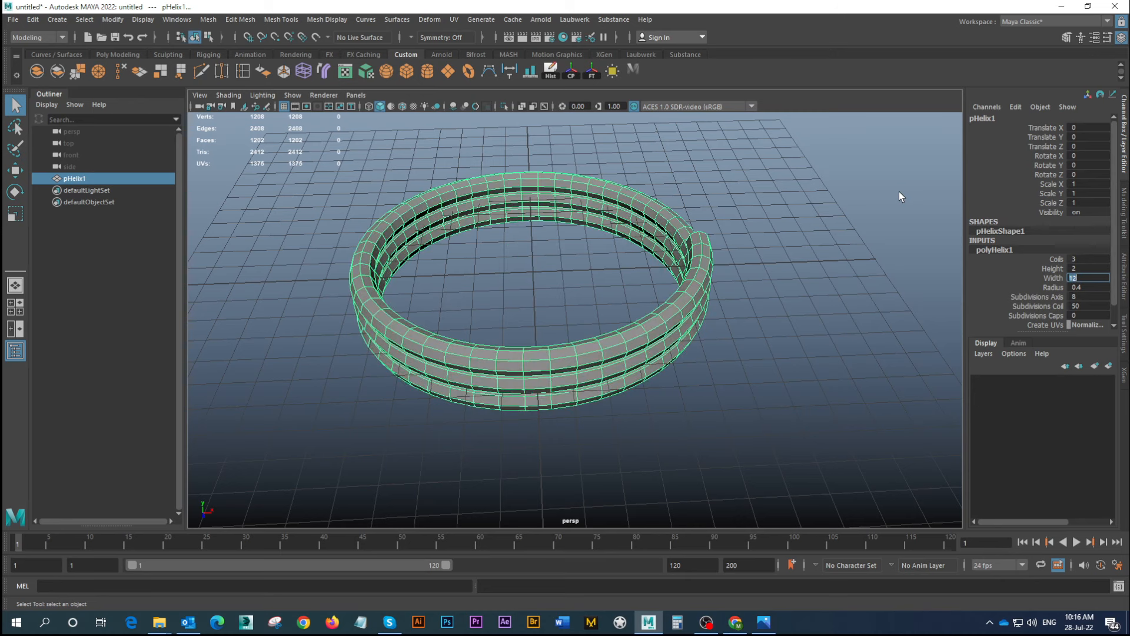
left_click(1085, 259)
key("Return")
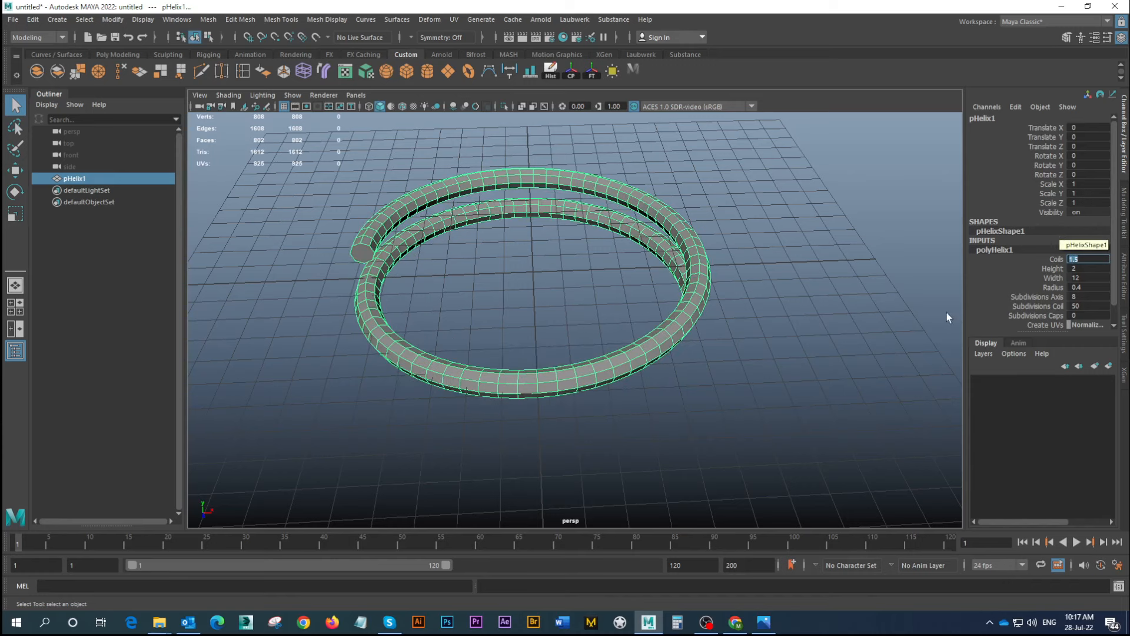
left_click_drag(621, 245, 882, 324, "alt")
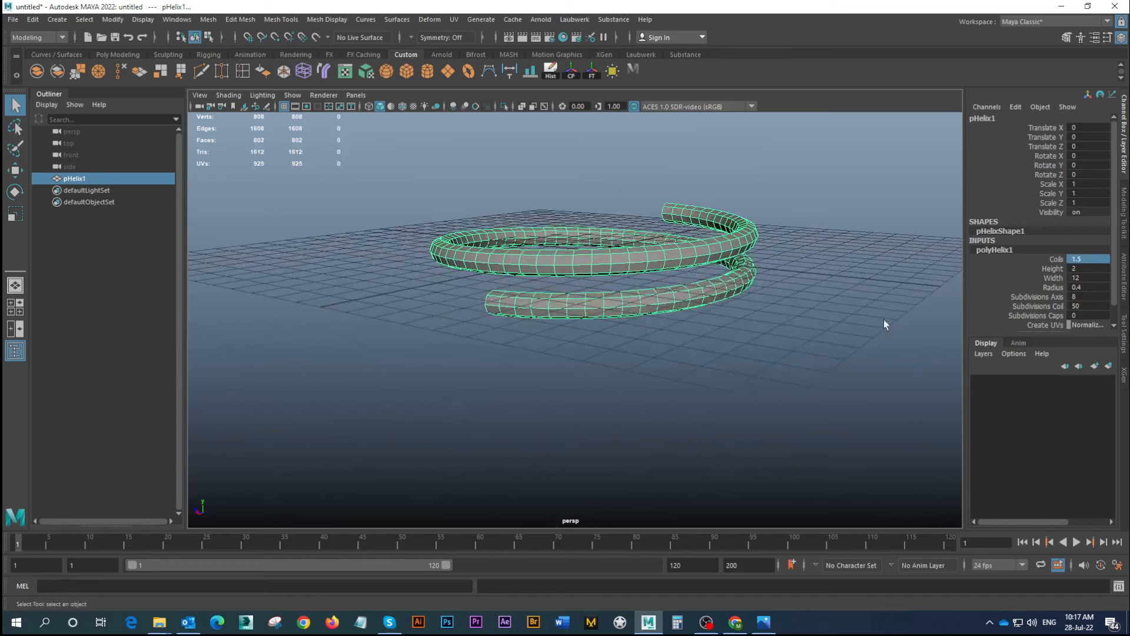
Increase the helix's height to 4, trying a height of 3 on the way
double_click(1089, 268)
type("3")
key("Return")
left_click_drag(842, 345, 669, 267, "alt")
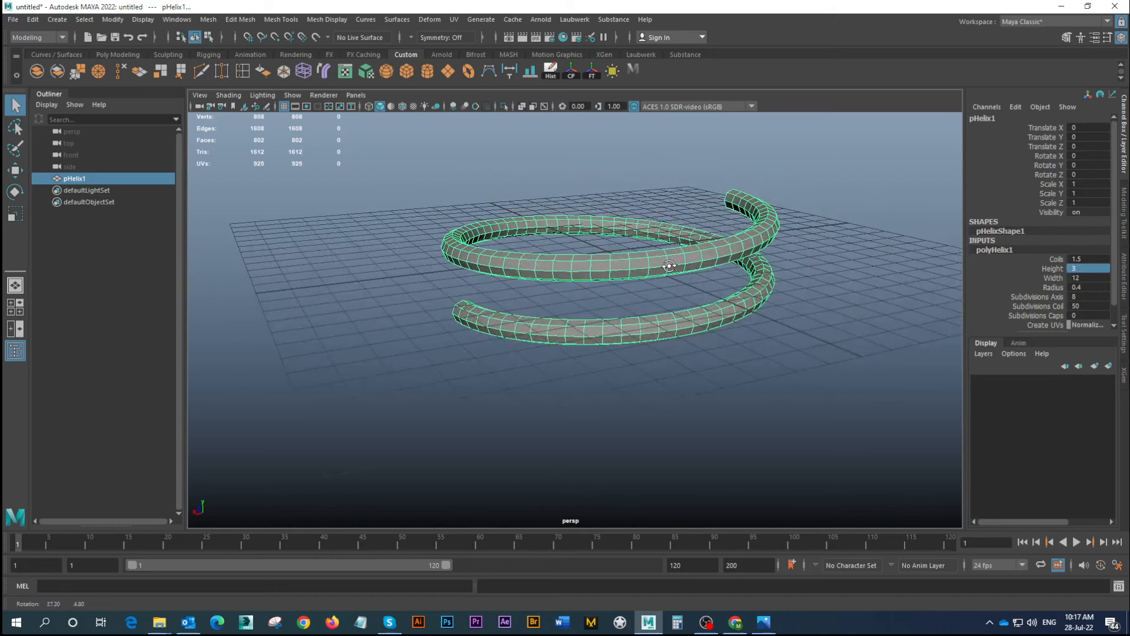
left_click(1093, 269)
type("4")
key("Return")
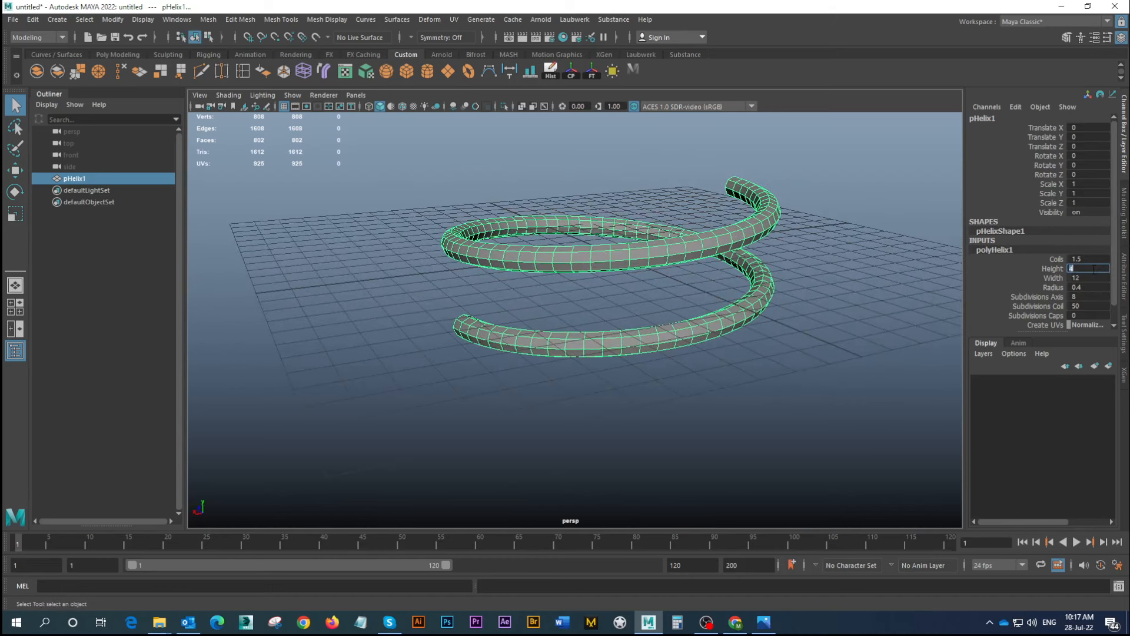
left_click_drag(694, 274, 575, 284, "alt")
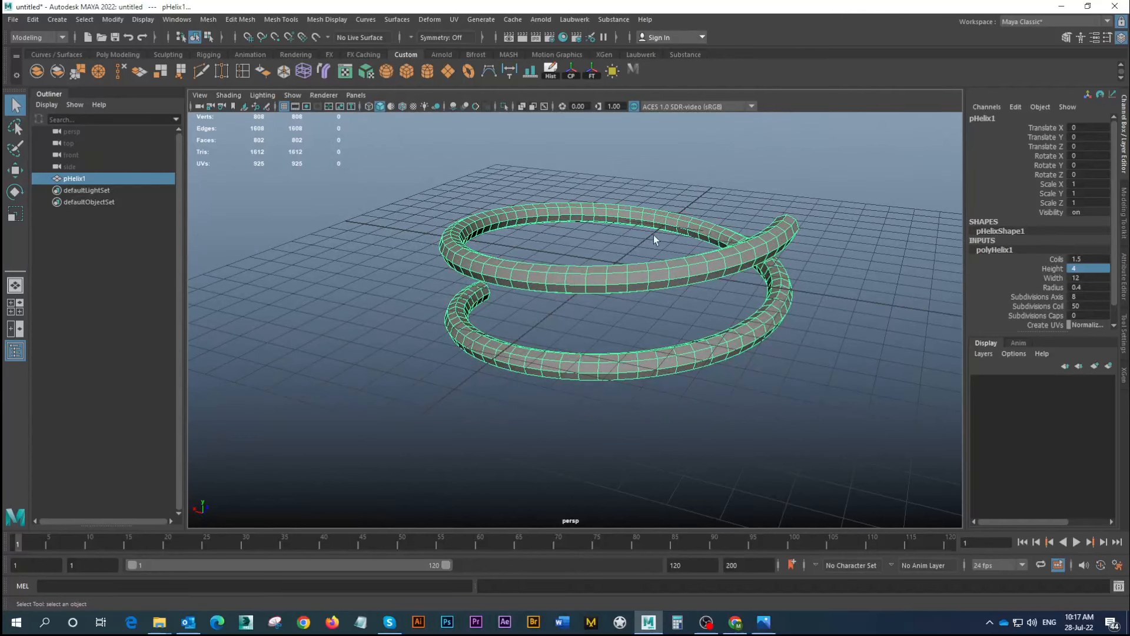
Reduce the helix's coils to 1.2
left_click(1084, 265)
left_click(1087, 258)
key("Return")
left_click_drag(750, 250, 600, 247, "alt")
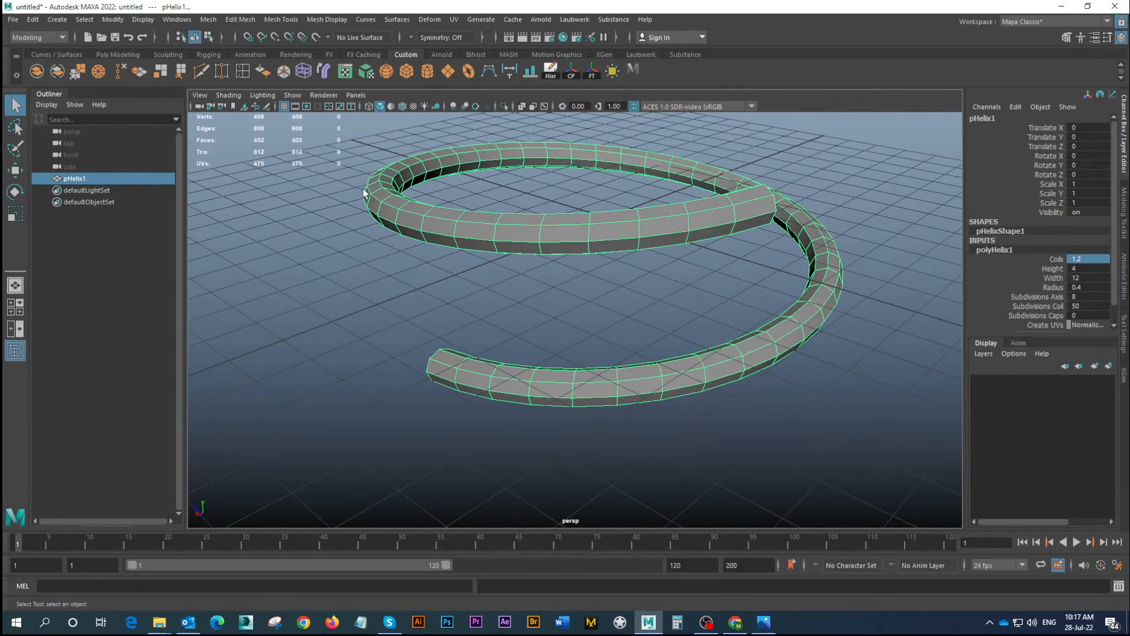
left_click_drag(575, 240, 672, 223, "alt")
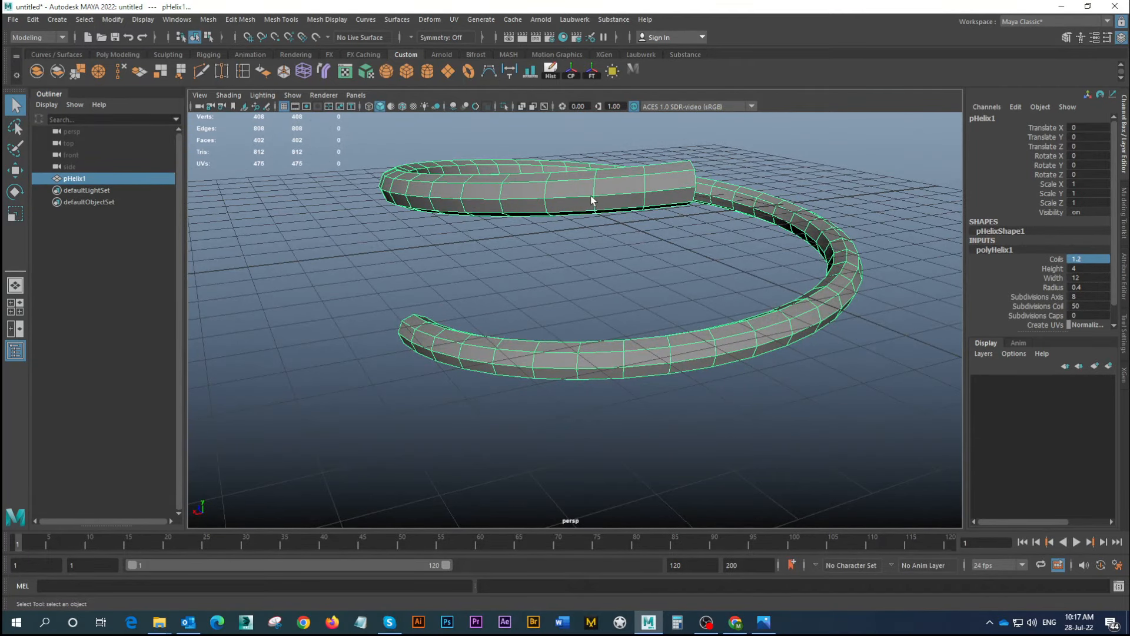
left_click_drag(597, 188, 593, 194, "alt")
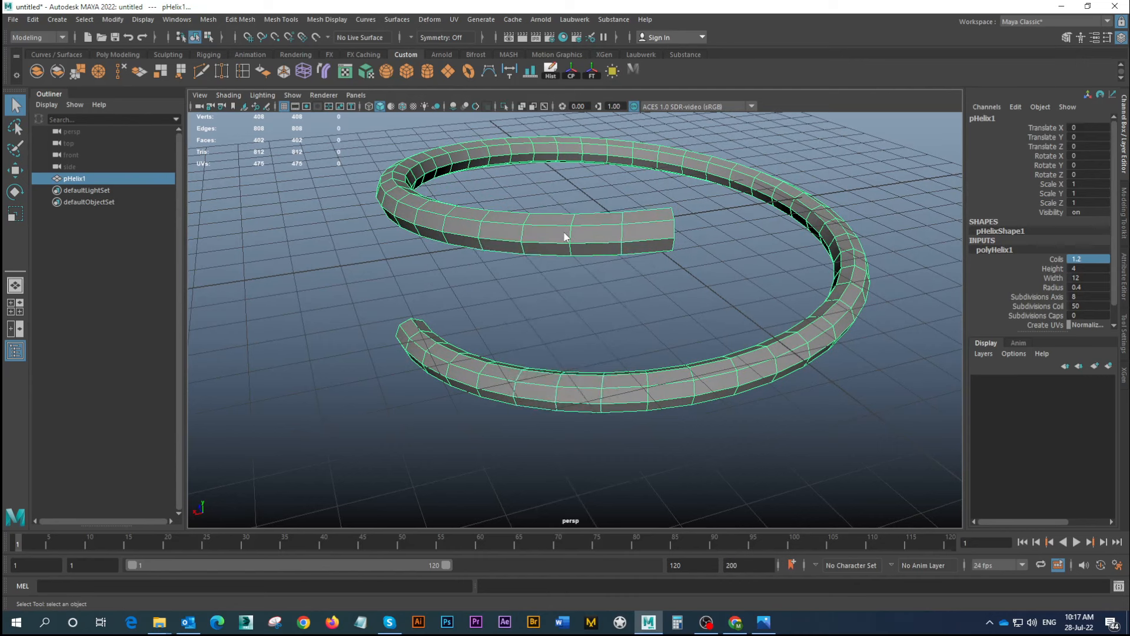
Select a lengthwise edge loop along the whole helix and convert the polygon edges to a curve
right_click_drag(564, 234, 559, 202)
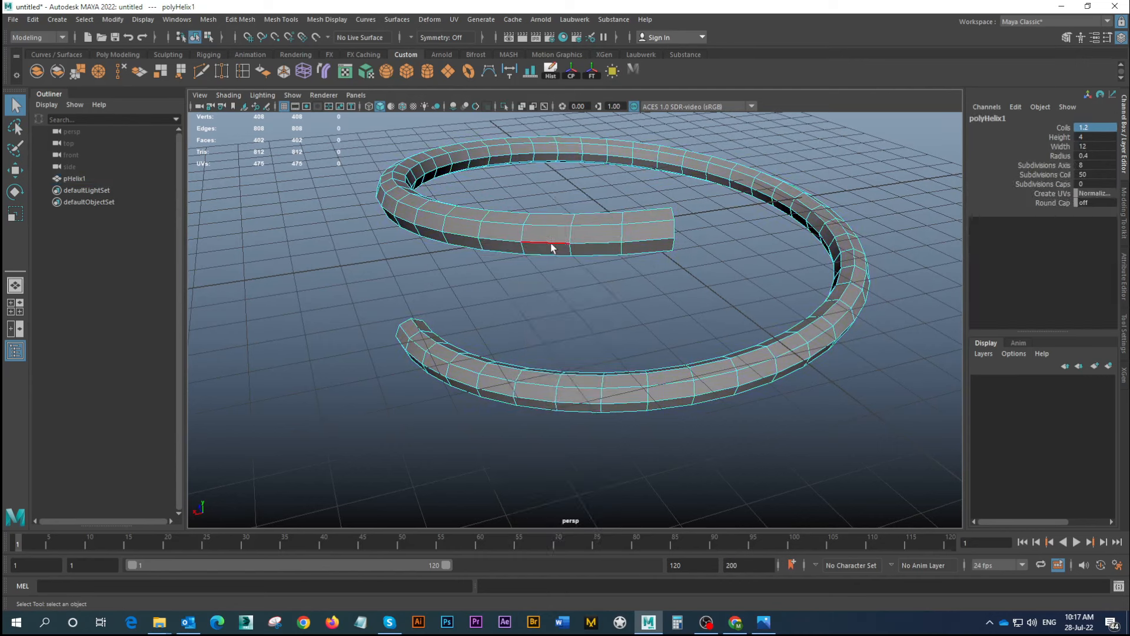
left_click(551, 244)
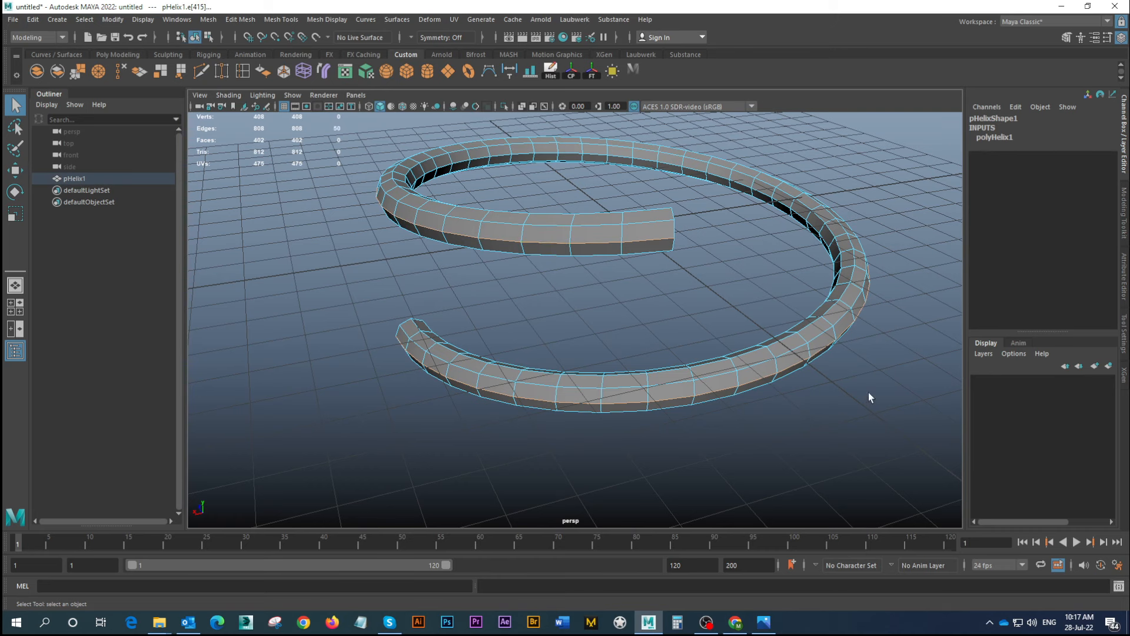
mouse_move(505, 373)
left_mouse_down("alt")
mouse_move(550, 351)
mouse_move(513, 358)
left_mouse_up("alt")
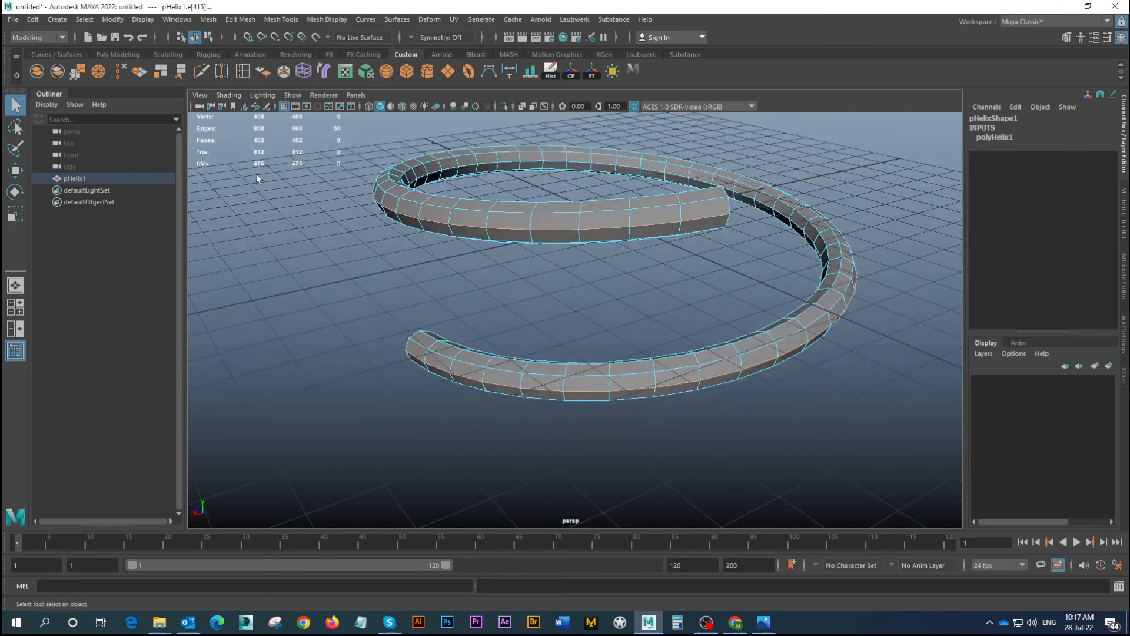
left_click(111, 19)
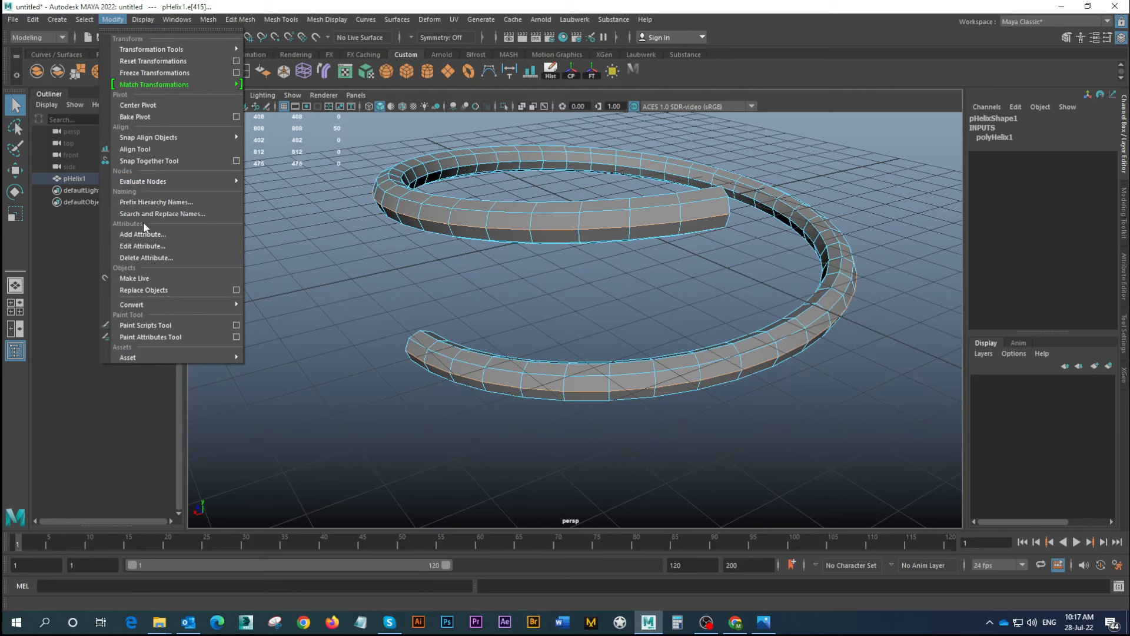
mouse_move(154, 306)
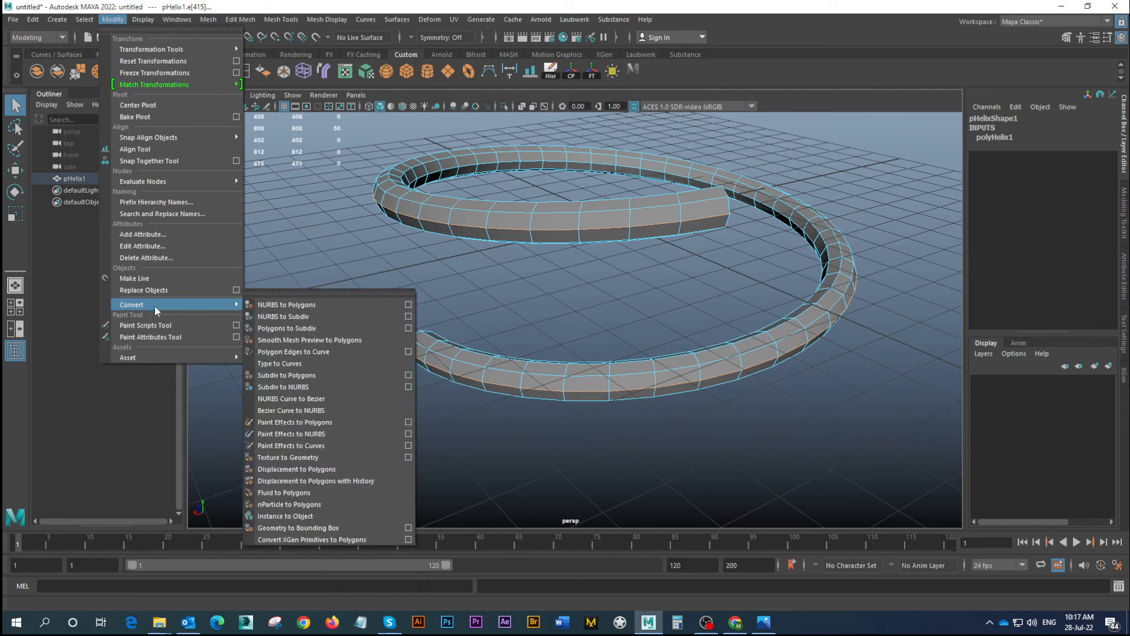
left_click(306, 352)
Delete the original helix mesh, keeping only the curve made from its edges
left_click_drag(490, 350, 680, 252, "alt")
left_click_drag(433, 274, 606, 288, "alt")
left_click(673, 293)
key("Delete")
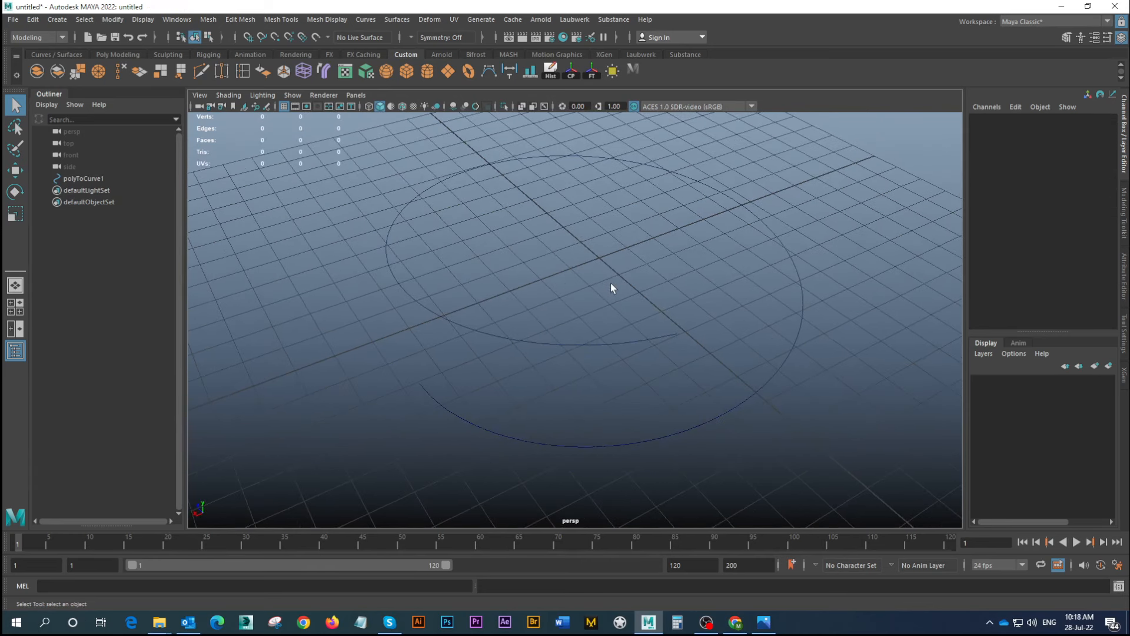
Select the spiral curve and examine its outline in the four-view layout
left_click_drag(636, 308, 618, 228, "alt")
left_click(612, 240)
left_click_drag(567, 285, 604, 267, "alt")
key("space")
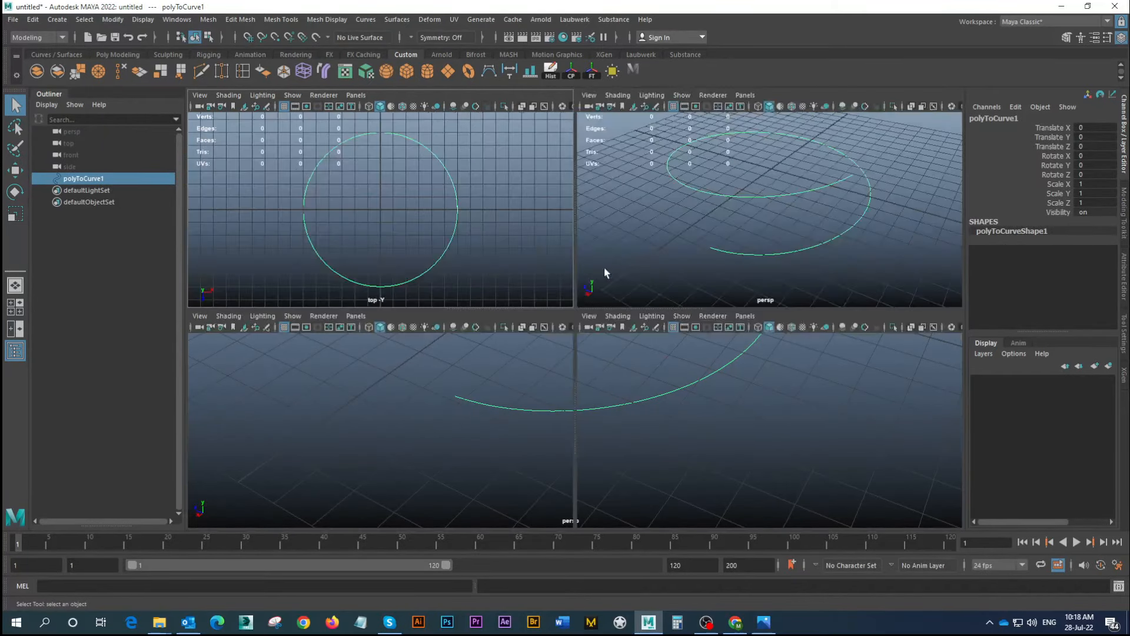
middle_click_drag(463, 195, 458, 171, "alt")
right_click_drag(458, 171, 423, 172, "alt")
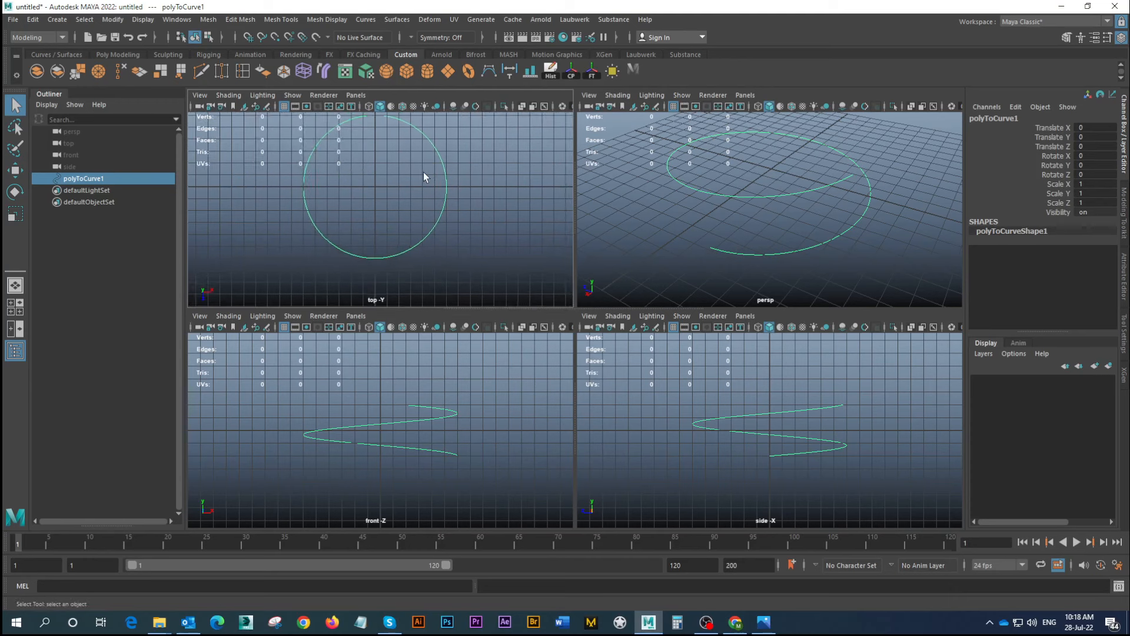
middle_click_drag(422, 174, 426, 191, "alt")
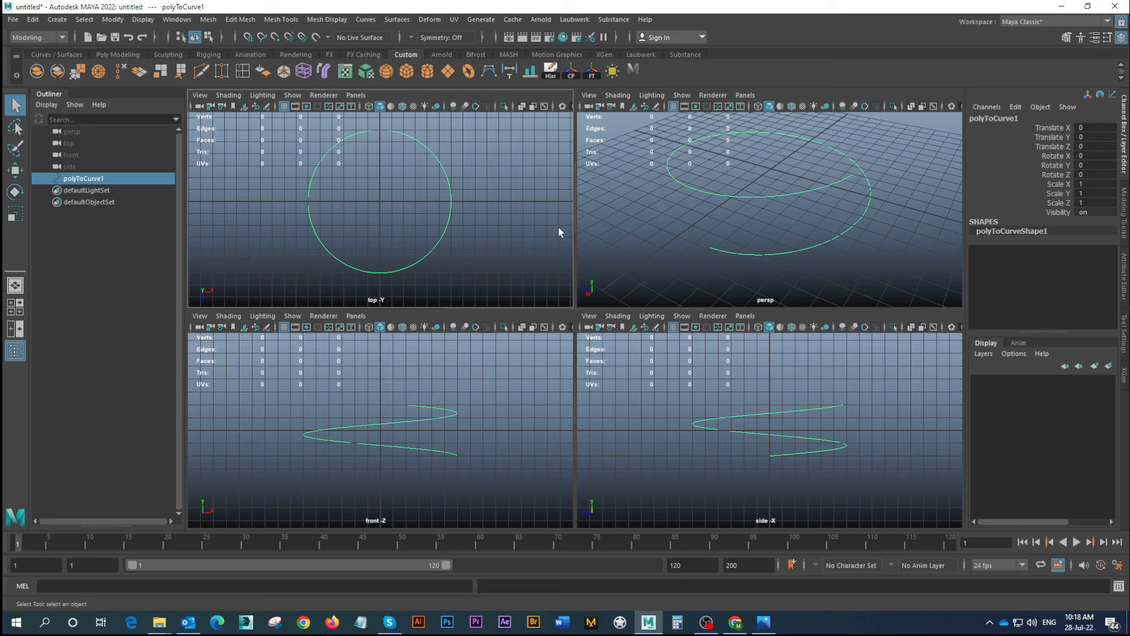
middle_click(748, 197)
left_click_drag(818, 193, 731, 200, "alt")
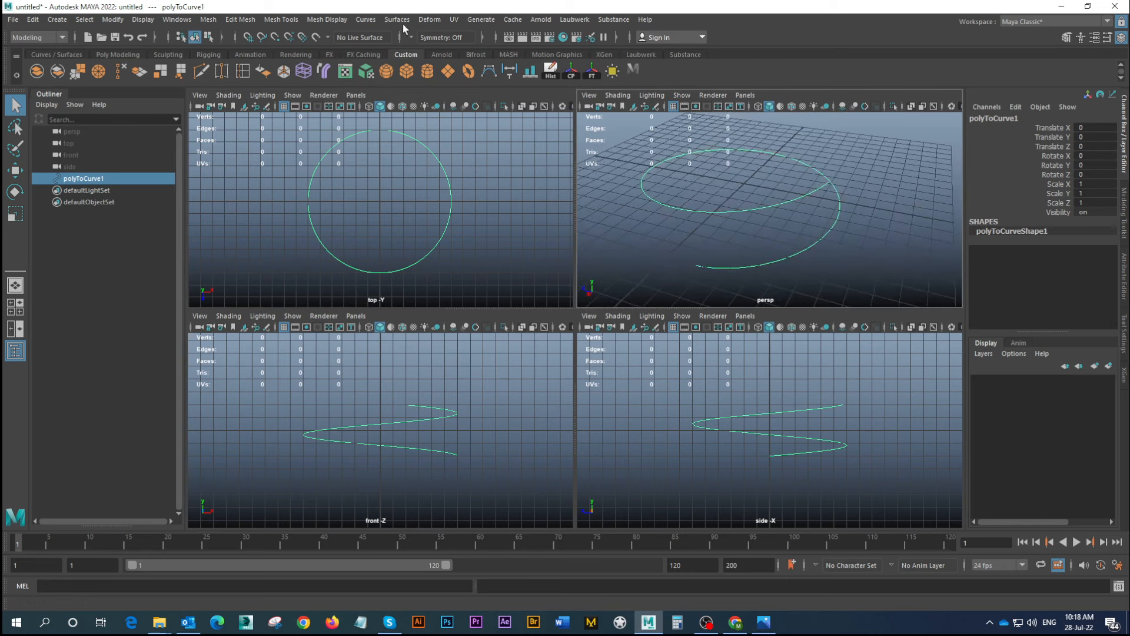
Apply a Lattice deformer to the spiral curve and return to the single perspective view
left_click(430, 20)
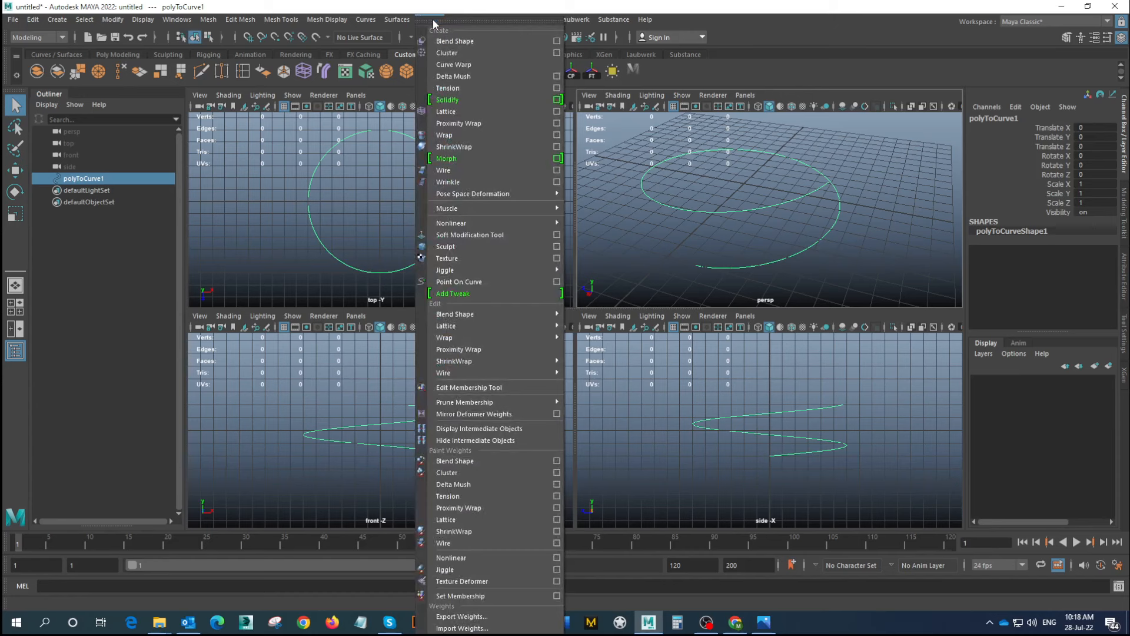
left_click(450, 113)
mouse_move(766, 219)
left_mouse_down("alt")
mouse_move(790, 204)
mouse_move(769, 226)
left_mouse_up("alt")
scroll(776, 226, "down", 2)
middle_click_drag(787, 221, 813, 200, "alt")
key("space")
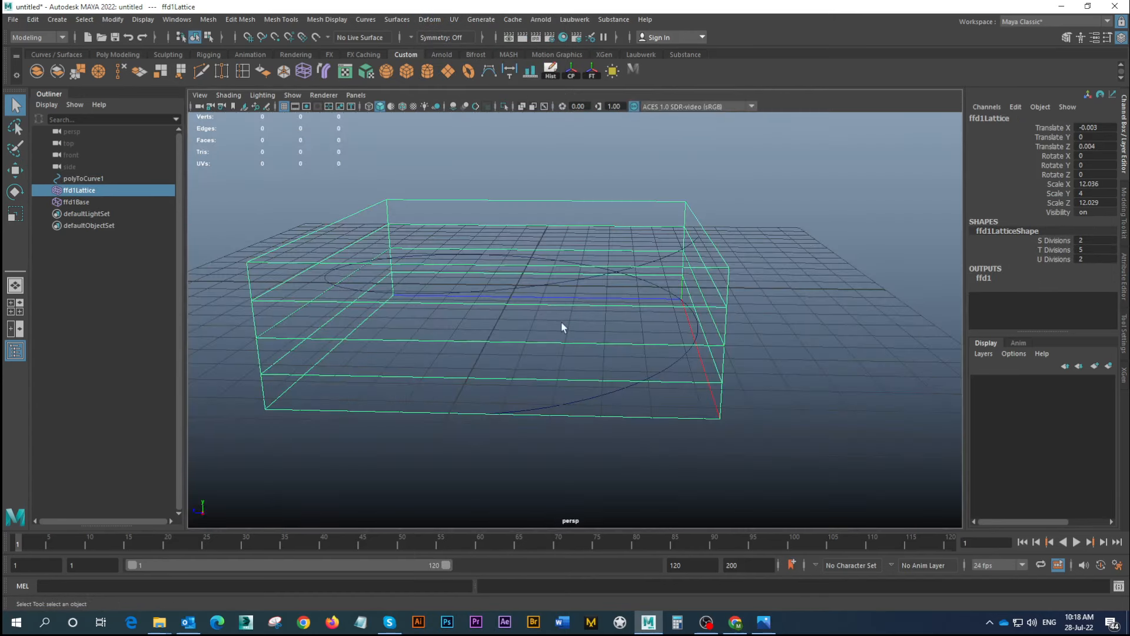
Set the lattice's T Divisions to 2
middle_click_drag(655, 299, 702, 243, "alt")
left_click_drag(702, 242, 675, 235, "alt")
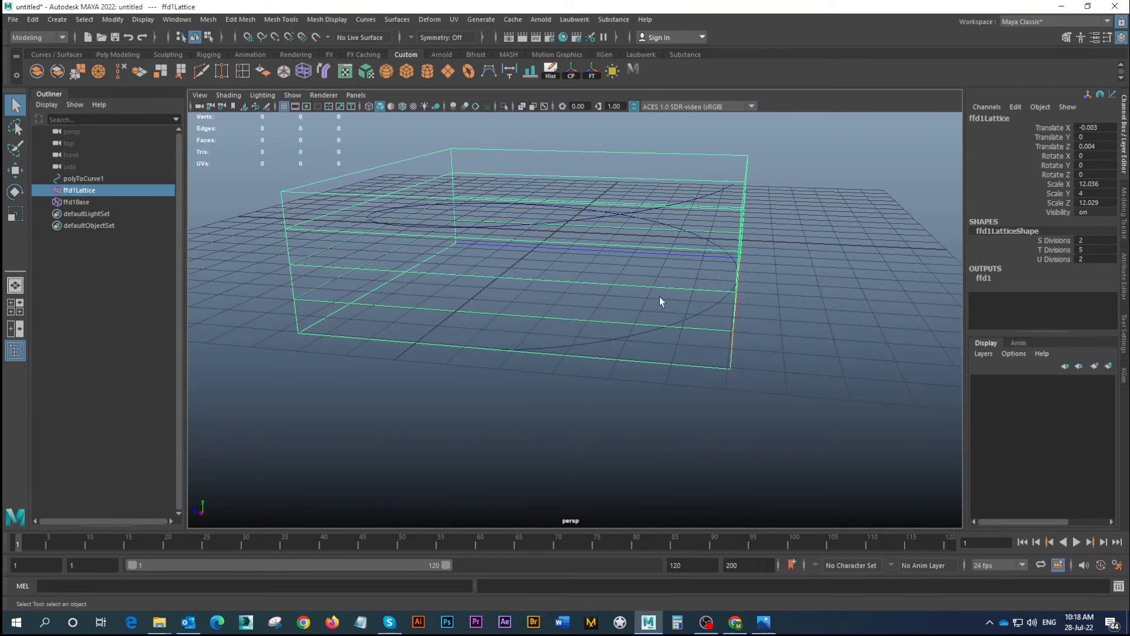
left_click_drag(659, 299, 652, 282, "alt")
left_click(1103, 248)
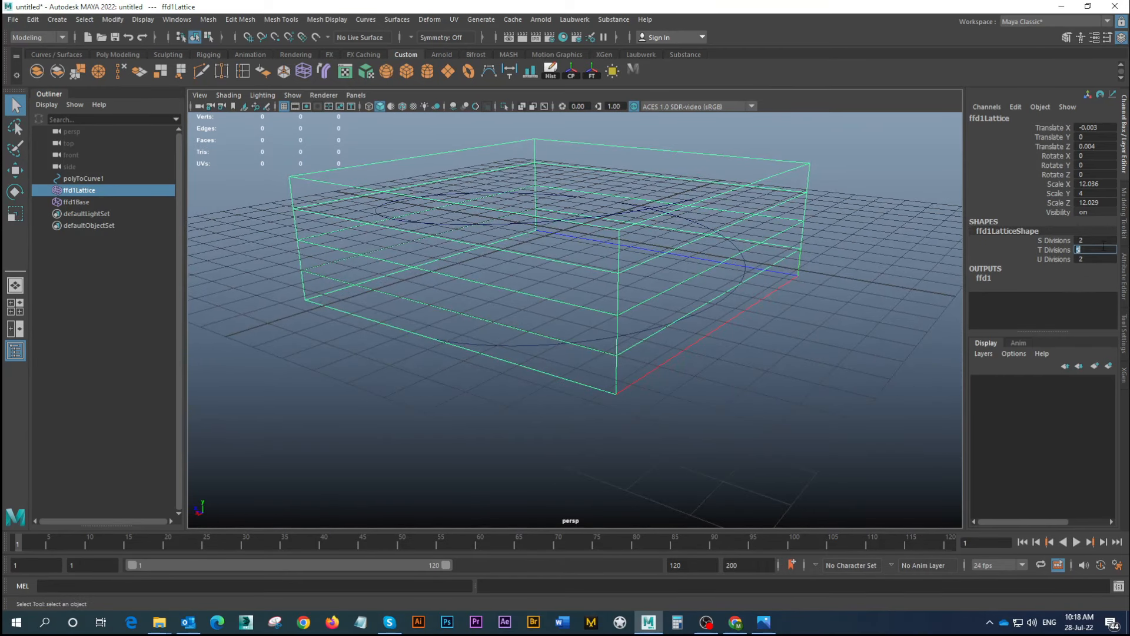
key("Return")
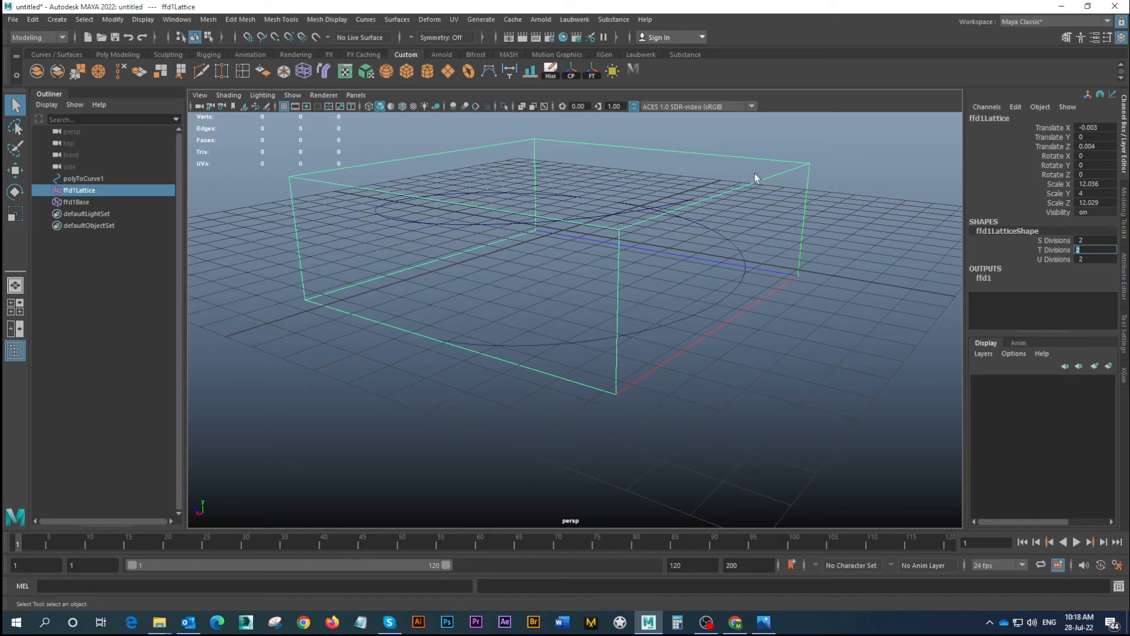
Switch the lattice to point editing and select its four upper lattice points
right_click_drag(799, 167, 797, 131)
left_click_drag(789, 176, 714, 192, "alt")
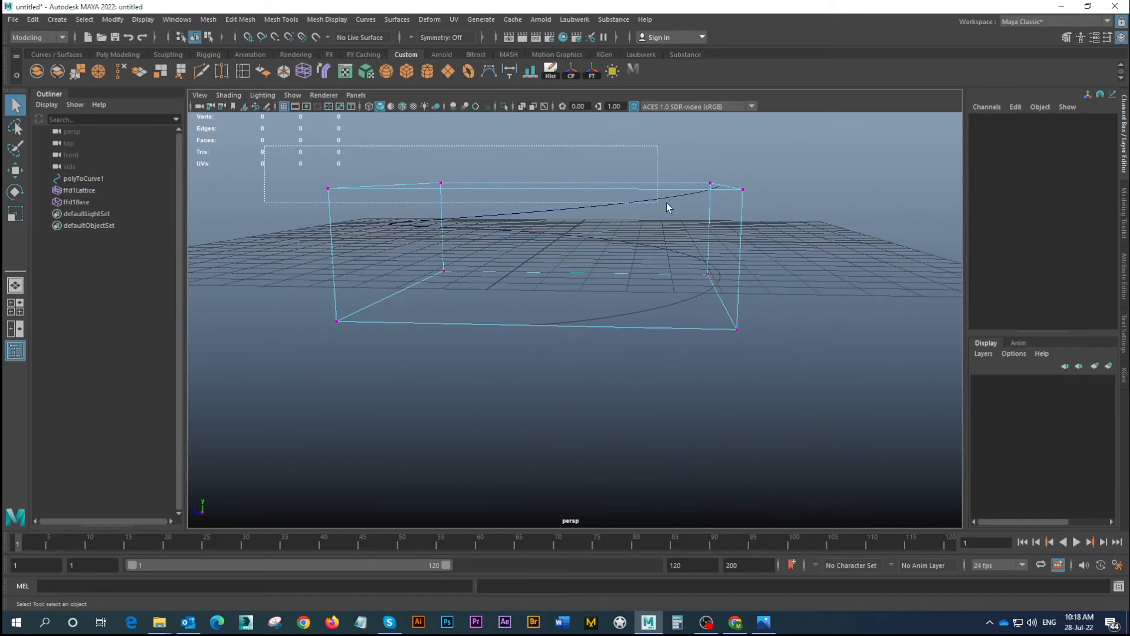
left_click_drag(297, 158, 783, 229)
left_click_drag(629, 190, 616, 210, "alt")
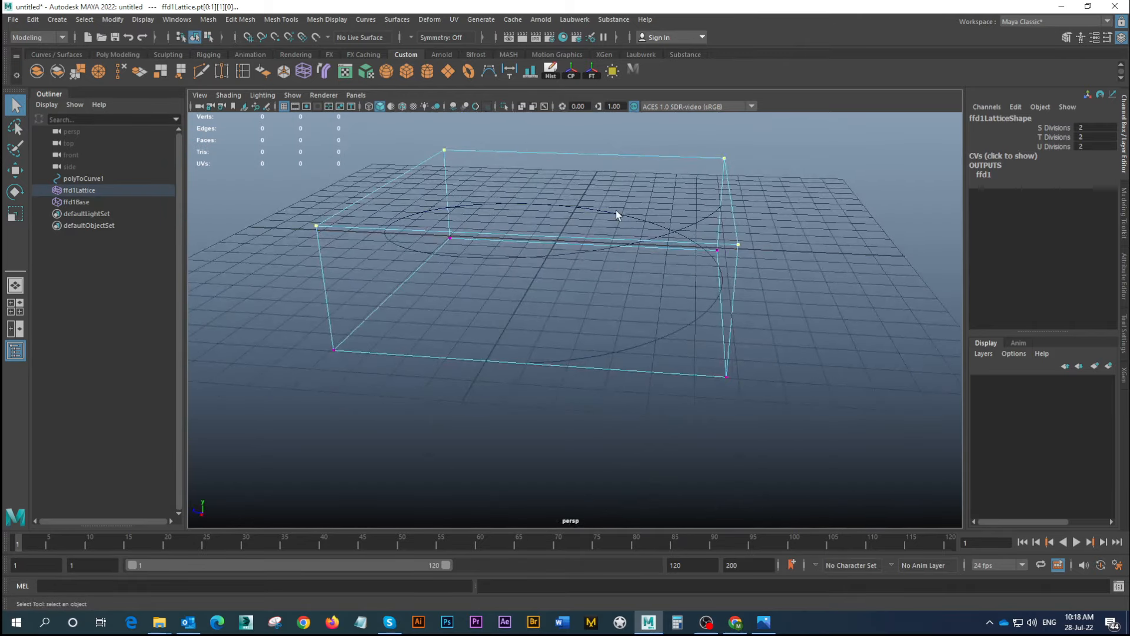
In the top view, scale the four upper lattice points uniformly inward to about half size, tapering the curve into a spiral
key("space")
key("space")
key("f")
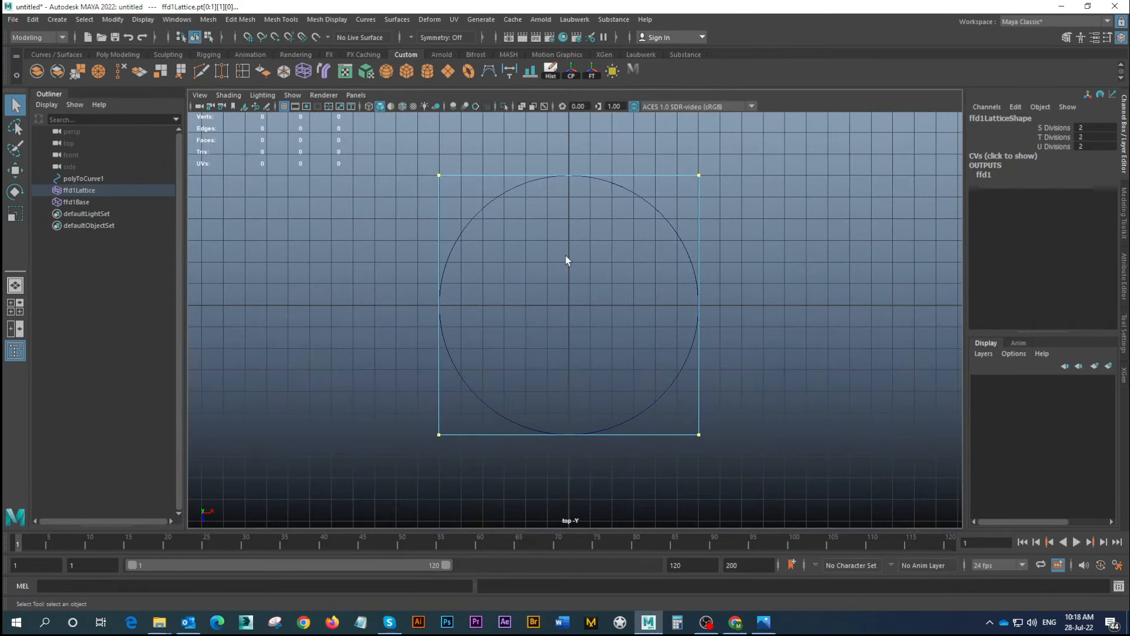
key("r")
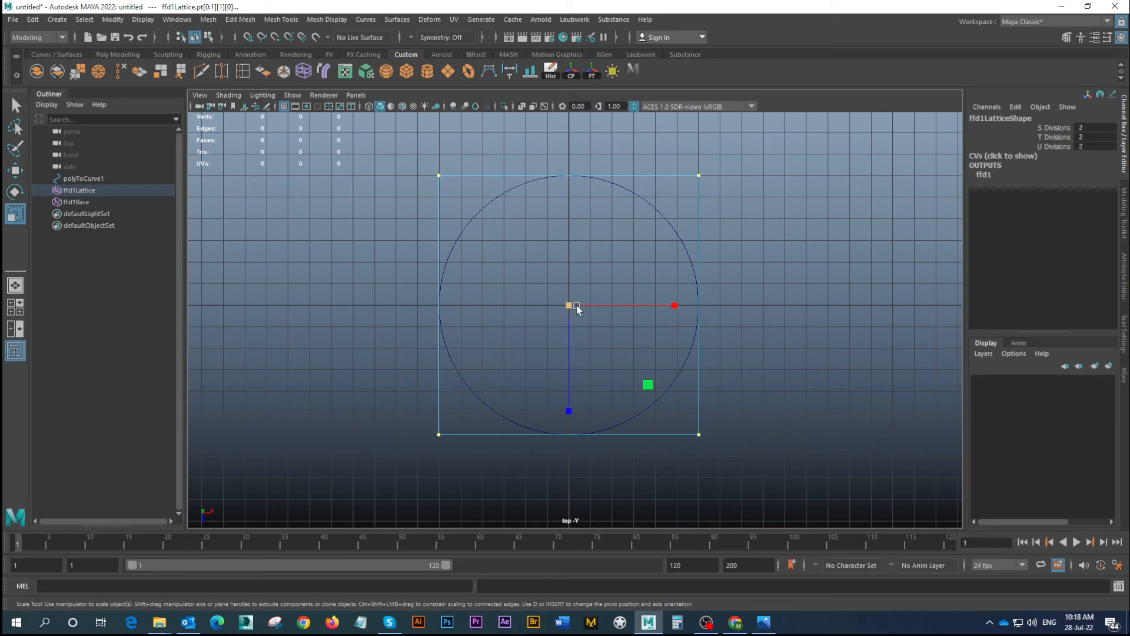
middle_click_drag(569, 309, 571, 291, "alt")
right_click_drag(570, 291, 597, 297, "alt")
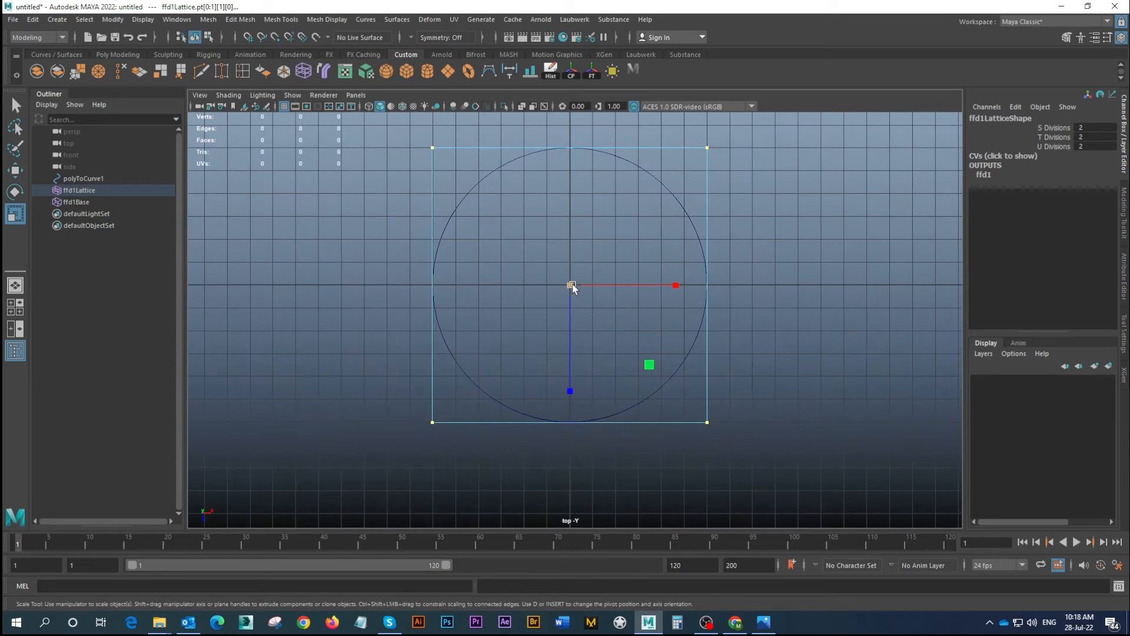
left_click_drag(572, 286, 483, 260)
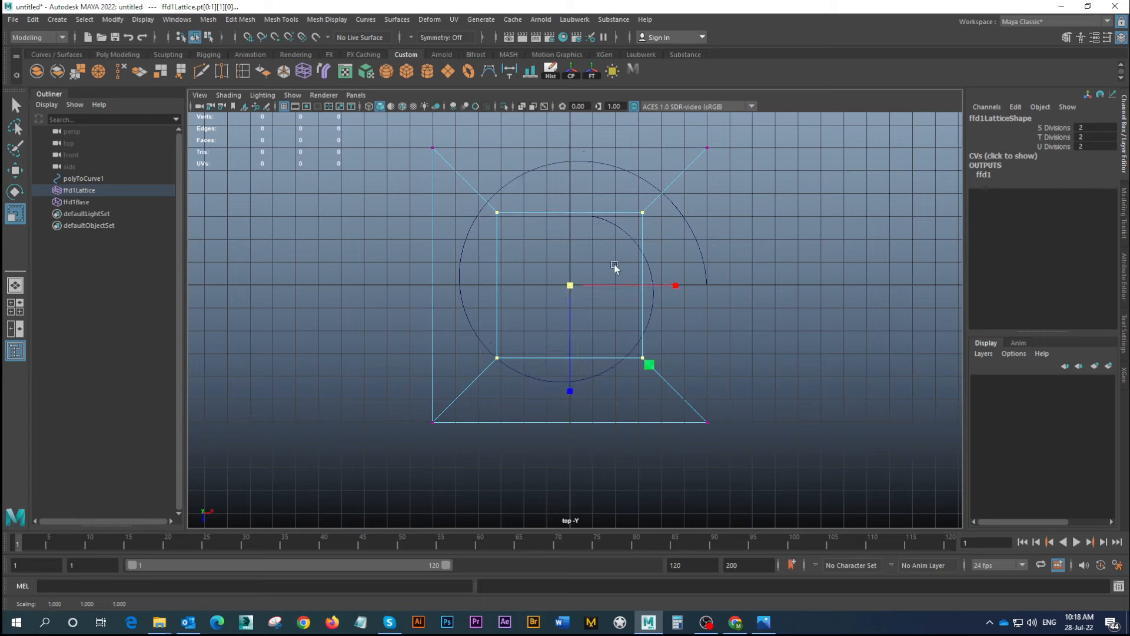
left_click_drag(570, 285, 572, 286)
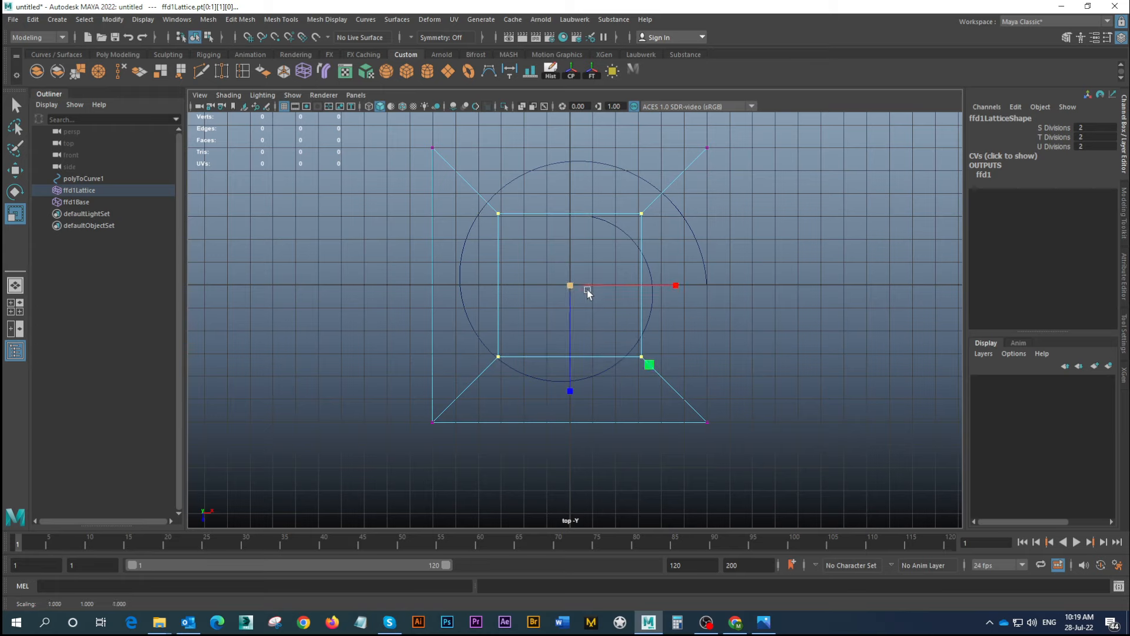
Select the spiral curve and delete all history in the scene, baking in the lattice shape
left_click(676, 208)
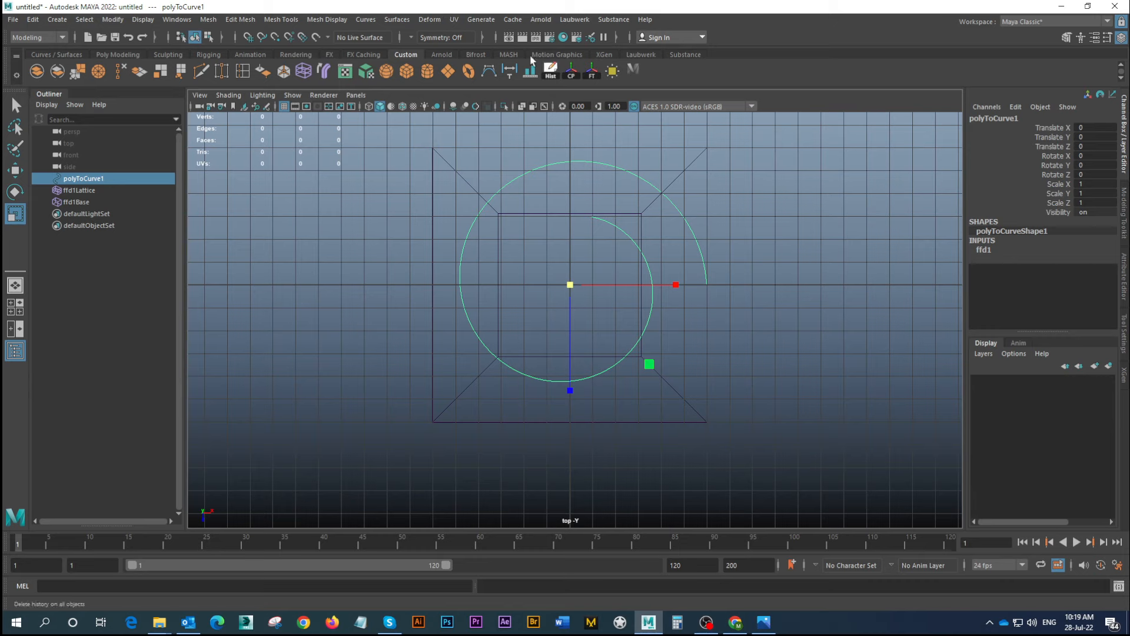
left_click(33, 20)
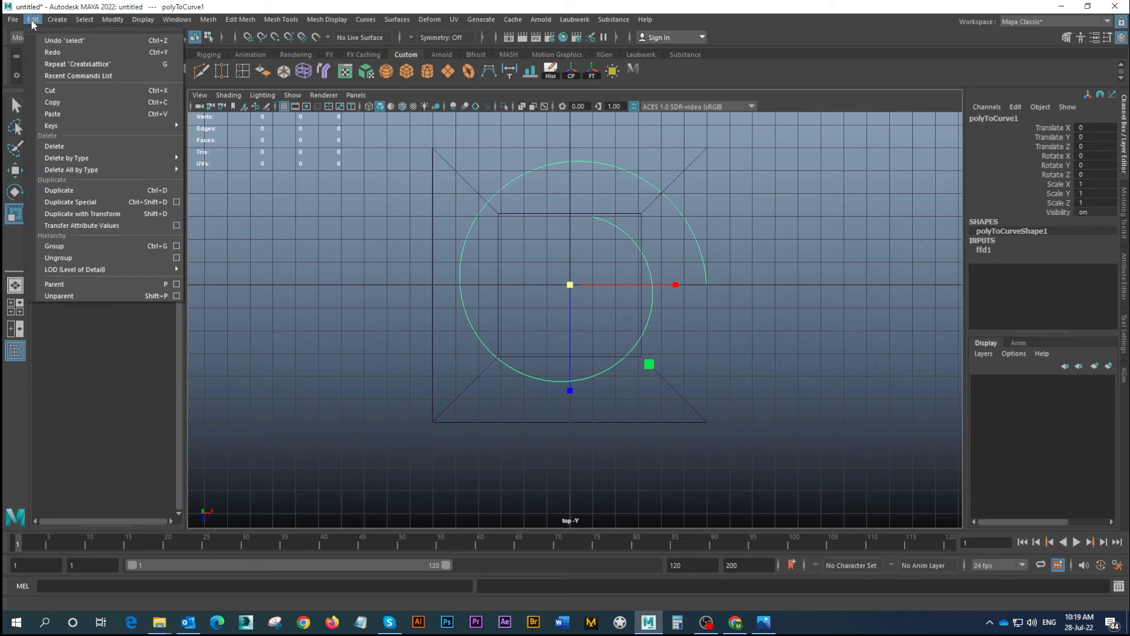
mouse_move(98, 170)
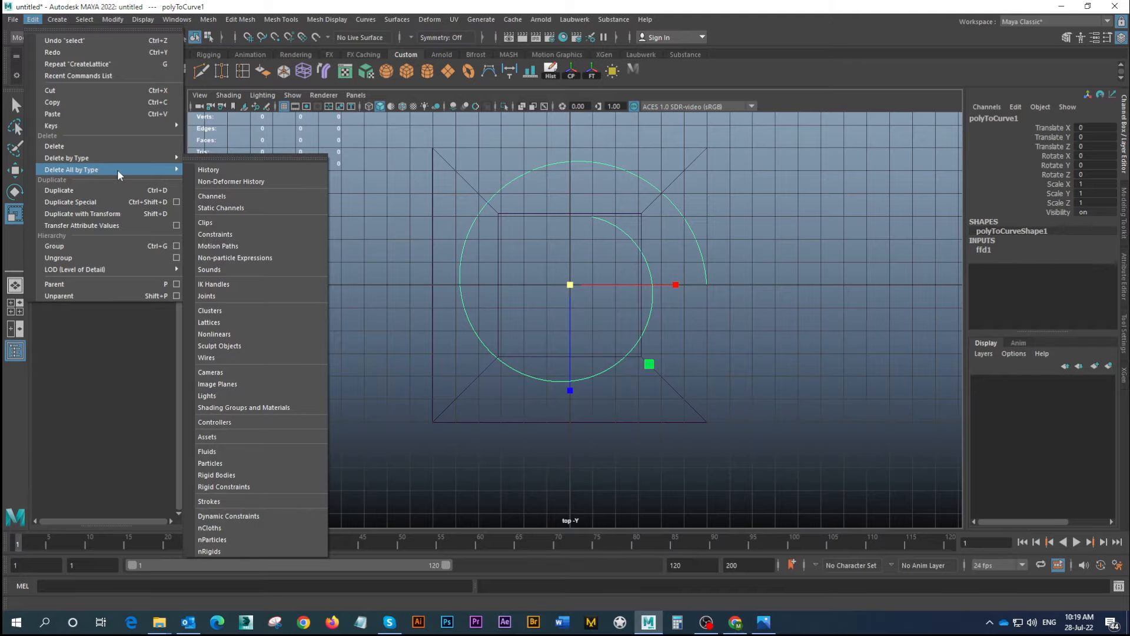
left_click(209, 169)
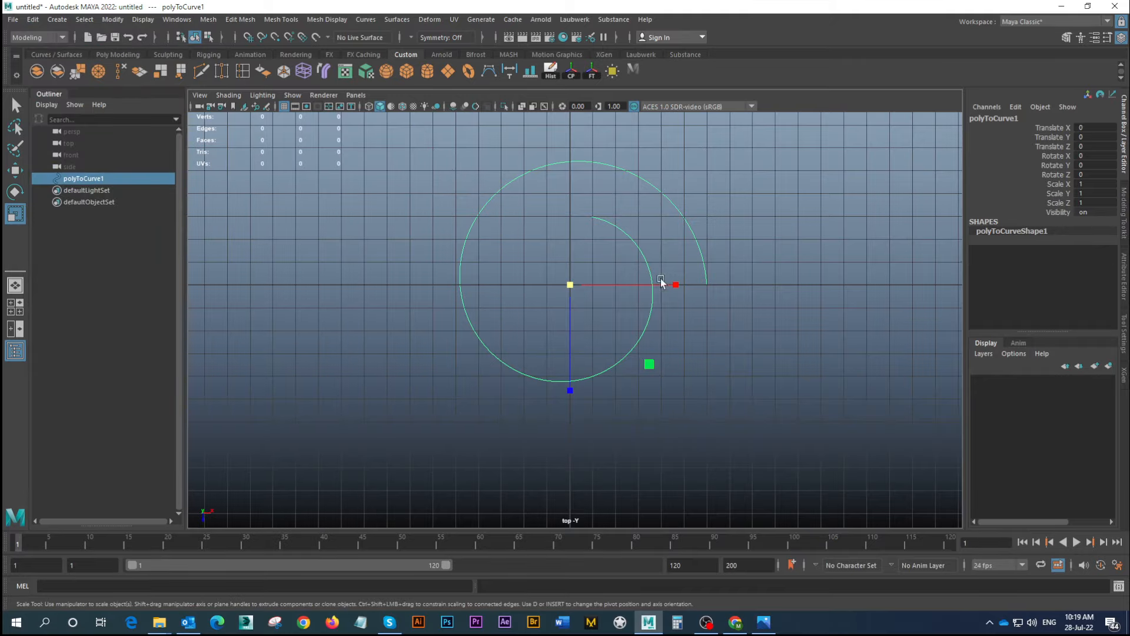
In the perspective view, scale the spiral curve down vertically to a Scale Y of about 0.061
key("space")
key("space")
left_click_drag(806, 208, 529, 215, "alt")
left_click_drag(566, 137, 583, 235)
key("space")
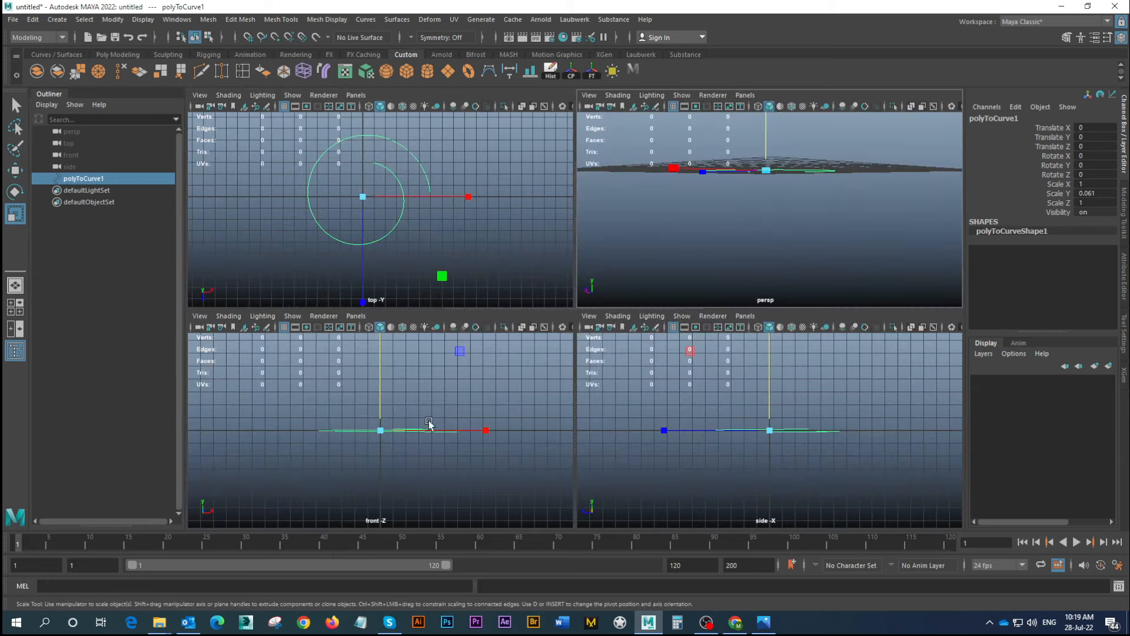
In the front view, flatten the curve further to Scale Y about 0.038 and raise it to Translate Y about 0.096
key("space")
right_click_drag(582, 364, 746, 424, "alt")
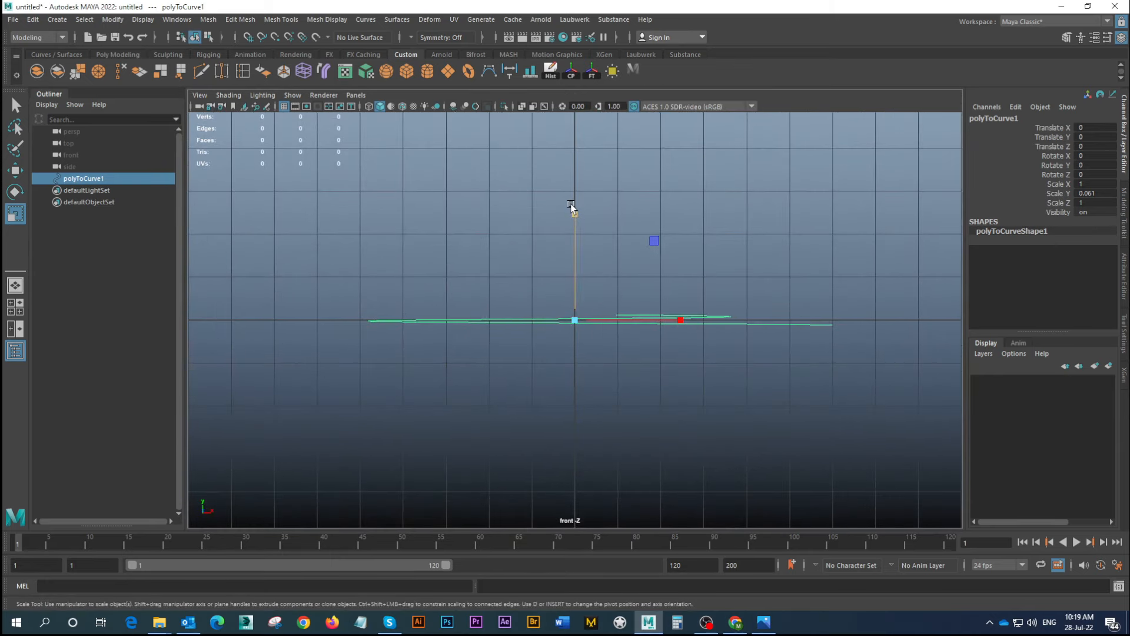
mouse_move(576, 214)
left_mouse_down()
mouse_move(586, 248)
mouse_move(577, 206)
left_mouse_up()
key("w")
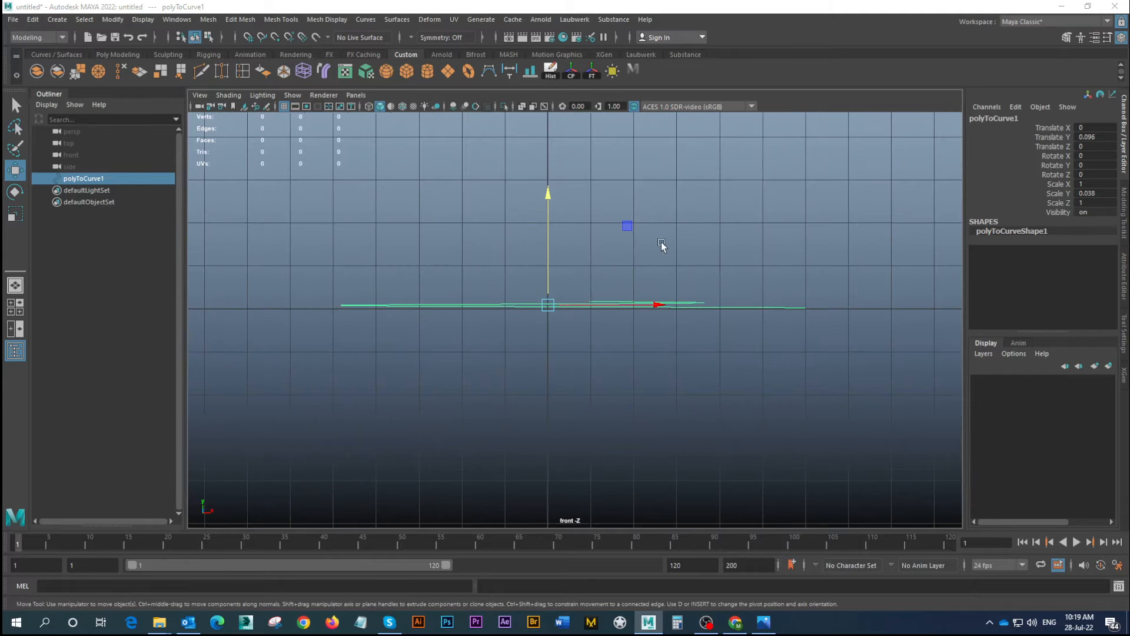
key("space")
key("space")
left_click_drag(546, 254, 647, 266, "alt")
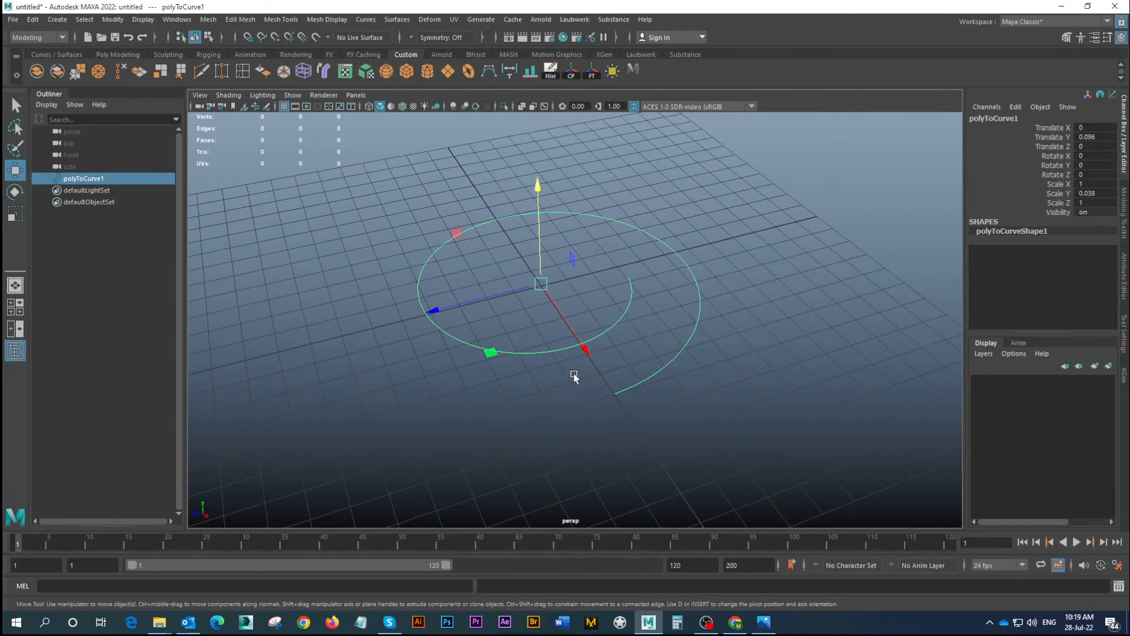
left_click_drag(630, 267, 469, 213, "alt")
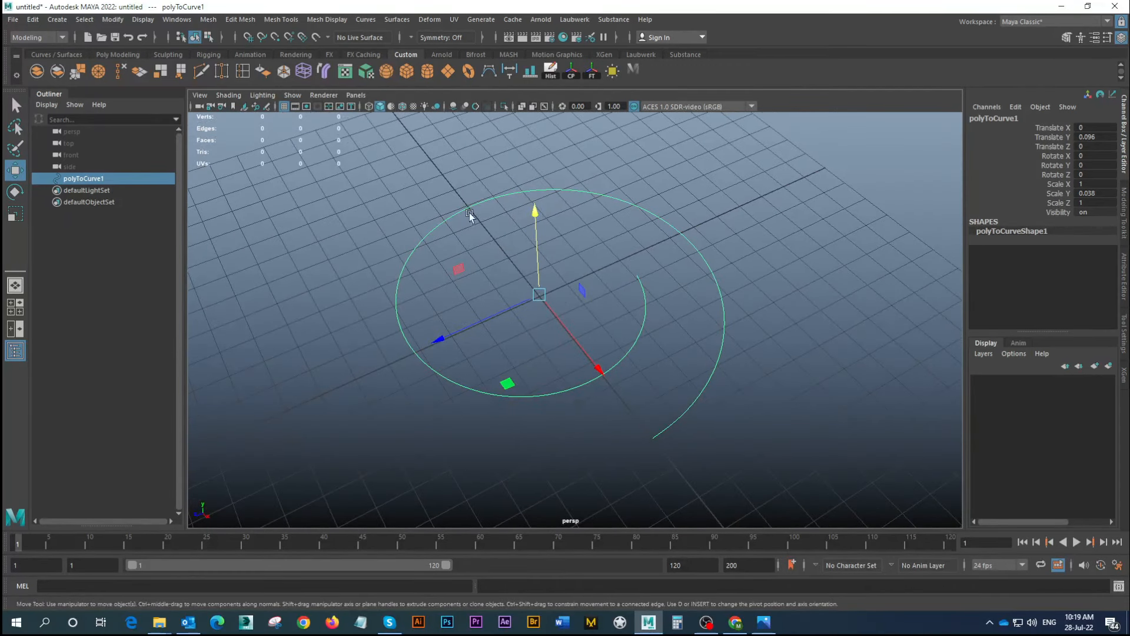
Create a polygon cylinder at the origin and set its Radius to 0.3
left_click(426, 70)
left_click_drag(581, 308, 516, 281, "alt")
middle_click_drag(515, 278, 517, 288, "alt")
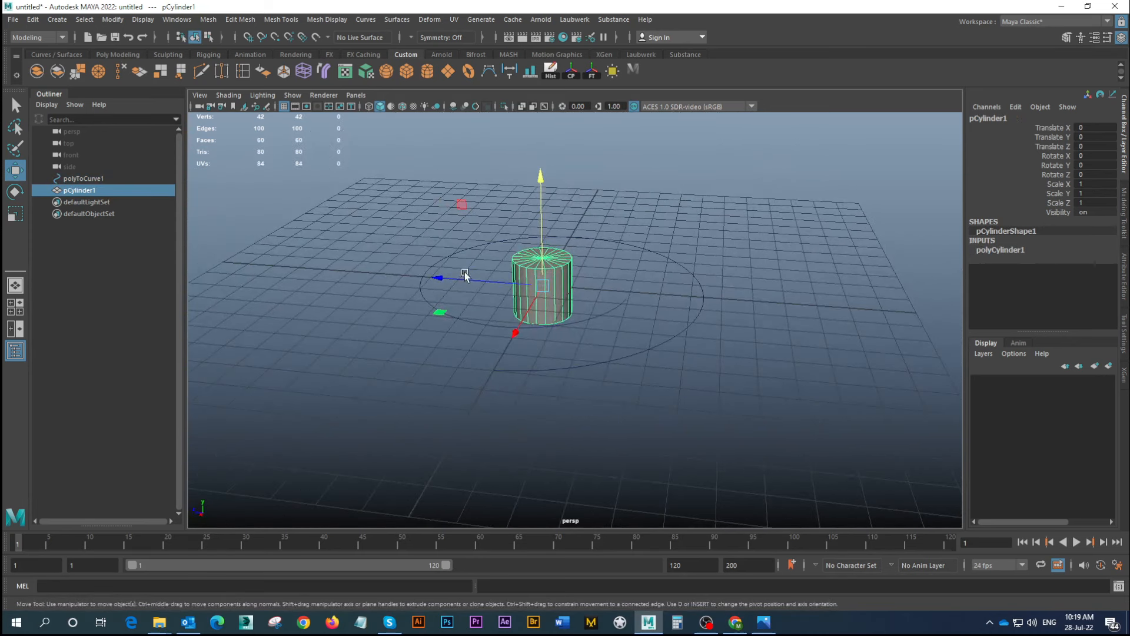
scroll(465, 276, "up", 1)
left_click(1009, 249)
left_click(1089, 259)
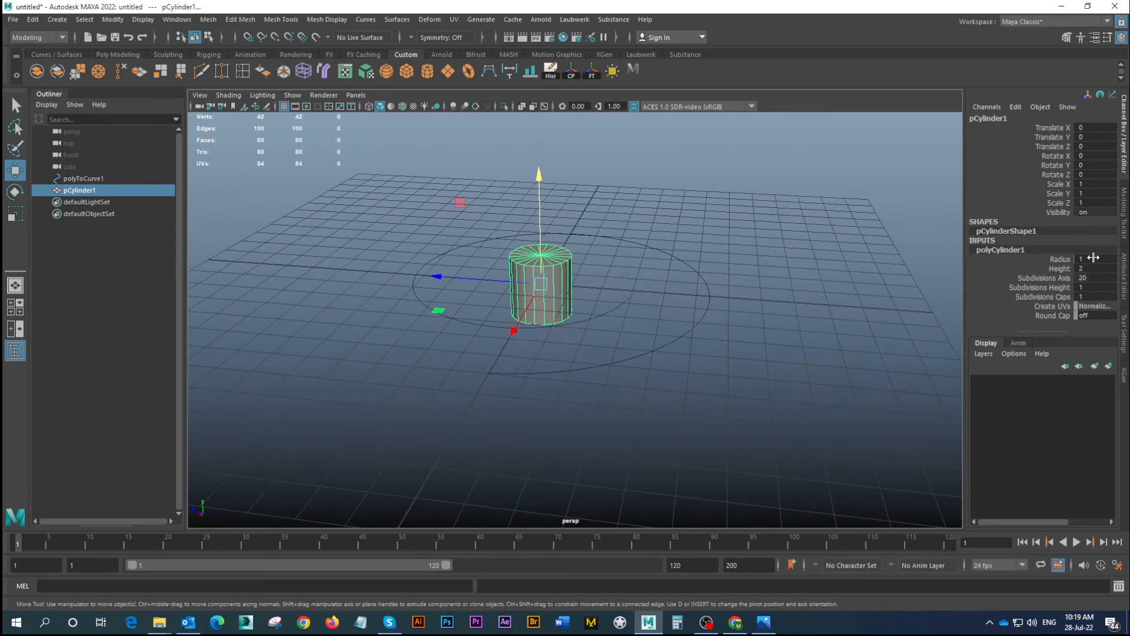
key("BackSpace")
type(".3")
key("Return")
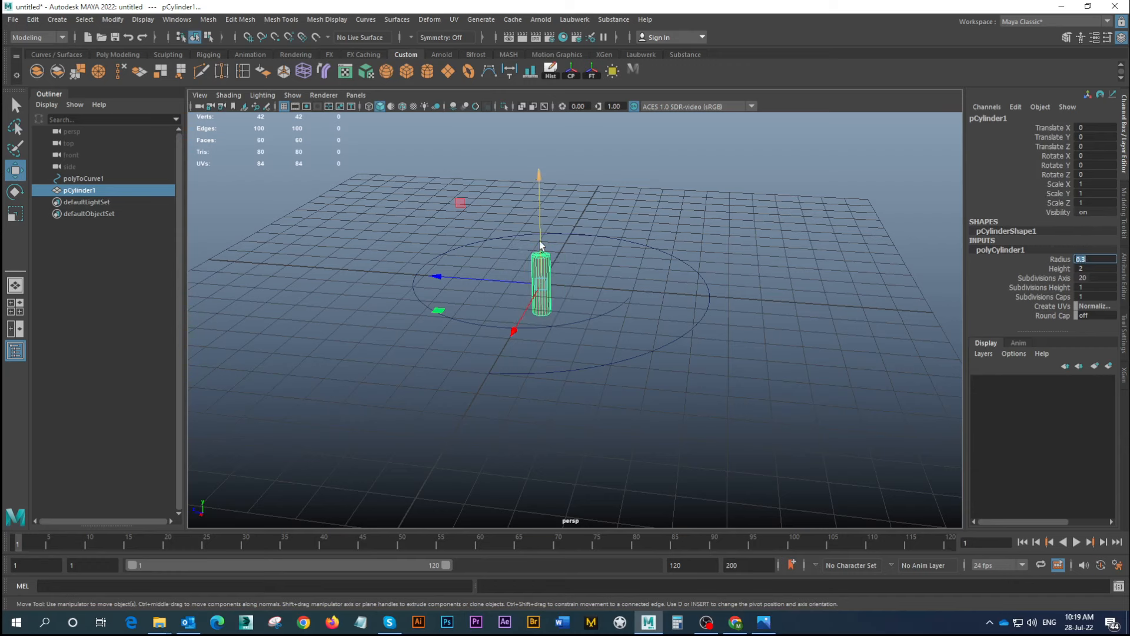
Set the cylinder's Subdivisions Axis to 8 and its Subdivisions Height to 50
left_click_drag(633, 291, 634, 326, "alt")
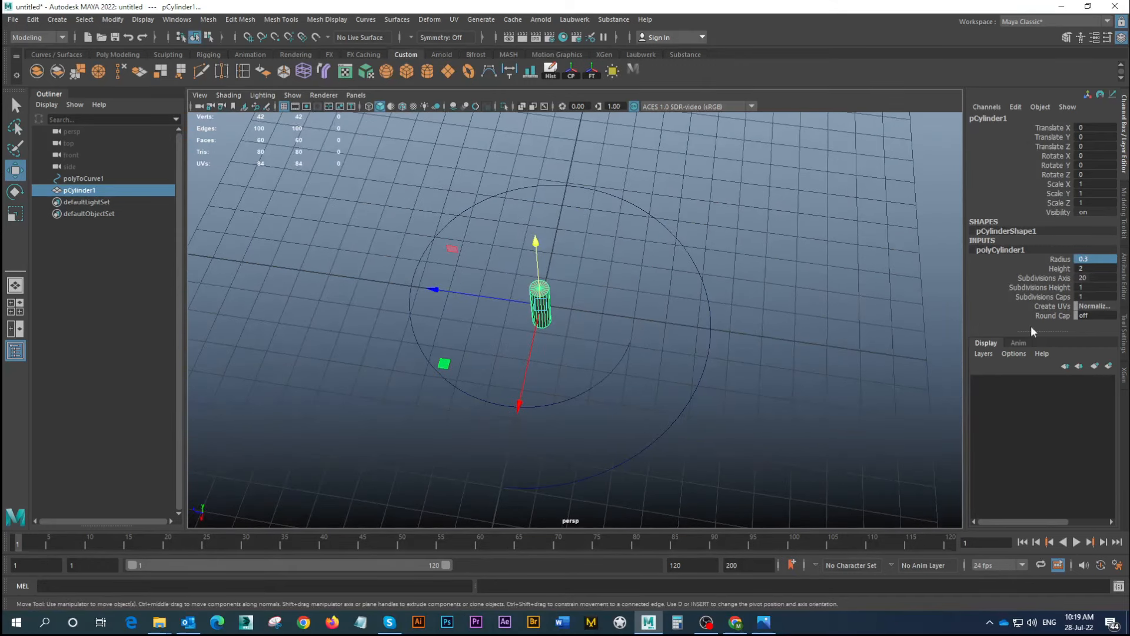
double_click(1096, 278)
type("8")
key("Return")
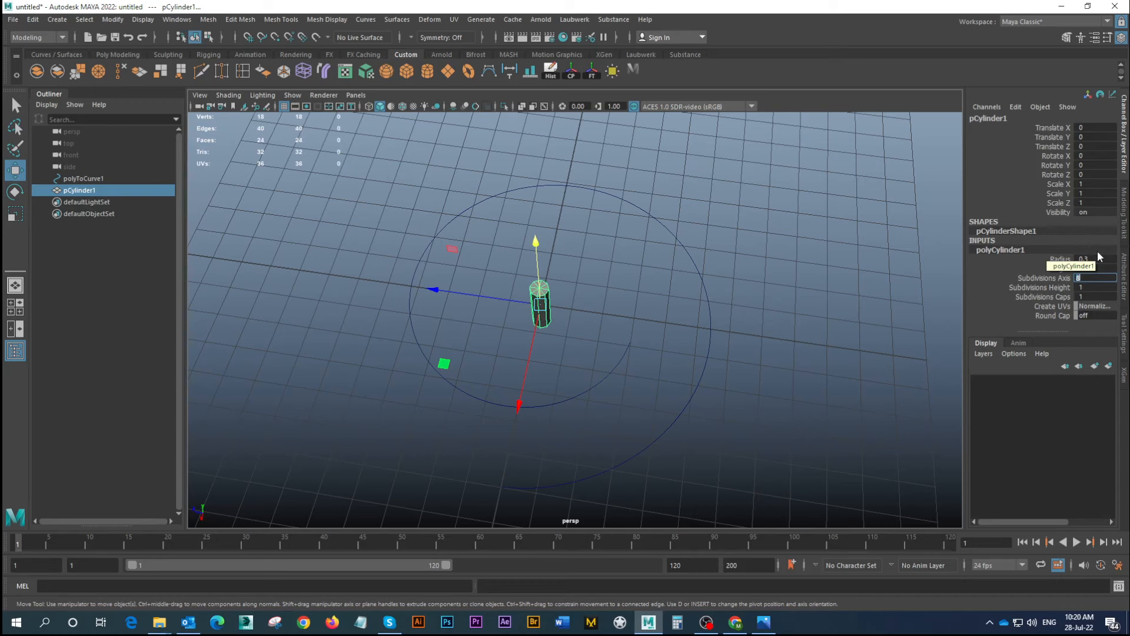
left_click_drag(563, 312, 573, 261, "alt")
scroll(551, 275, "up", 2)
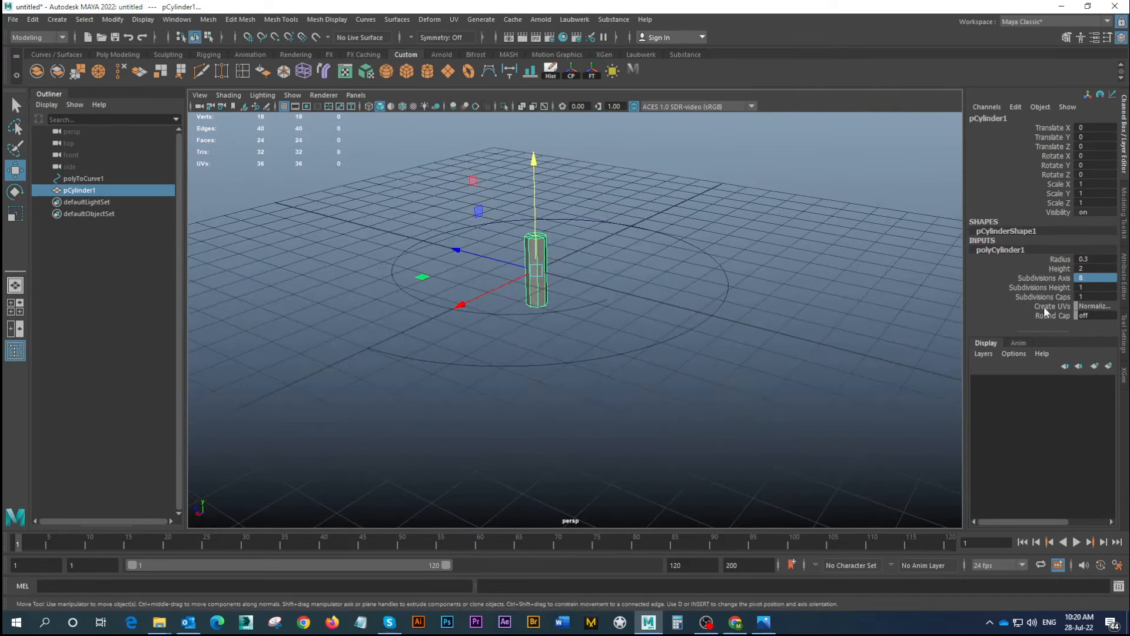
double_click(1095, 287)
key("Return")
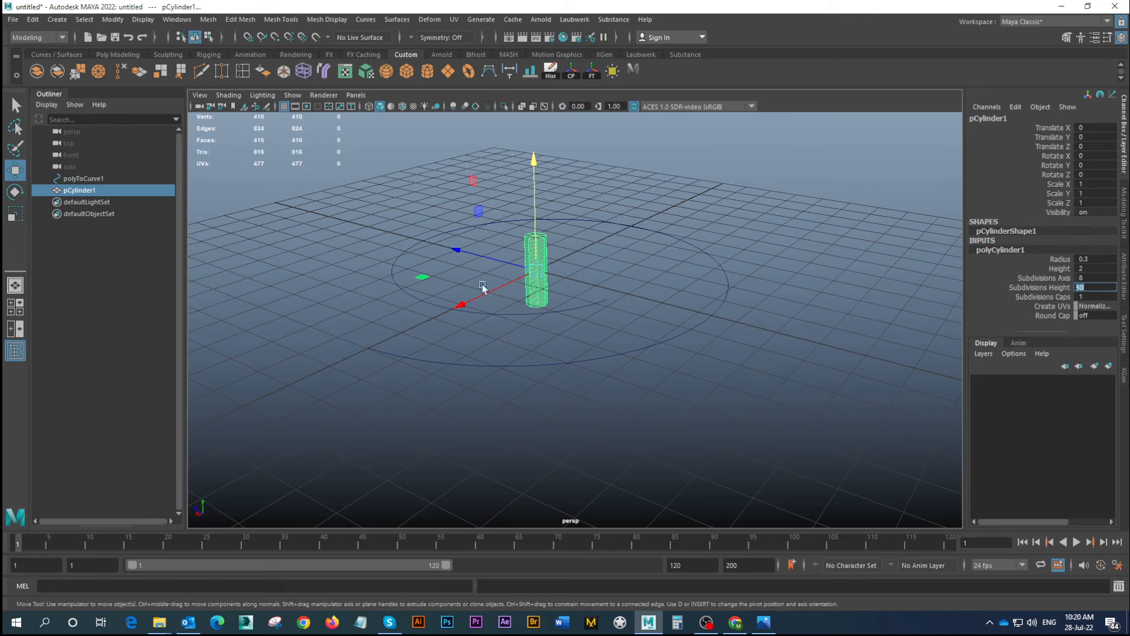
Set the cylinder's Height to 48
right_click_drag(522, 247, 718, 288, "alt")
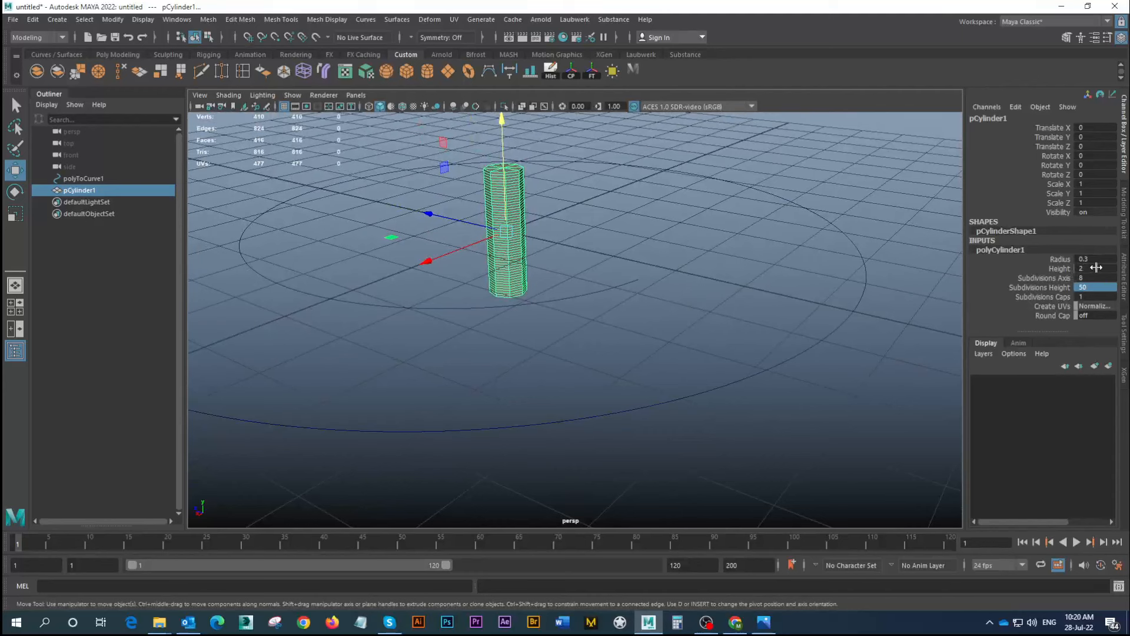
double_click(1096, 267)
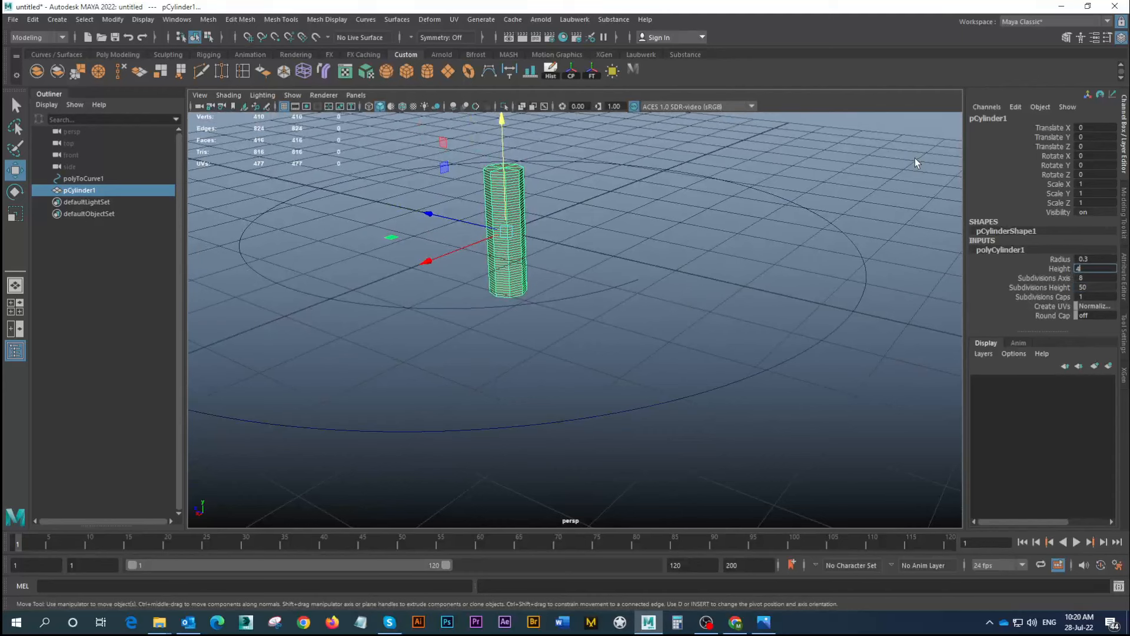
key("Return")
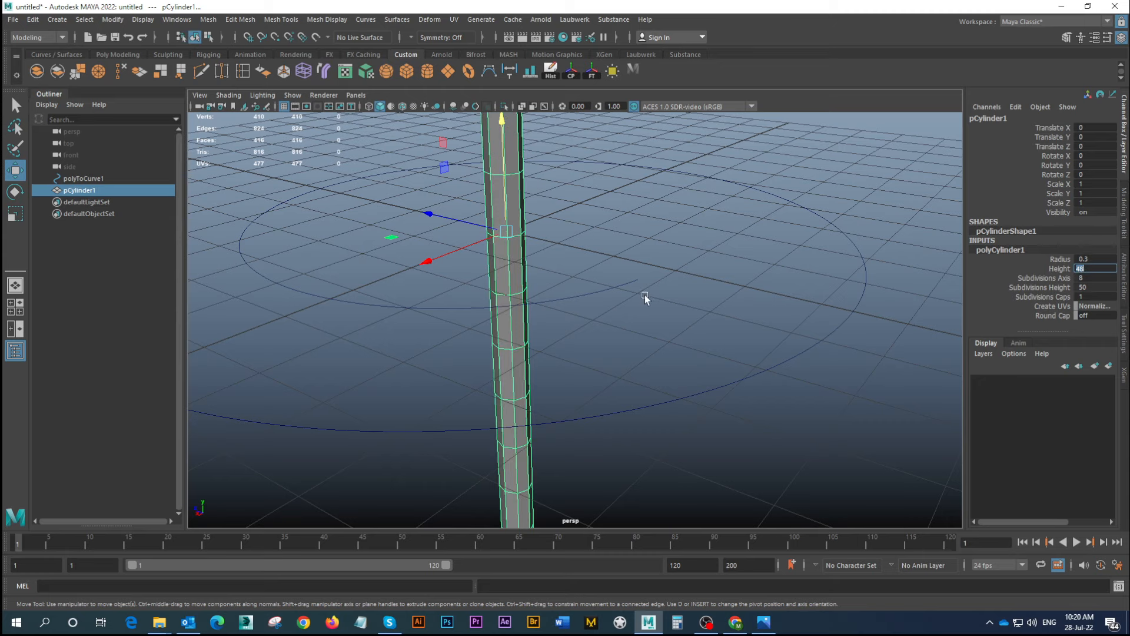
right_click_drag(645, 295, 393, 212, "alt")
right_click_drag(588, 290, 364, 261, "alt")
left_click_drag(551, 275, 612, 253, "alt")
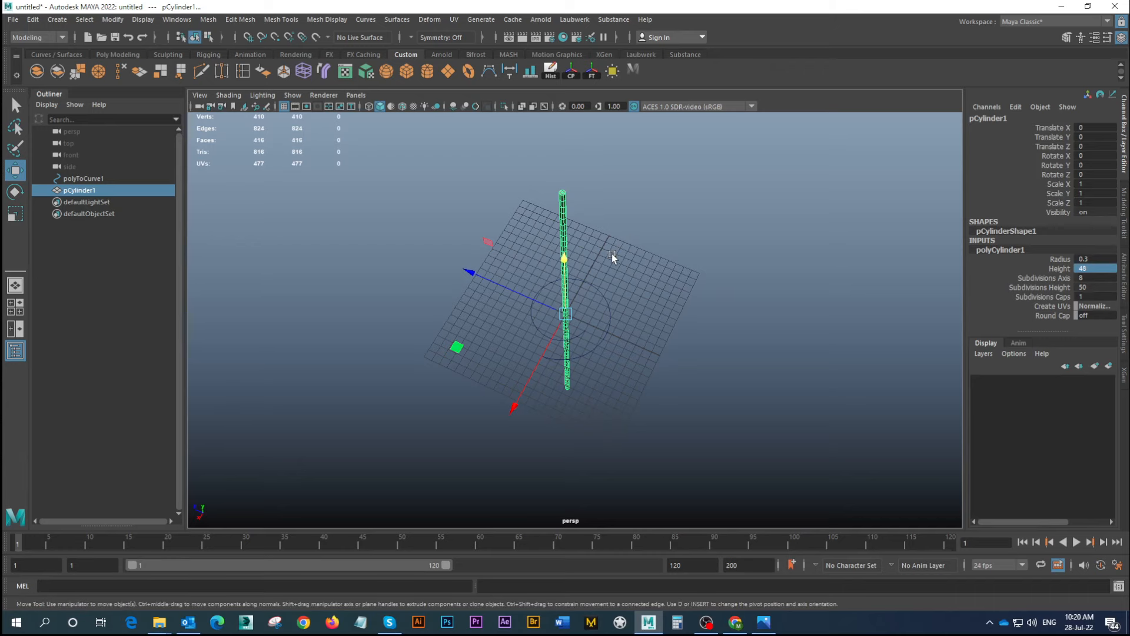
In the top view, duplicate the cylinder and move the copy about 0.594 along X, beside the original
key("space")
key("space")
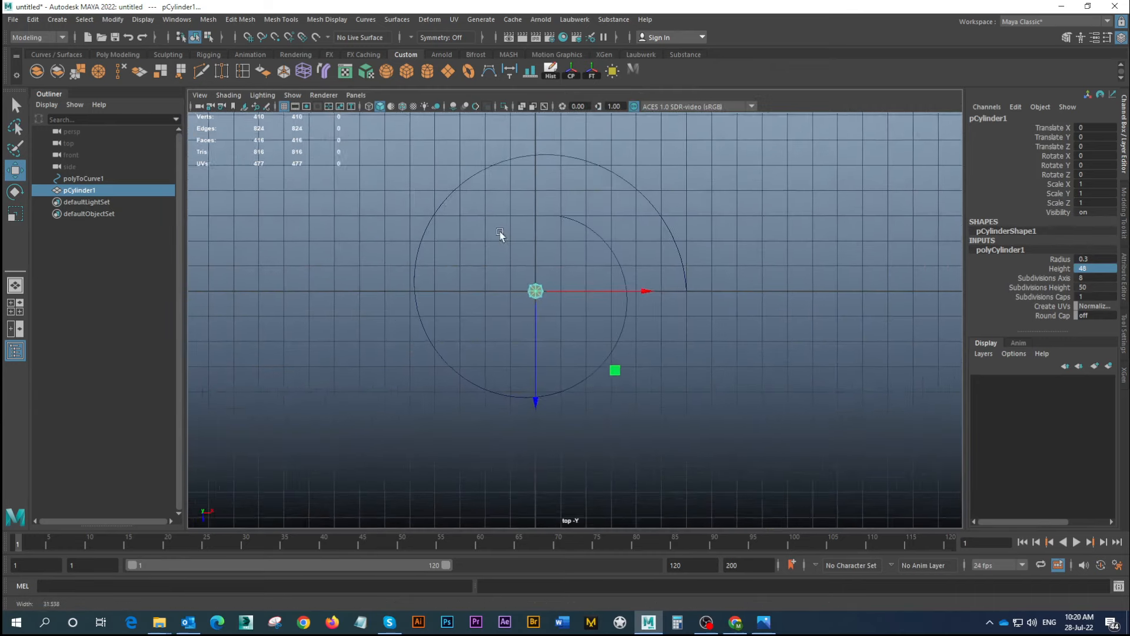
right_click_drag(500, 231, 529, 272, "alt")
key("ctrl+d")
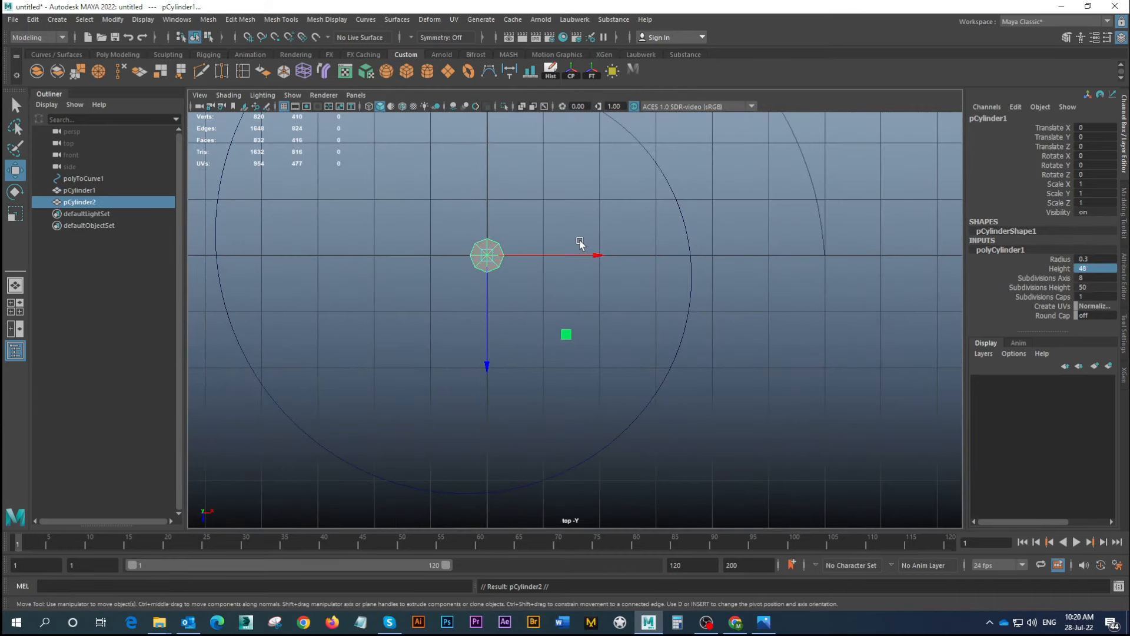
left_click_drag(594, 255, 631, 264)
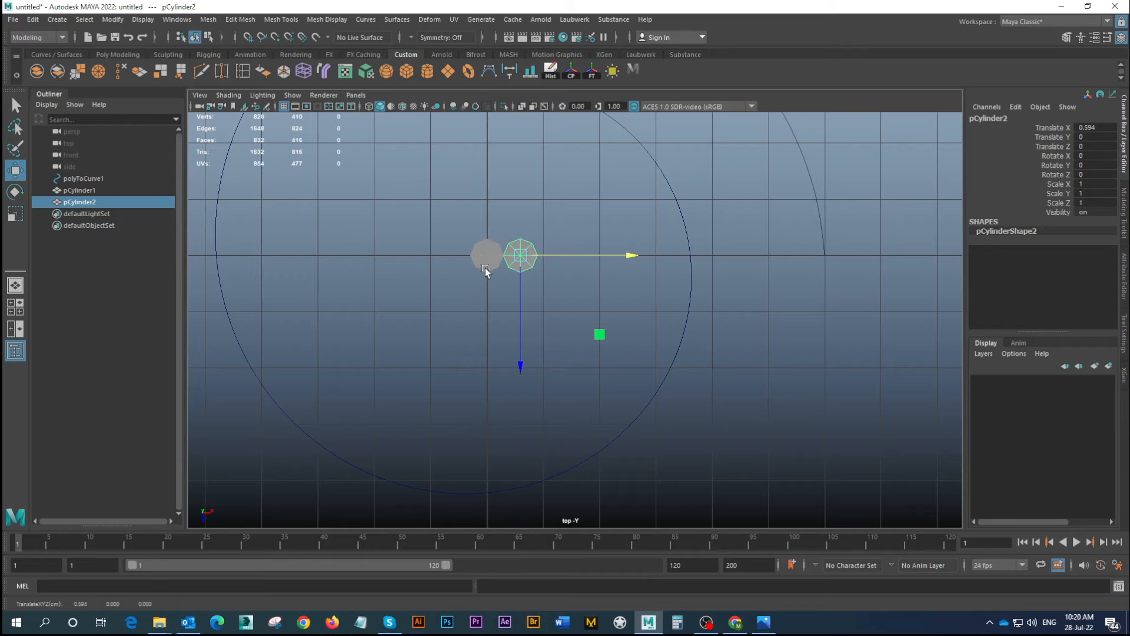
Select both cylinders, duplicate them and move the copies about 0.605 along Z to form a two-by-two bundle
right_click_drag(478, 251, 519, 265, "alt")
middle_click_drag(520, 264, 558, 273, "alt")
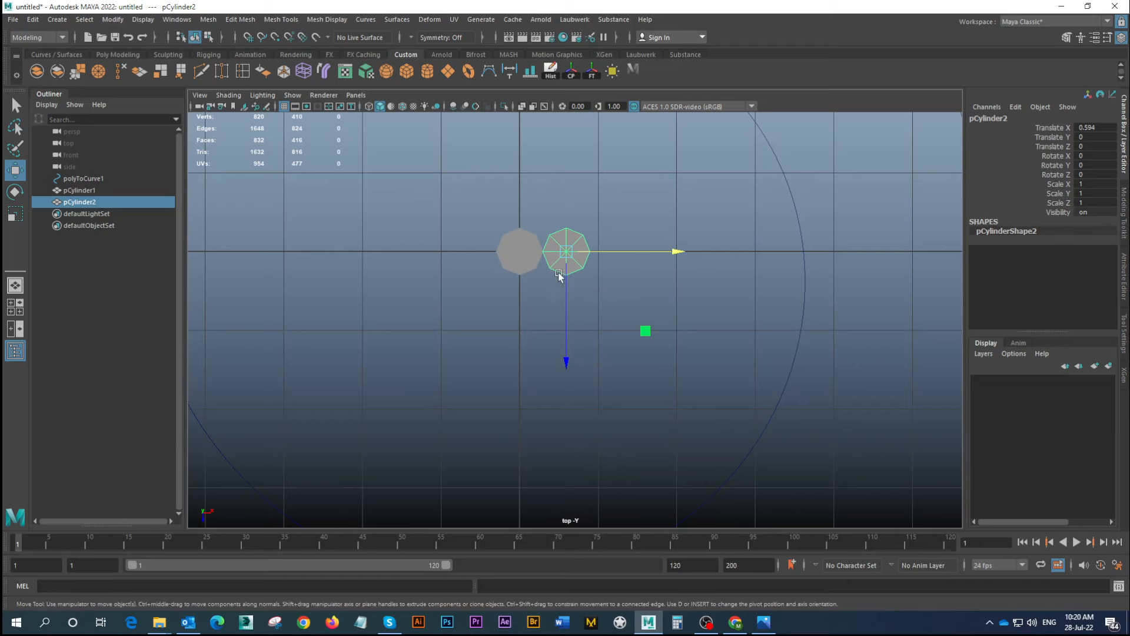
left_click(519, 248, "shift")
key("ctrl+d")
left_click_drag(518, 294, 520, 339)
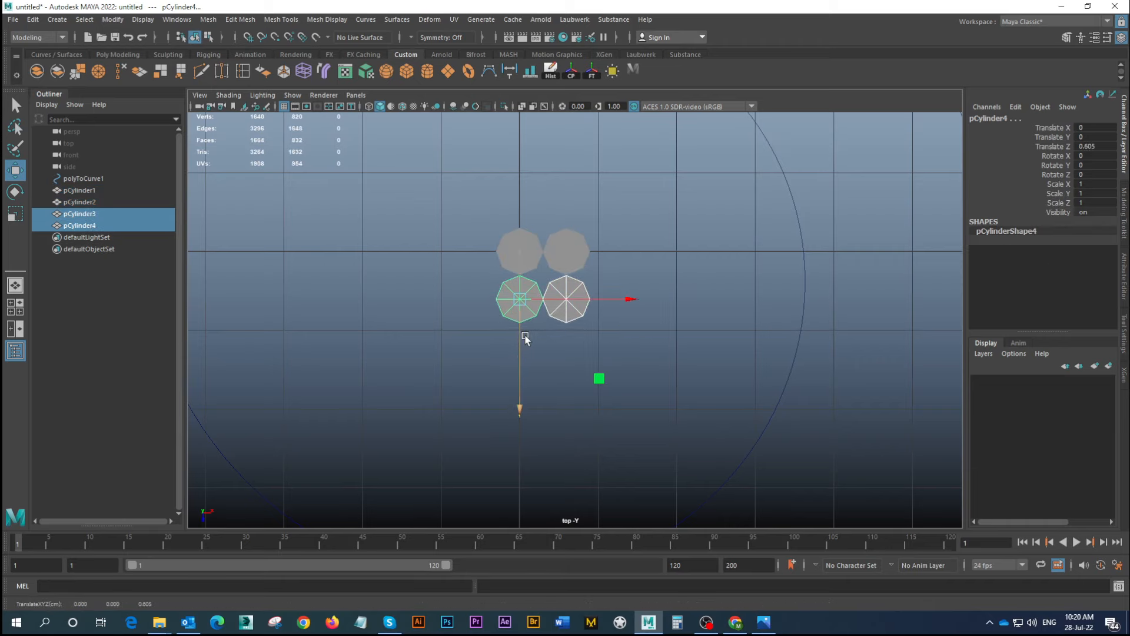
In wireframe display, overlap the bundled cylinders by moving the lower pair to Translate Z about 0.453 and the right pair to Translate X about 0.446
right_click_drag(458, 248, 555, 290, "alt")
key("4")
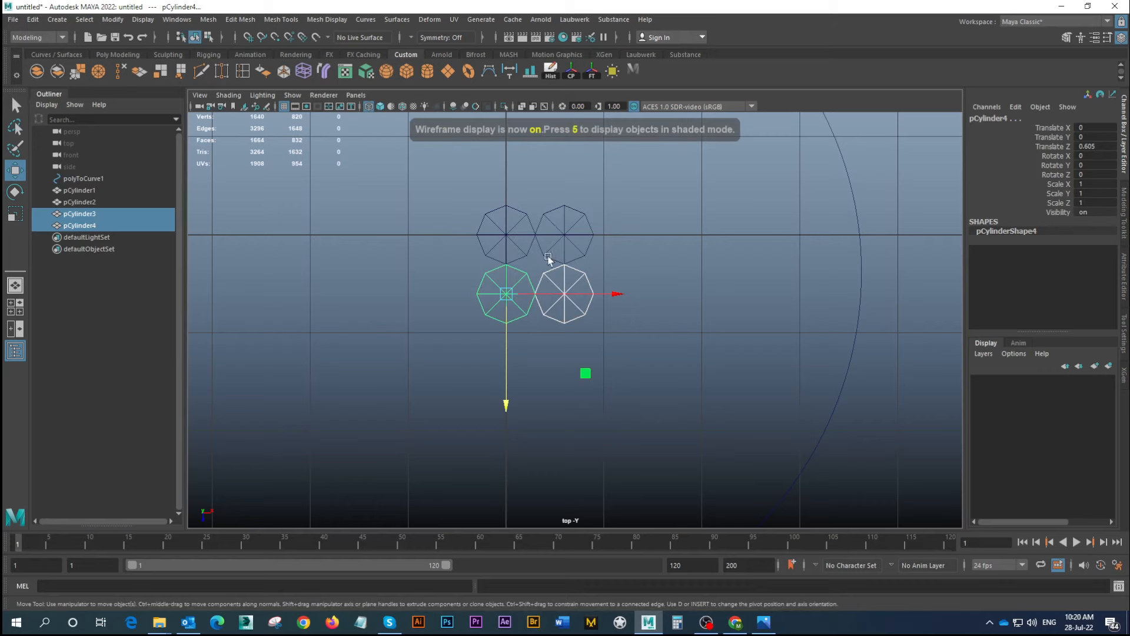
right_click_drag(460, 232, 551, 254, "alt")
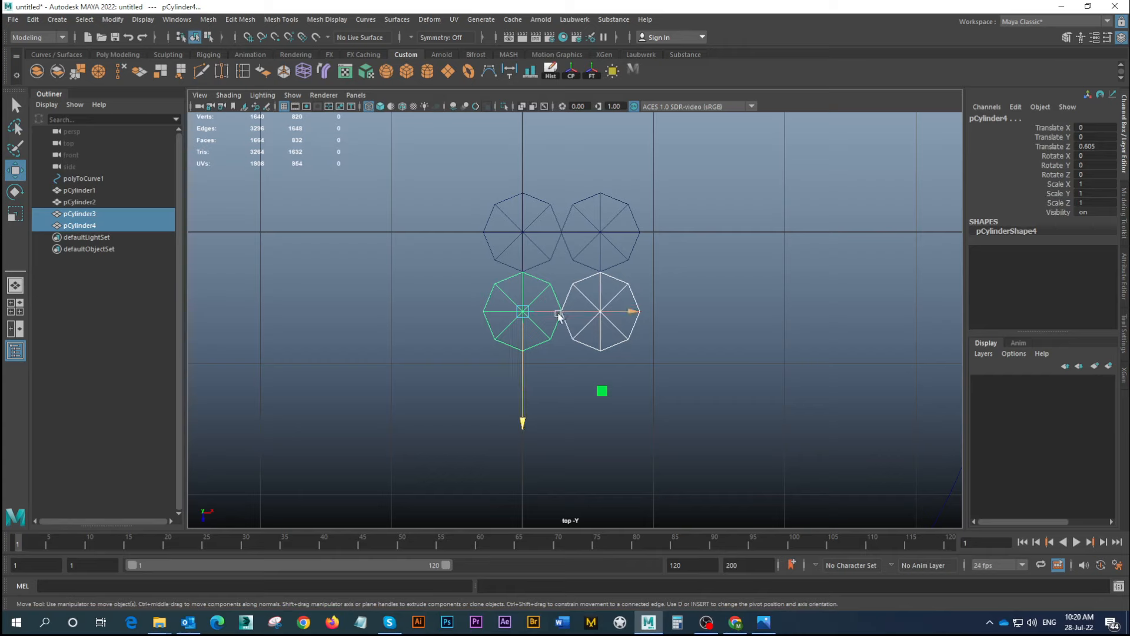
left_click_drag(516, 413, 530, 407)
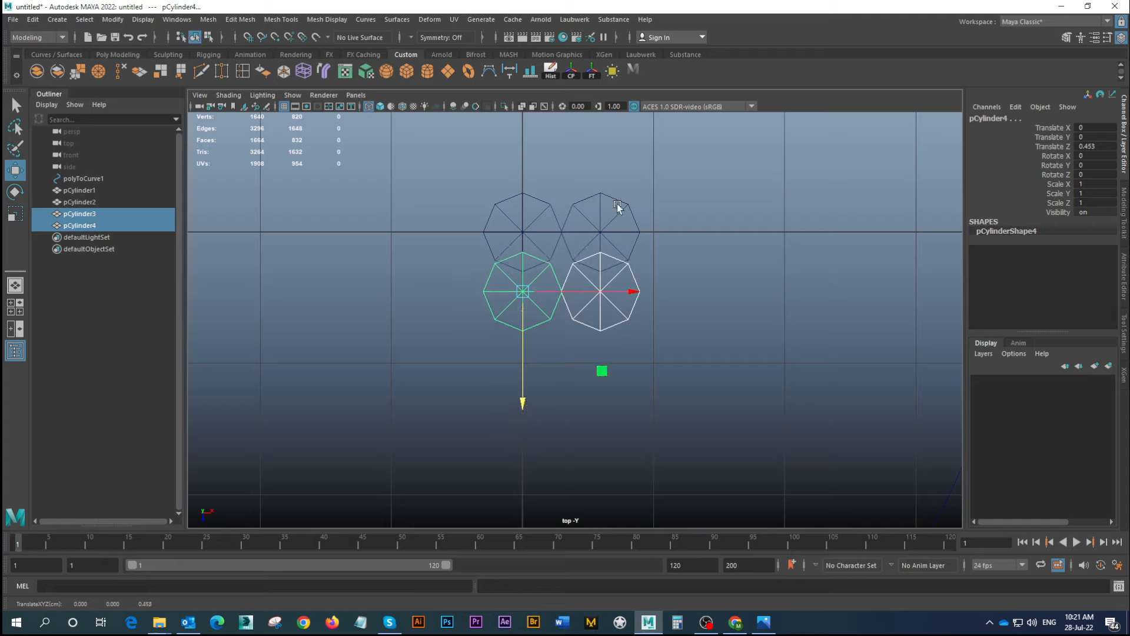
left_click_drag(605, 180, 657, 343)
left_click_drag(709, 234, 695, 234)
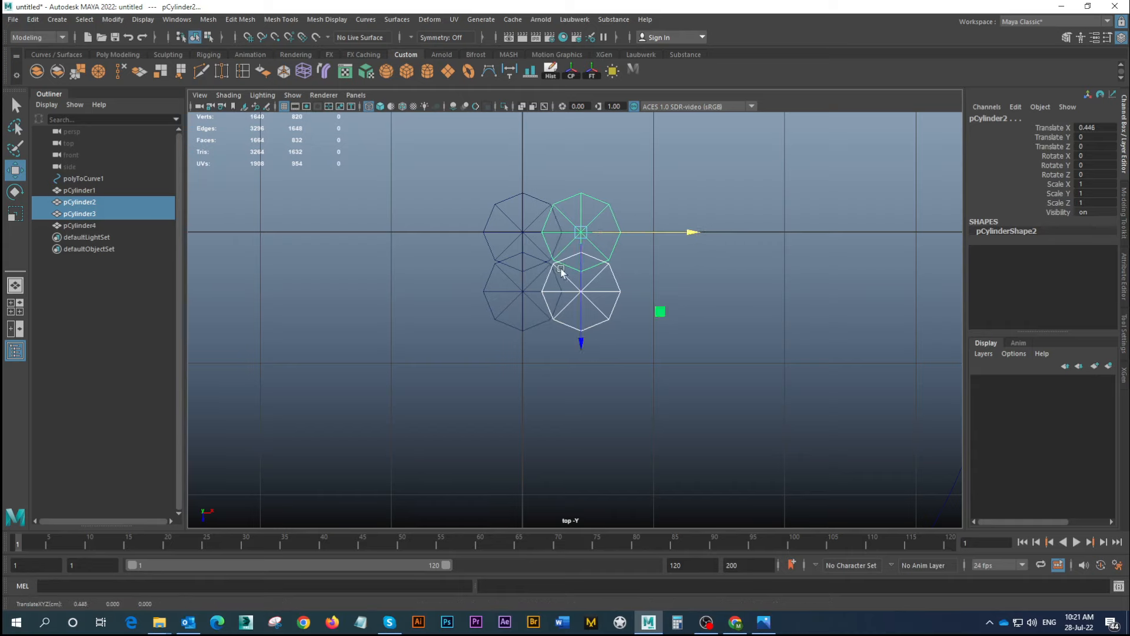
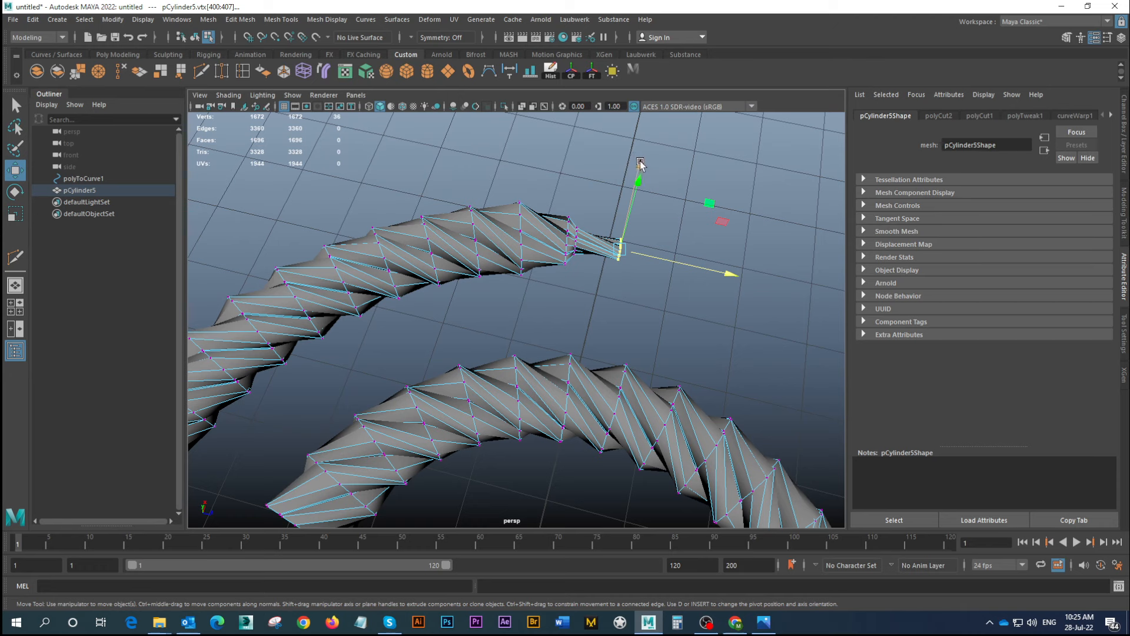
Move the selected end vertices of the rope's narrowed outer tip slightly sideways along one axis
left_click_drag(639, 163, 642, 162)
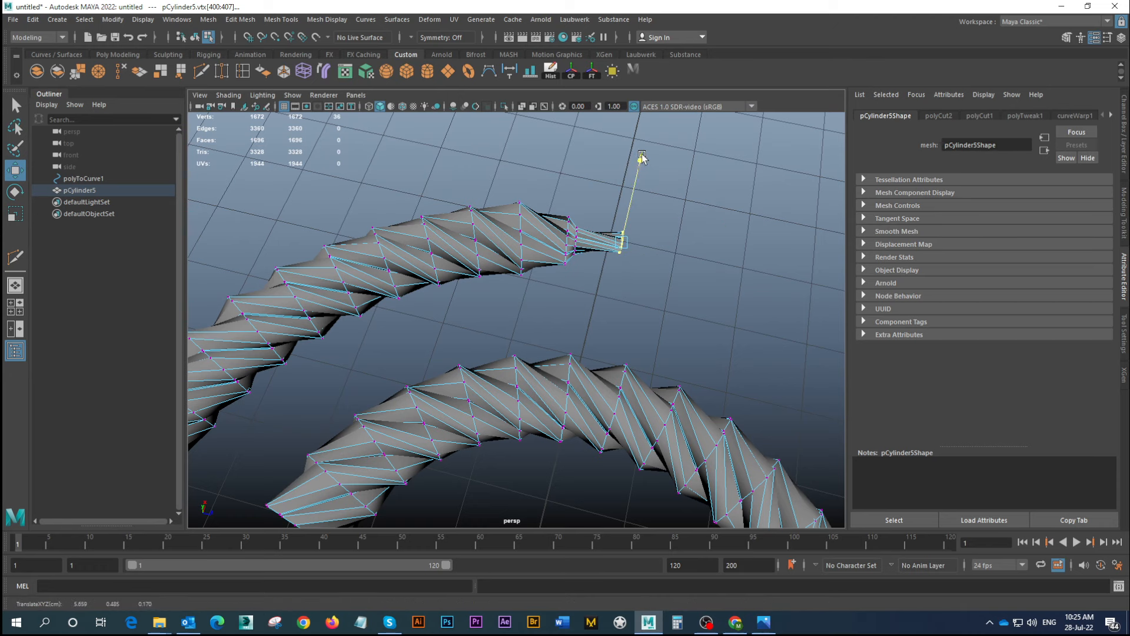
In the top view, use Multi-Cut to slice an extra edge ring across the rope near its inner end
right_click_drag(653, 392, 594, 345, "alt")
middle_click_drag(438, 421, 549, 284, "alt")
mouse_move(549, 285)
right_mouse_down("alt")
mouse_move(641, 311)
mouse_move(534, 283)
right_mouse_up("alt")
left_click_drag(577, 295, 526, 293, "alt")
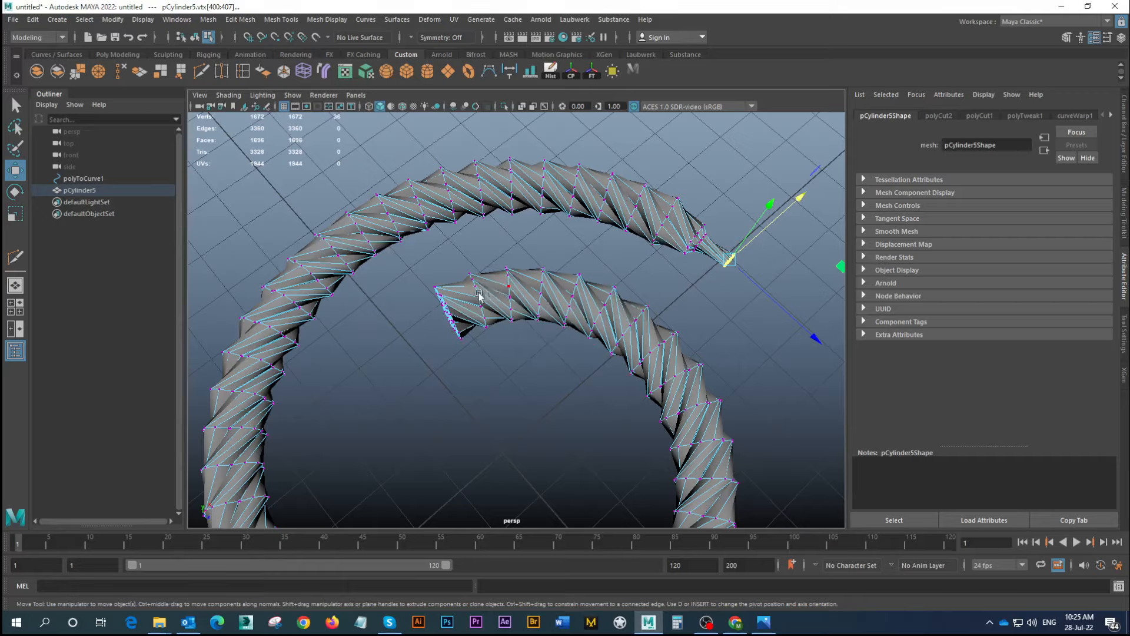
key("space")
key("space")
scroll(514, 259, "down", 5)
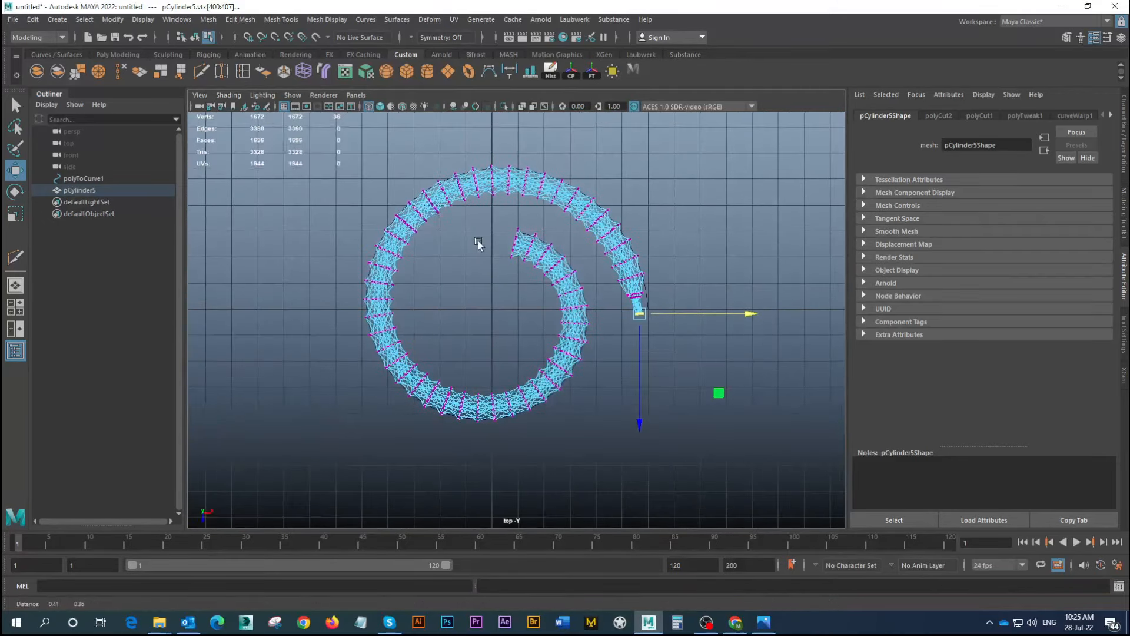
scroll(494, 242, "up", 5)
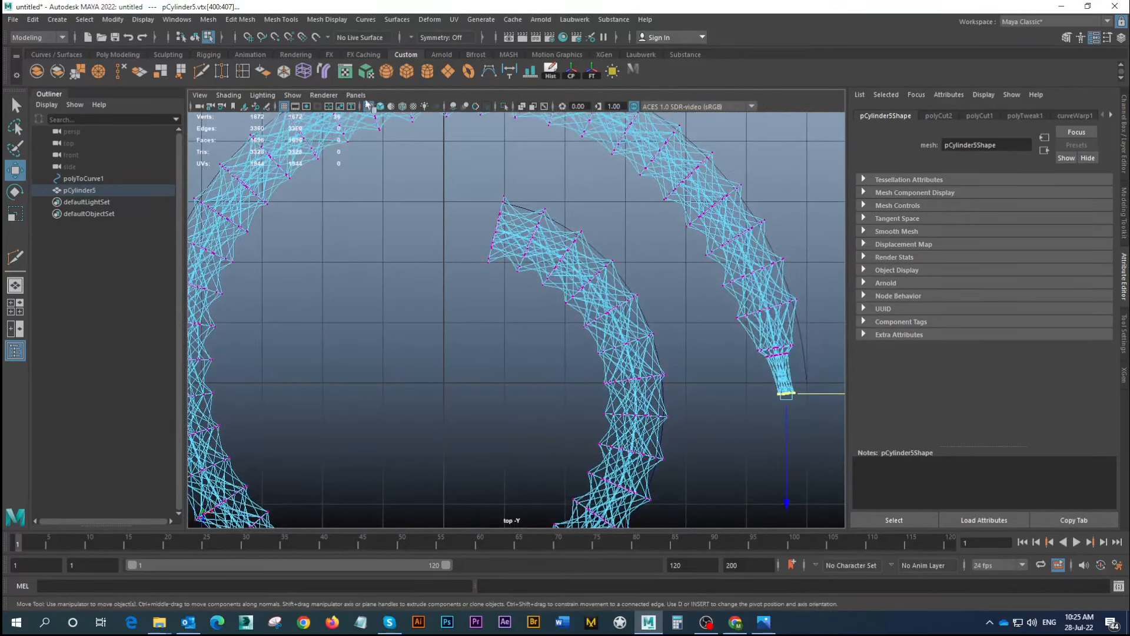
left_click(15, 257)
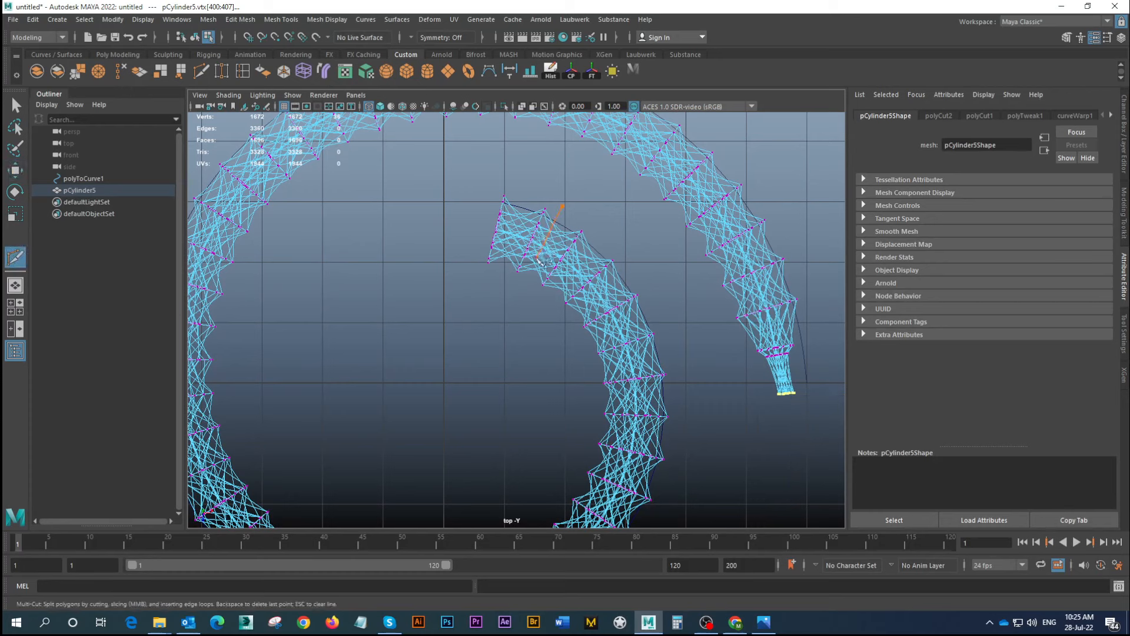
key("Return")
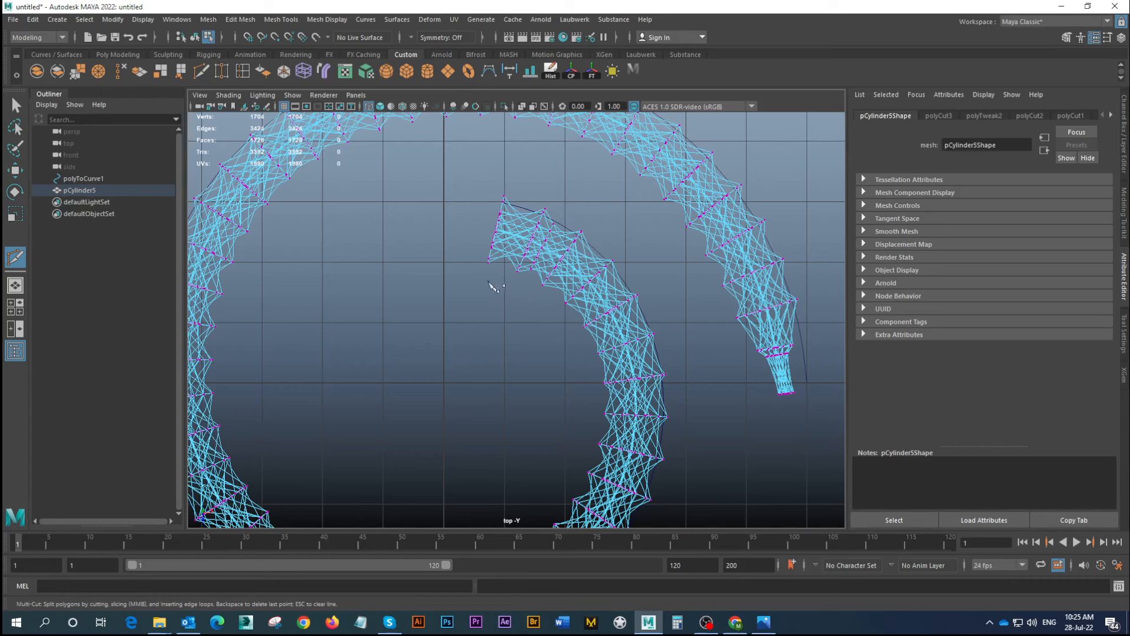
Select the vertices at the rope's inner end, scale them into a narrow tip and move them outward along the spiral
key("q")
right_click_drag(501, 218, 439, 161)
left_click_drag(510, 284, 509, 285)
key("r")
left_click_drag(497, 229, 475, 219)
key("w")
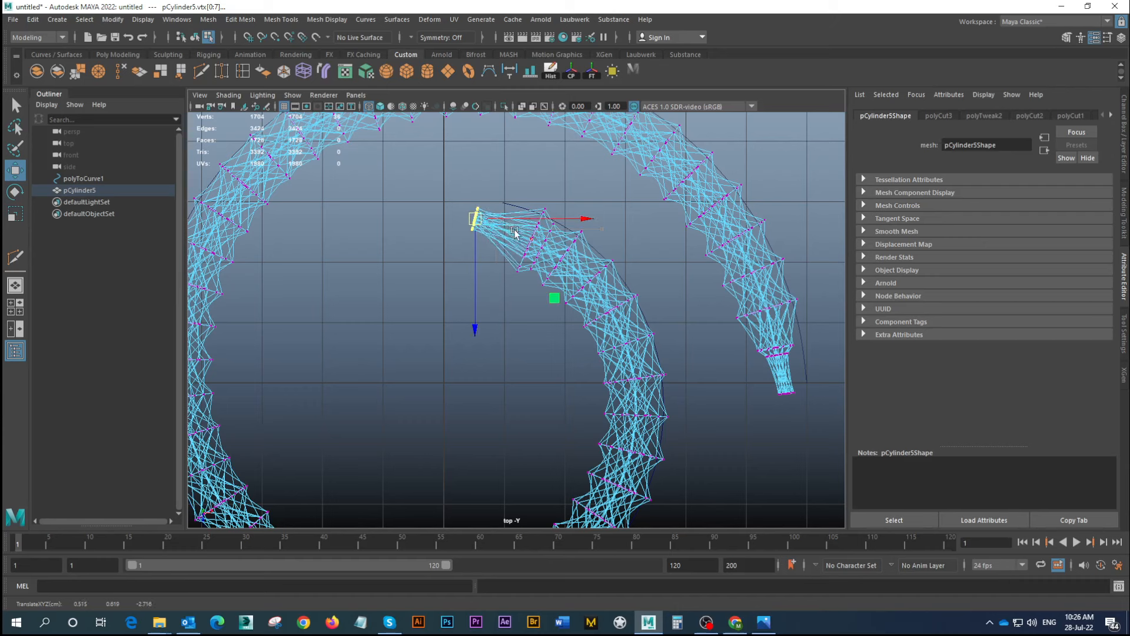
Scale down the vertex ring just behind the rope's inner tip so the end narrows gradually
left_click_drag(506, 177, 528, 290)
mouse_move(537, 218)
left_mouse_down()
mouse_move(537, 249)
mouse_move(548, 228)
left_mouse_up()
key("r")
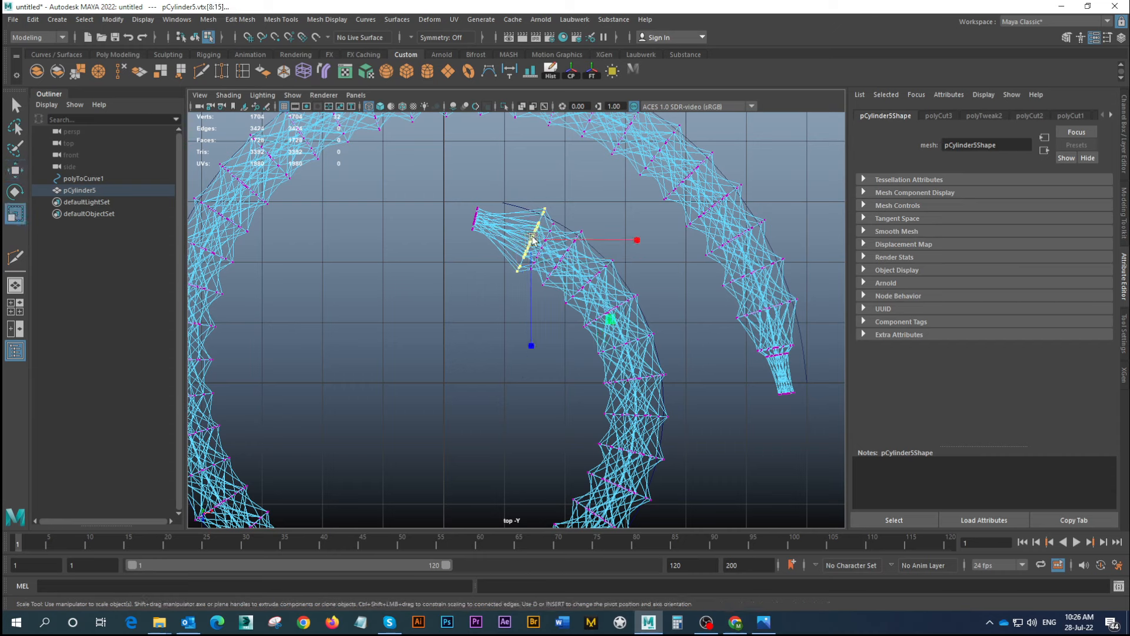
left_click_drag(534, 239, 528, 237)
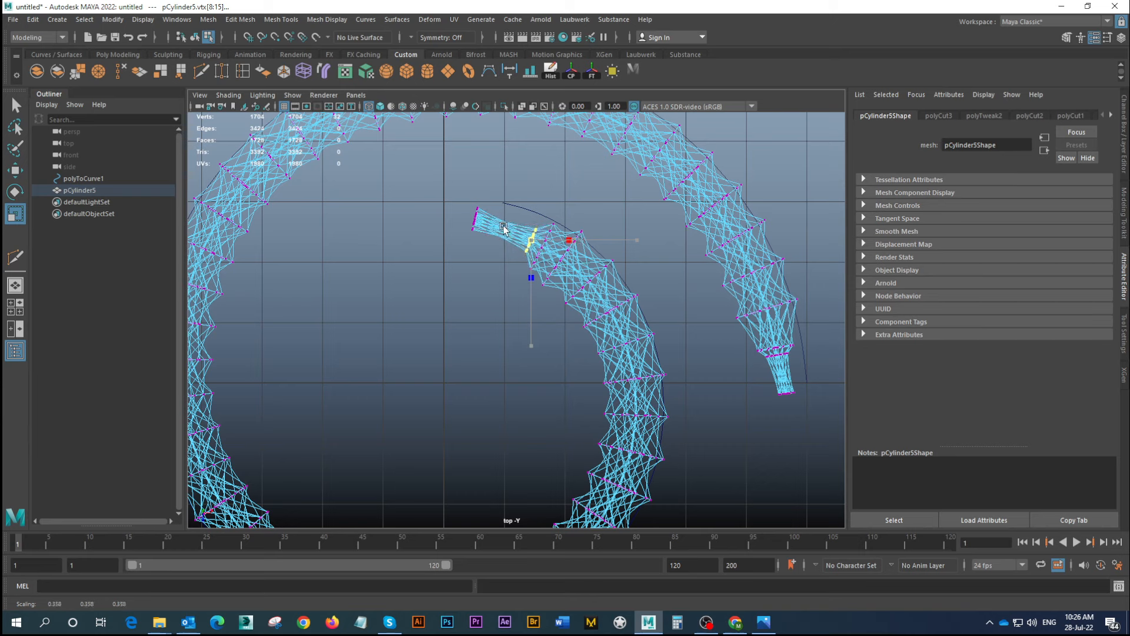
left_click_drag(504, 229, 535, 242)
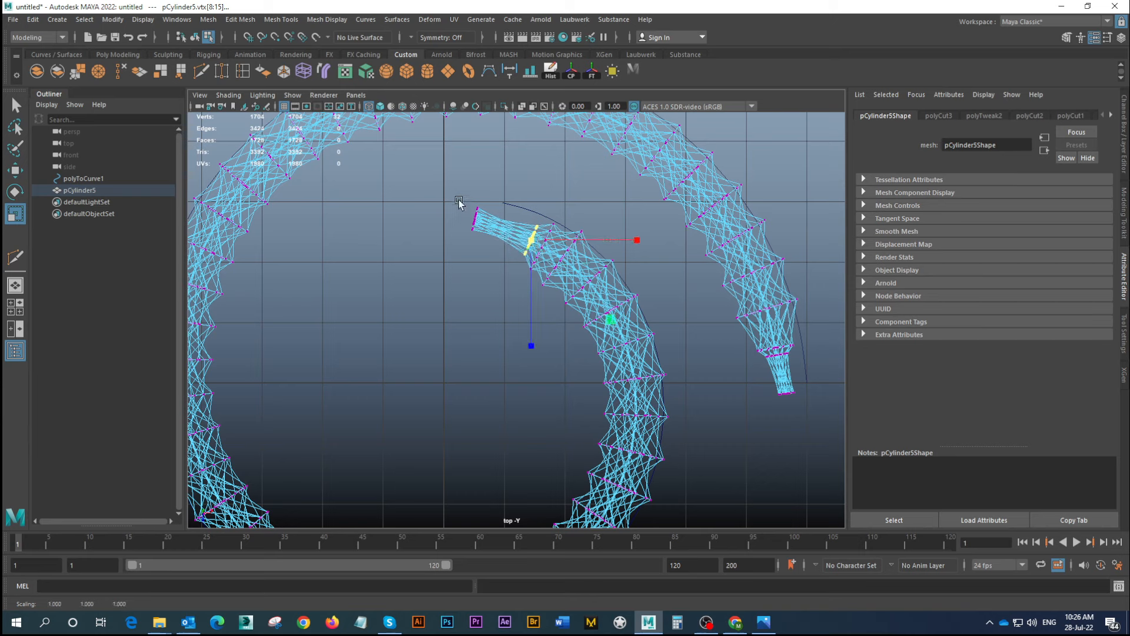
Move the inner tip's end vertices slightly back toward the rope and return to object selection
left_click_drag(463, 194, 490, 226)
key("w")
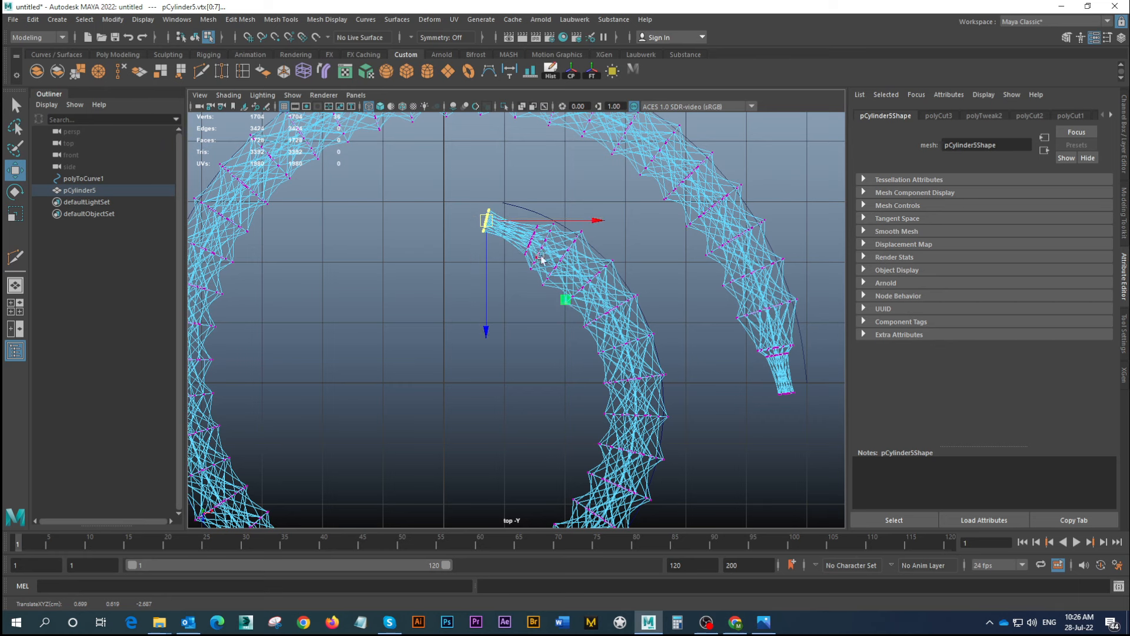
key("F8")
In the perspective view, turn on smooth preview for the rope, deselect it and inspect both tapered ends
key("space")
key("space")
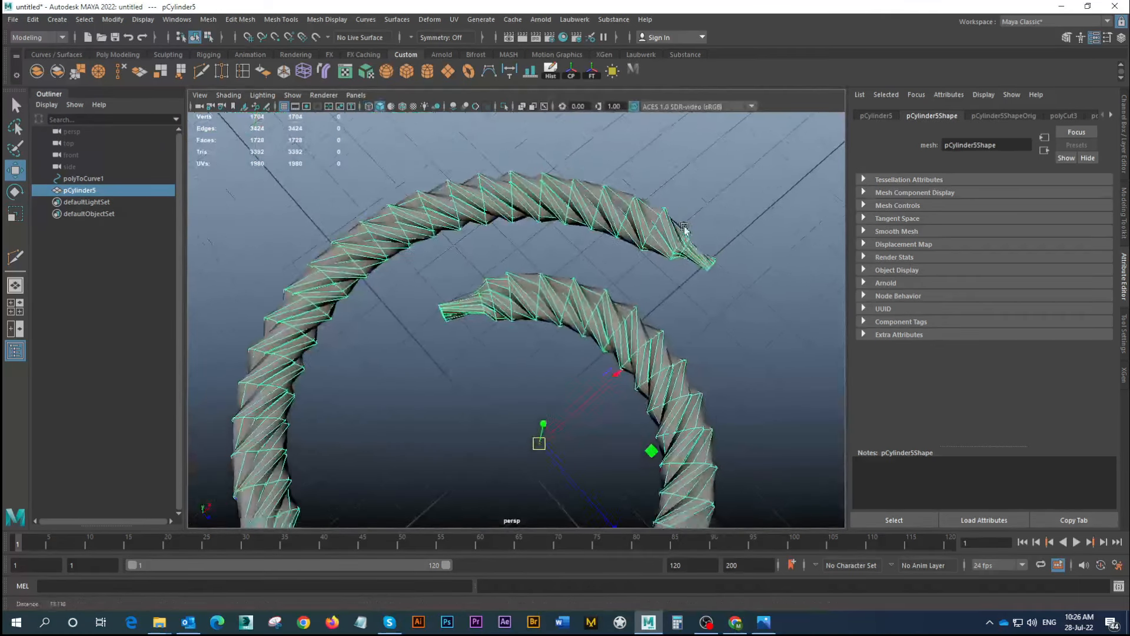
key("3")
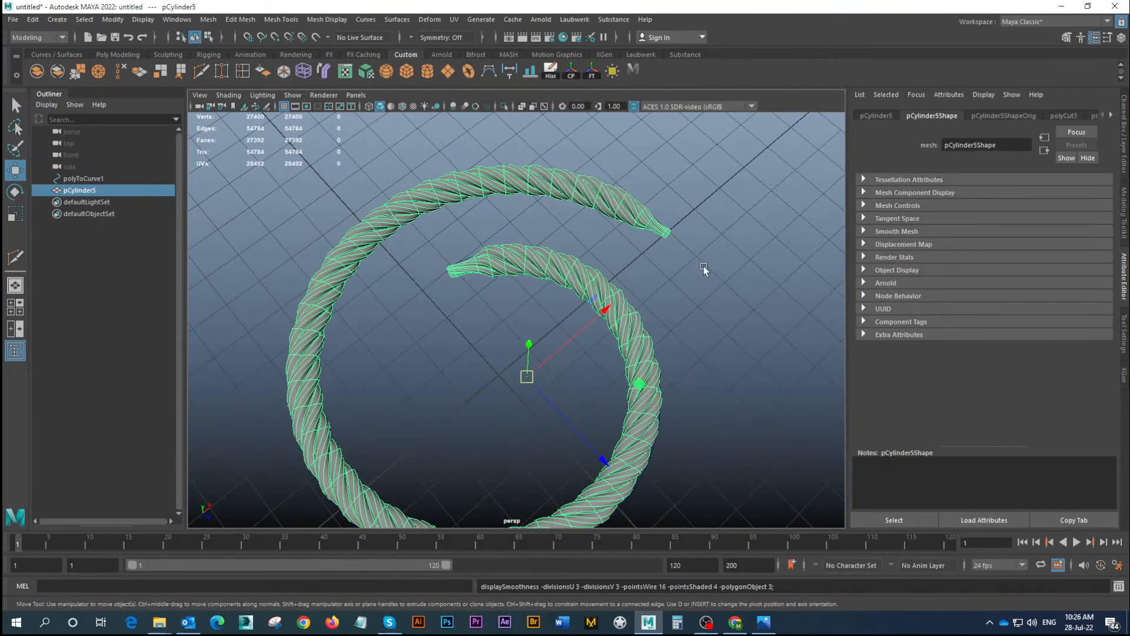
left_click(706, 269)
right_click_drag(708, 282, 622, 249, "alt")
left_click_drag(522, 287, 544, 251, "alt")
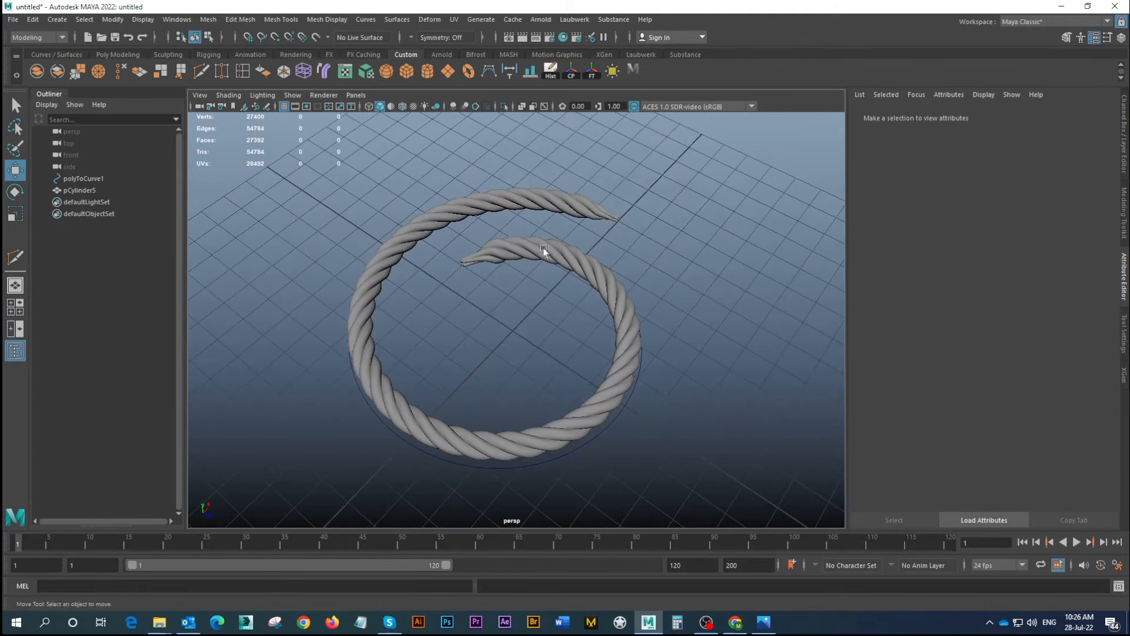
Create a polygon cylinder and move it to Translate X about 5.504, at the rope's outer end
left_click(429, 70)
left_click_drag(622, 252, 630, 164, "alt")
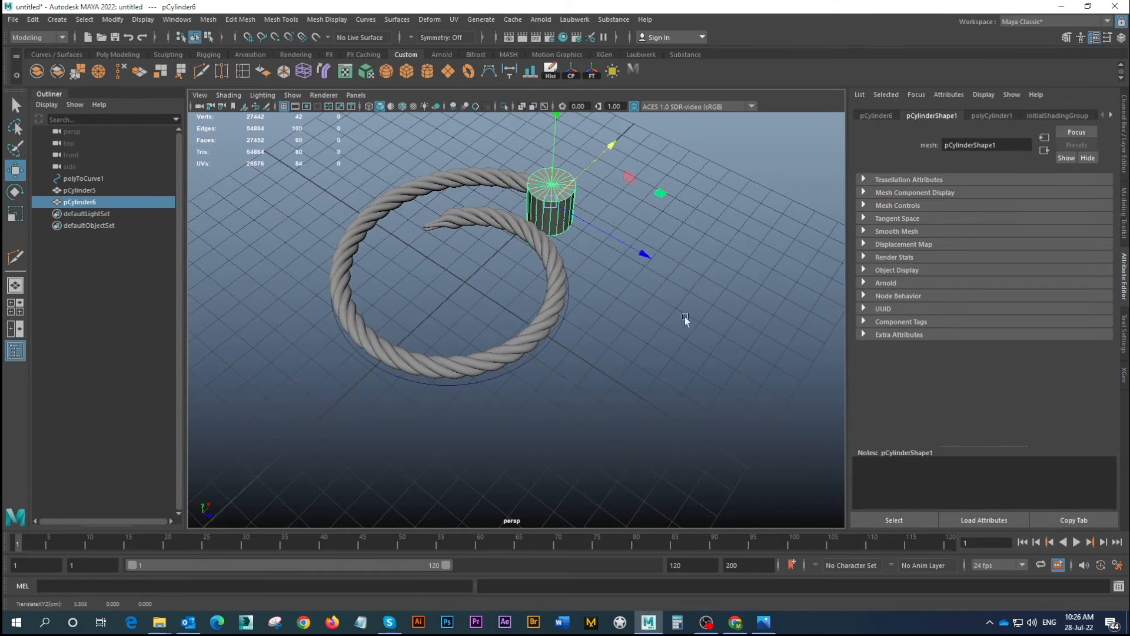
left_click_drag(684, 316, 570, 233, "alt")
middle_click_drag(562, 201, 540, 269, "alt")
left_click_drag(541, 271, 630, 315, "alt")
left_click_drag(559, 304, 555, 275, "alt")
right_click_drag(563, 275, 566, 308)
left_click_drag(533, 333, 543, 332, "alt")
left_click_drag(474, 339, 626, 287)
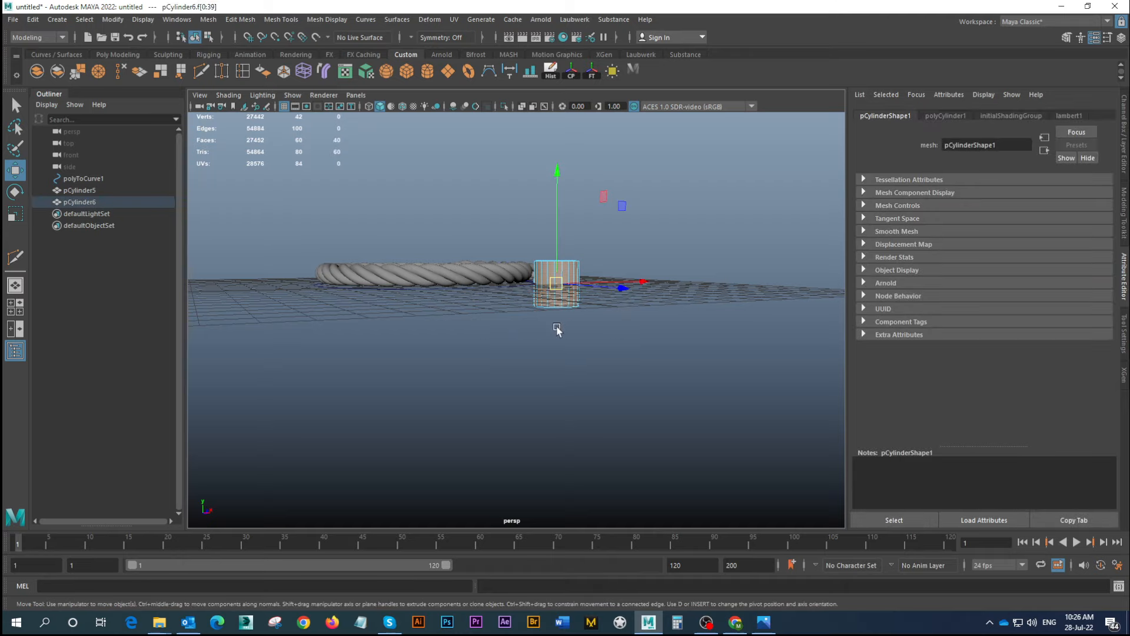
left_click_drag(559, 323, 559, 291, "alt")
right_click_drag(577, 268, 603, 255)
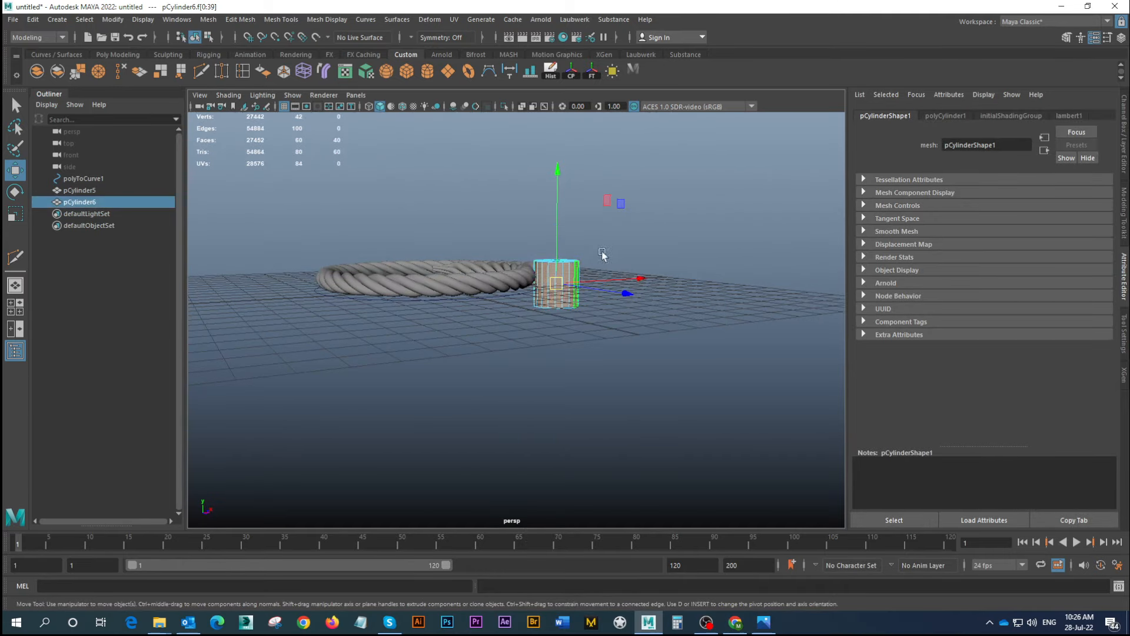
Set the new cylinder's Subdivisions Axis to 10
left_click_drag(560, 259, 565, 288, "alt")
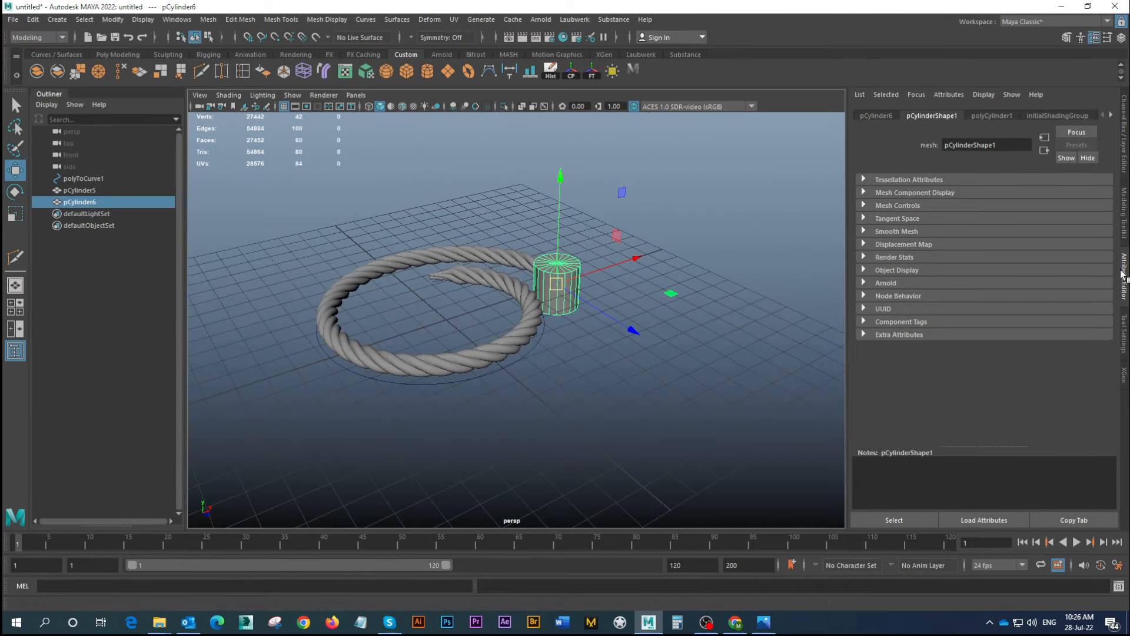
left_click(1125, 166)
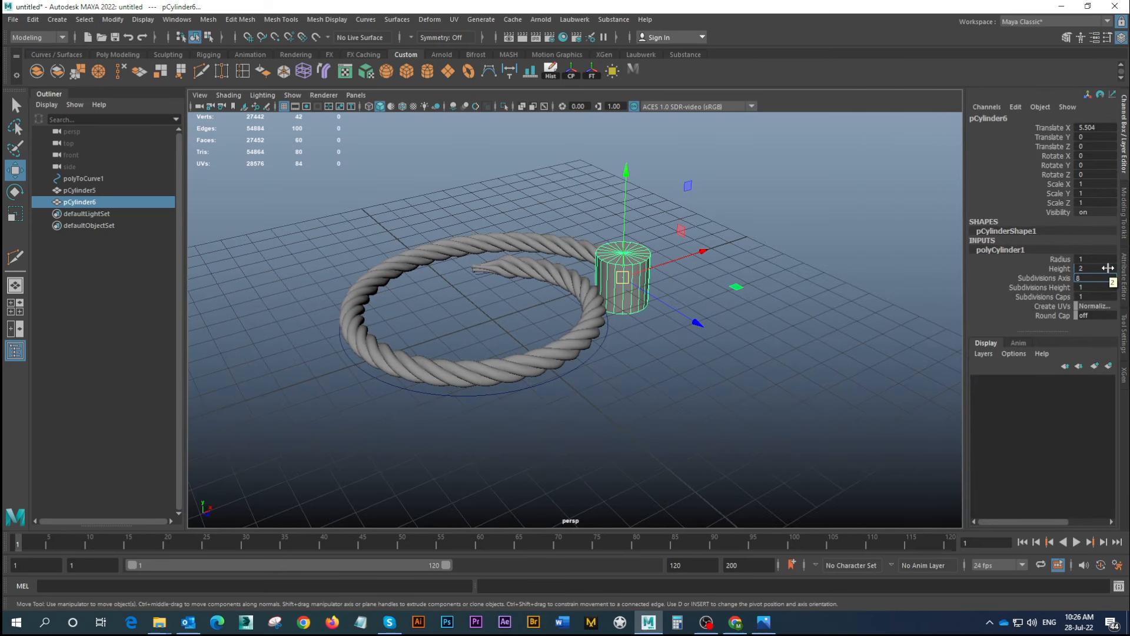
type("10")
key("Return")
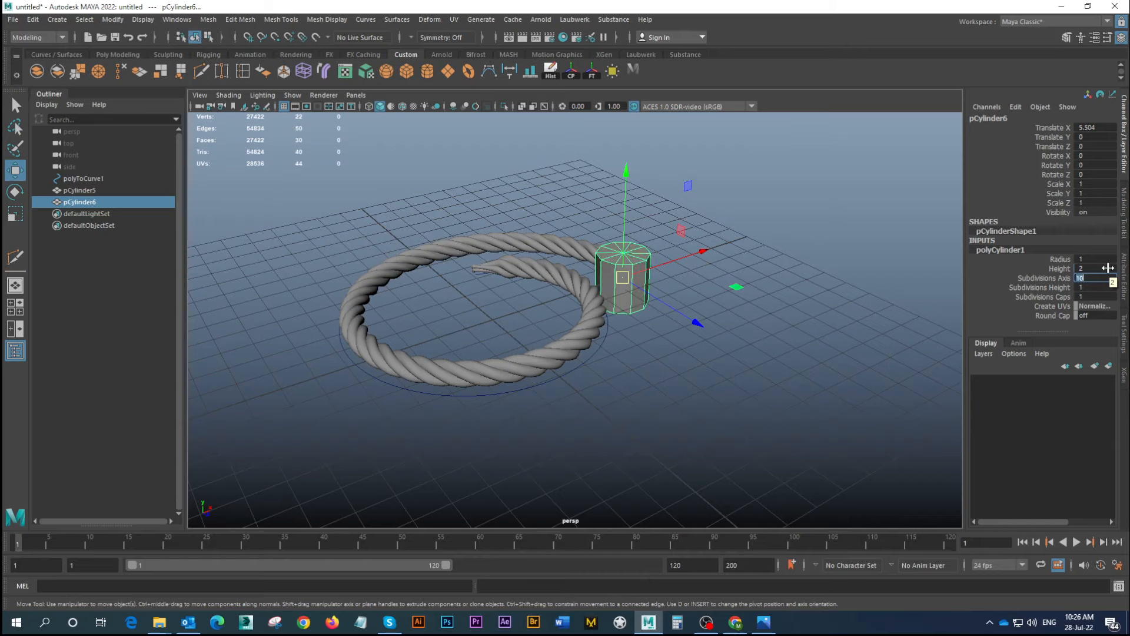
Delete the faces of the new cylinder's bottom cap, leaving that end open
left_click_drag(651, 330, 627, 257, "alt")
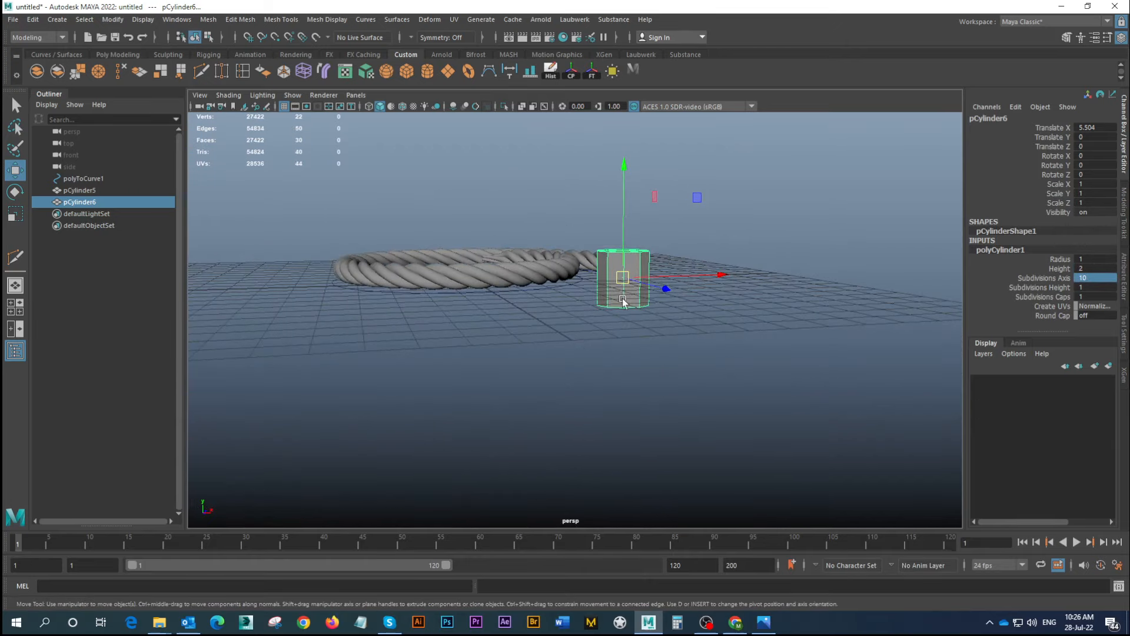
right_click(618, 352)
left_click_drag(618, 352, 659, 343, "alt")
left_click_drag(562, 348, 686, 293)
left_click_drag(521, 197, 691, 266)
left_click_drag(642, 337, 627, 287, "alt")
key("Delete")
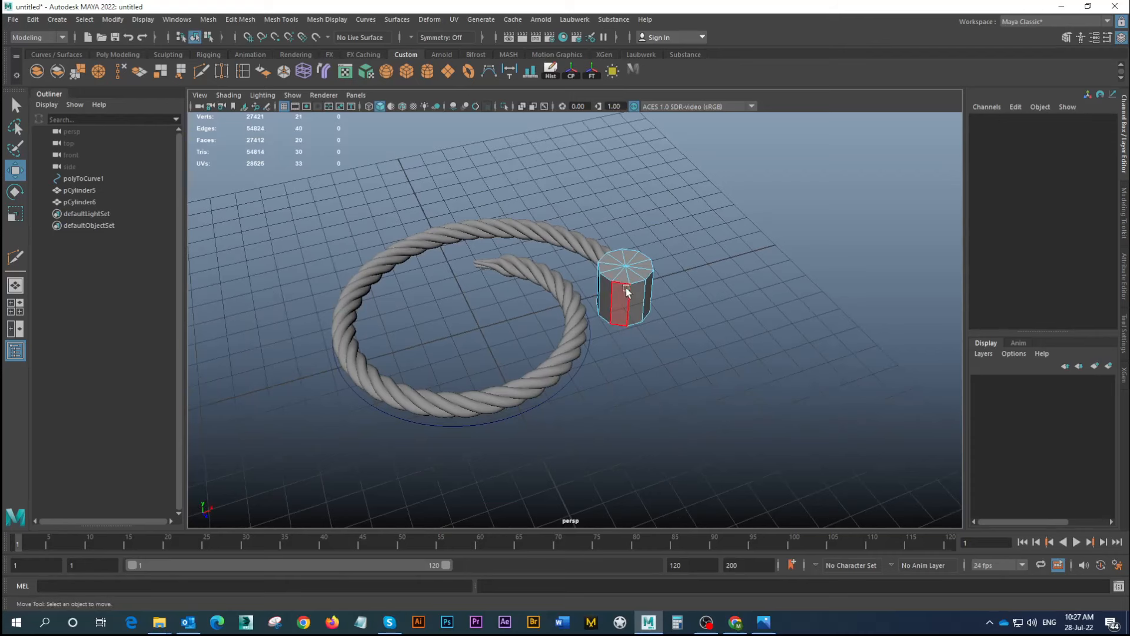
Select the whole open cylinder and stretch it lengthwise to a Scale Y of about 1.93
right_click_drag(627, 287, 674, 268)
key("r")
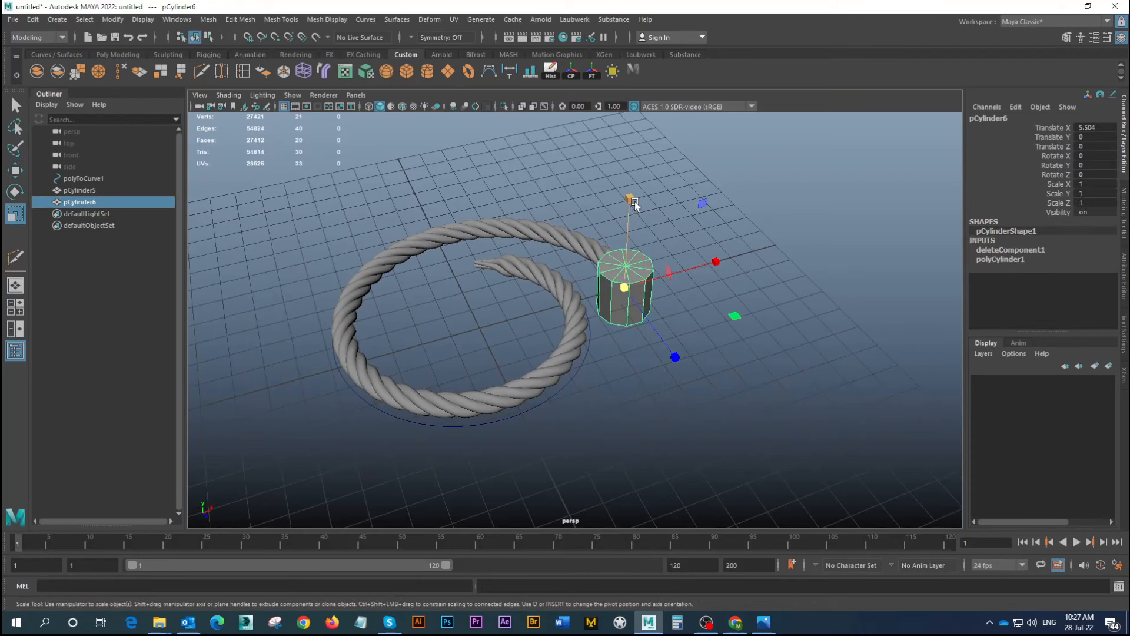
left_click_drag(629, 191, 634, 104)
Lay the cylinder on its side by setting Rotate X to 90
key("e")
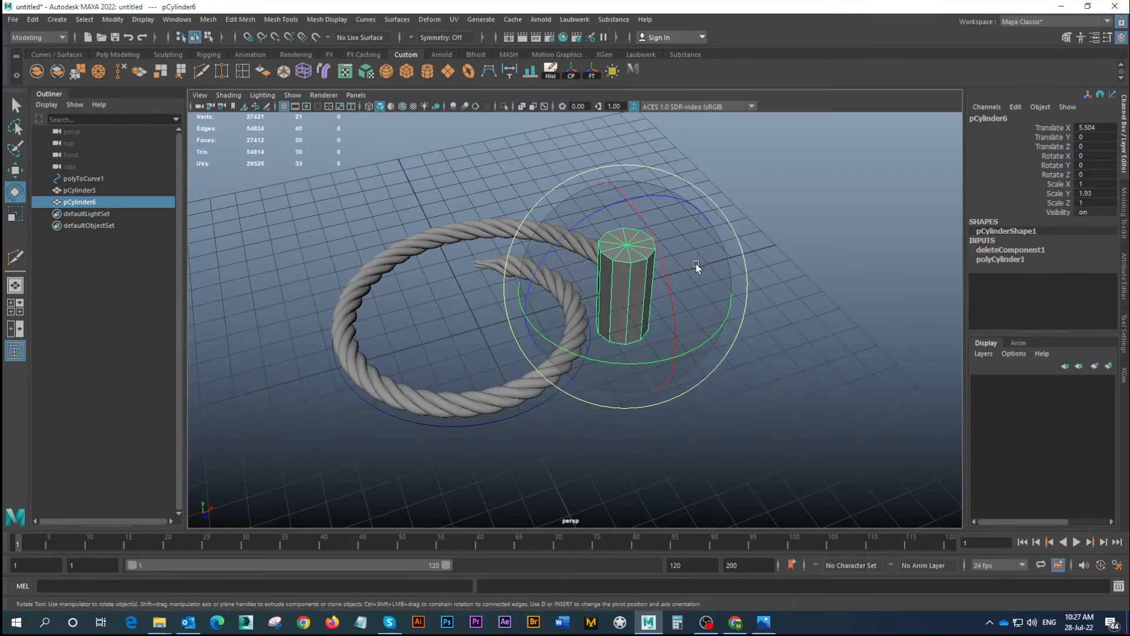
left_click_drag(695, 263, 635, 412, "alt")
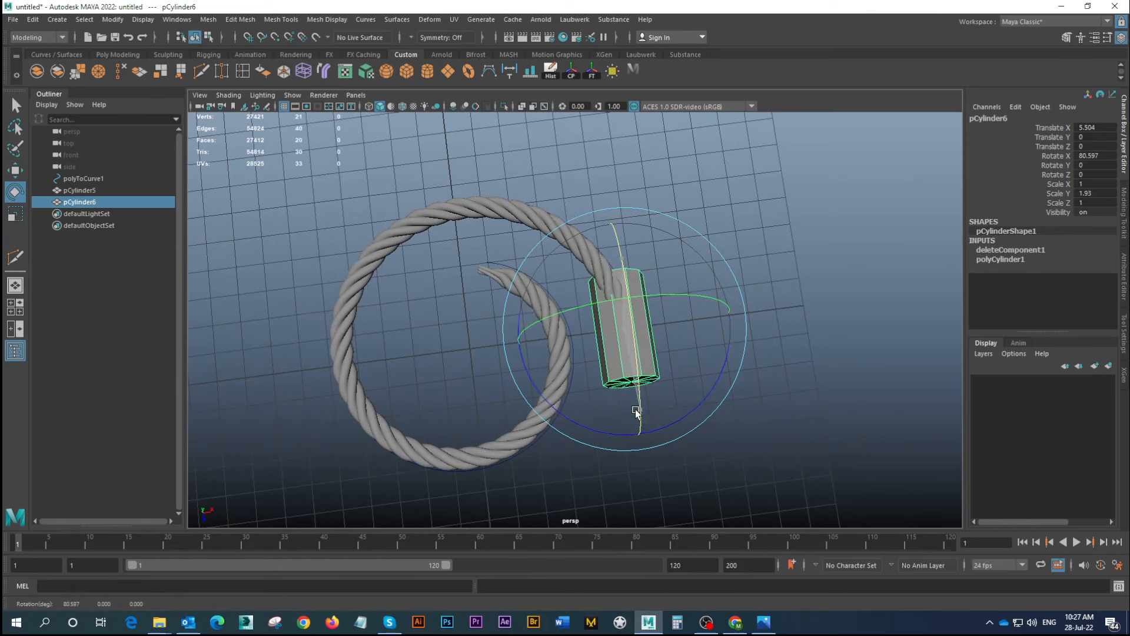
left_click(1106, 155)
key("Return")
key("w")
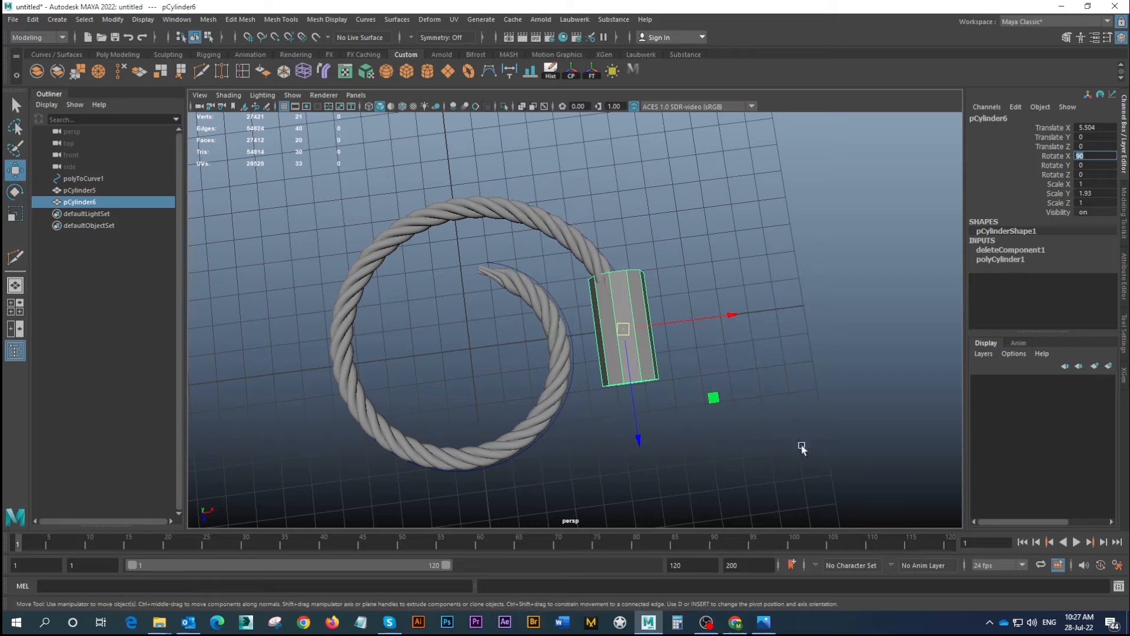
Bevel the edge loop around the cylinder's closed end with a fraction of 0.5 and 3 segments
left_click_drag(801, 449, 588, 277, "alt")
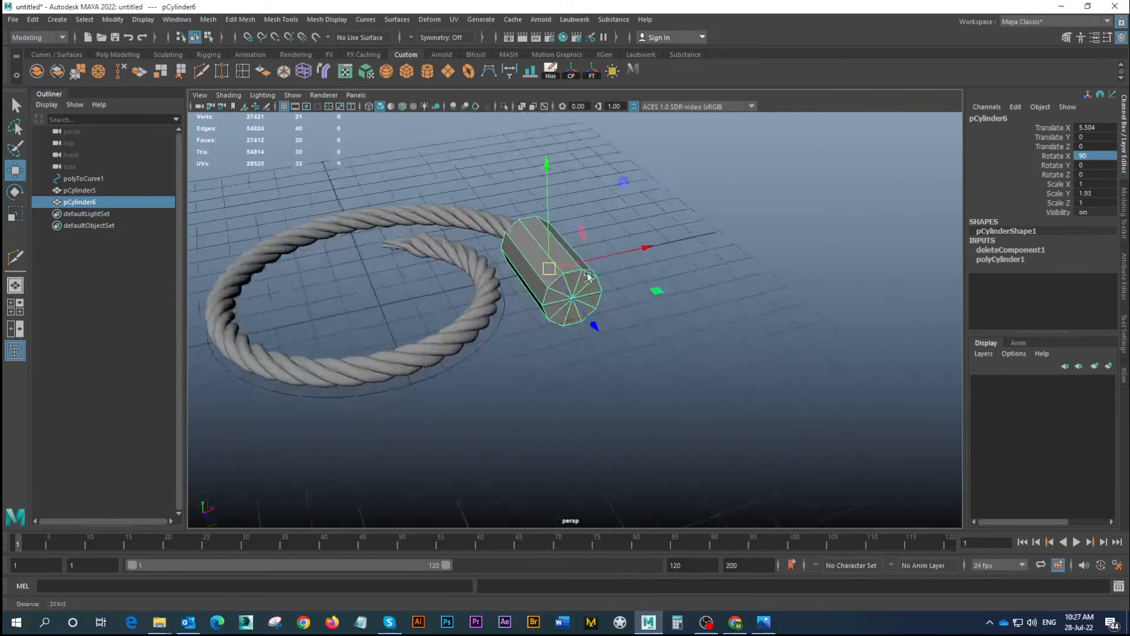
right_click_drag(589, 277, 627, 298, "alt")
left_click_drag(627, 298, 639, 306, "alt")
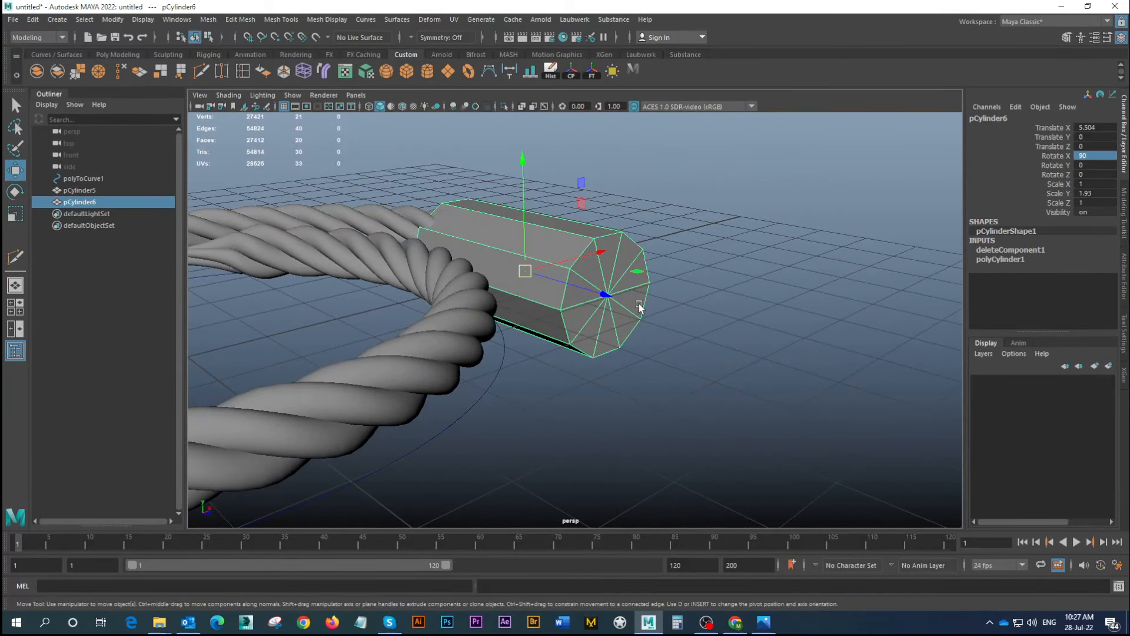
right_click_drag(619, 235, 619, 203)
double_click(640, 259)
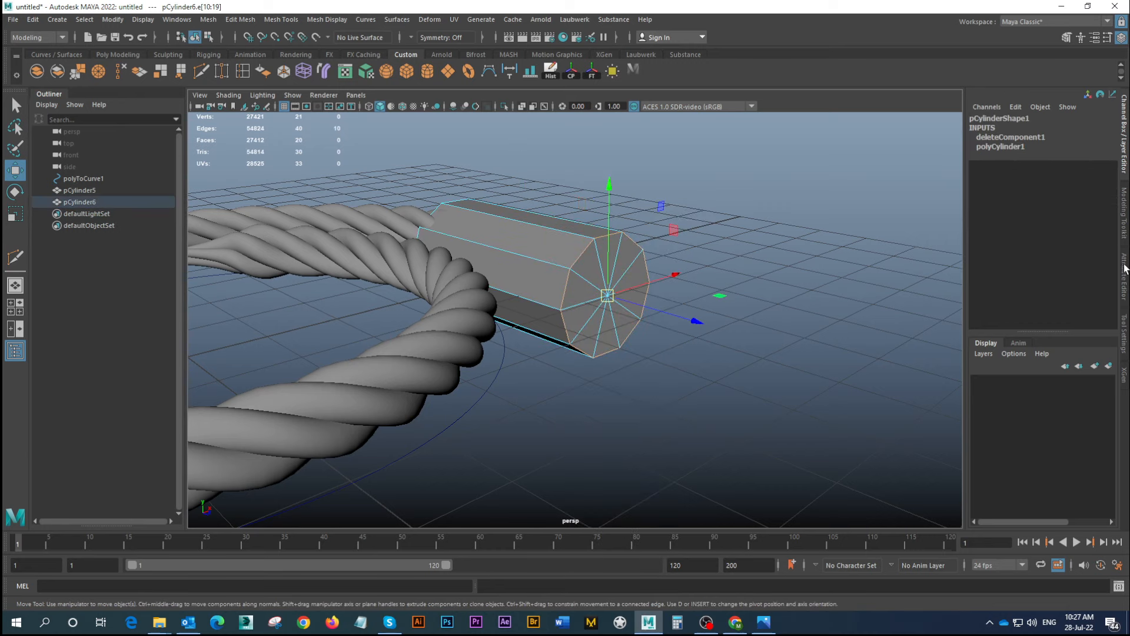
left_click(1126, 224)
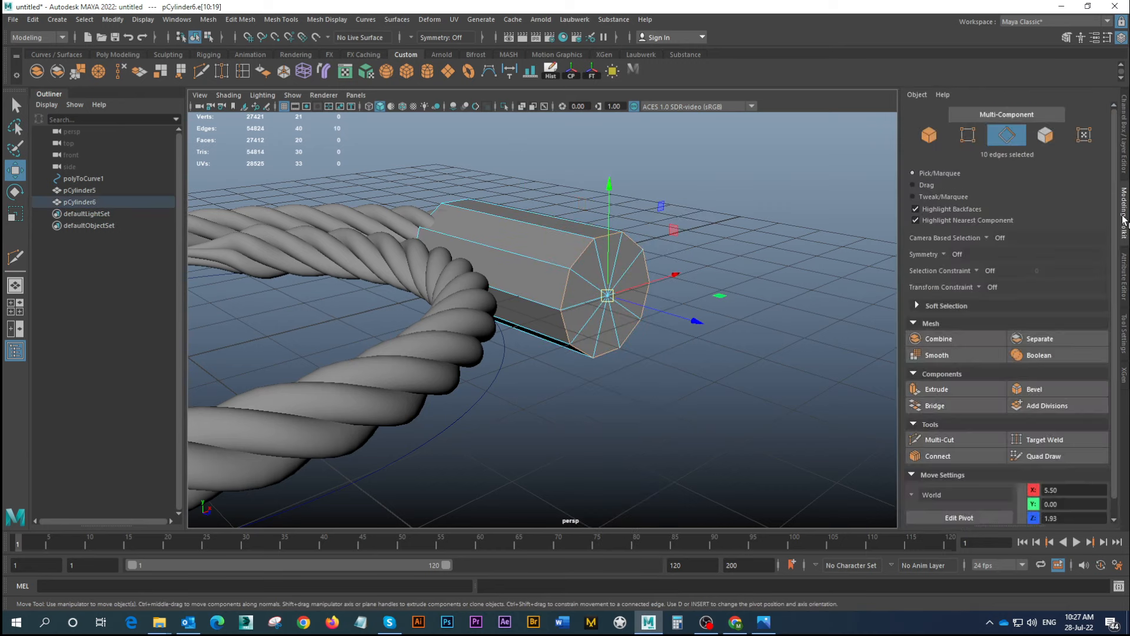
left_click(1031, 390)
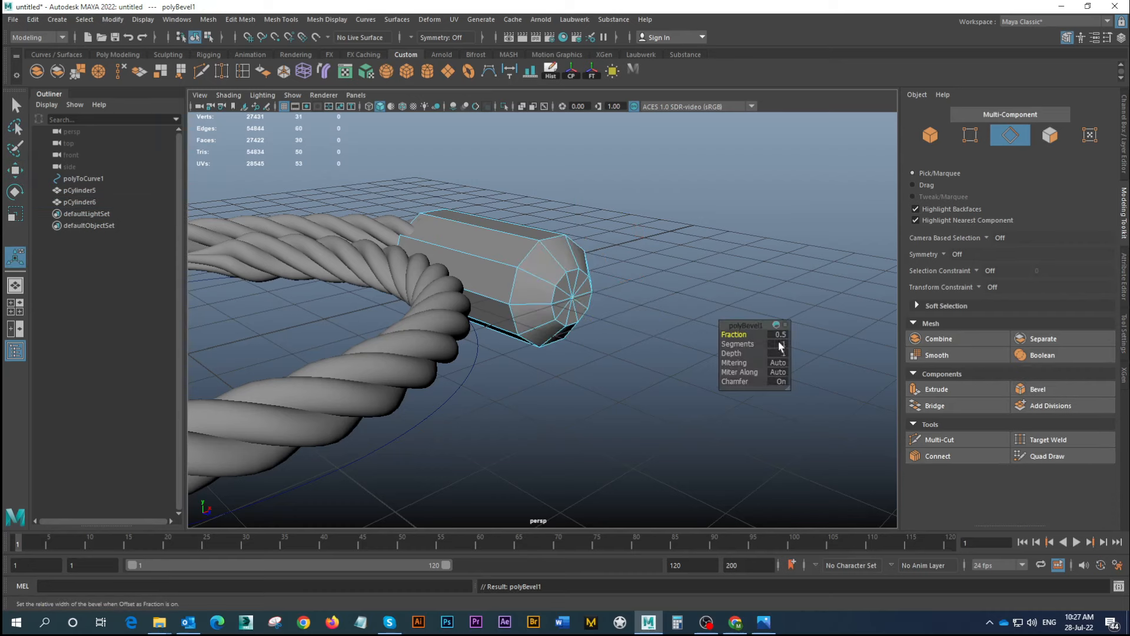
left_click(778, 343)
type("3")
key("Return")
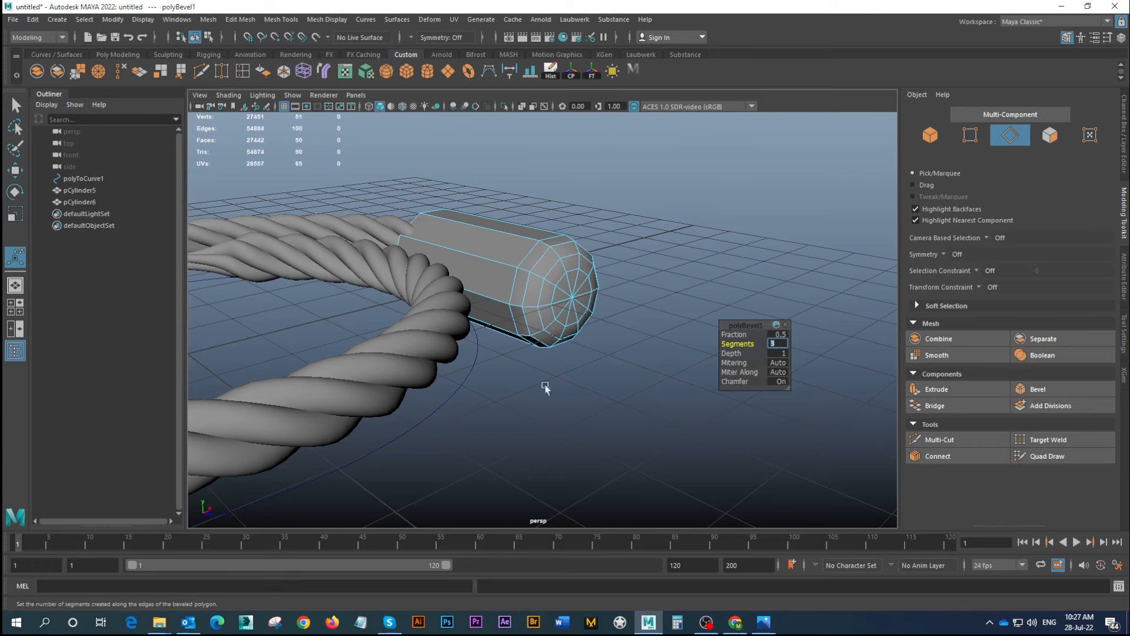
Check the bevelled cylinder in smooth preview, then switch it back to the unsmoothed display
left_click_drag(545, 388, 580, 253, "alt")
right_click_drag(579, 253, 627, 236)
middle_click_drag(558, 277, 559, 288, "alt")
key("3")
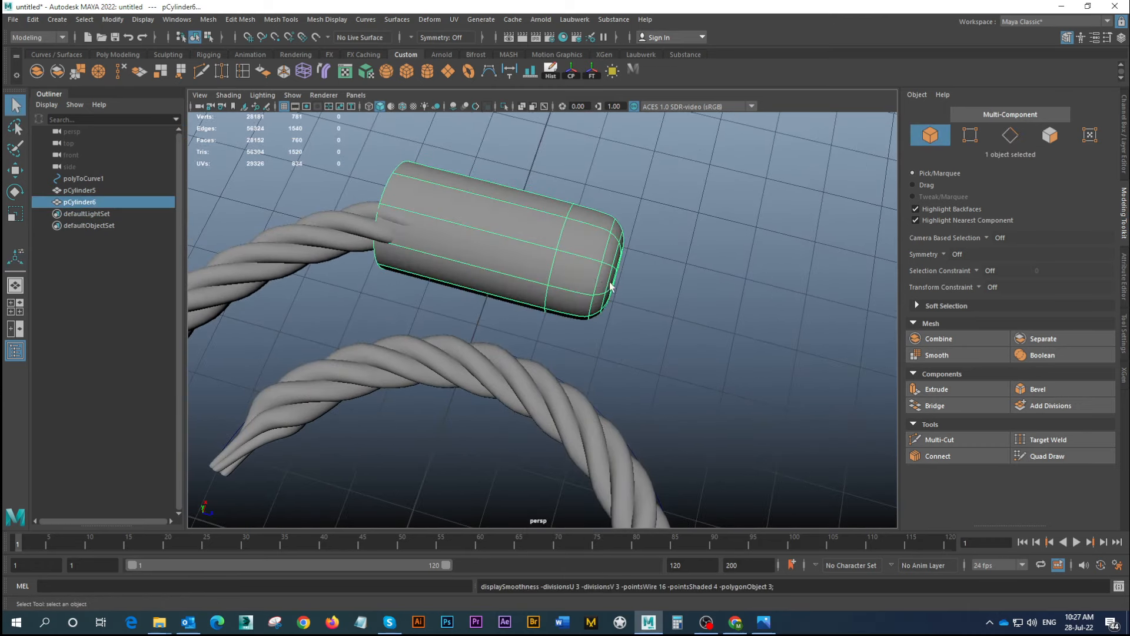
left_click_drag(570, 274, 593, 281, "alt")
key("1")
In the top view, scale the cylinder down uniformly to about 0.35 × 0.67 × 0.35 to fit the rope's outer tip
key("space")
key("space")
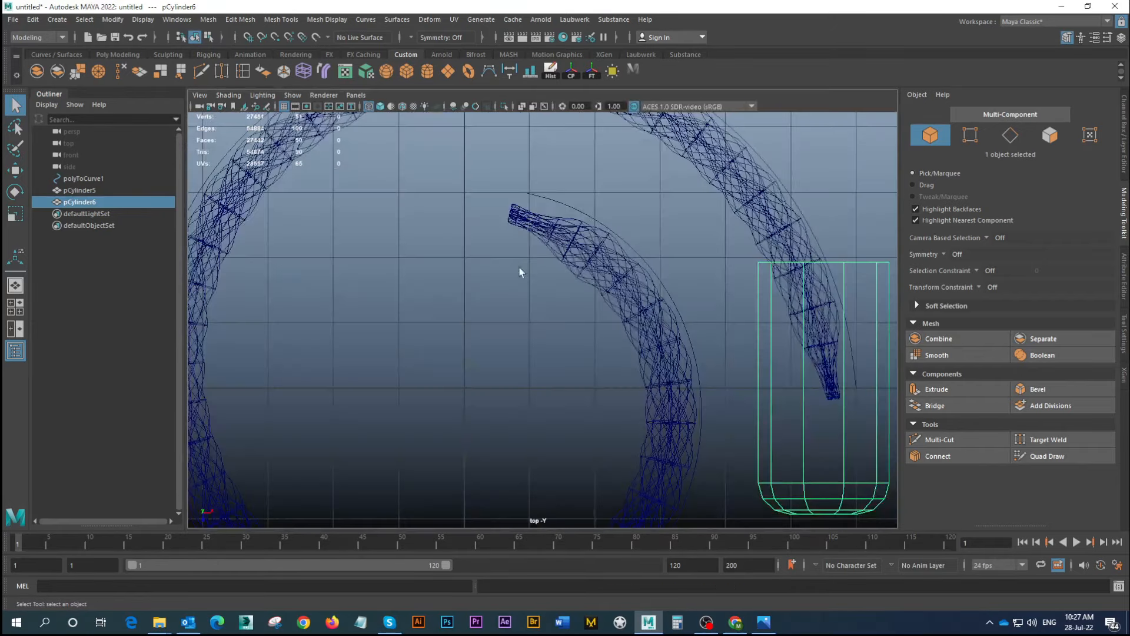
scroll(520, 272, "down", 6)
key("r")
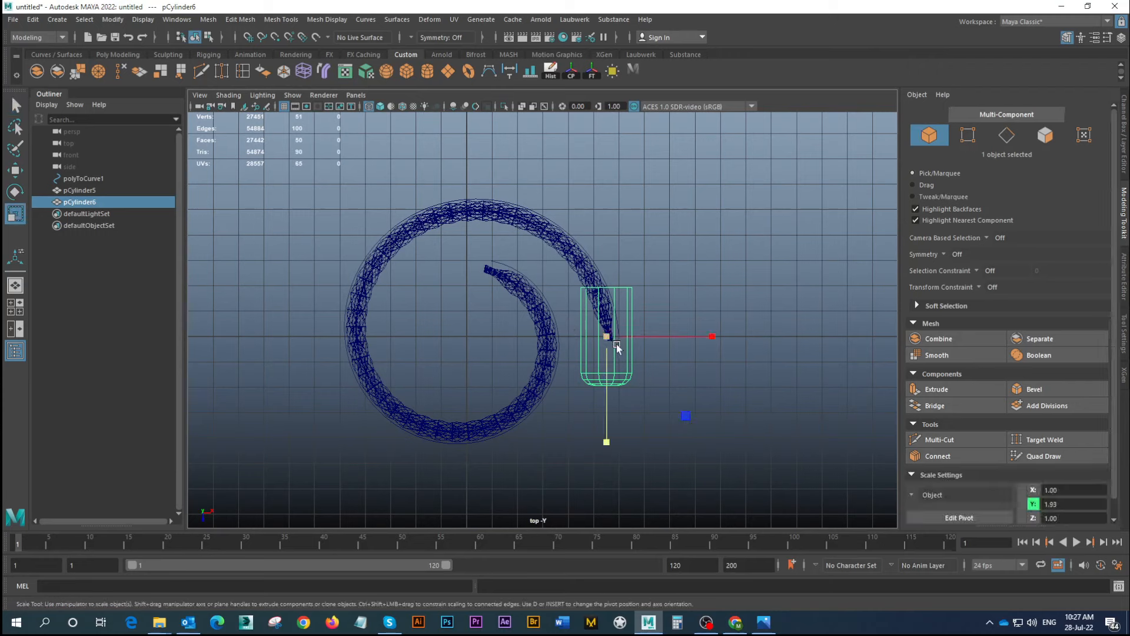
left_click_drag(616, 345, 578, 324)
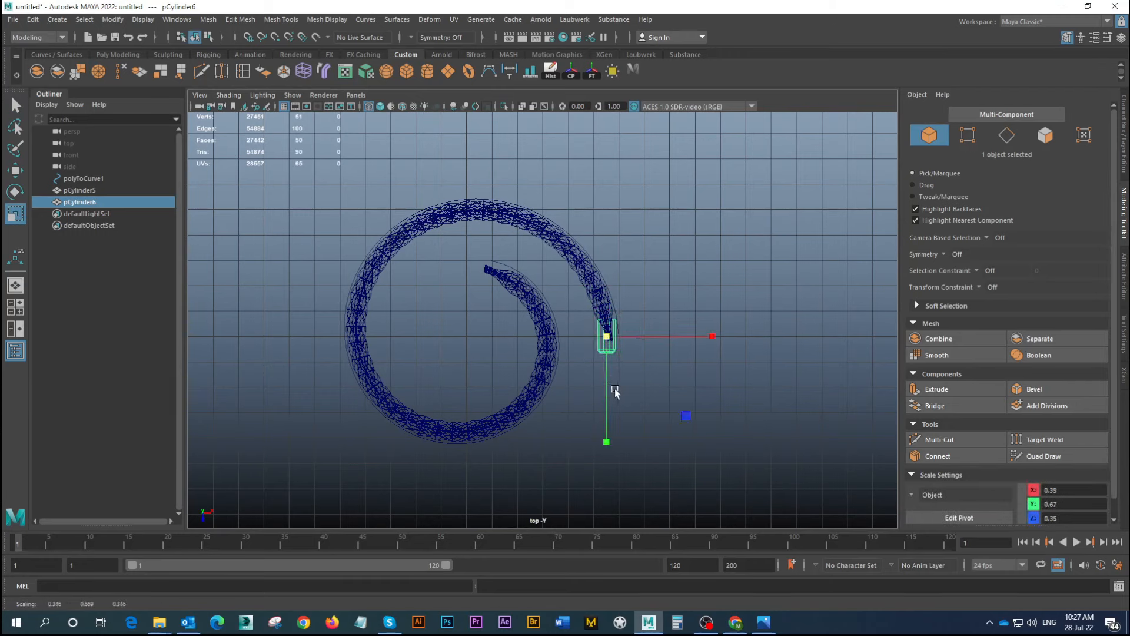
Reshape the end-cap cylinder into a slimmer, longer form, scaled to about 0.25 × 0.85 × 0.25
left_click_drag(608, 445, 603, 497)
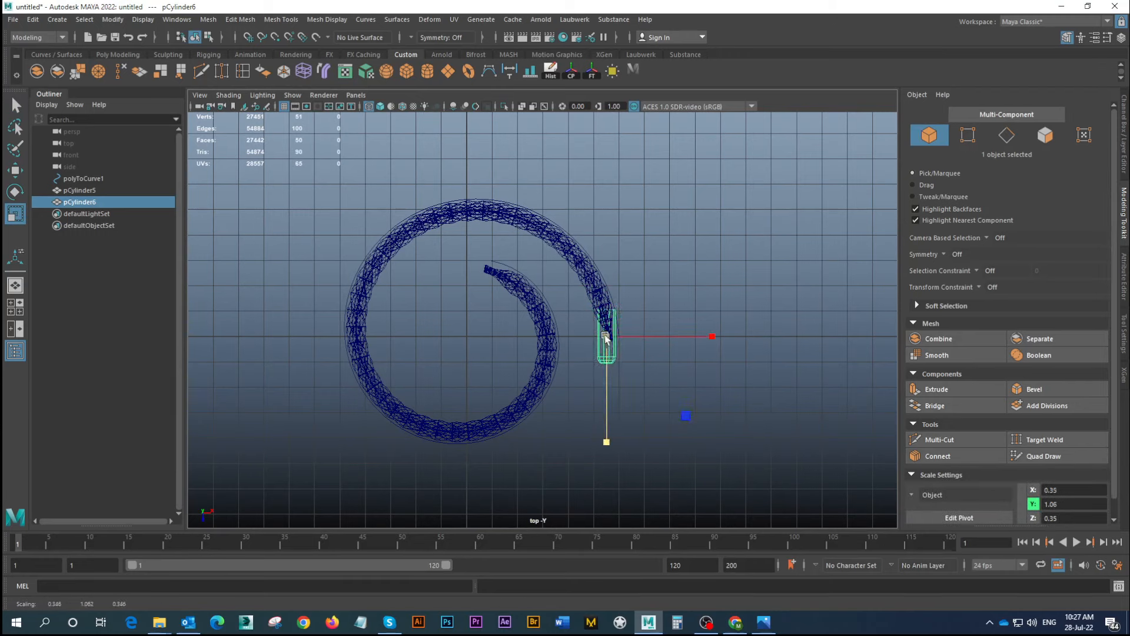
left_click_drag(604, 334, 593, 335)
scroll(589, 330, "up", 3)
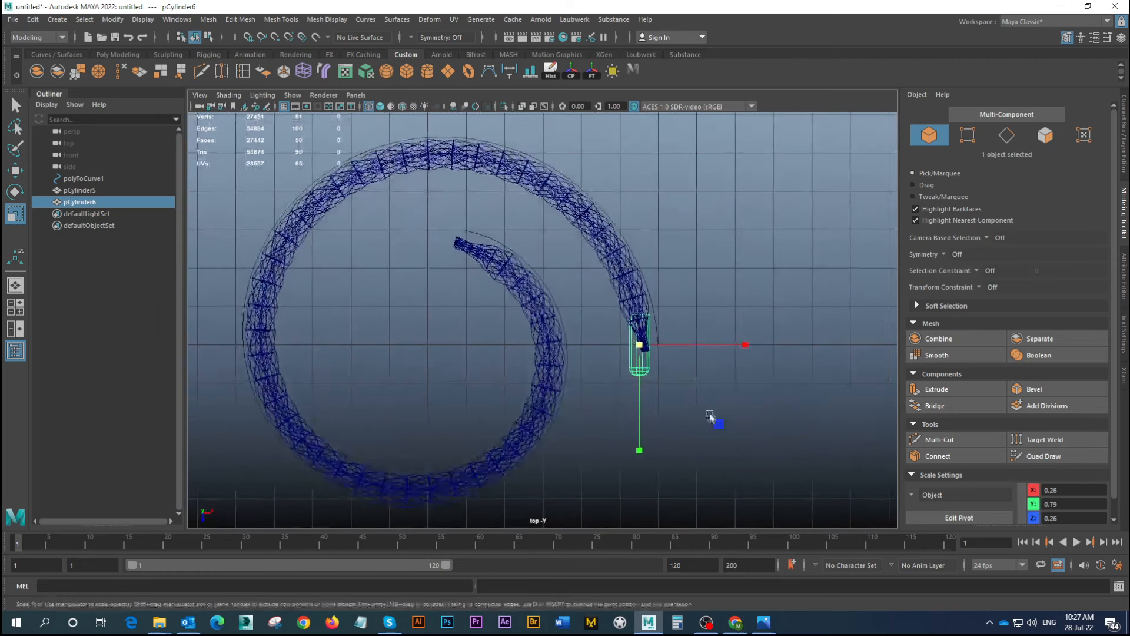
scroll(544, 288, "up", 1)
left_click_drag(570, 396, 568, 406)
left_click_drag(571, 286, 570, 288)
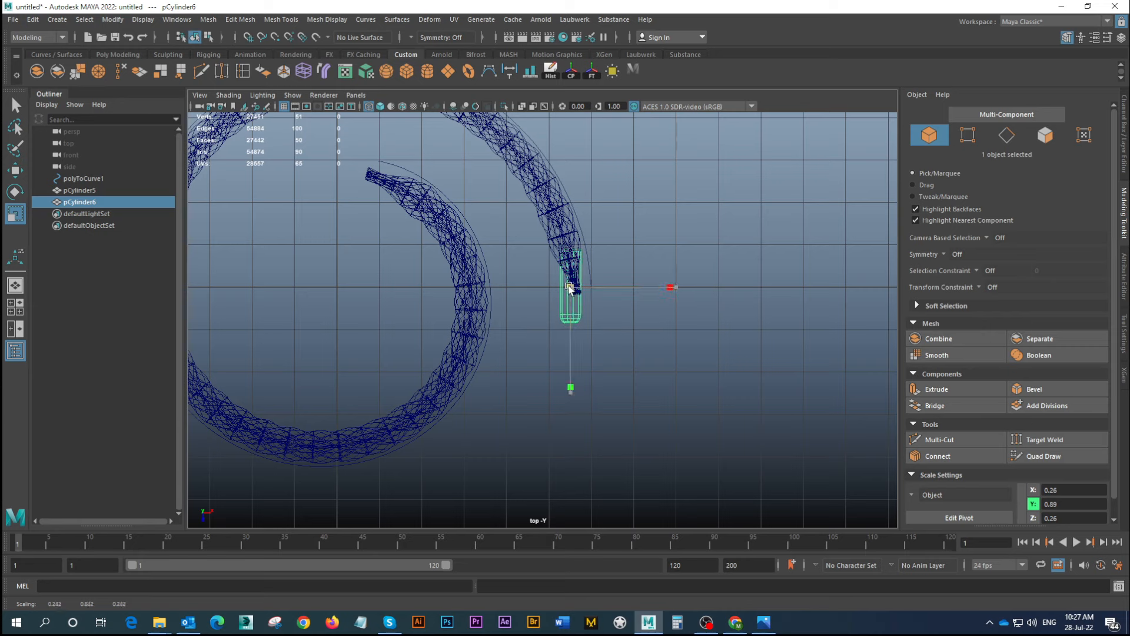
Duplicate the end cap and move the copy along X to about 0.38, inside the spiral
key("ctrl+d")
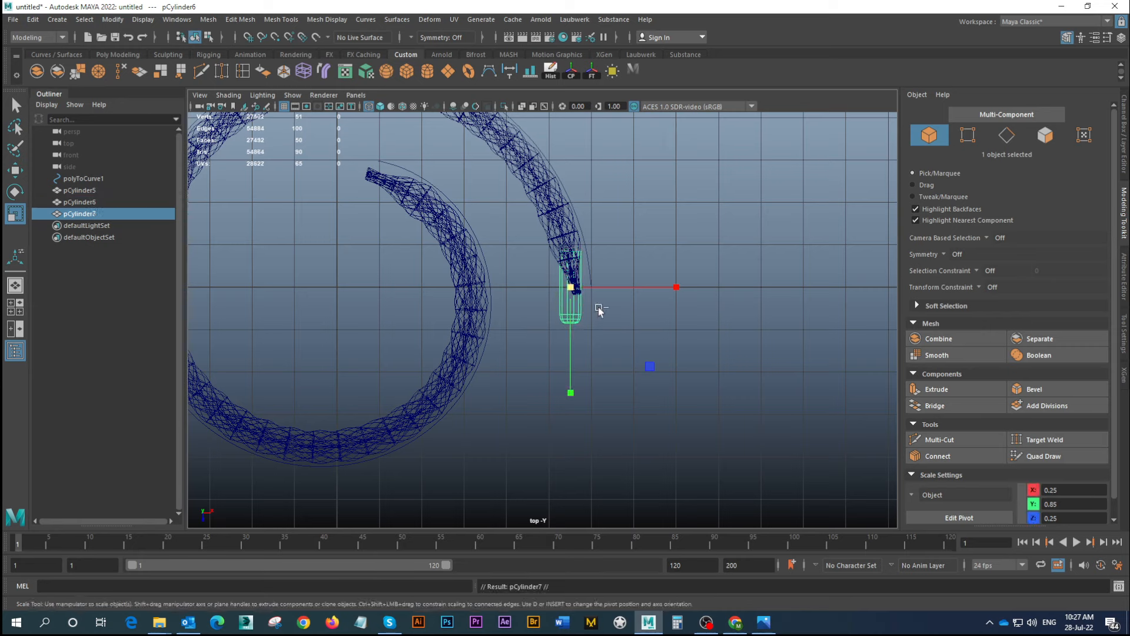
key("w")
left_click_drag(675, 286, 459, 287)
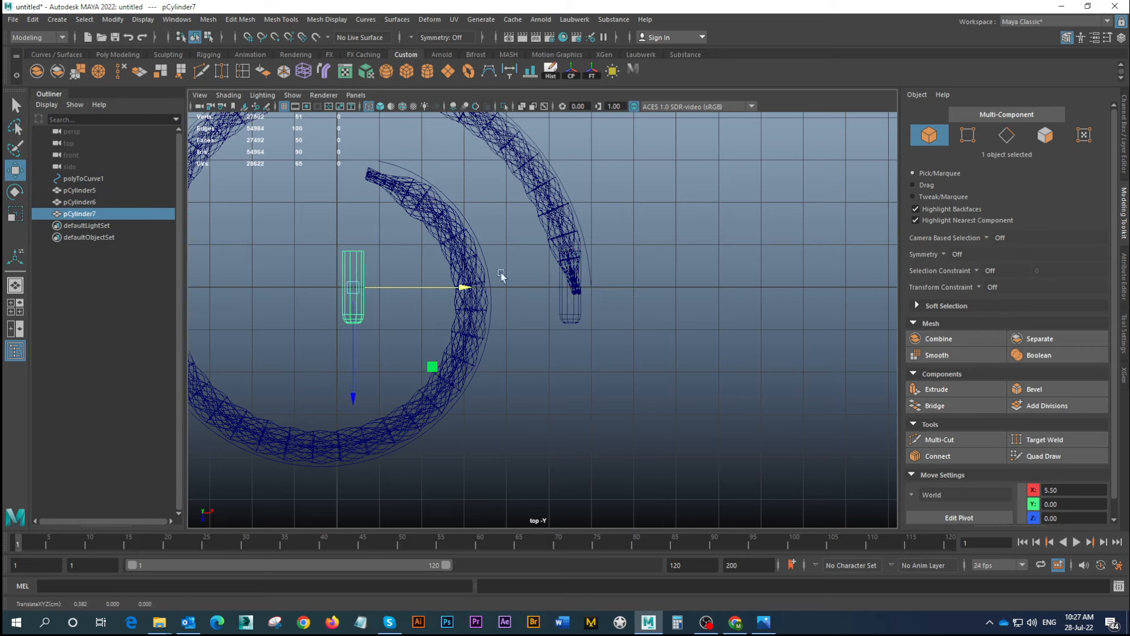
In the top view, turn the original cap to about 10° and move it to about X 5.64, Z 0.24 over the rope's outer tip
left_click(575, 324)
key("e")
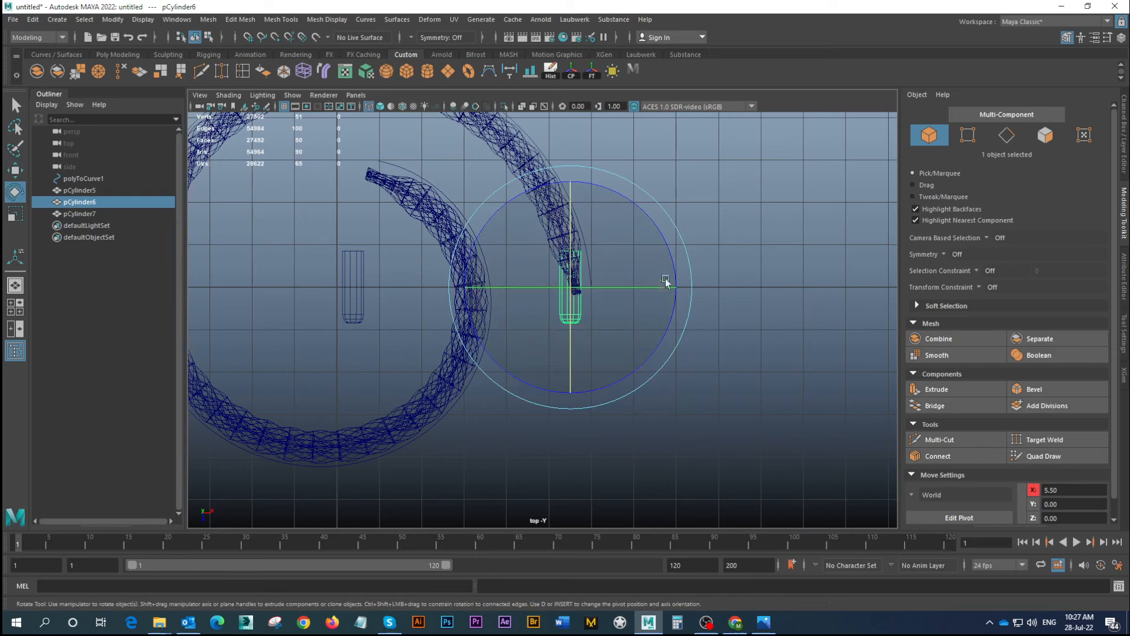
left_click_drag(660, 239, 632, 206)
key("w")
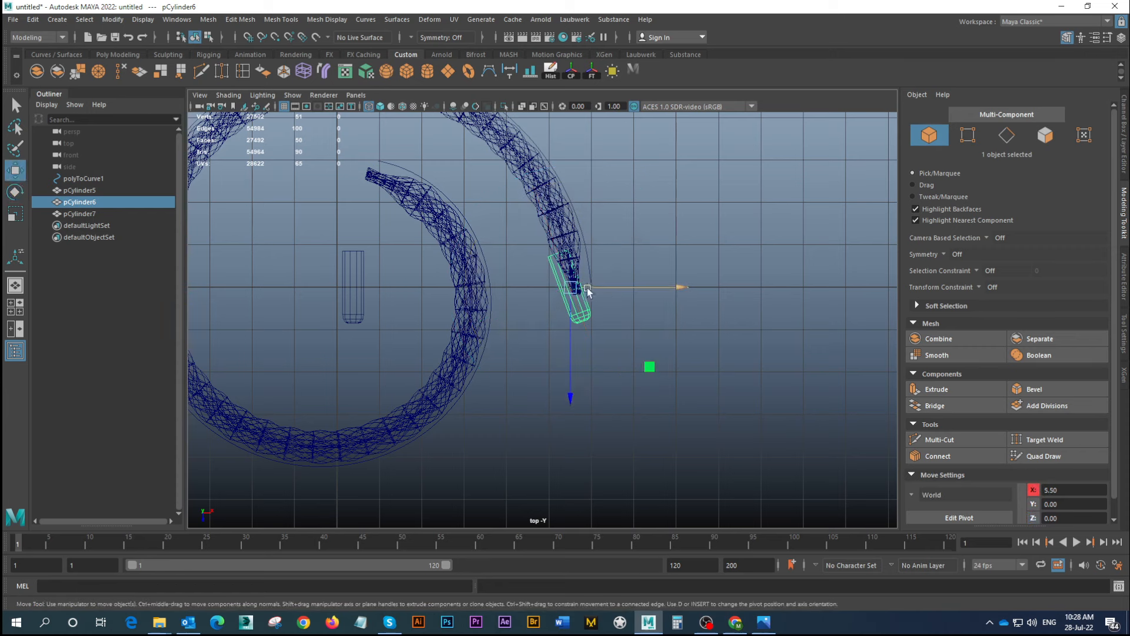
left_click_drag(571, 288, 580, 299)
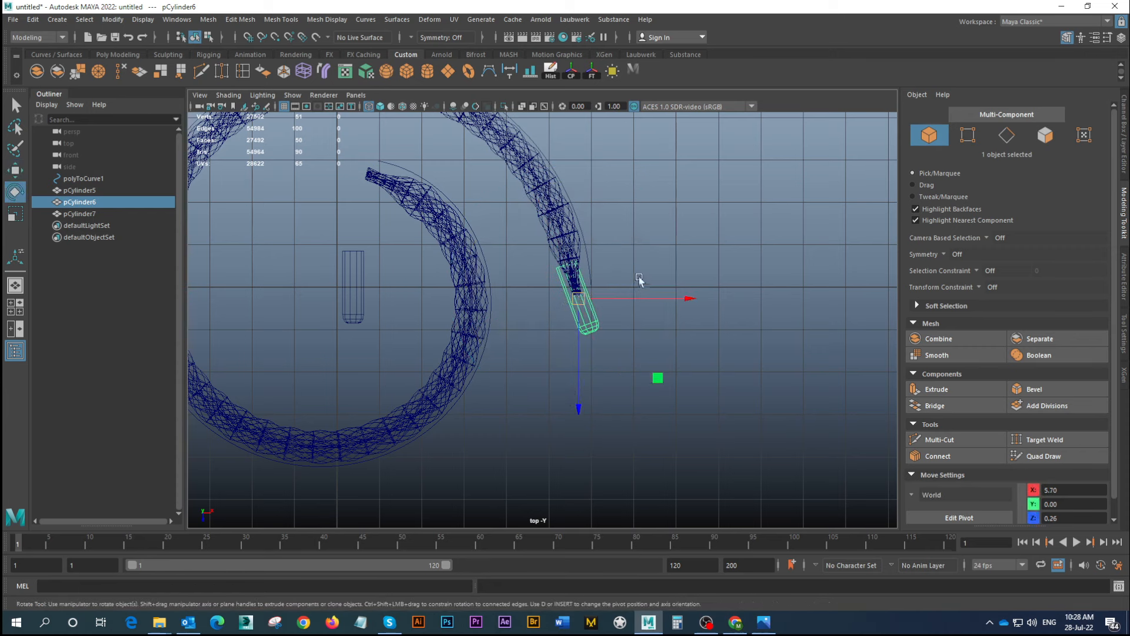
key("e")
mouse_move(656, 245)
left_mouse_down()
mouse_move(661, 229)
mouse_move(654, 259)
mouse_move(661, 249)
left_mouse_up()
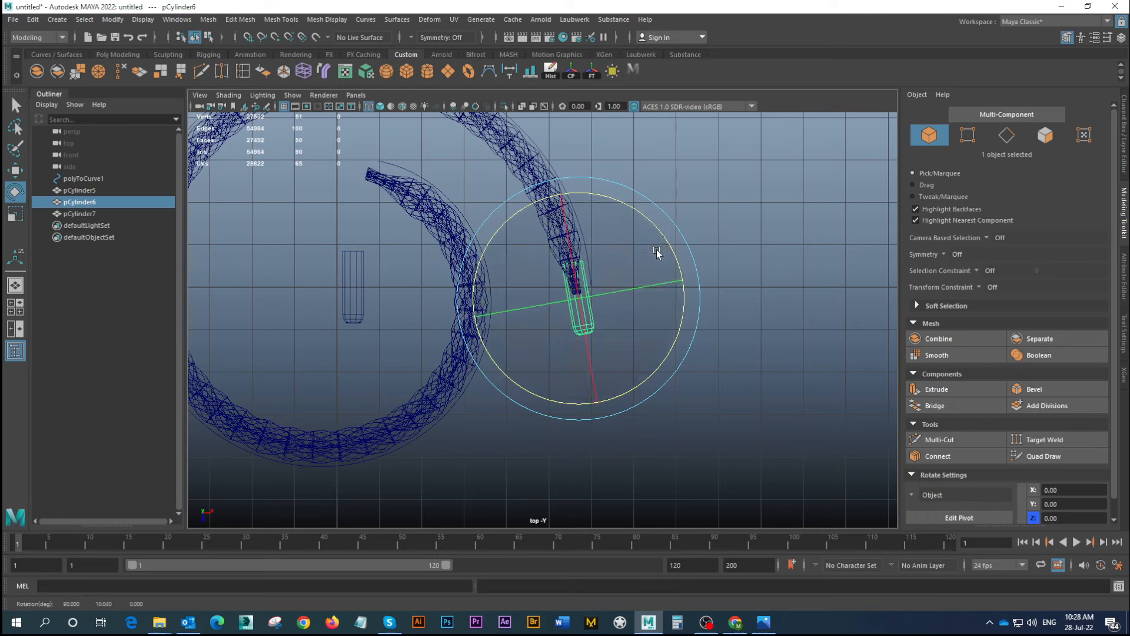
key("w")
left_click_drag(578, 301, 579, 307)
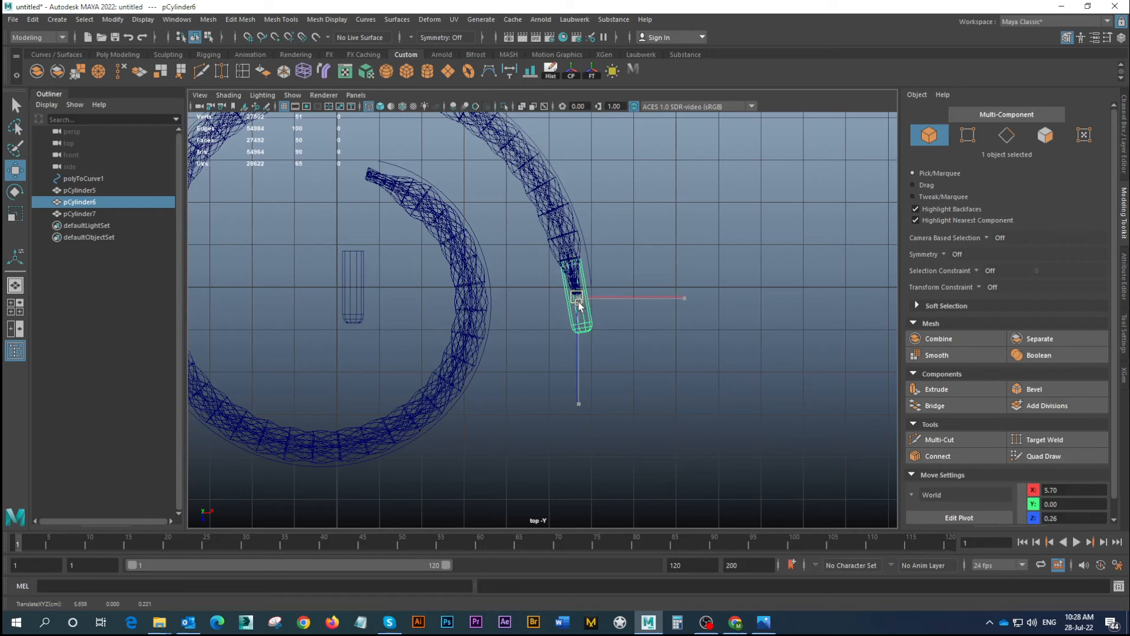
In the perspective view, raise the outer cap to Y 0.50 and adjust its rotation to about 12° to follow the rope
key("space")
key("space")
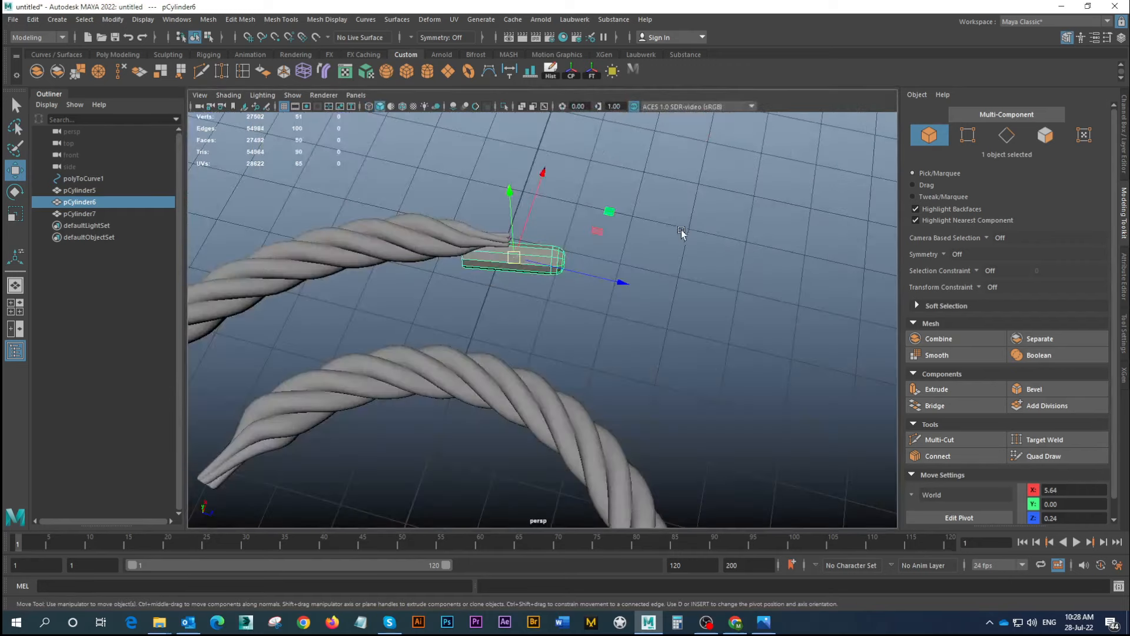
left_click_drag(580, 306, 515, 283, "alt")
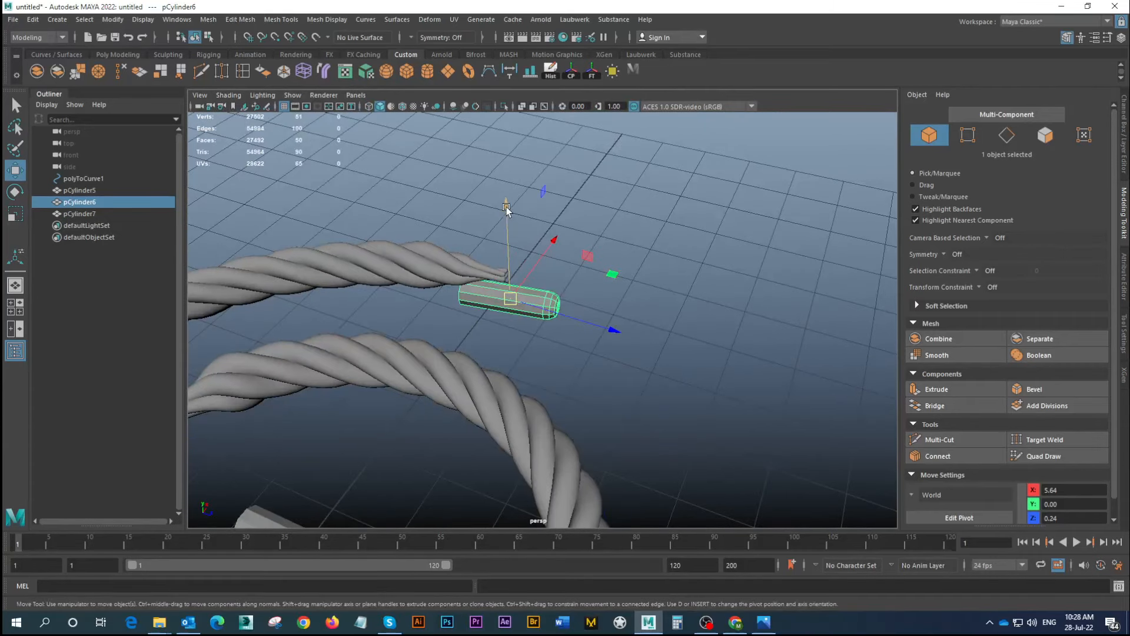
left_click_drag(507, 207, 577, 317)
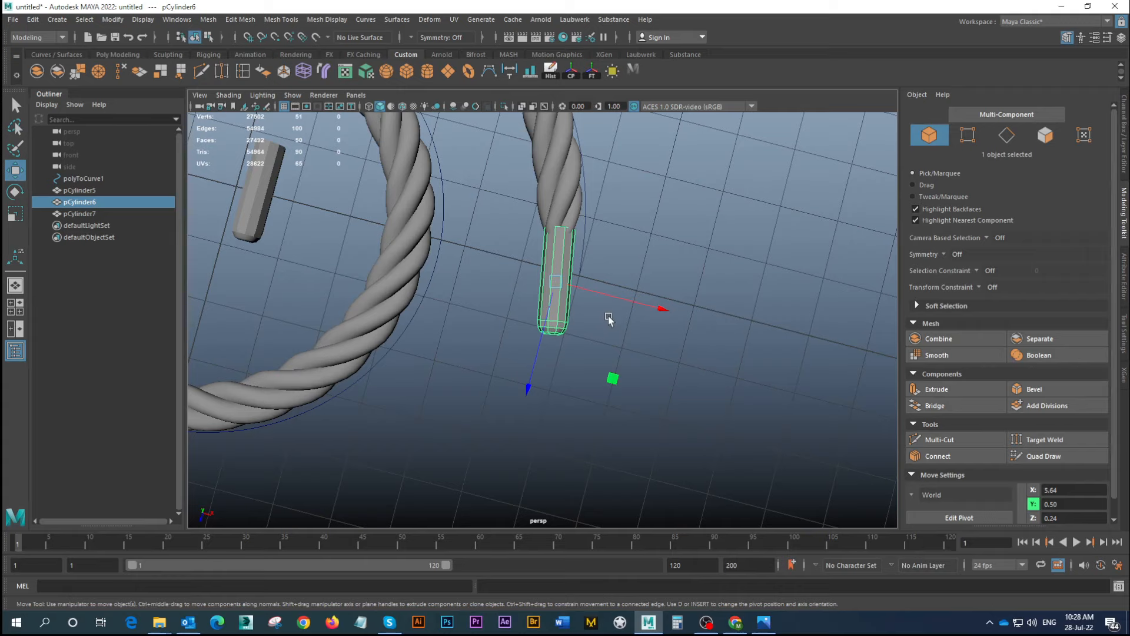
key("e")
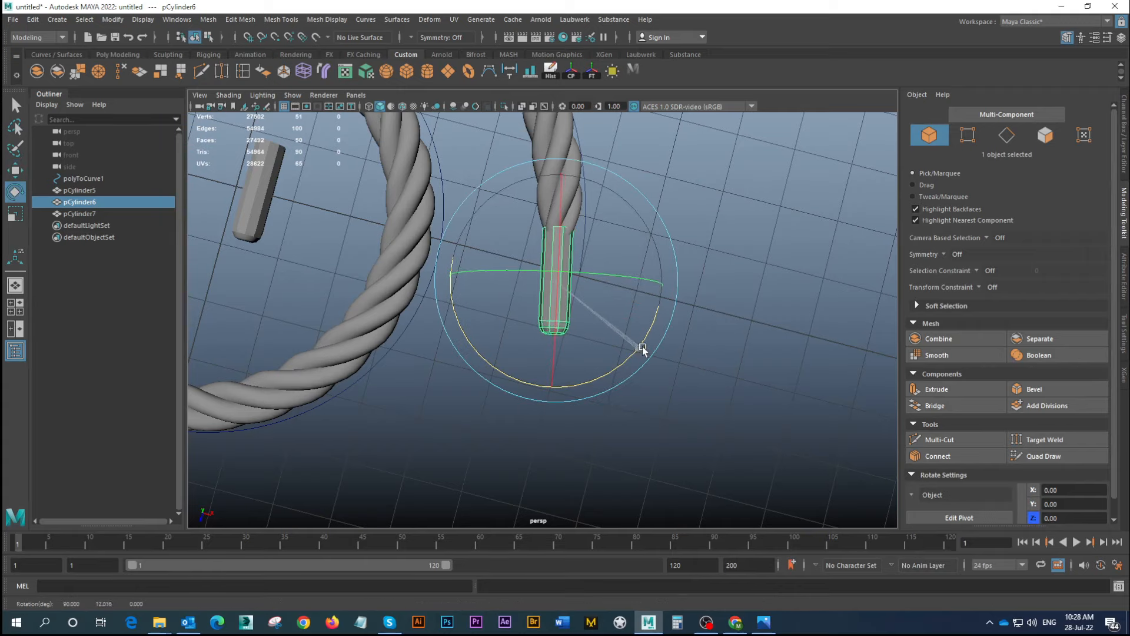
left_click_drag(585, 353, 551, 246, "alt")
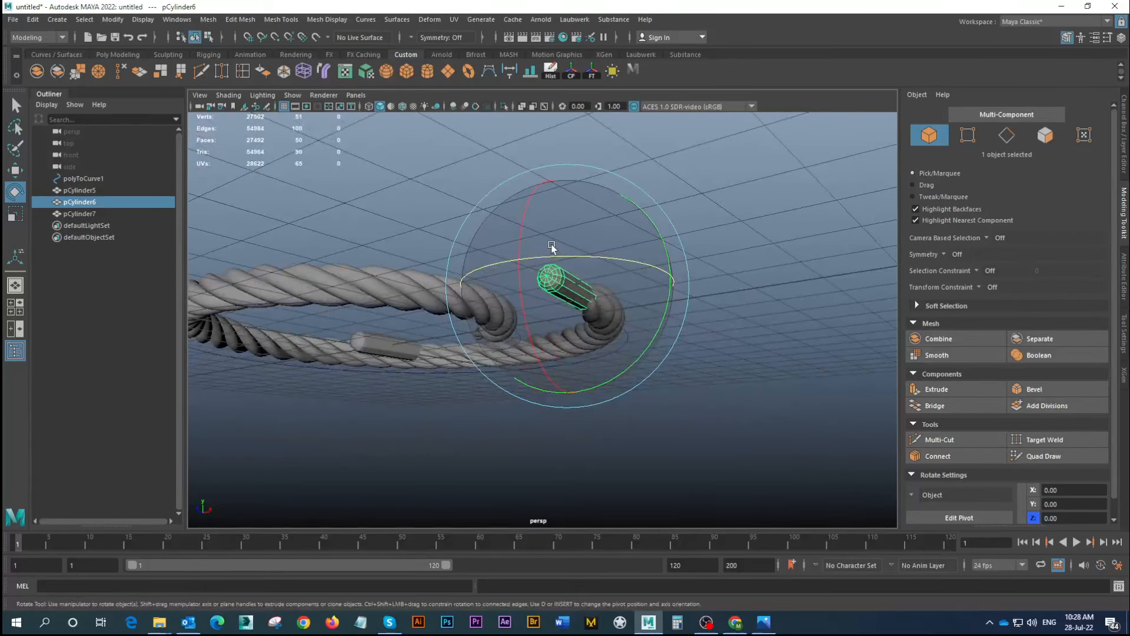
Nudge the outer cap to about X 5.66, Z 0.29 so it sits on the rope tip, and display it in smooth preview
key("w")
left_click_drag(630, 294, 622, 363, "alt")
left_click_drag(656, 326, 665, 328)
left_click_drag(665, 327, 585, 265, "alt")
left_click_drag(600, 213, 504, 319)
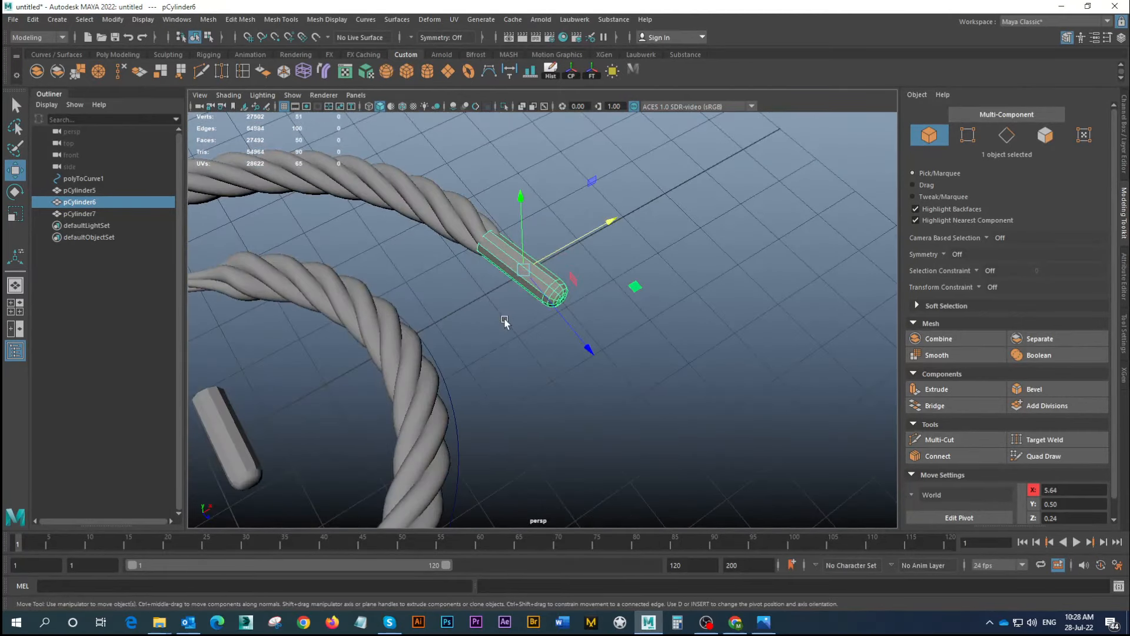
left_click(674, 346)
left_click_drag(673, 346, 575, 291, "alt")
right_click_drag(575, 291, 626, 305, "alt")
left_click(581, 262)
left_click_drag(581, 263, 657, 239, "alt")
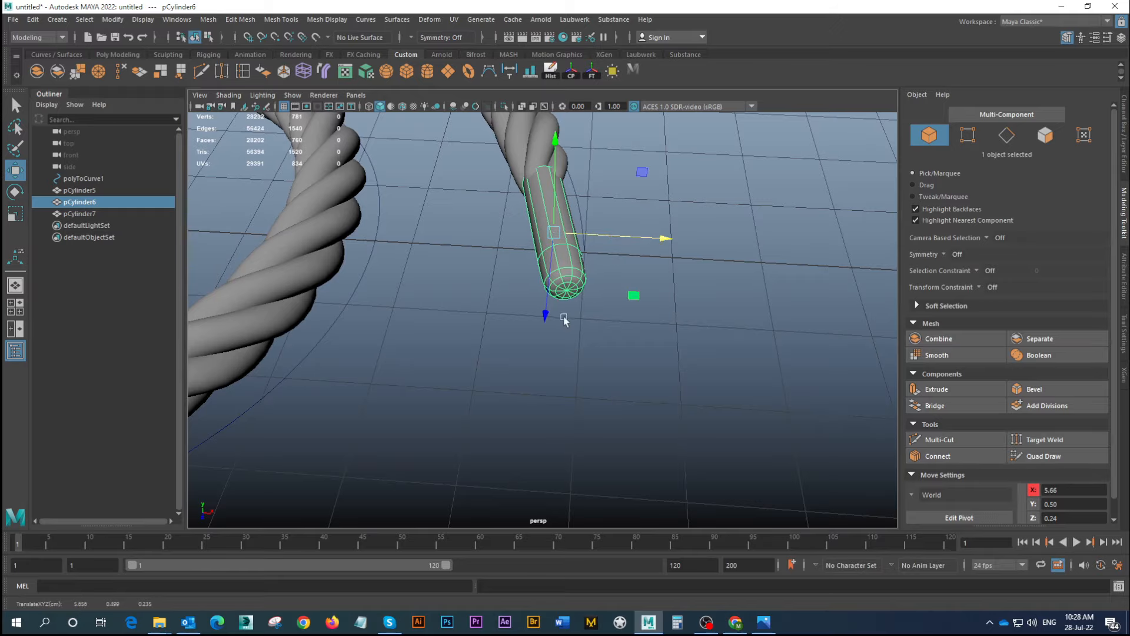
left_click_drag(543, 315, 543, 318)
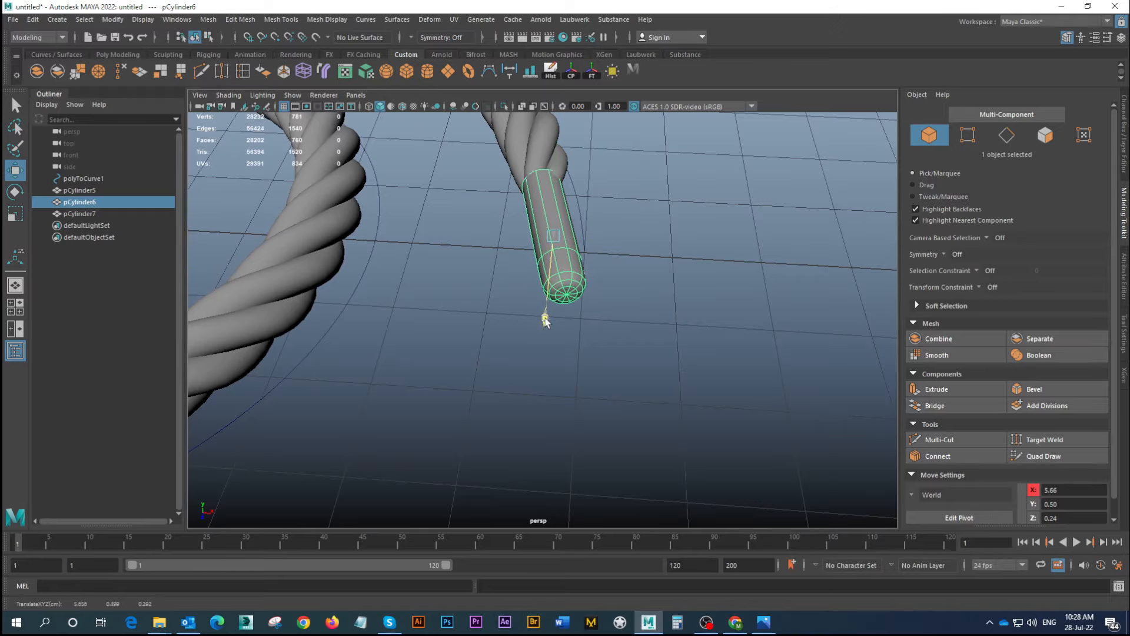
left_click_drag(653, 324, 612, 299, "alt")
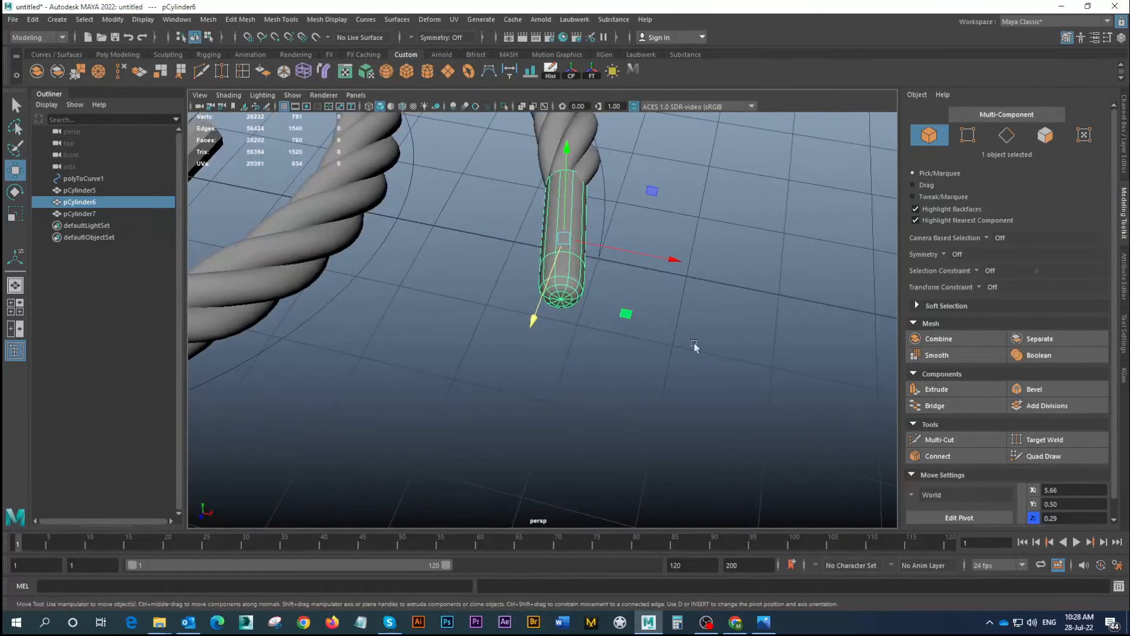
In the top view, rotate the copied cap along the rope's inner end and move it to about X 0.56, Z -2.74
left_click(694, 345)
right_click_drag(690, 341, 412, 189, "alt")
mouse_move(532, 313)
left_mouse_down("alt")
mouse_move(600, 368)
mouse_move(626, 359)
mouse_move(654, 388)
mouse_move(521, 315)
left_mouse_up("alt")
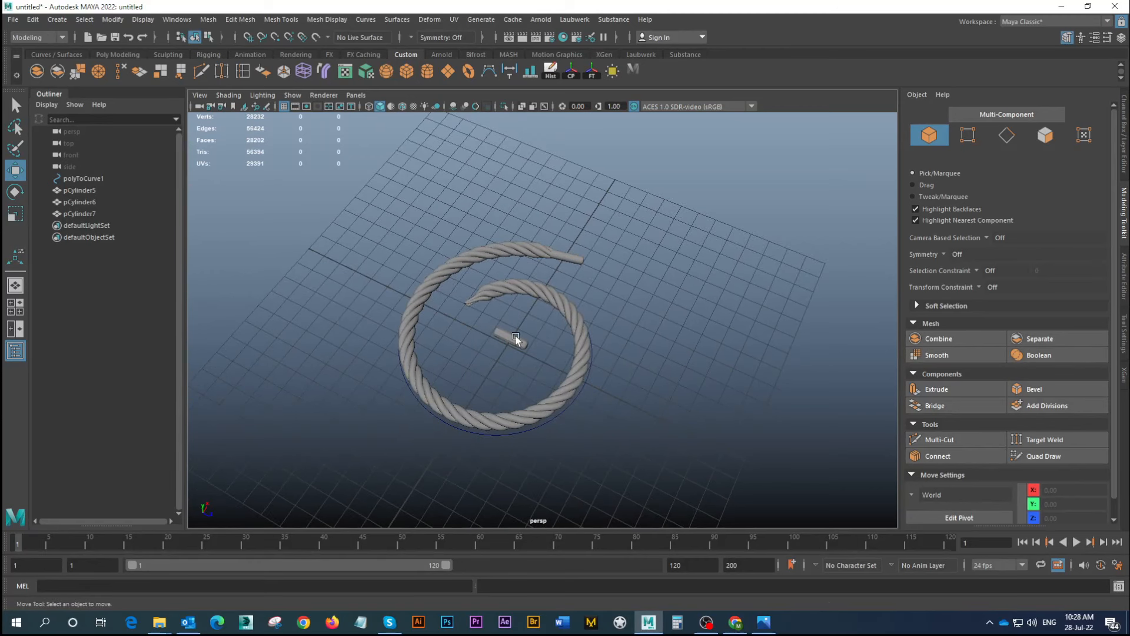
left_click(515, 335)
key("space")
key("space")
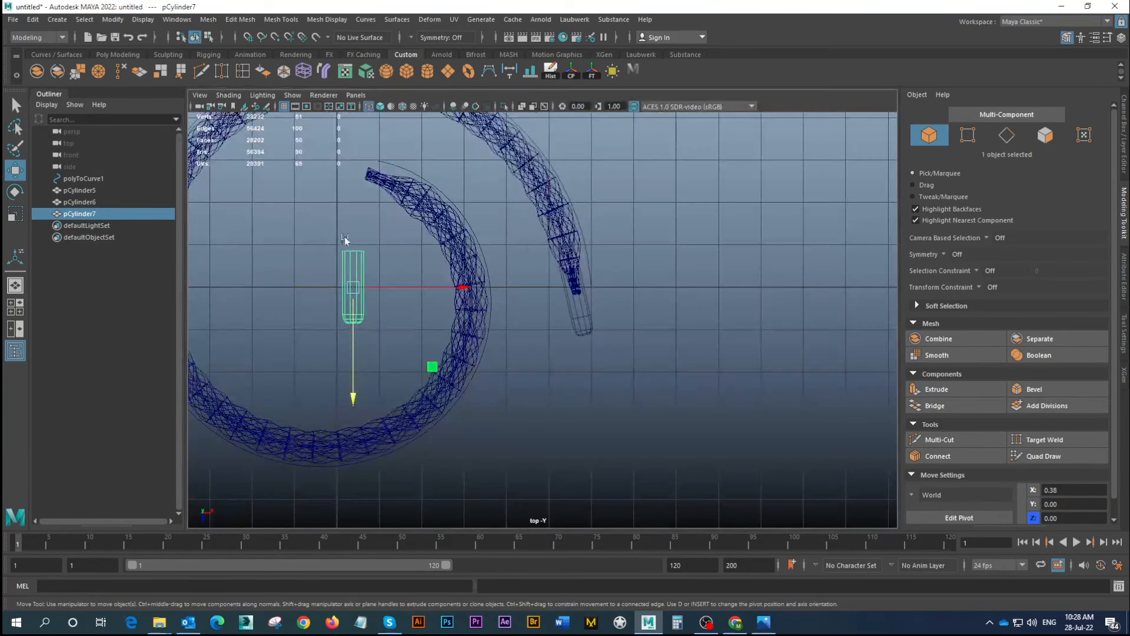
scroll(565, 261, "down", 3)
key("e")
left_click_drag(565, 275, 465, 196)
key("w")
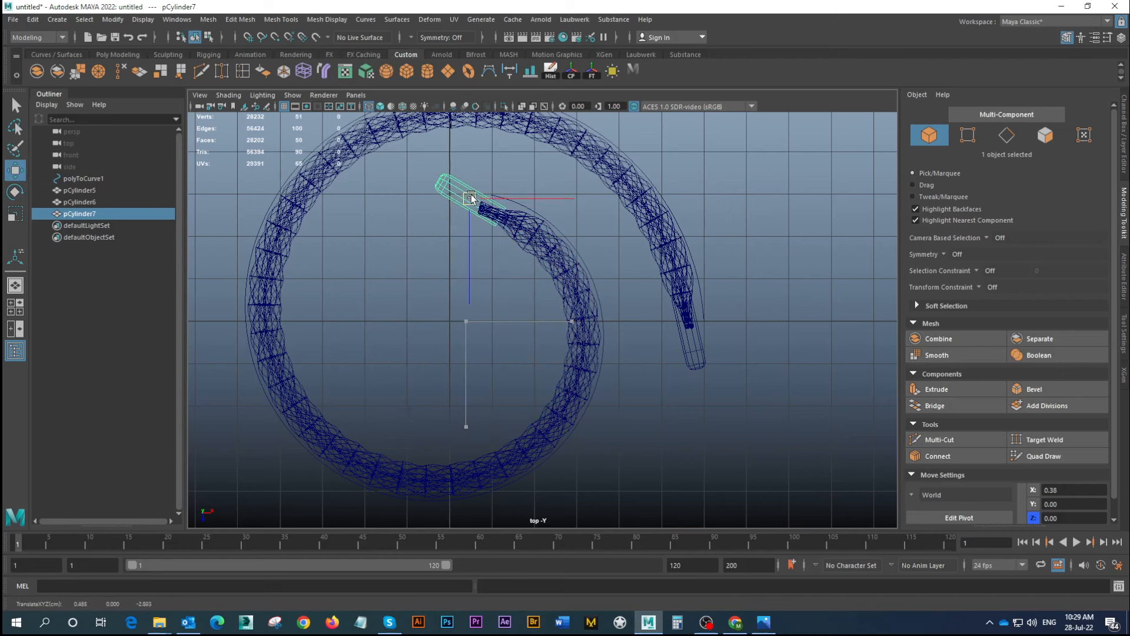
key("e")
left_click_drag(562, 162, 563, 159)
key("w")
left_click_drag(474, 205, 470, 208)
Raise the inner cap to about Y 0.62 to enclose the rope tip, and display it in smooth preview
key("space")
key("space")
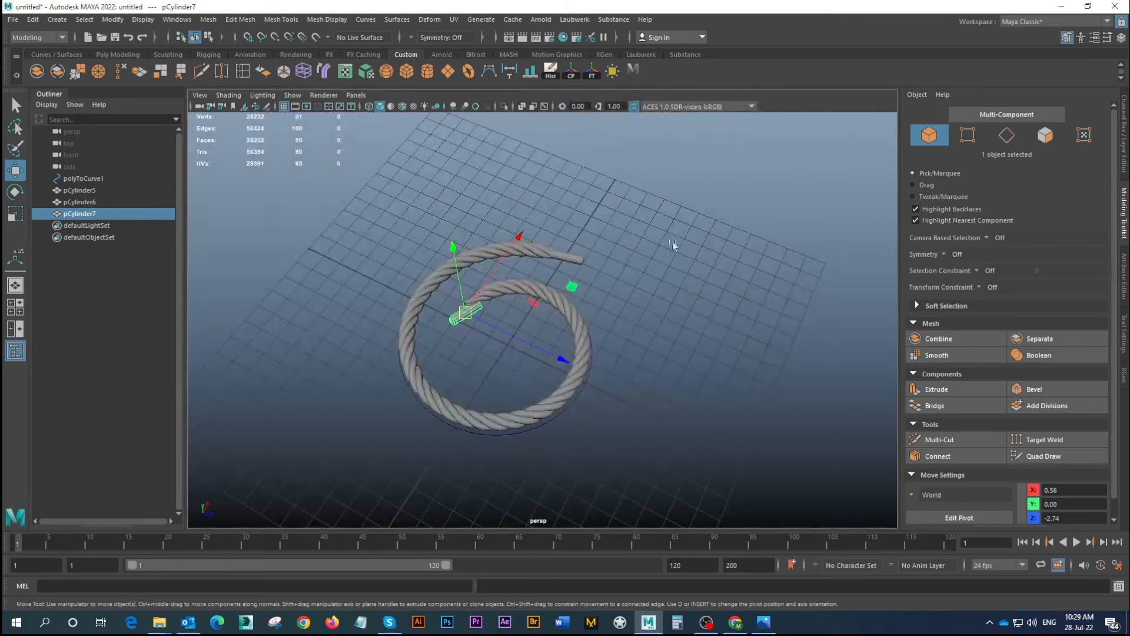
left_click_drag(544, 285, 454, 219, "alt")
key("f")
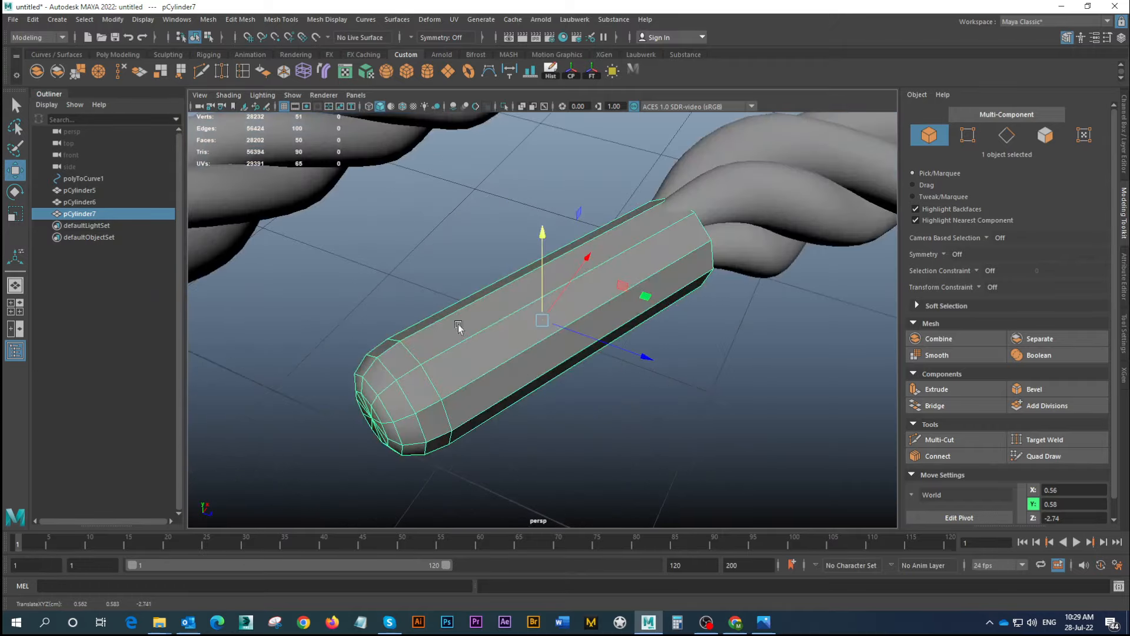
left_click_drag(461, 325, 545, 226, "alt")
left_click_drag(635, 286, 622, 266, "alt")
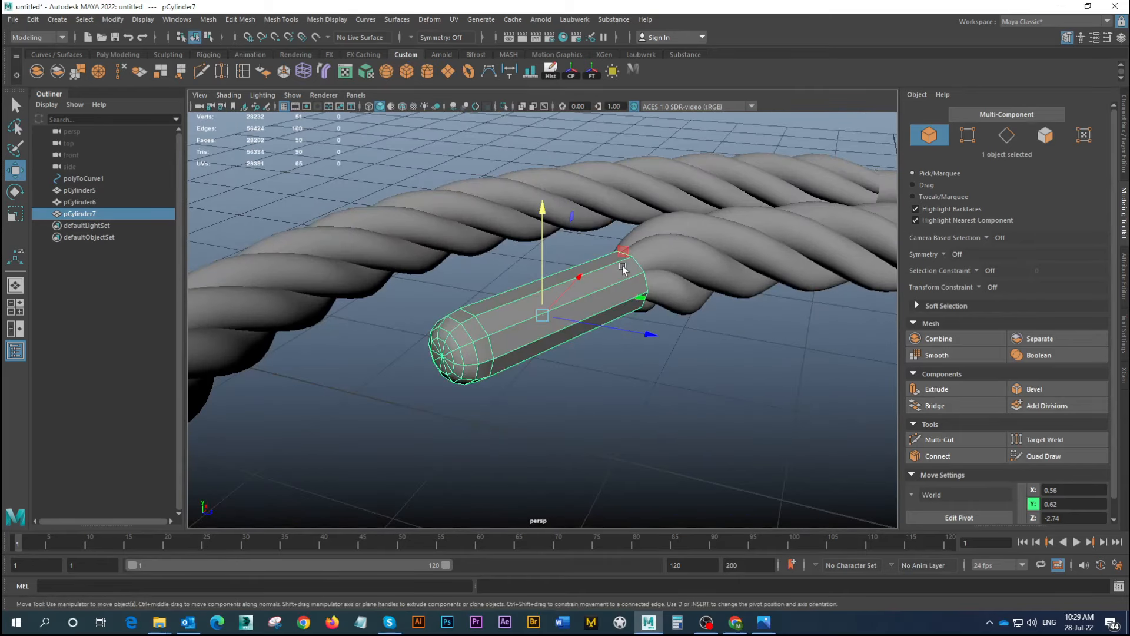
left_click(689, 374)
Examine the spiral rope and both fitted end caps from several angles and distances
left_click_drag(690, 374, 600, 305, "alt")
right_click_drag(601, 305, 532, 310, "alt")
left_click_drag(532, 310, 500, 283, "alt")
key("space")
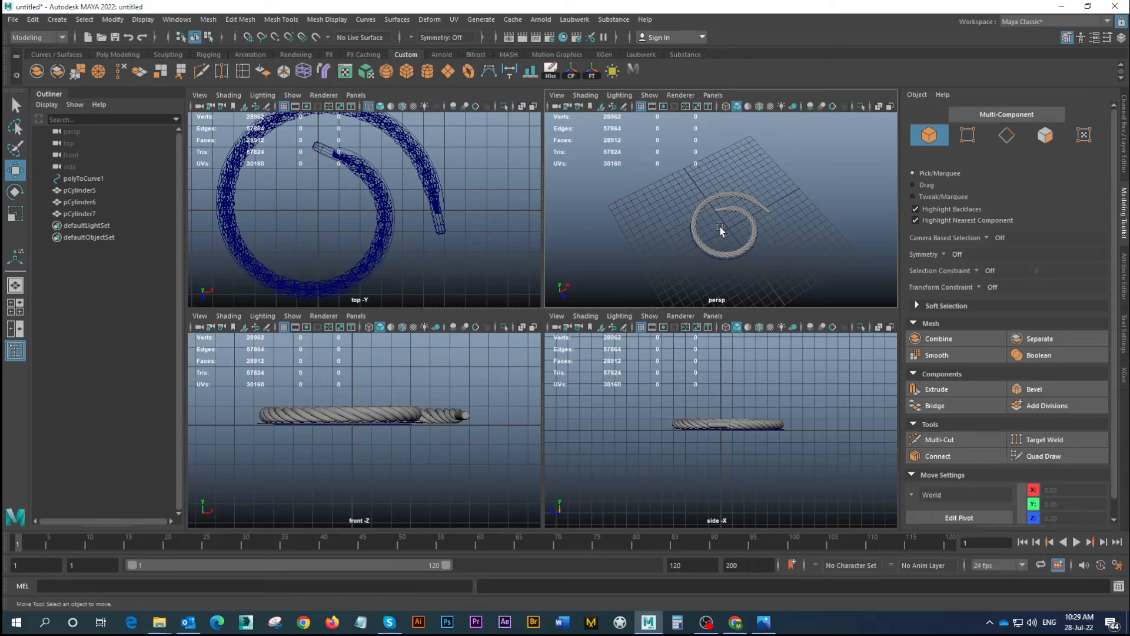
key("space")
right_click_drag(630, 256, 607, 321, "alt")
key("space")
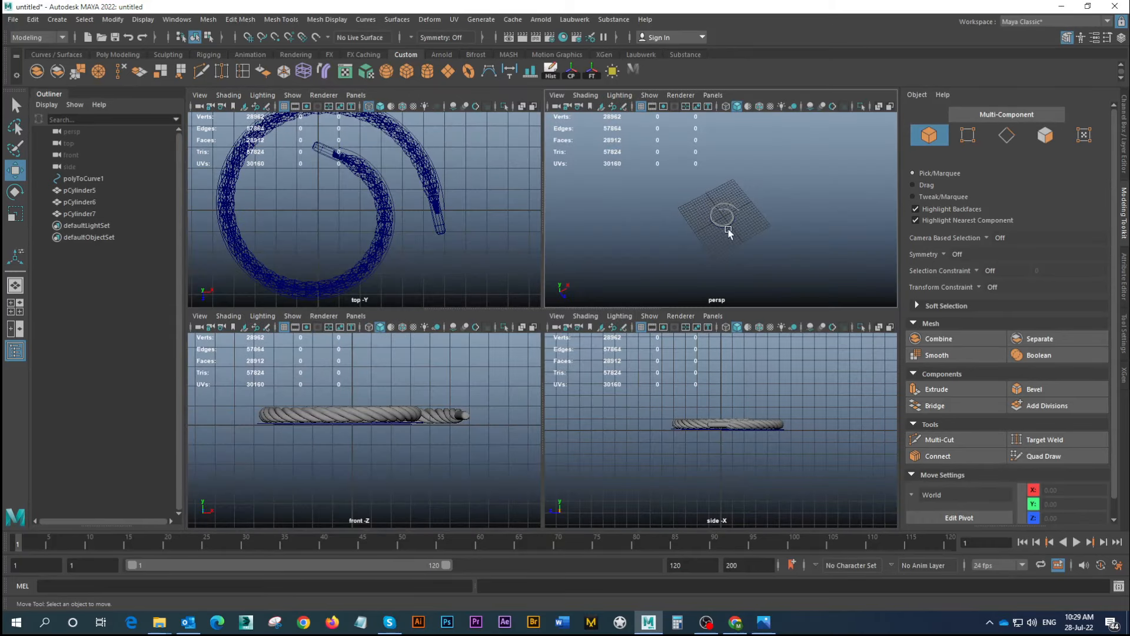
key("space")
left_click_drag(628, 306, 496, 250, "alt")
right_click_drag(496, 250, 640, 332, "alt")
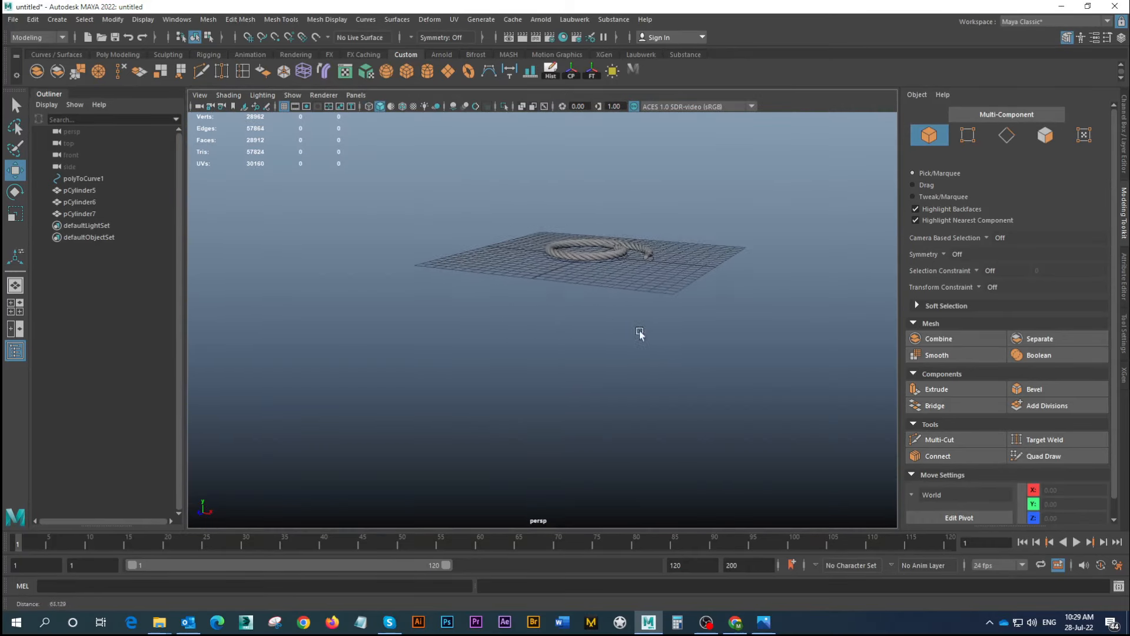
left_click_drag(639, 332, 475, 262, "alt")
Try deleting the spiral curve that the rope follows, and undo the deletion
left_click(465, 312)
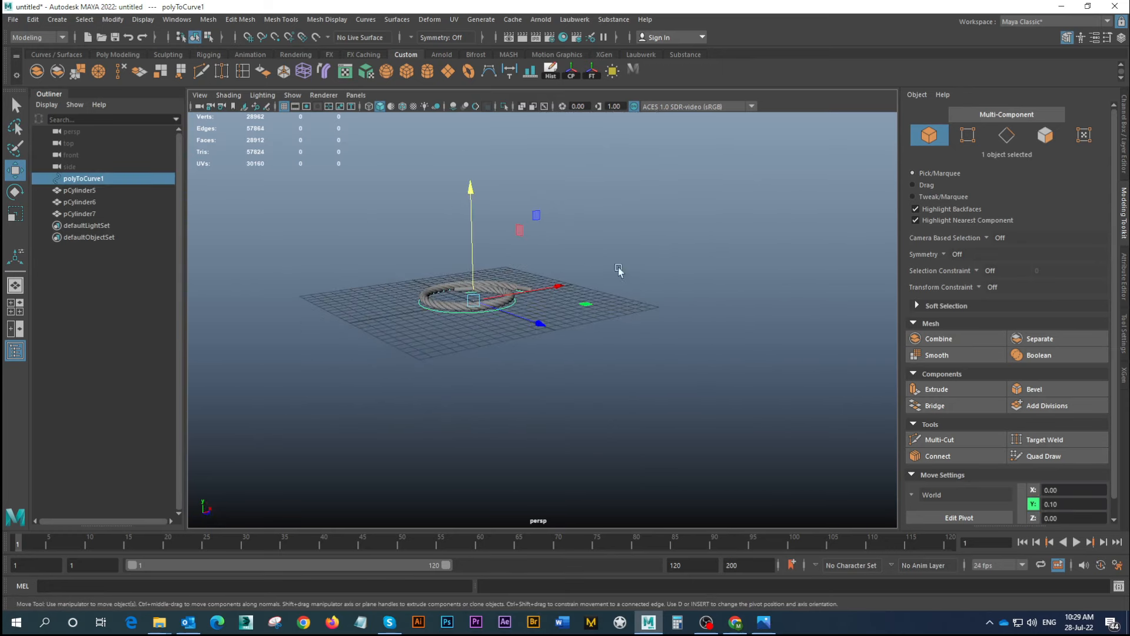
key("Delete")
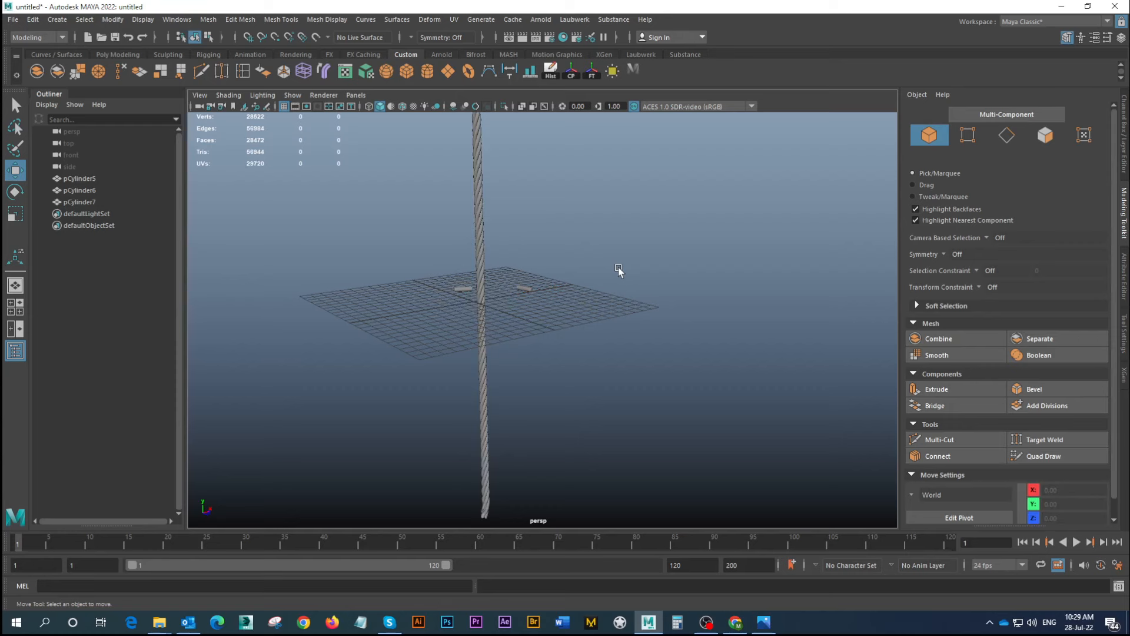
key("ctrl+z")
left_click_drag(618, 270, 446, 294, "alt")
left_click(445, 294)
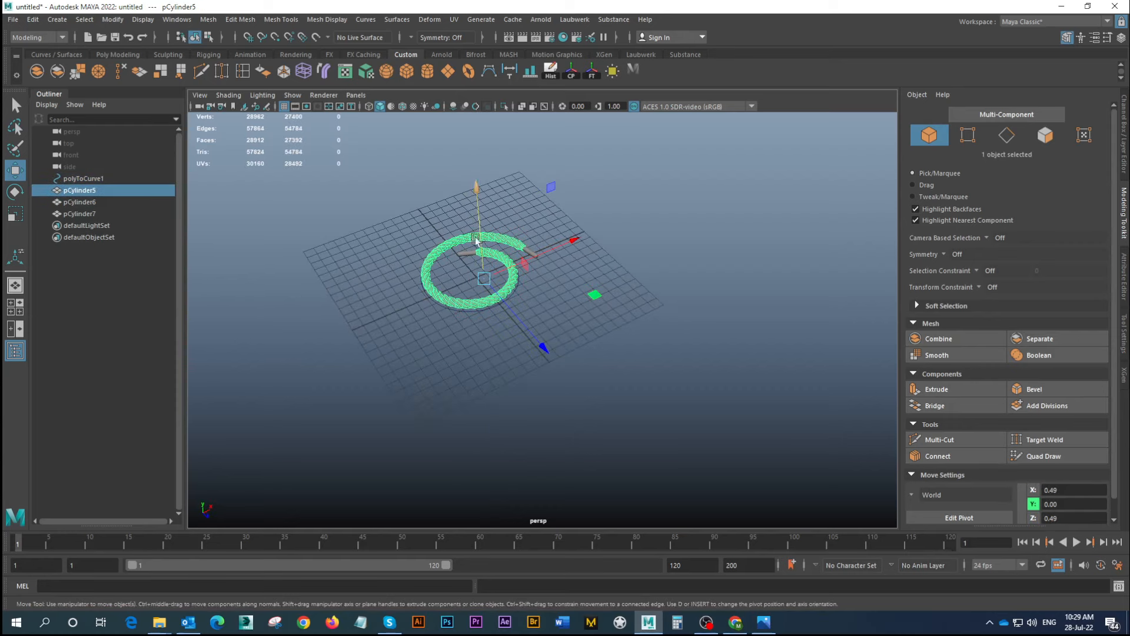
right_click_drag(445, 294, 540, 300, "alt")
middle_click_drag(536, 248, 562, 304, "alt")
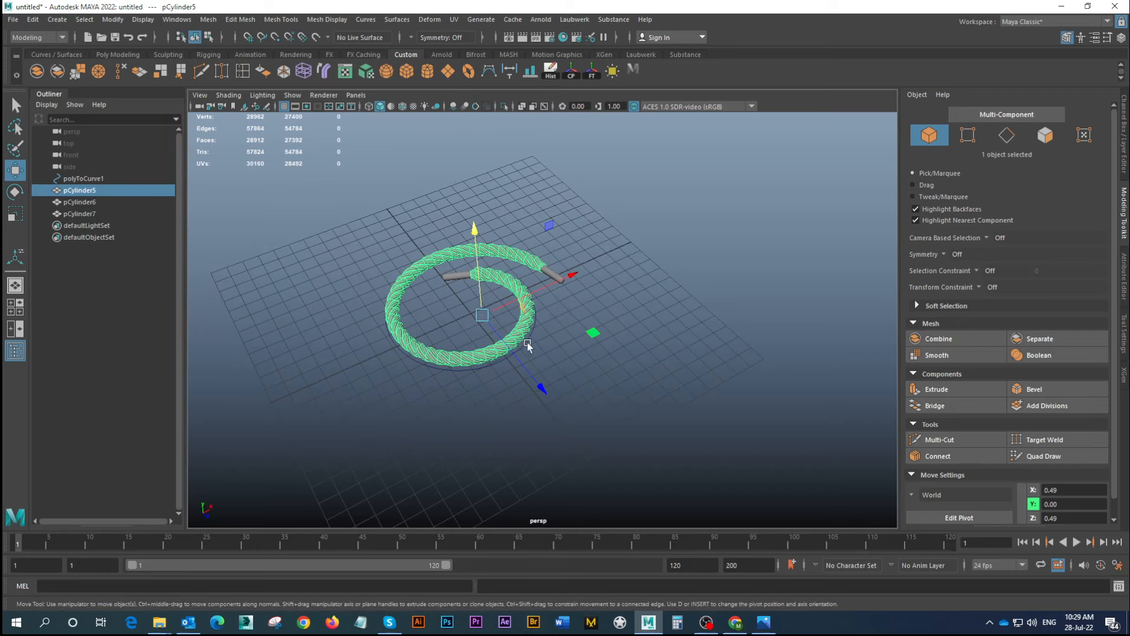
key("ctrl+z")
key("ctrl+z")
left_click_drag(527, 344, 525, 294, "alt")
left_click(560, 381)
Resize the spiral guide curve uniformly, up to about 1.21 and back down to about 1.14 in X and Z
left_click(518, 352)
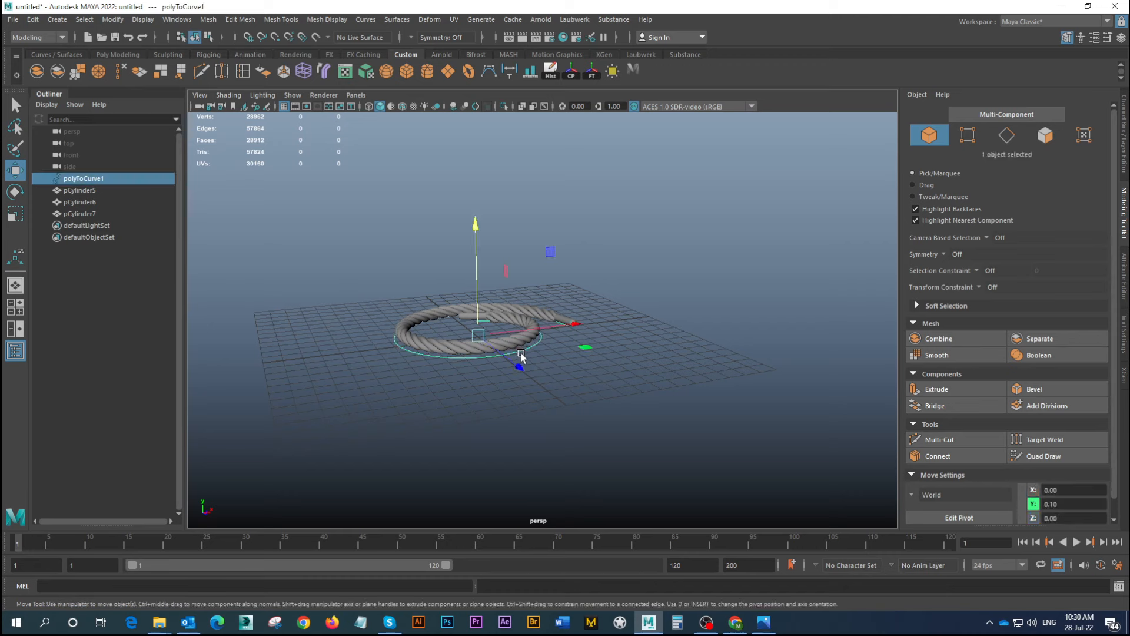
key("r")
left_click_drag(518, 351, 518, 380, "alt")
left_click_drag(478, 322, 521, 351)
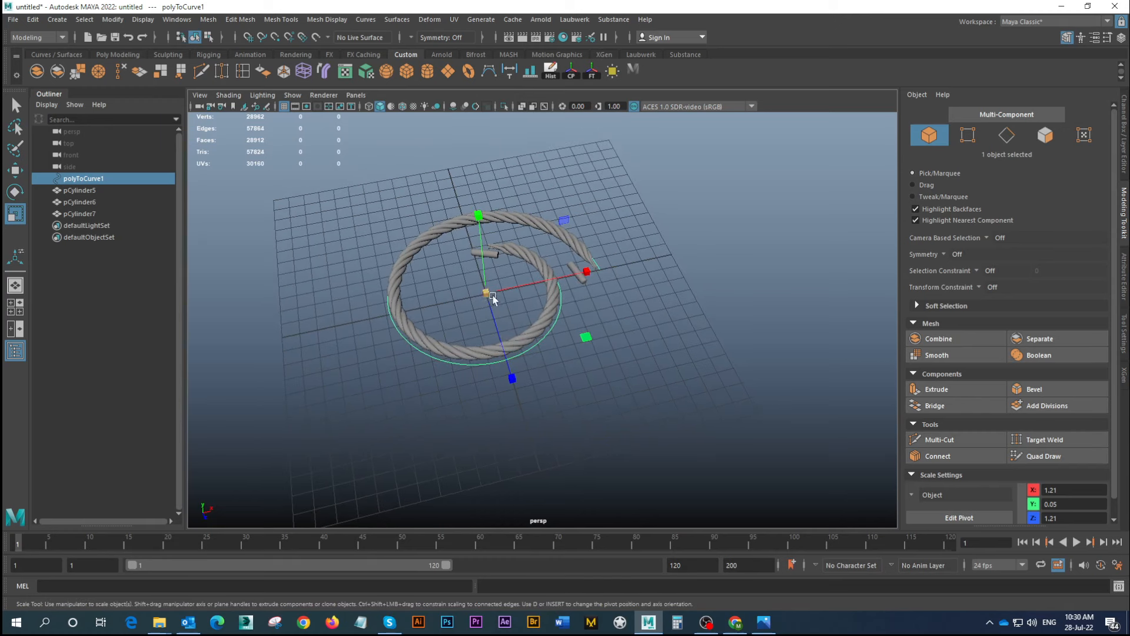
left_click_drag(493, 299, 480, 284)
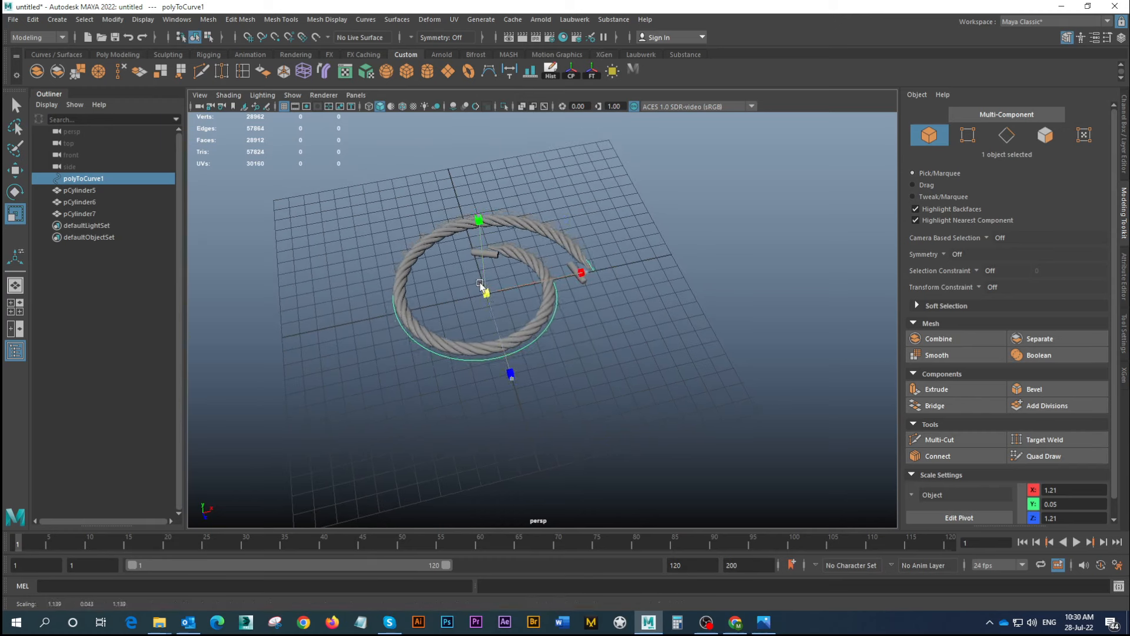
In the top view, move the detached inner end cap back onto the rope's inner tip
mouse_move(552, 321)
left_mouse_down("alt")
mouse_move(555, 368)
mouse_move(556, 327)
left_mouse_up("alt")
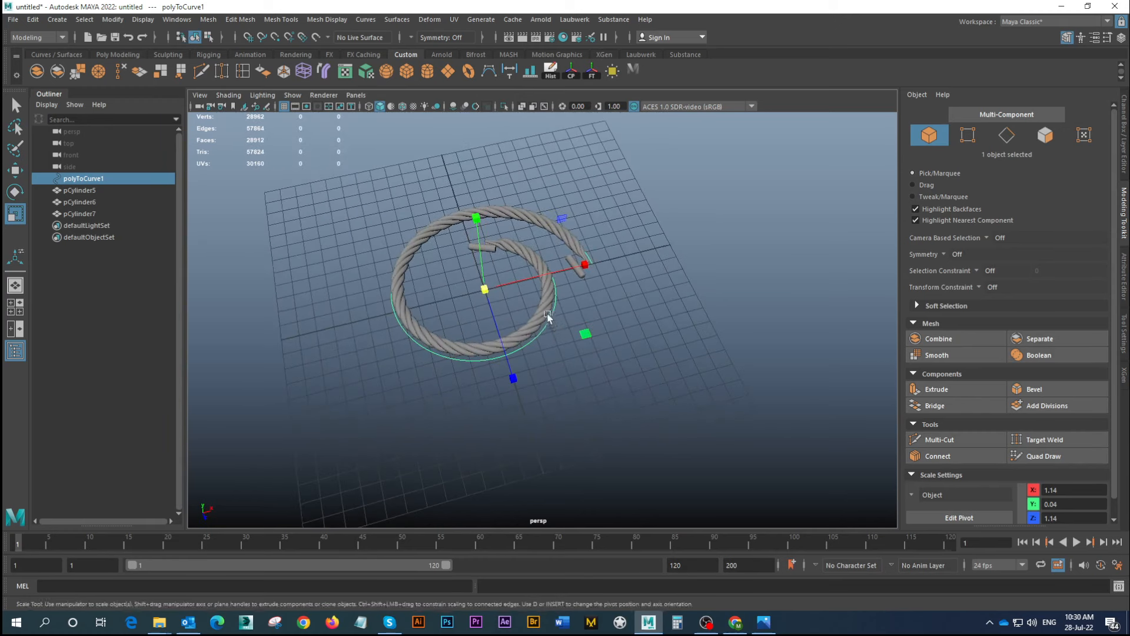
left_click(547, 317)
left_click(453, 283)
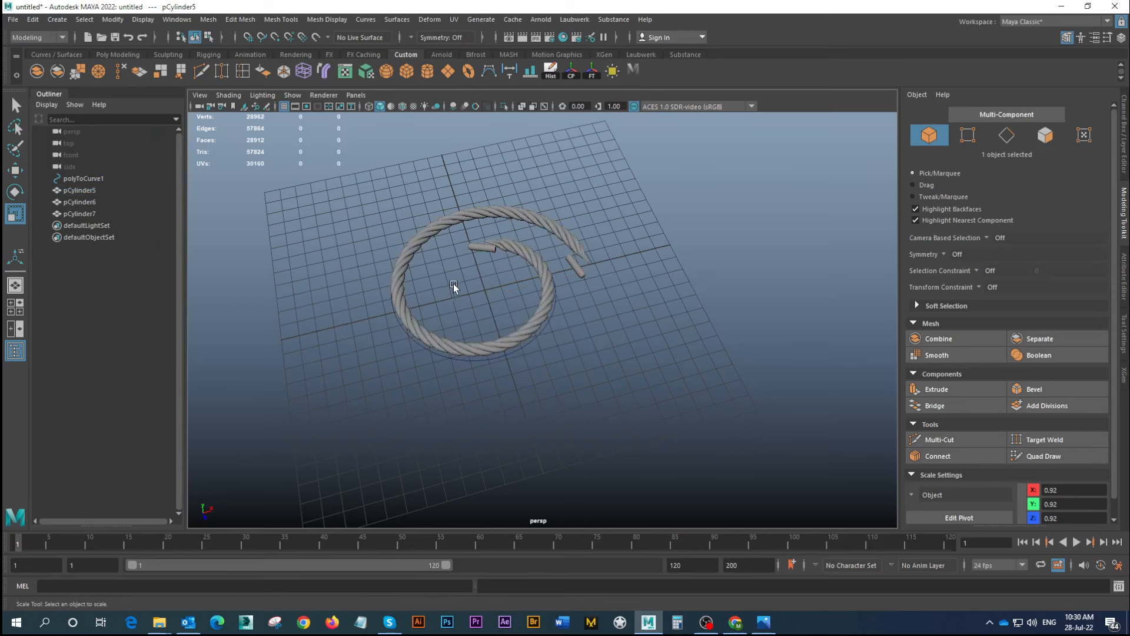
key("space")
key("space")
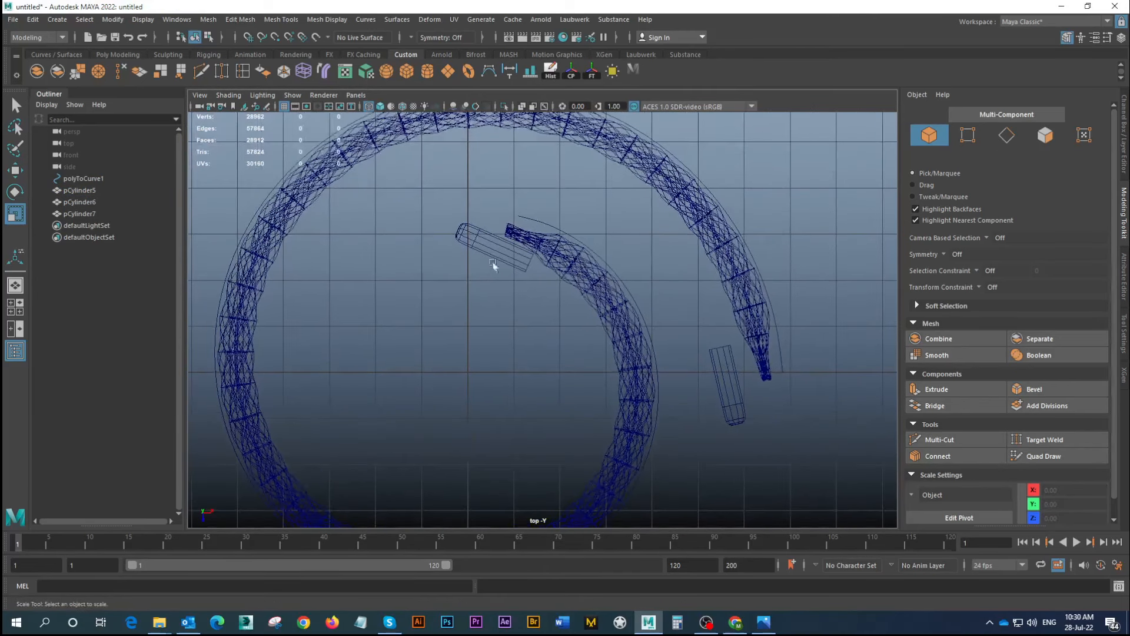
left_click(487, 252)
key("w")
left_click_drag(494, 249, 502, 229)
Move the outer end cap onto the rope's outer tip, at about X 6.49 and Z 0.18, and fine-tune its rotation
left_click(736, 397)
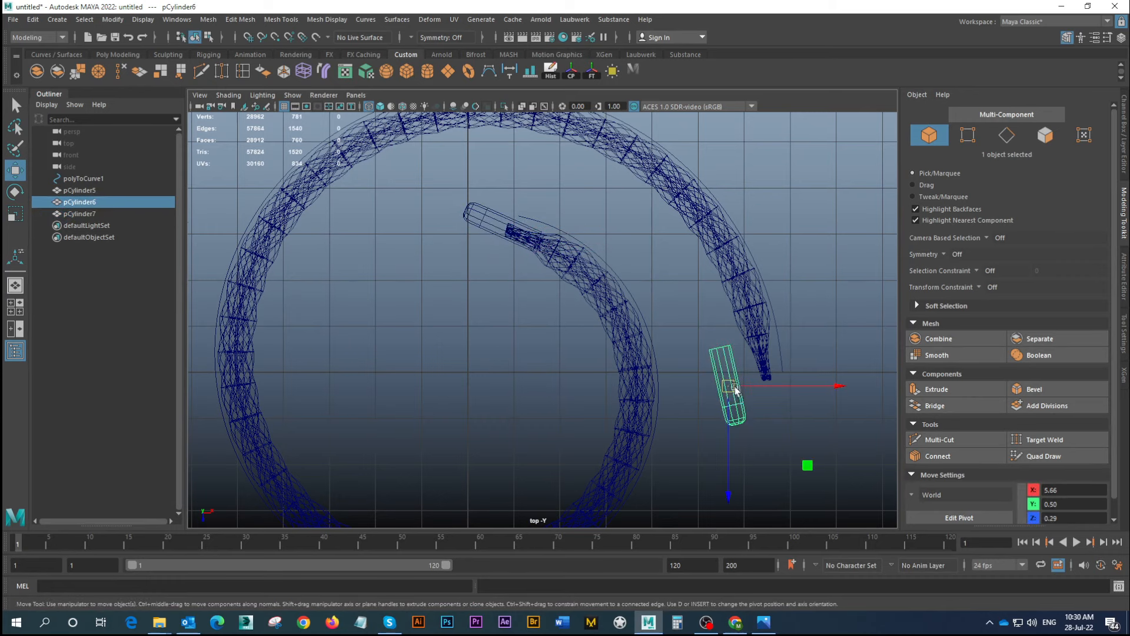
left_click_drag(729, 386, 767, 380)
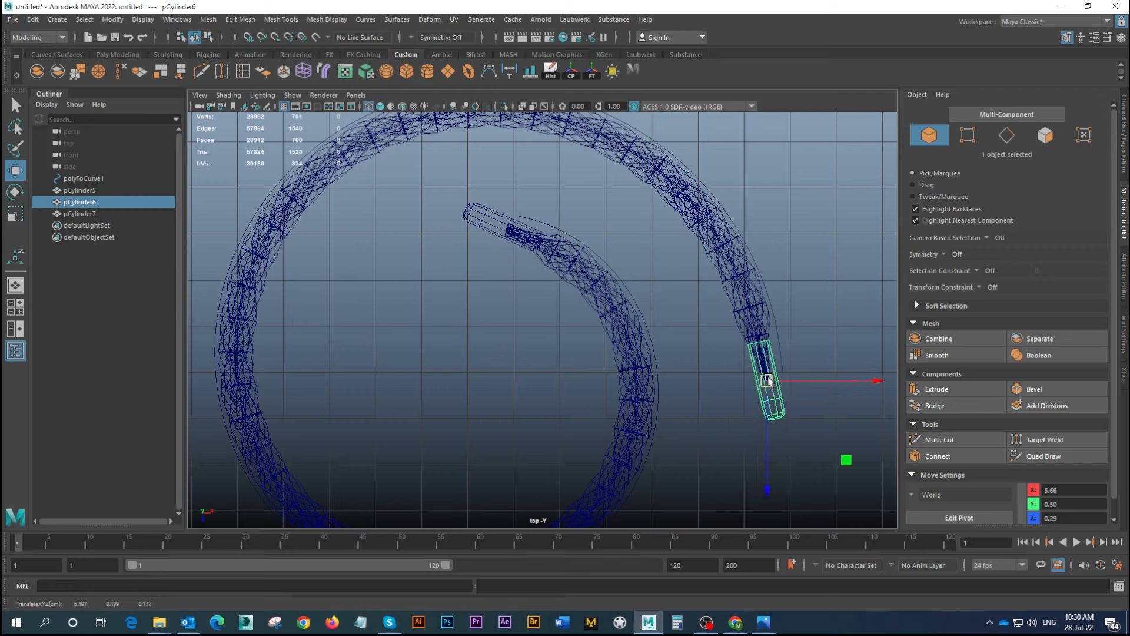
key("e")
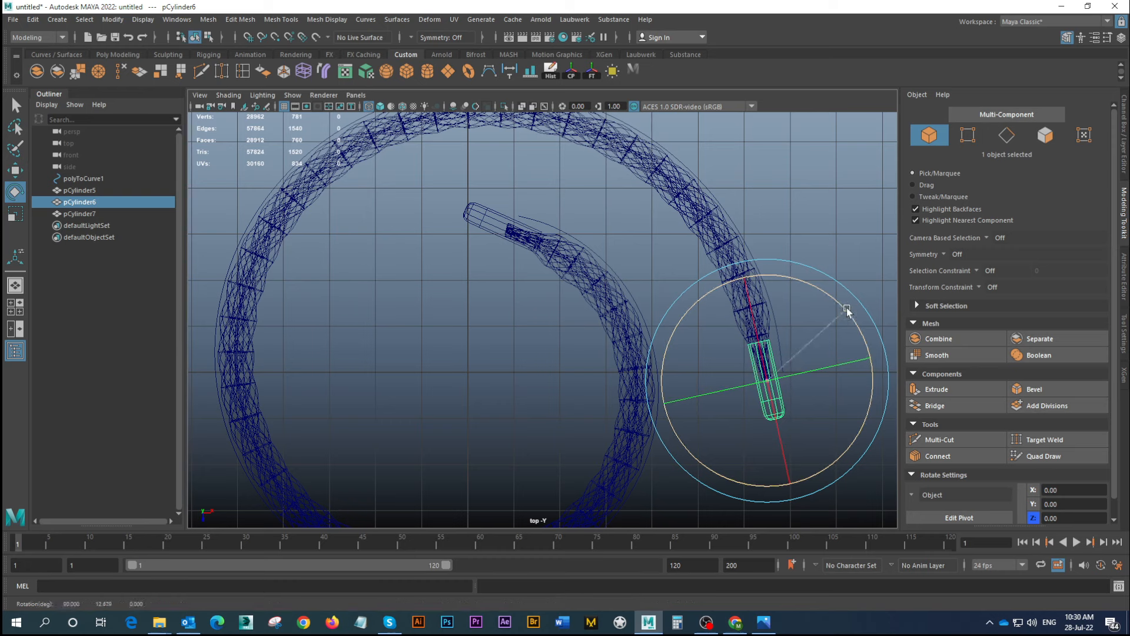
left_click_drag(850, 312, 849, 312)
Fine-tune the inner end cap's rotation in the top view to align it with the rope's tip
left_click(490, 213)
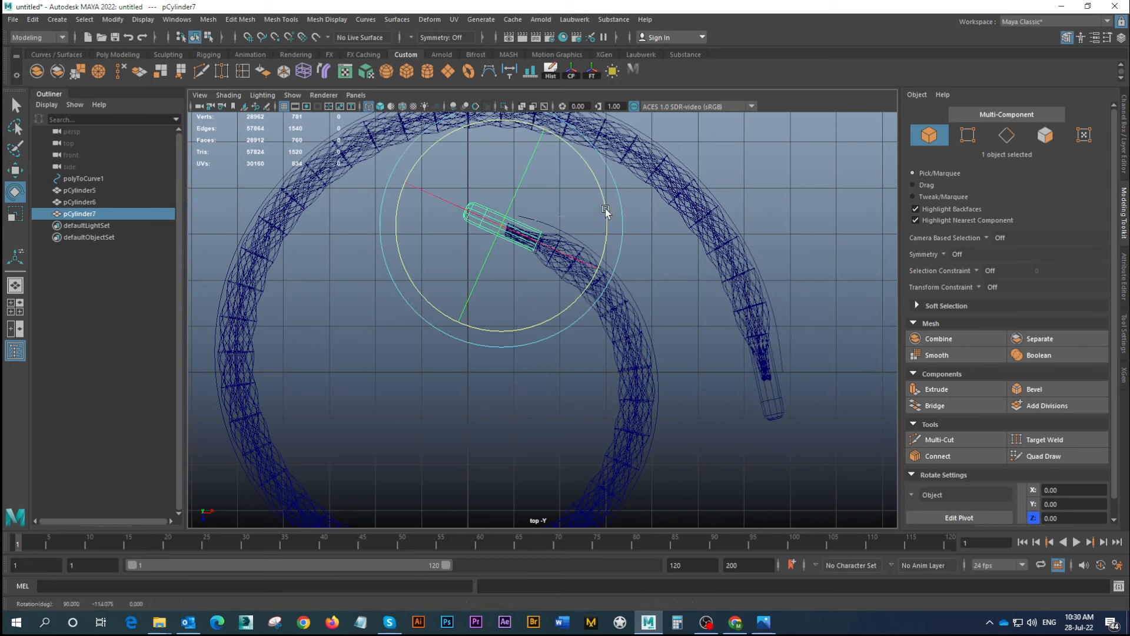
left_click_drag(608, 209, 608, 211)
left_click(540, 390)
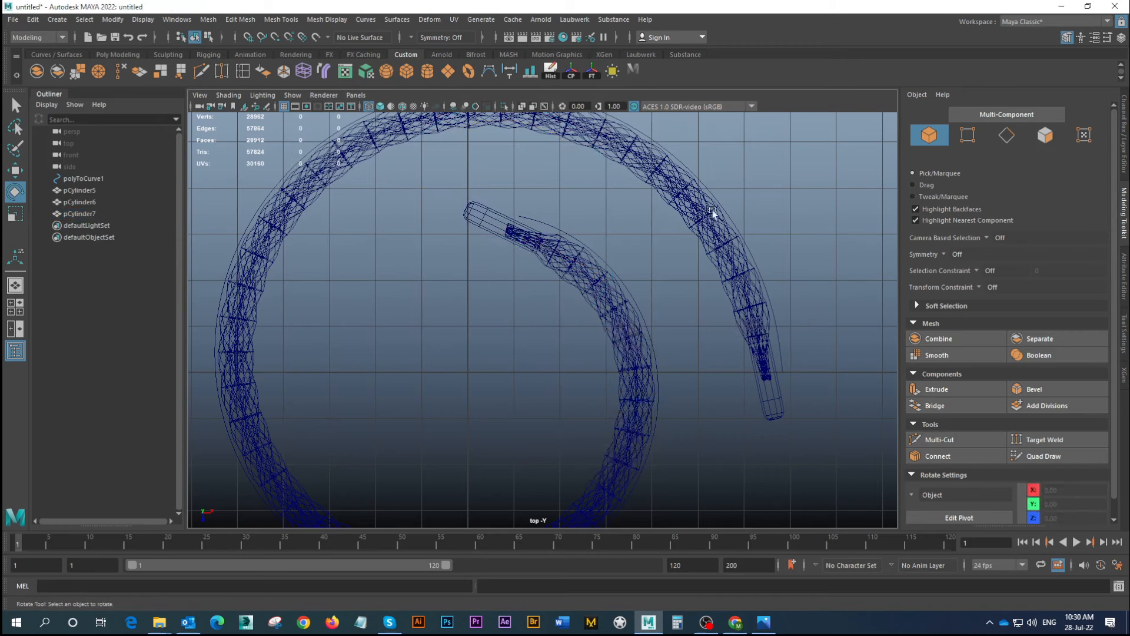
Delete the spiral guide curve in the perspective view
key("space")
key("space")
middle_click_drag(684, 276, 681, 287, "alt")
left_click(541, 343)
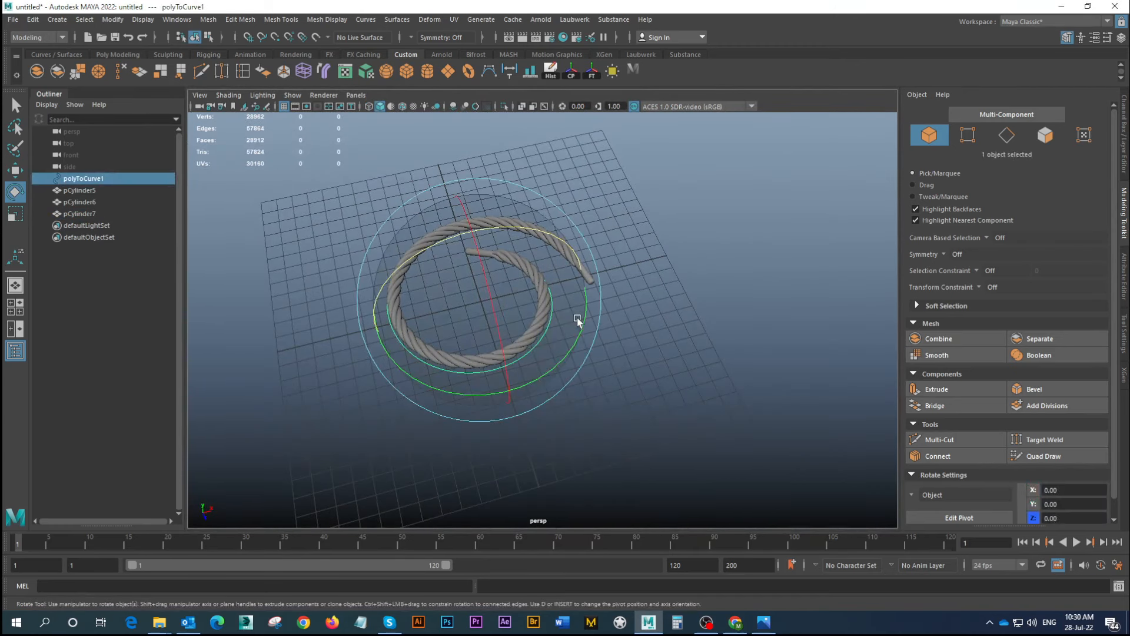
key("Delete")
left_click_drag(578, 317, 470, 257, "alt")
Freeze the transformations and delete the history of the rope and both end caps together
left_click_drag(381, 192, 680, 396)
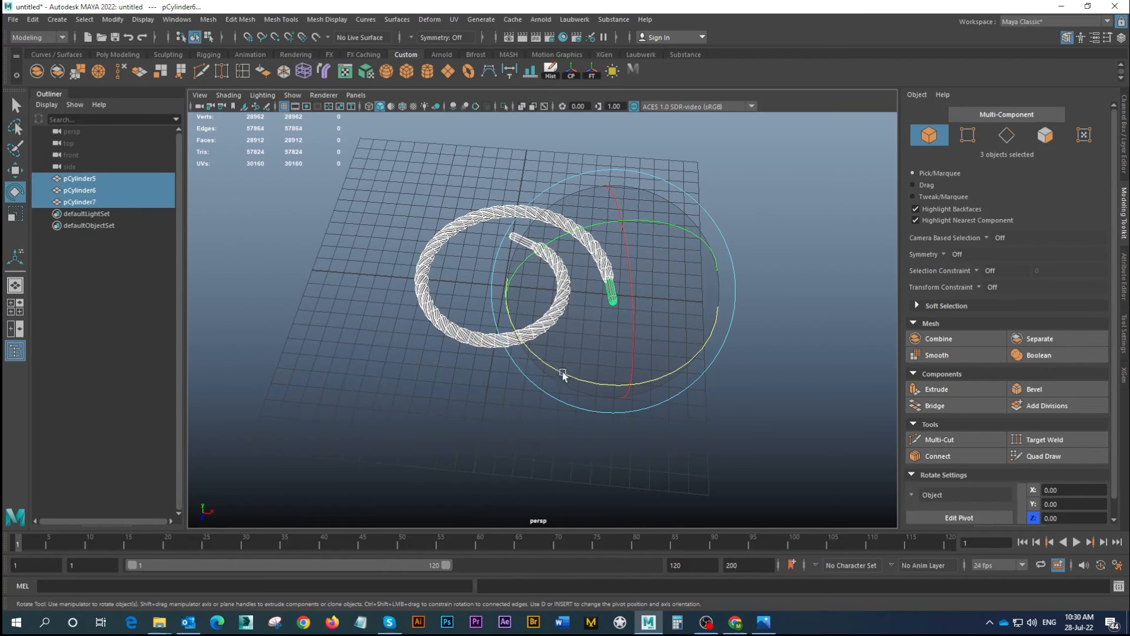
left_click(592, 72)
left_click(552, 73)
Group the rope and its two end caps, name the group Rope1, and hide it
left_click_drag(317, 330, 386, 341, "alt")
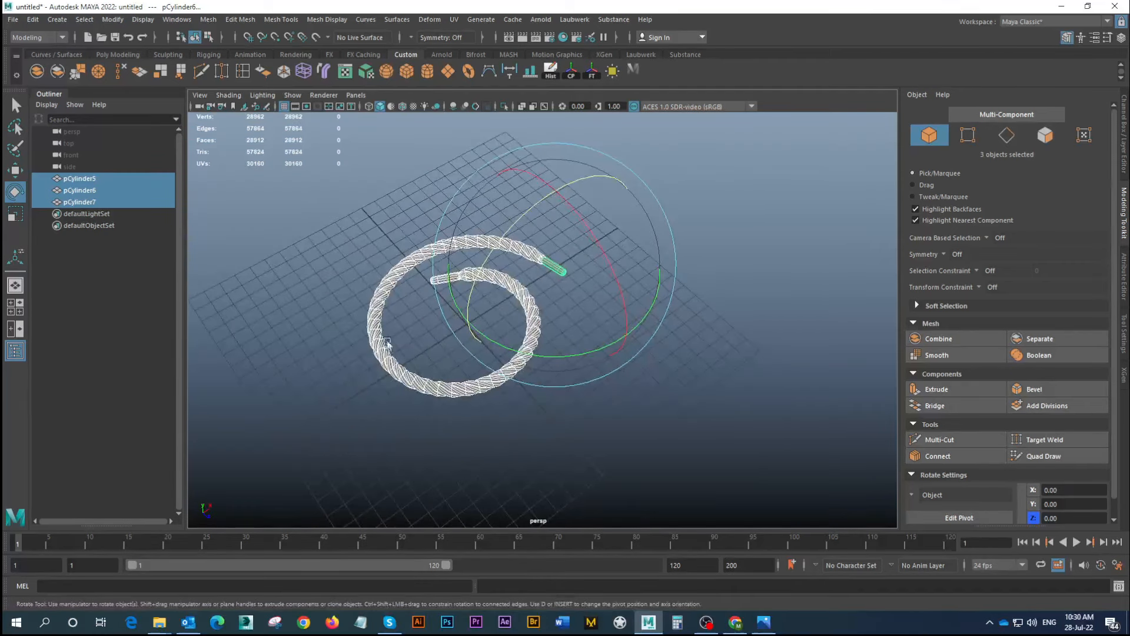
middle_click_drag(368, 322, 392, 303, "alt")
left_click_drag(517, 320, 482, 305, "alt")
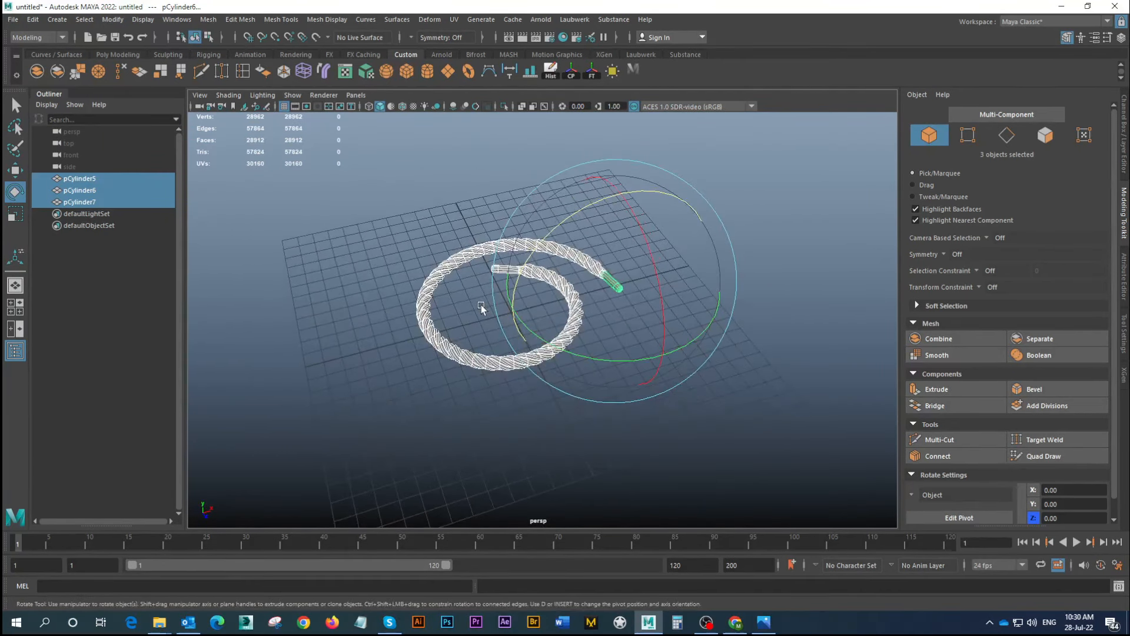
key("ctrl+g")
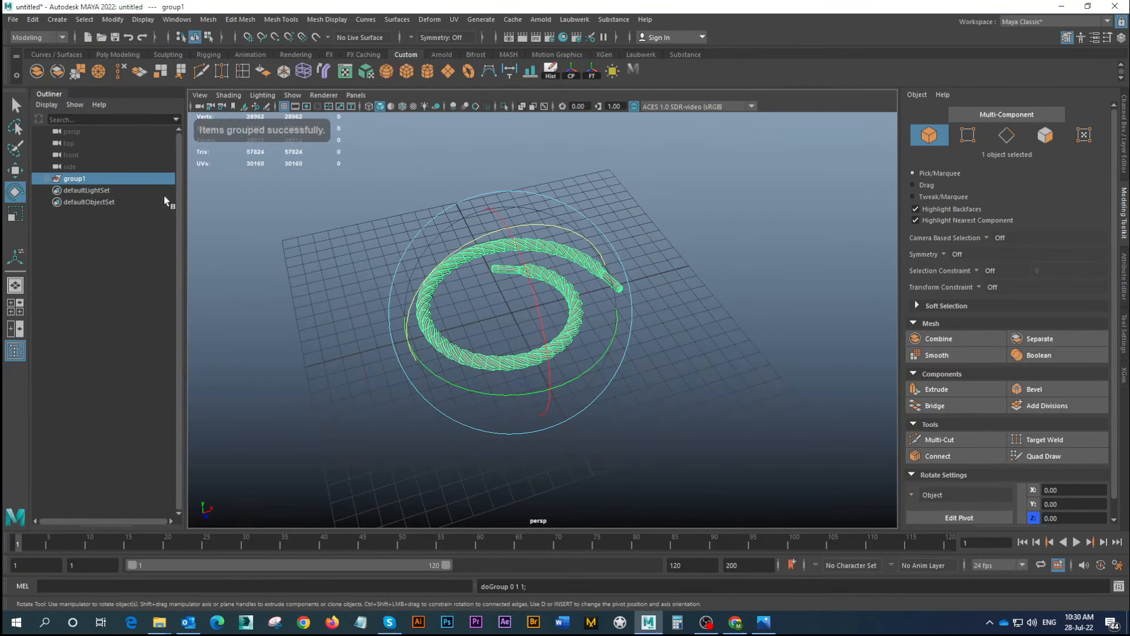
double_click(76, 179)
type("R")
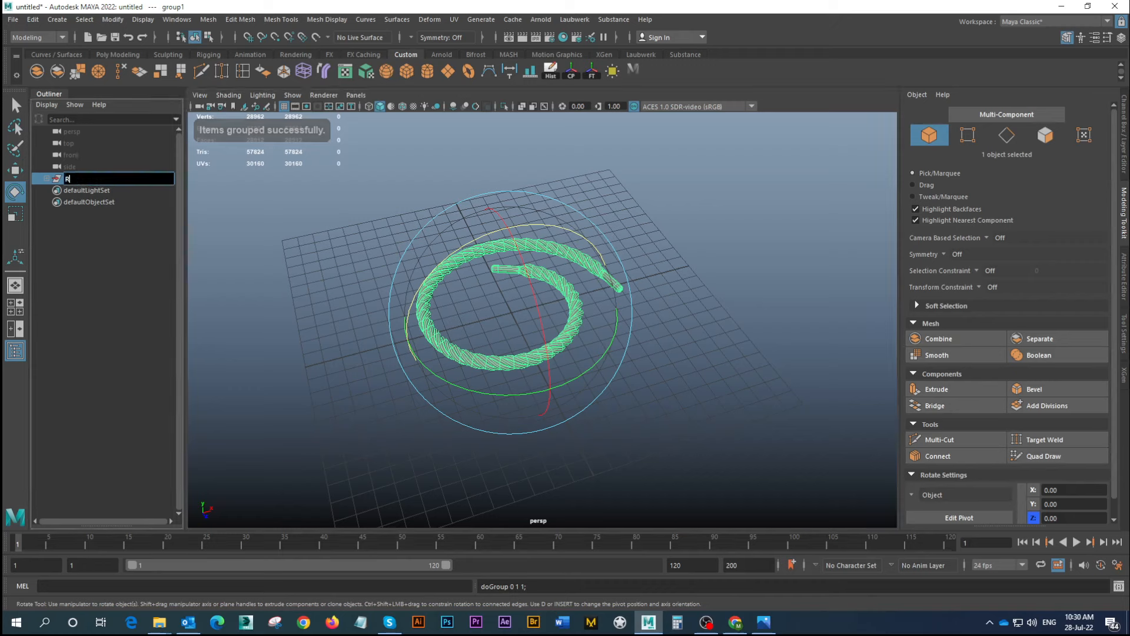
type("ope")
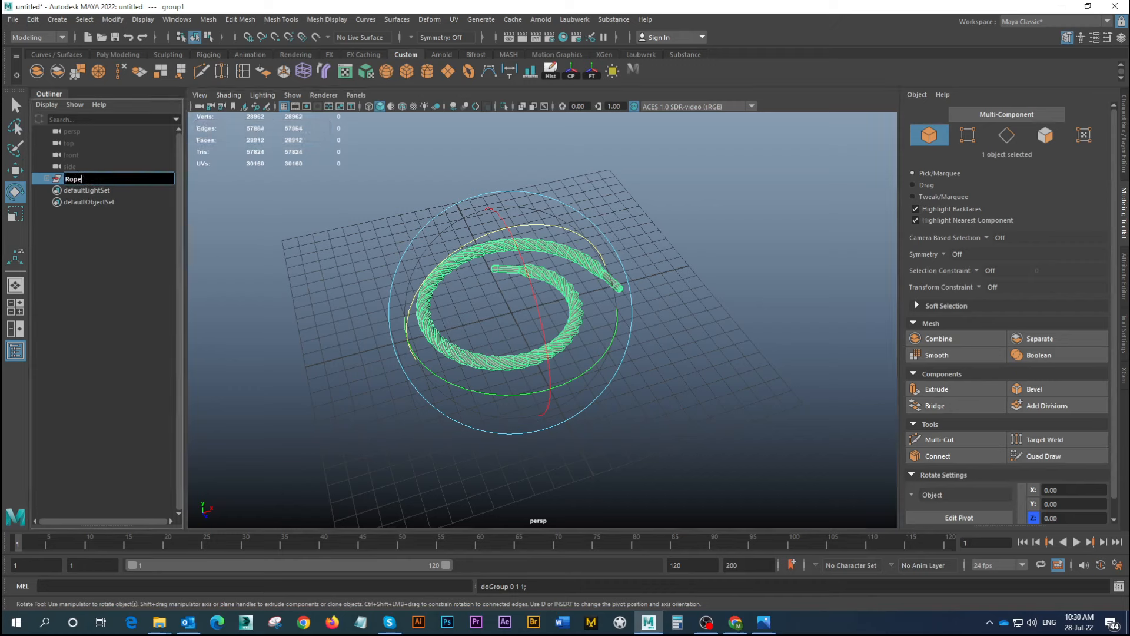
key("Return")
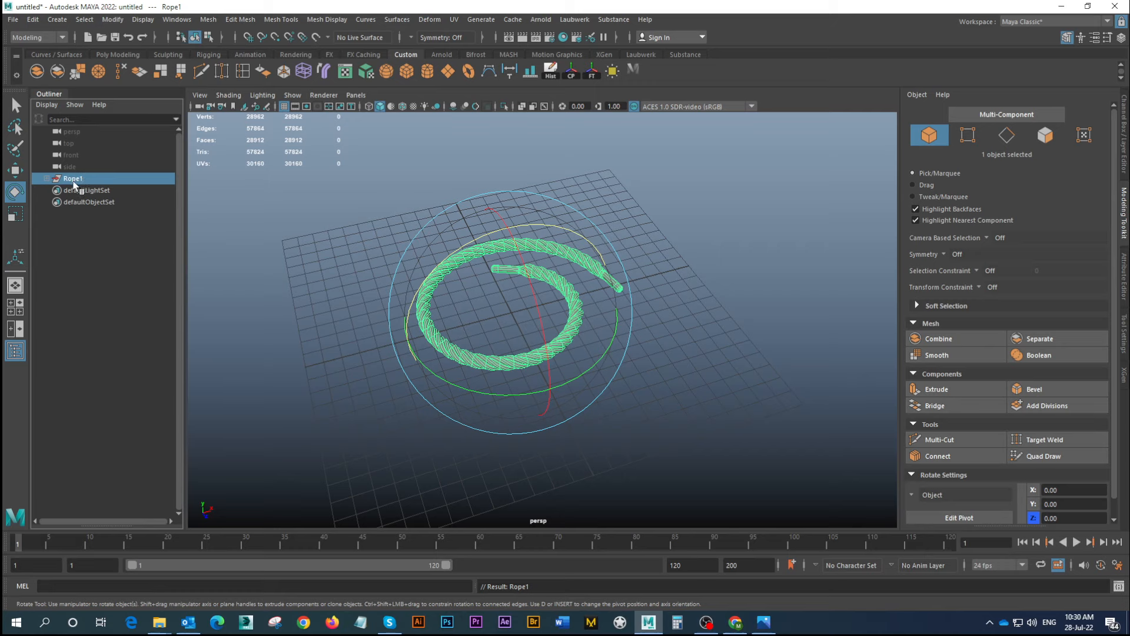
key("ctrl+h")
Switch to the reference image 1Ready.jpg to examine the coiled rope, and return to the empty Maya scene
left_click_drag(588, 313, 672, 245, "alt")
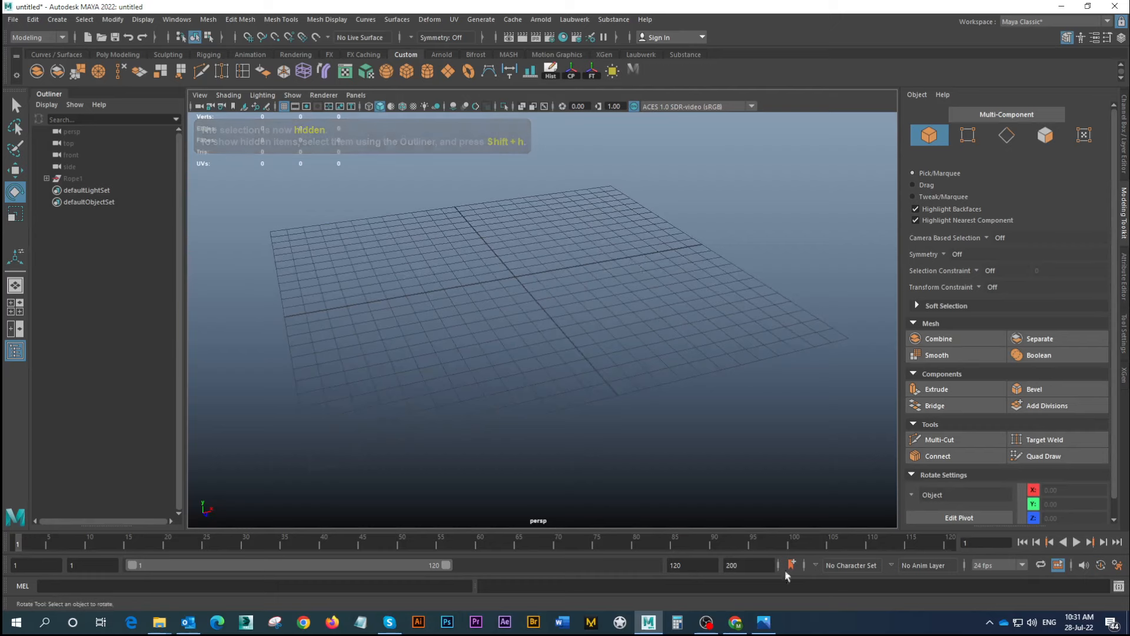
left_click(763, 621)
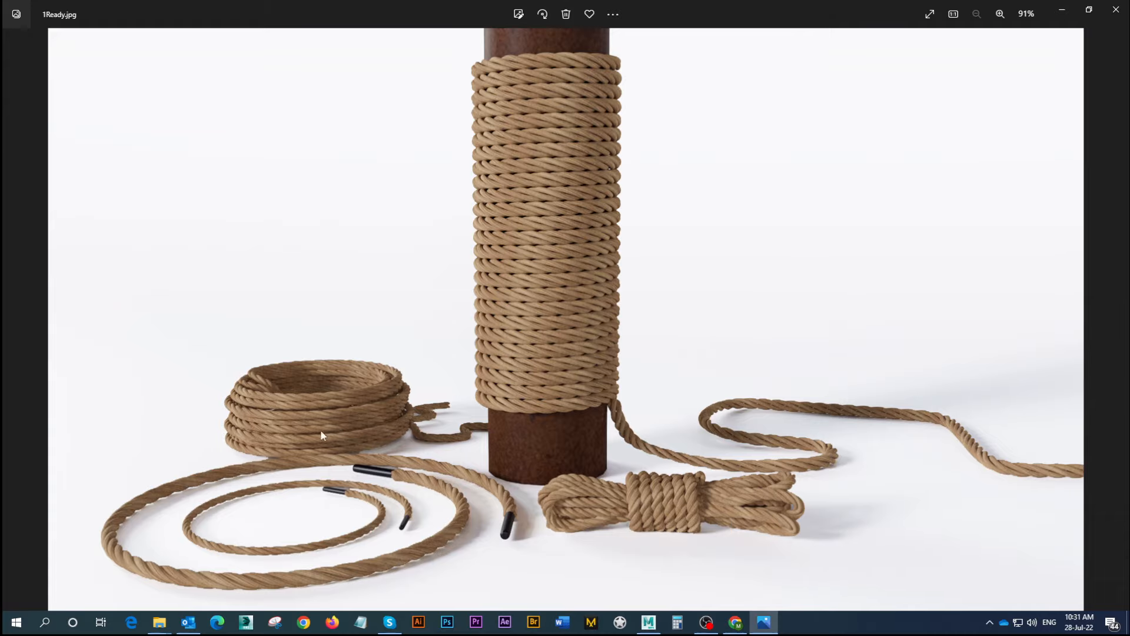
left_click(1062, 9)
left_click_drag(631, 351, 506, 292, "alt")
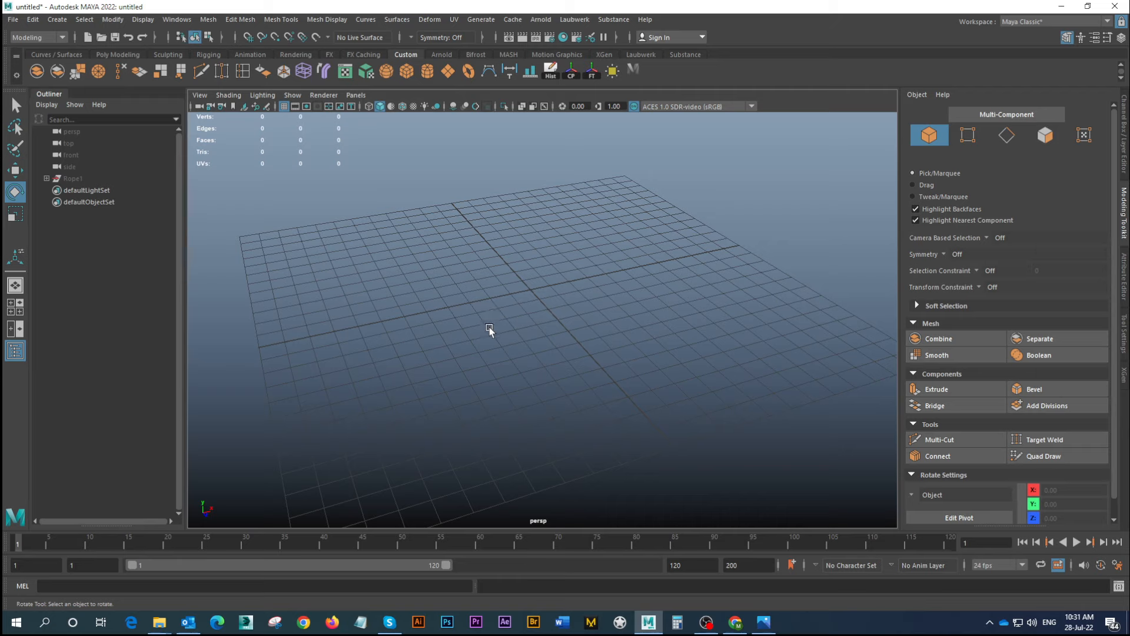
Create a polygon helix at the origin and show its creation settings
left_click(57, 20)
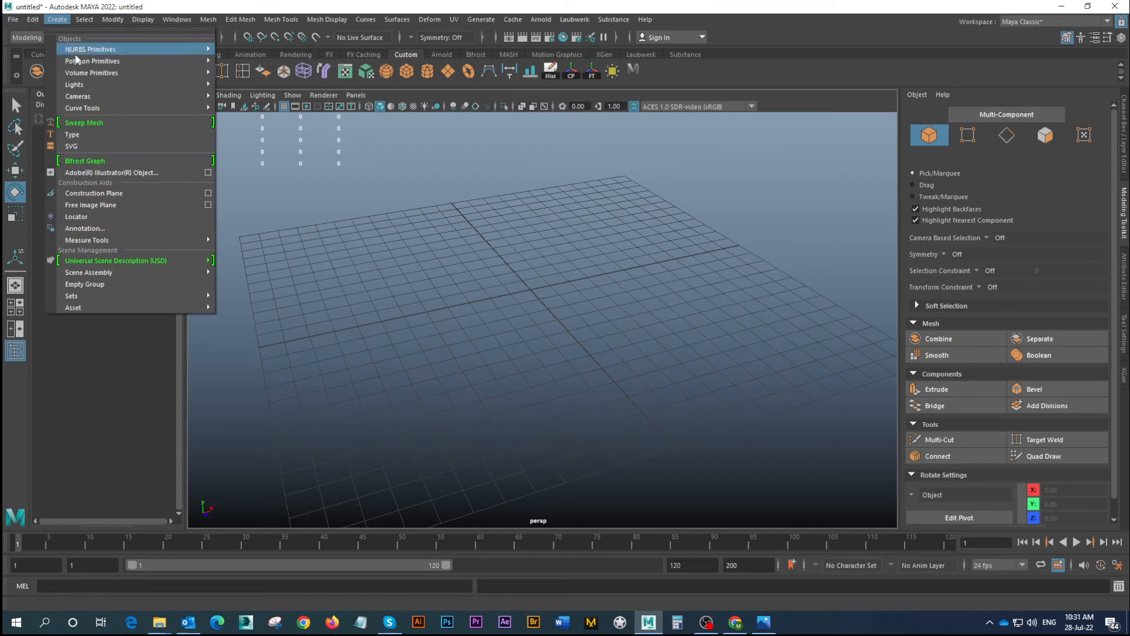
mouse_move(94, 65)
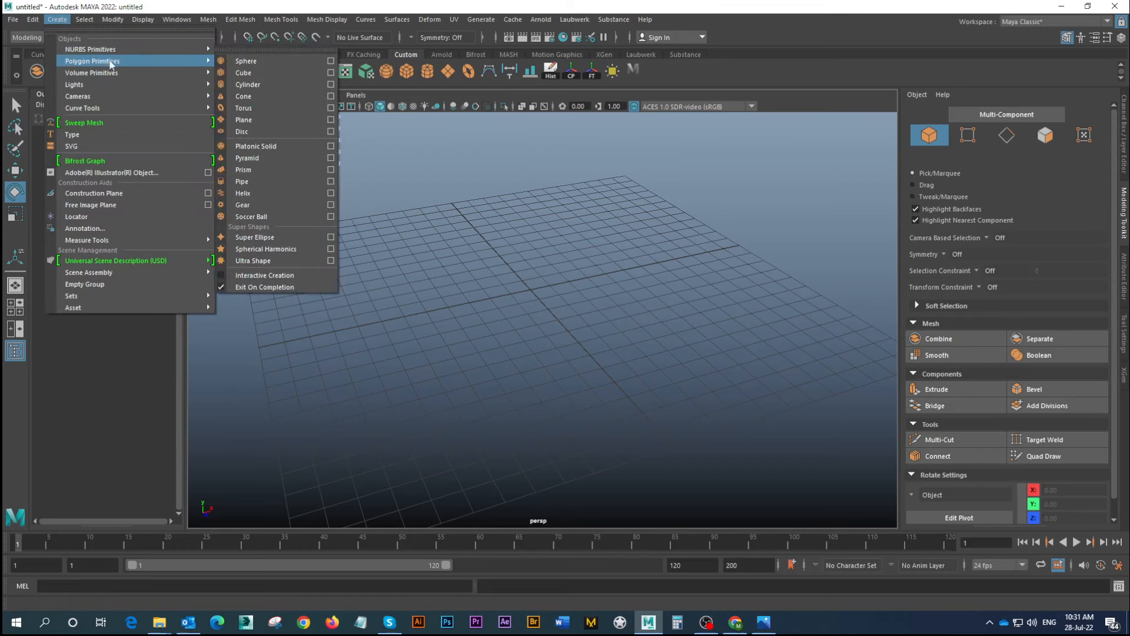
left_click(249, 195)
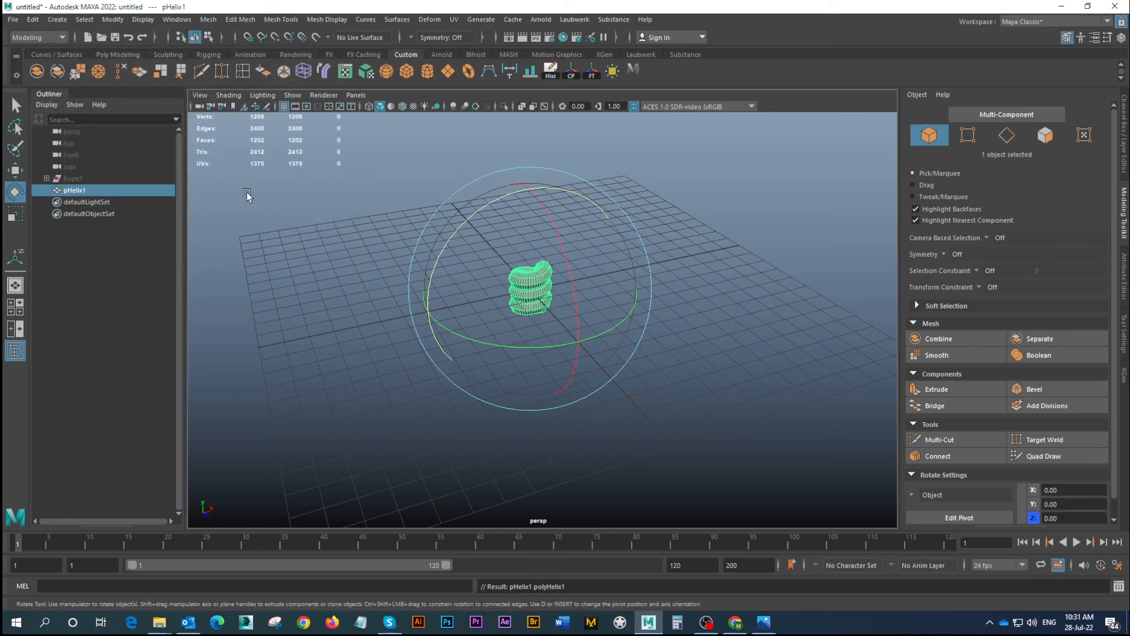
mouse_move(521, 276)
left_mouse_down("alt")
mouse_move(542, 292)
mouse_move(603, 292)
mouse_move(540, 263)
left_mouse_up("alt")
key("q")
scroll(539, 263, "up", 4)
left_click(1122, 146)
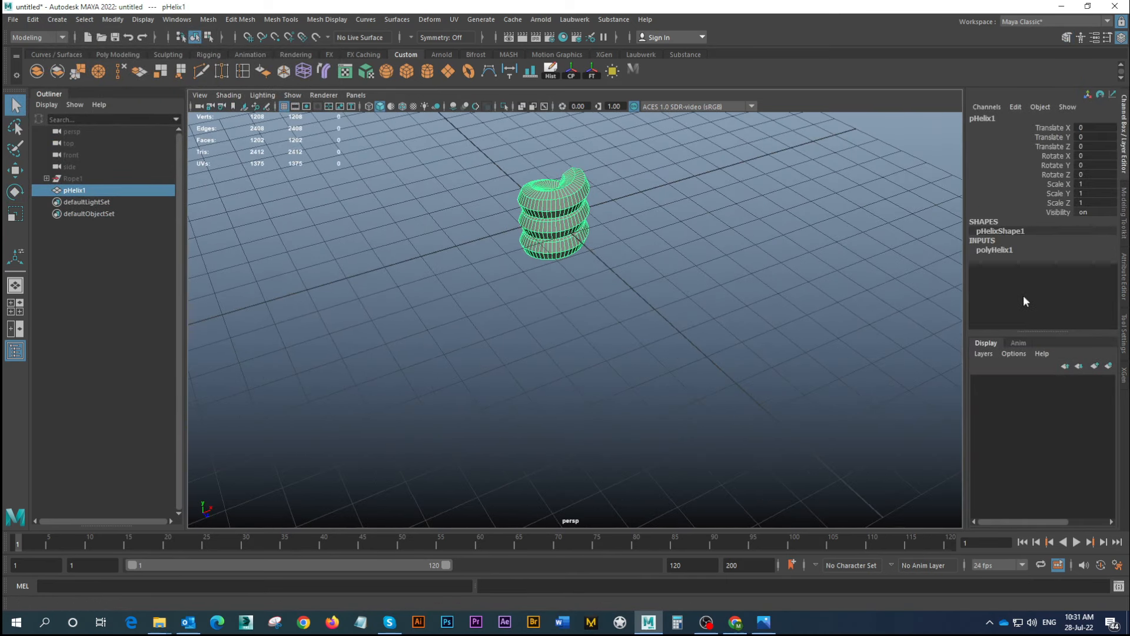
left_click(1009, 251)
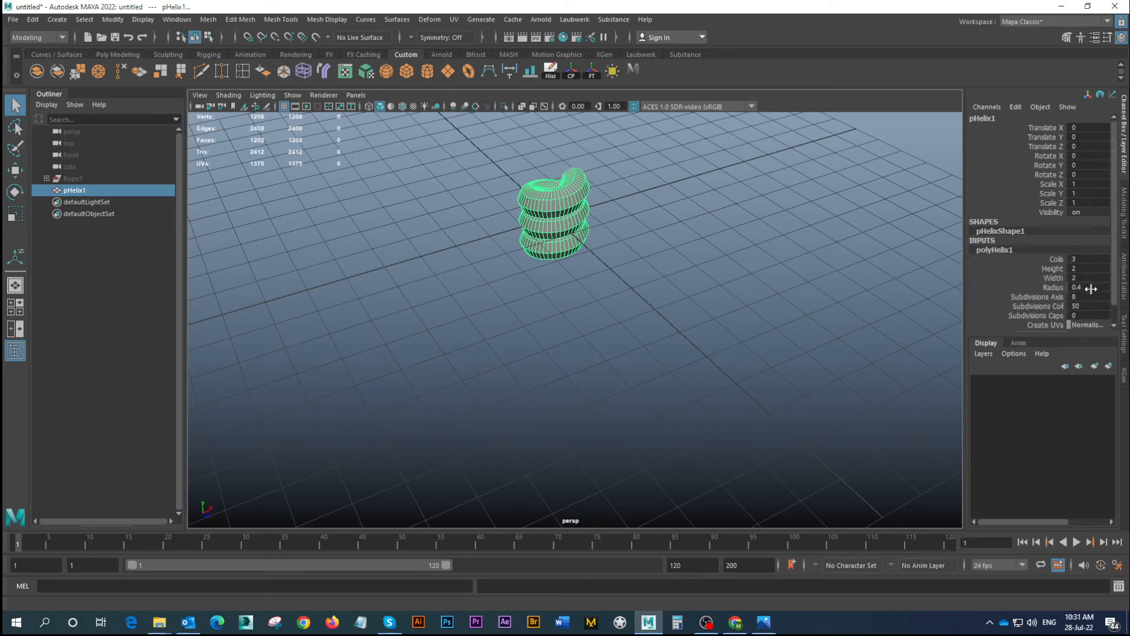
Set the helix's radius to 0.2 and its width to 12
double_click(1090, 289)
type("0.2")
key("Return")
double_click(1089, 278)
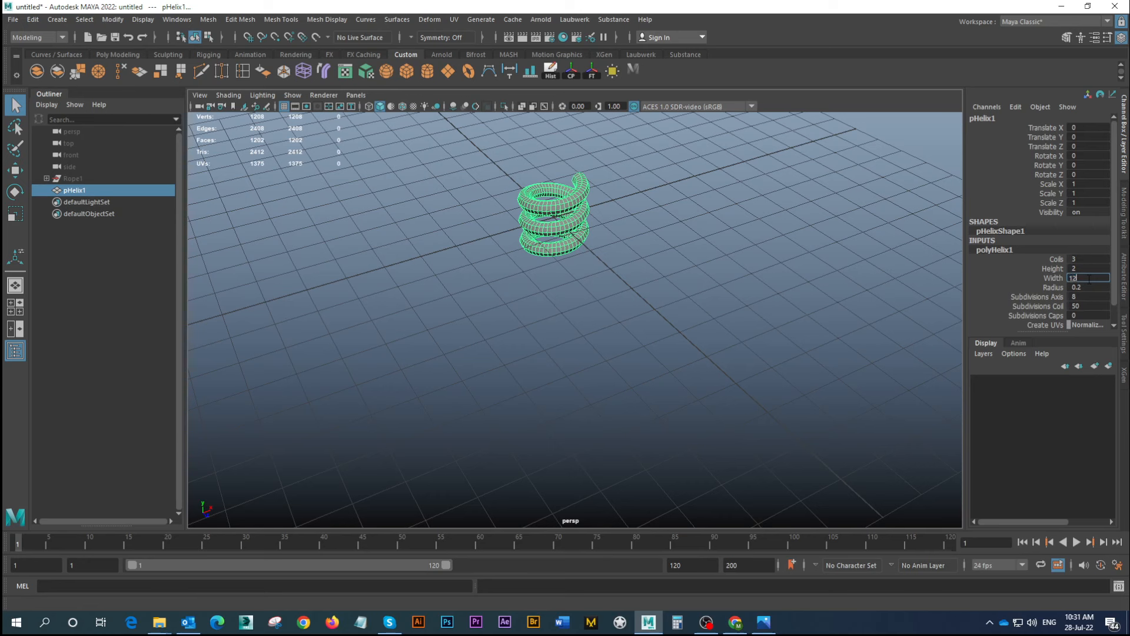
key("Return")
Set the helix to 8 coils, and try a height of 7 before settling on 6
double_click(1089, 259)
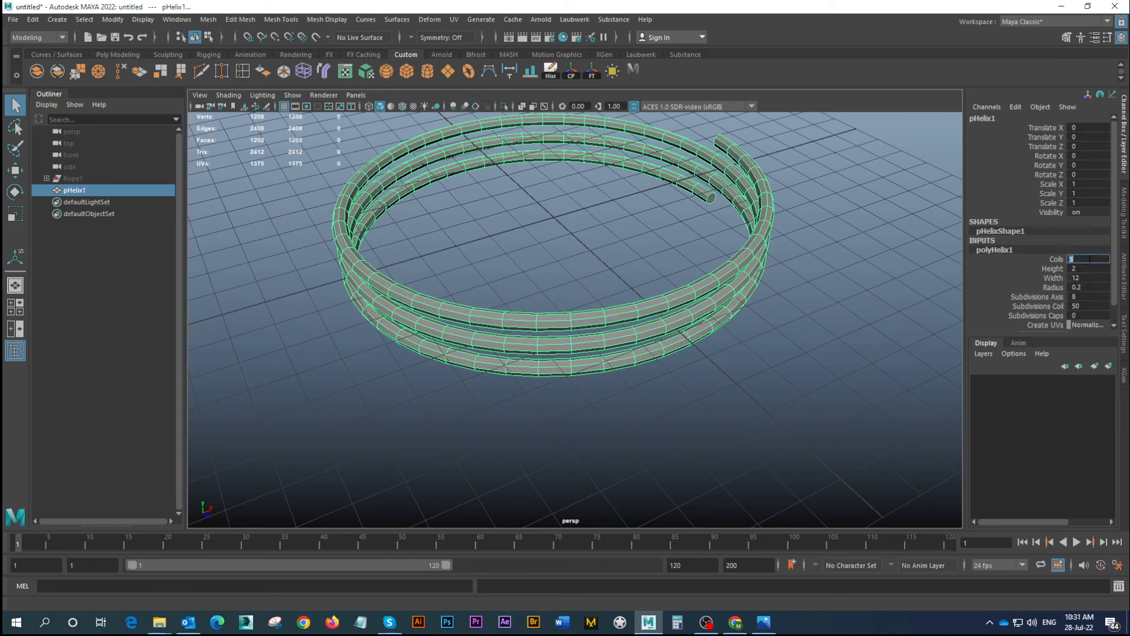
type("8")
key("Return")
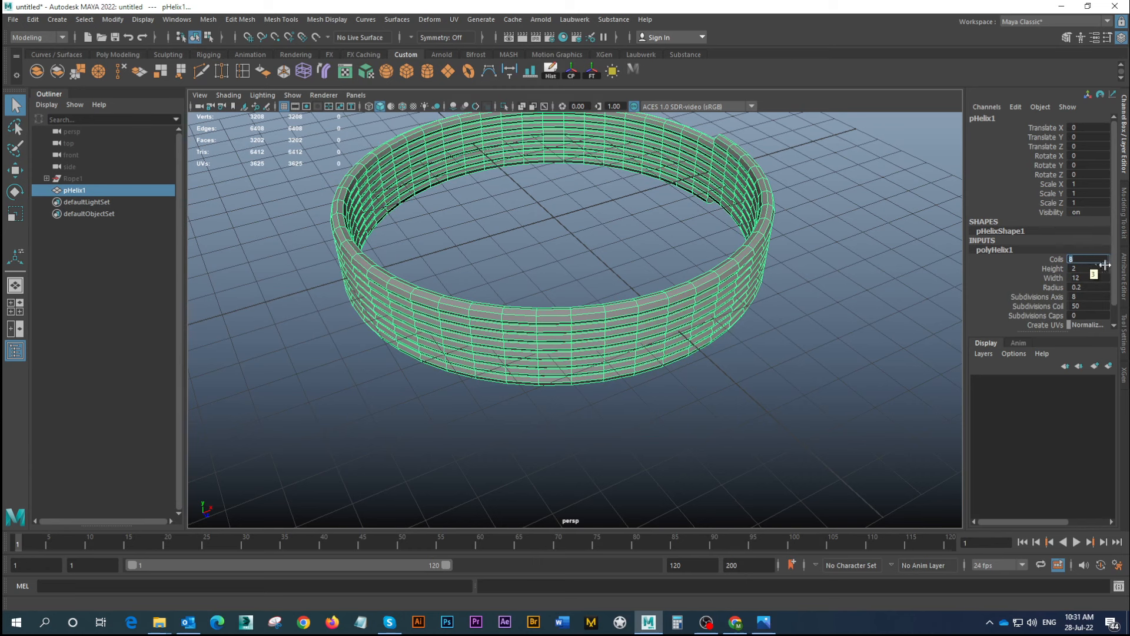
double_click(1085, 269)
type("7")
key("Return")
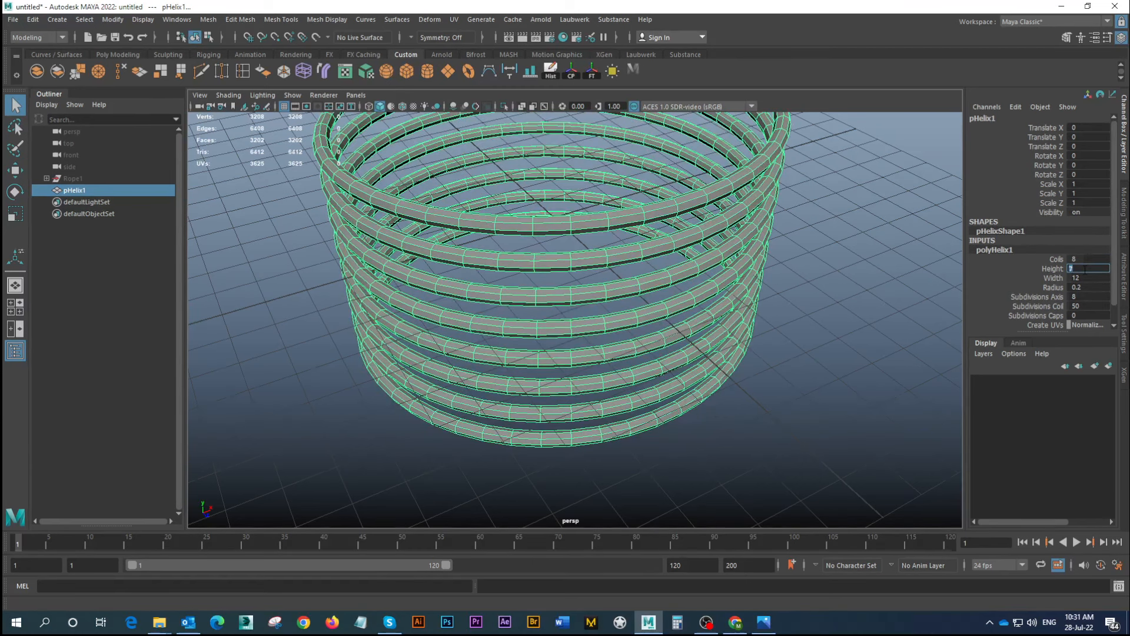
type("6")
key("Return")
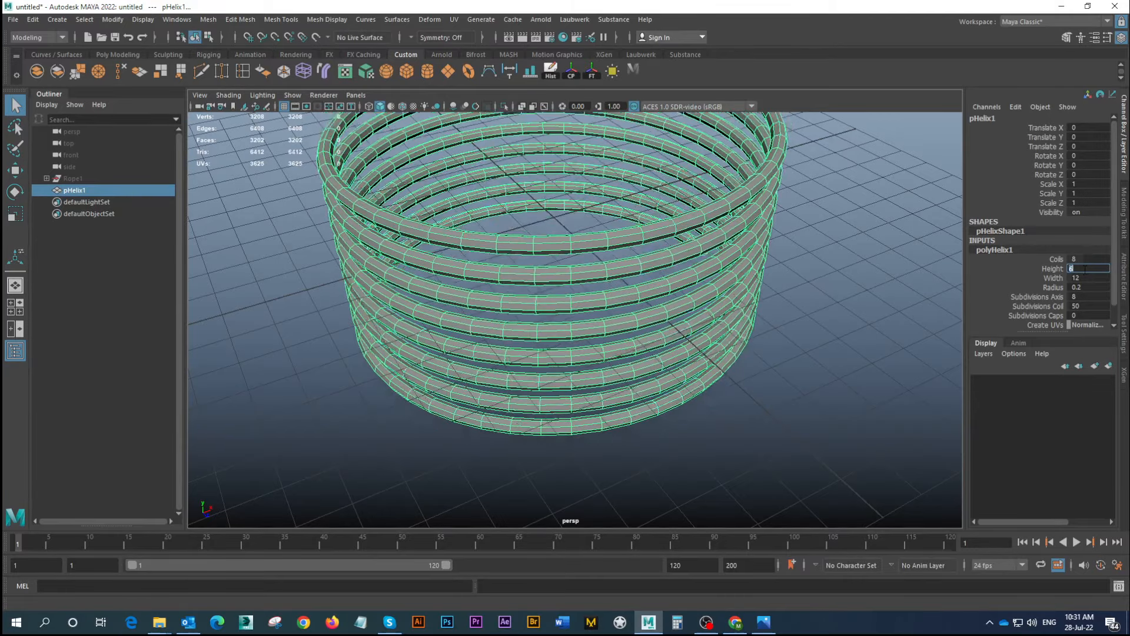
Reduce the helix to 7.5 coils so that its two ends lie on opposite sides
left_click_drag(712, 330, 891, 347, "alt")
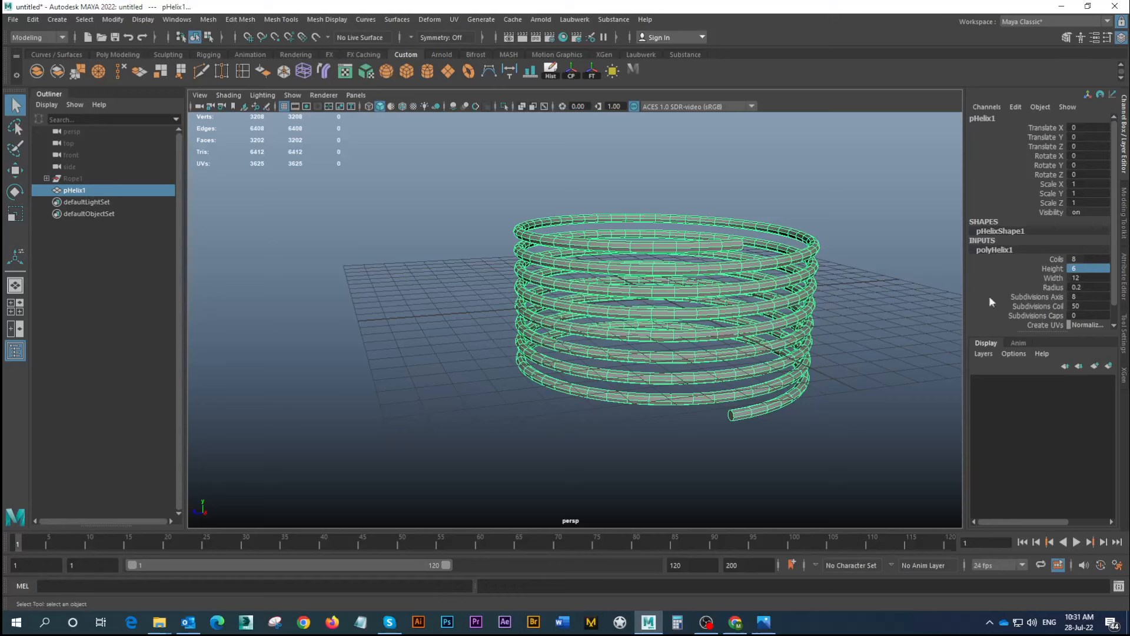
left_click_drag(691, 319, 733, 323, "alt")
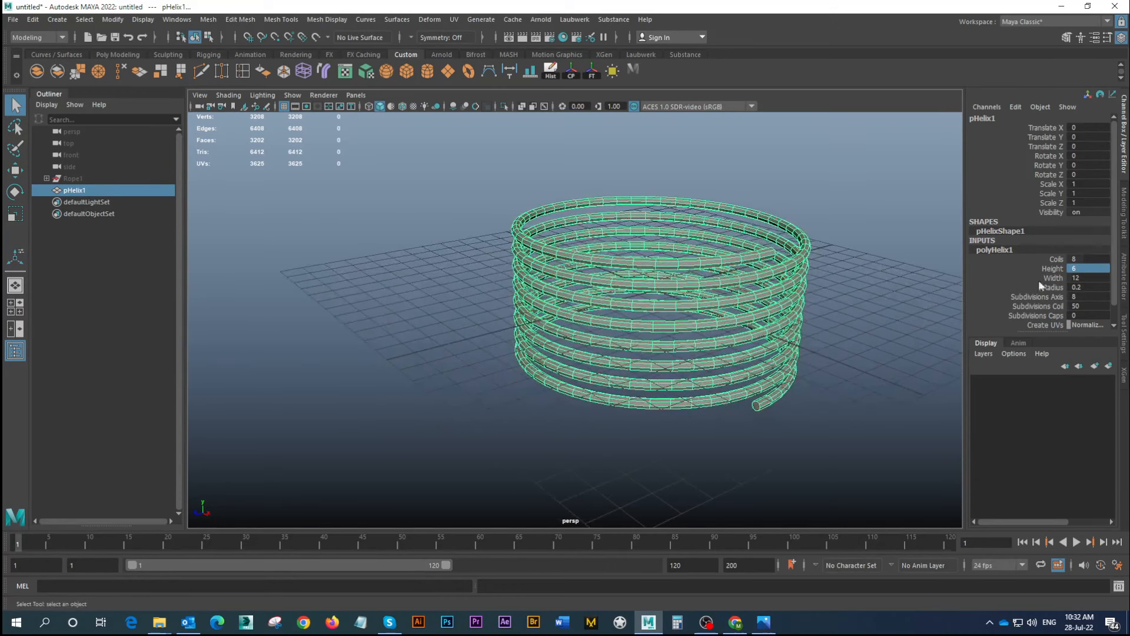
double_click(1079, 259)
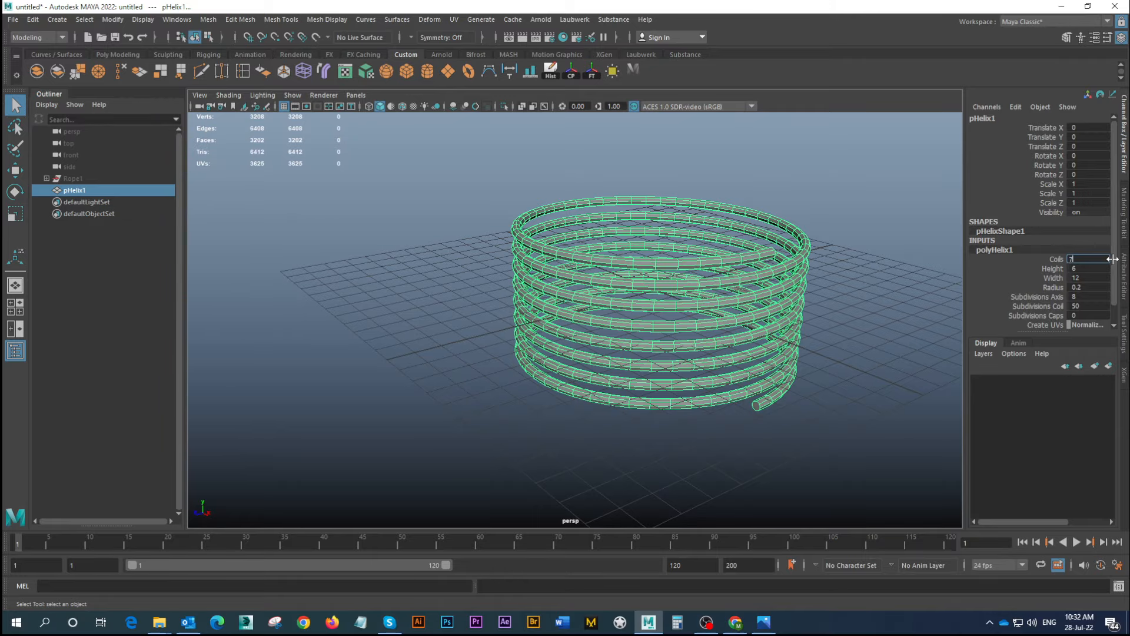
key("Return")
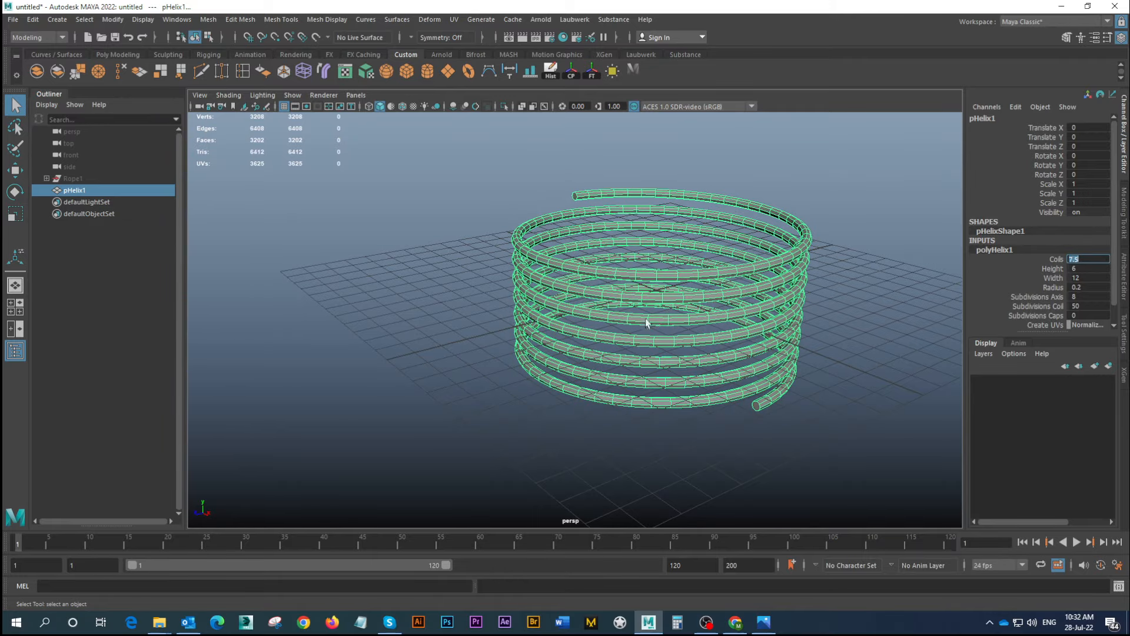
Examine the helix's ends and coil spacing from several angles and close up
left_click_drag(646, 322, 753, 357, "alt")
left_click_drag(712, 309, 739, 278, "alt")
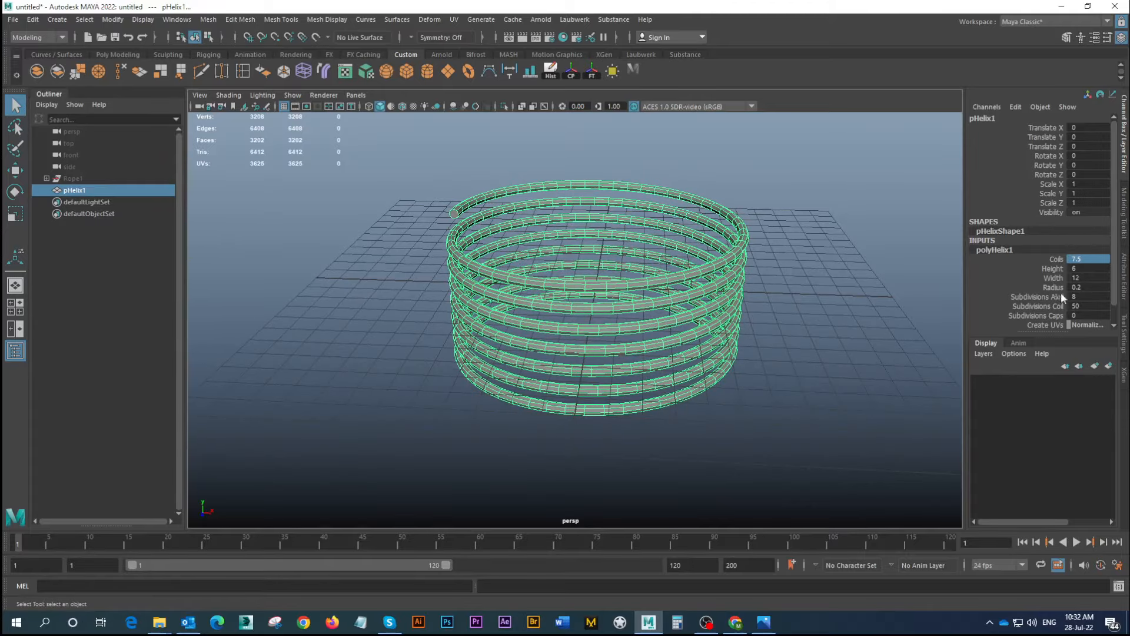
left_click_drag(719, 298, 563, 261, "alt")
right_click_drag(564, 261, 613, 259, "alt")
middle_click_drag(613, 259, 665, 342, "alt")
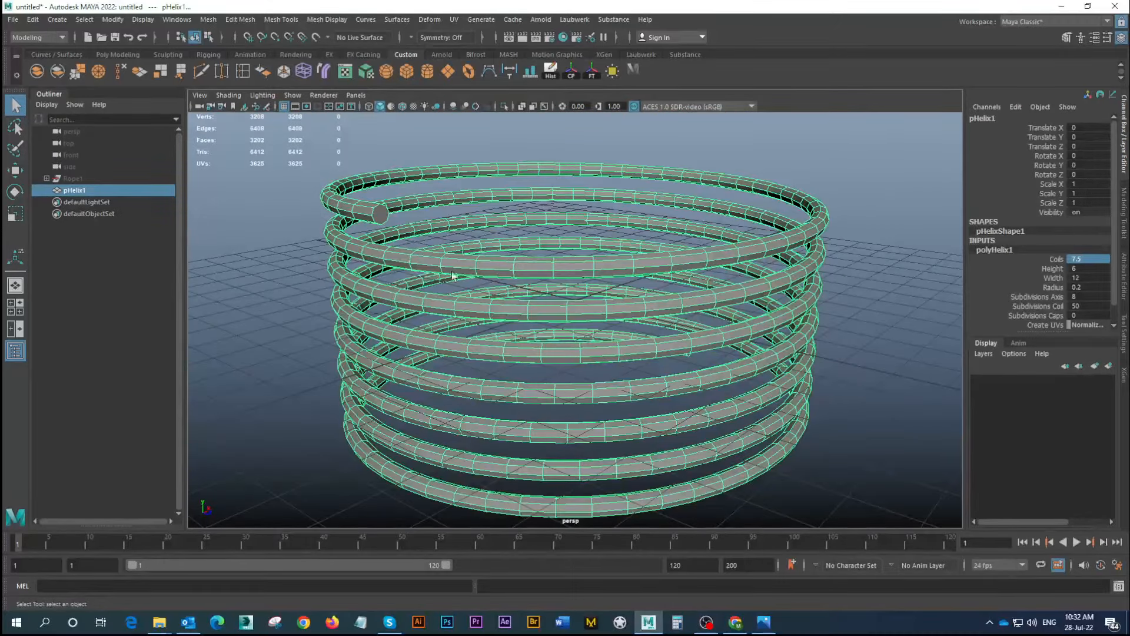
Convert a lengthwise edge loop running along the whole helix into a curve
right_click_drag(528, 266, 530, 238)
double_click(531, 272)
scroll(559, 274, "down", 3)
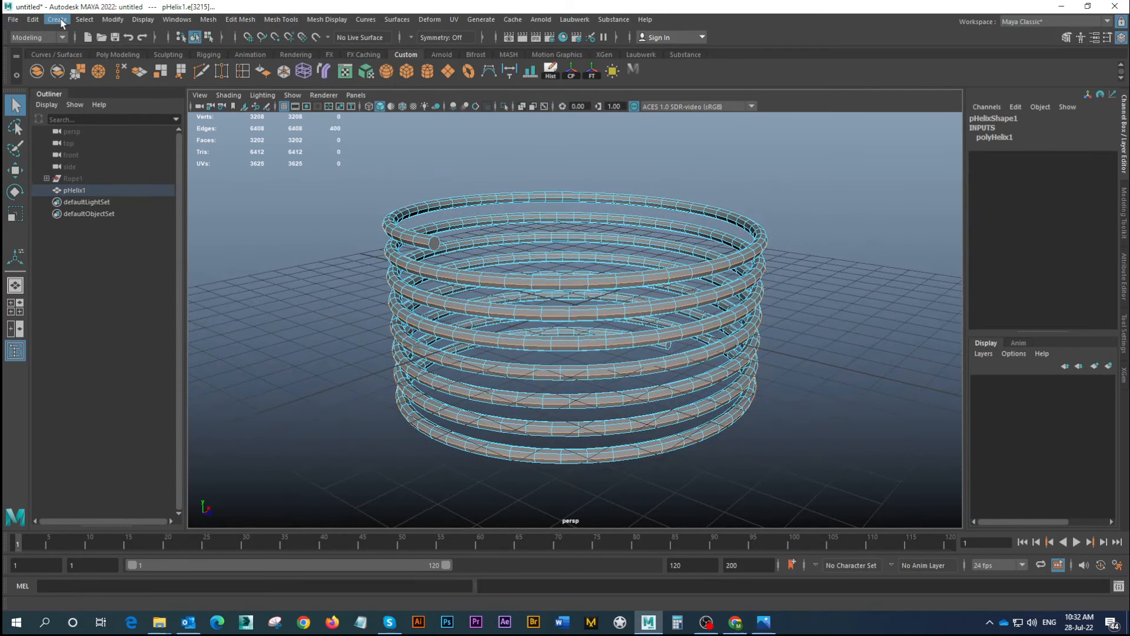
left_click(113, 20)
mouse_move(155, 304)
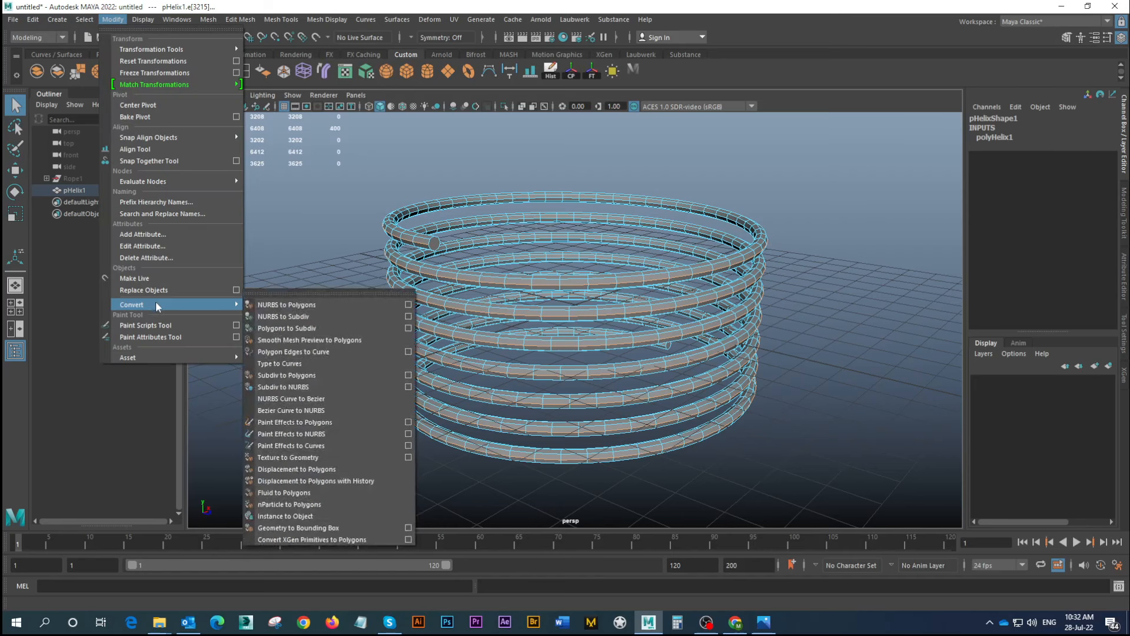
left_click(318, 351)
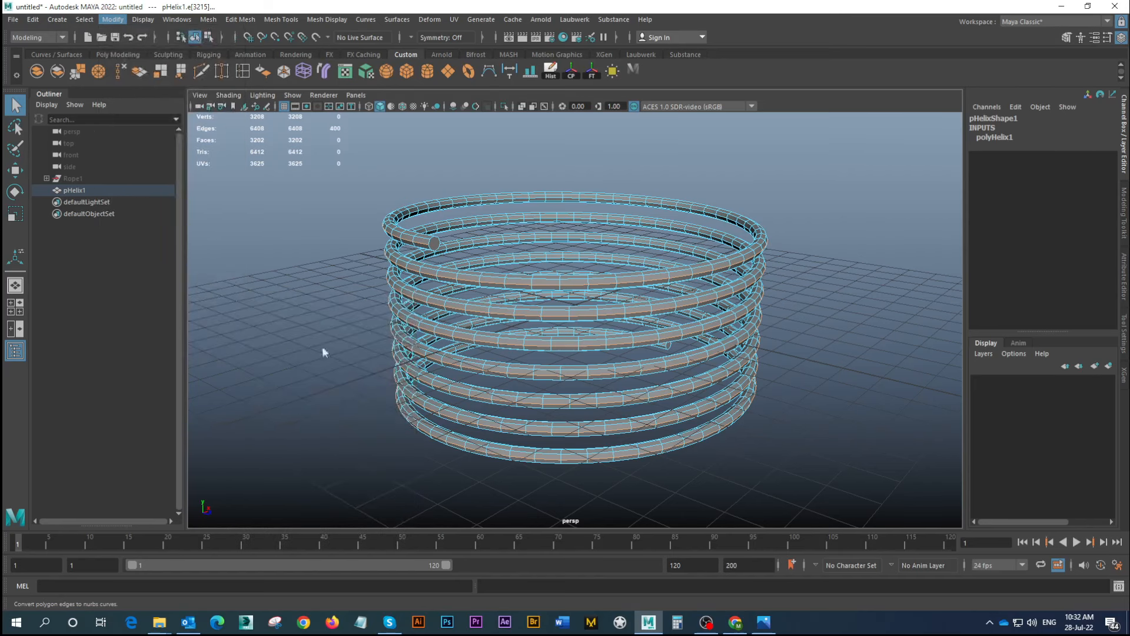
Delete the helix mesh and select the spiral curve left in its place
left_click(493, 208)
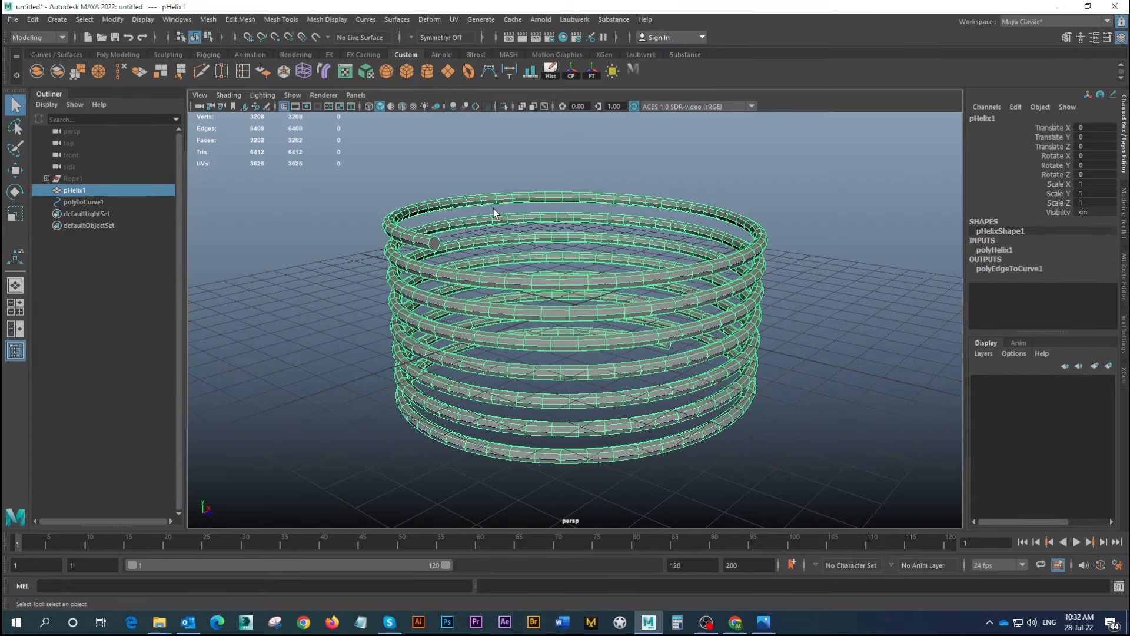
key("Delete")
left_click_drag(583, 195, 616, 254)
right_click_drag(616, 254, 528, 293, "alt")
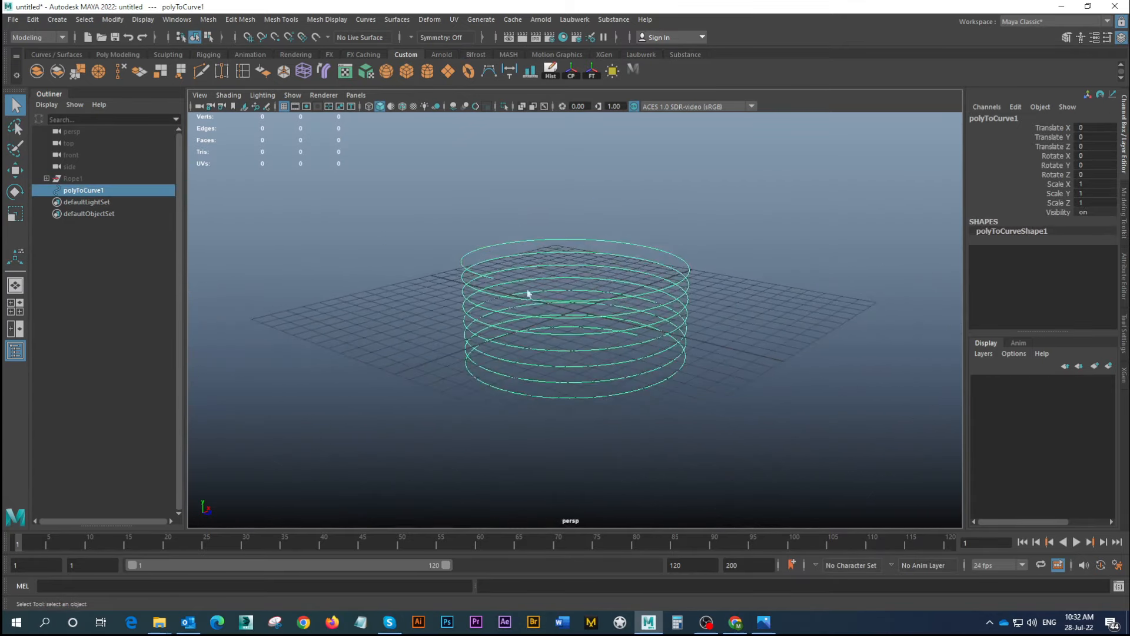
Examine the spiral curve from several angles and compare it with the coiled rope in the reference image
left_click_drag(527, 292, 566, 293, "alt")
right_click_drag(567, 293, 575, 321, "alt")
left_click_drag(576, 320, 622, 348, "alt")
key("w")
right_click_drag(711, 383, 623, 320, "alt")
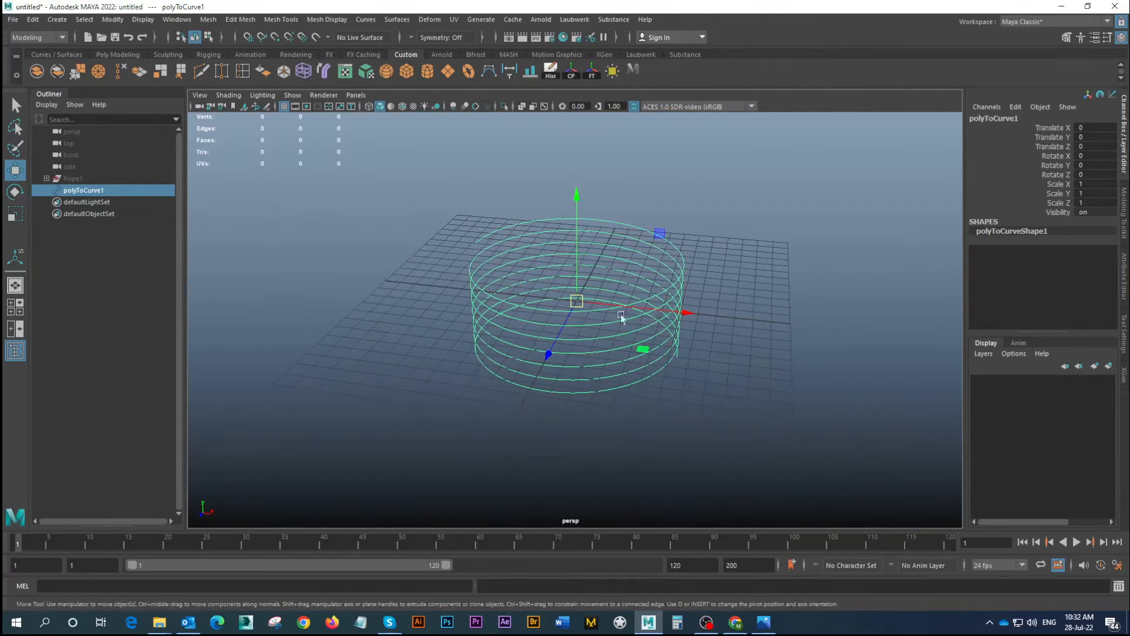
mouse_move(623, 320)
left_mouse_down("alt")
mouse_move(628, 310)
mouse_move(621, 316)
left_mouse_up("alt")
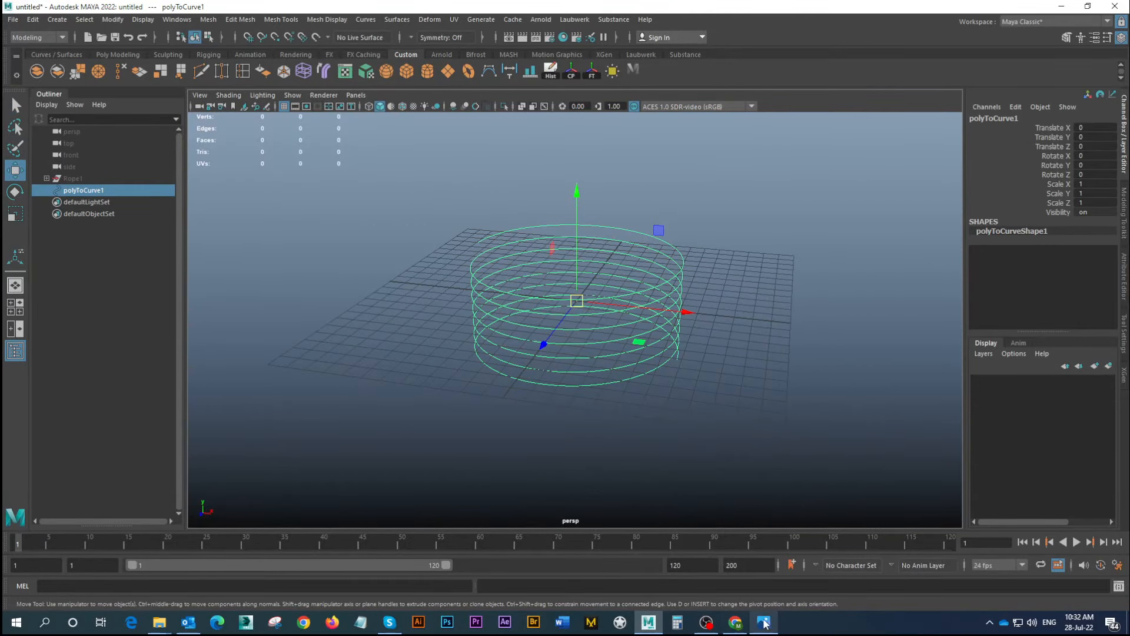
left_click(764, 622)
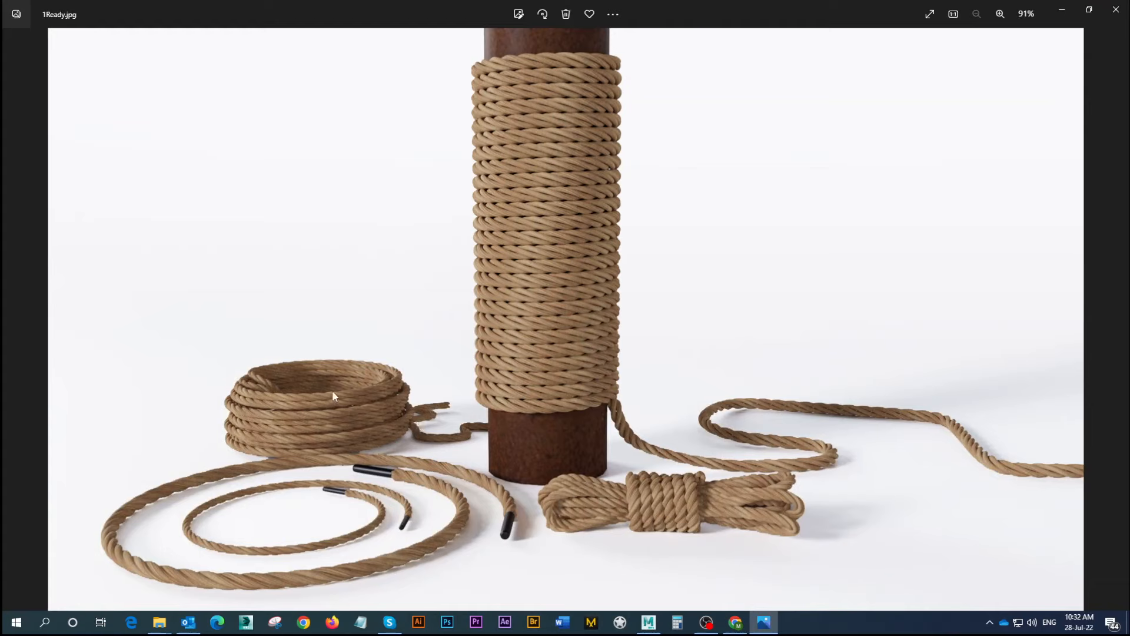
left_click(1062, 10)
mouse_move(586, 304)
left_mouse_down("alt")
mouse_move(654, 317)
mouse_move(597, 287)
mouse_move(510, 274)
mouse_move(492, 285)
mouse_move(574, 287)
mouse_move(603, 312)
mouse_move(602, 297)
left_mouse_up("alt")
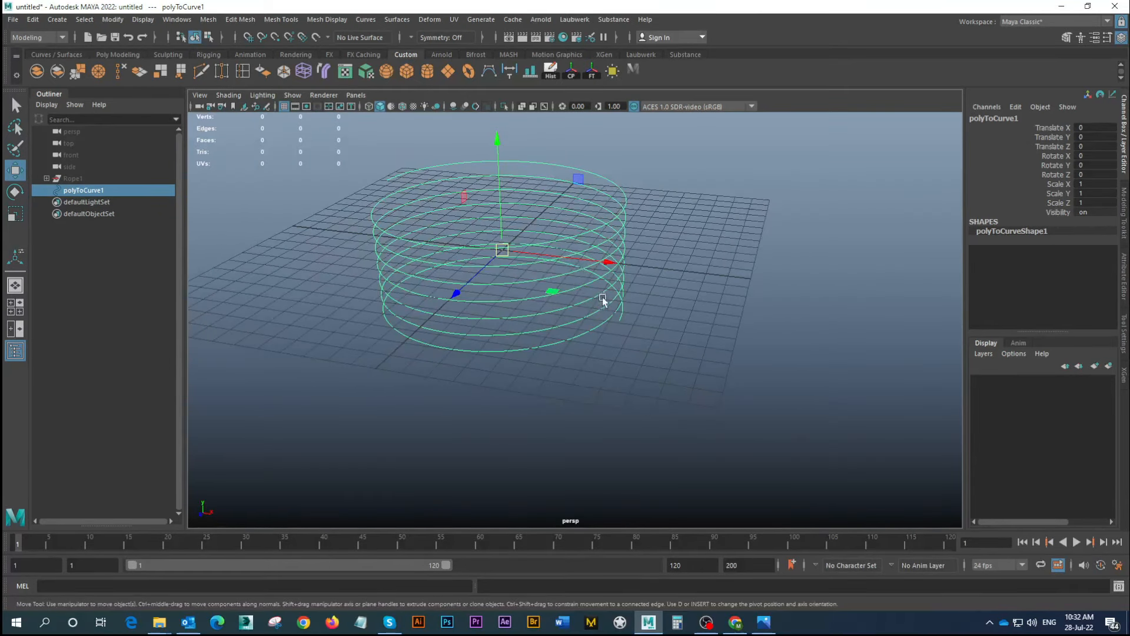
Try to pull the control vertices at the spiral curve's lower end outward along X
right_click_drag(615, 300, 551, 301)
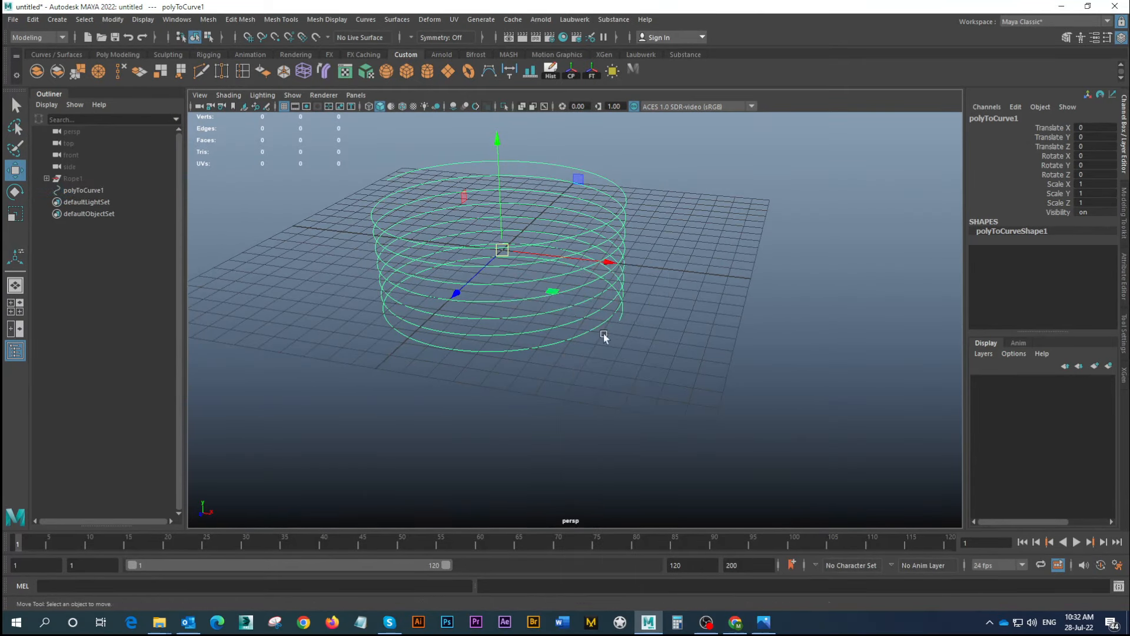
left_click_drag(603, 333, 629, 323, "alt")
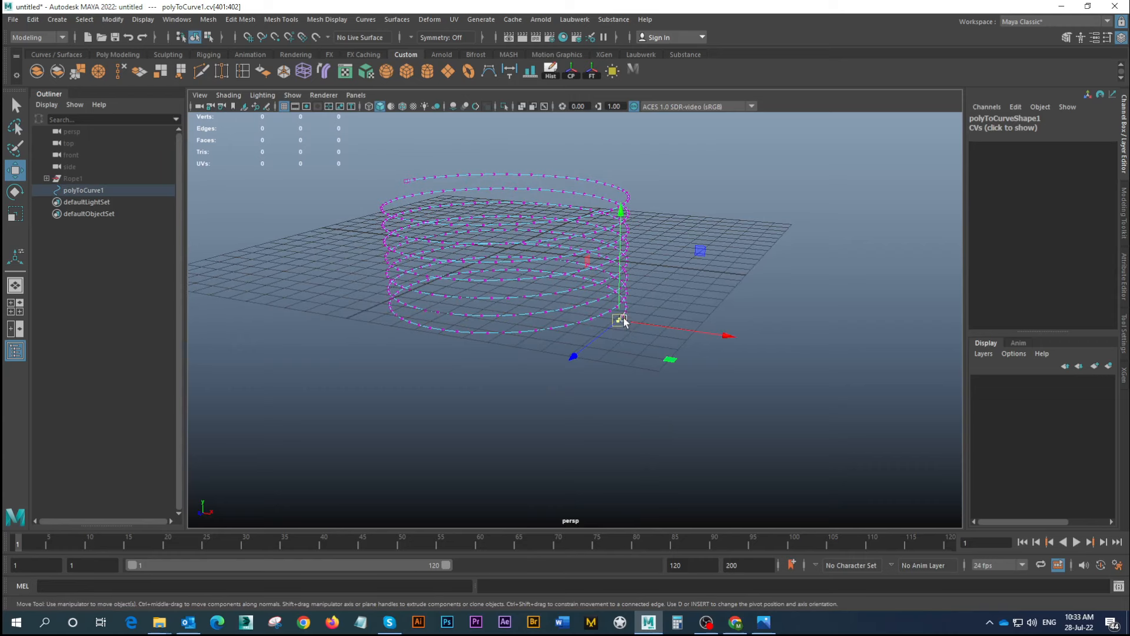
left_click_drag(698, 330, 734, 337)
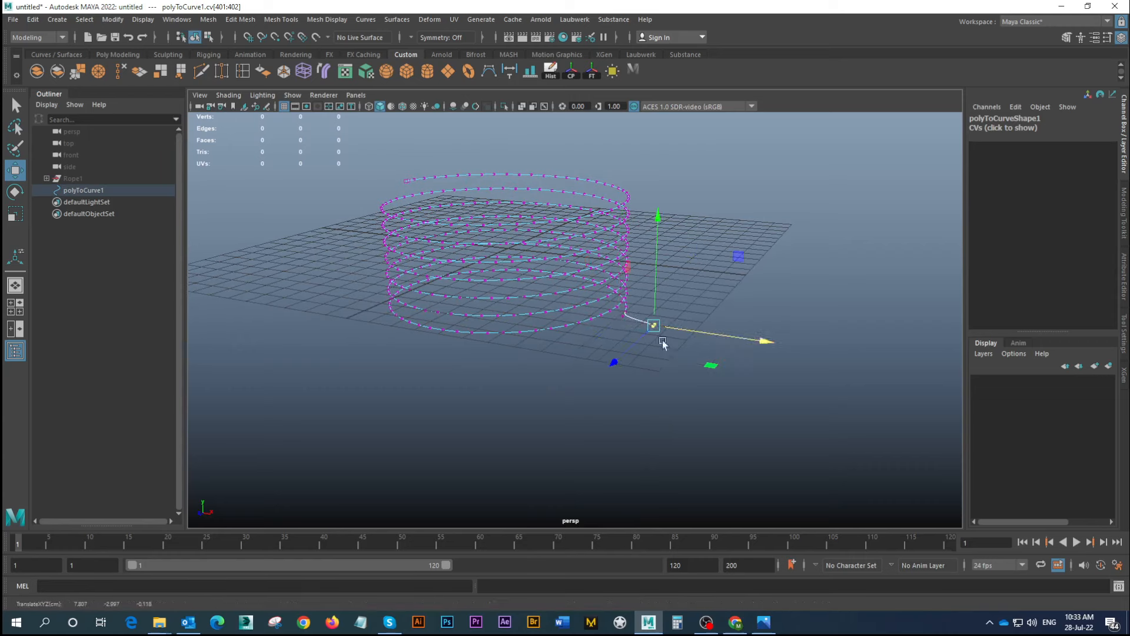
left_click_drag(662, 345, 646, 302, "alt")
left_click_drag(758, 321, 616, 316, "alt")
key("ctrl+z")
key("F8")
In the top view, draw a wavy ten-point CV curve starting just outside the spiral's lower end and running away from it along X
key("space")
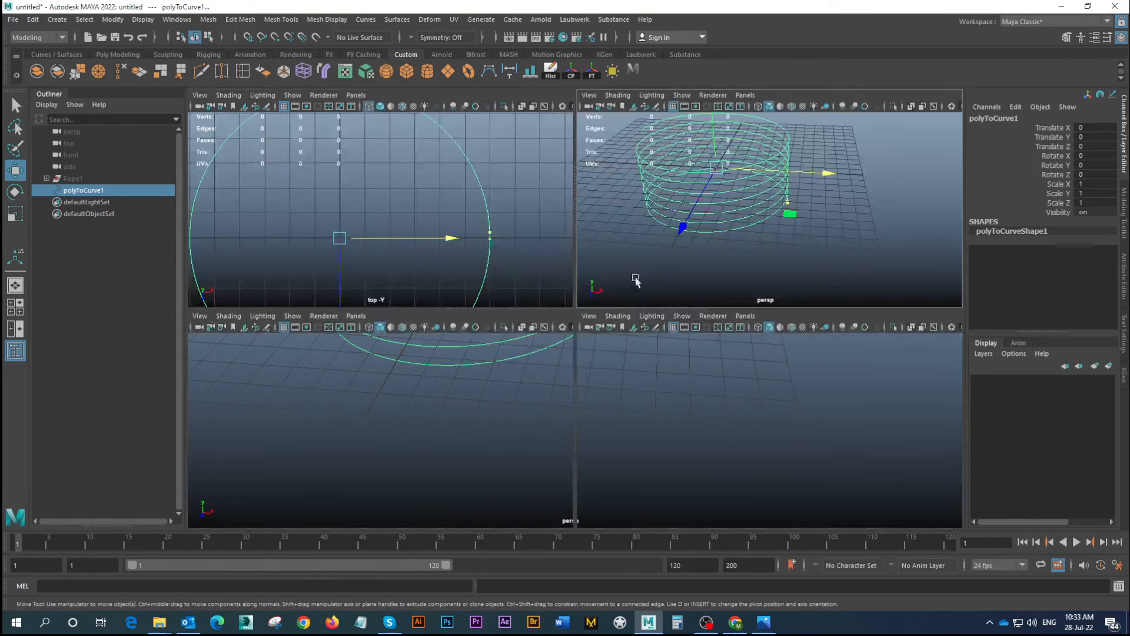
key("space")
scroll(530, 230, "down", 5)
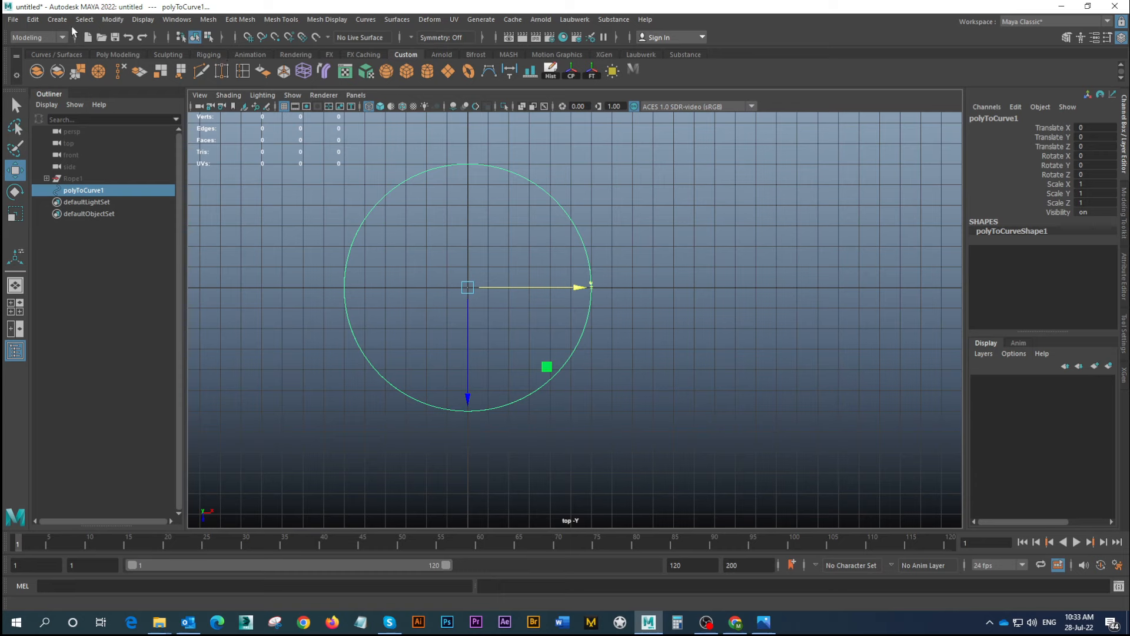
left_click(58, 19)
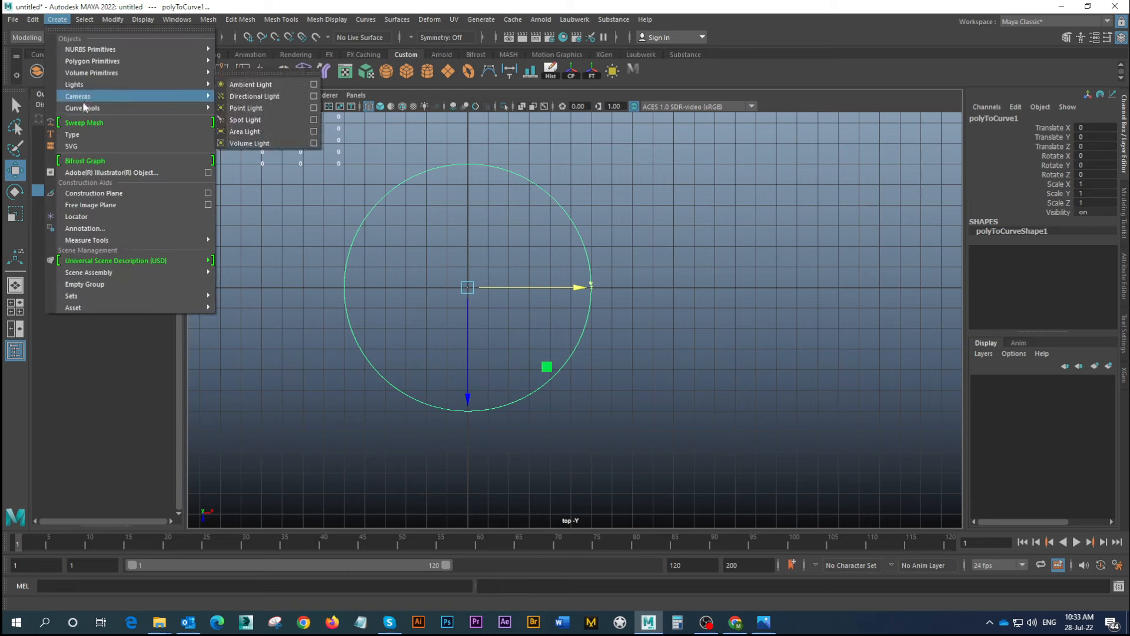
left_click(242, 113)
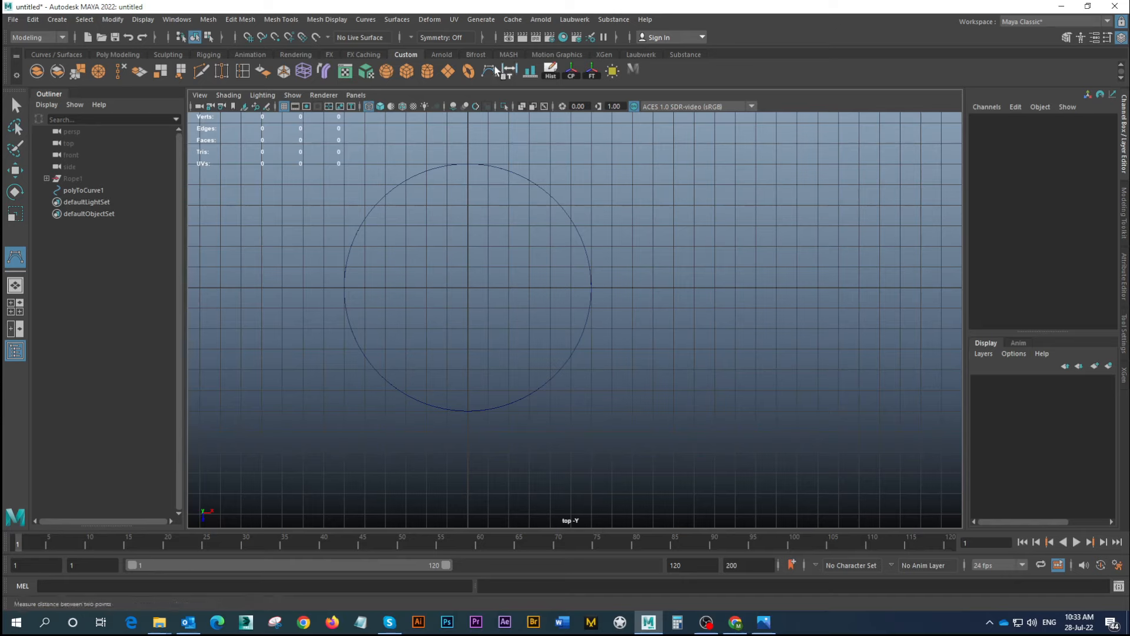
left_click(609, 292)
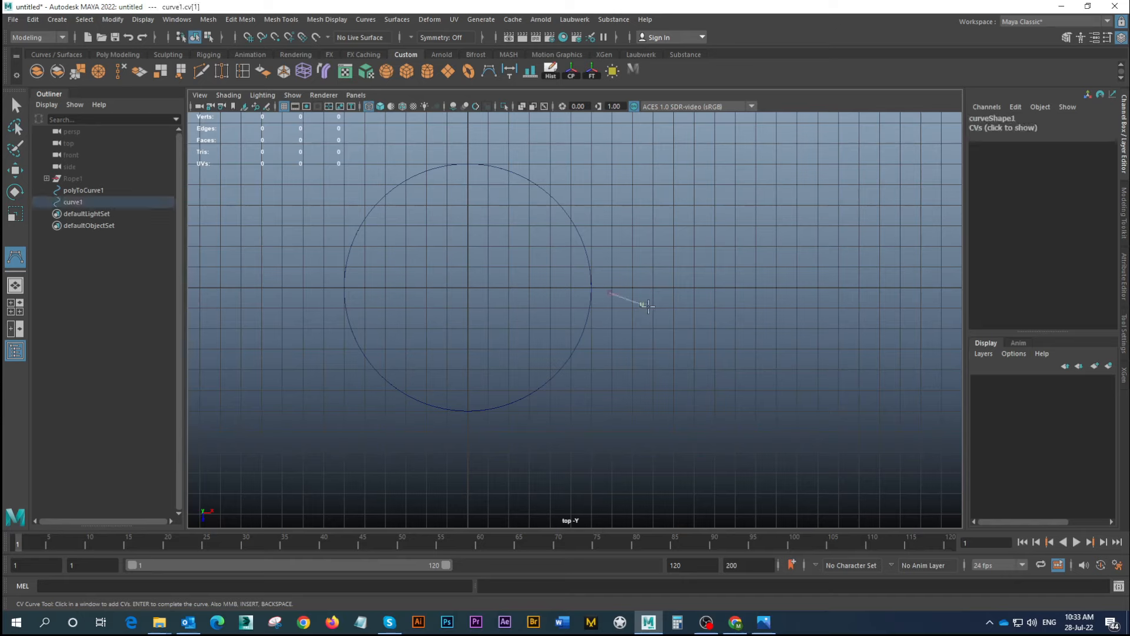
left_click(699, 292)
left_click(706, 236)
left_click(727, 185)
left_click(829, 179)
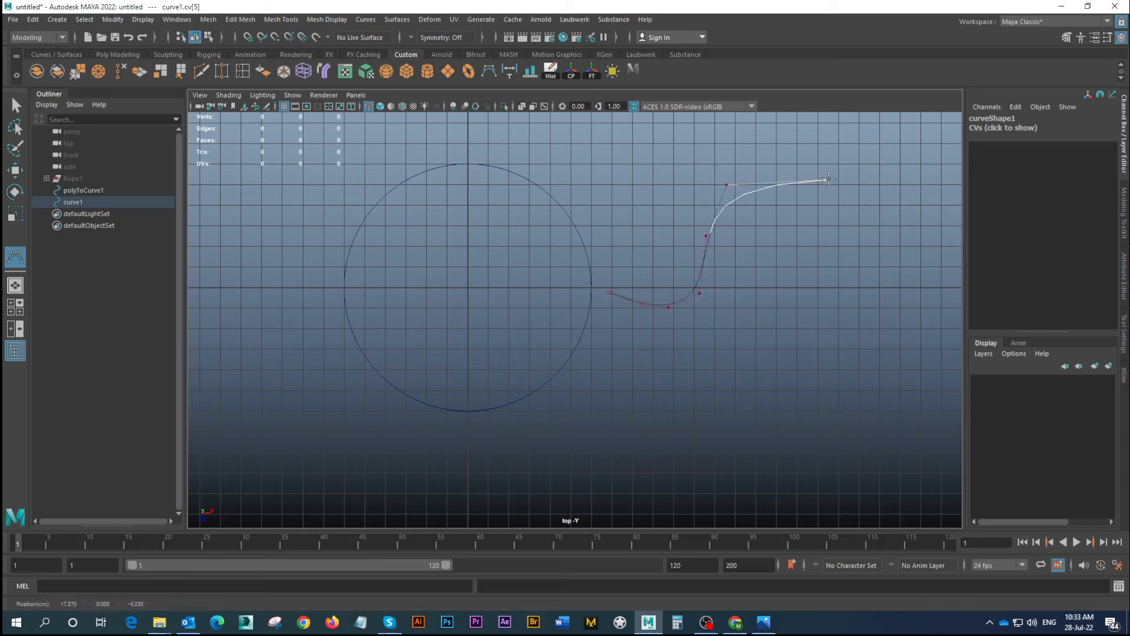
left_click(894, 201)
left_click(880, 310)
left_click(924, 331)
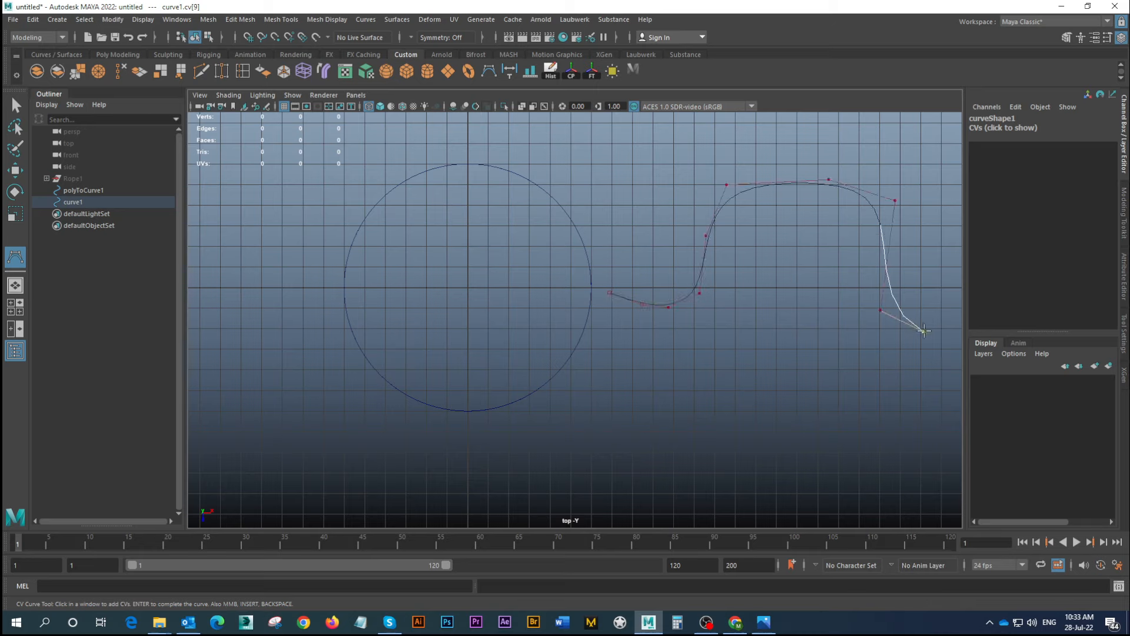
key("w")
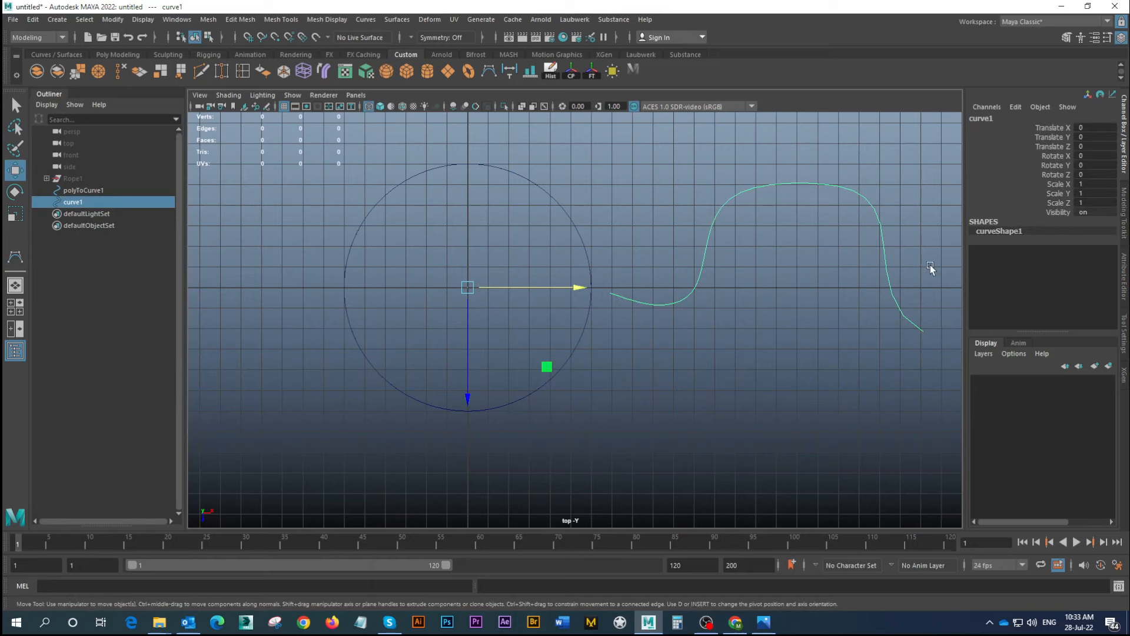
Lower and round the wavy curve's hump by moving its three upper control vertices toward the X axis
right_click_drag(697, 256, 697, 228)
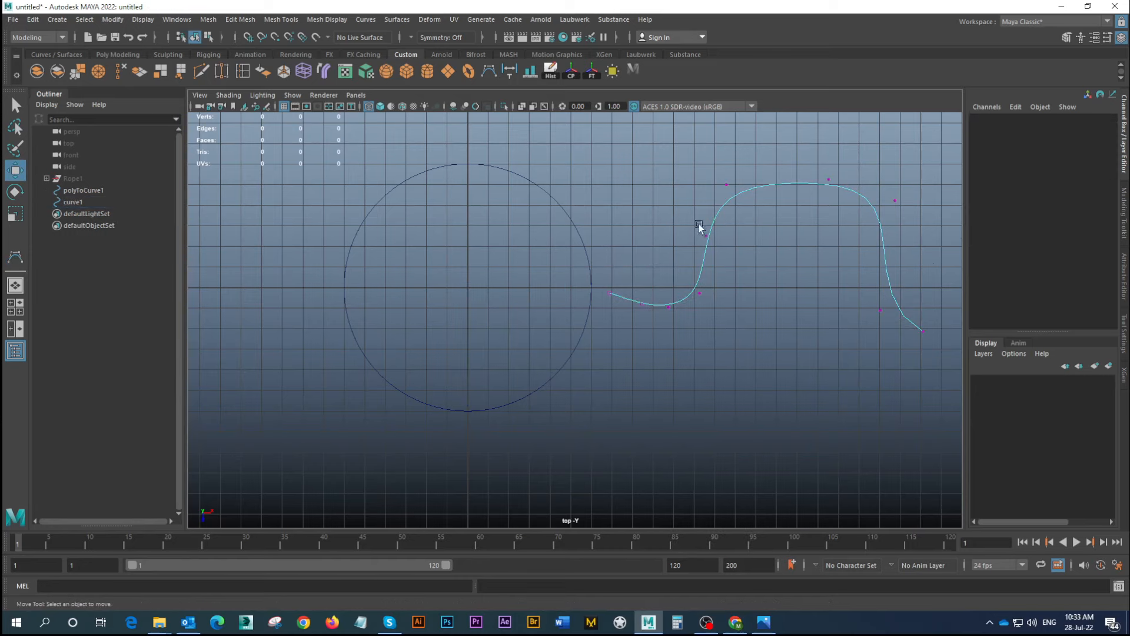
left_click(728, 185)
left_click_drag(732, 187, 740, 207)
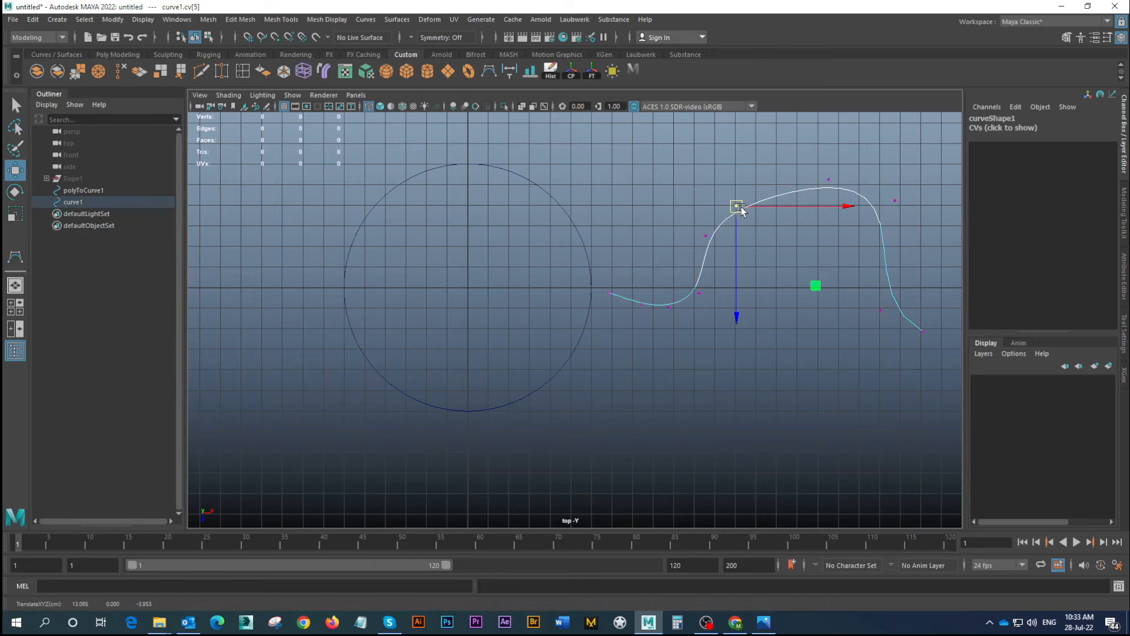
left_click(828, 178)
left_click_drag(828, 178, 815, 203)
left_click(896, 200)
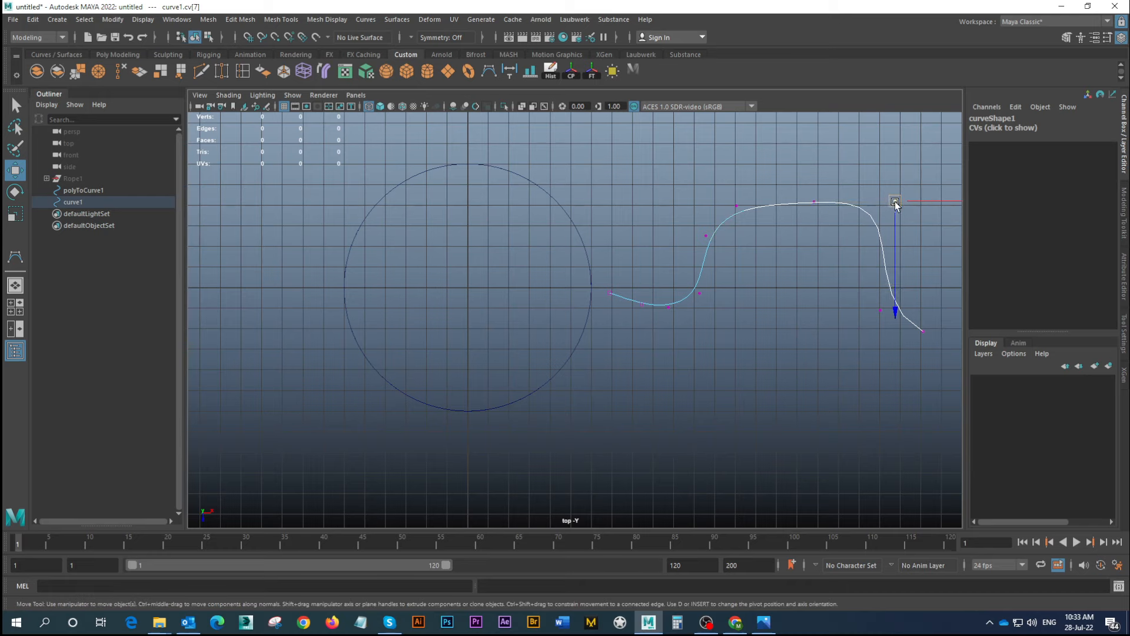
left_click_drag(895, 200, 892, 244)
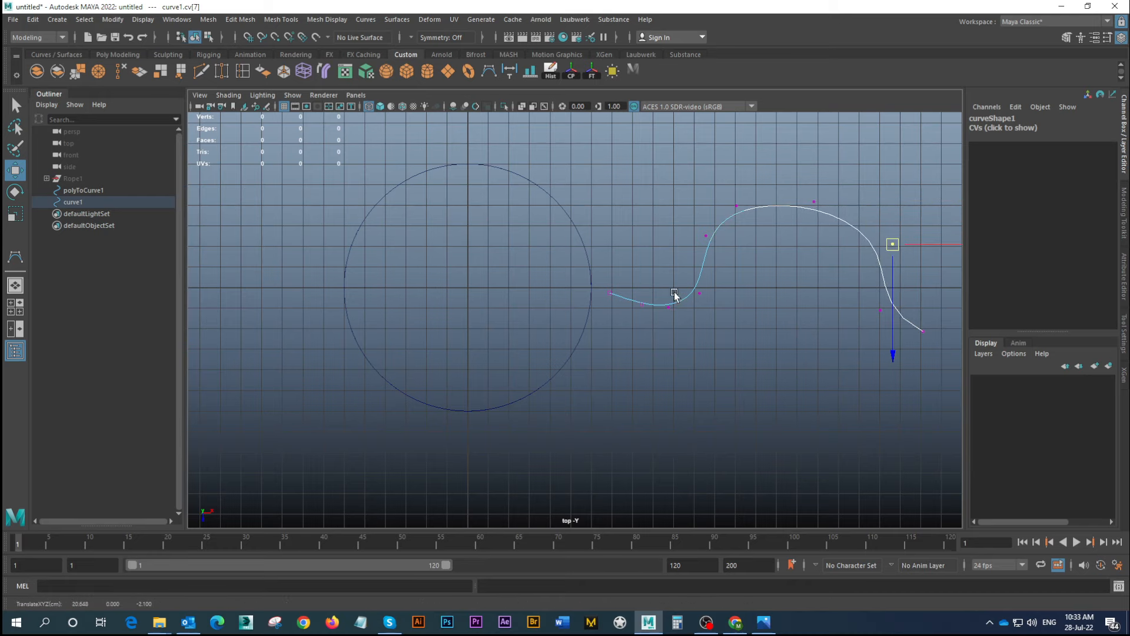
Raise the spiral curve to a Translate Y of 3.008 and check its lower end against the wavy curve's level in the front view
middle_click_drag(628, 302, 592, 282, "alt")
right_click_drag(592, 283, 671, 250, "alt")
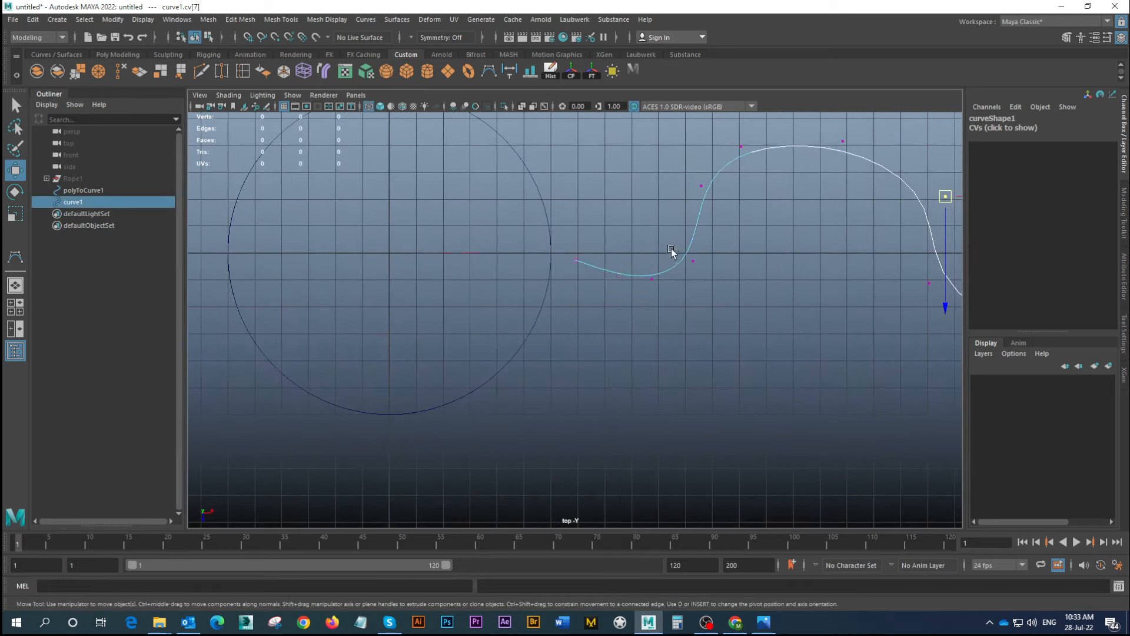
key("space")
key("space")
left_click_drag(739, 233, 674, 322, "alt")
left_click(716, 319)
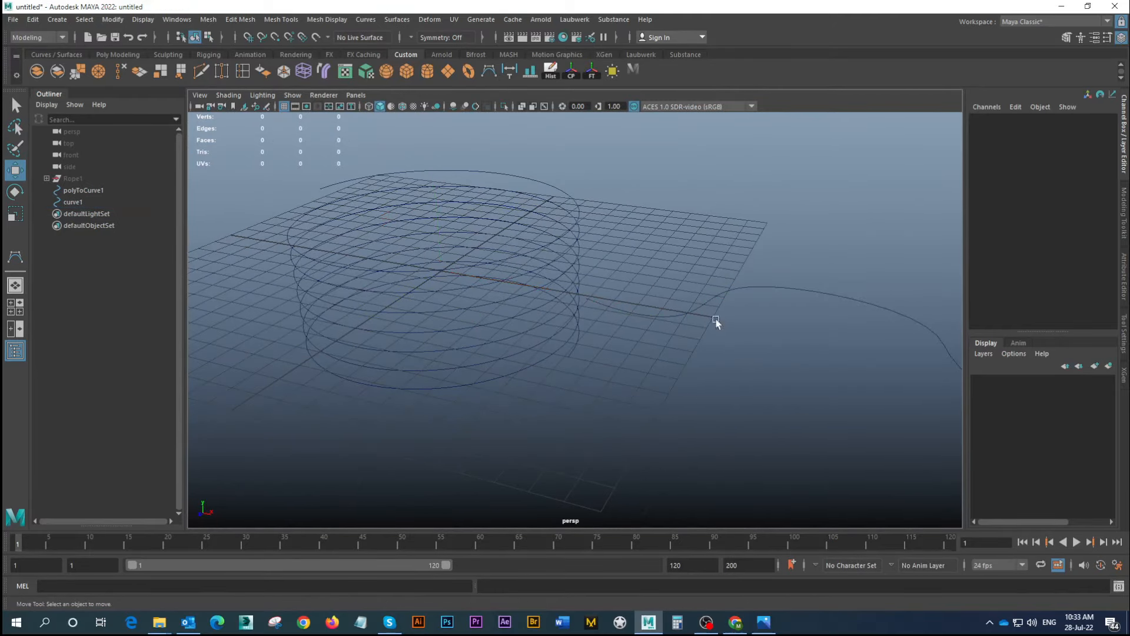
left_click(756, 291)
left_click_drag(750, 355, 592, 318, "alt")
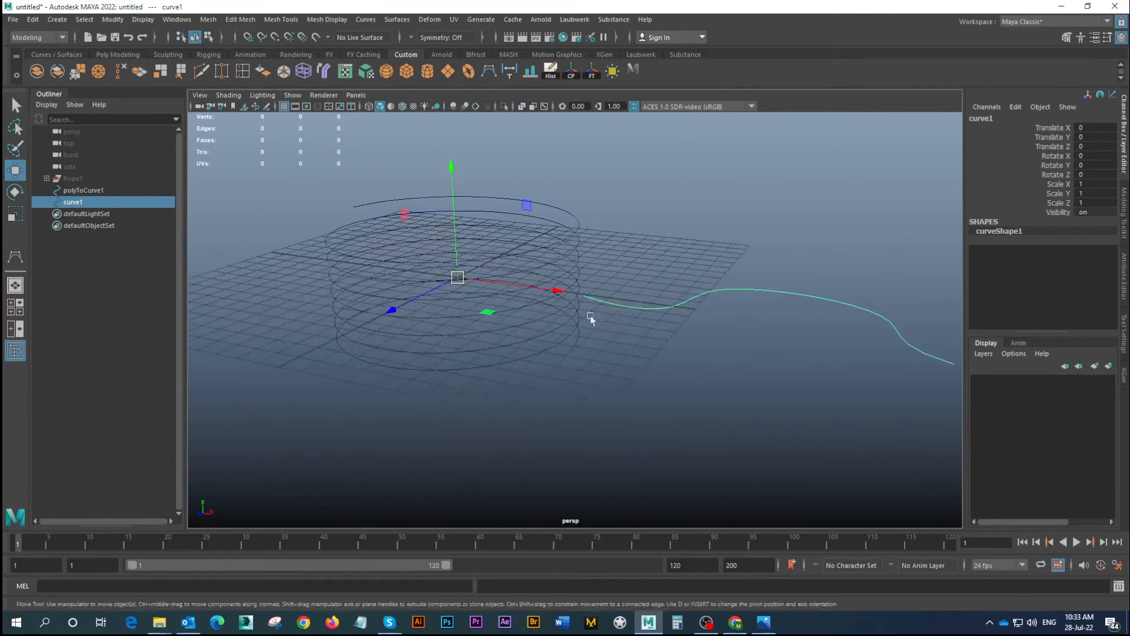
left_click_drag(358, 245, 338, 306)
left_click_drag(452, 150, 457, 92)
key("space")
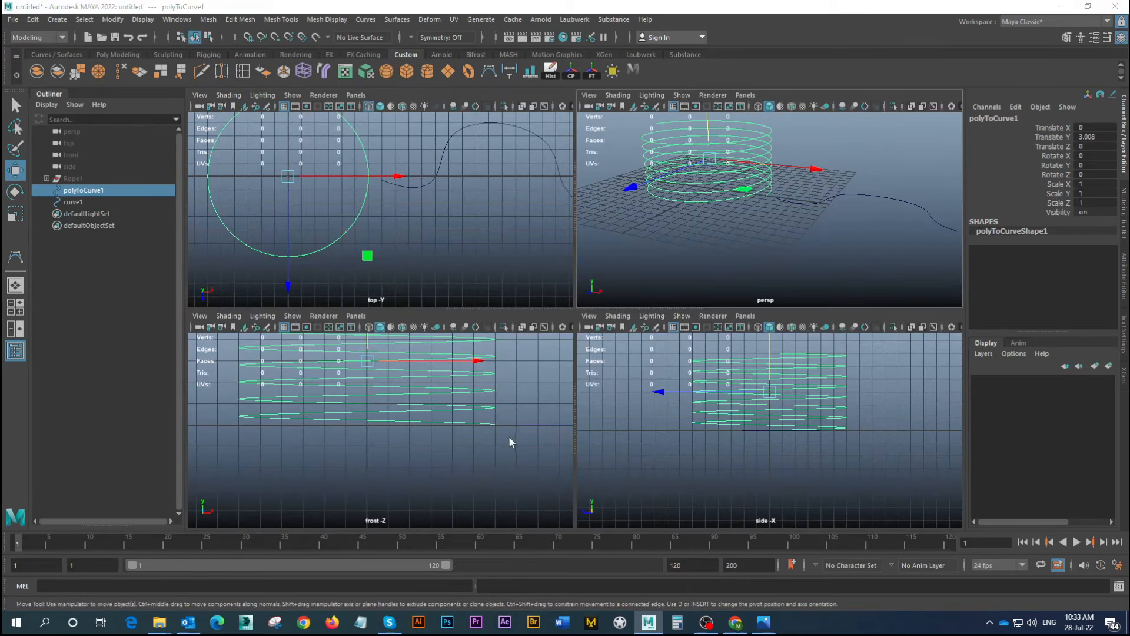
key("space")
scroll(583, 300, "down", 4)
middle_click_drag(588, 266, 511, 255, "alt")
scroll(524, 283, "down", 2)
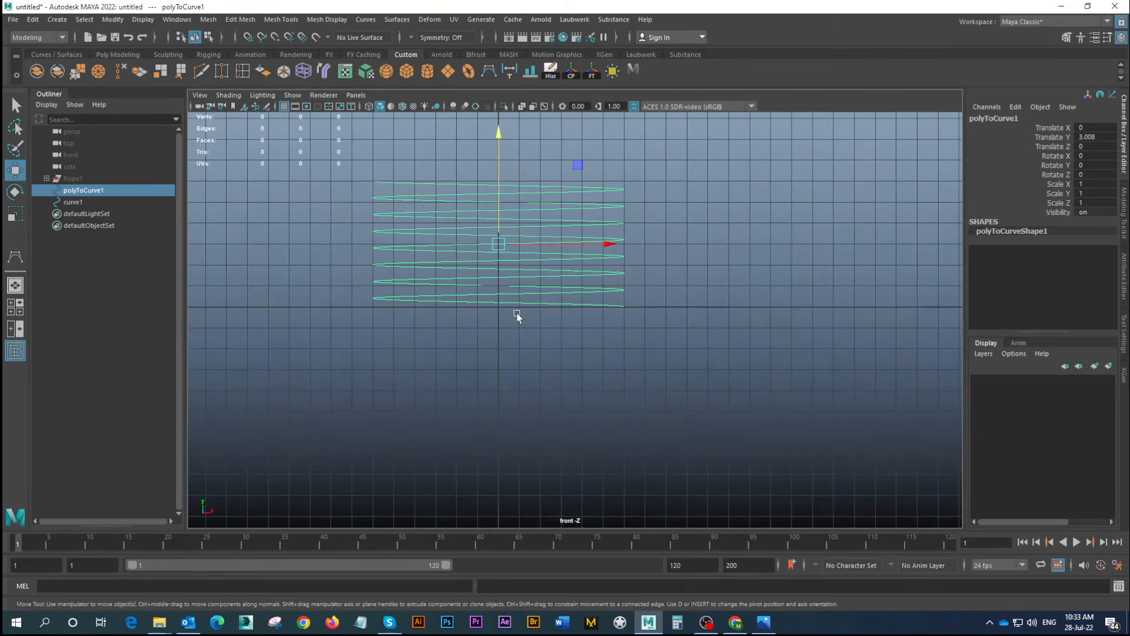
middle_click_drag(731, 305, 672, 327, "alt")
Select the spiral and wavy curves together and examine the gap between their neighbouring ends from several angles
key("space")
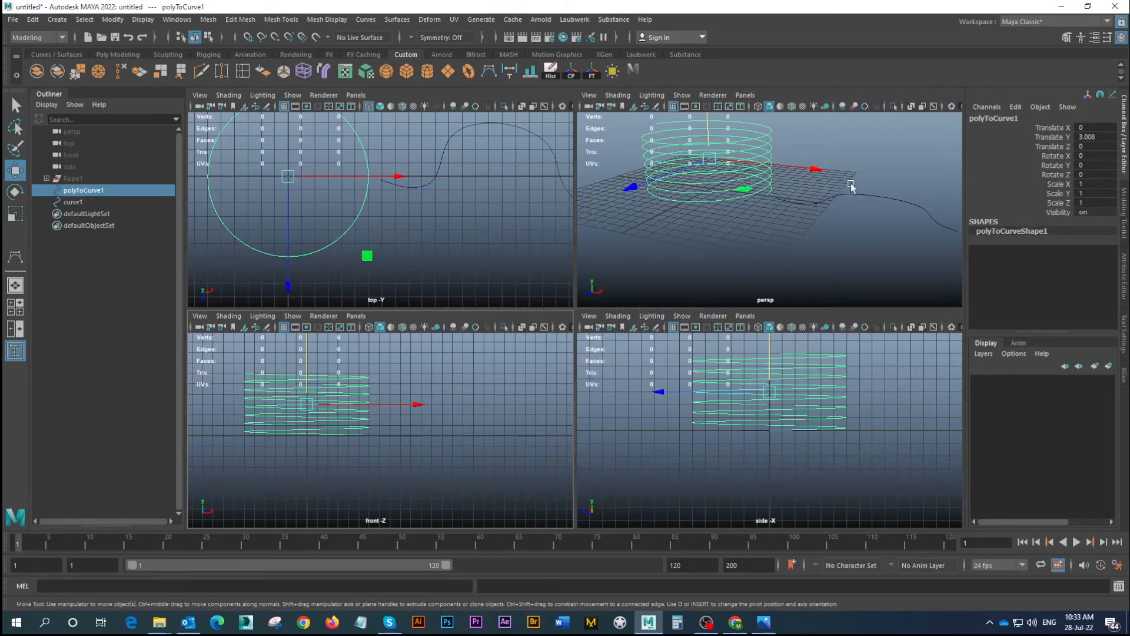
left_click(872, 187, "shift")
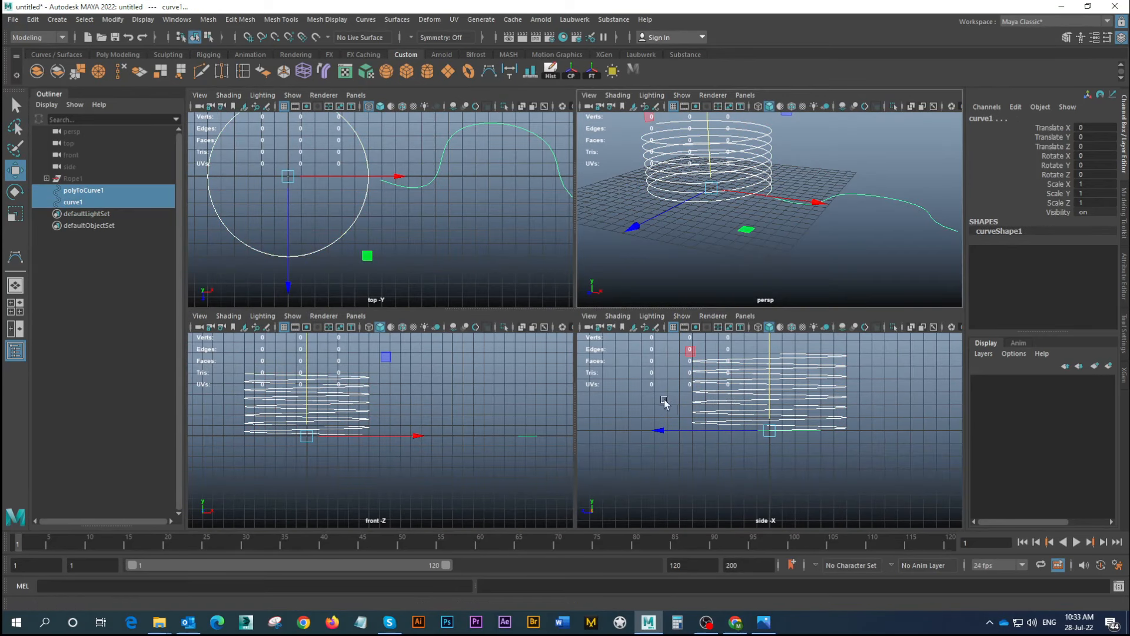
key("space")
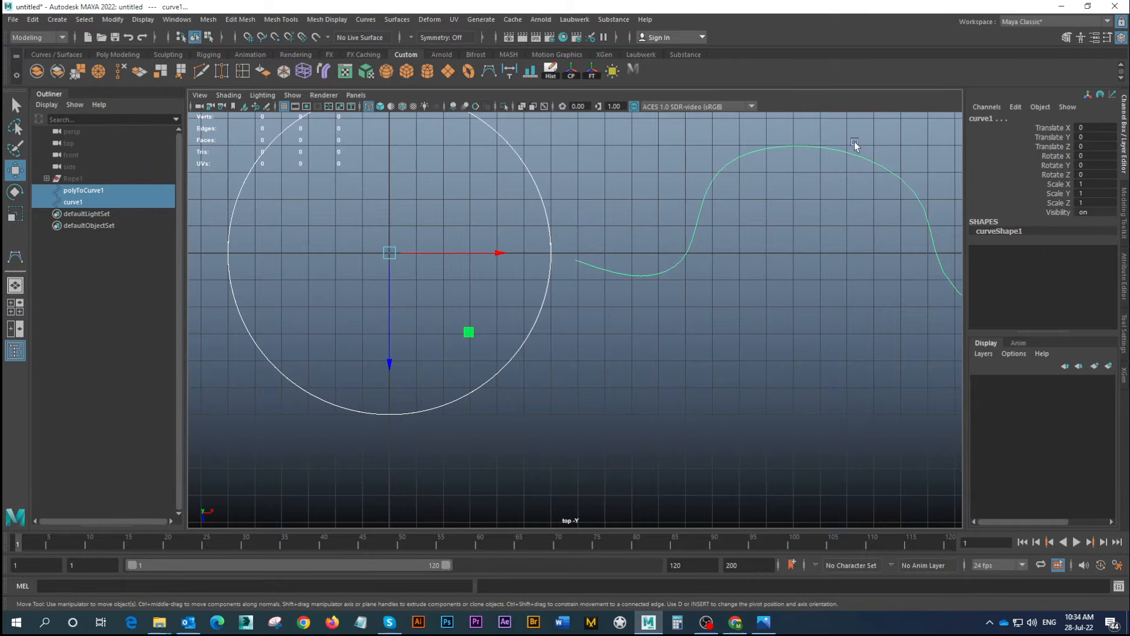
key("space")
key("space")
left_click_drag(627, 323, 560, 286, "alt")
right_click_drag(561, 286, 683, 308, "alt")
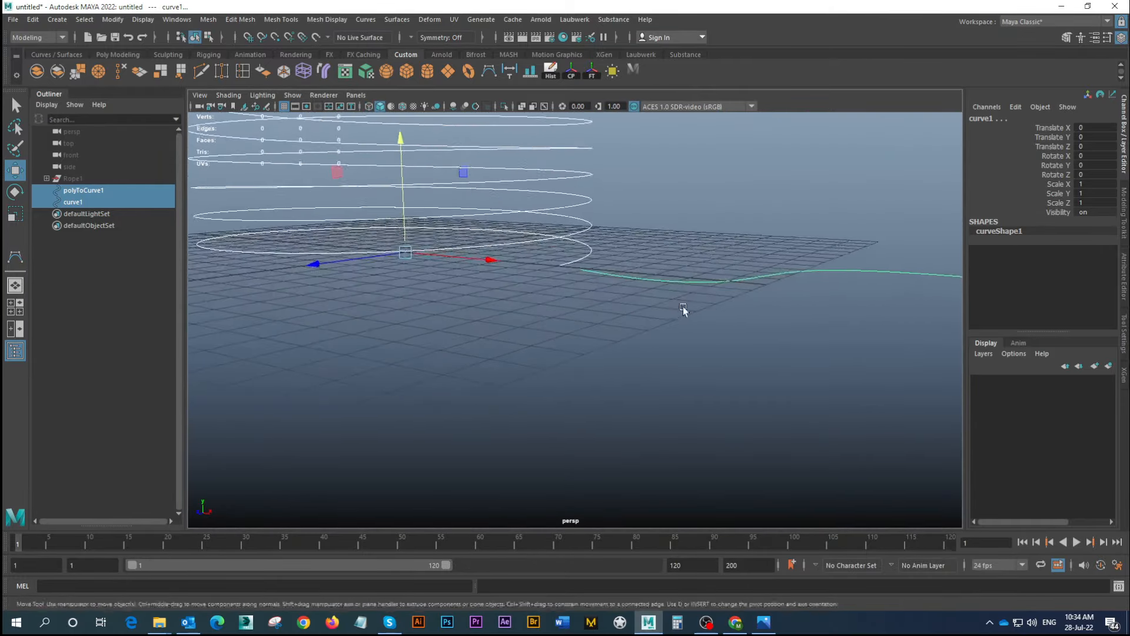
left_click_drag(683, 308, 724, 305, "alt")
right_click_drag(724, 305, 599, 299, "alt")
mouse_move(599, 299)
left_mouse_down("alt")
mouse_move(641, 330)
mouse_move(611, 315)
left_mouse_up("alt")
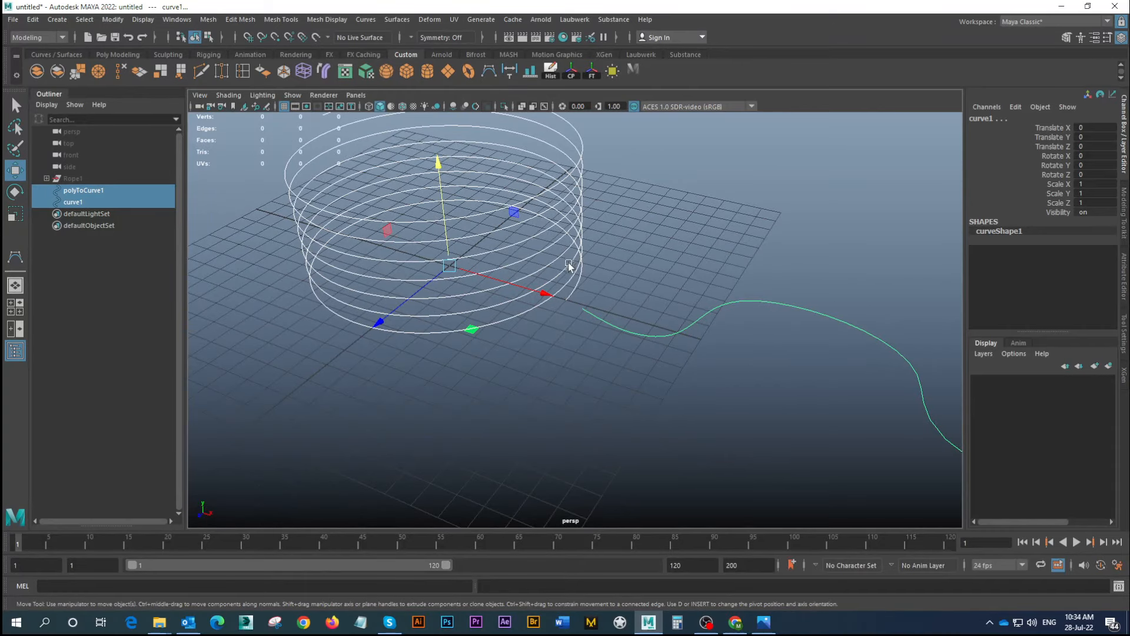
left_click_drag(602, 337, 623, 326, "alt")
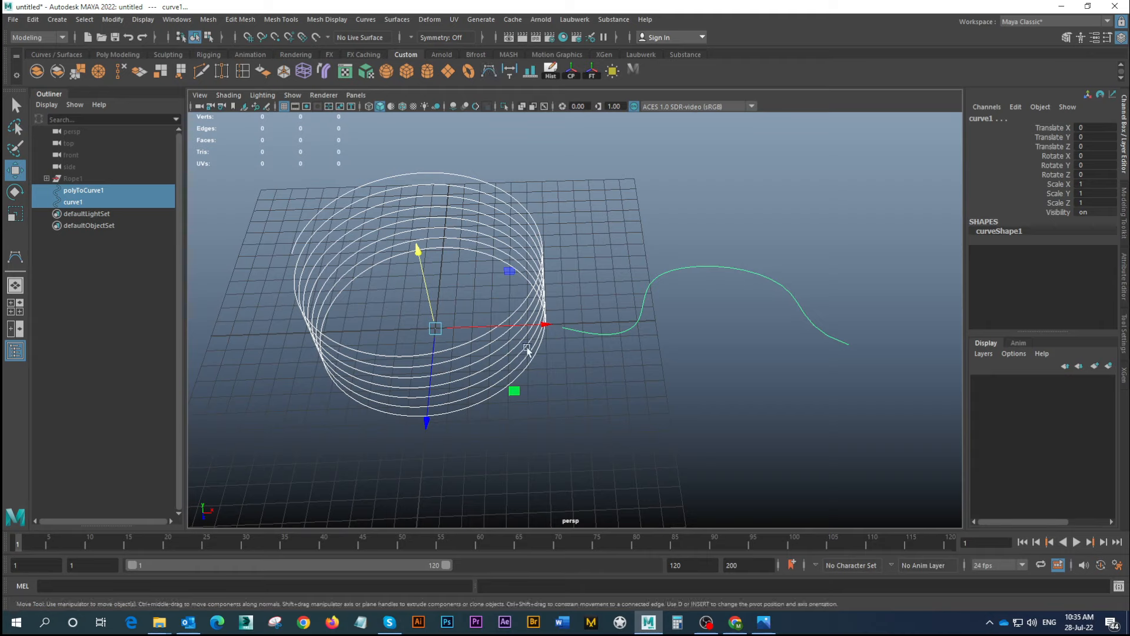
Attach the spiral curve and the wavy curve into one continuous curve with the Attach command
left_click_drag(527, 369, 563, 297, "alt")
left_click_drag(502, 252, 511, 260, "alt")
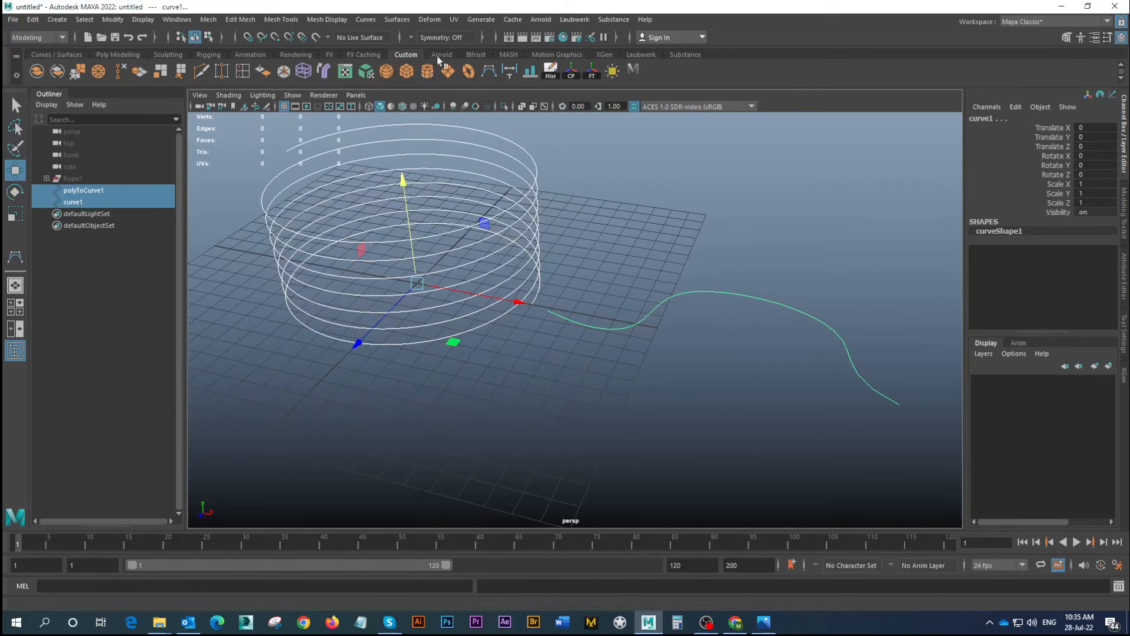
left_click(364, 21)
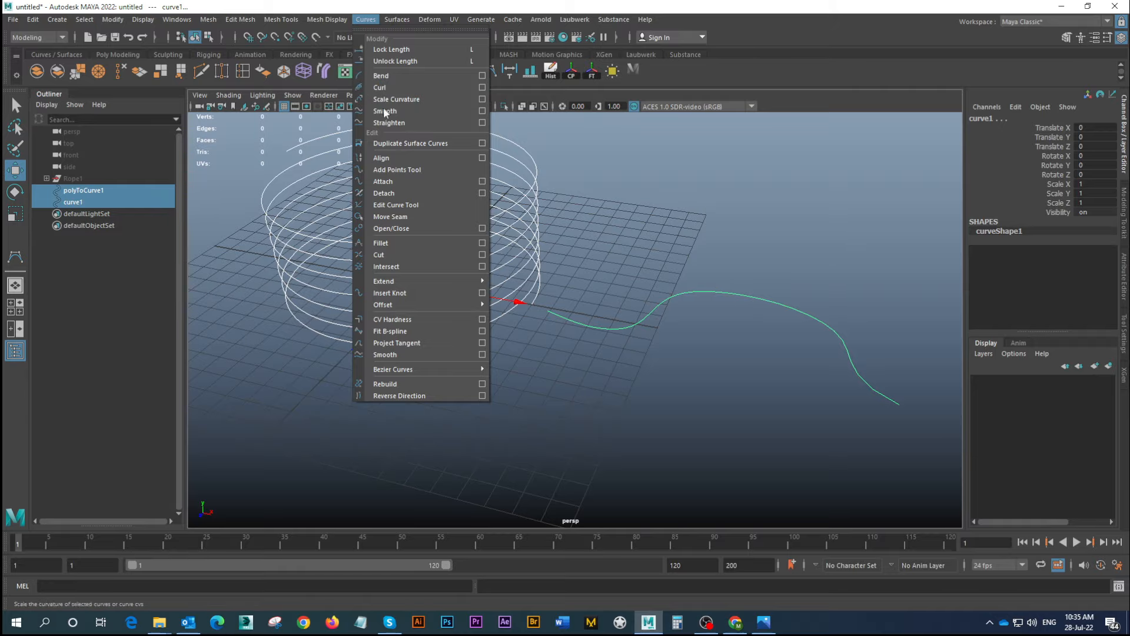
left_click(393, 181)
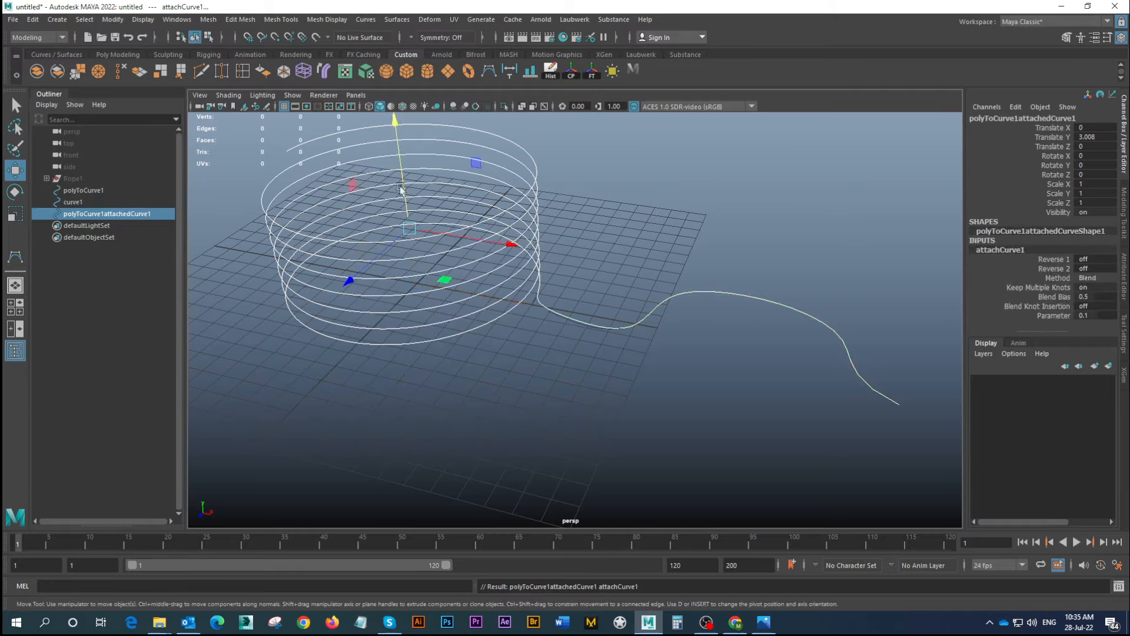
Delete the original spiral curve and the original wavy curve, keeping only the attached curve
left_click_drag(600, 334, 577, 320, "alt")
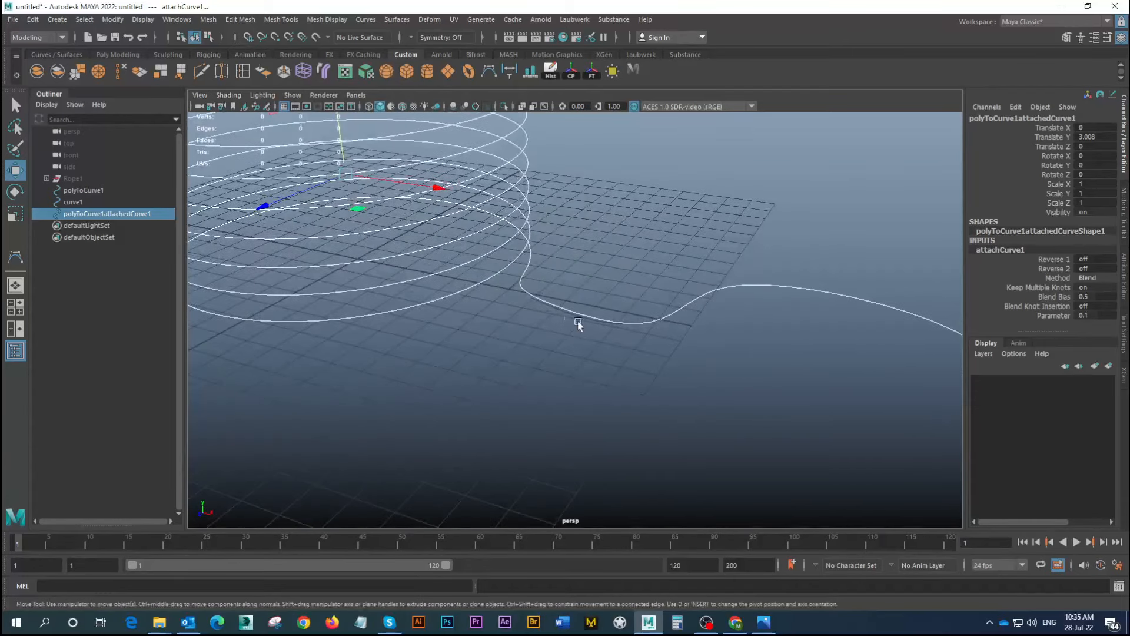
left_click(519, 285)
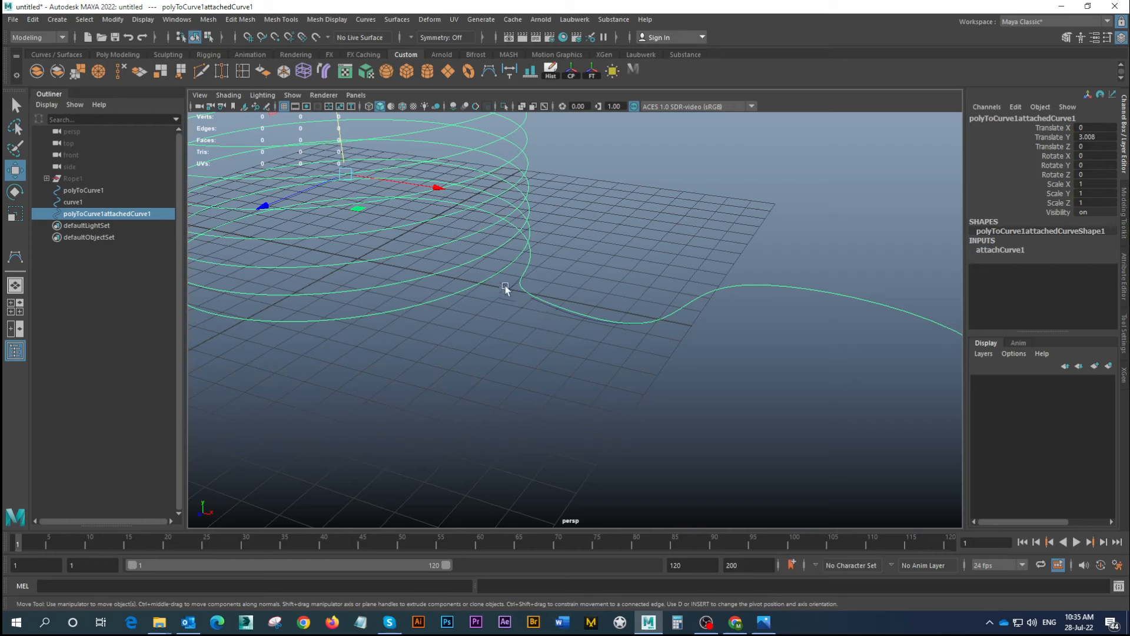
left_click(511, 287)
key("Delete")
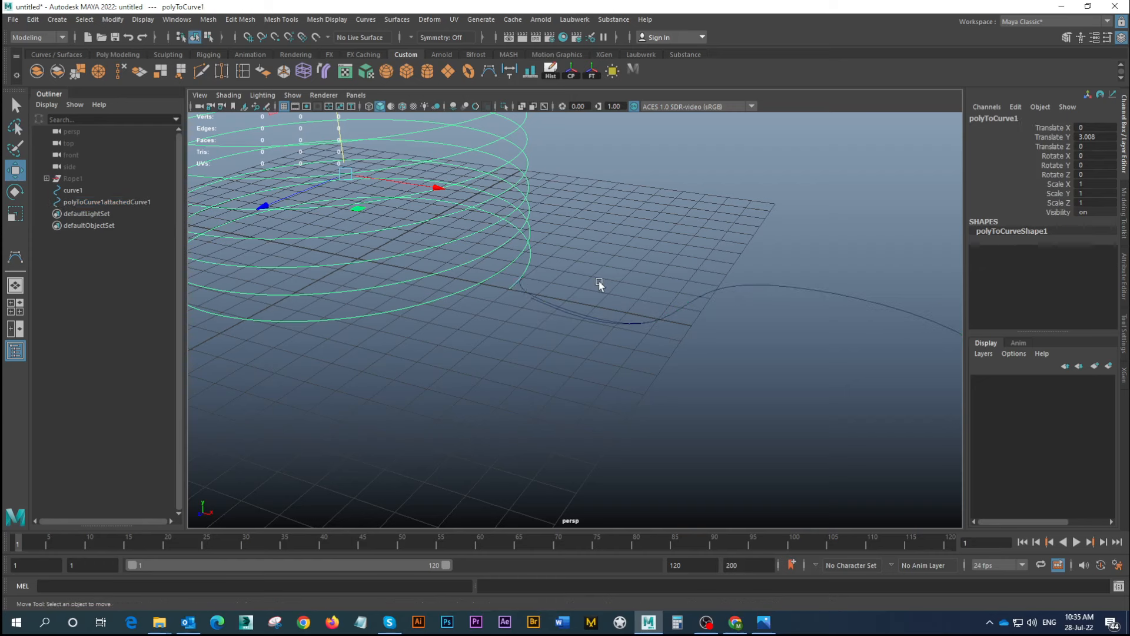
left_click(550, 304)
key("Delete")
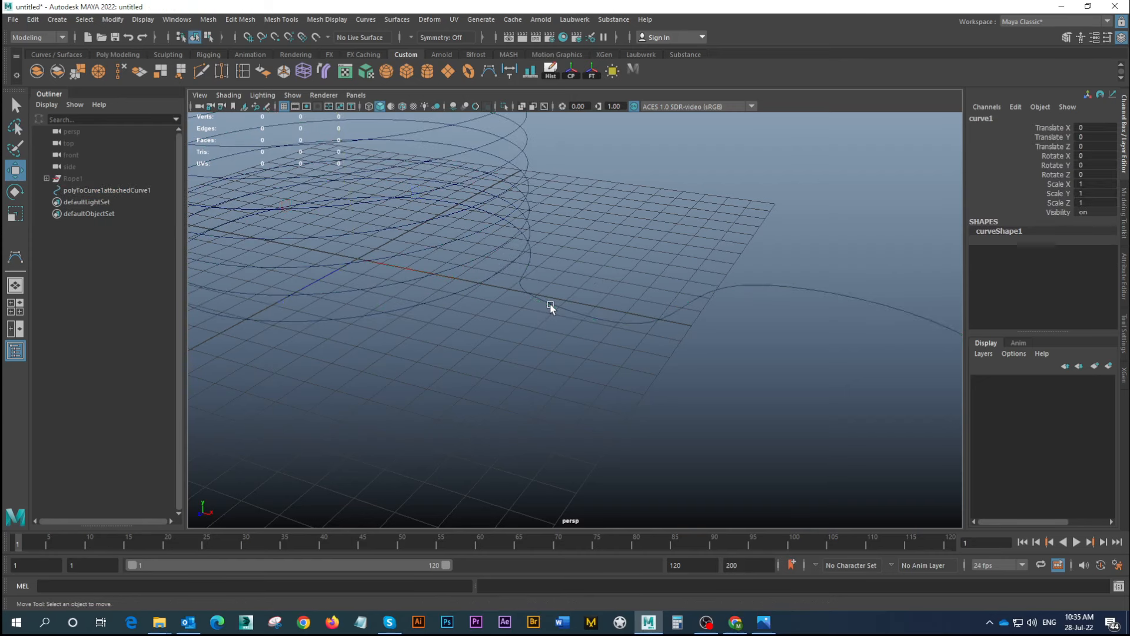
Lower the attached curve to a Translate Y of -2.796 in the front view
right_click_drag(550, 307, 478, 250, "alt")
left_click_drag(478, 250, 382, 270, "alt")
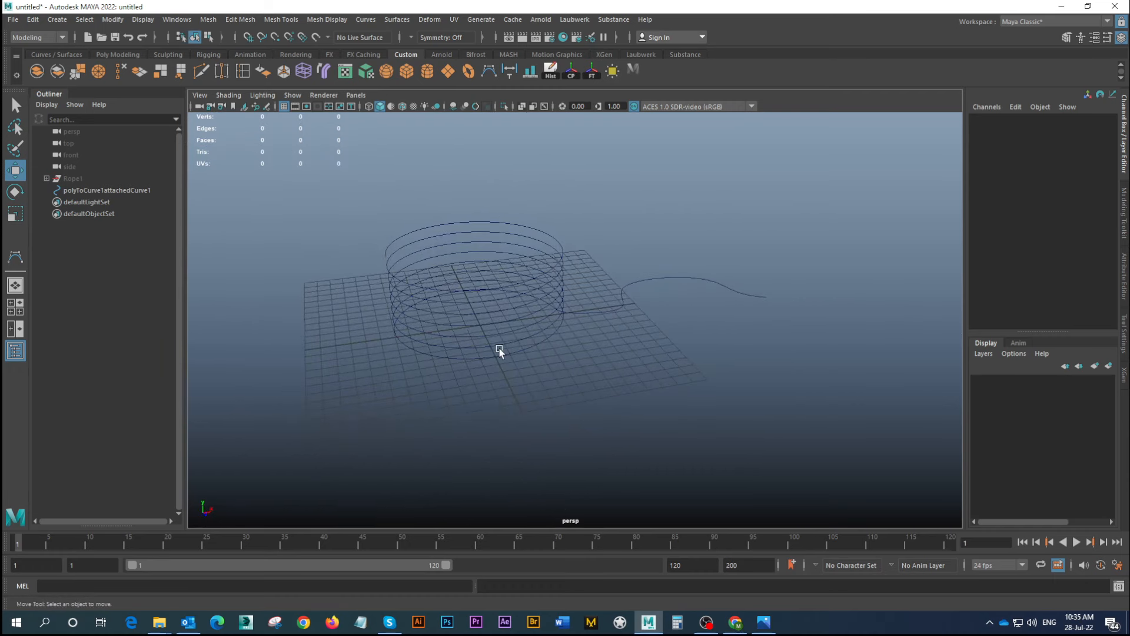
key("space")
key("space")
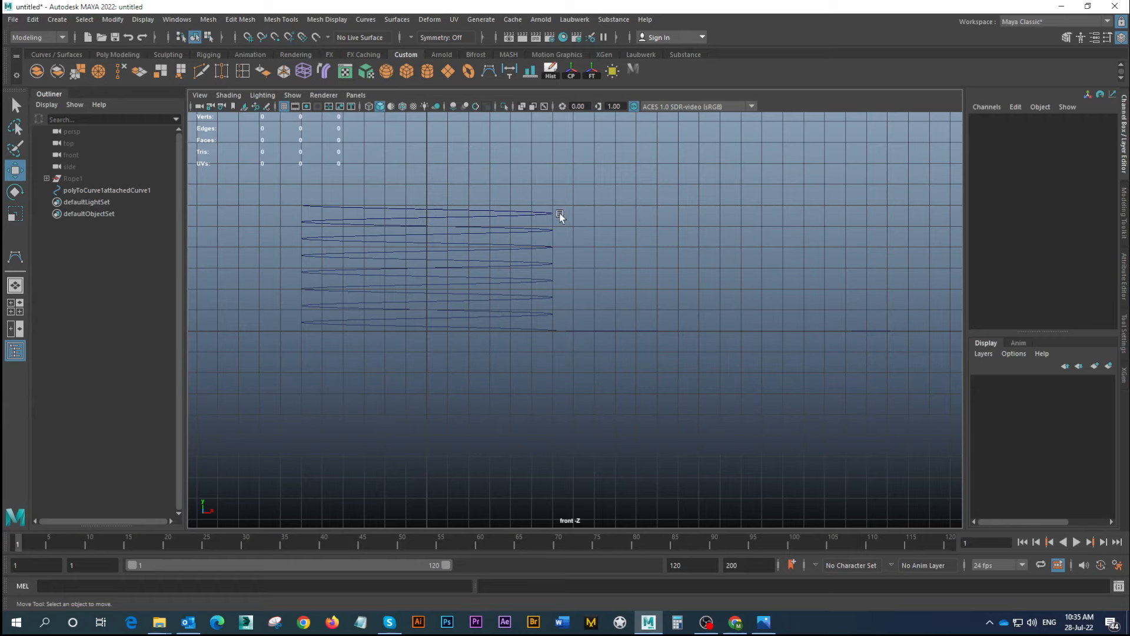
left_click(455, 206)
left_click_drag(429, 153, 447, 278)
middle_click_drag(446, 292, 454, 231, "alt")
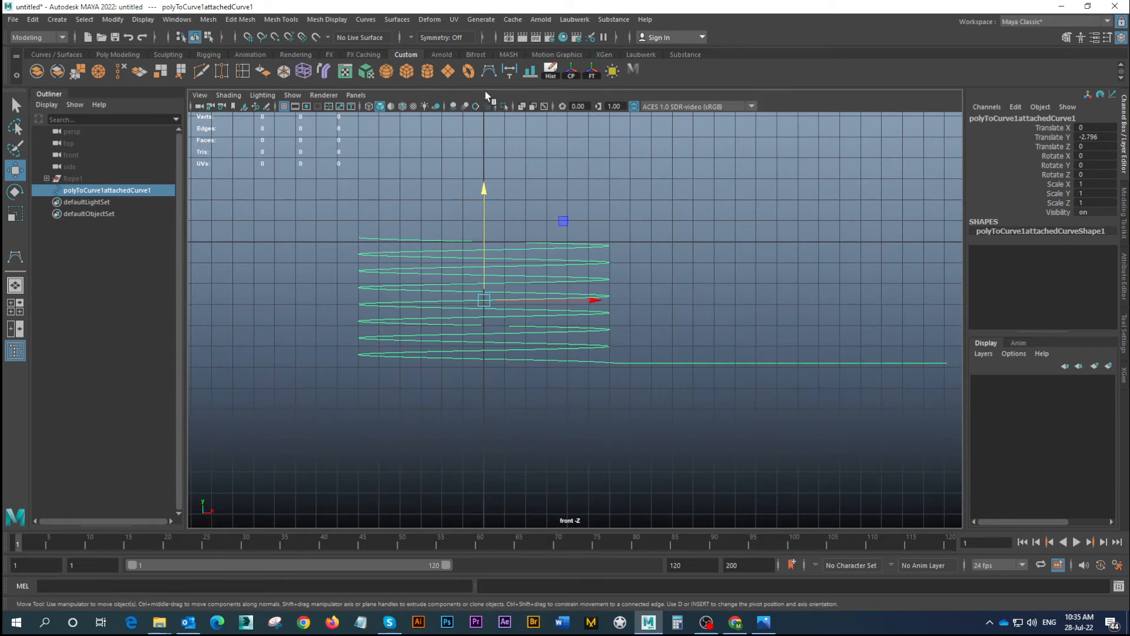
Draw a wavy CV curve in the front view, starting near the coil's upper end and descending across it toward the lower right
left_click(480, 74)
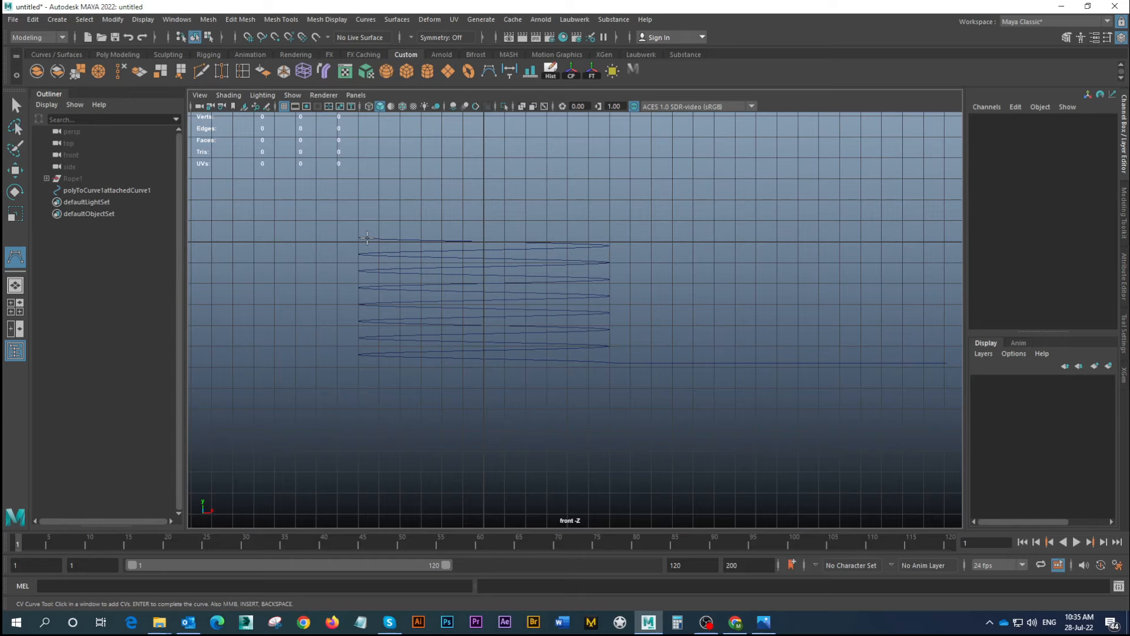
left_click(375, 237)
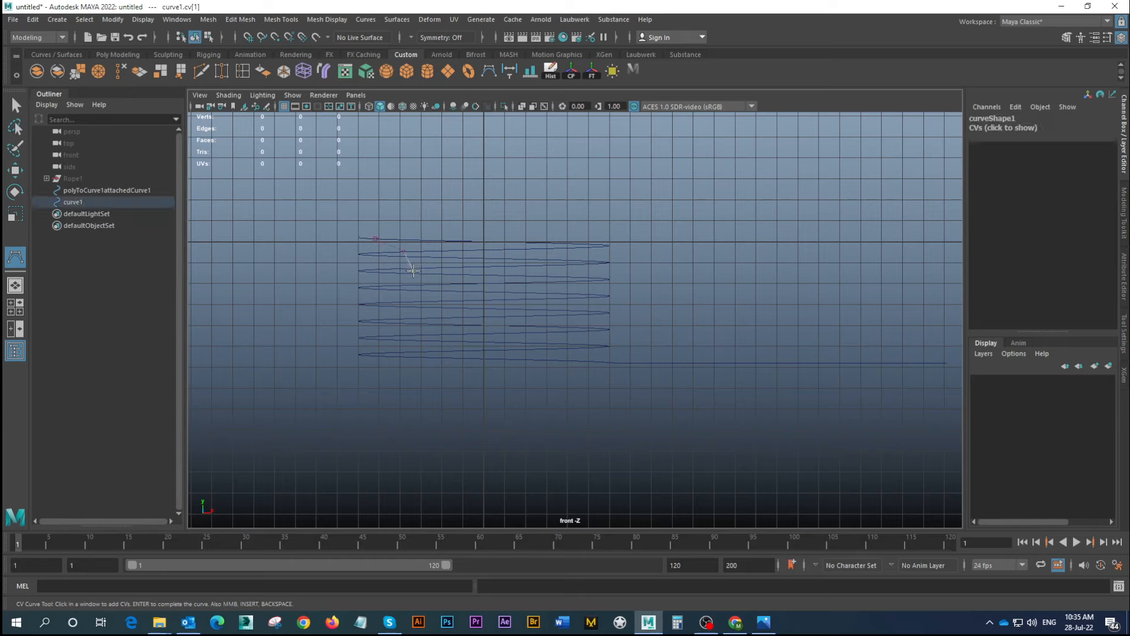
left_click(413, 270)
left_click(420, 290)
left_click(431, 326)
left_click(570, 359)
key("w")
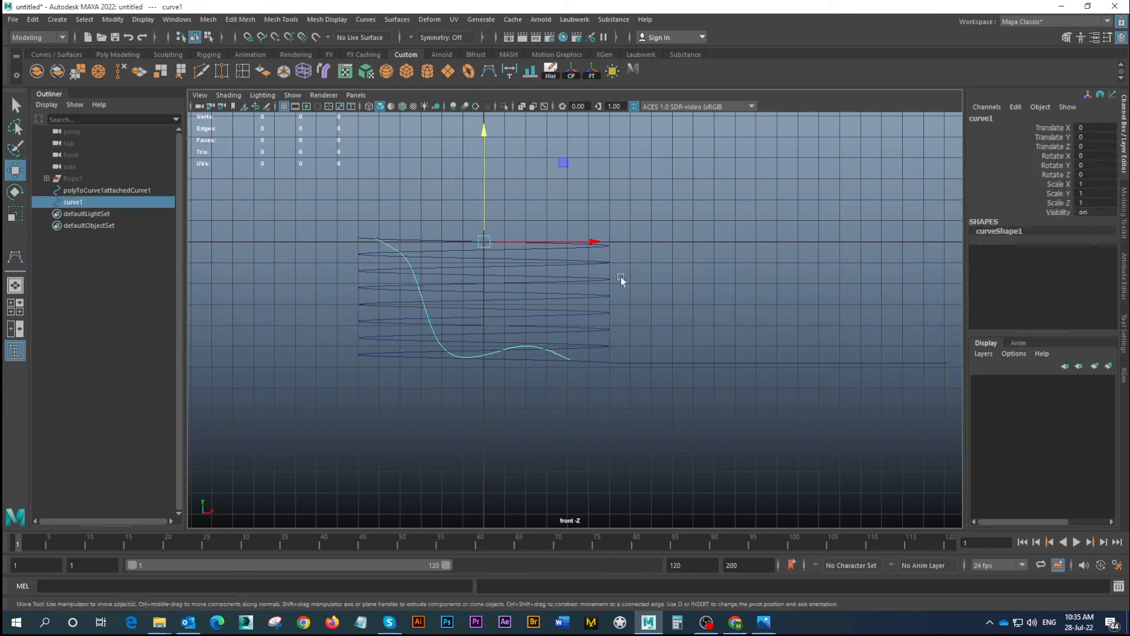
Select the attached curve along with the new wavy curve and raise both together, bringing the new curve to Translate Y 6.844
key("space")
key("space")
left_click_drag(598, 273, 412, 317, "alt")
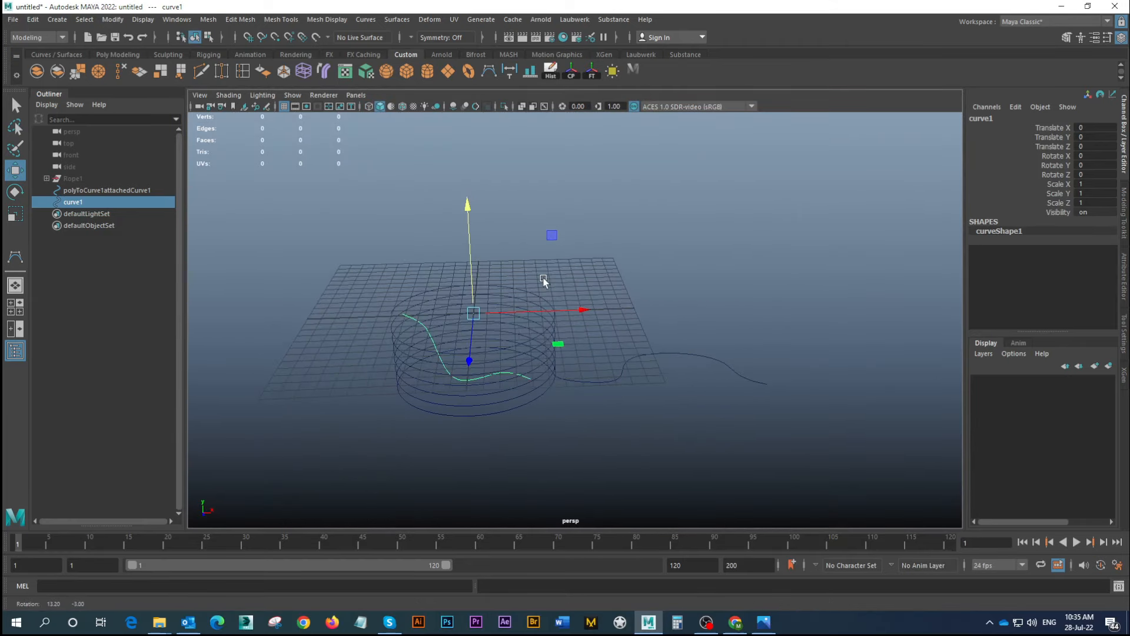
left_click(405, 325, "shift")
left_click_drag(467, 206, 482, 107)
middle_click_drag(490, 281, 511, 319, "alt")
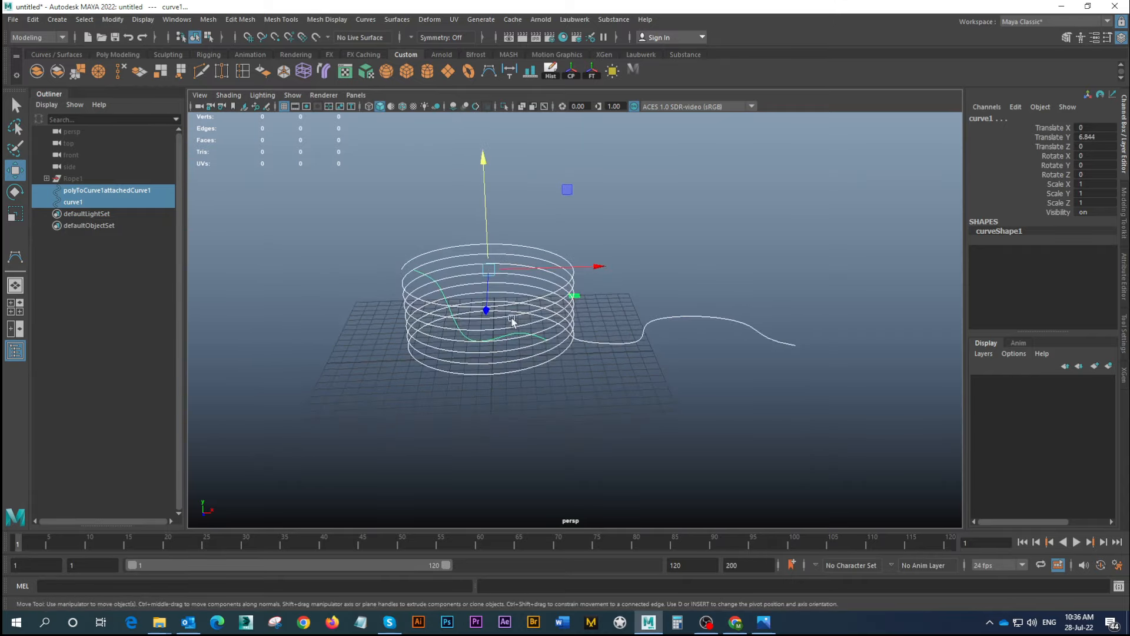
Examine both ends of the coil curve from several angles and compare the shape with the rope reference image 1Ready.jpg
left_click_drag(512, 320, 402, 320, "alt")
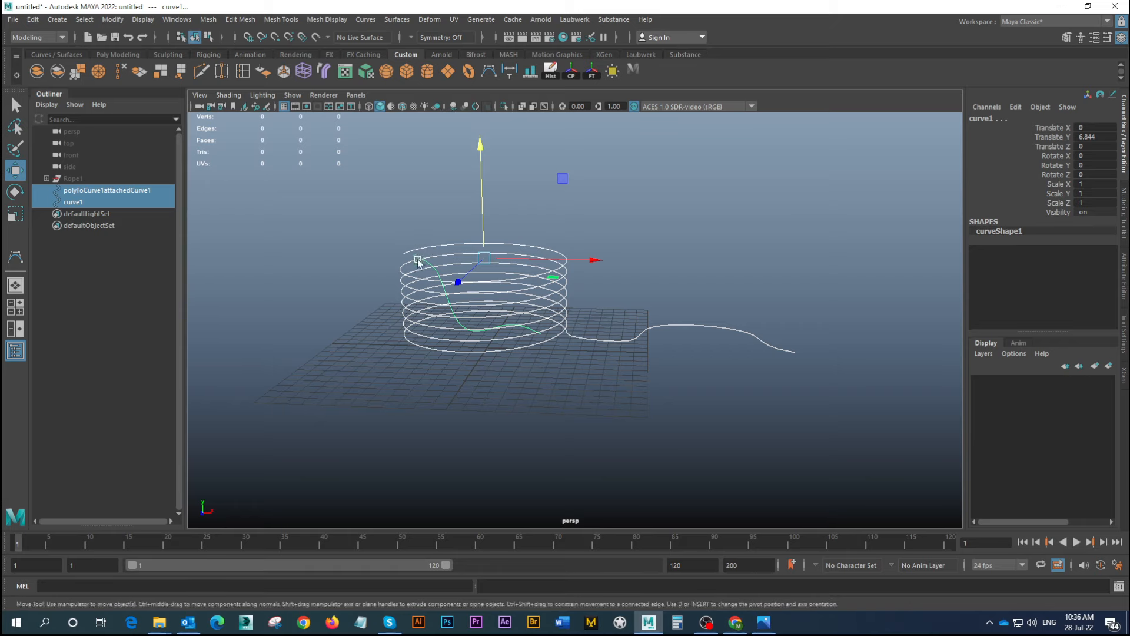
left_click_drag(495, 349, 522, 298, "alt")
left_click(329, 275)
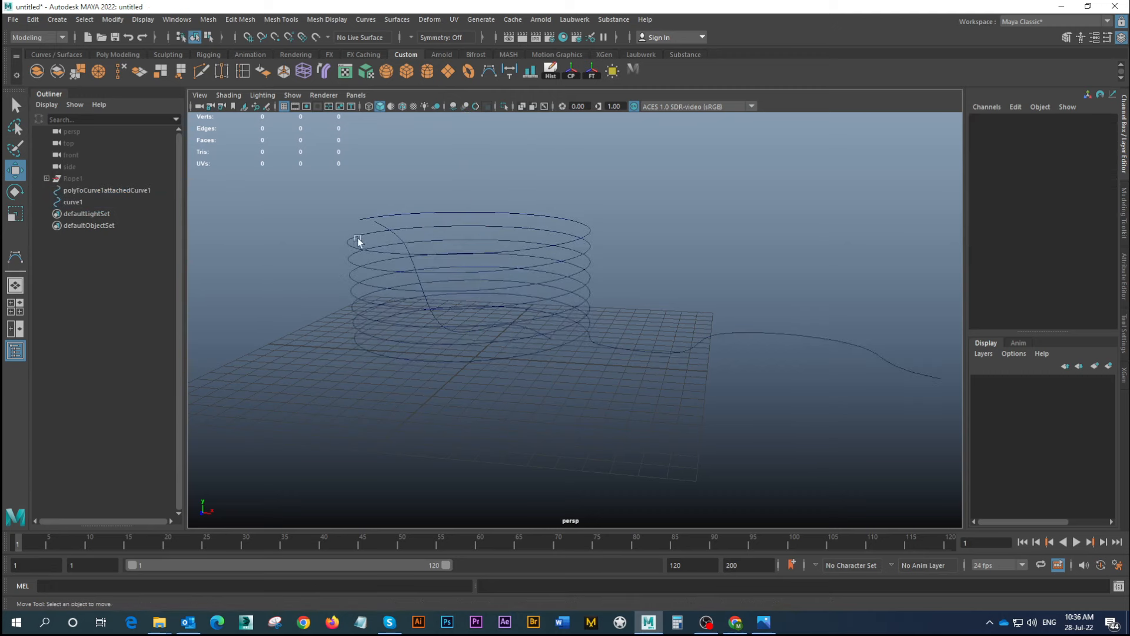
left_click(356, 268)
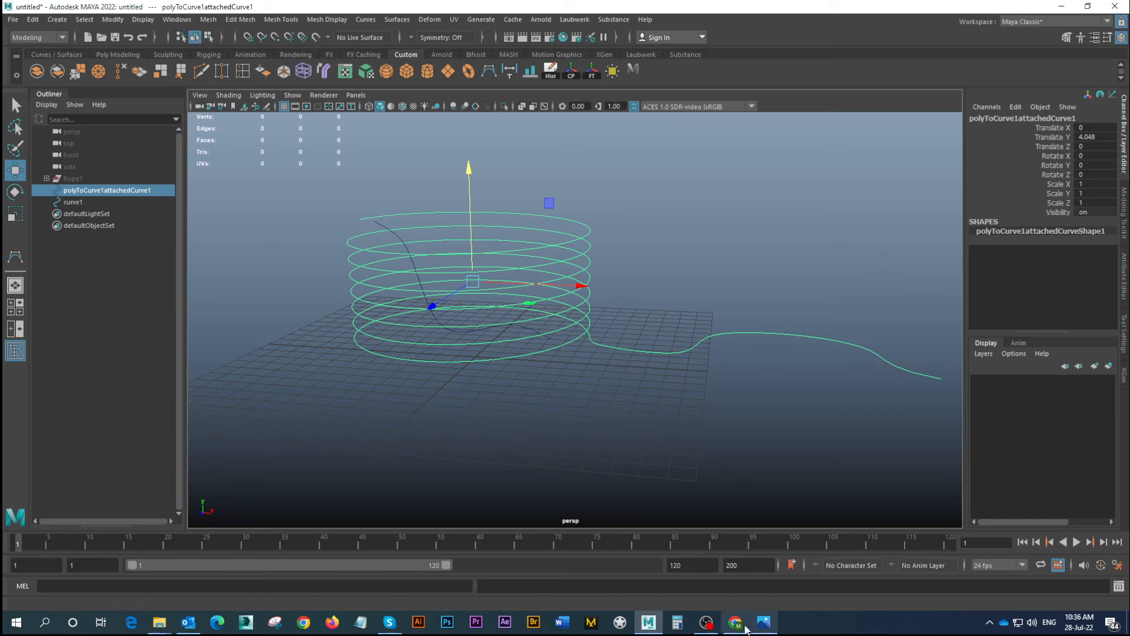
left_click(764, 621)
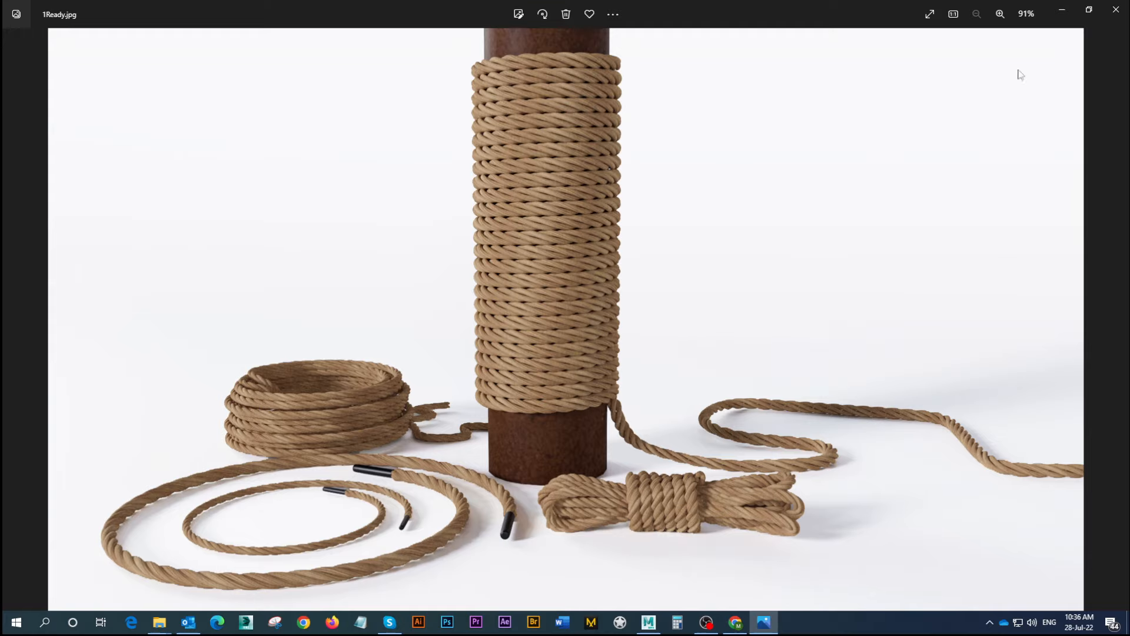
left_click(1061, 10)
left_click_drag(675, 290, 528, 288, "alt")
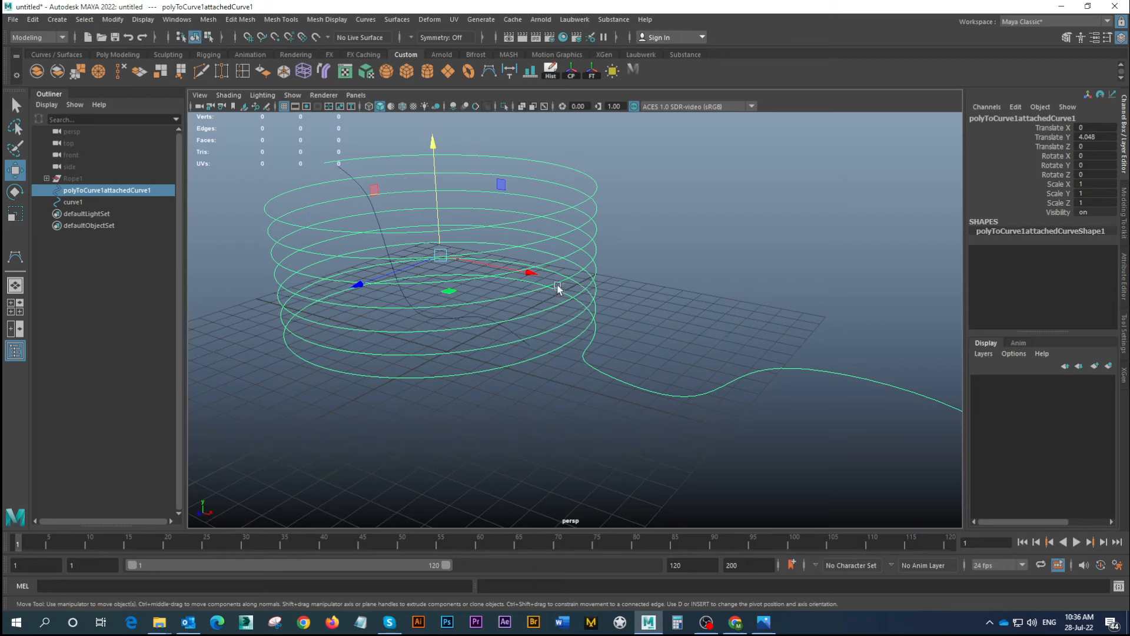
left_click_drag(557, 289, 519, 279, "alt")
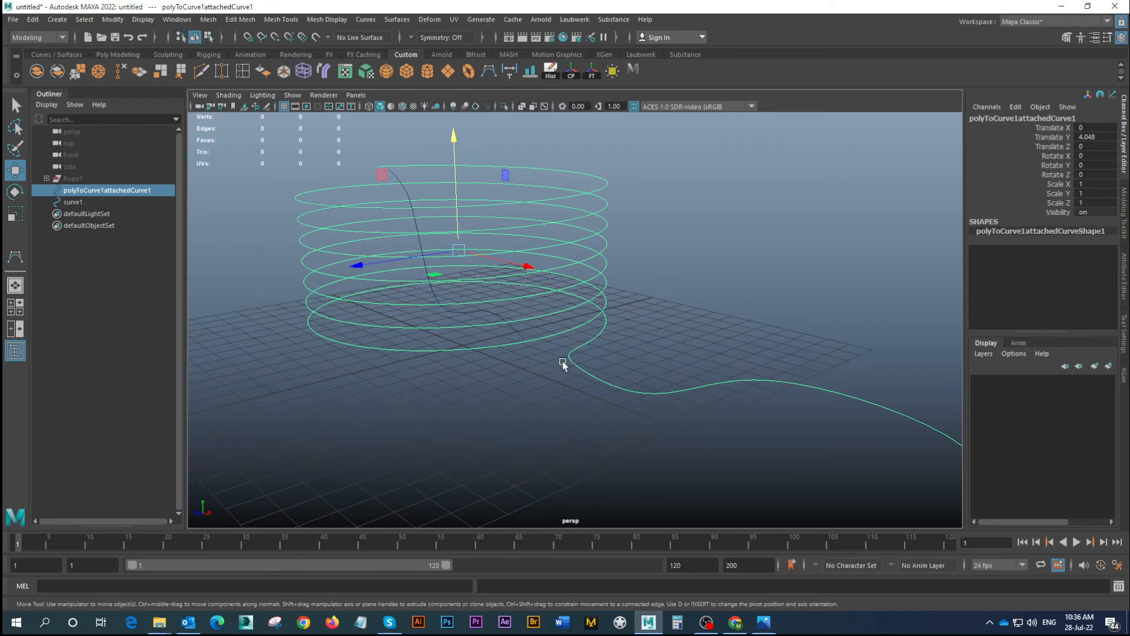
right_click_drag(563, 364, 612, 335, "alt")
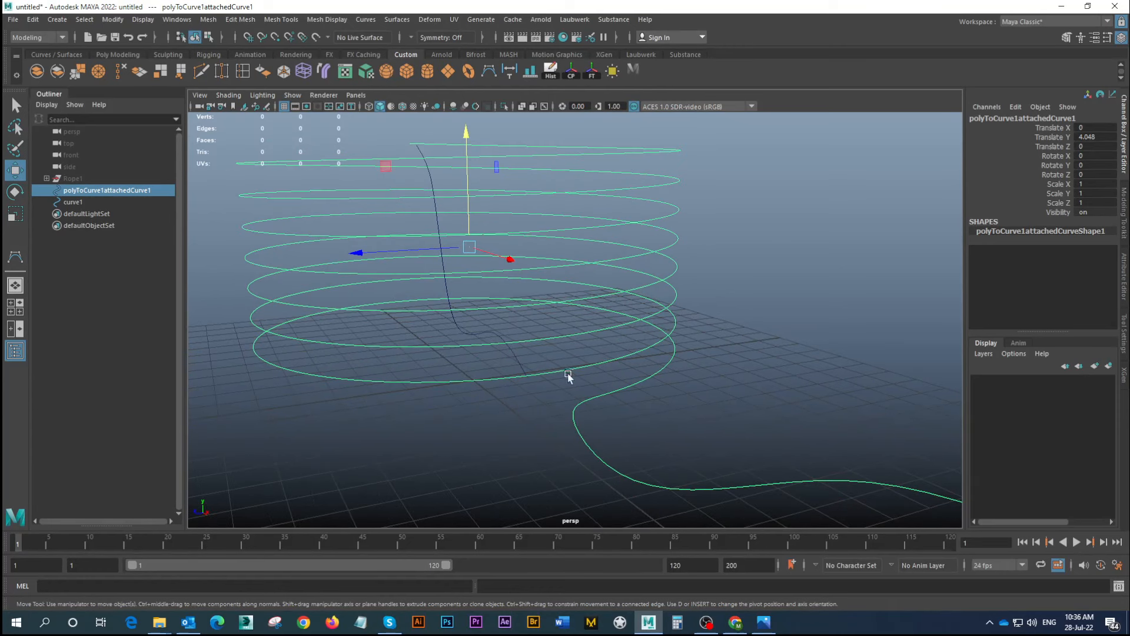
left_click_drag(554, 321, 592, 317, "alt")
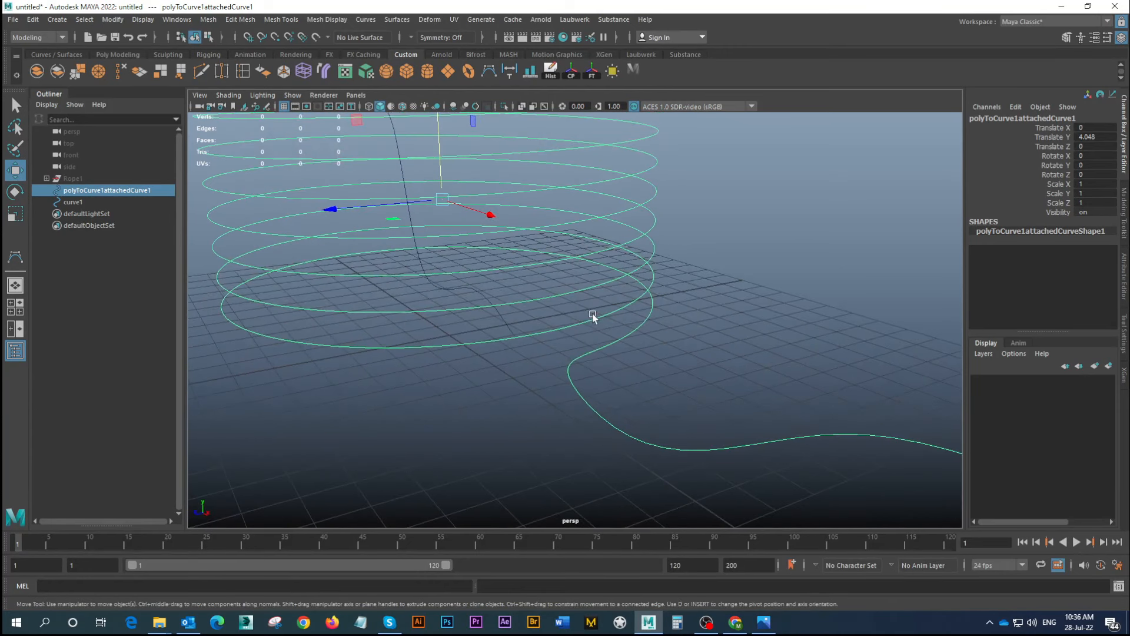
Detach the attached curve at a curve point where the spiral bends into the wavy tail, and select the separated tail to check it
right_click(599, 348)
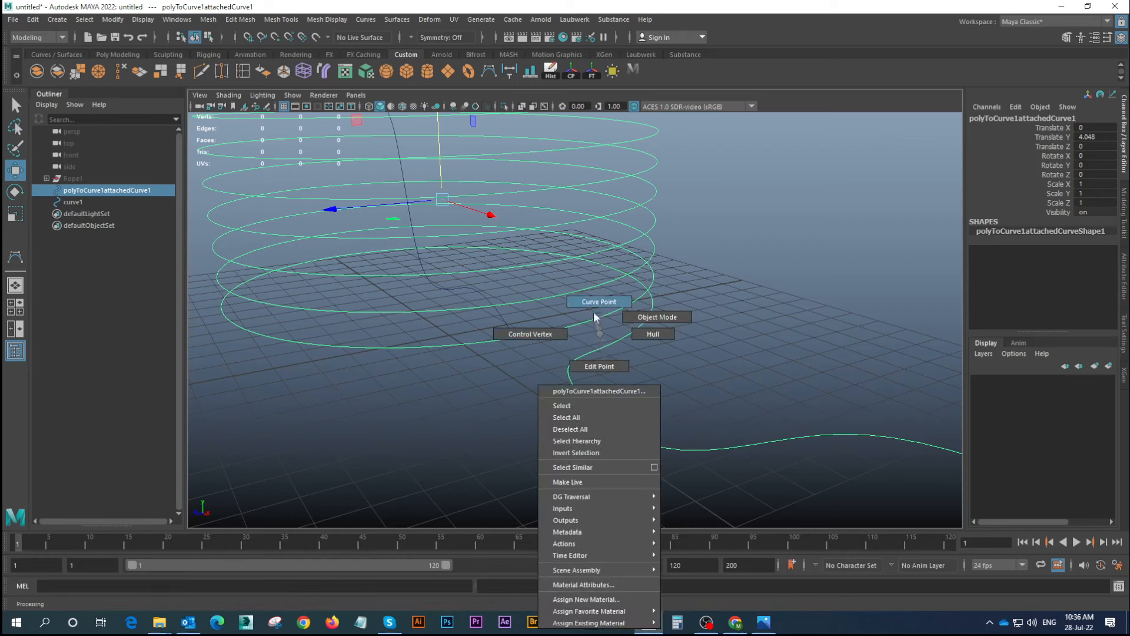
left_click(587, 359)
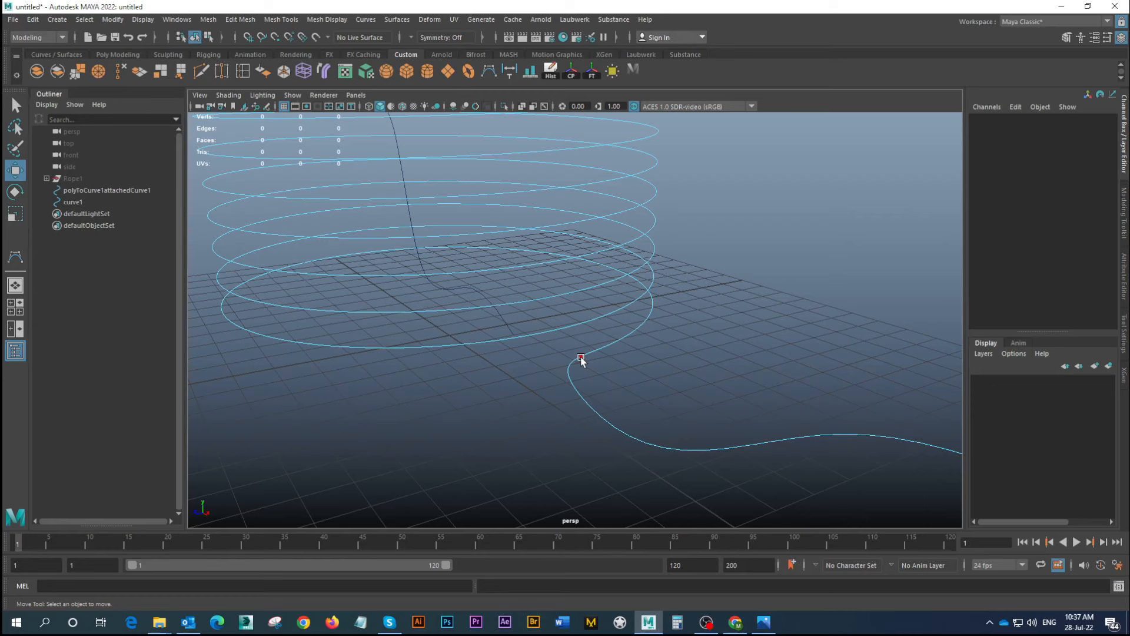
left_click(580, 358)
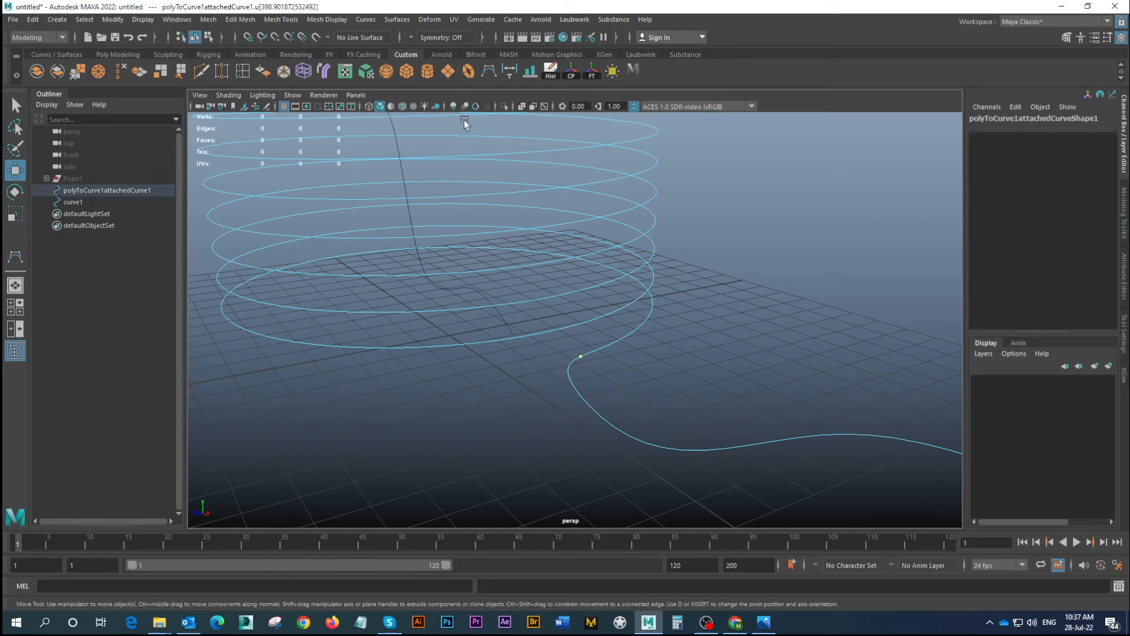
left_click(366, 20)
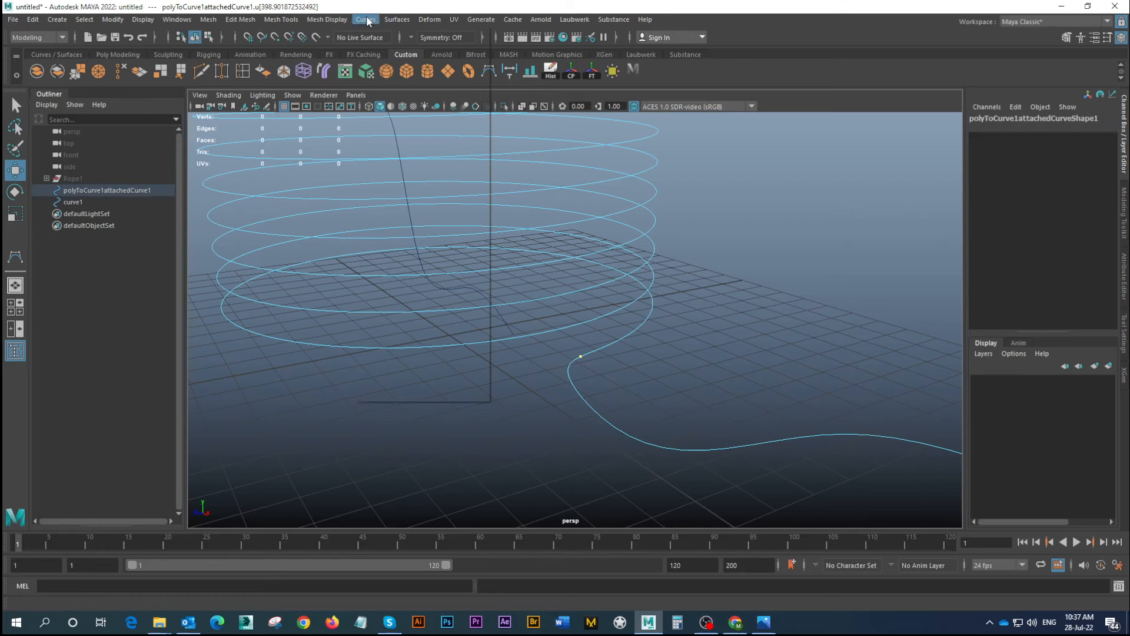
left_click(392, 195)
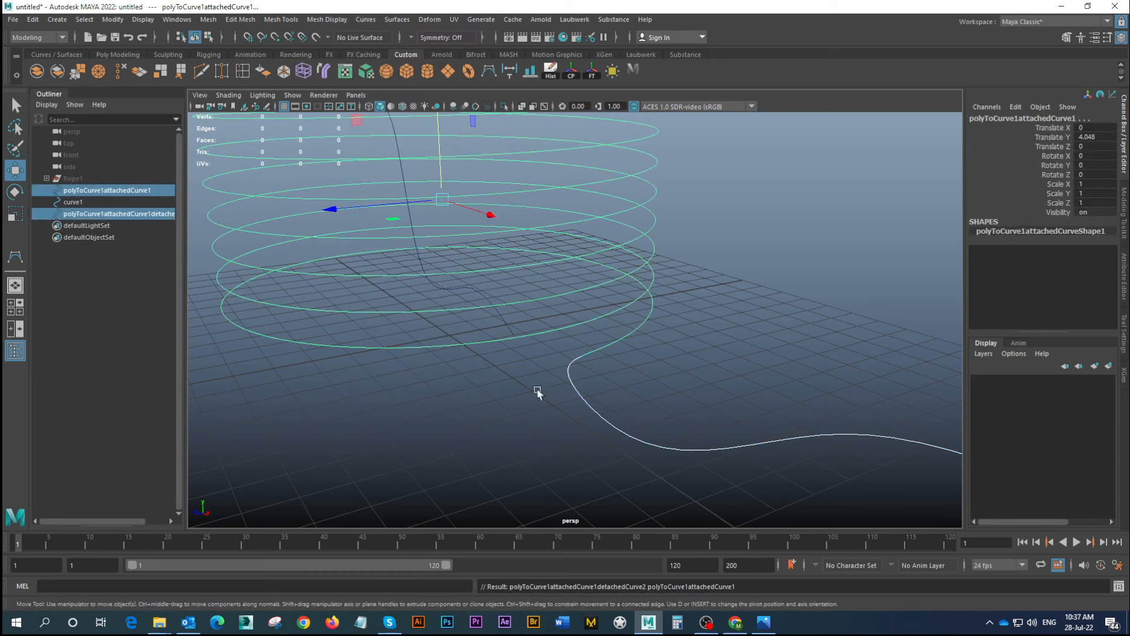
left_click(517, 421)
left_click_drag(612, 405, 581, 439)
scroll(565, 274, "down", 3)
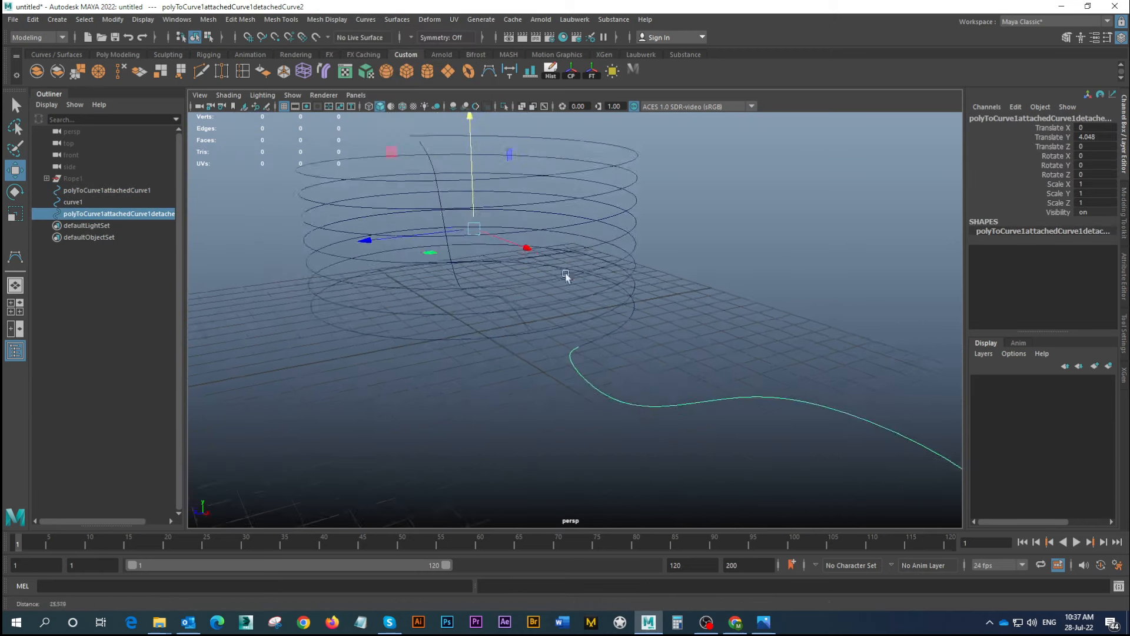
left_click_drag(566, 274, 590, 275, "alt")
Apply a lattice deformer to the detached spiral curve and set its T Divisions to 8
left_click(557, 195)
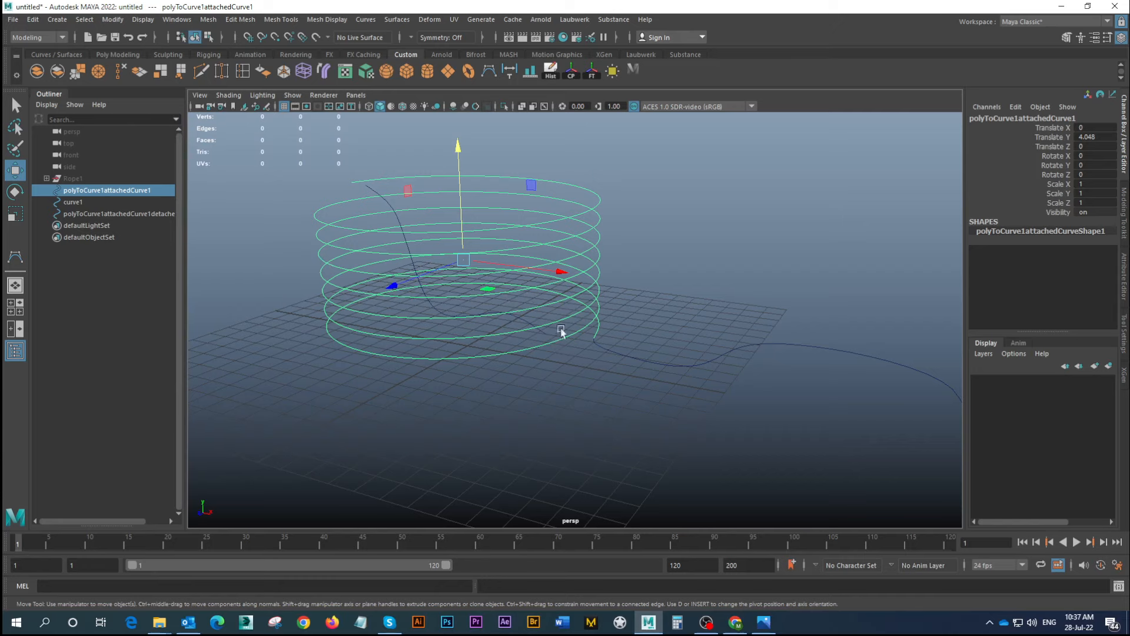
left_click_drag(493, 244, 549, 282, "alt")
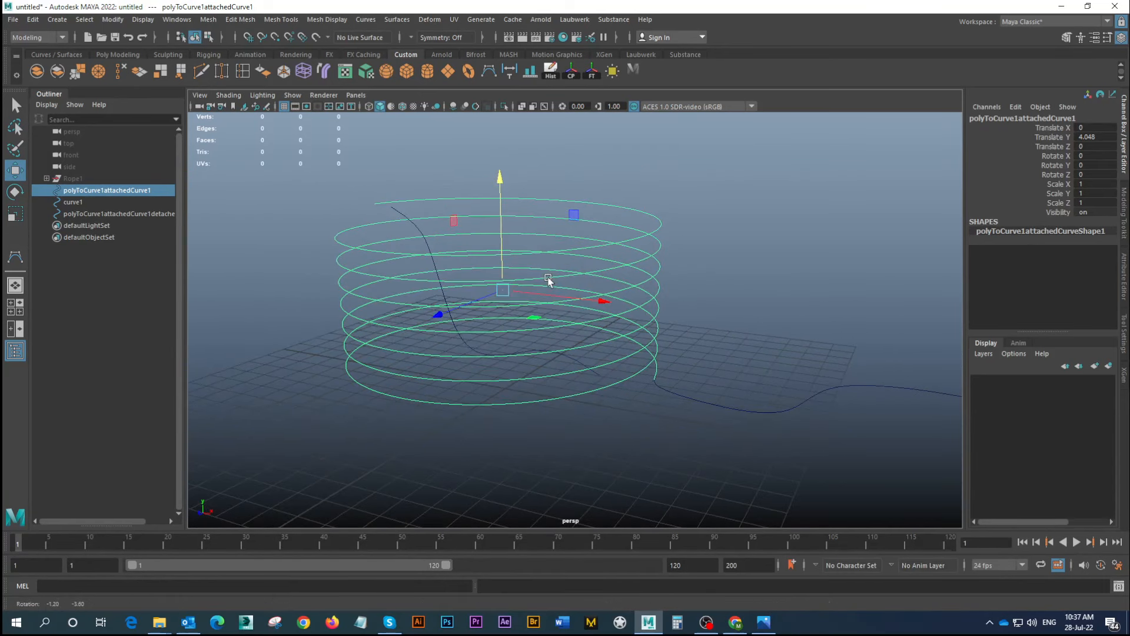
left_click(304, 71)
left_click_drag(520, 319, 574, 306, "alt")
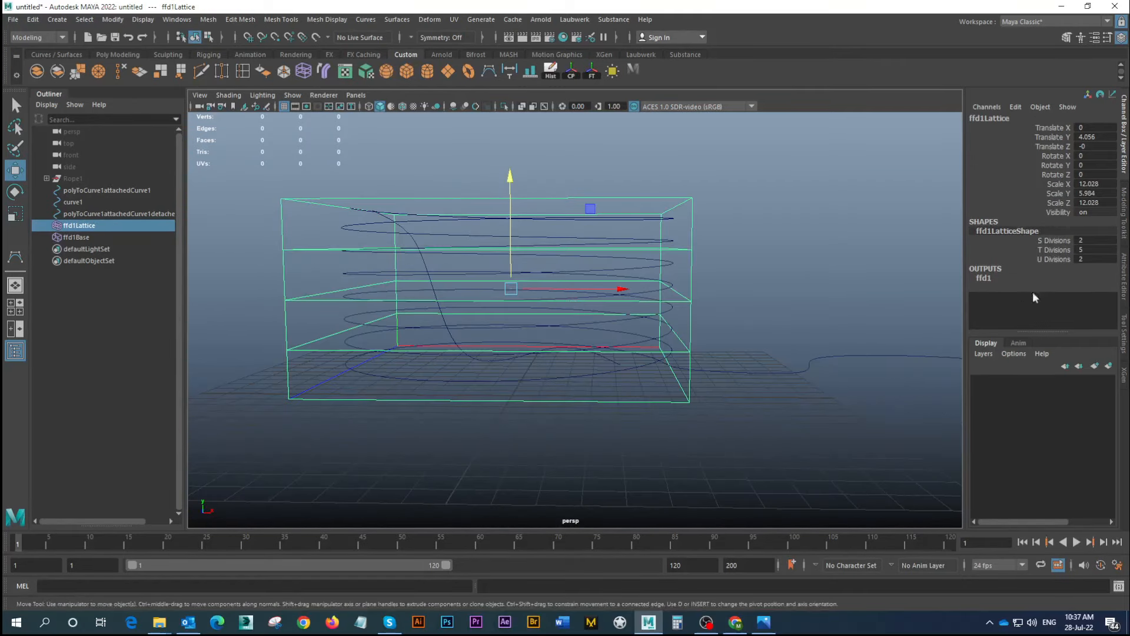
type("8")
key("Return")
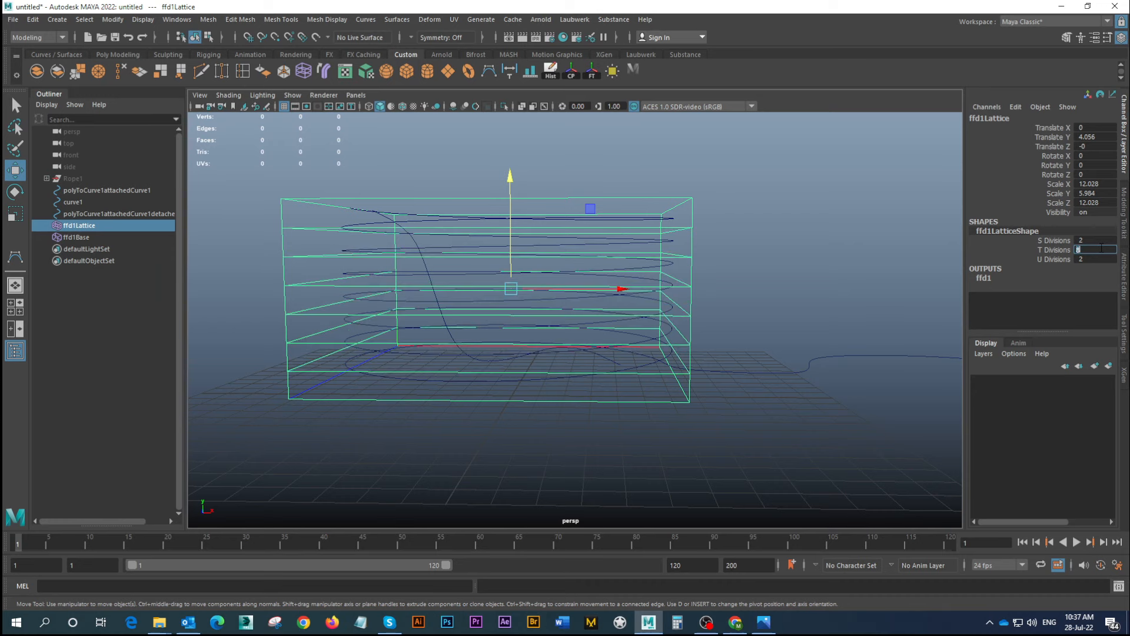
In the front view, select the second, fifth and seventh rows of lattice points from the bottom and scale them inward together
right_click_drag(297, 227, 291, 197)
key("space")
key("space")
right_click_drag(532, 412, 524, 270, "alt")
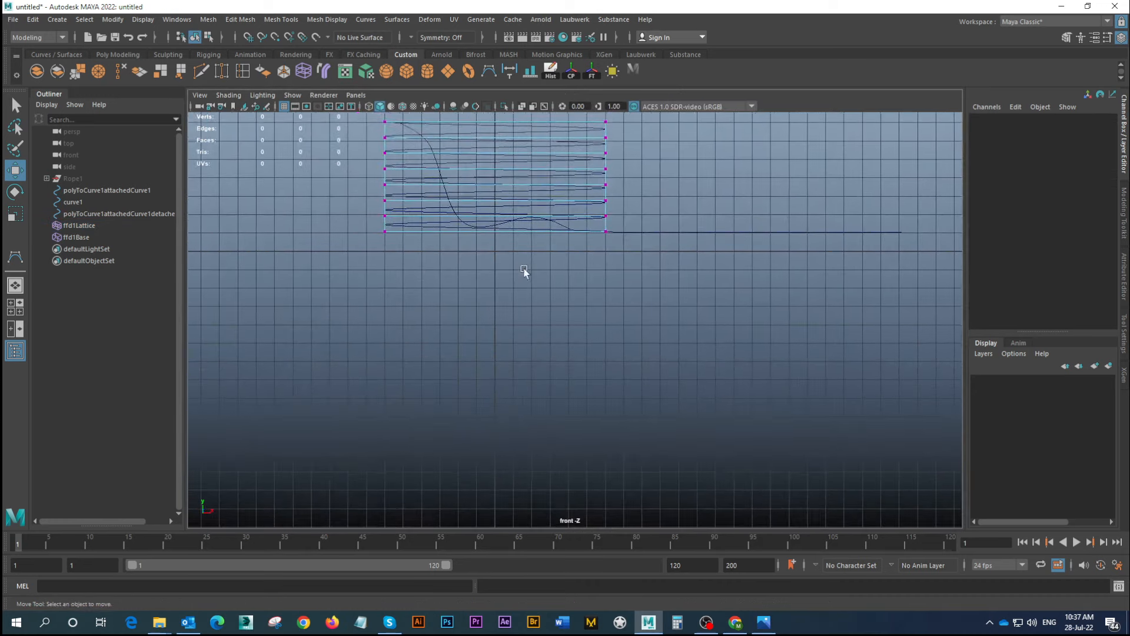
middle_click_drag(459, 179, 491, 338, "alt")
right_click_drag(433, 330, 520, 343, "alt")
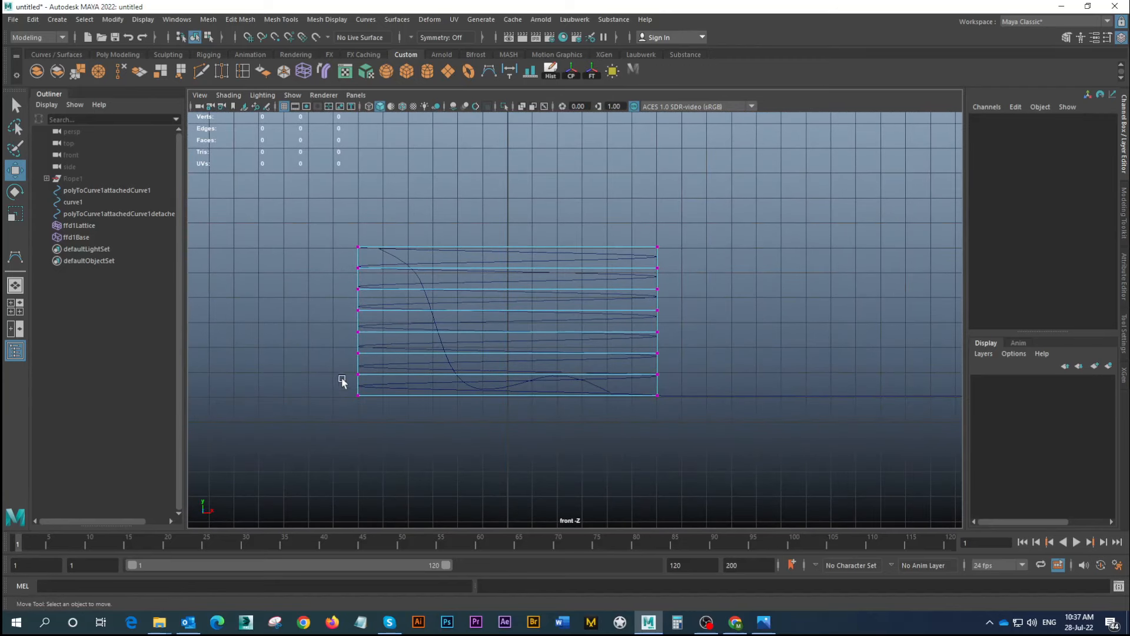
left_click_drag(356, 364, 679, 381)
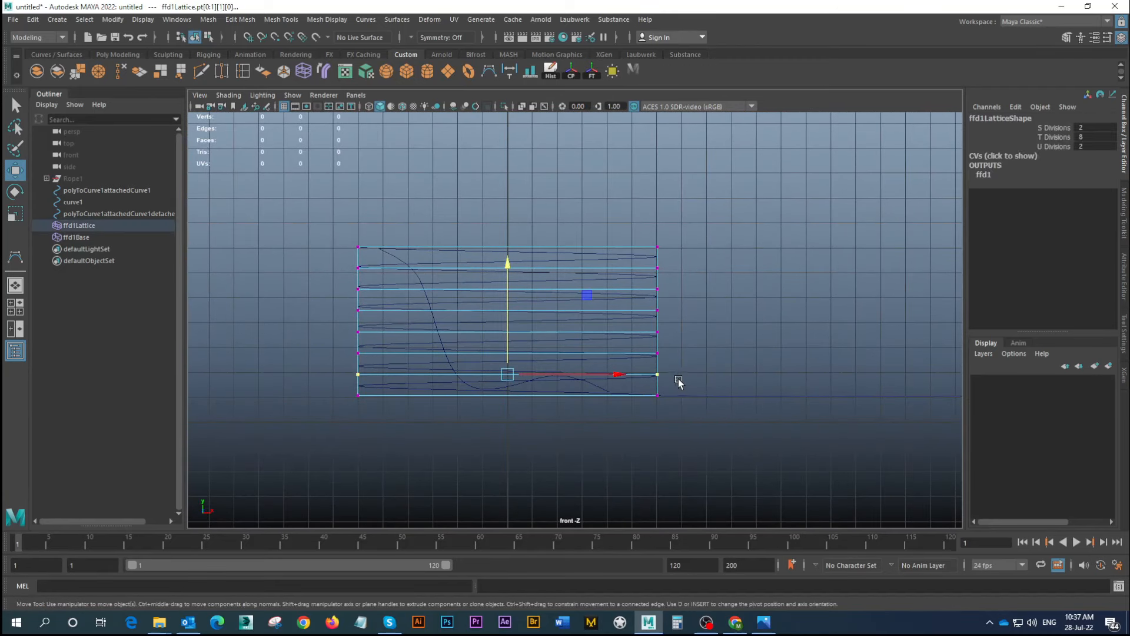
left_click_drag(342, 309, 682, 321, "shift")
left_click_drag(345, 268, 678, 285, "shift")
key("r")
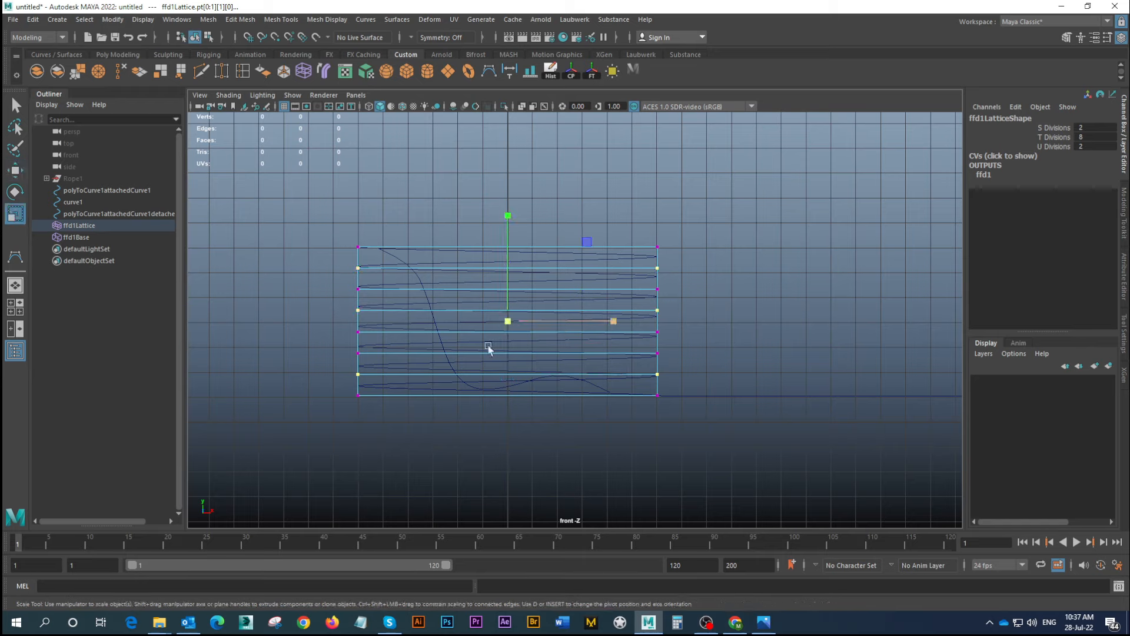
mouse_move(507, 321)
left_mouse_down()
mouse_move(470, 316)
mouse_move(499, 320)
left_mouse_up()
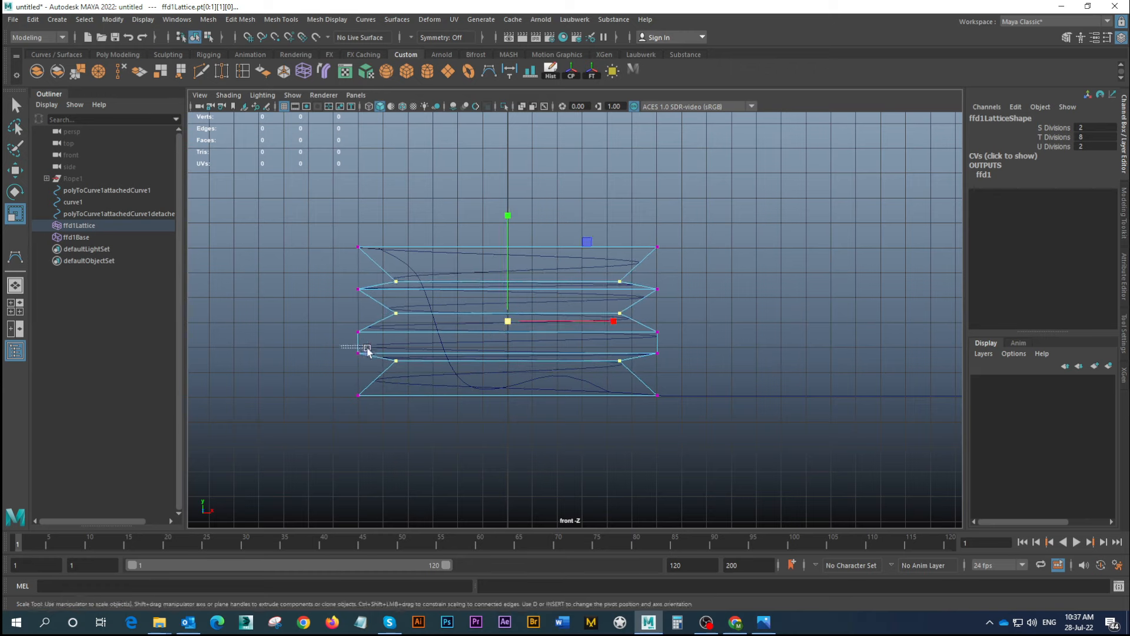
Scale the third row of lattice points from the bottom slightly inward and widen the bottom row
left_click_drag(342, 346, 676, 360)
left_click_drag(506, 351, 481, 349)
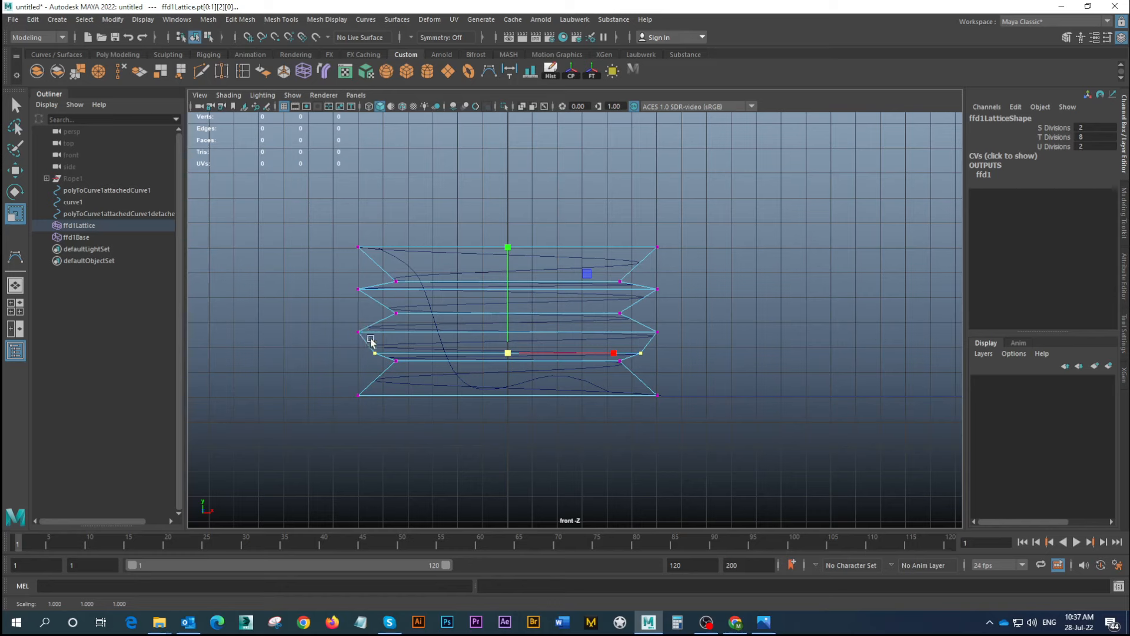
left_click_drag(335, 381, 677, 419)
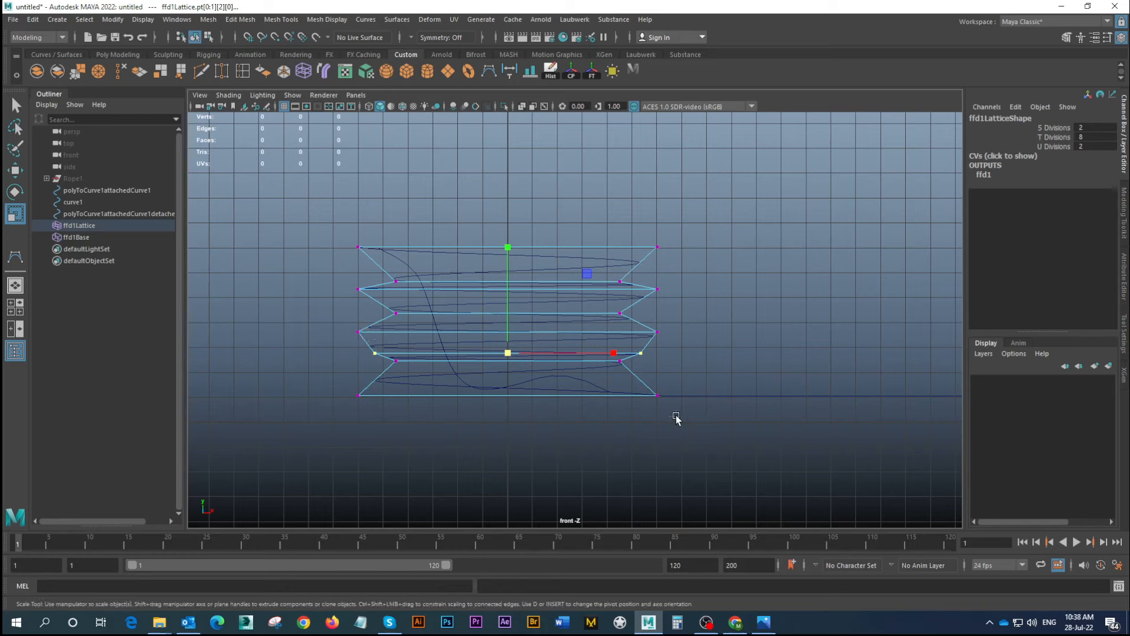
left_click_drag(506, 402, 537, 400)
Scale the top row of lattice points well inward and narrow the third row from the top slightly
left_click_drag(329, 224, 677, 265)
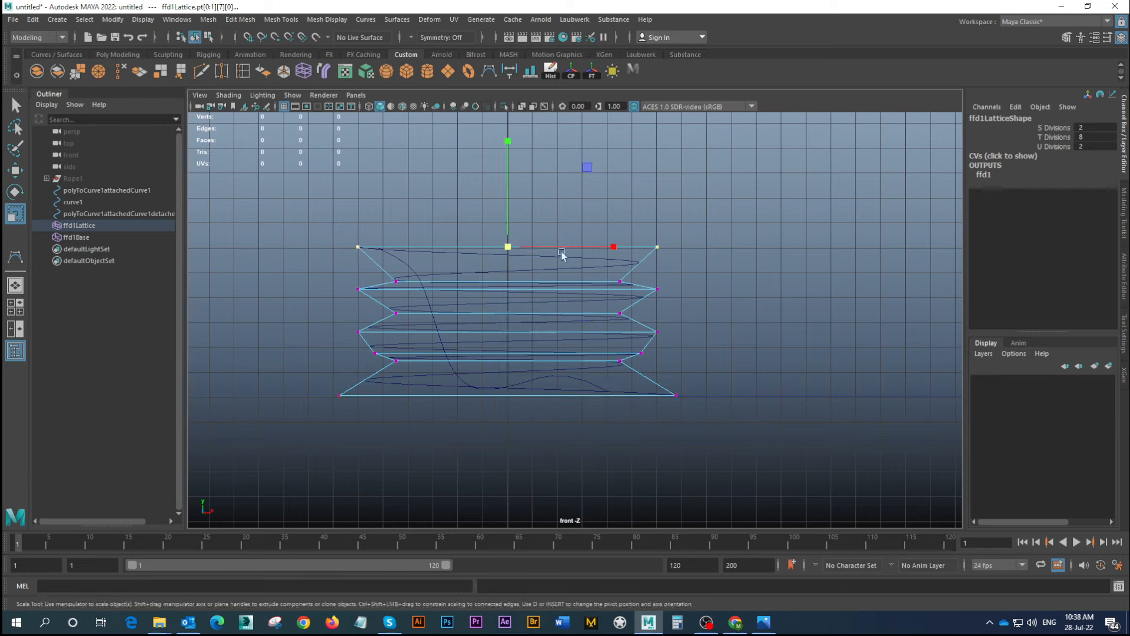
left_click_drag(510, 249, 445, 249)
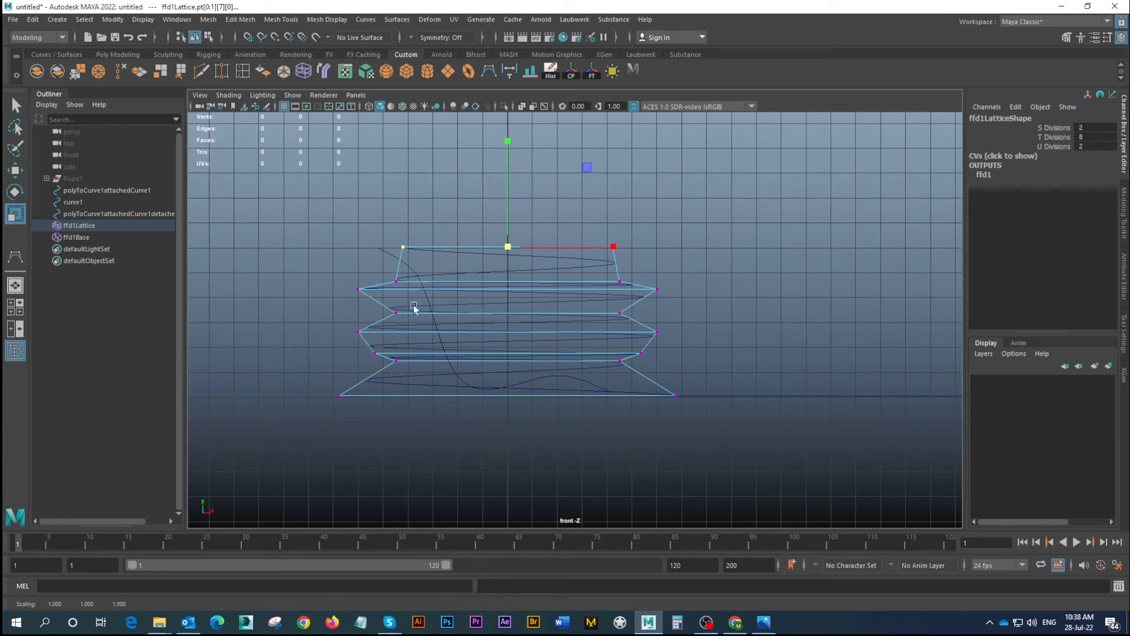
left_click_drag(344, 288, 674, 313)
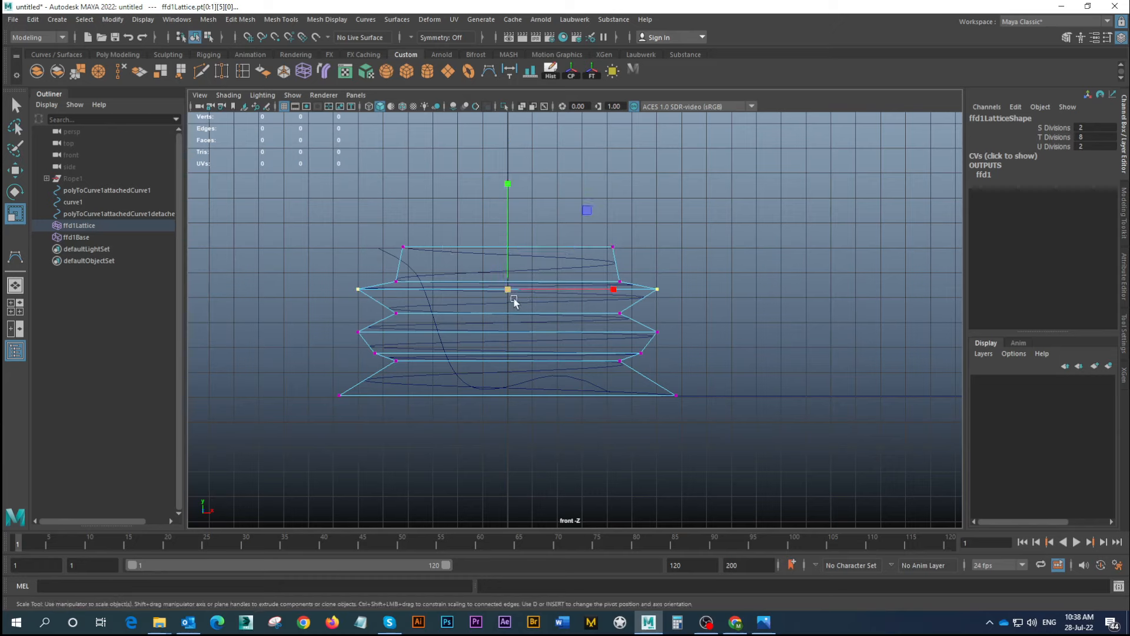
left_click_drag(506, 293, 497, 293)
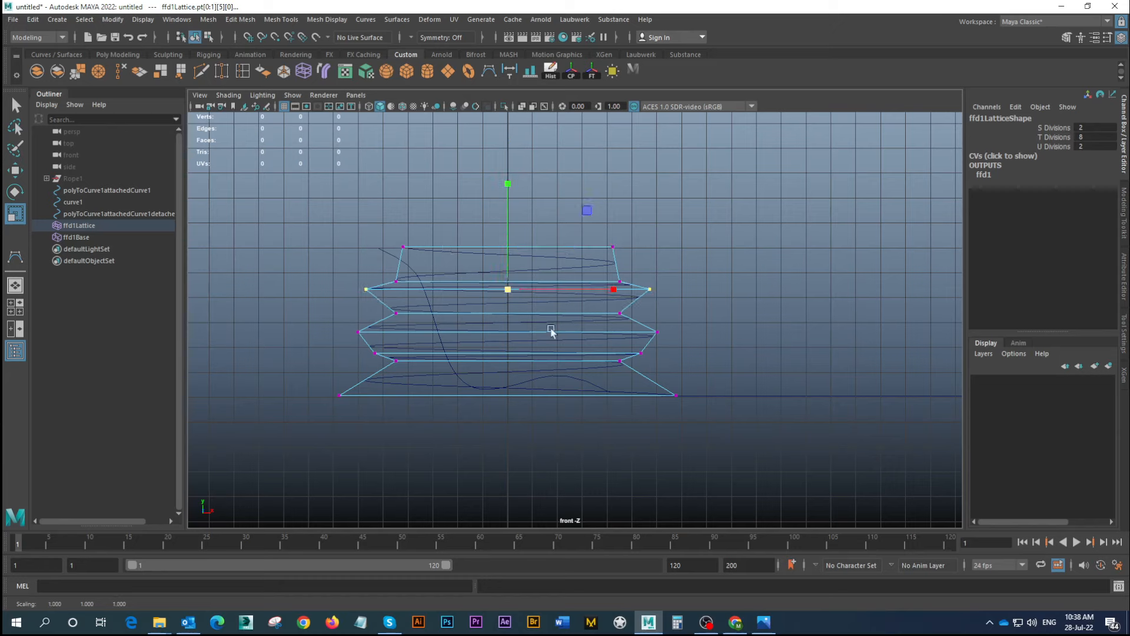
Return to the perspective view and delete the spiral curve's history to bake in the lattice deformation
key("space")
key("space")
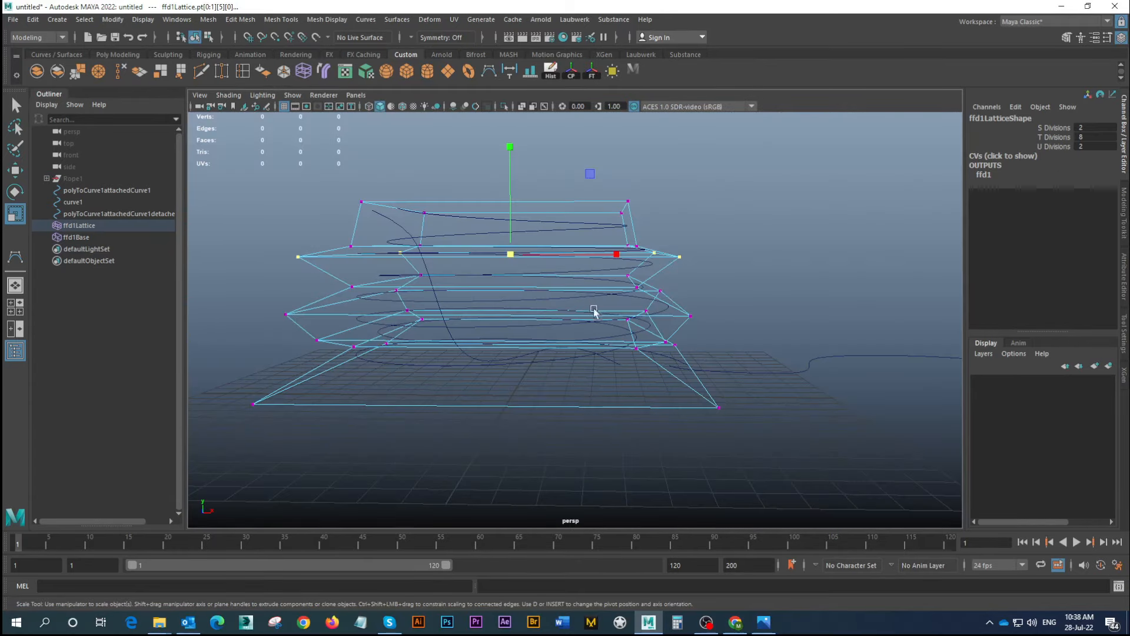
left_click_drag(593, 311, 607, 231, "alt")
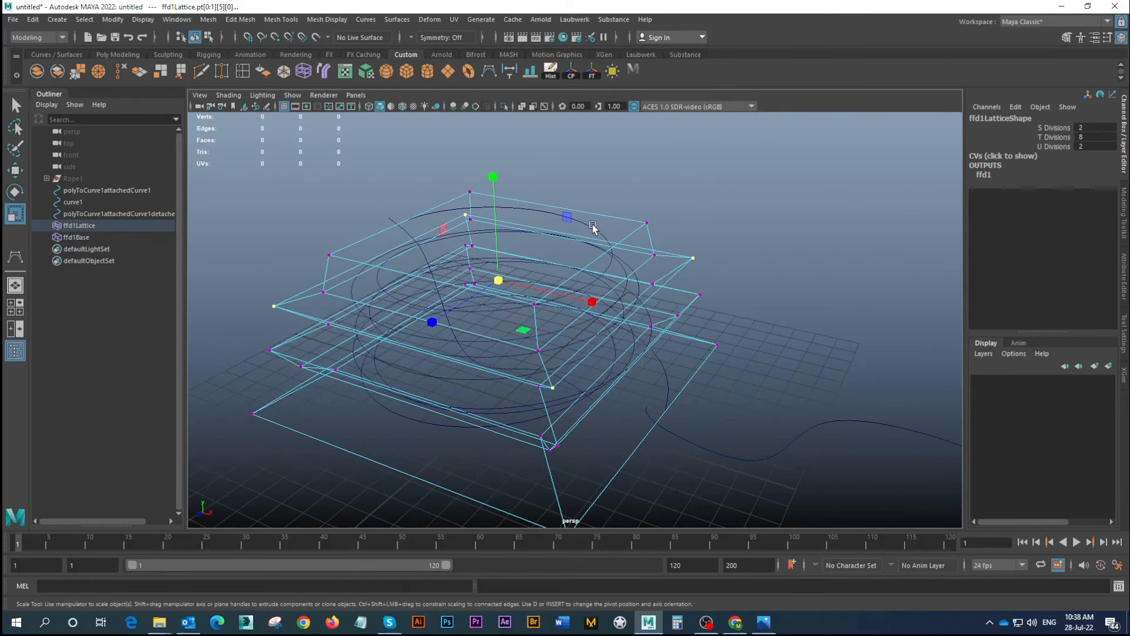
left_click(582, 221)
left_click(551, 73)
left_click(591, 355)
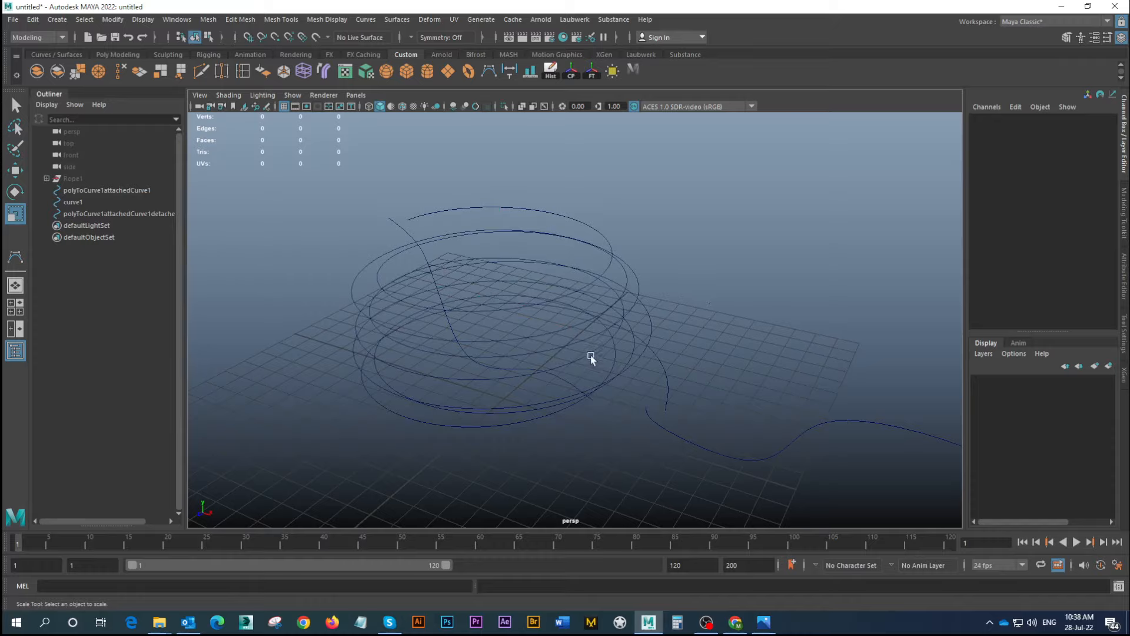
Scale the wavy curve1 to Scale X 0.828 and move it to Translate X 0.133 to meet the spiral's upper end
left_click_drag(591, 355, 479, 321, "alt")
left_click(416, 297)
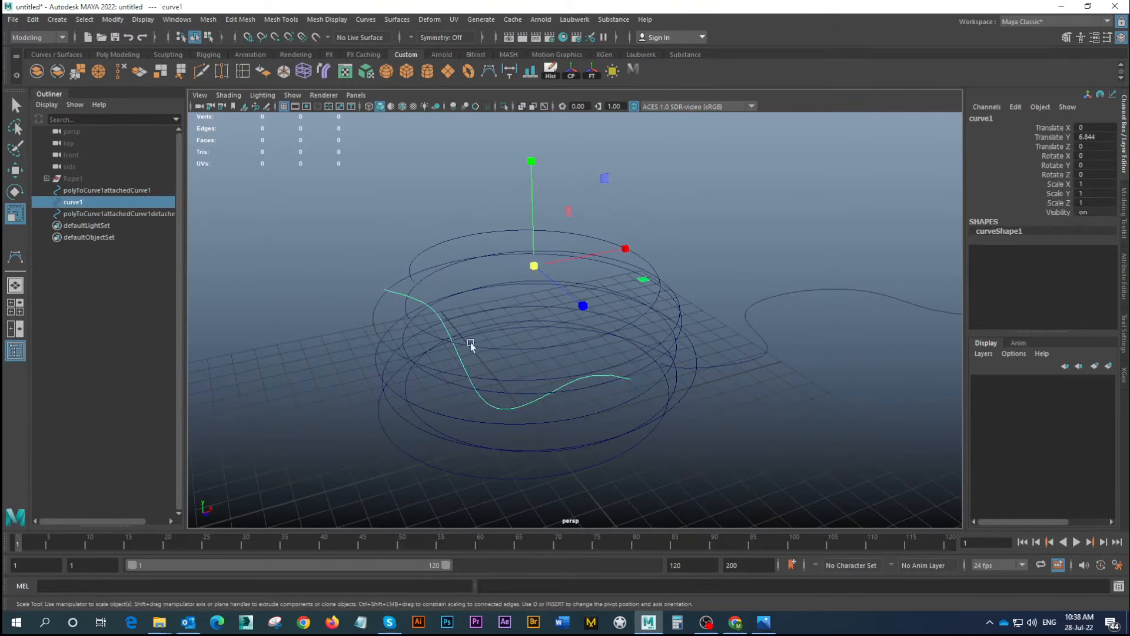
left_click_drag(622, 253, 607, 295, "alt")
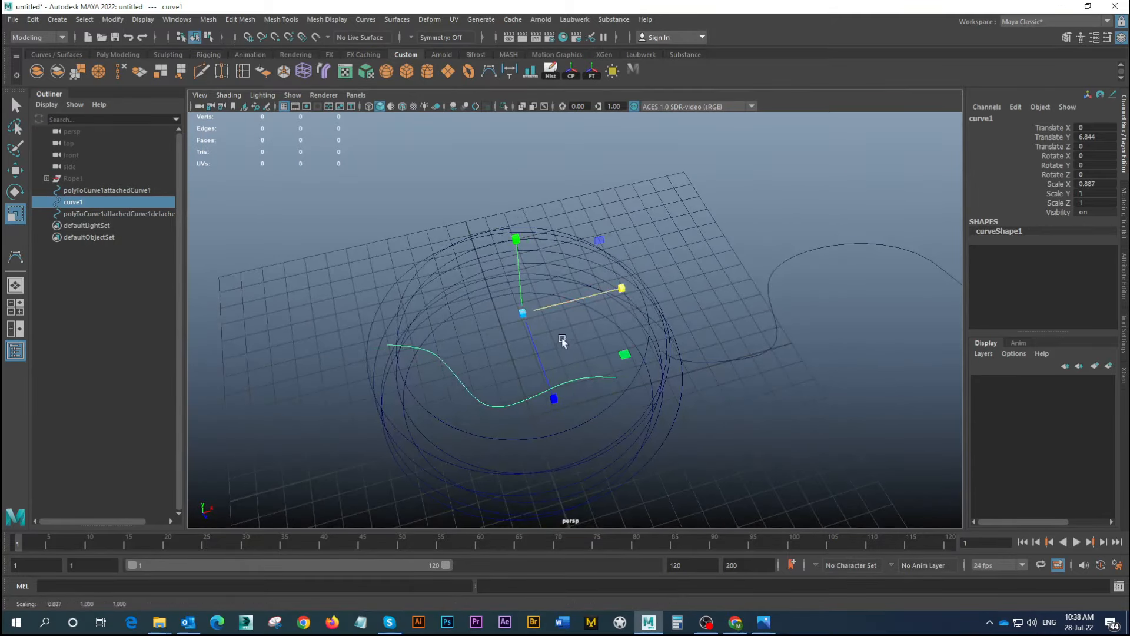
left_click_drag(560, 340, 599, 267, "alt")
left_click_drag(517, 315, 556, 295, "alt")
key("w")
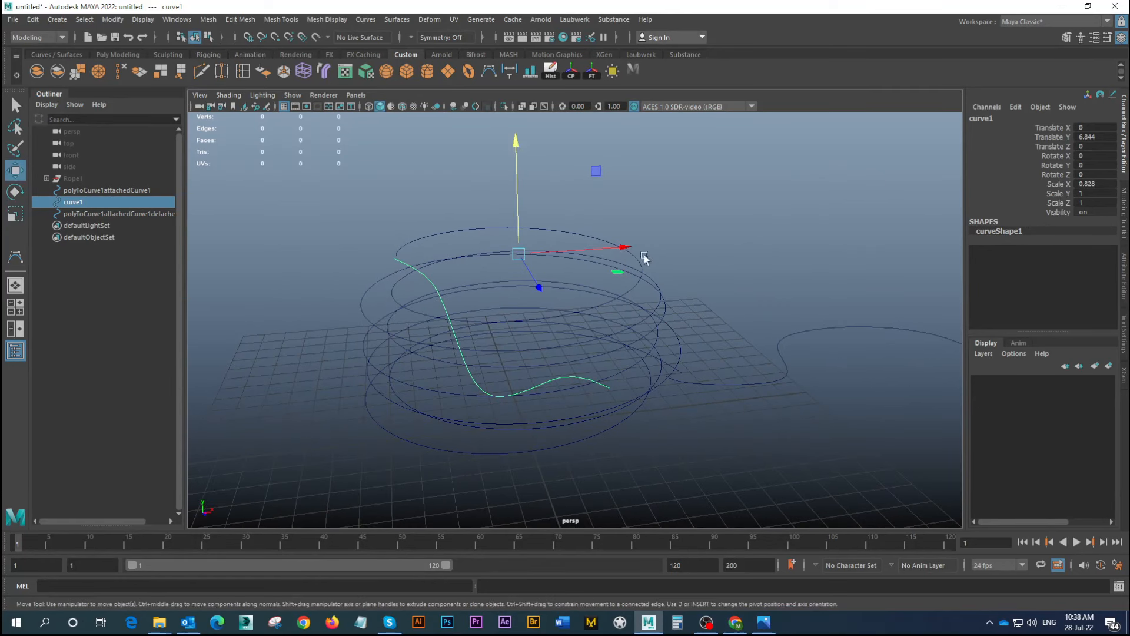
left_click_drag(625, 248, 631, 246)
Select the spiral together with curve1 and attach them into one curve
left_click_drag(669, 312, 579, 316, "alt")
middle_click_drag(578, 316, 577, 322, "alt")
left_click_drag(541, 298, 576, 301, "alt")
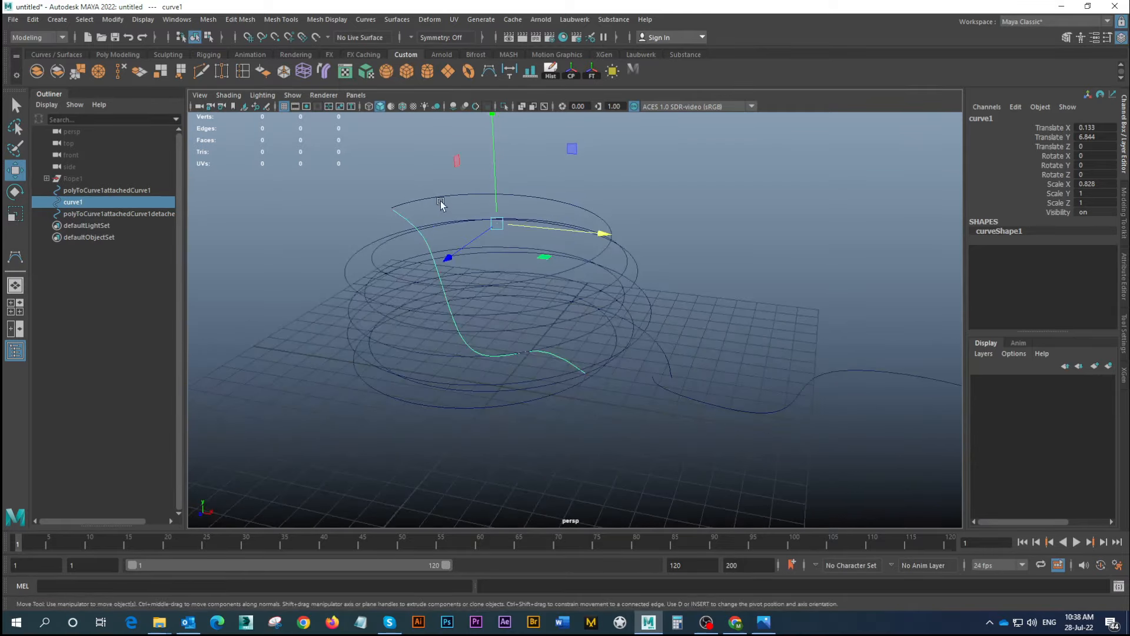
left_click_drag(421, 190, 488, 176, "shift")
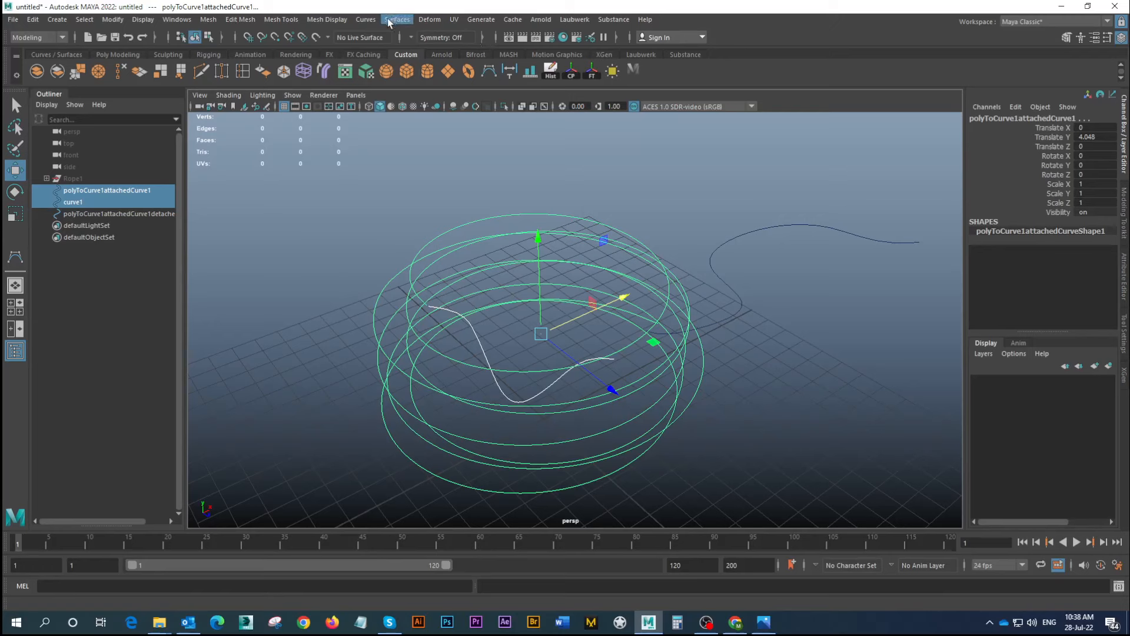
left_click(366, 19)
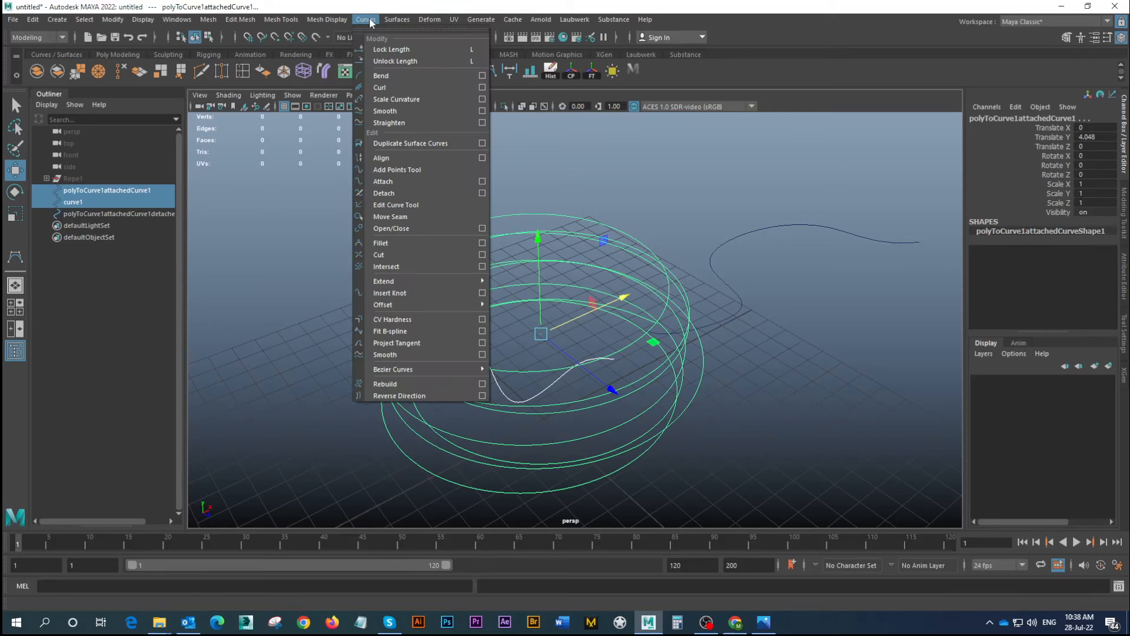
left_click(388, 181)
Delete the original curve1 and the original spiral curve, keeping the newly attached curve
left_click_drag(514, 337, 418, 246, "alt")
left_click(419, 233)
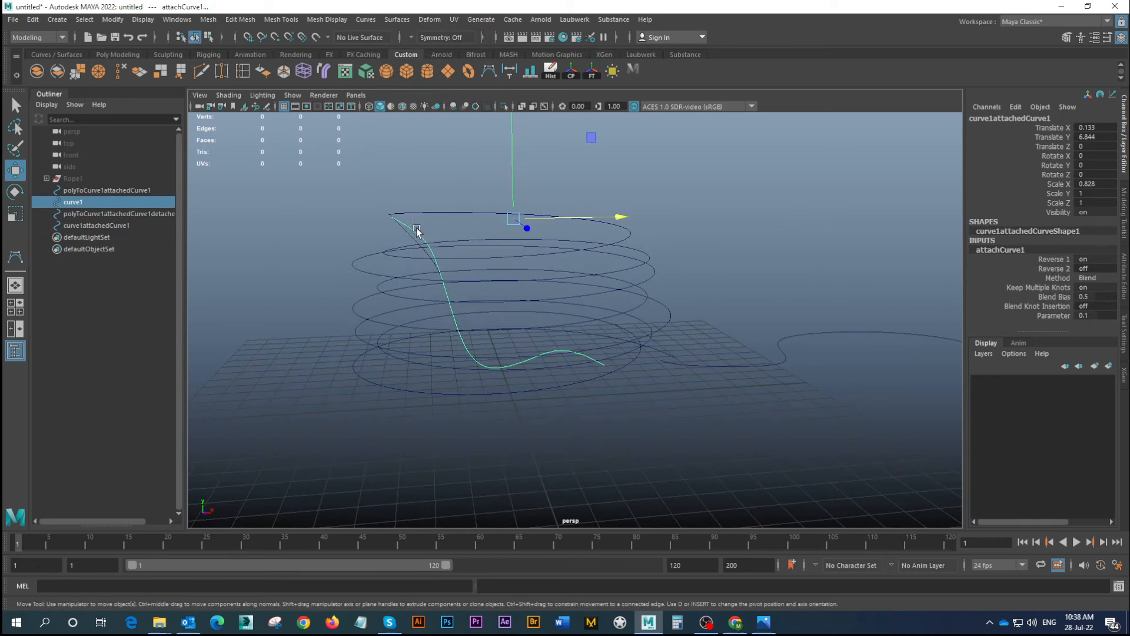
key("Delete")
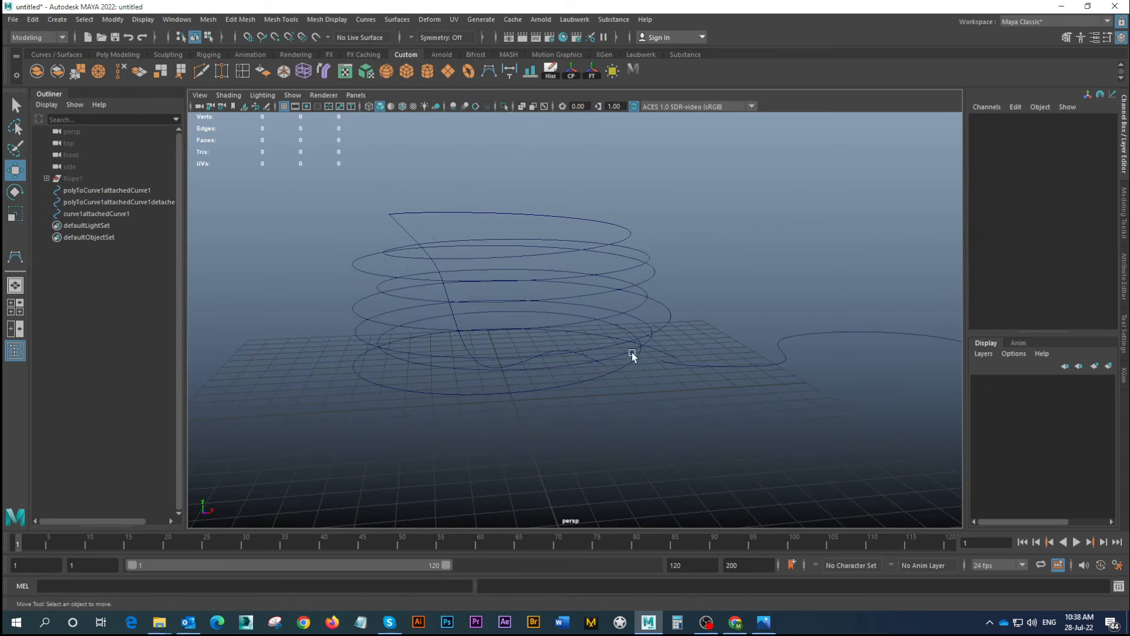
left_click_drag(631, 352, 533, 340, "alt")
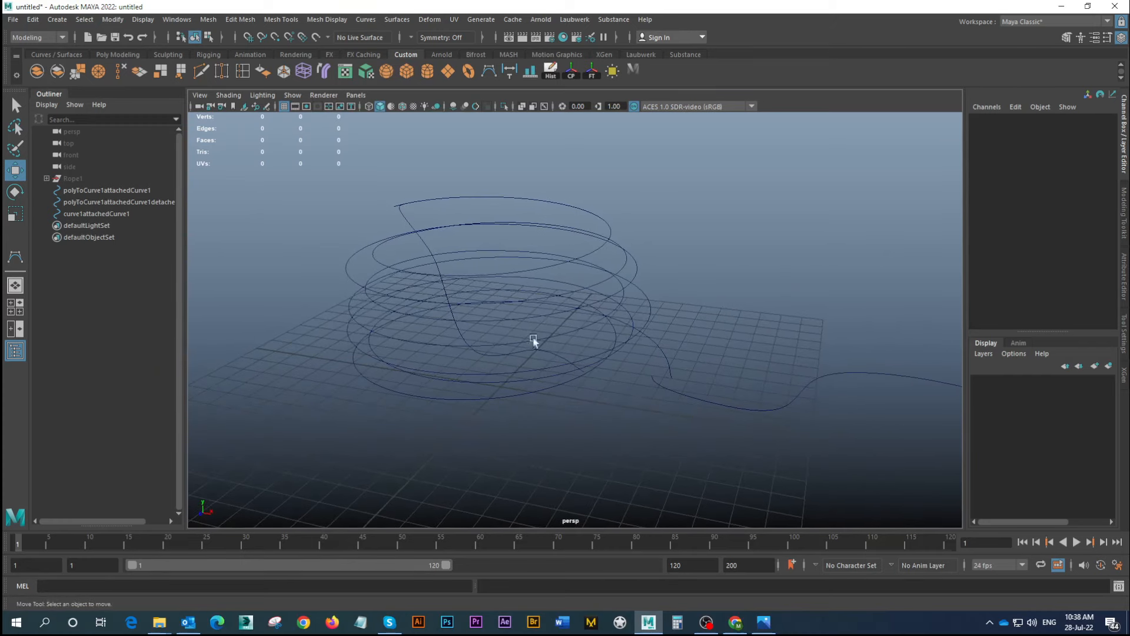
left_click(396, 208)
key("Delete")
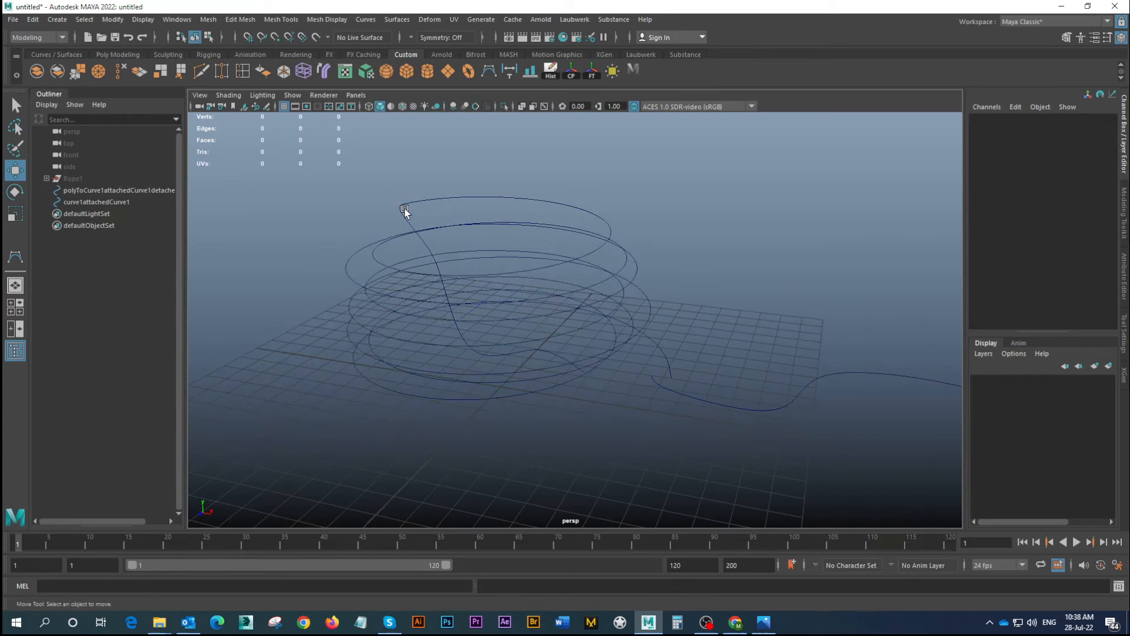
Move the long detached tail curve to Translate X 0.79 to meet the spiral's lower end, and attach it to the spiral
left_click_drag(579, 259, 631, 369, "alt")
left_click(698, 328)
left_click_drag(519, 312, 564, 365)
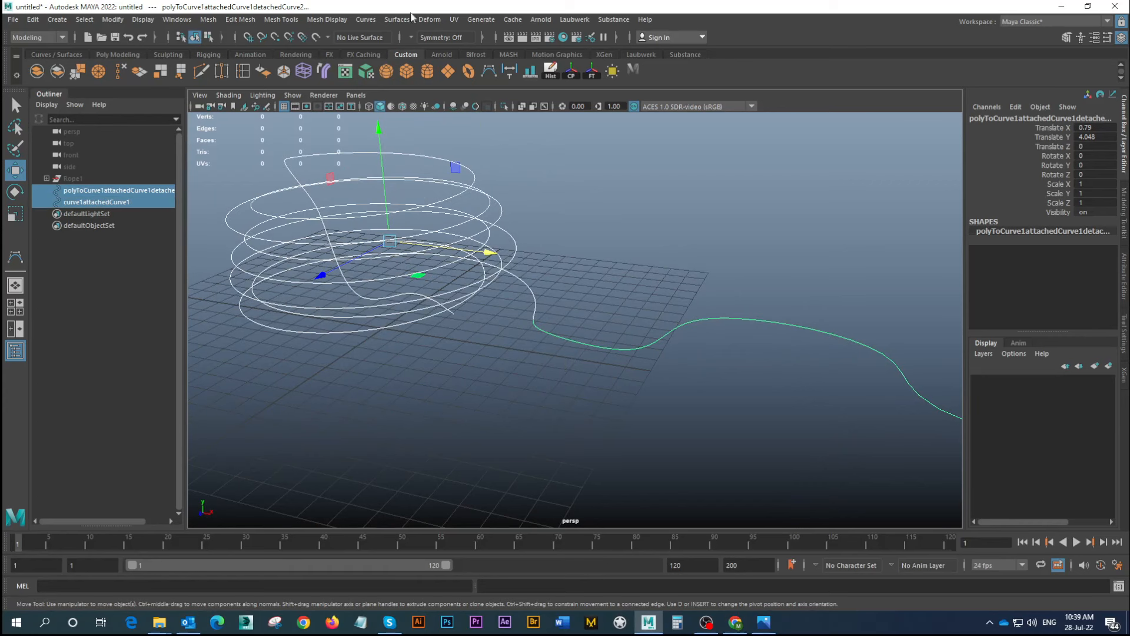
left_click(366, 20)
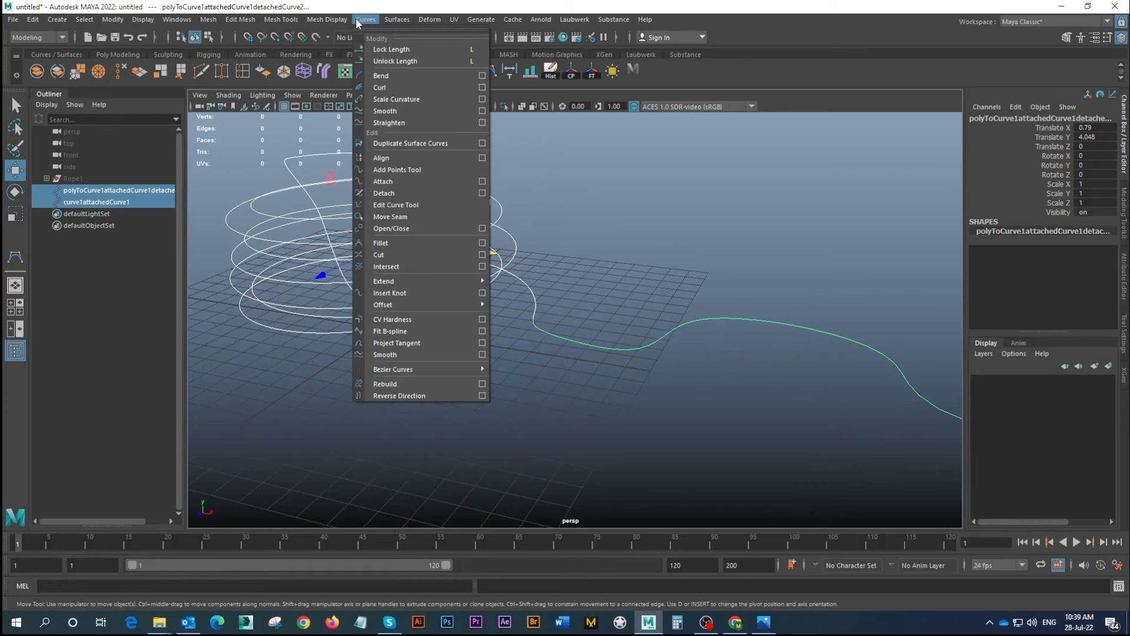
left_click(392, 181)
left_click_drag(545, 310, 516, 298, "alt")
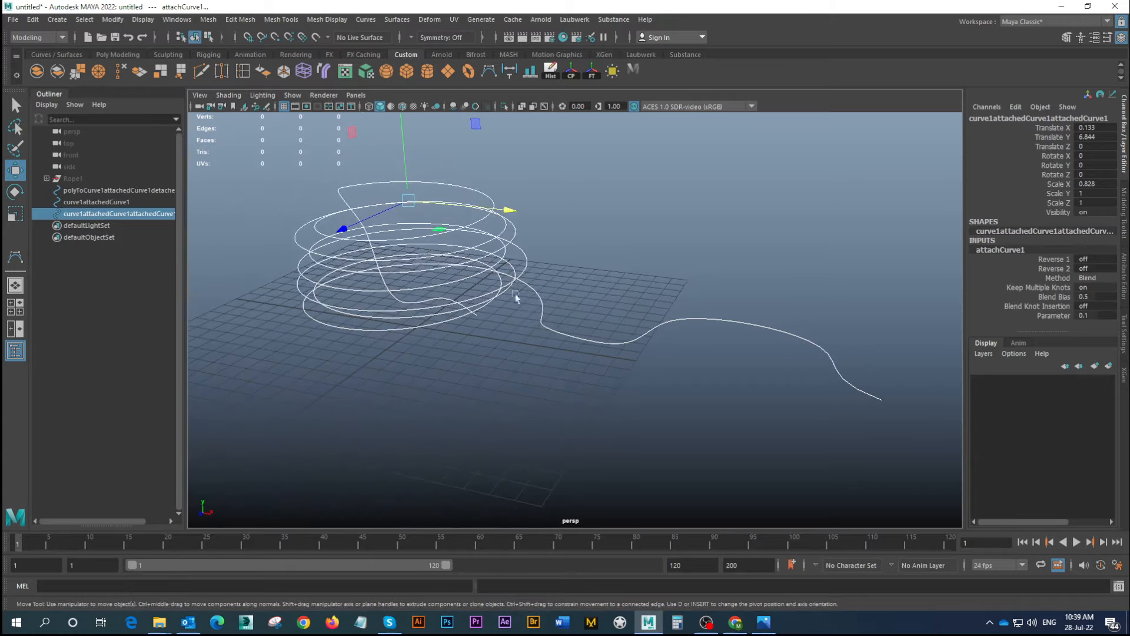
Delete the two source curves, curve1attachedCurve1 and the detached tail, keeping only the combined rope curve
mouse_move(436, 270)
left_mouse_down("alt")
mouse_move(550, 330)
mouse_move(567, 290)
mouse_move(550, 292)
mouse_move(541, 325)
left_mouse_up("alt")
right_click_drag(527, 269, 443, 234, "alt")
middle_click_drag(465, 248, 522, 285, "alt")
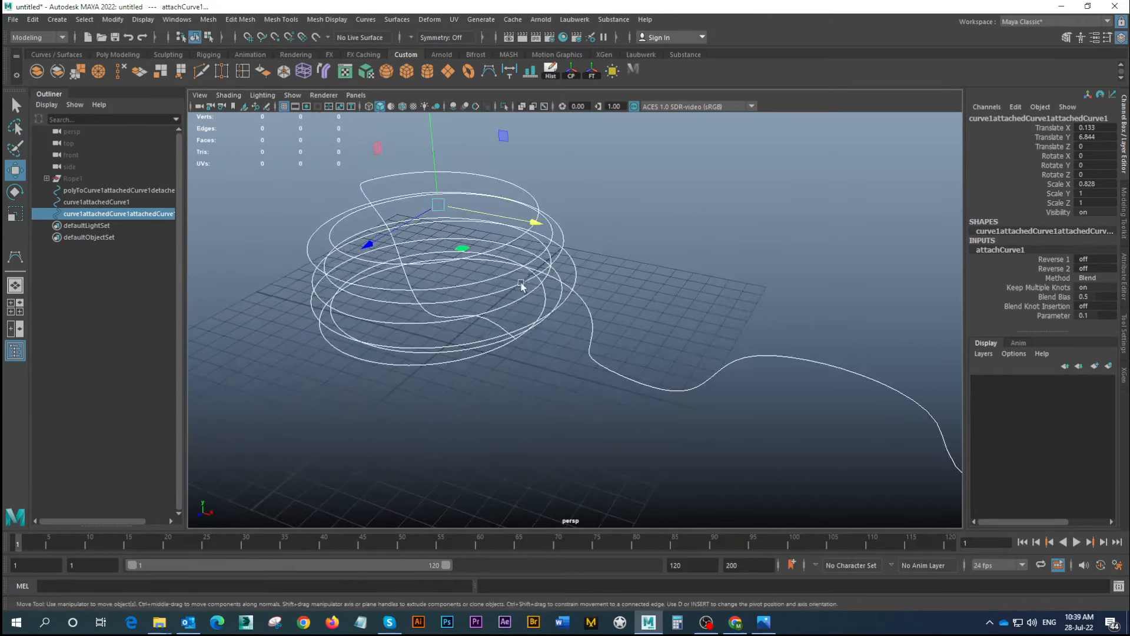
left_click_drag(522, 285, 504, 285, "alt")
left_click(115, 202)
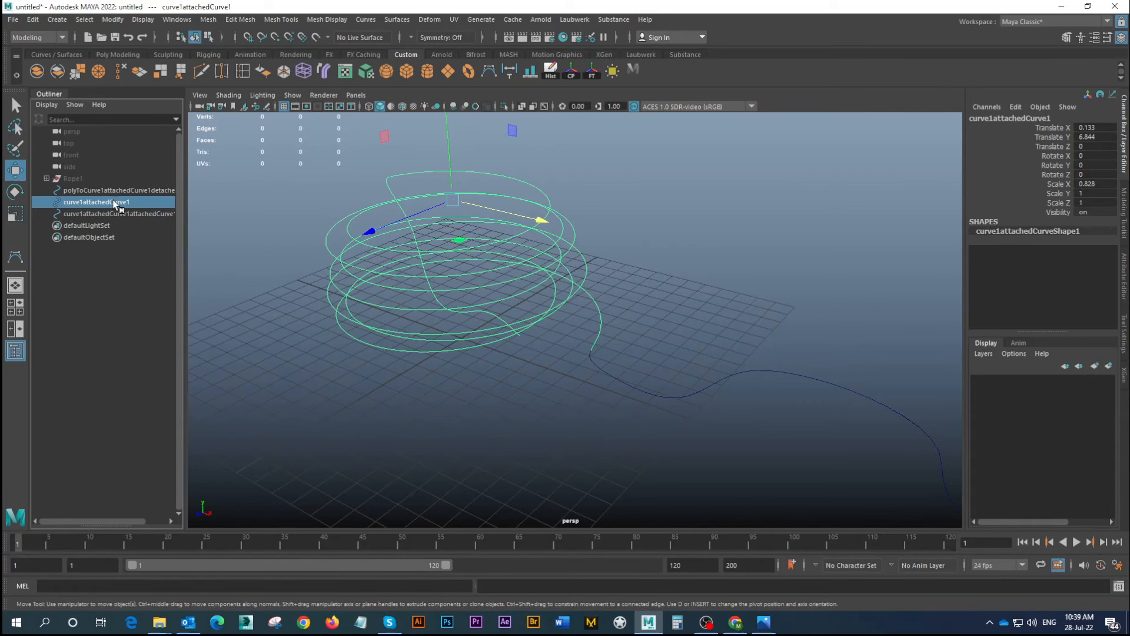
key("Delete")
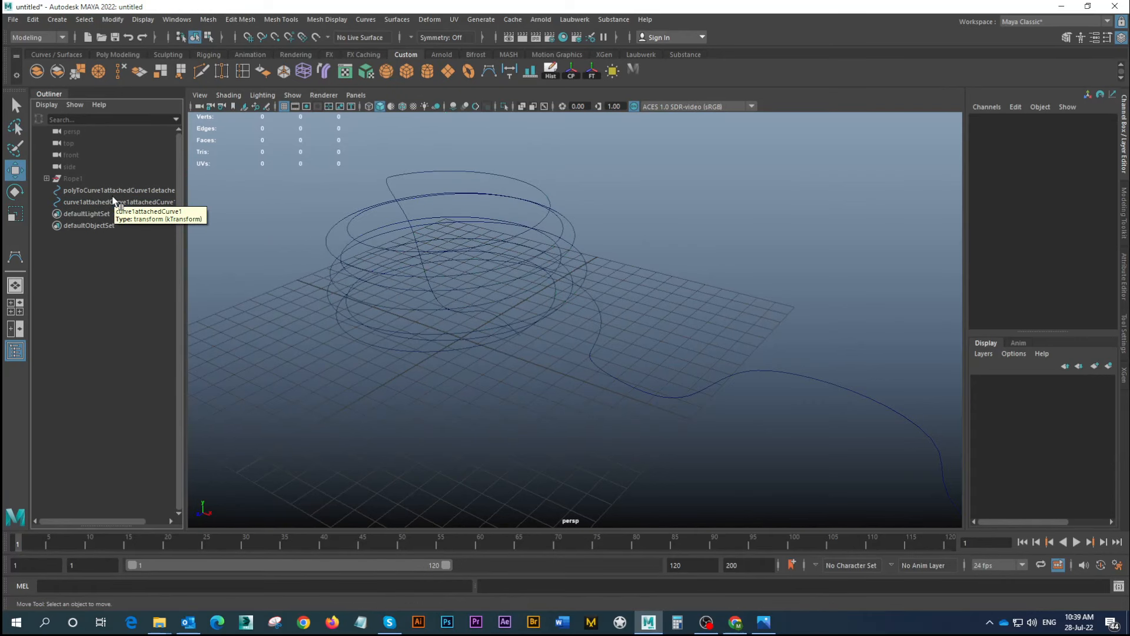
left_click(87, 191)
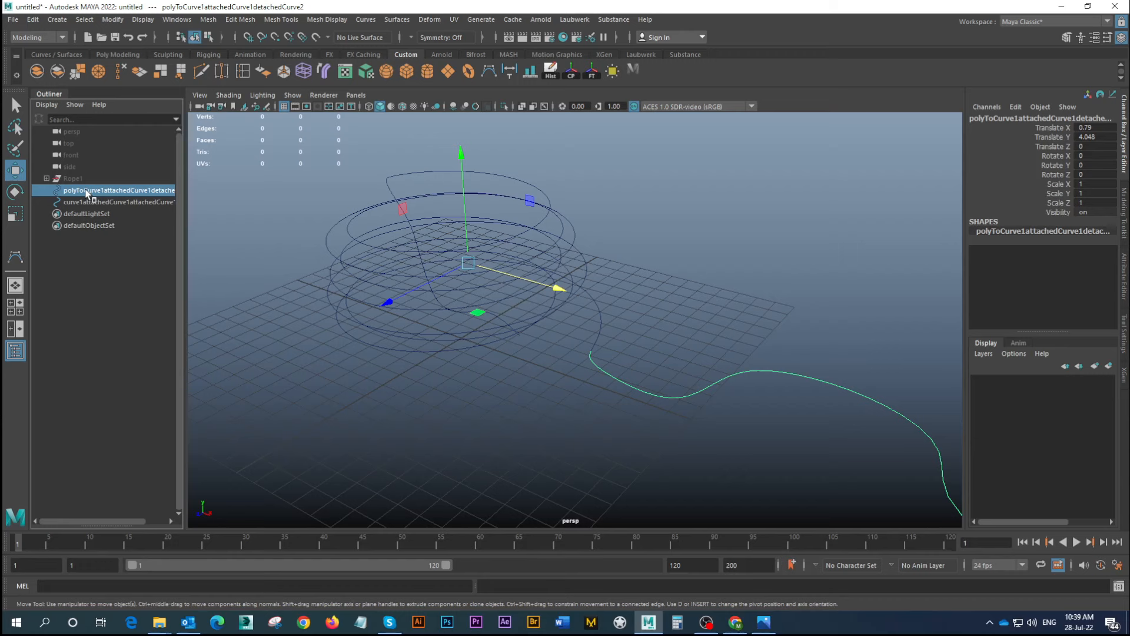
key("Delete")
Select the combined rope curve and examine its coil and both tails from several angles
left_click(102, 193)
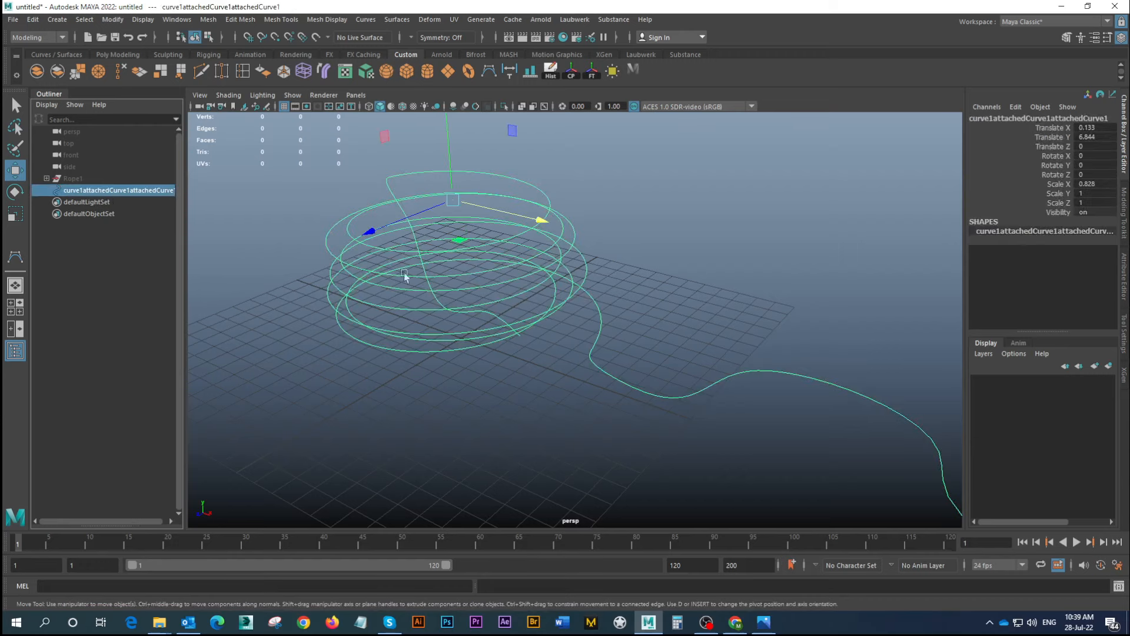
left_click_drag(615, 391, 619, 318, "alt")
middle_click_drag(619, 319, 584, 307, "alt")
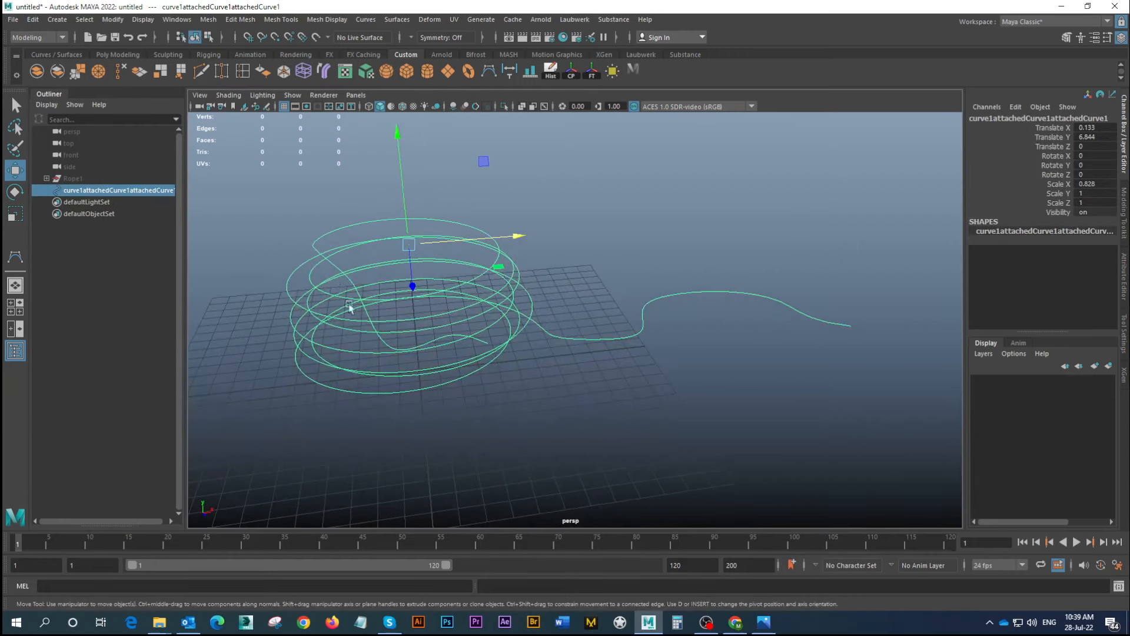
left_click_drag(712, 307, 804, 440, "alt")
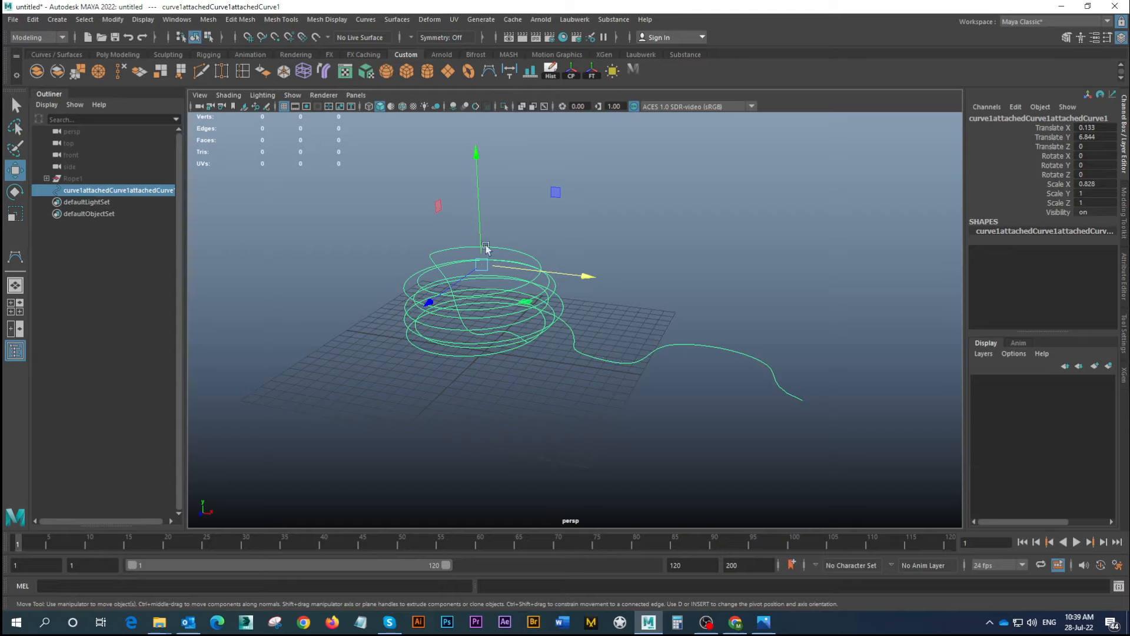
left_click_drag(361, 260, 522, 323, "alt")
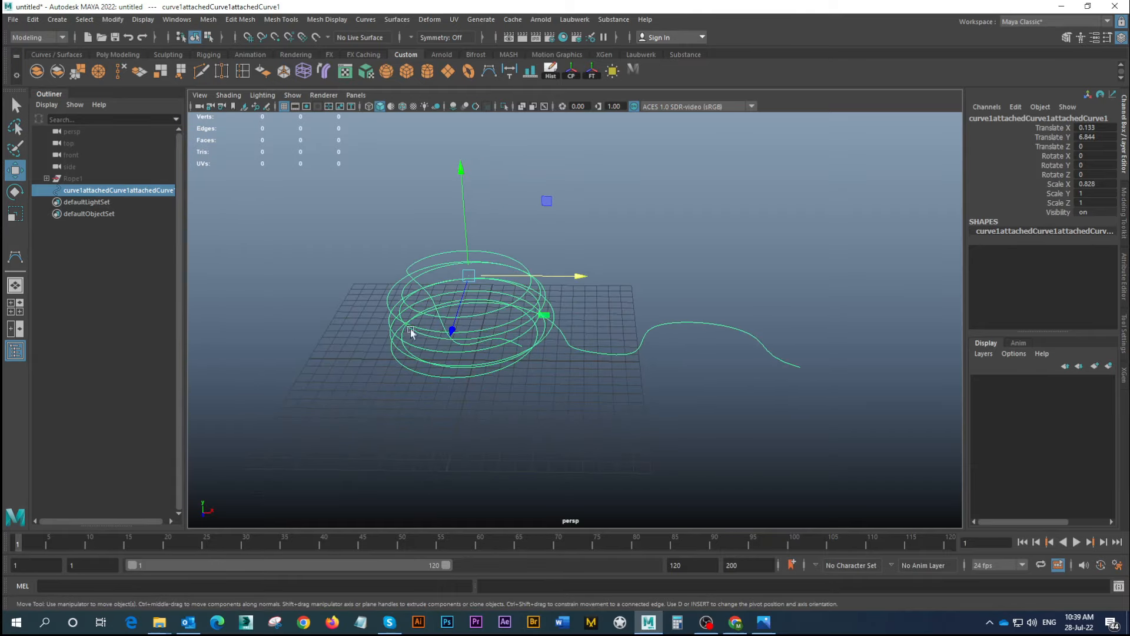
Create a polygon cylinder and move it along X to Translate X 11.383, beside the coil
left_click_drag(411, 332, 509, 361, "alt")
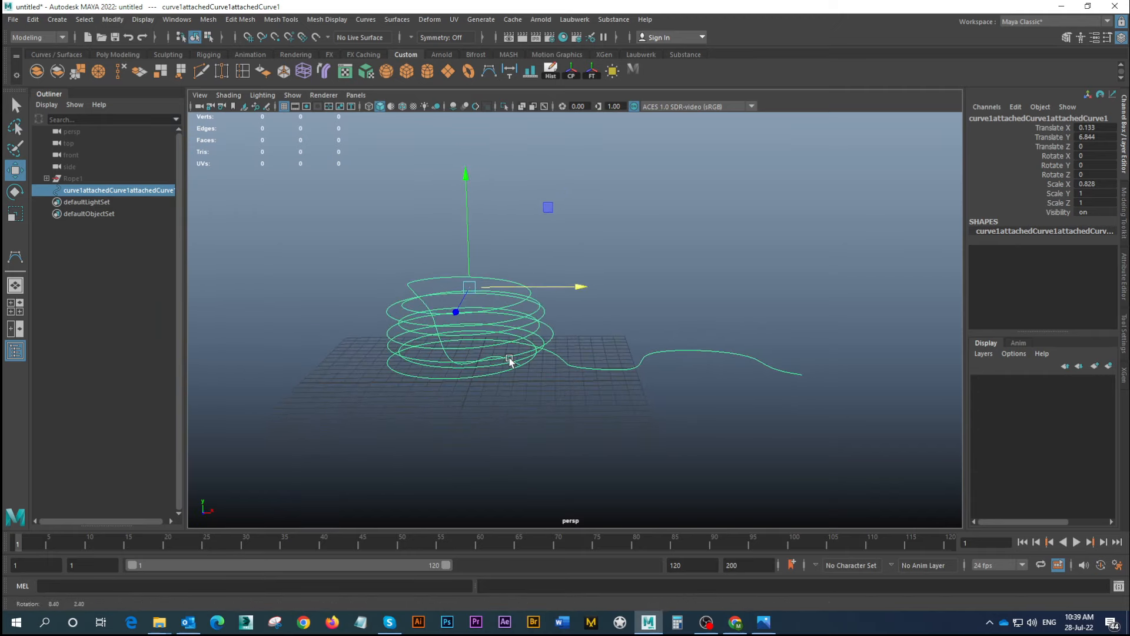
left_click(429, 80)
left_click_drag(593, 299, 576, 324, "alt")
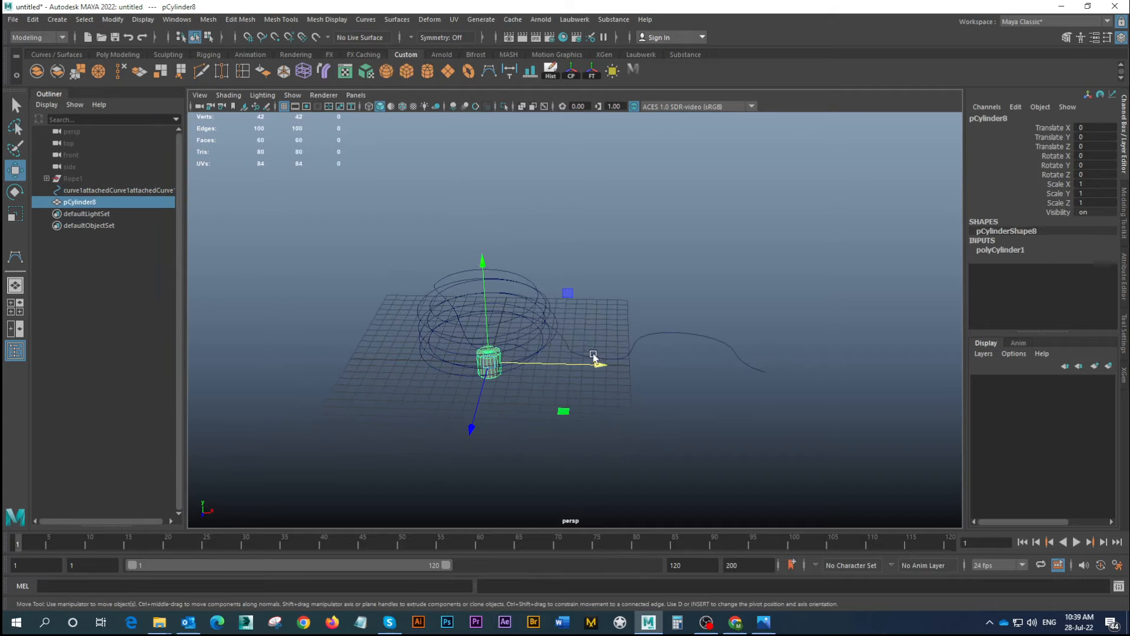
left_click_drag(595, 365, 731, 389)
Set the cylinder's axis subdivisions to 8 and its radius to 0.3
left_click_drag(639, 391, 628, 366, "alt")
middle_click_drag(607, 355, 563, 297, "alt")
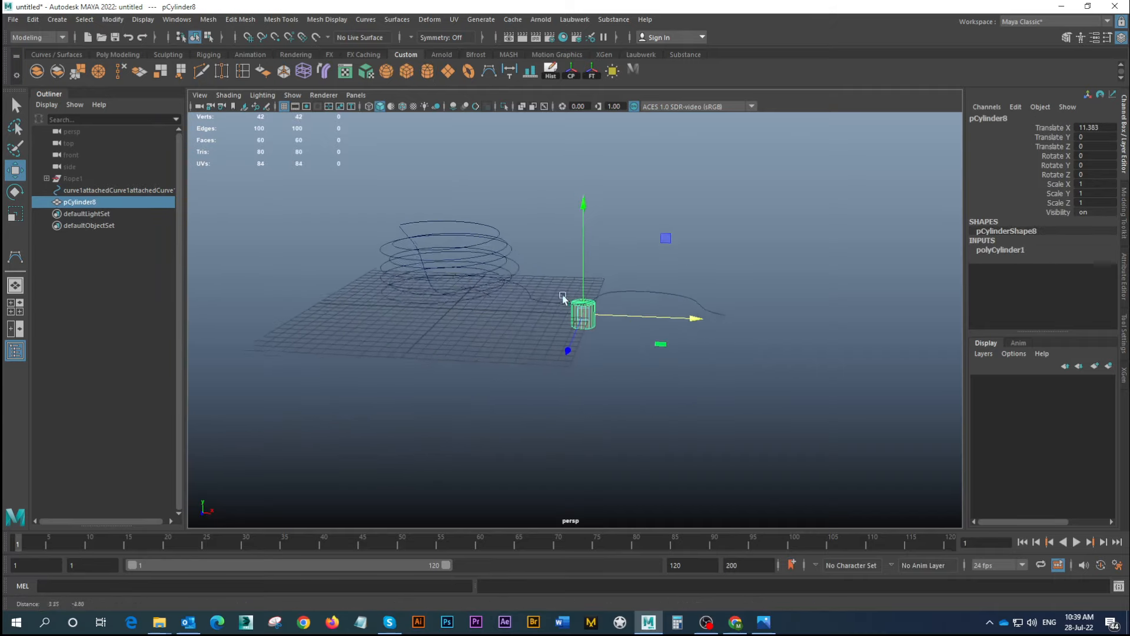
right_click_drag(563, 297, 724, 367, "alt")
left_click(1009, 251)
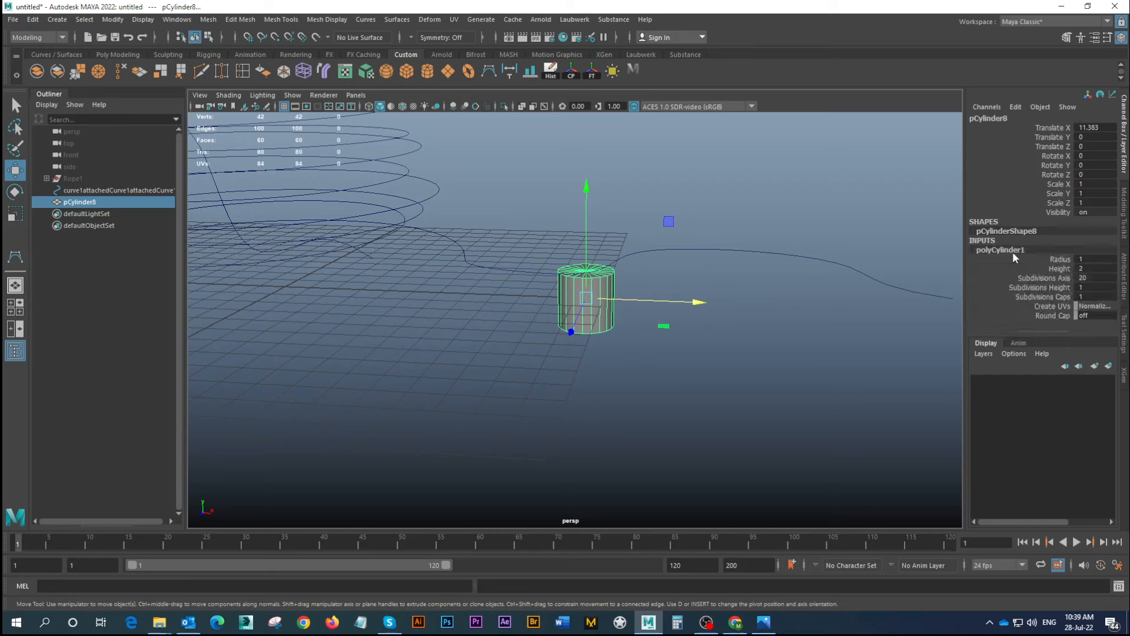
left_click(1095, 277)
type("8")
key("Return")
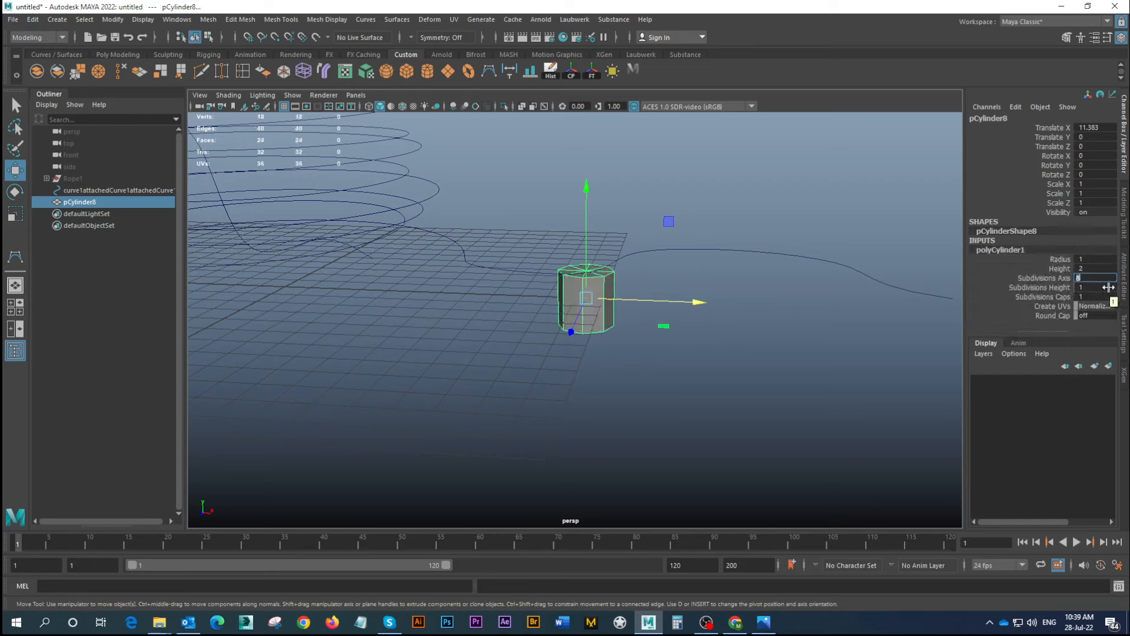
left_click(1091, 259)
key("Return")
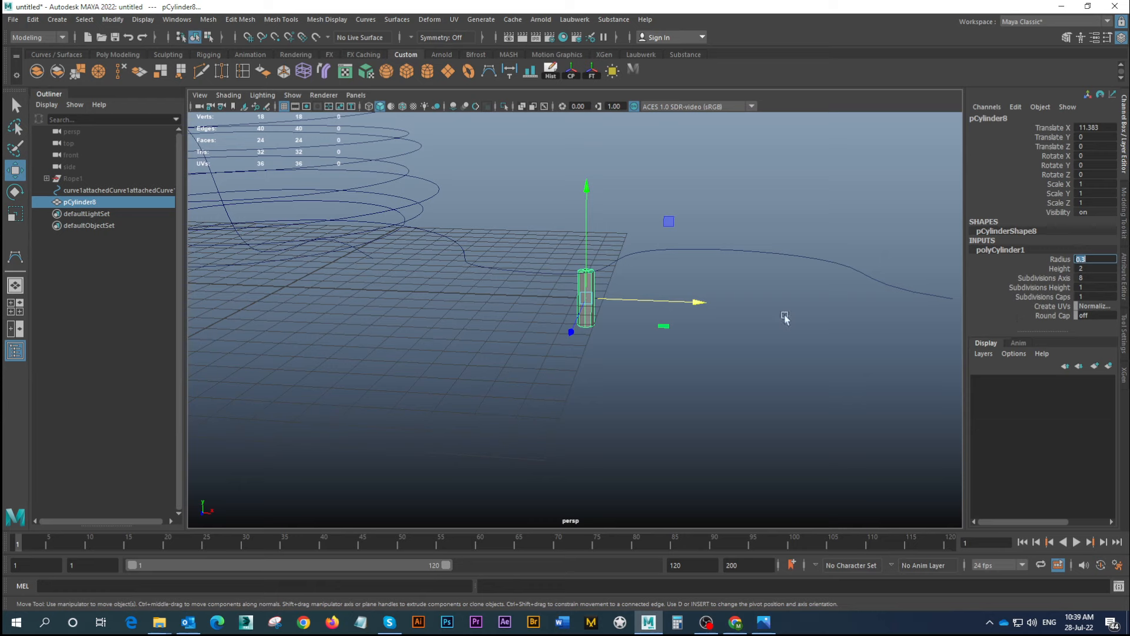
Delete the cylinder's side and bottom faces, leaving only the octagonal top cap
left_click_drag(615, 318, 597, 310, "alt")
right_click_drag(594, 299, 592, 340)
left_click_drag(545, 313, 583, 255)
key("Delete")
Select the remaining cap as an object, center its pivot and delete its construction history
left_click(585, 262)
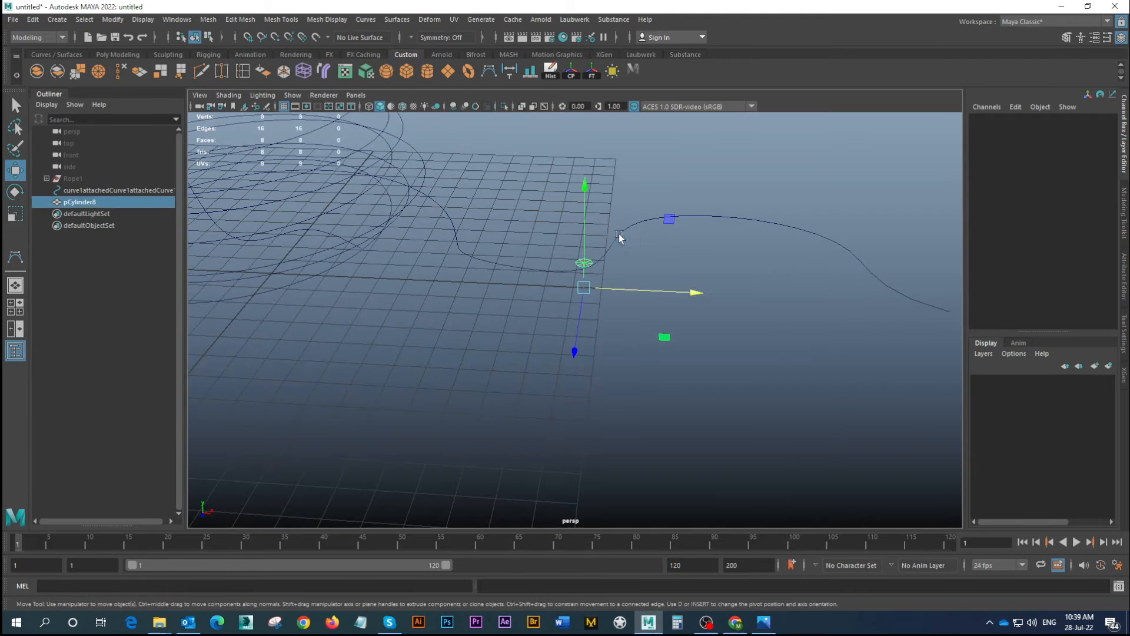
left_click(573, 77)
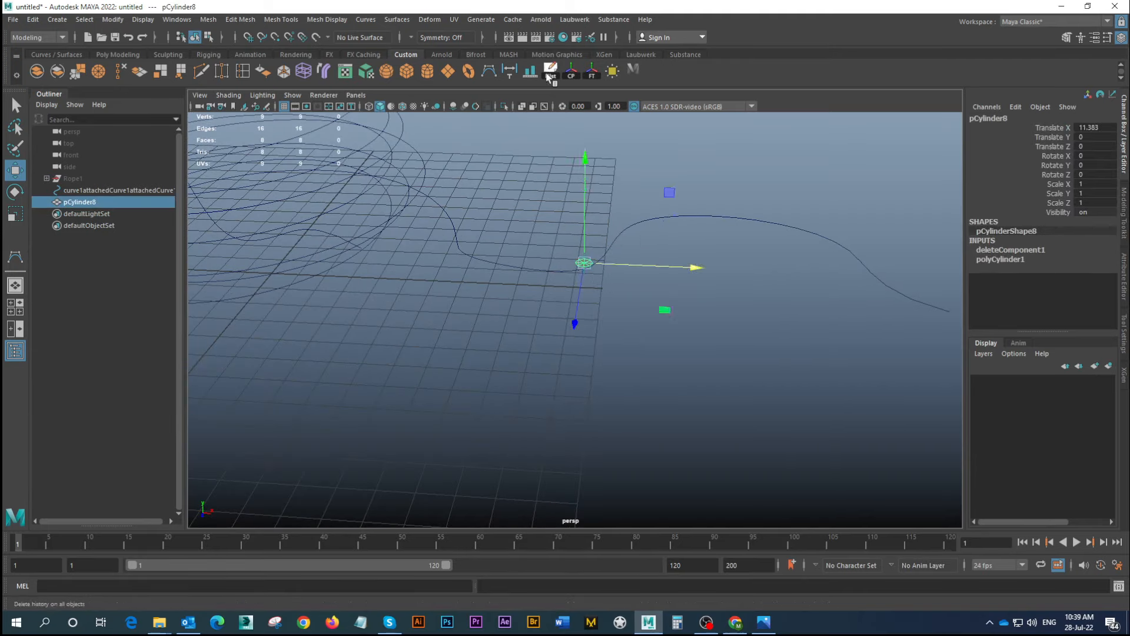
left_click(552, 75)
In the top view, move the octagonal cap clear of the rope curve to Translate X 12.299 and Translate Z 0.299
left_click_drag(544, 203, 547, 271, "alt")
key("space")
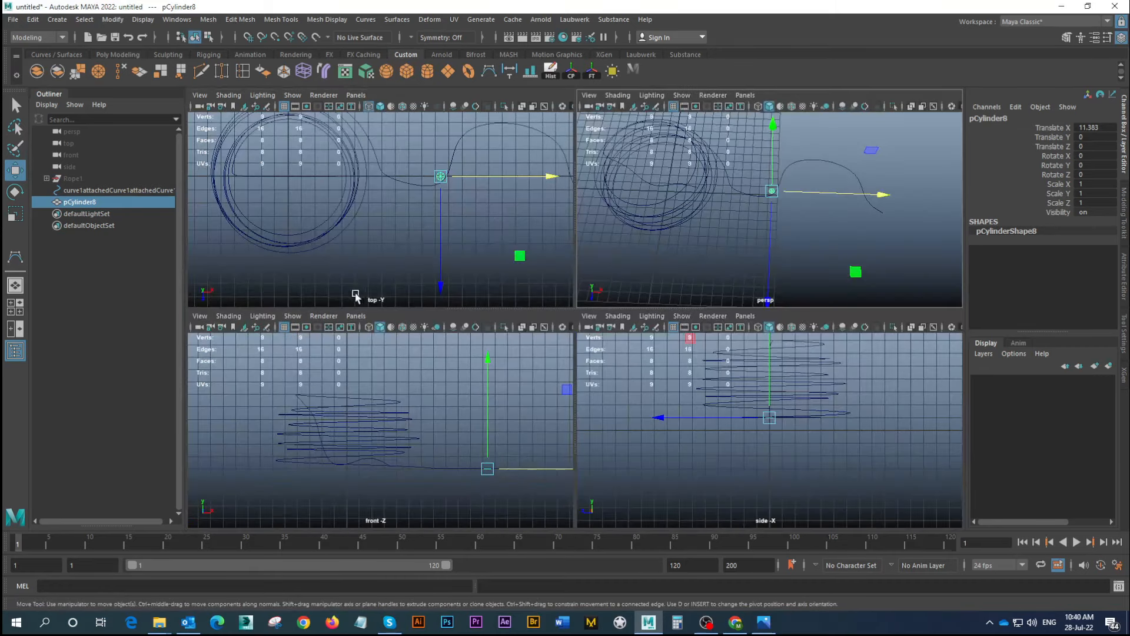
key("space")
right_click_drag(371, 308, 719, 349, "alt")
middle_click_drag(400, 298, 429, 265, "alt")
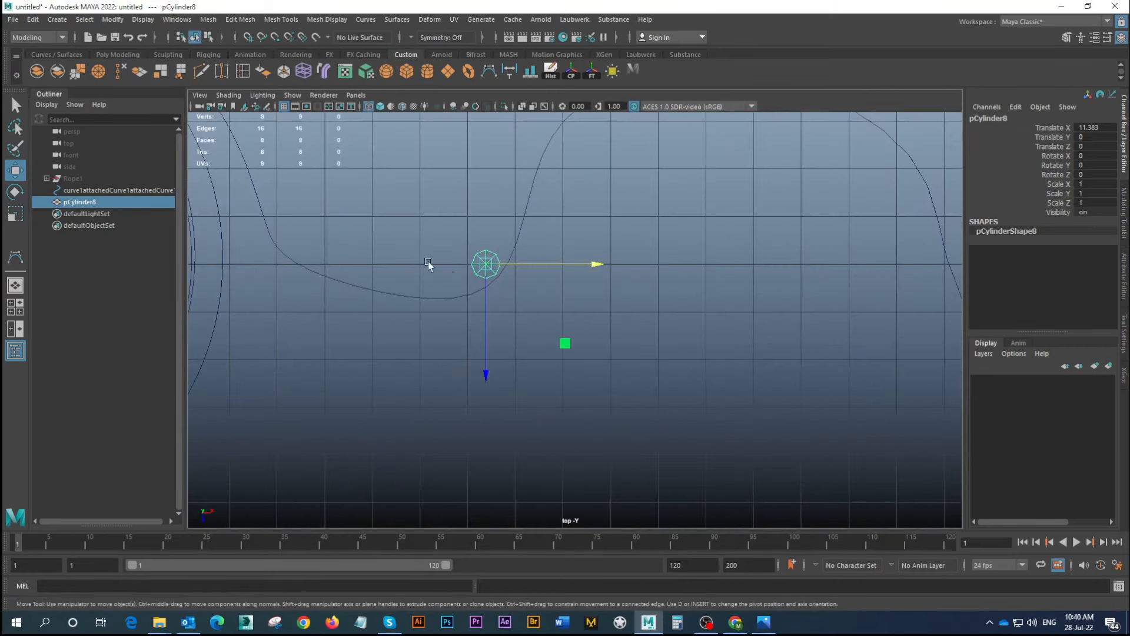
right_click_drag(429, 265, 587, 288, "alt")
left_click_drag(469, 252, 518, 270)
Duplicate the octagonal cap and shift the copy along X to Translate X 12.747, slightly overlapping the first cap
right_click_drag(422, 228, 618, 298, "alt")
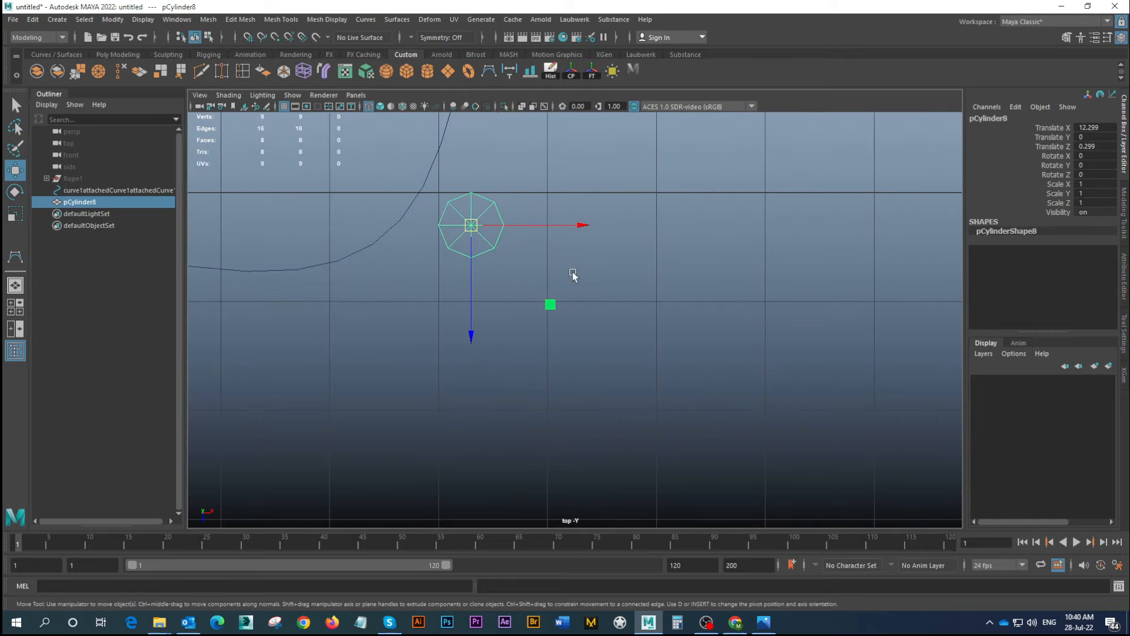
key("ctrl+d")
left_click_drag(581, 224, 626, 234)
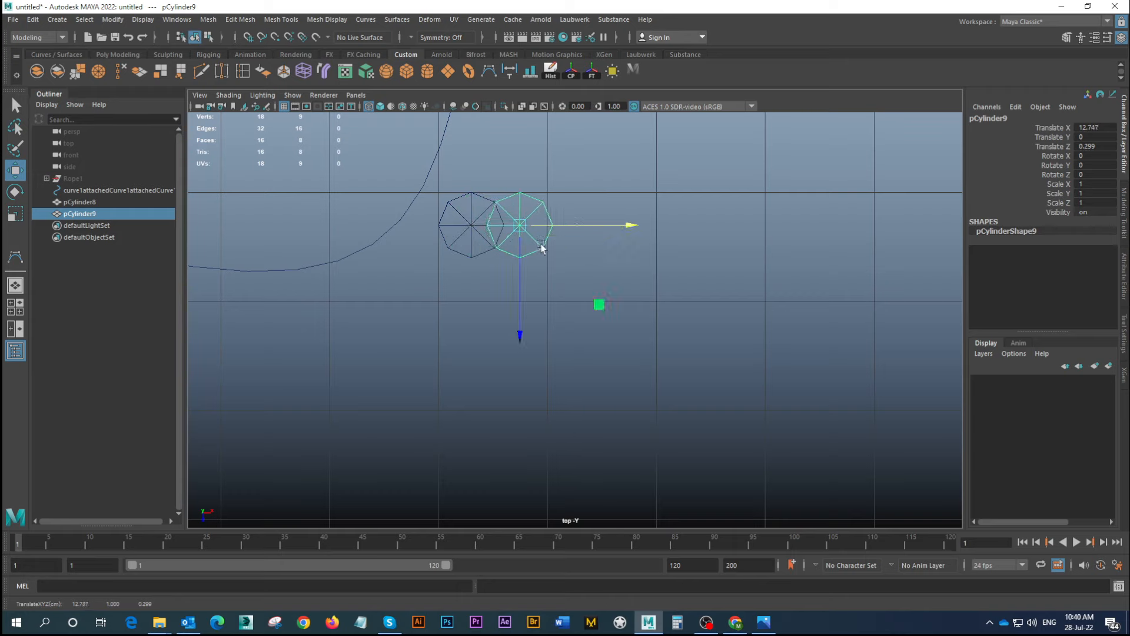
Select both octagonal caps and duplicate the pair
left_click(472, 247, "shift")
key("ctrl+d")
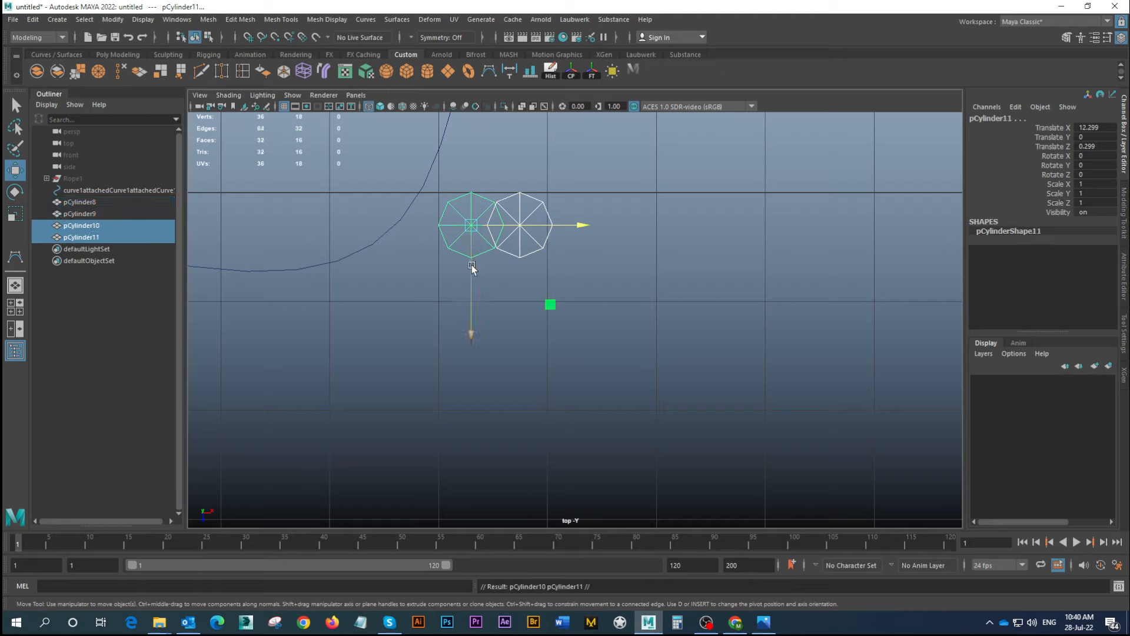
Move the duplicated pair of cylinder discs below the original pair in the top view and combine all four into one mesh
left_click_drag(471, 269, 468, 318)
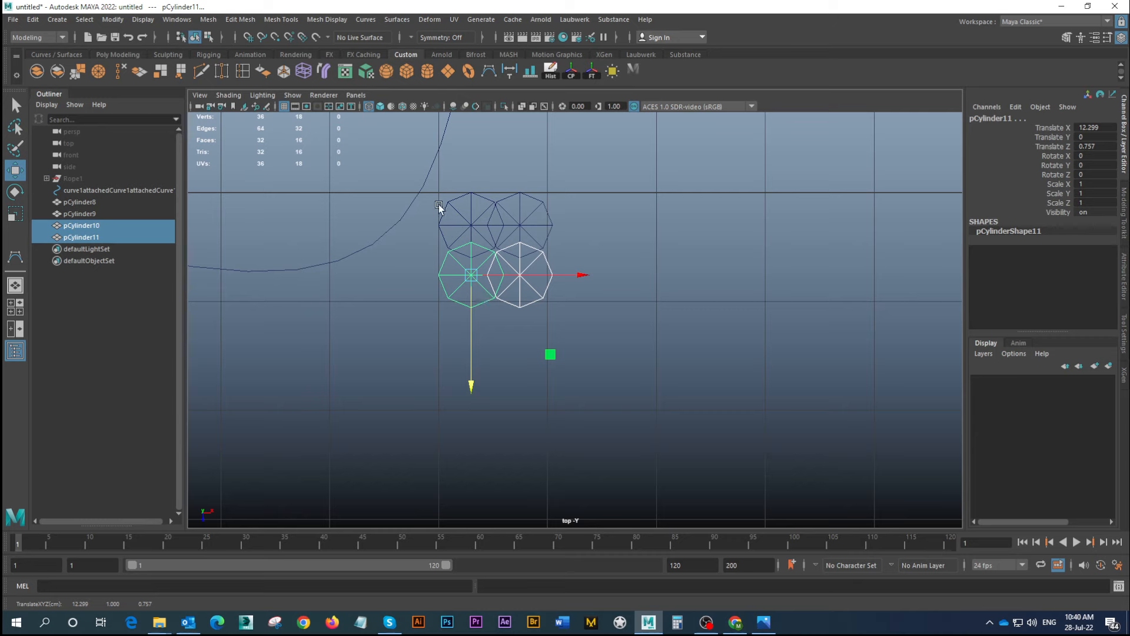
left_click_drag(439, 196, 528, 283)
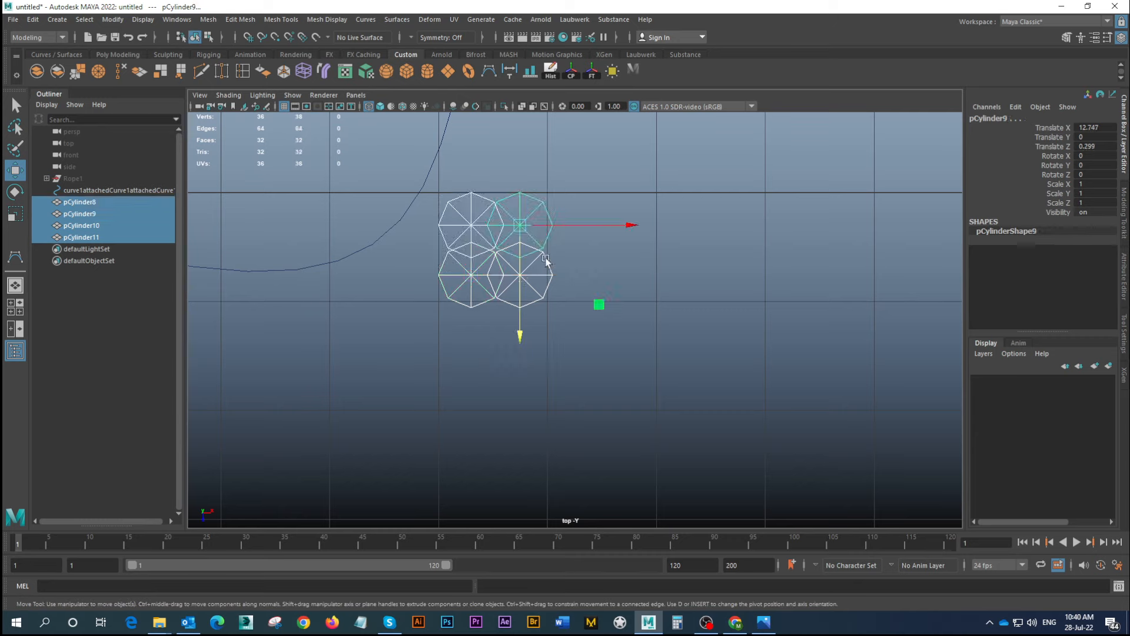
left_click(76, 71)
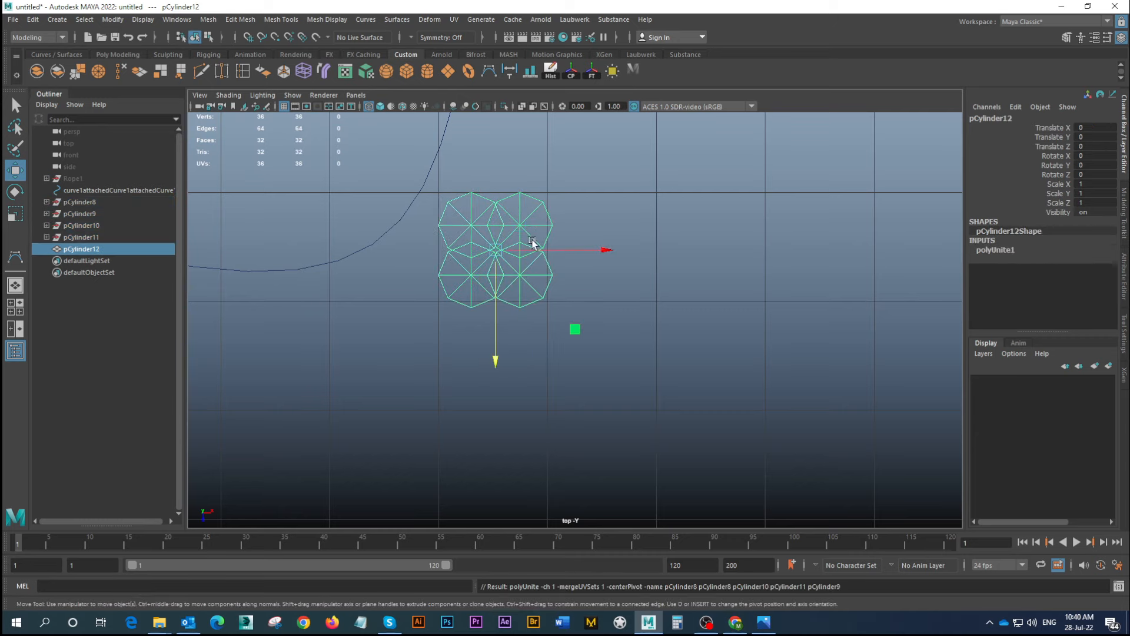
Scale the combined four-disc mesh uniformly to about 0.906 and nudge it slightly in X and Z
key("r")
left_click_drag(497, 250, 493, 249)
key("w")
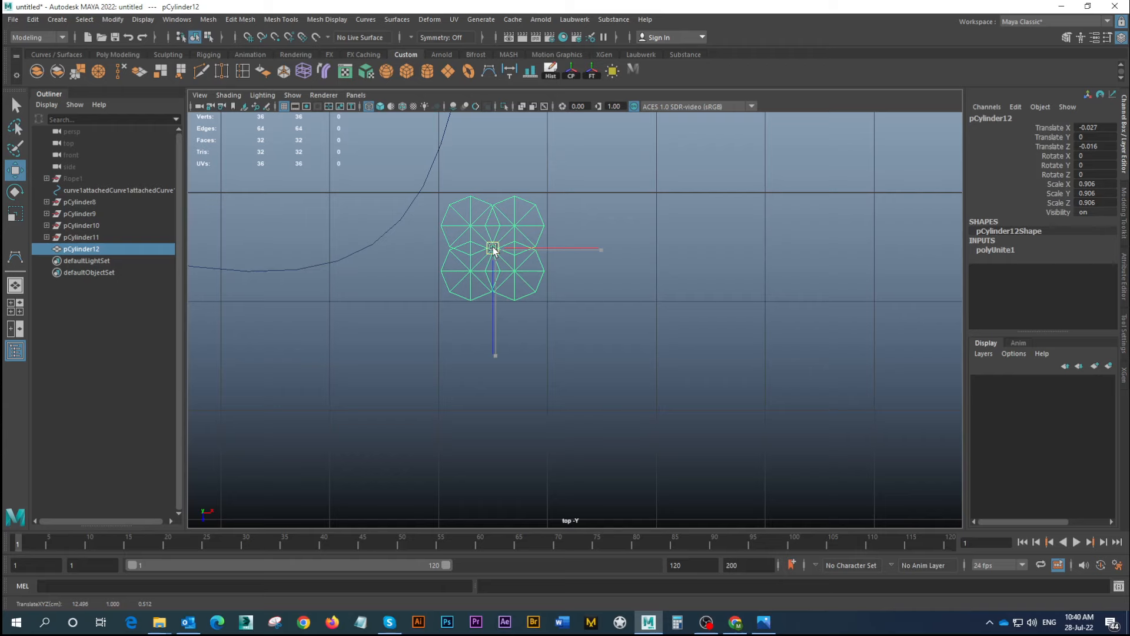
middle_click_drag(449, 250, 476, 250, "alt")
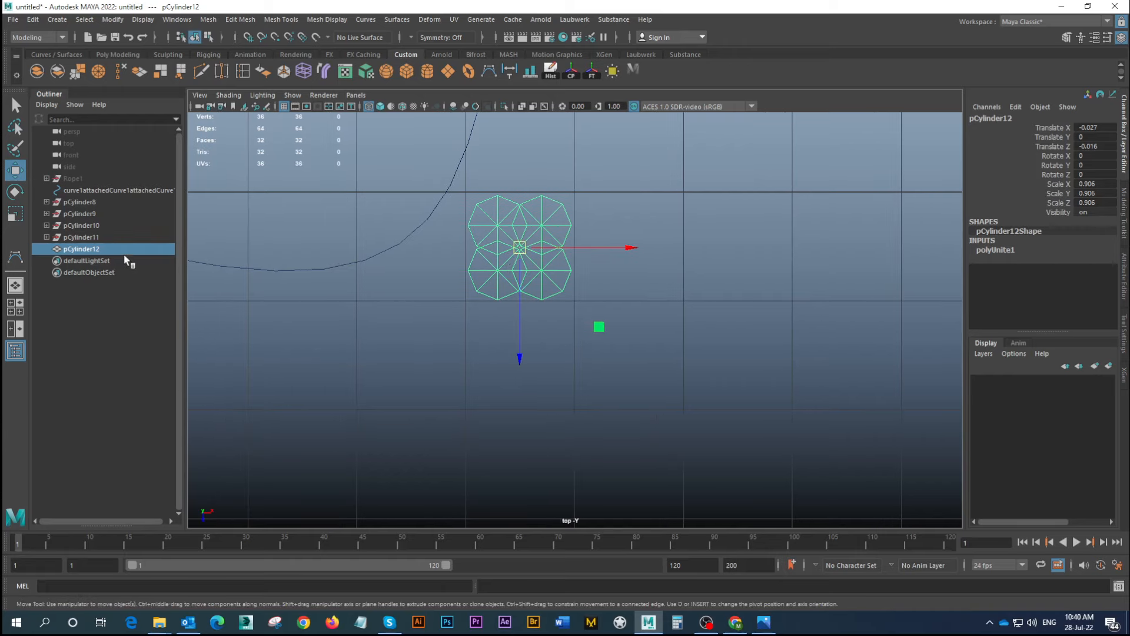
Rename the combined four-disc mesh as RopeStart
left_click(100, 248)
double_click(100, 249)
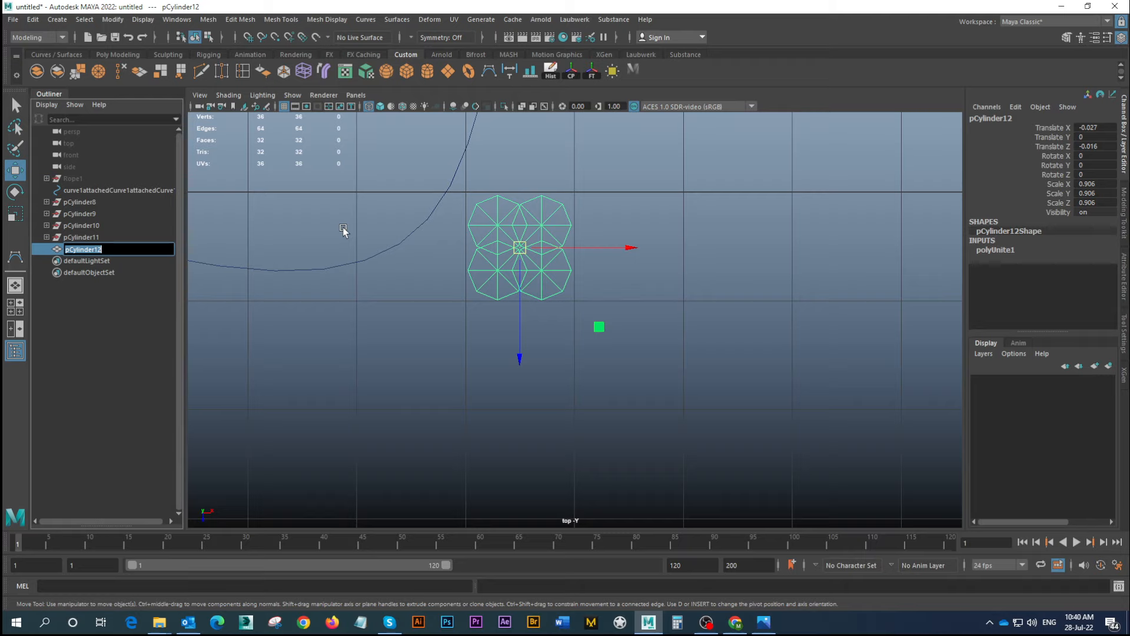
type("RopeStart")
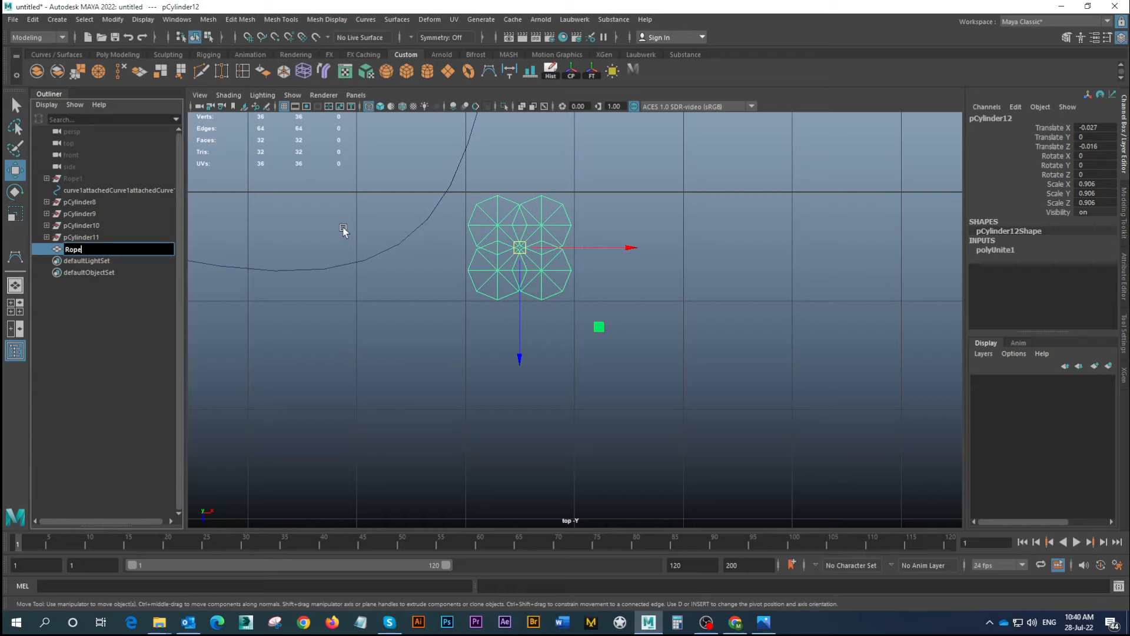
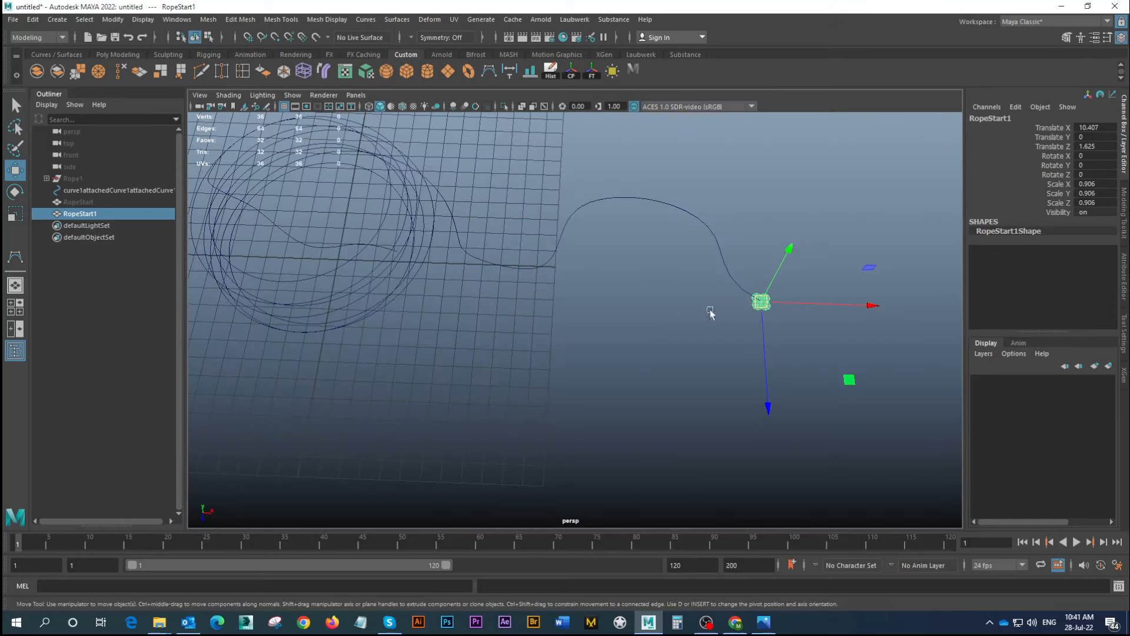
Rotate RopeStart1 at the curve's free end to exactly 90 degrees about Z
left_click_drag(711, 313, 608, 280, "alt")
key("e")
left_click_drag(716, 217, 597, 243)
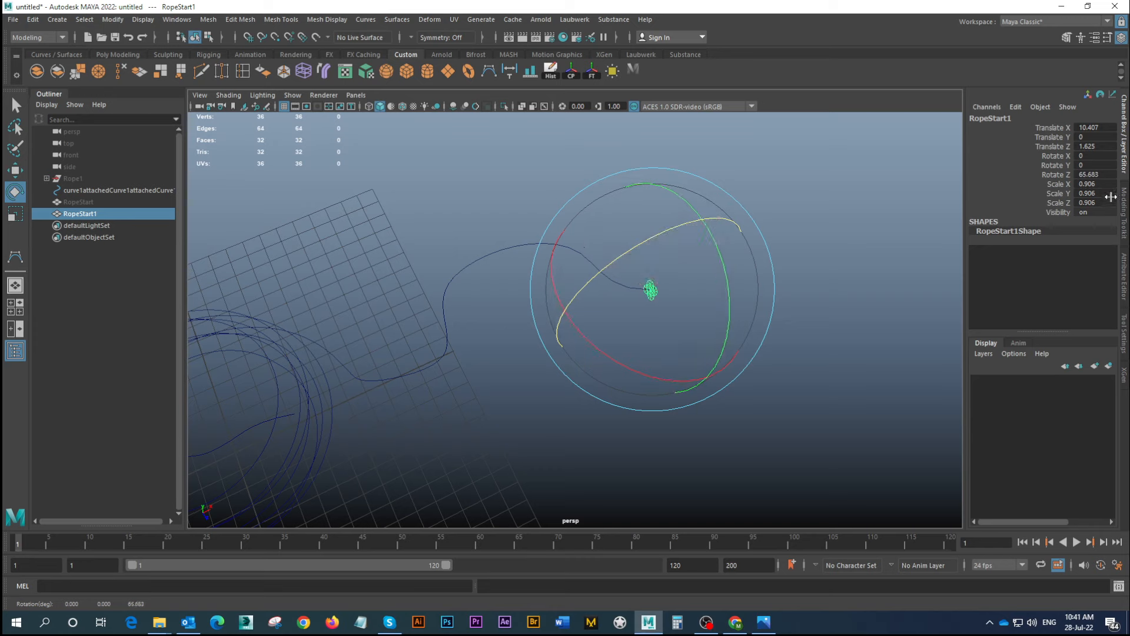
double_click(1107, 176)
type("90")
key("Return")
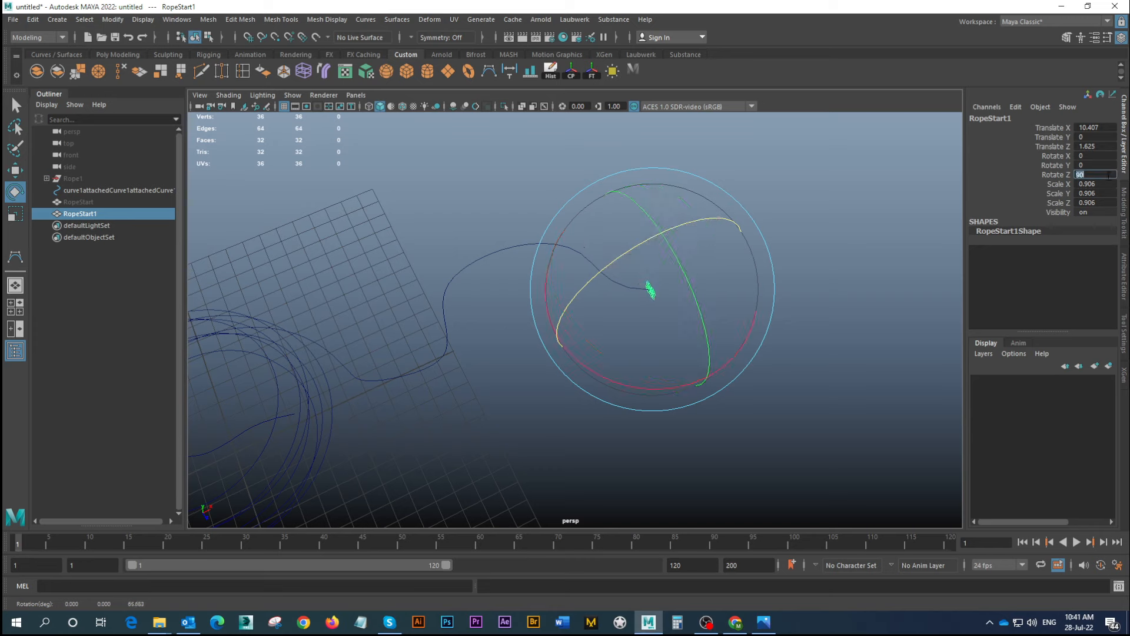
Rotate RopeStart1 about -40.8 degrees in X and raise it to about 0.046 in Y at the curve's end
left_click(15, 171)
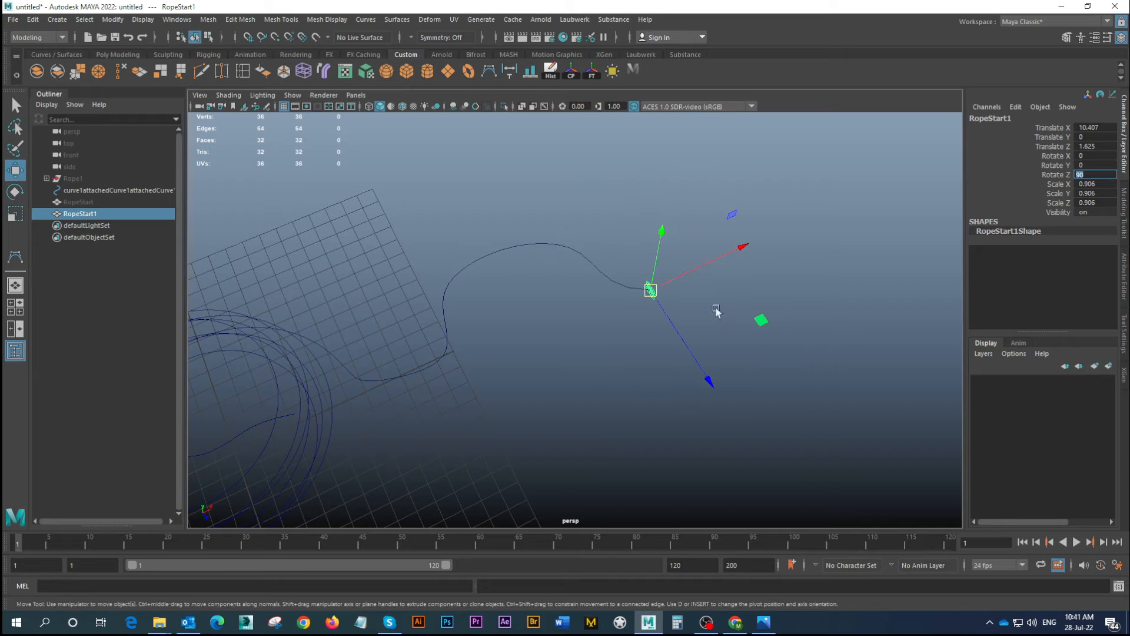
left_click_drag(741, 312, 736, 255, "alt")
key("f")
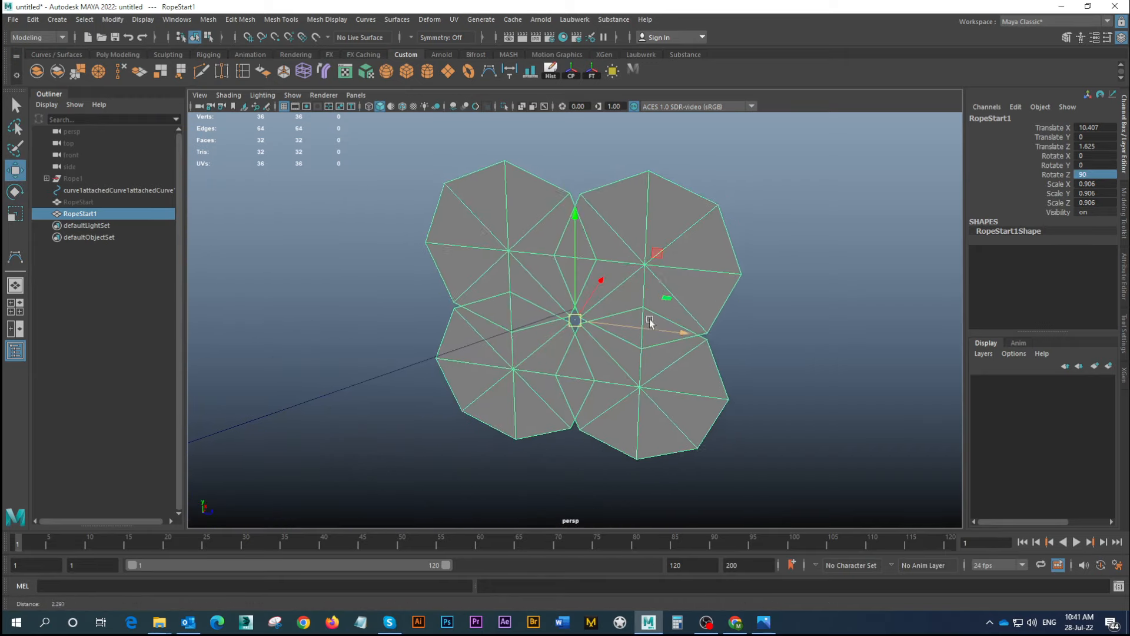
left_click_drag(651, 323, 630, 347, "alt")
key("e")
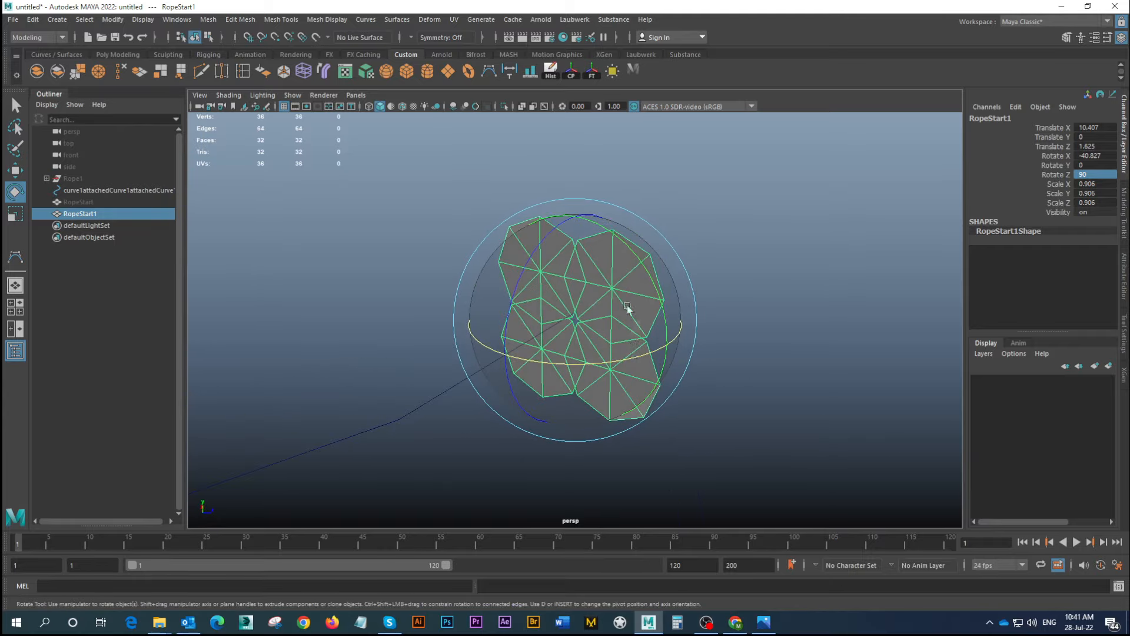
key("w")
left_click_drag(575, 214, 633, 333)
Display the rope curve's control vertices and examine how they are distributed along the coil and the tail
right_click_drag(633, 333, 525, 312, "alt")
right_click_drag(626, 324, 595, 322, "alt")
left_click_drag(596, 322, 472, 296, "alt")
middle_click_drag(471, 294, 512, 300, "alt")
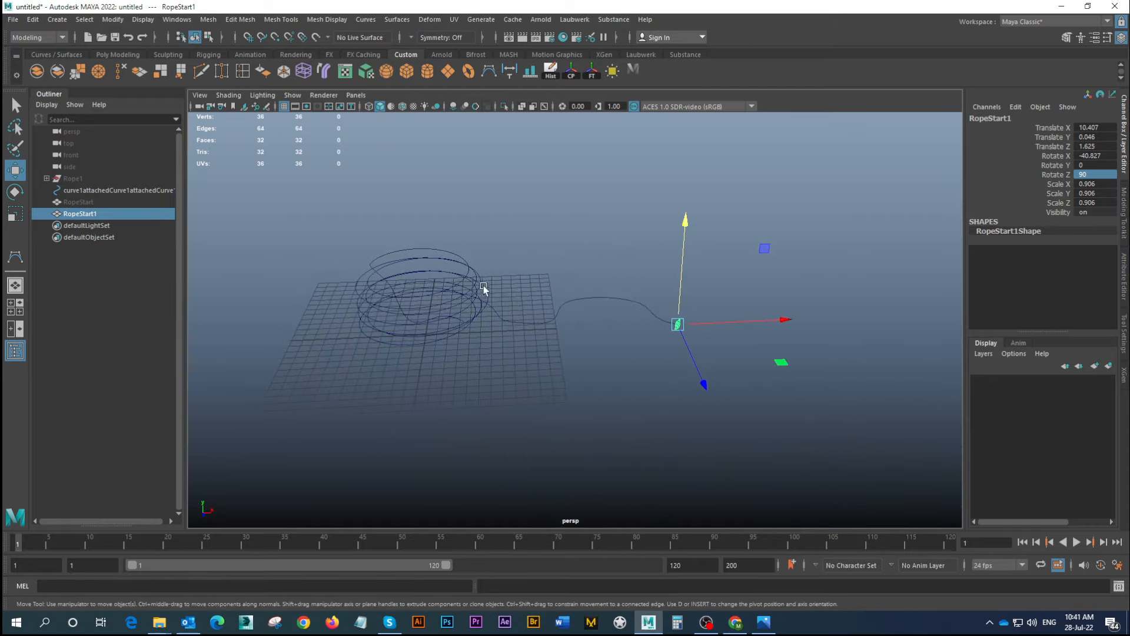
left_click(471, 307)
left_click_drag(485, 344, 472, 311, "alt")
right_click_drag(472, 311, 713, 356, "alt")
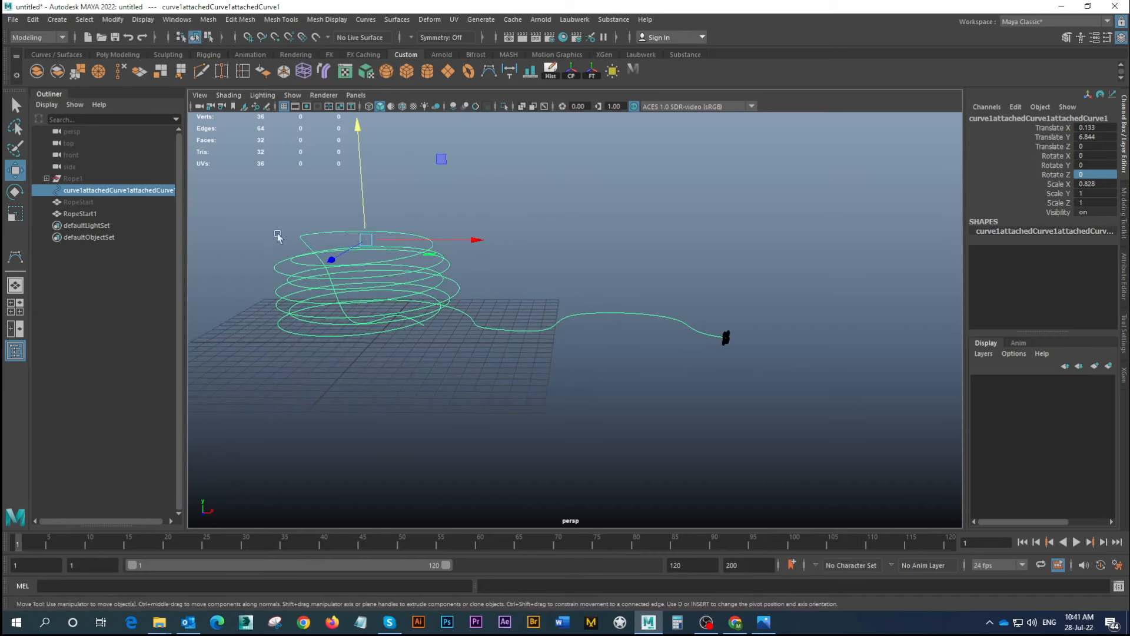
middle_click_drag(415, 299, 463, 318, "alt")
left_click_drag(423, 294, 481, 311, "alt")
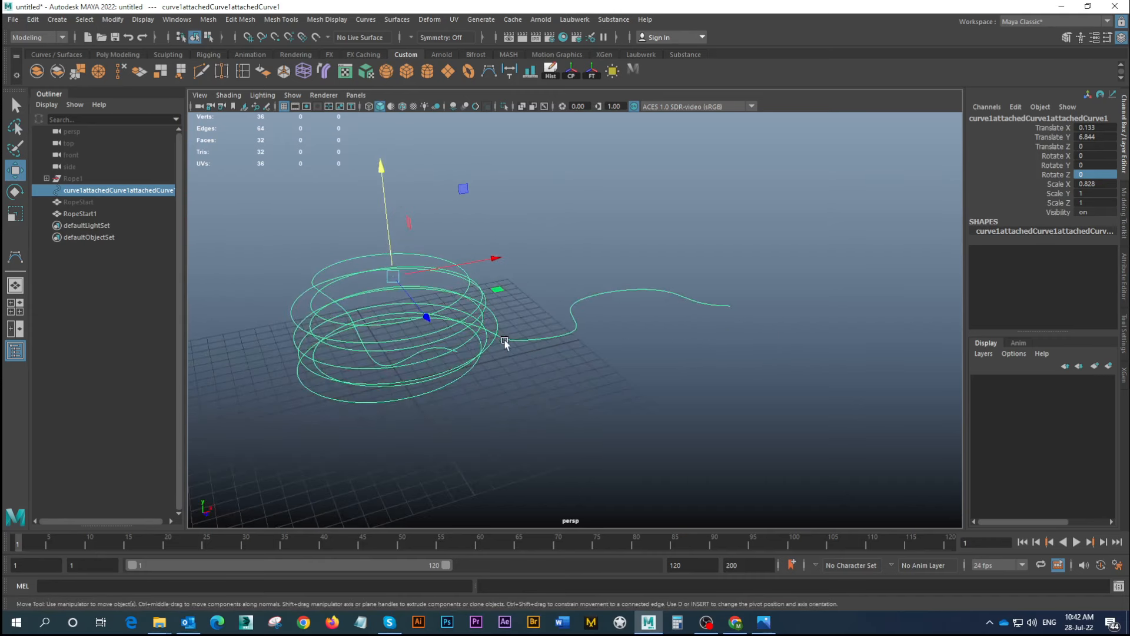
right_click_drag(478, 315, 429, 313)
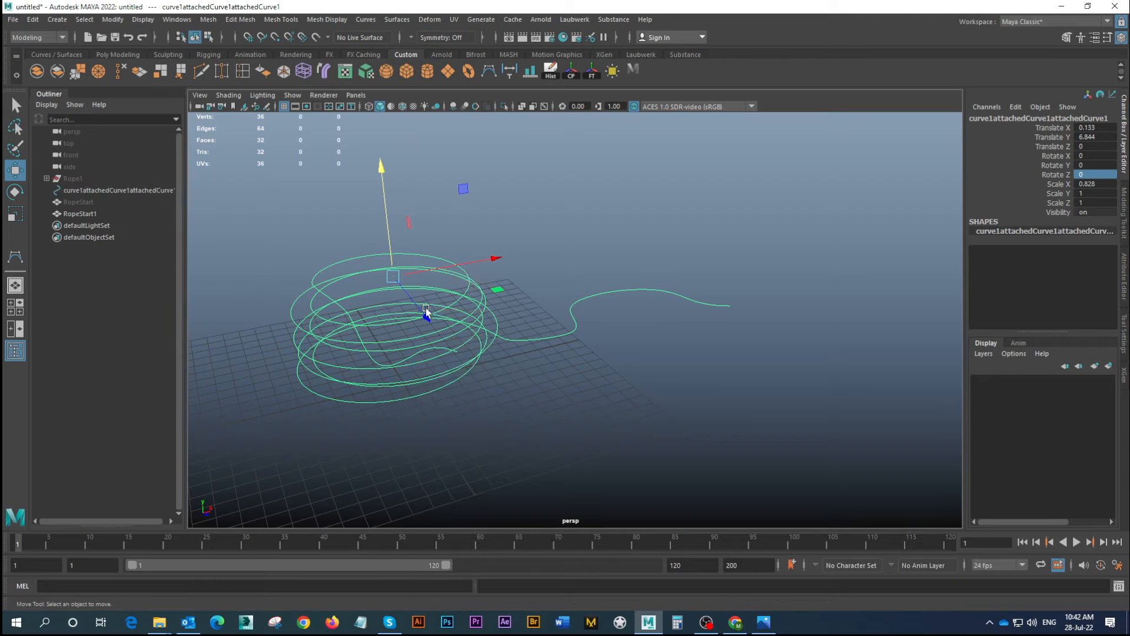
left_click_drag(559, 350, 768, 351, "alt")
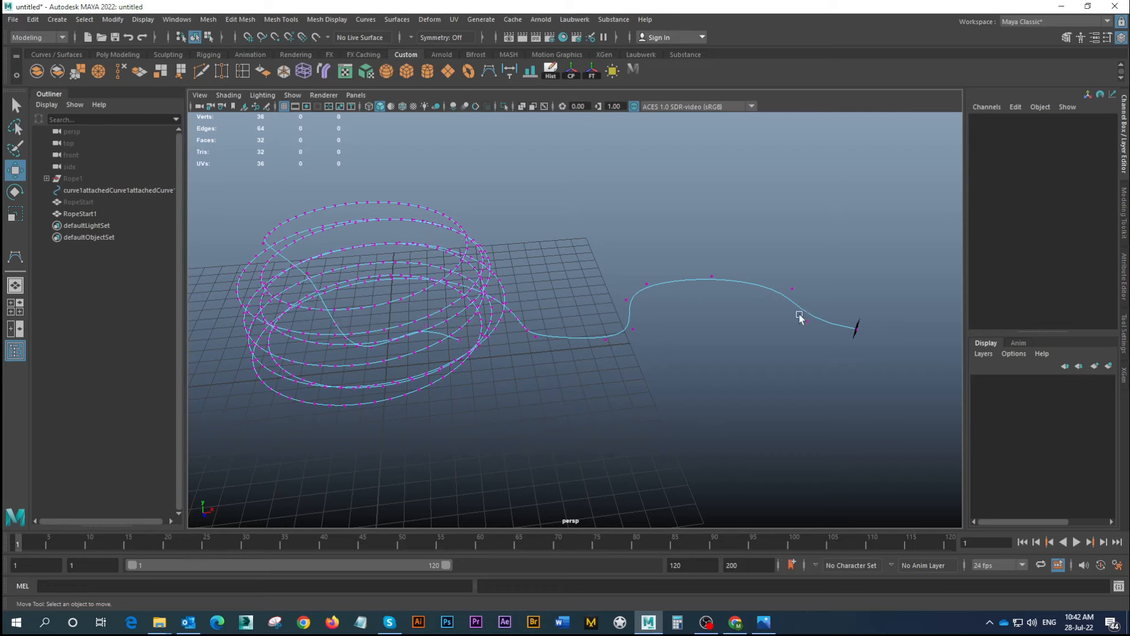
left_click_drag(535, 339, 371, 259, "alt")
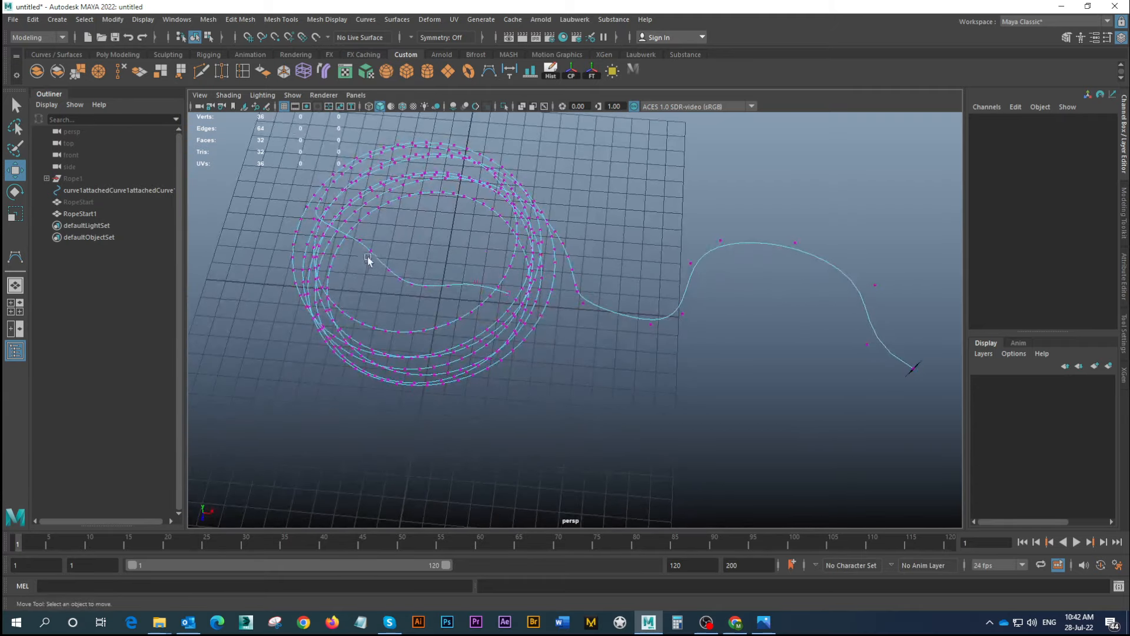
left_click_drag(496, 252, 537, 288, "alt")
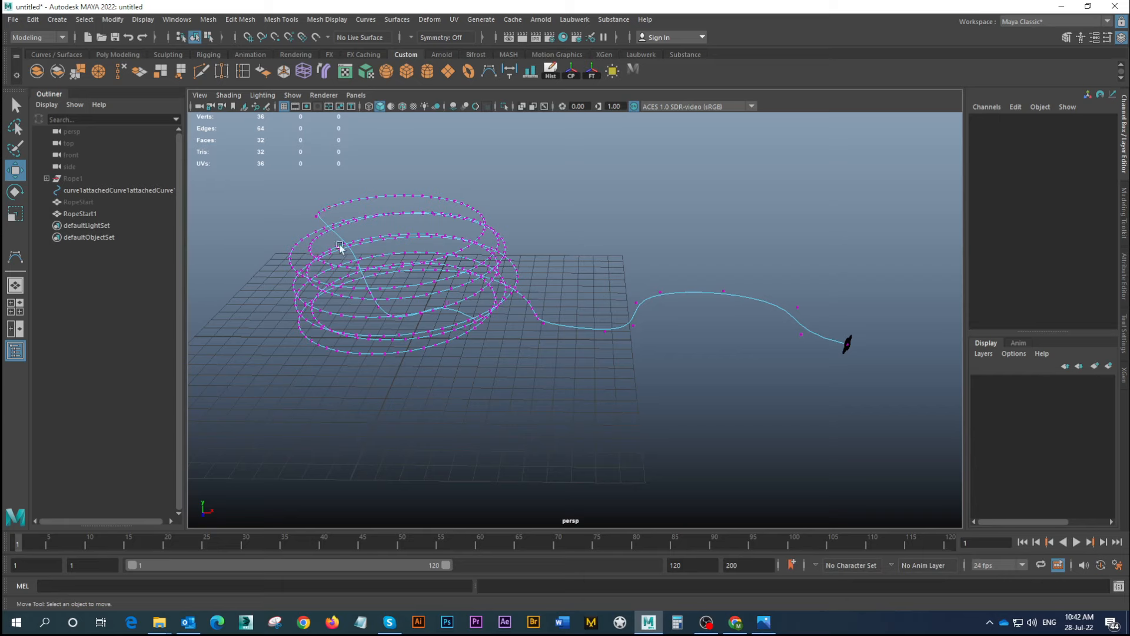
left_click_drag(439, 330, 476, 260, "alt")
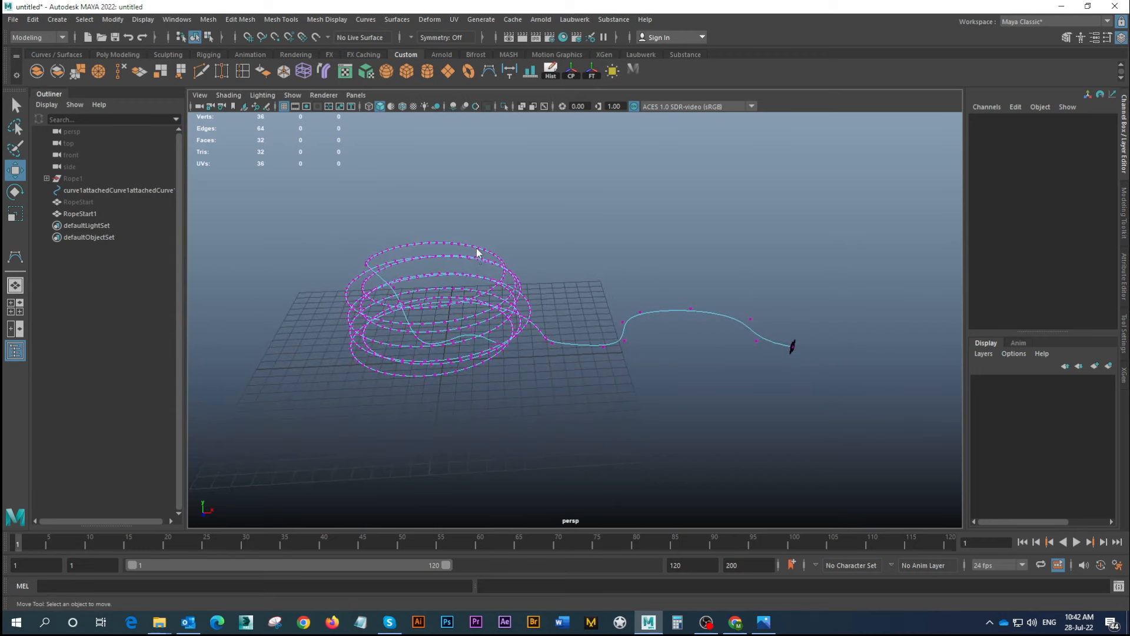
Select the whole rope curve, open the Rebuild Curve options and reset them to the defaults
left_click(476, 253)
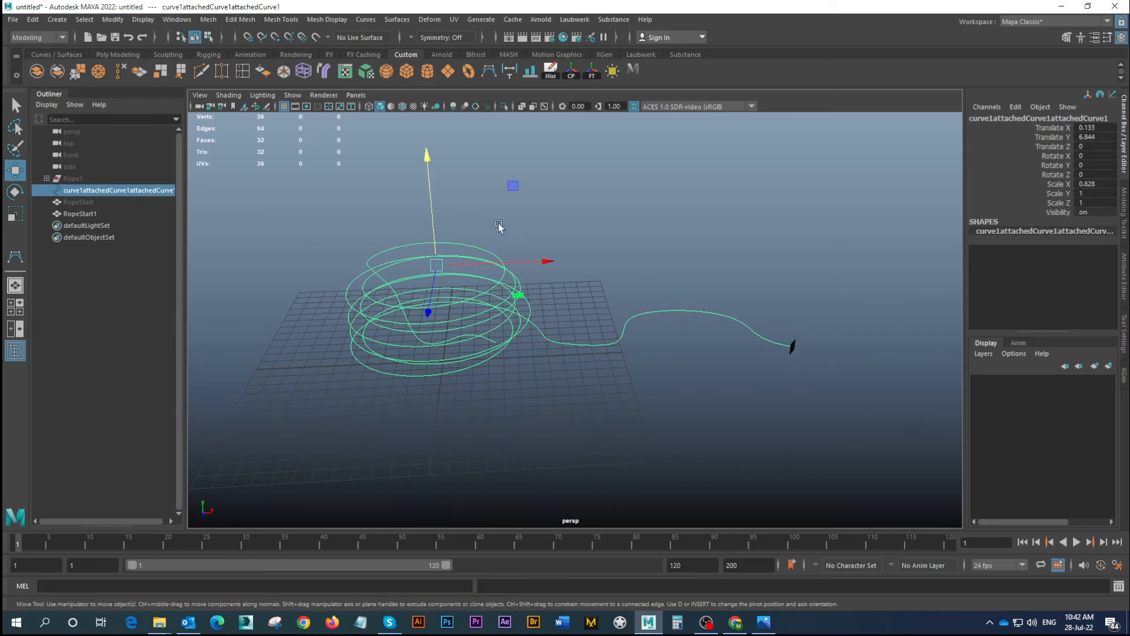
left_click(365, 20)
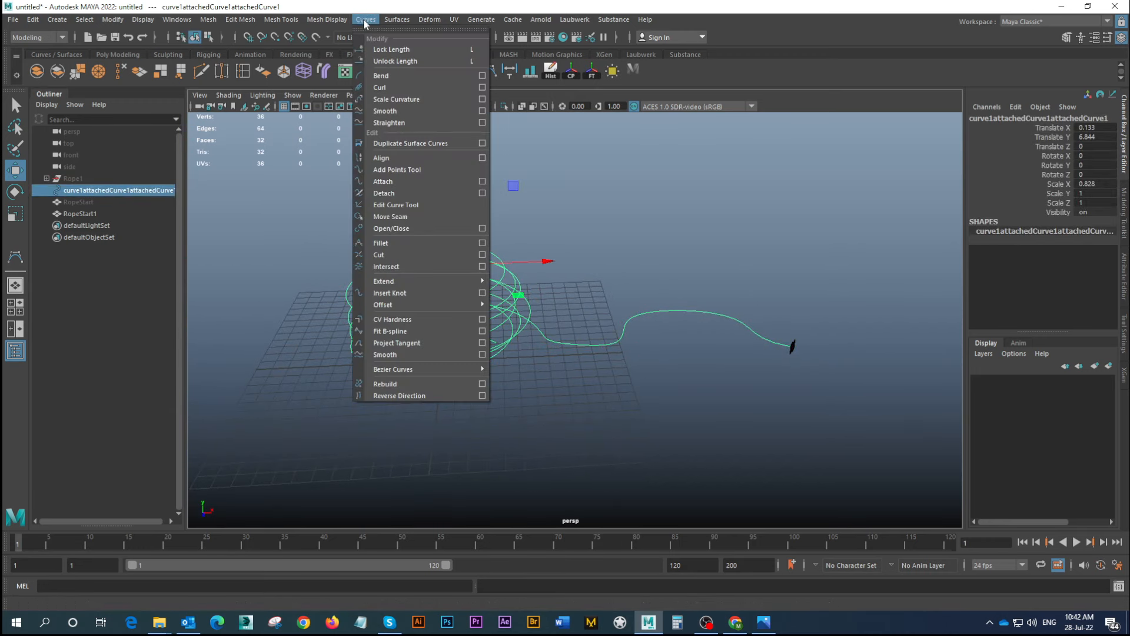
left_click(482, 383)
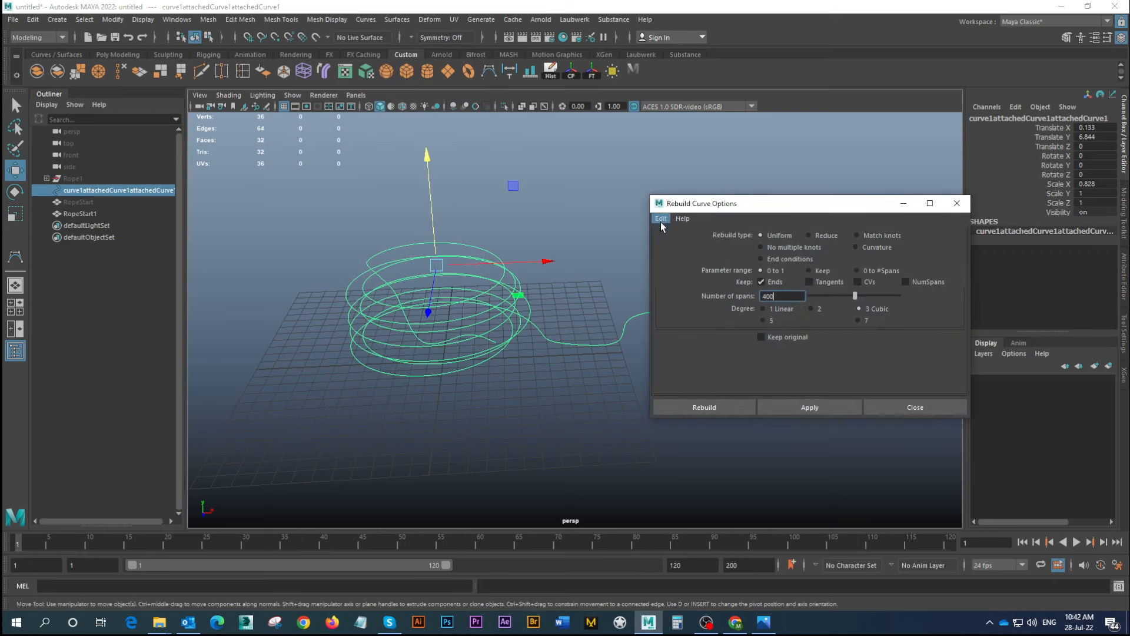
left_click(661, 219)
left_click(677, 244)
left_click_drag(820, 205, 803, 185)
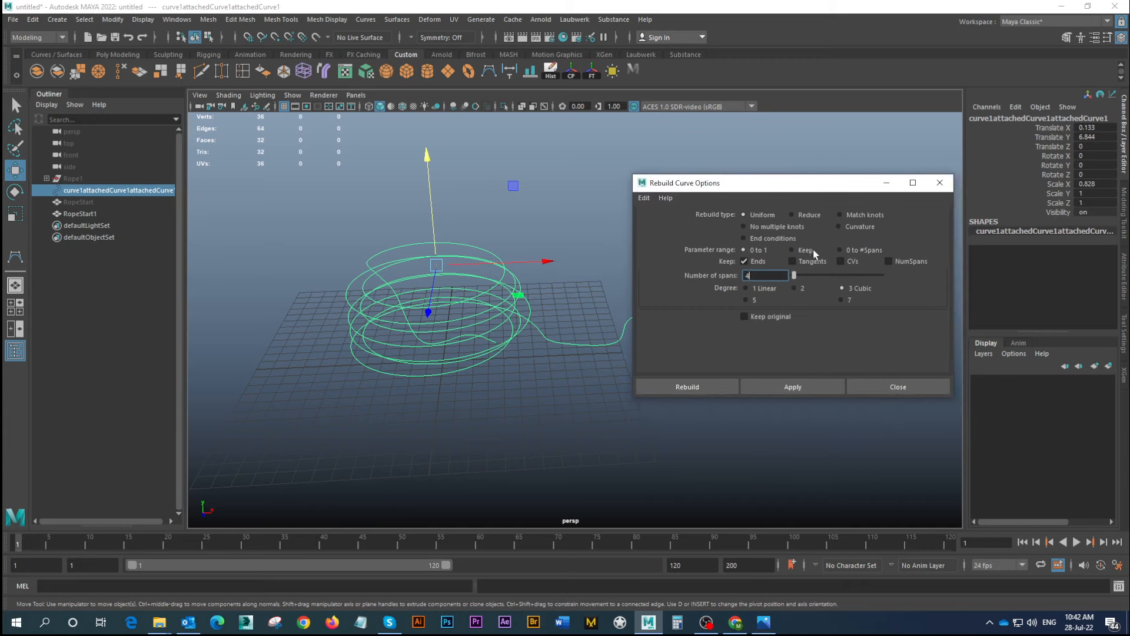
Try to rebuild the rope curve uniformly with 350 spans and check its control vertices
left_click_drag(736, 187, 765, 178)
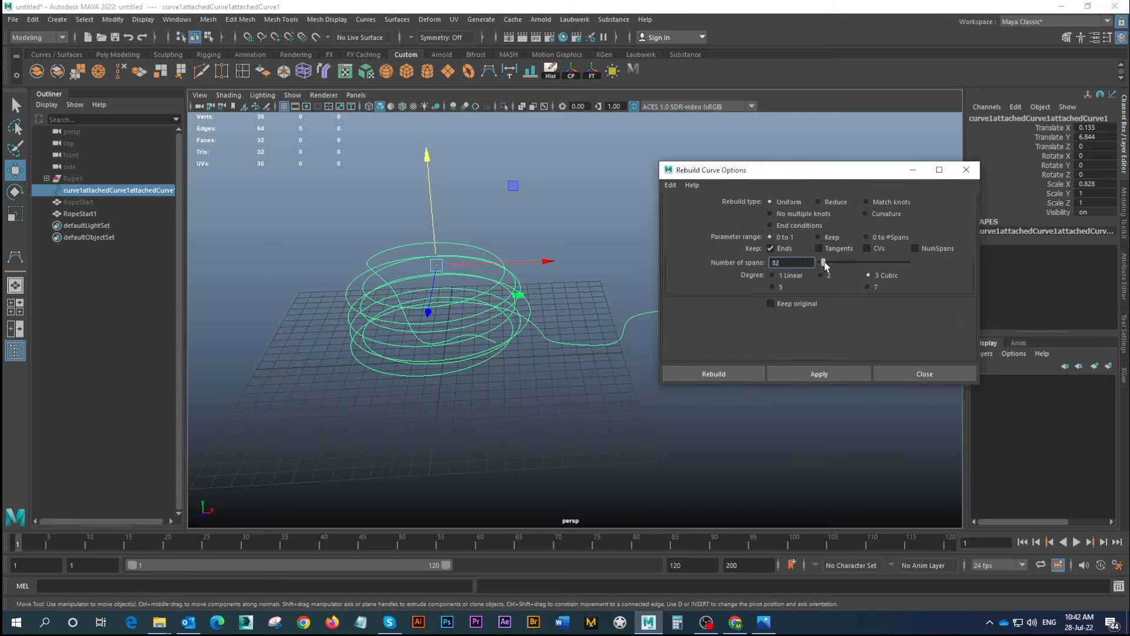
left_click_drag(824, 262, 855, 262)
left_click(815, 373)
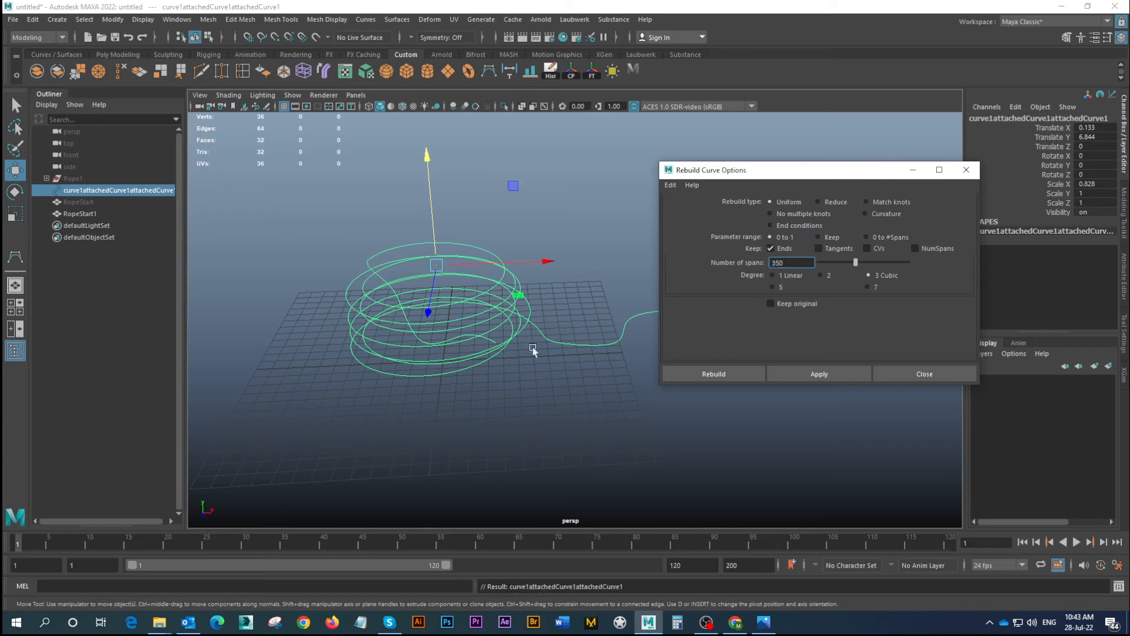
right_click_drag(481, 297, 514, 358)
left_click_drag(513, 357, 438, 265, "alt")
right_click_drag(438, 265, 493, 238)
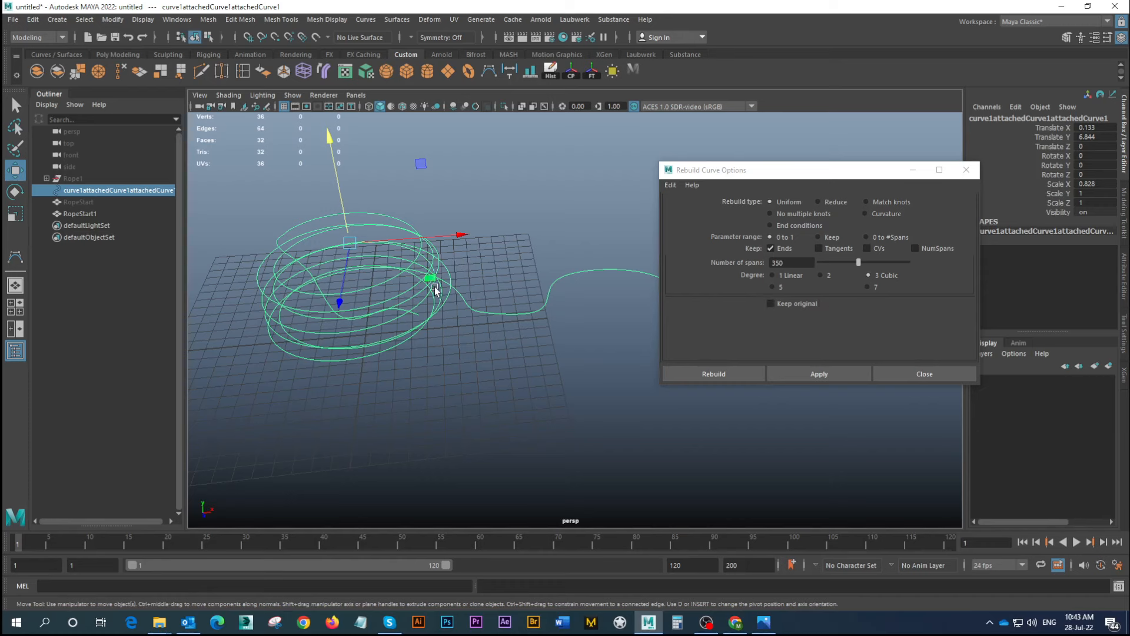
Undo the 350-span curve rebuild, check the curve's control vertices and return to object mode
key("ctrl+z")
key("ctrl+z")
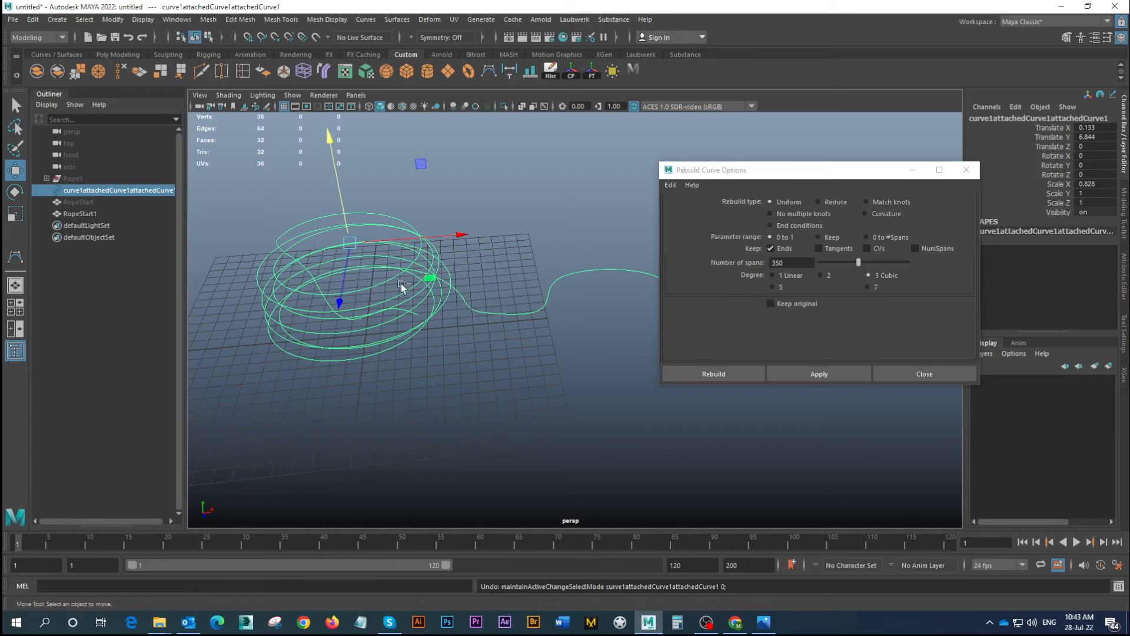
right_click_drag(412, 272, 365, 277)
key("ctrl+z")
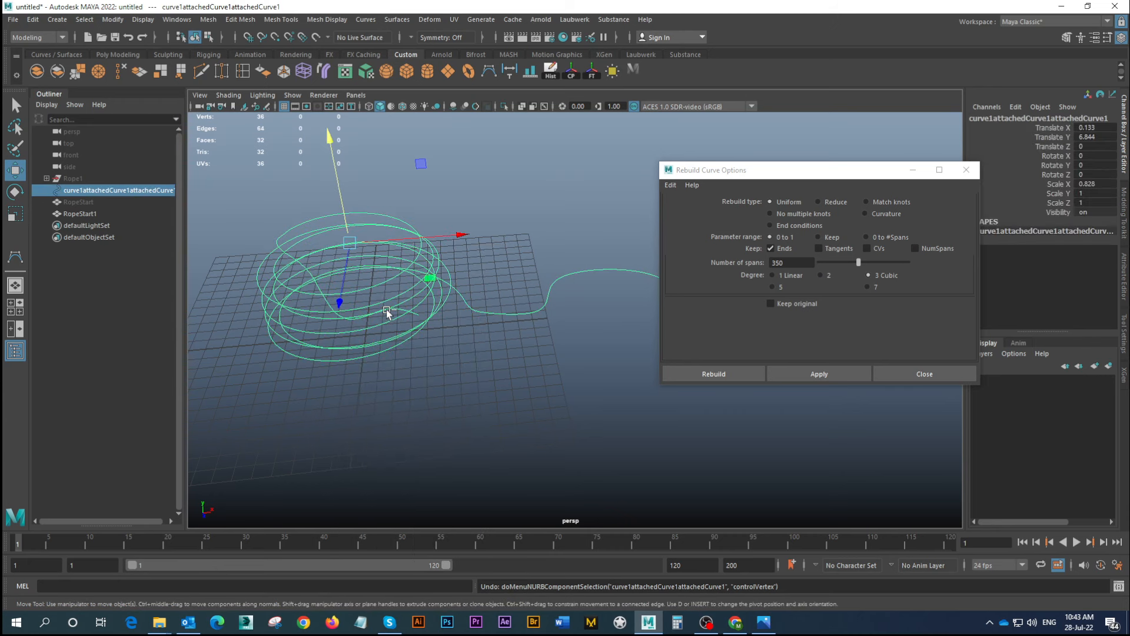
right_click(390, 300)
right_click_drag(390, 300, 321, 296)
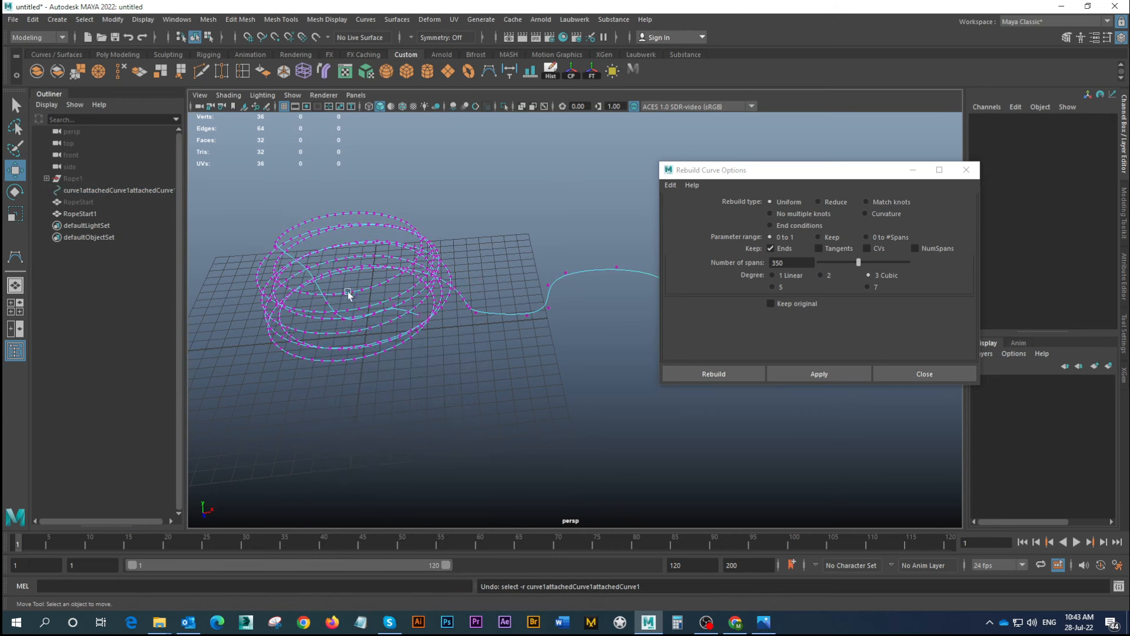
right_click_drag(418, 256, 454, 230)
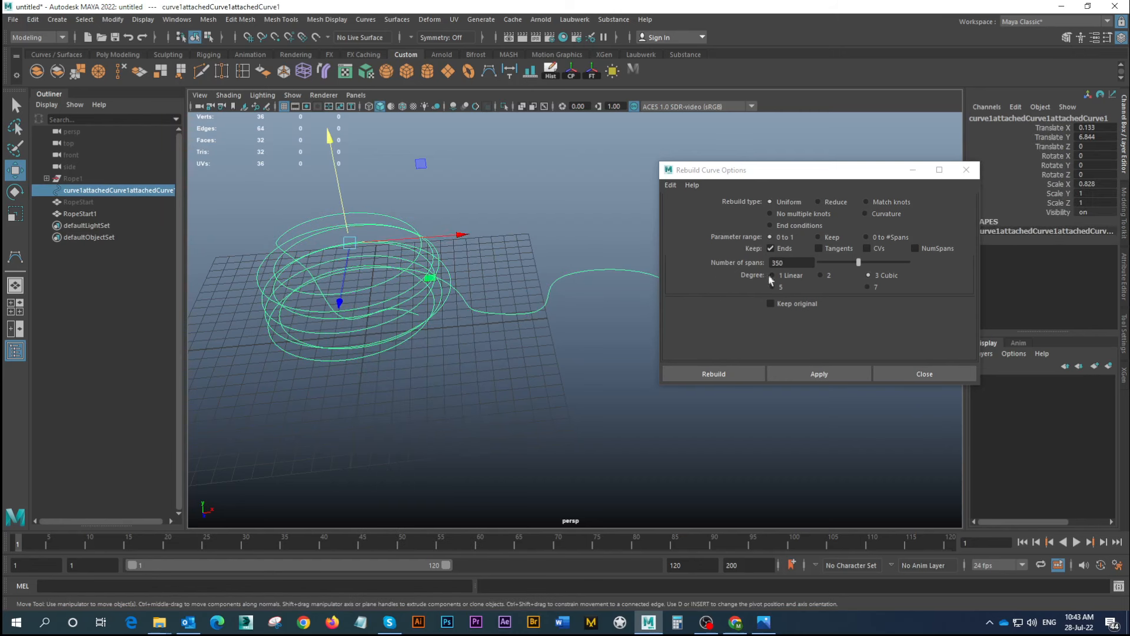
Rebuild the rope curve with 300 spans, display its control vertices and close the rebuild options
double_click(812, 263)
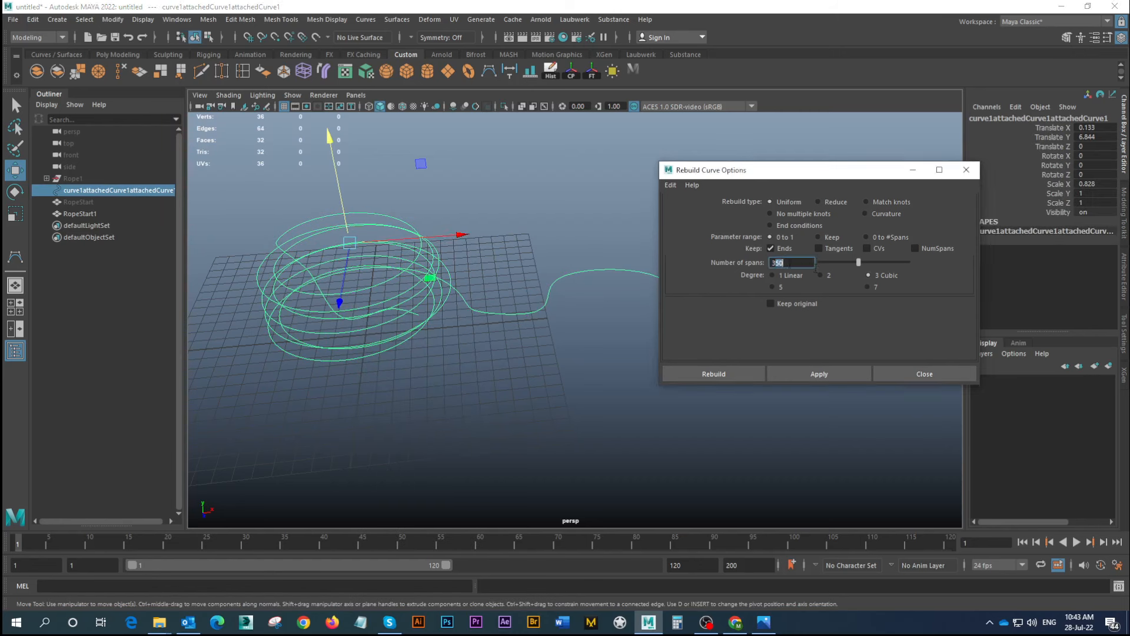
left_click(803, 369)
right_click(390, 276)
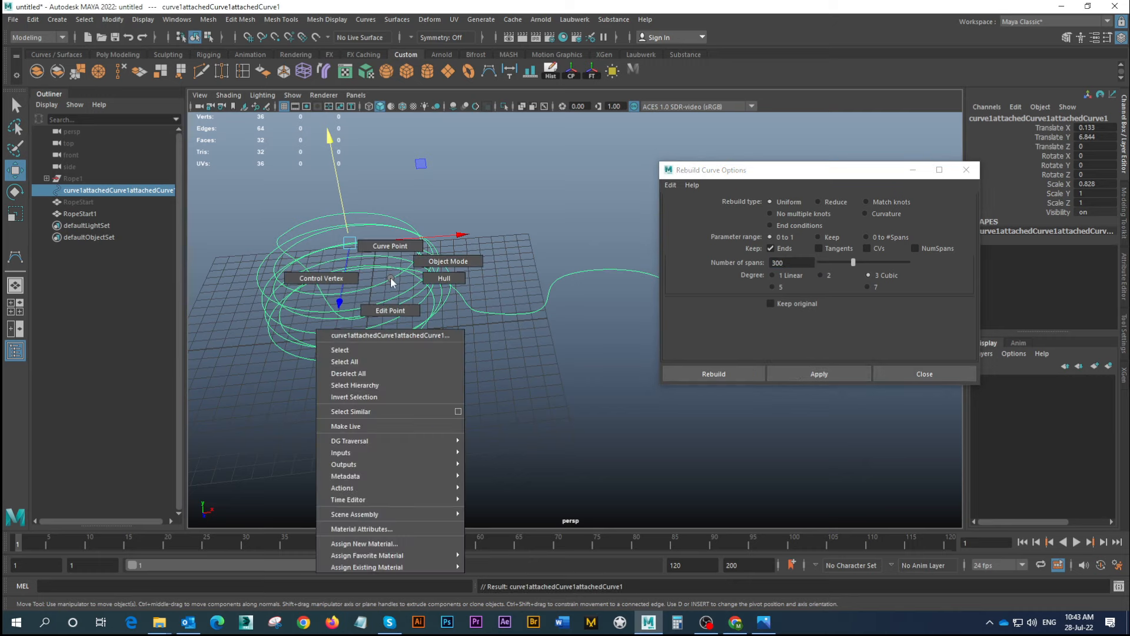
right_click_drag(390, 278, 342, 281)
left_click_drag(494, 319, 789, 287, "alt")
left_click(883, 372)
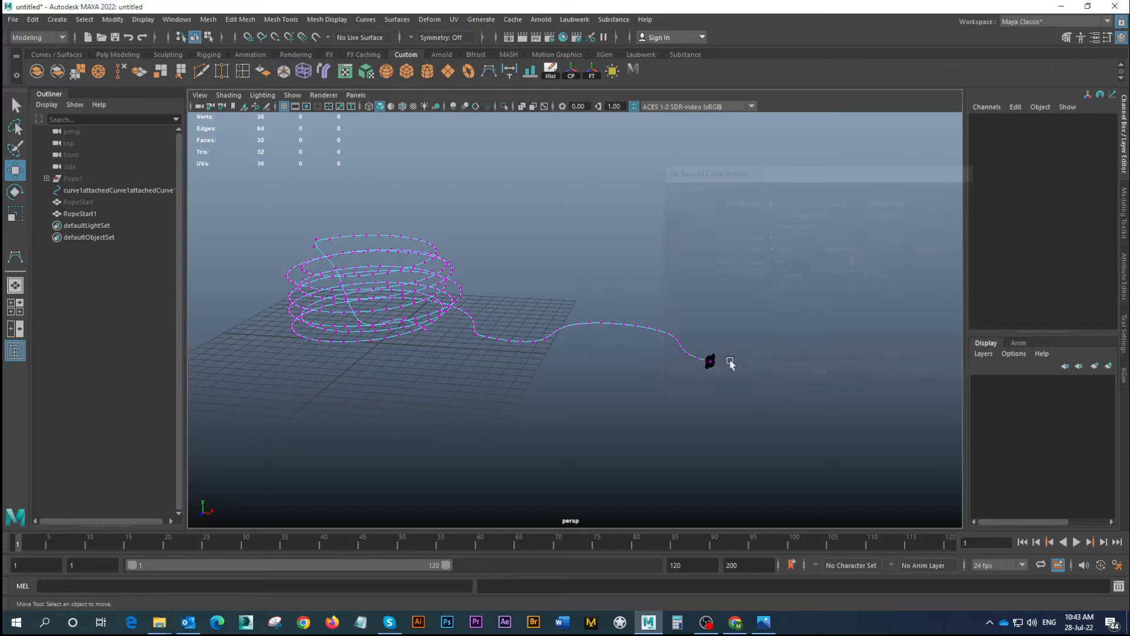
Return the rope curve to object mode and move in on the four-strand profile at its free end
left_click_drag(729, 361, 652, 296, "alt")
right_click_drag(507, 240, 567, 222)
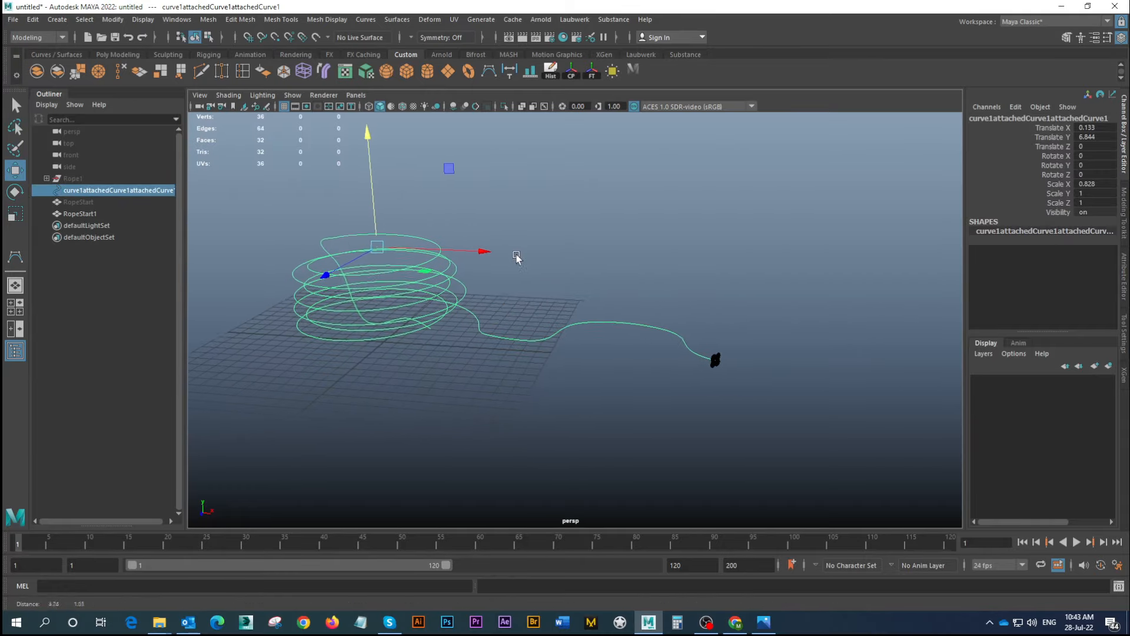
left_click_drag(518, 253, 756, 318, "alt")
left_click(678, 321)
right_click_drag(595, 328, 877, 401, "alt")
right_click_drag(643, 334, 656, 335, "alt")
left_click_drag(657, 336, 596, 293, "alt")
Try to extrude all faces of the four-strand profile along the rope curve
right_click_drag(611, 286, 612, 314)
left_click_drag(568, 233, 699, 405)
right_click_drag(529, 321, 527, 346, "alt")
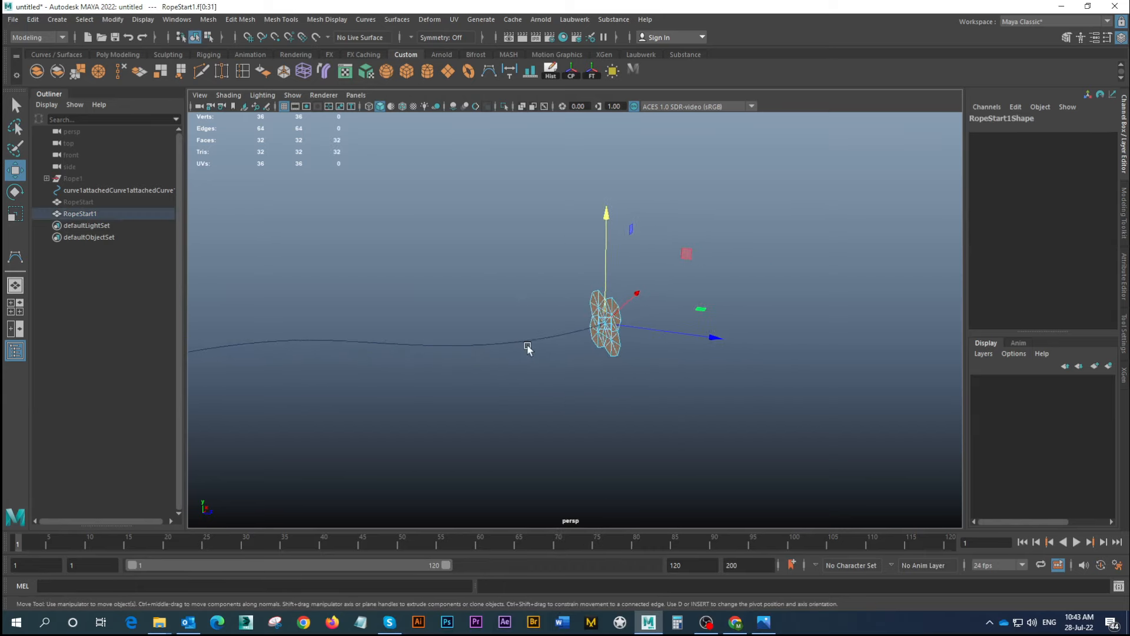
middle_click_drag(527, 346, 552, 314, "alt")
left_click_drag(483, 284, 557, 392, "shift")
right_click_drag(675, 356, 573, 302, "alt")
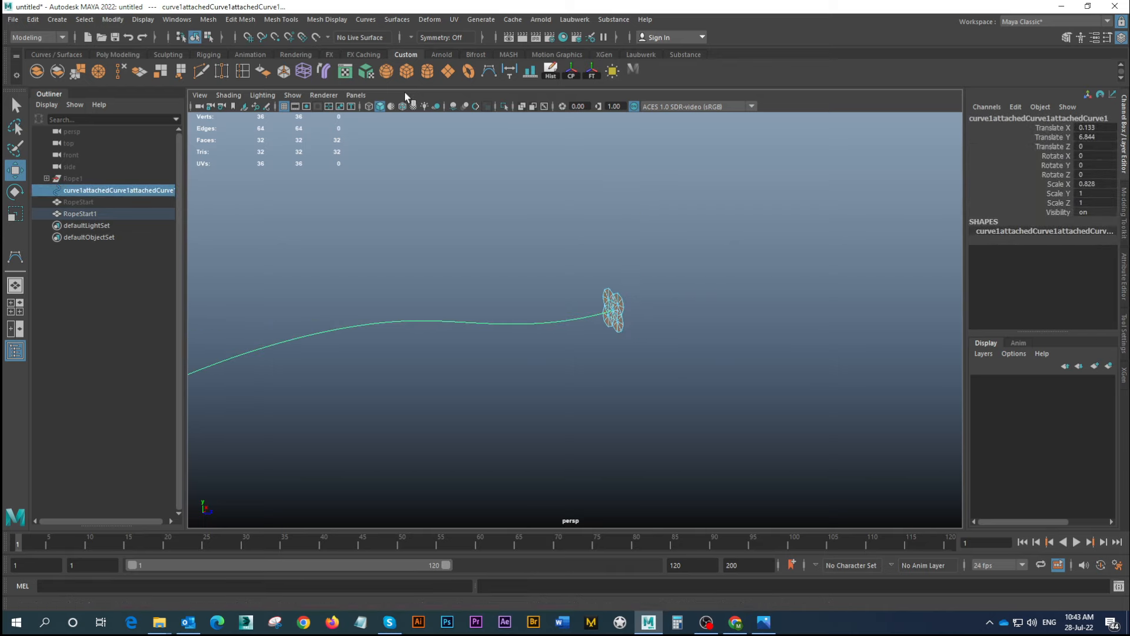
key("ctrl+e")
left_click_drag(580, 295, 537, 293, "alt")
middle_click_drag(655, 338, 454, 285, "alt")
right_click_drag(453, 285, 768, 392, "alt")
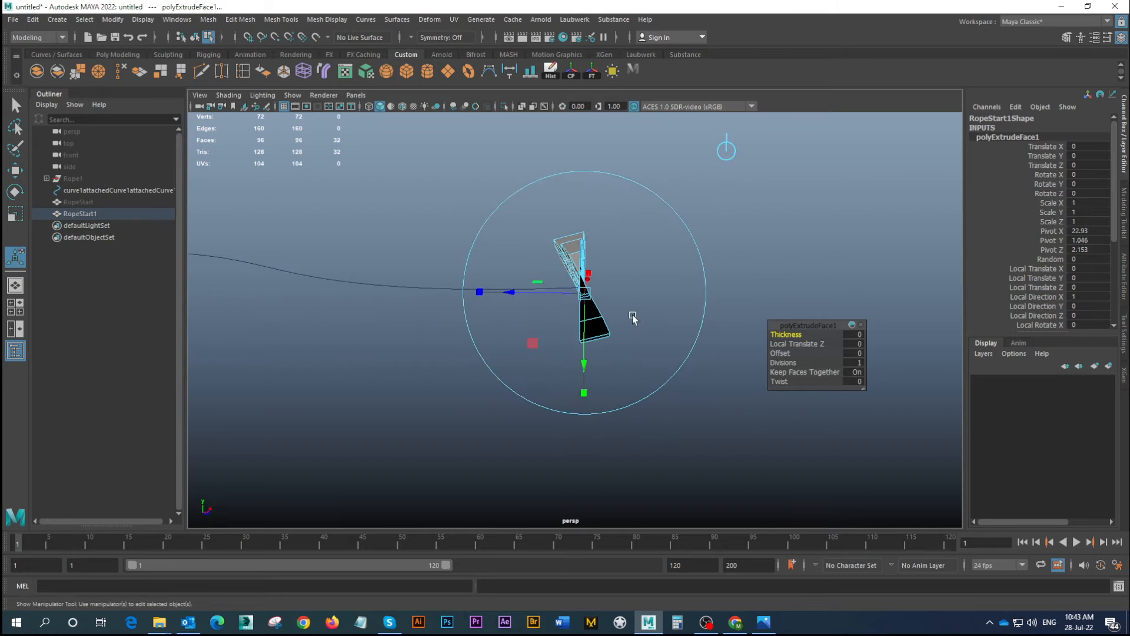
right_click_drag(633, 318, 623, 313, "alt")
left_click_drag(610, 304, 492, 317, "alt")
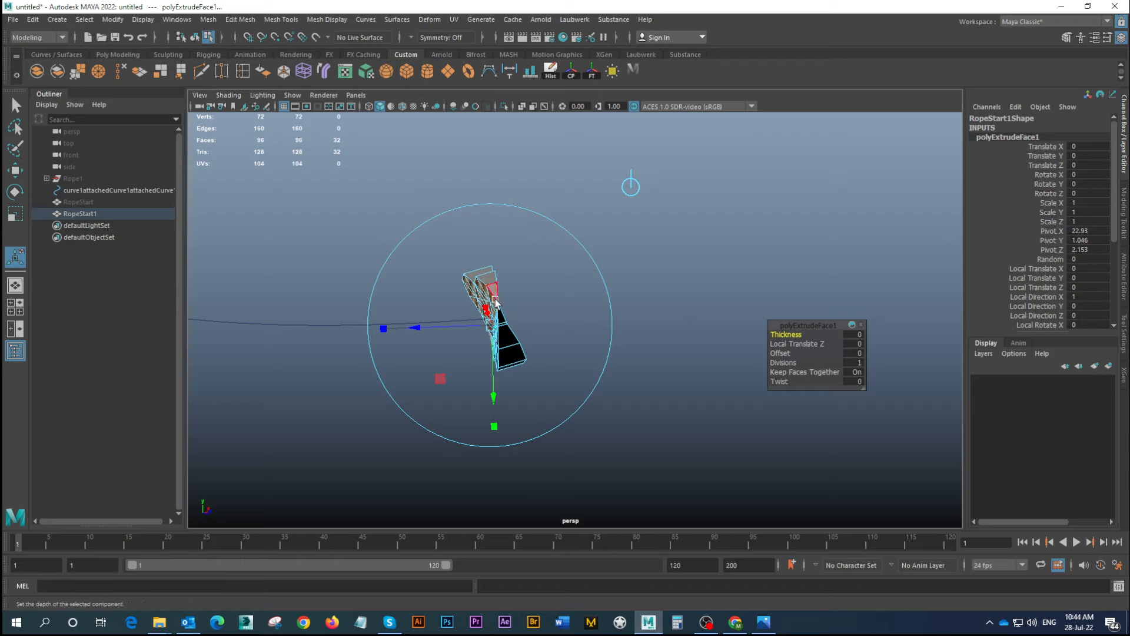
Undo the extrusion of the profile faces and return the profile to object mode
key("ctrl+z")
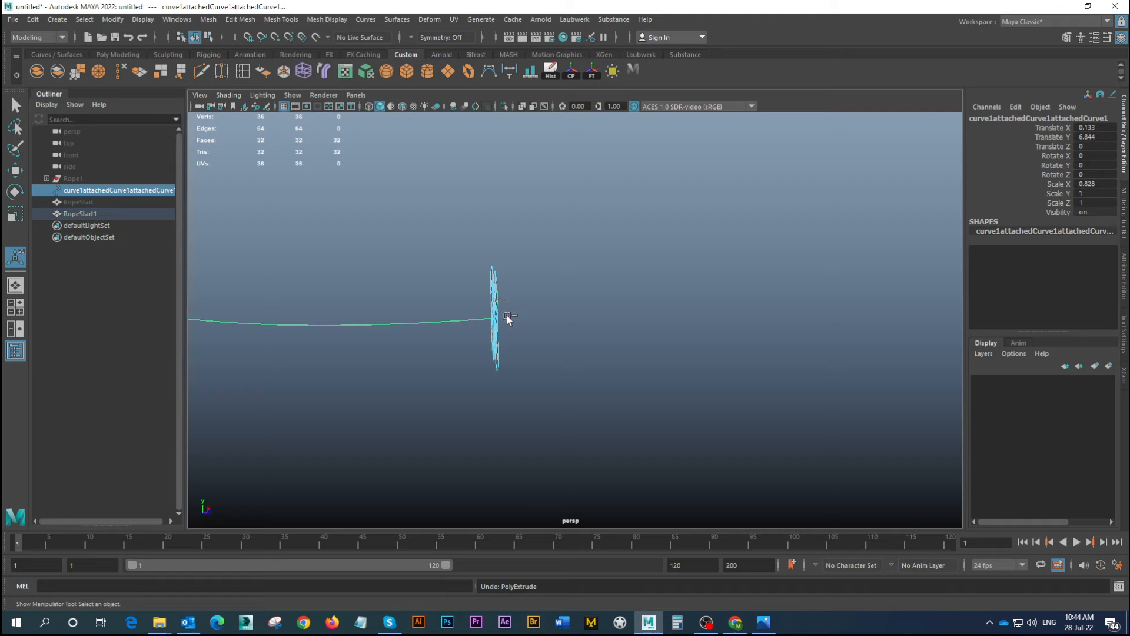
key("ctrl+z")
right_click_drag(497, 312, 504, 296)
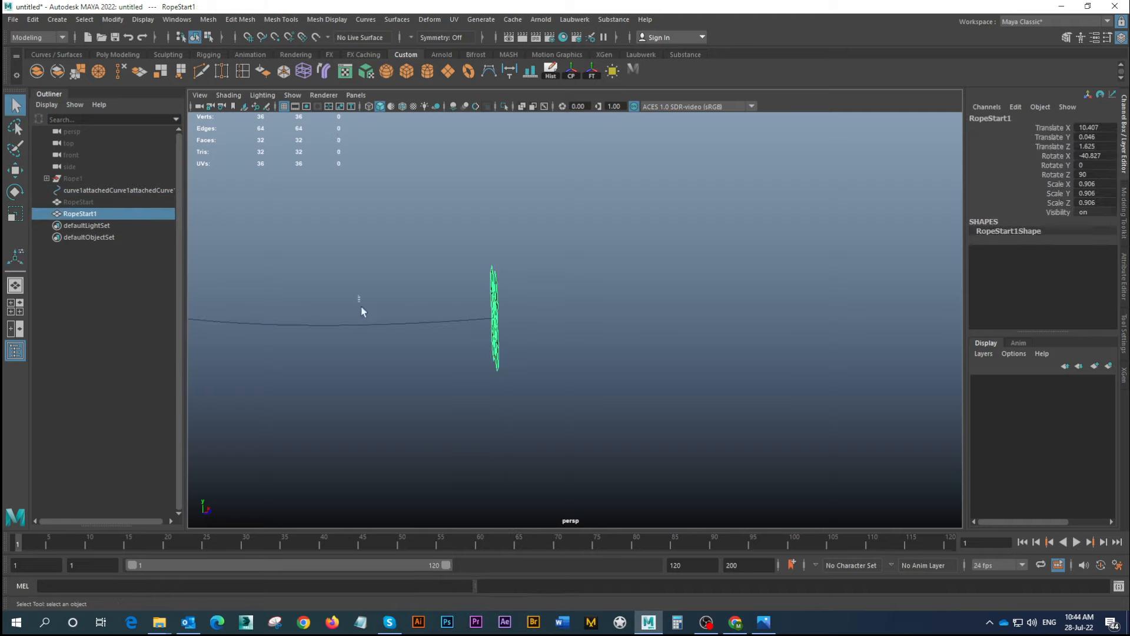
Reverse the direction of the rope curve so that it starts at the profile
left_click(371, 325)
right_click_drag(488, 343, 470, 250, "alt")
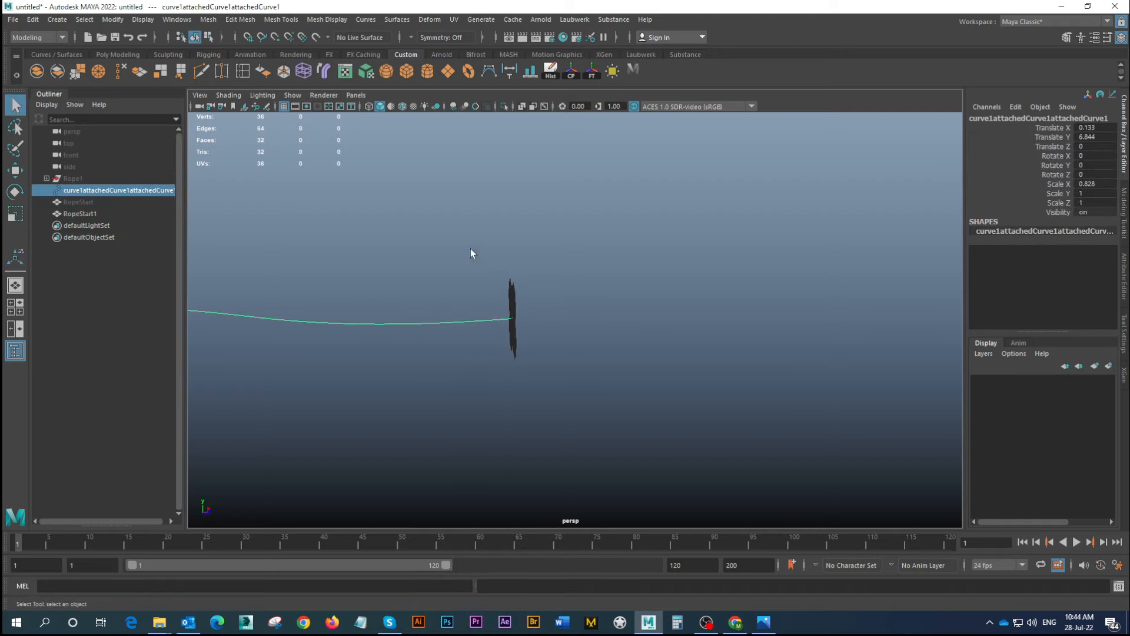
left_click(366, 19)
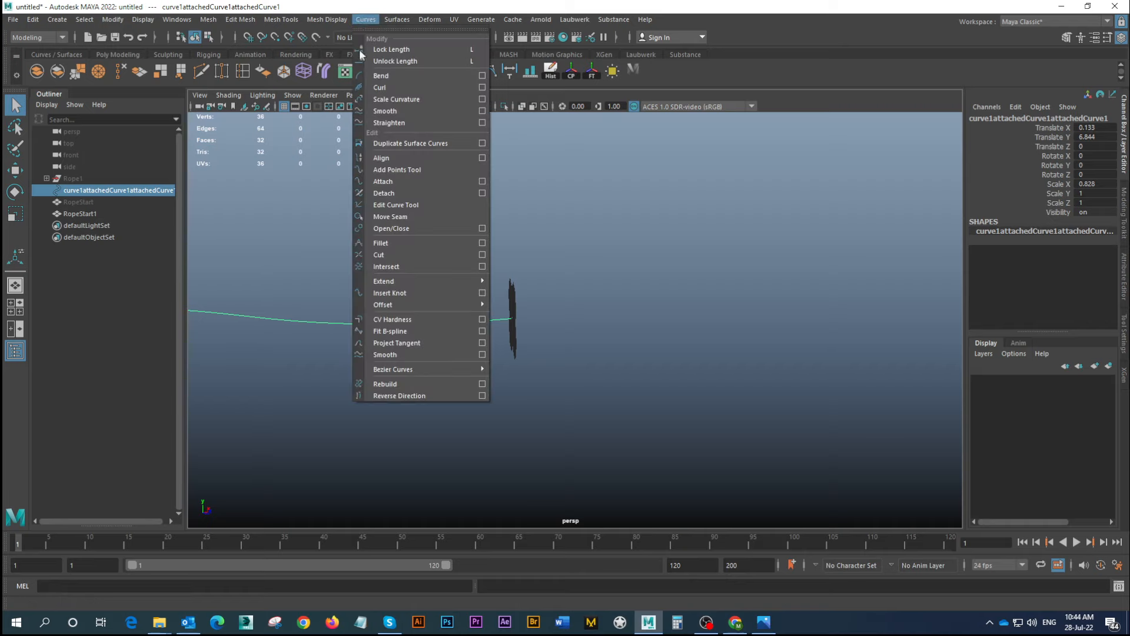
left_click(391, 394)
Extrude all faces of the profile along the reversed rope curve with 500 divisions and inspect the coil
right_click_drag(512, 289, 517, 303)
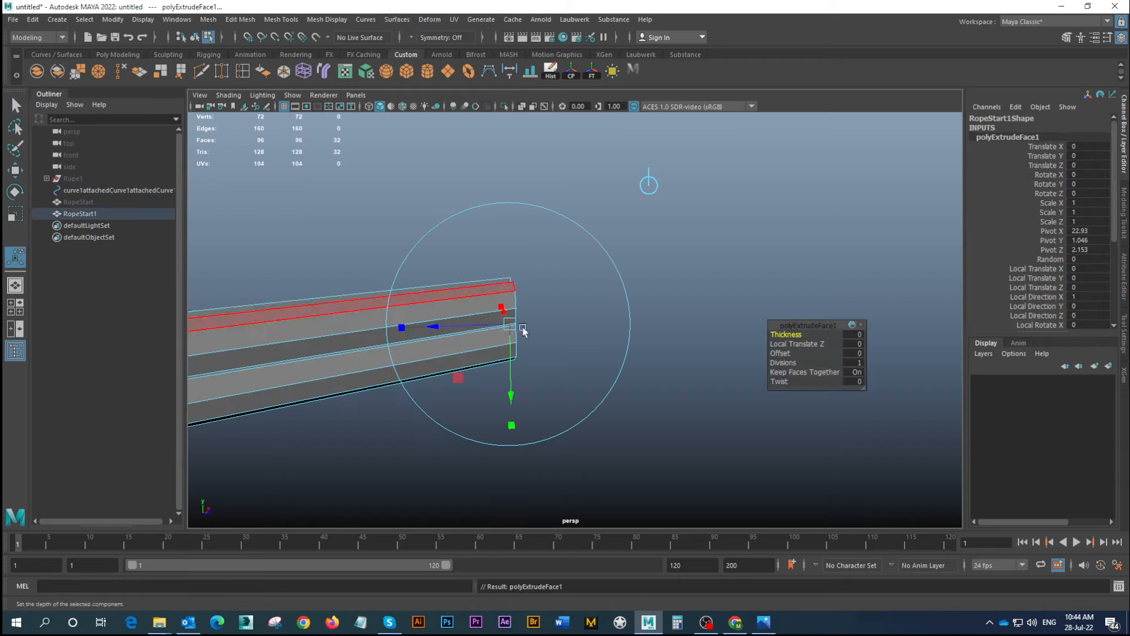
left_click_drag(517, 312, 612, 247, "alt")
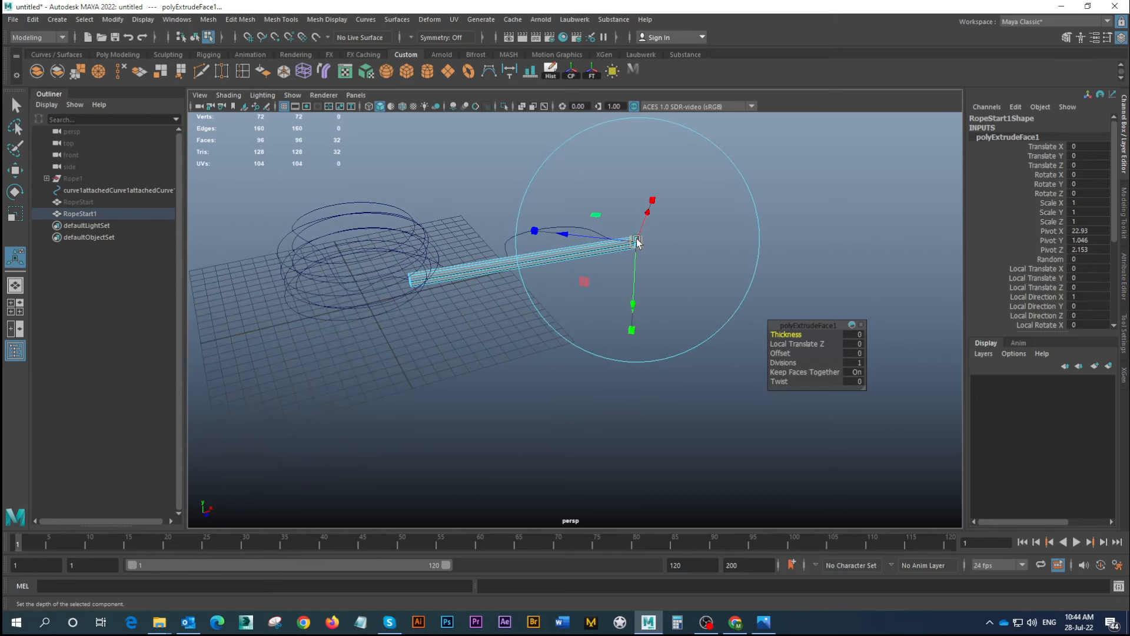
left_click_drag(414, 274, 691, 367, "alt")
left_click_drag(783, 362, 921, 390)
left_click(857, 363)
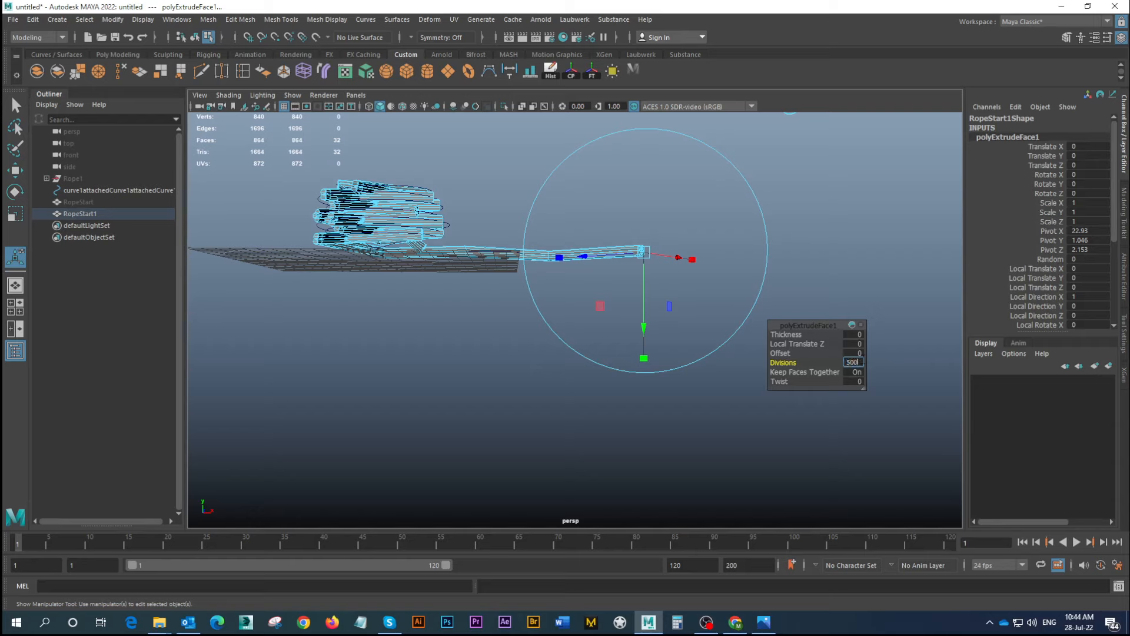
key("Return")
left_click_drag(370, 162, 494, 296, "alt")
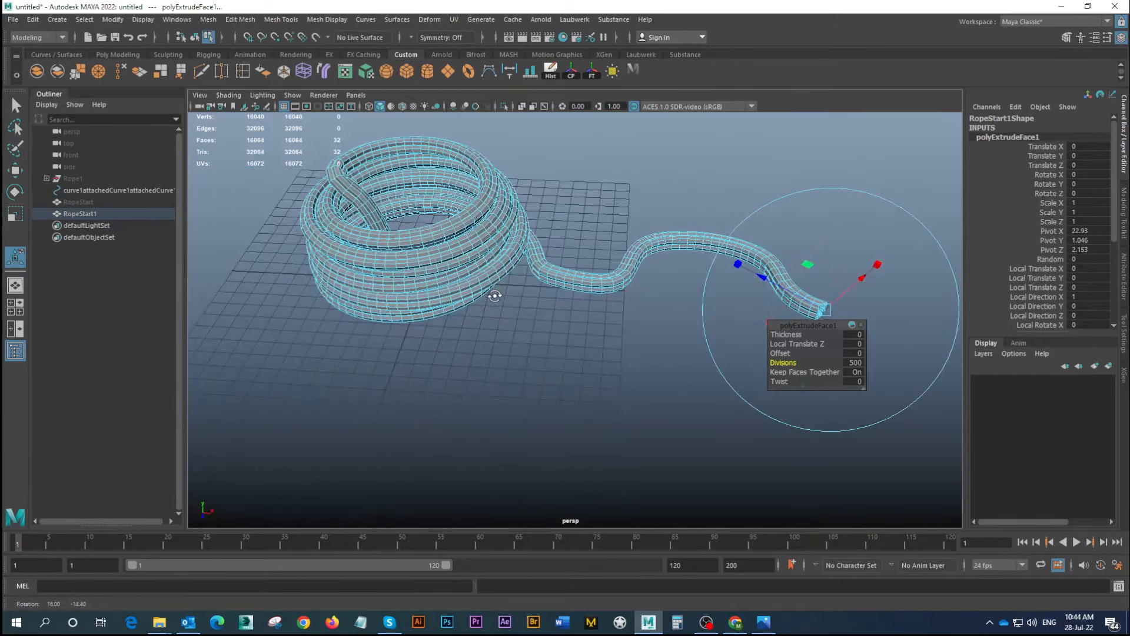
mouse_move(386, 275)
left_mouse_down("alt")
mouse_move(391, 245)
mouse_move(387, 275)
mouse_move(396, 265)
left_mouse_up("alt")
middle_click_drag(395, 264, 432, 334, "alt")
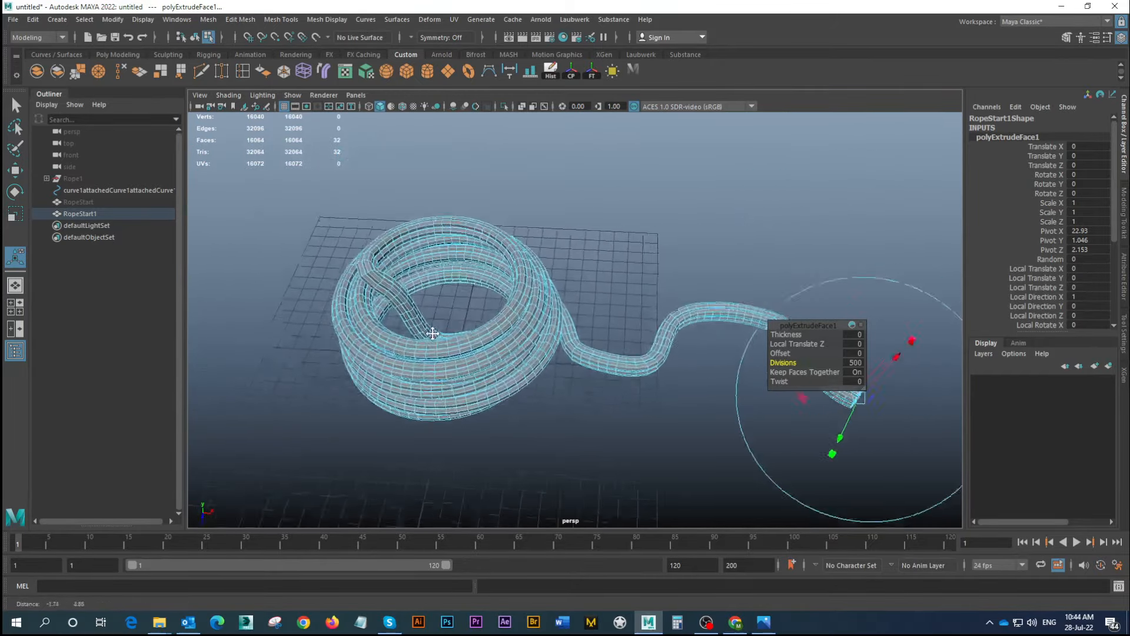
left_click_drag(432, 334, 406, 304, "alt")
mouse_move(415, 295)
left_mouse_down("alt")
mouse_move(495, 311)
mouse_move(496, 324)
mouse_move(459, 334)
mouse_move(449, 306)
mouse_move(393, 305)
mouse_move(433, 305)
left_mouse_up("alt")
left_click_drag(612, 274, 718, 306, "alt")
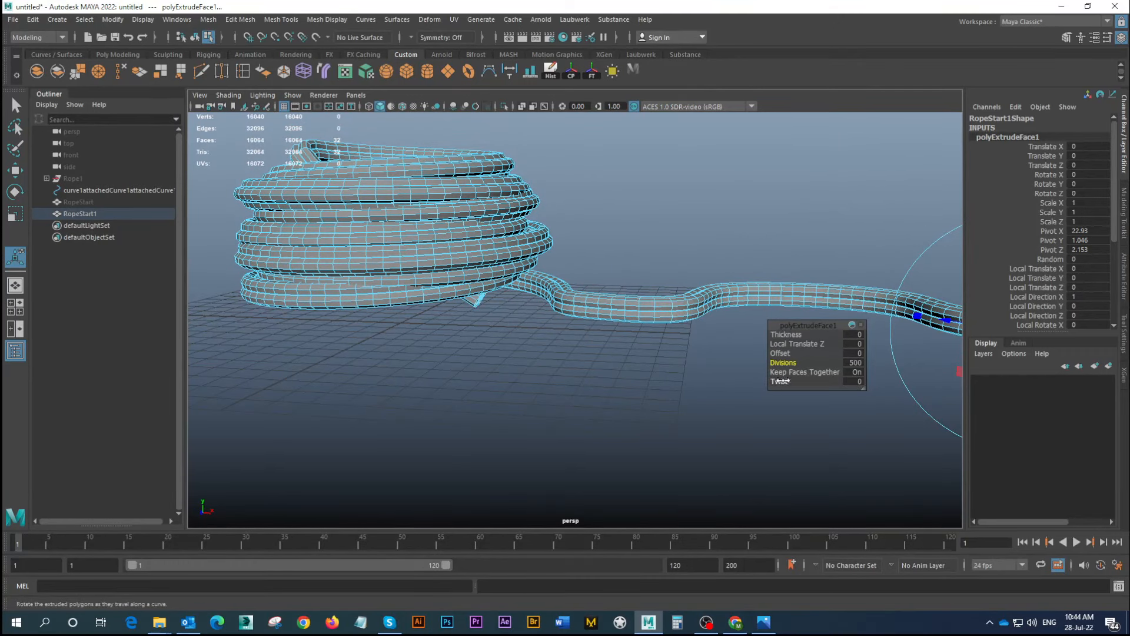
Set the extrusion's twist to 15000 and check the strands along the loose end of the rope
left_click(860, 325)
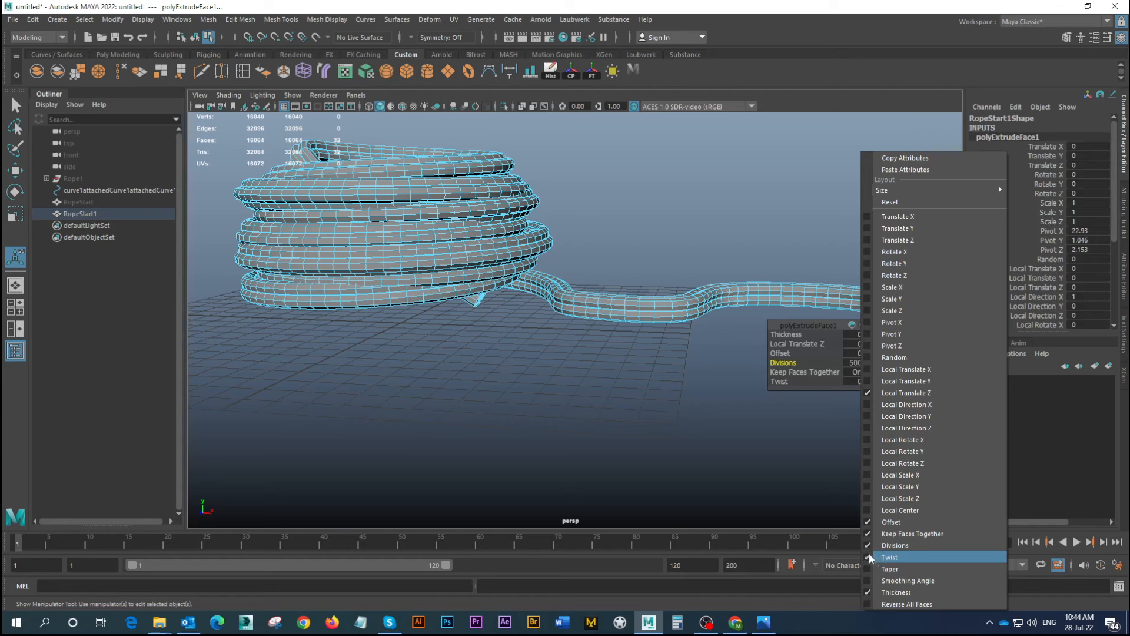
left_click(814, 330)
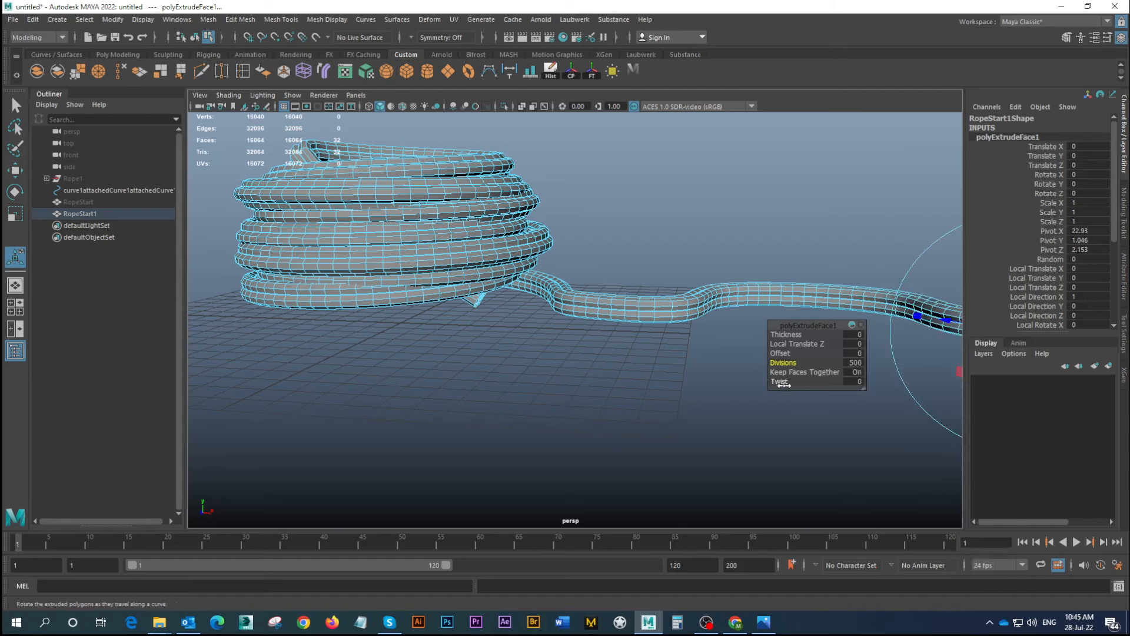
left_click_drag(778, 381, 884, 383)
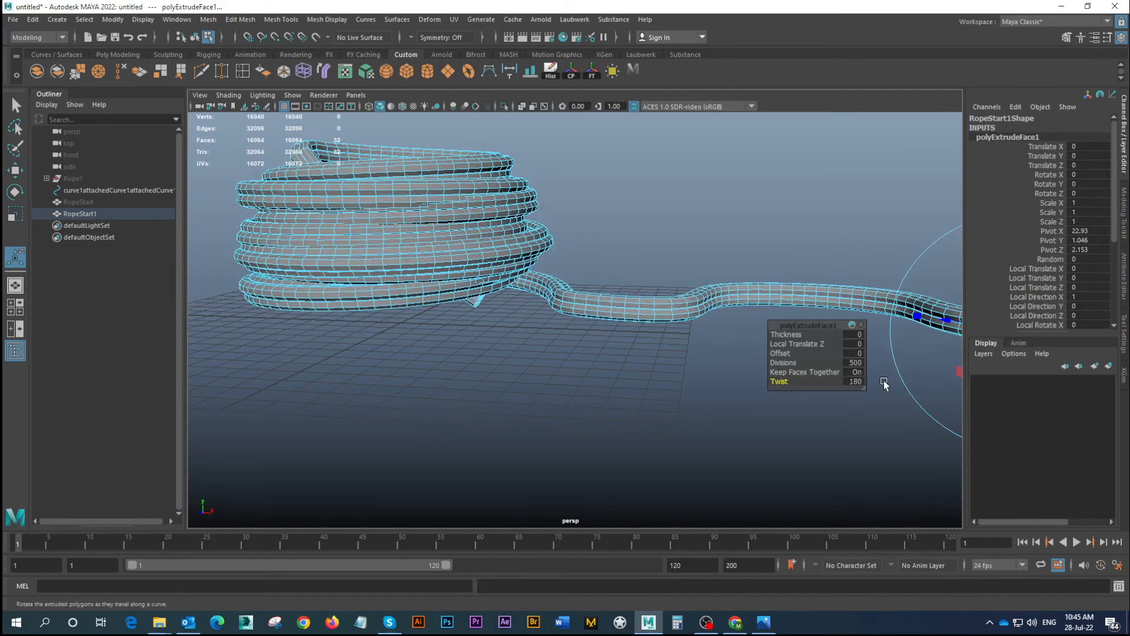
left_click(855, 381)
type("1500")
type("000")
key("Return")
middle_click_drag(670, 292, 613, 298, "alt")
mouse_move(612, 298)
left_mouse_down("alt")
mouse_move(574, 323)
mouse_move(609, 311)
left_mouse_up("alt")
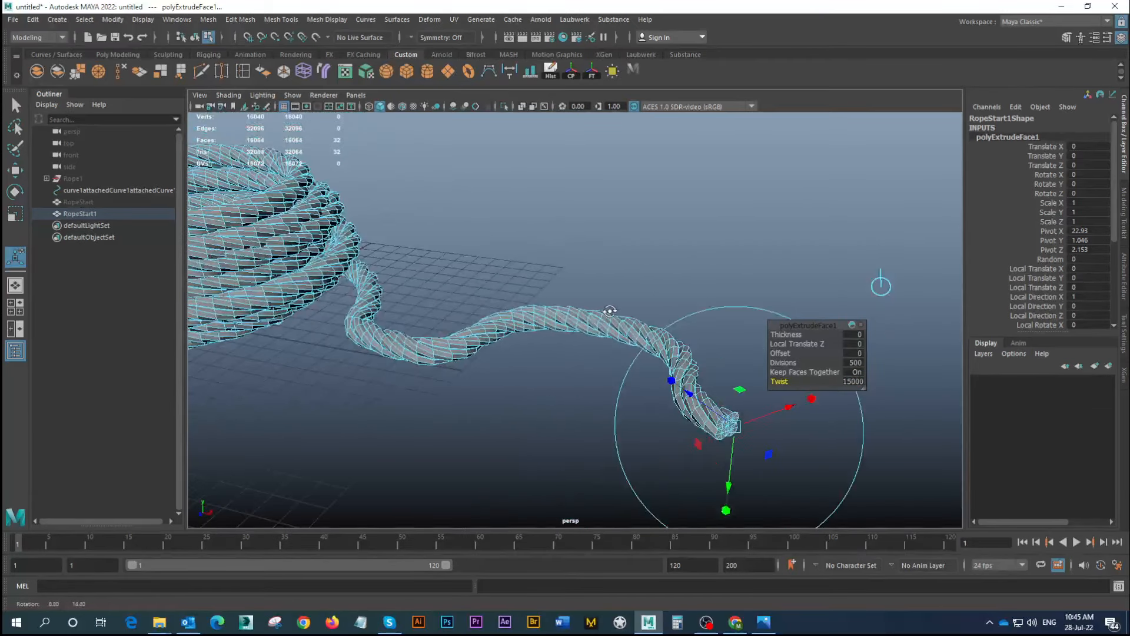
Increase the extrusion's twist to 25000 and return the rope mesh to object mode
left_click(854, 381)
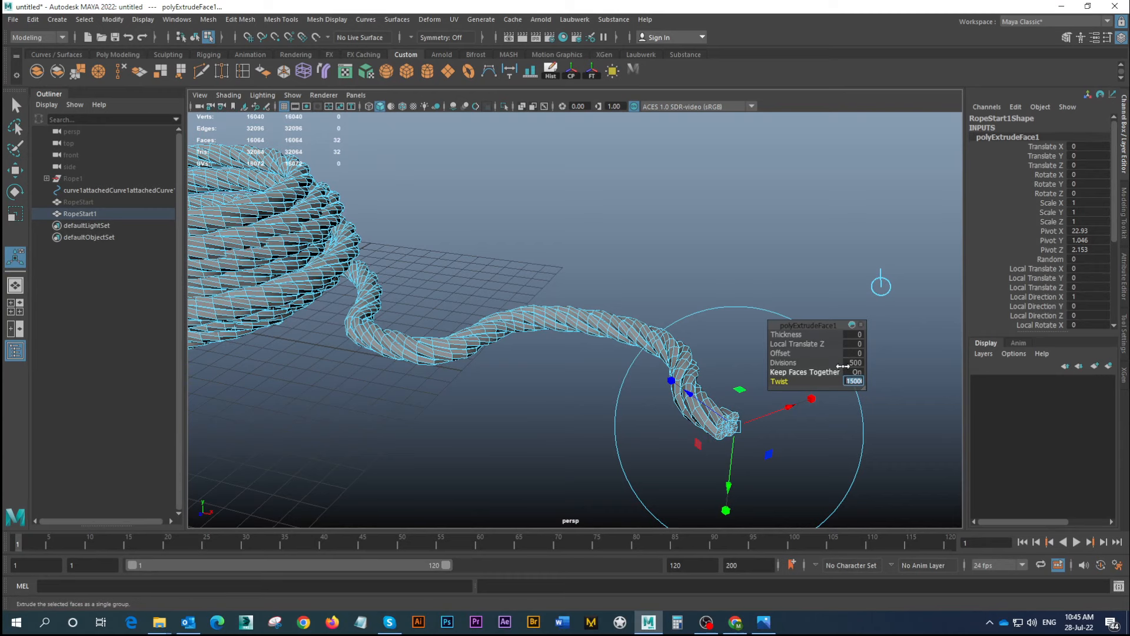
key("Return")
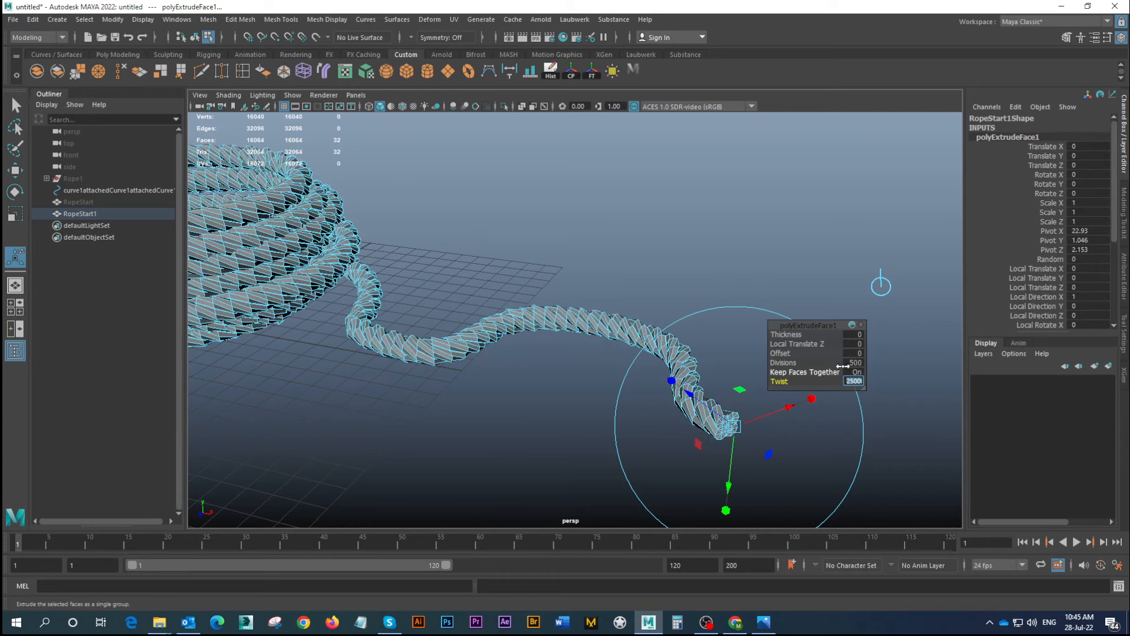
middle_click_drag(338, 323, 613, 308, "alt")
right_click_drag(613, 308, 562, 231, "alt")
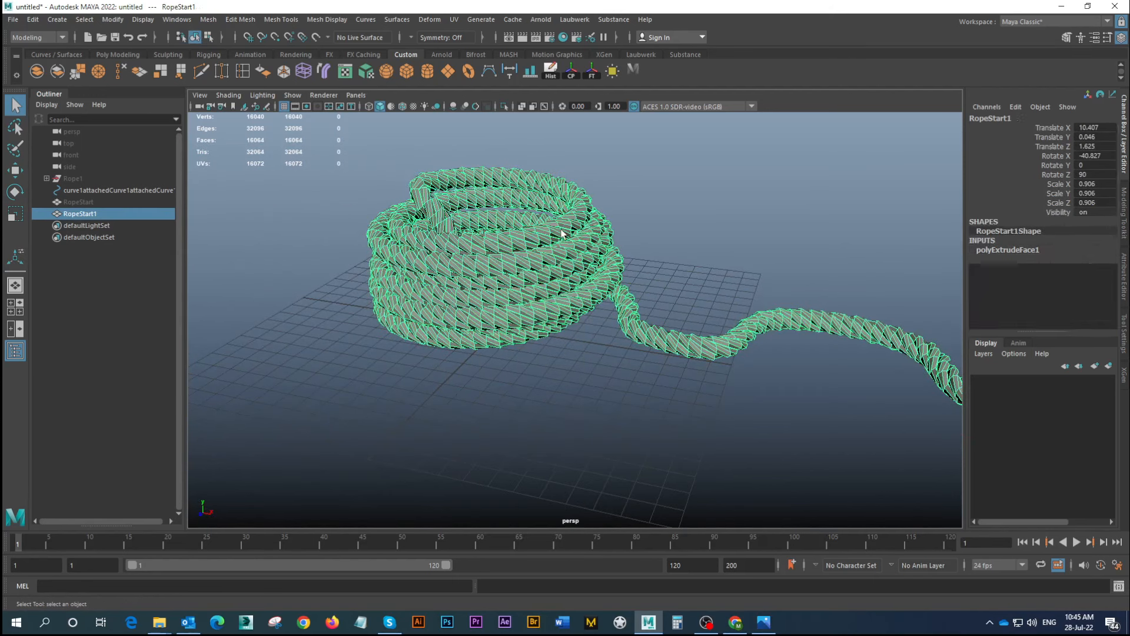
Turn on the smooth mesh preview for the rope and deselect it to view the result
key("3")
left_click(516, 317)
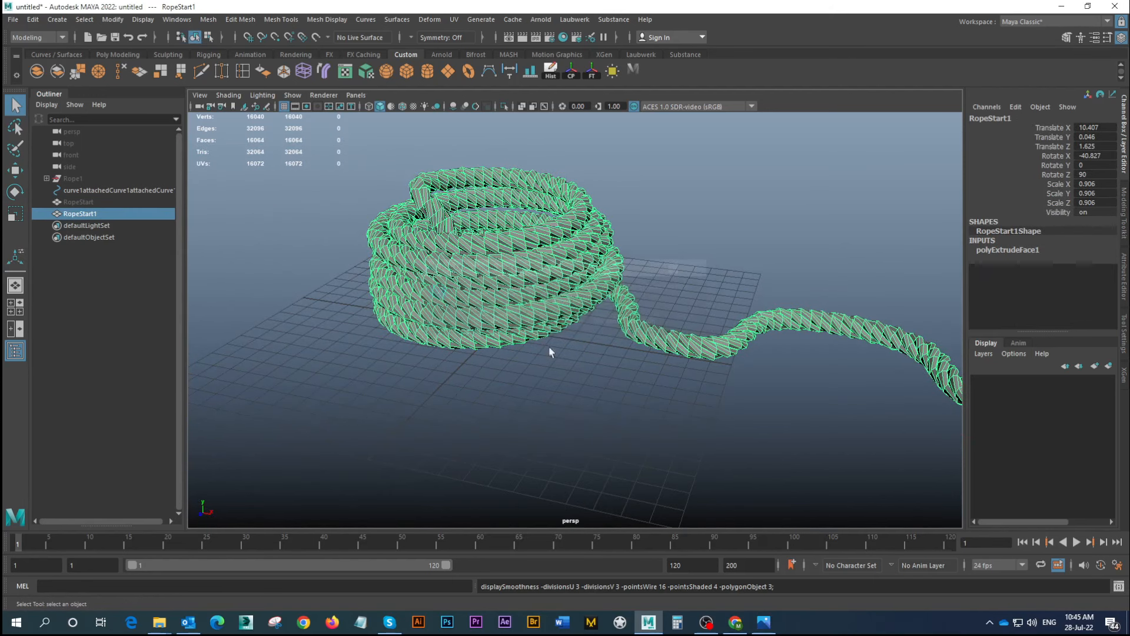
left_click(583, 380)
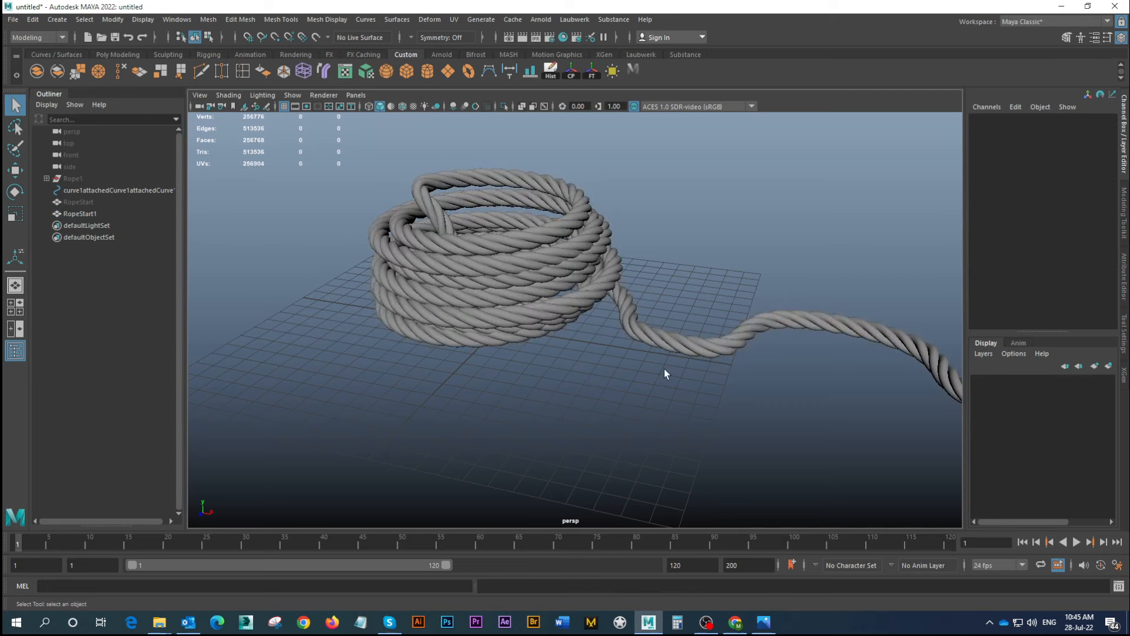
middle_click_drag(666, 362, 620, 357, "alt")
left_click_drag(620, 358, 575, 292, "alt")
Show the rope extrusion's settings again, set the twist to 30000 and inspect the deselected coil
left_click(522, 219)
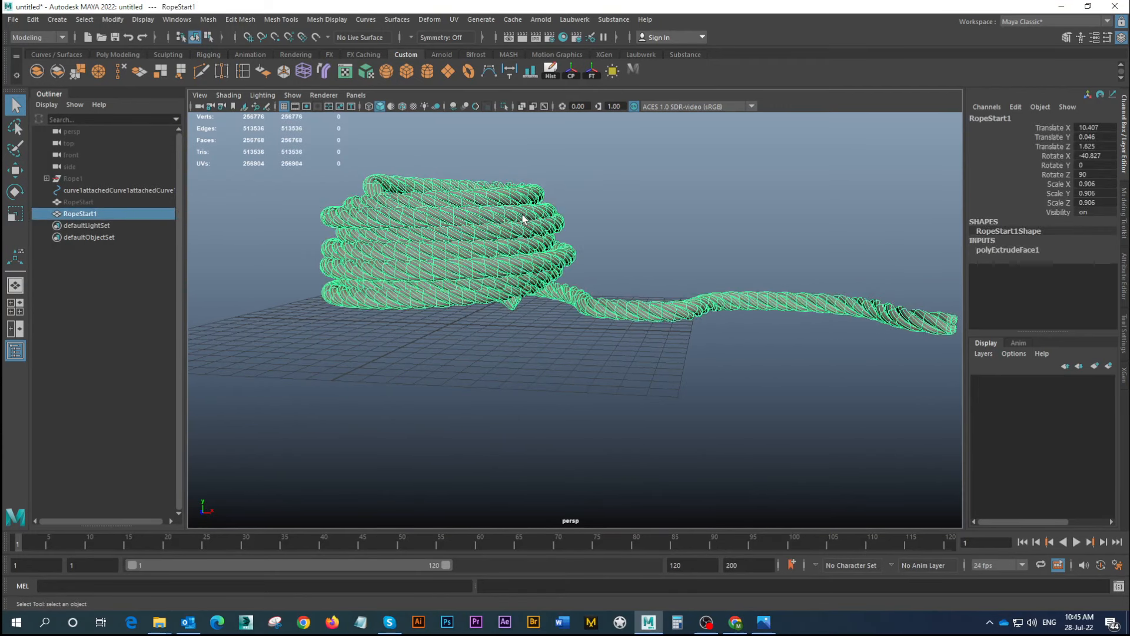
left_click(15, 260)
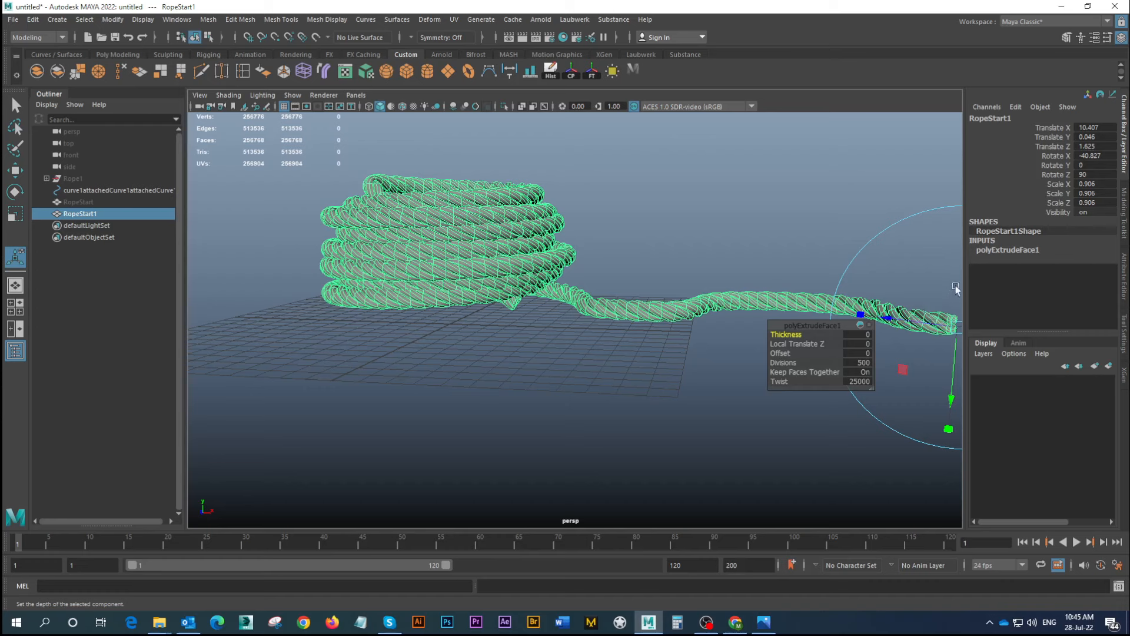
left_click(860, 382)
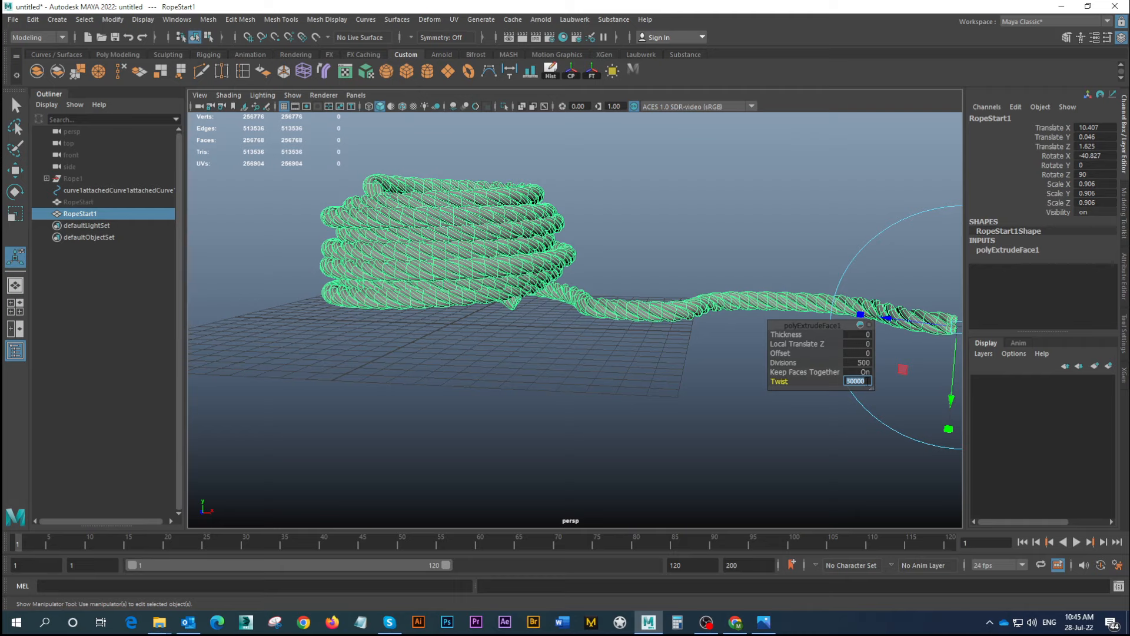
left_click_drag(658, 350, 458, 270, "alt")
left_click(556, 351)
left_click(490, 299)
left_click(419, 330)
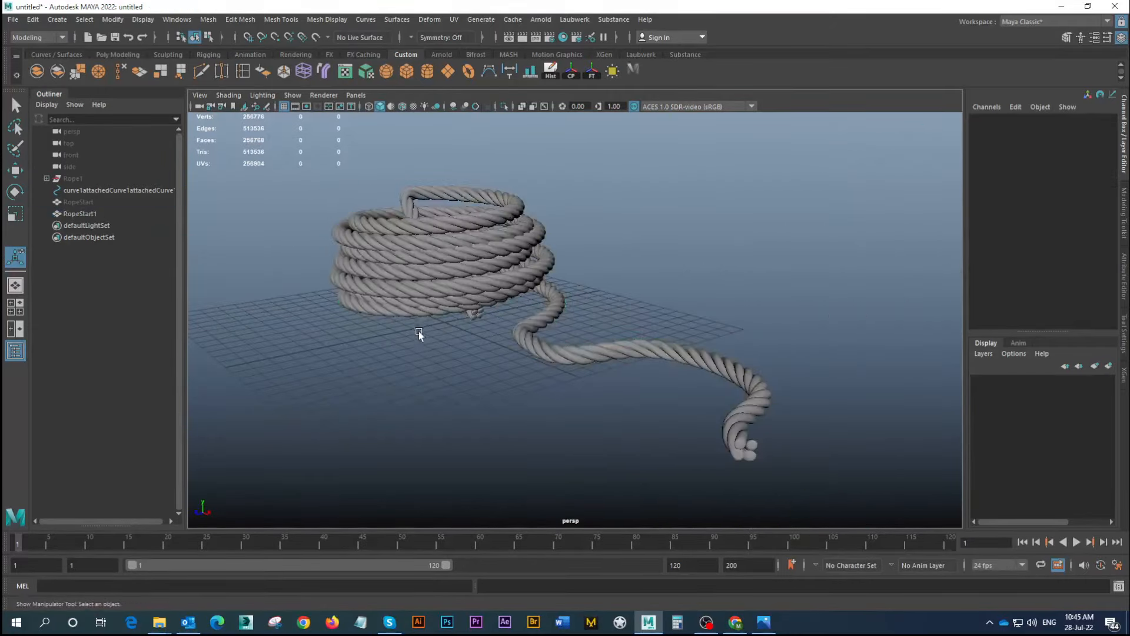
left_click_drag(419, 331, 479, 330, "alt")
right_click_drag(483, 330, 543, 291, "alt")
middle_click_drag(542, 290, 607, 309, "alt")
left_click_drag(607, 306, 548, 226, "alt")
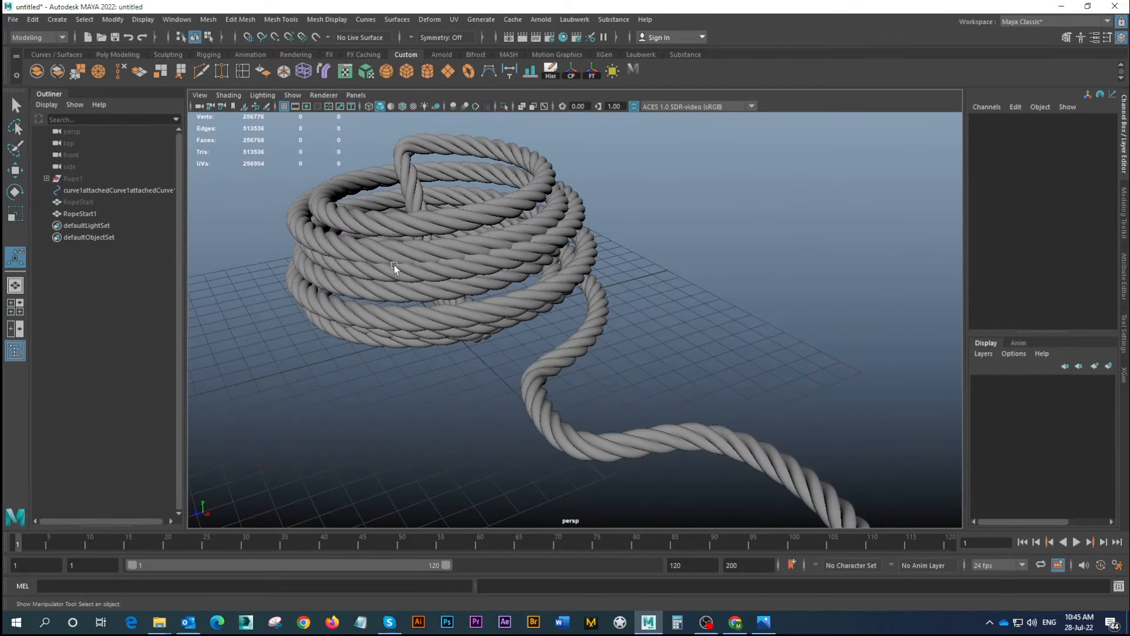
left_click_drag(394, 265, 365, 285, "alt")
Switch to wireframe display, select the path curve inside the rope and return to shaded display
left_click(120, 191)
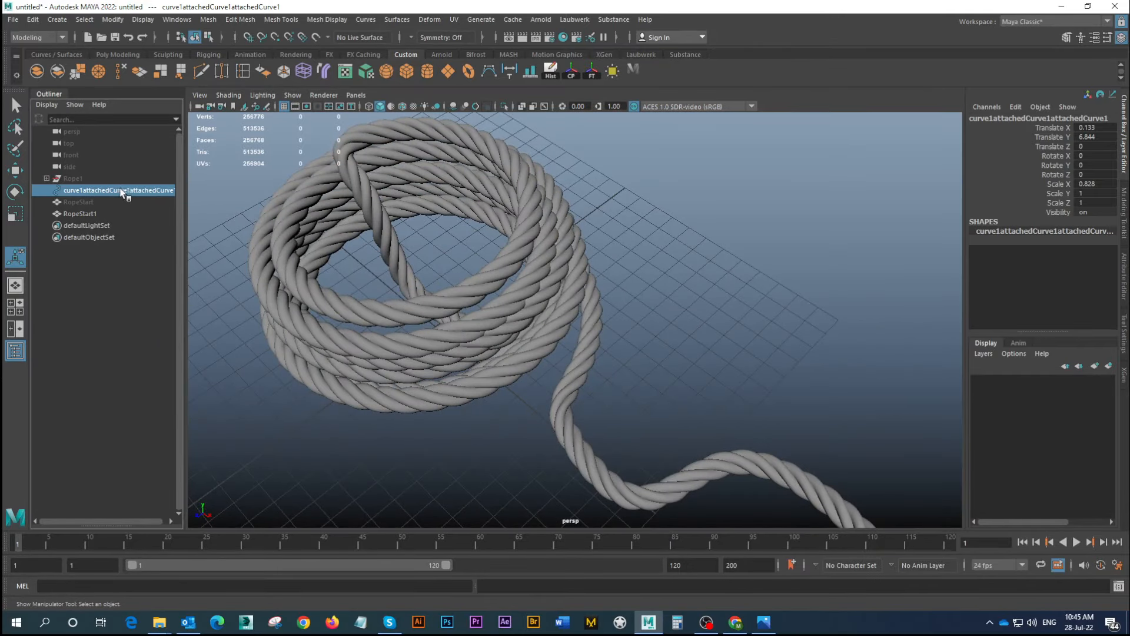
left_click(534, 342)
left_click_drag(534, 344, 547, 364, "alt")
key("4")
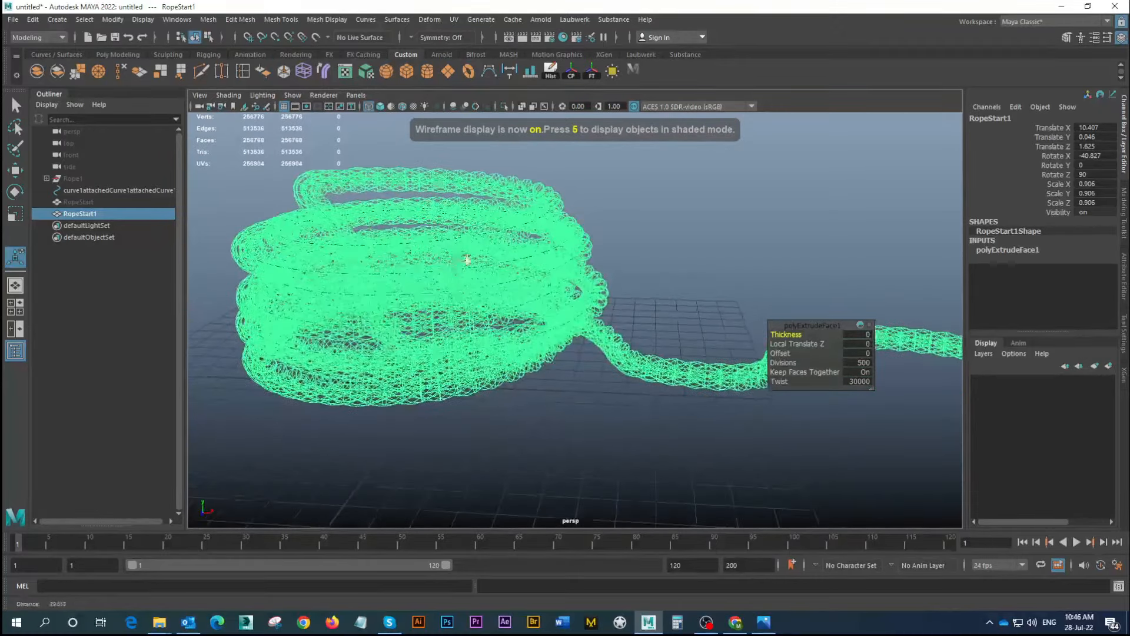
right_click_drag(467, 260, 691, 359, "alt")
left_click_drag(538, 262, 551, 293, "alt")
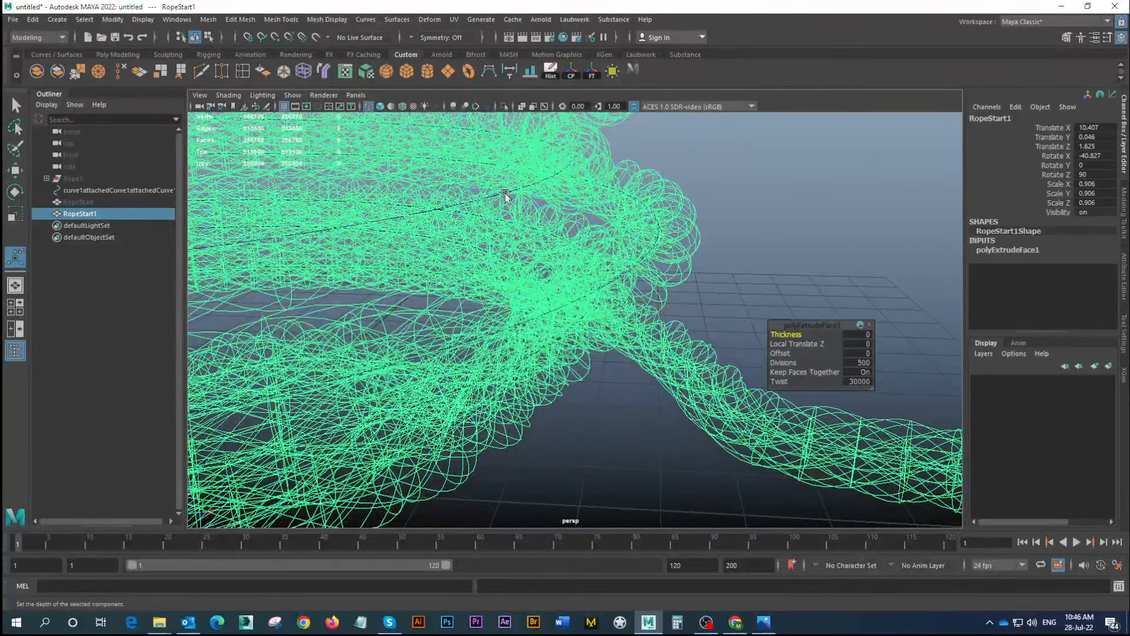
left_click(504, 192)
scroll(642, 295, "down", 10)
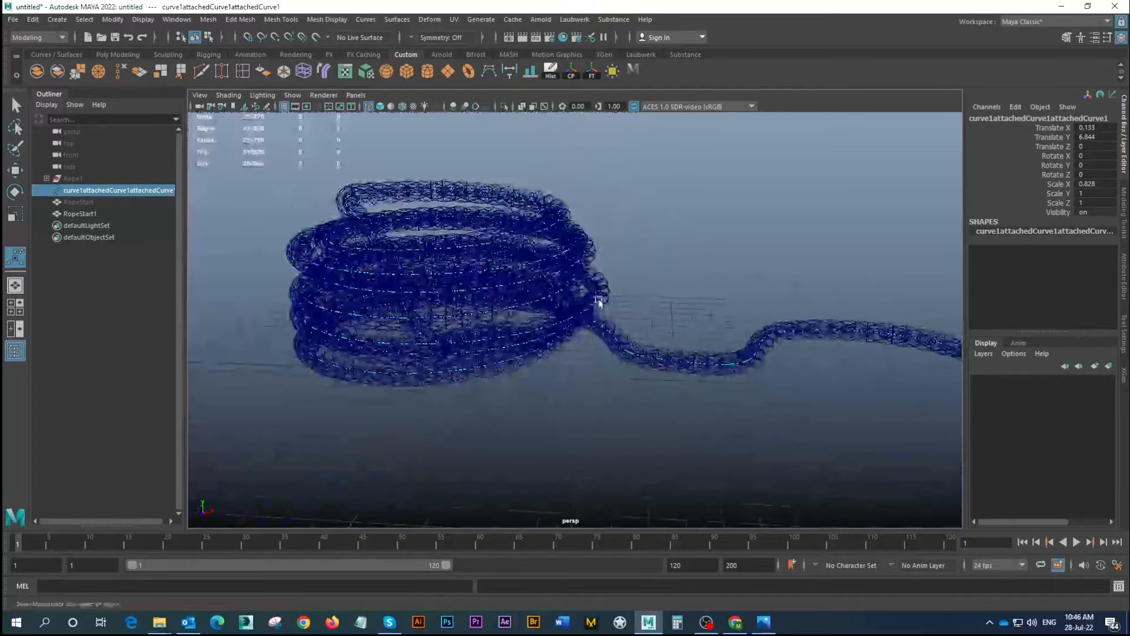
left_click_drag(600, 328, 619, 350, "alt")
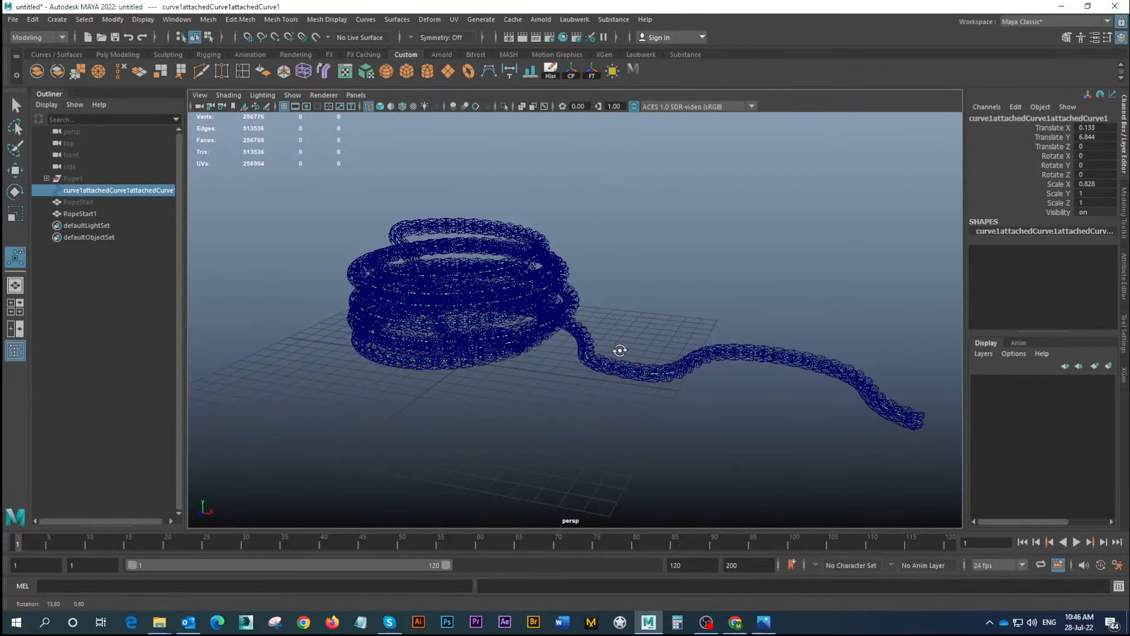
key("5")
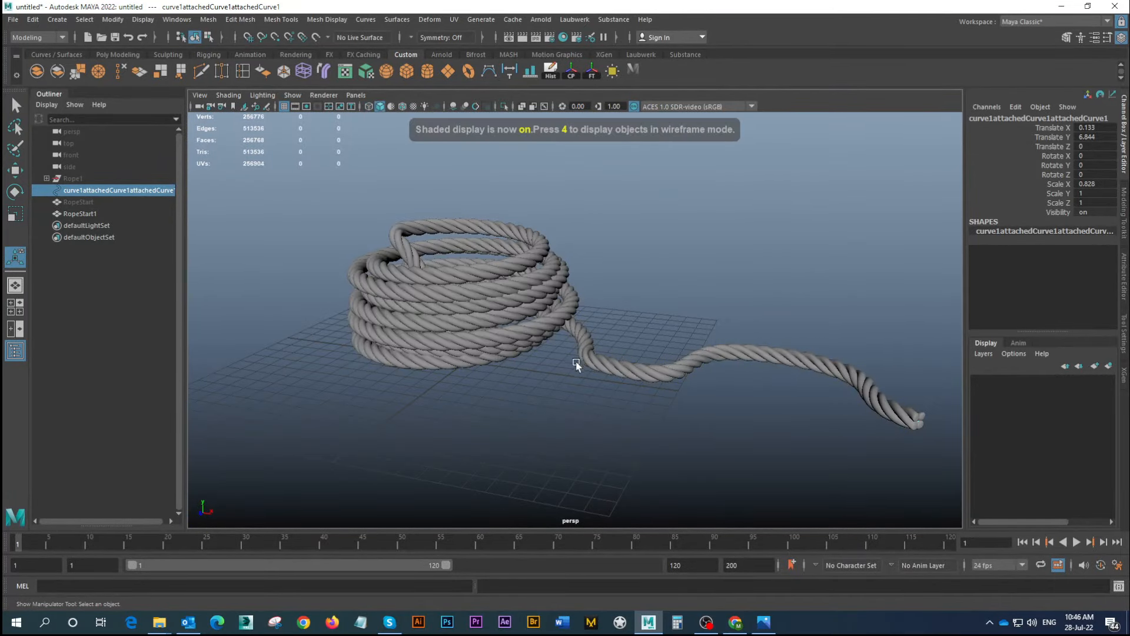
Scale the selected path curve to about 1.043 in Y to stretch the rope coil vertically
key("r")
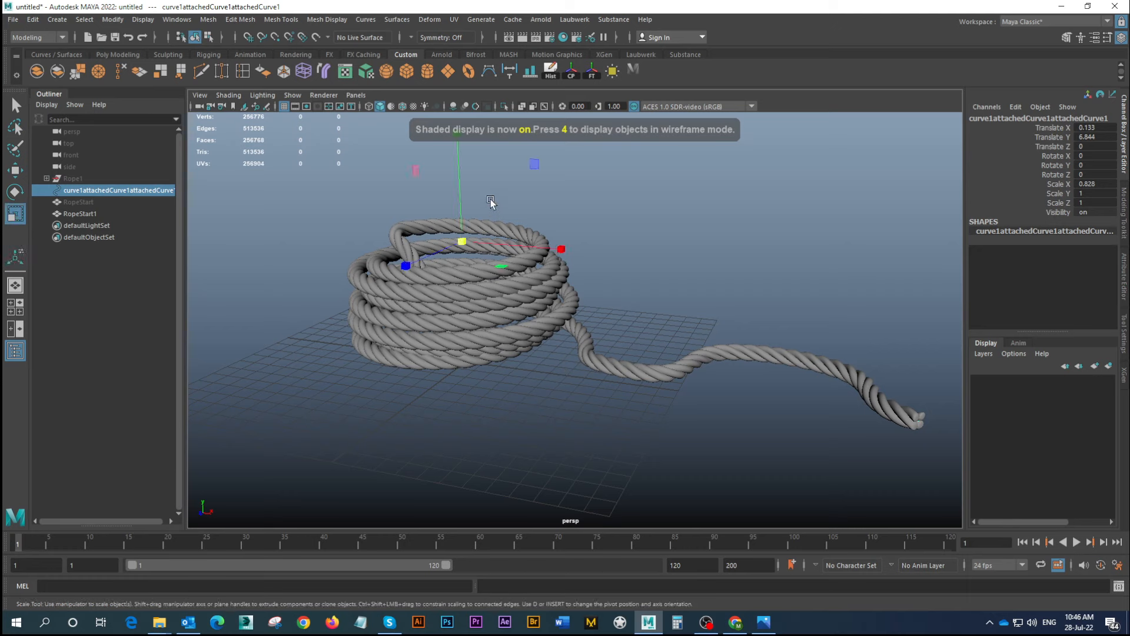
middle_click_drag(503, 243, 509, 319, "alt")
left_click_drag(462, 214, 474, 246)
left_click_drag(468, 200, 465, 207)
left_click_drag(528, 356, 601, 368, "alt")
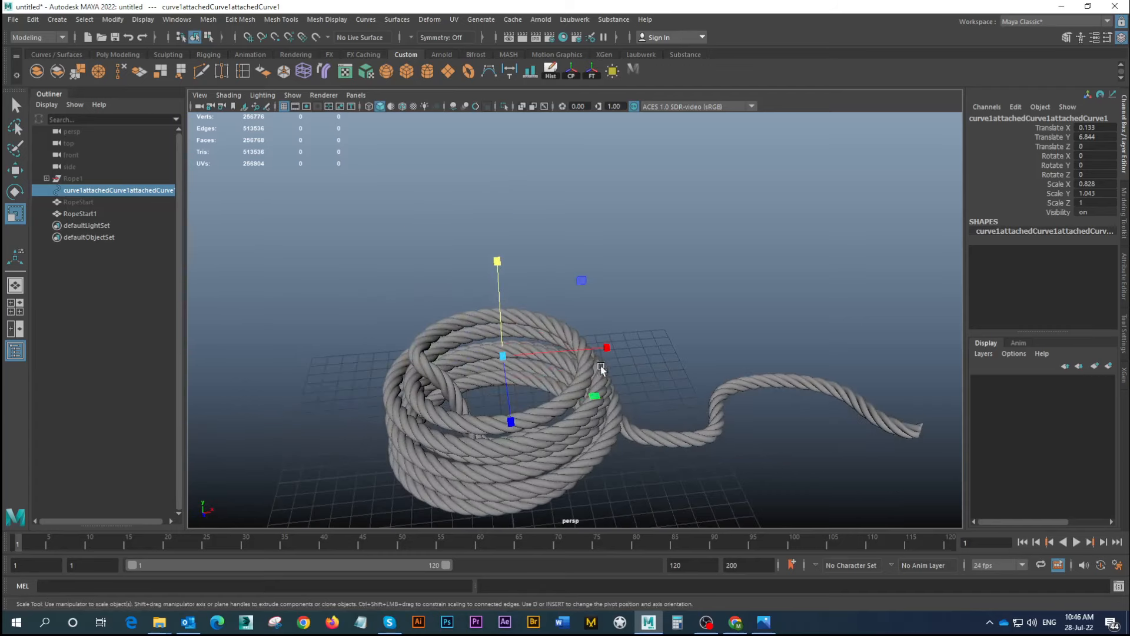
right_click_drag(602, 368, 484, 314, "alt")
left_click_drag(484, 315, 525, 360, "alt")
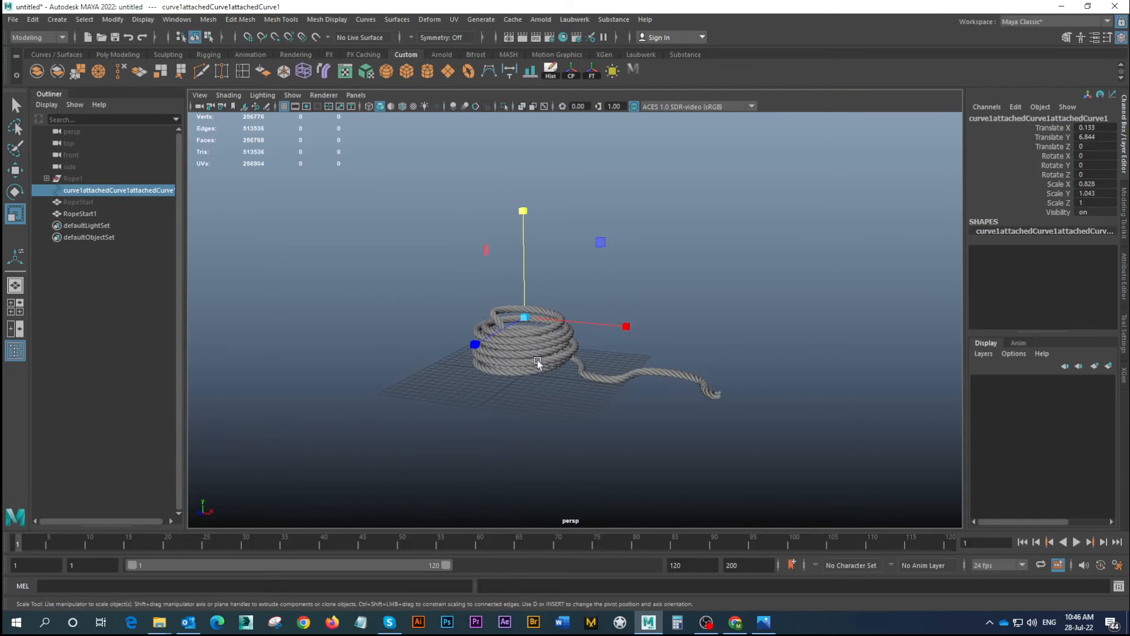
Select the coiled rope mesh and delete its construction history
left_click(540, 344)
left_click(551, 69)
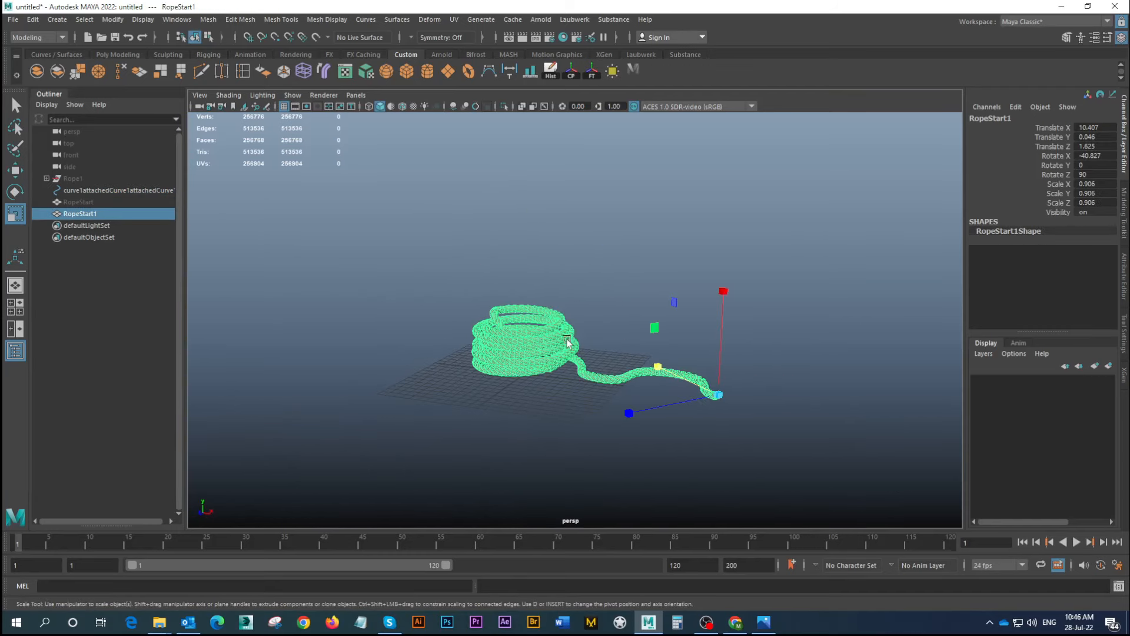
right_click_drag(495, 367, 549, 370, "alt")
left_click_drag(575, 393, 527, 390, "alt")
left_click(605, 345)
left_click(522, 390)
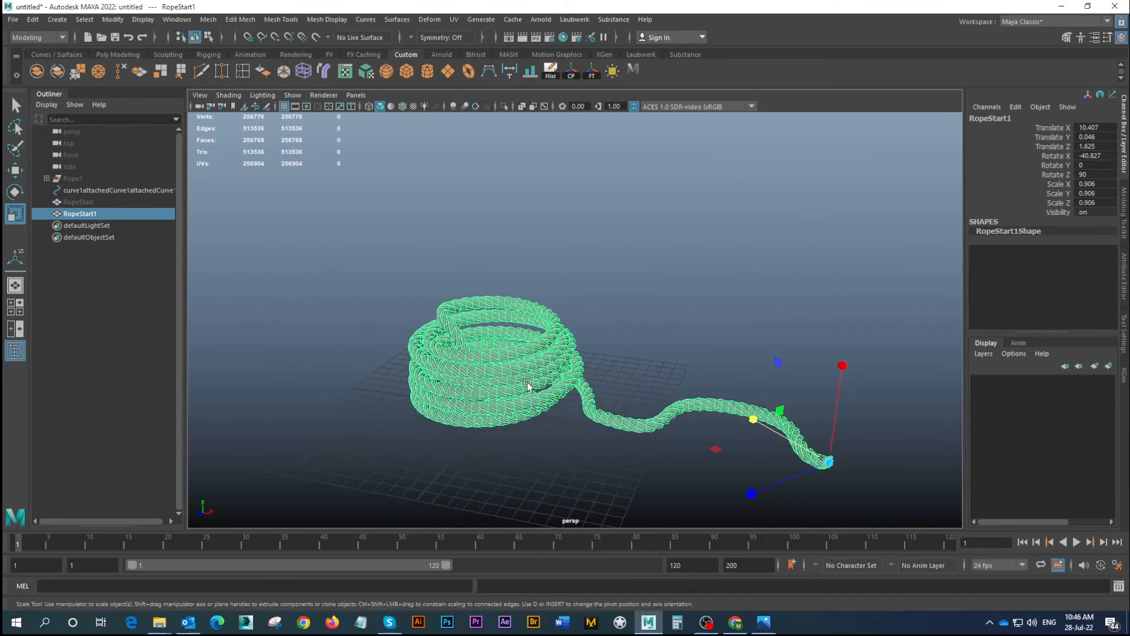
Duplicate the rope mesh, centre the copy's pivot and scale it uniformly to about 0.87
key("ctrl+d")
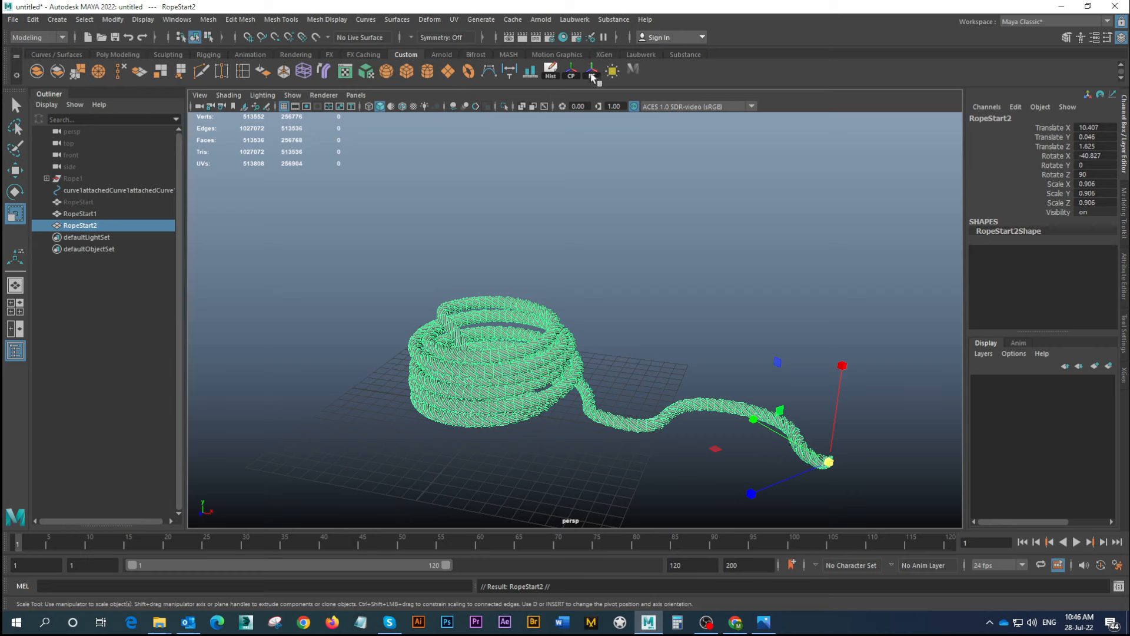
left_click(571, 72)
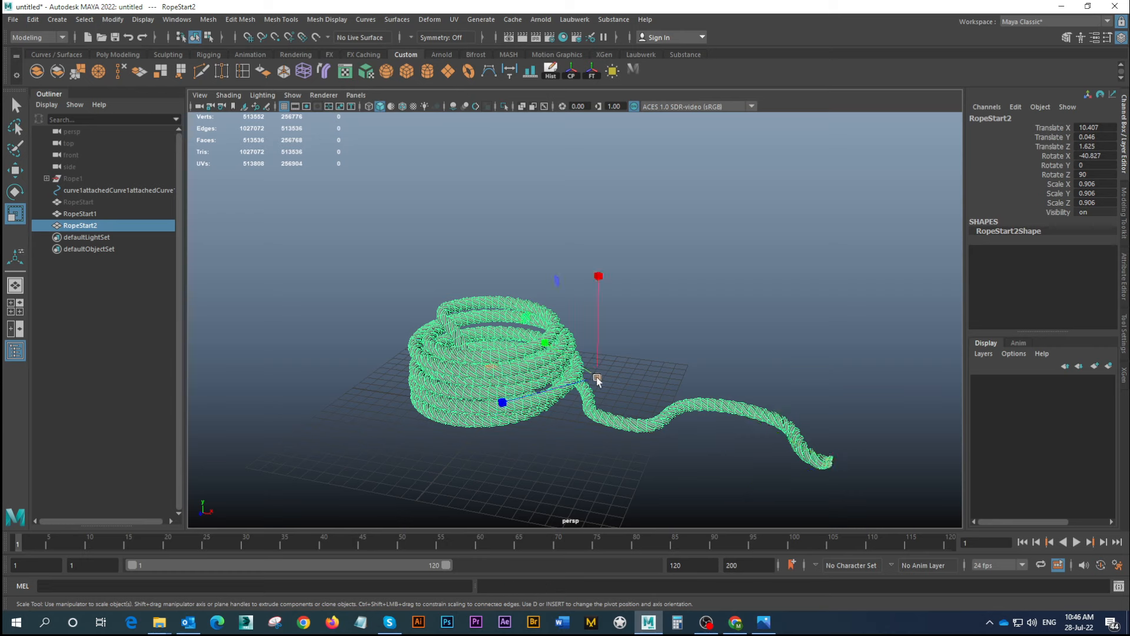
left_click_drag(597, 377, 583, 377)
Move the rope copy to about 0.435 in Y and 0.258 in Z, and rotate it to about -30.9 in X
key("w")
left_click_drag(598, 272, 598, 260)
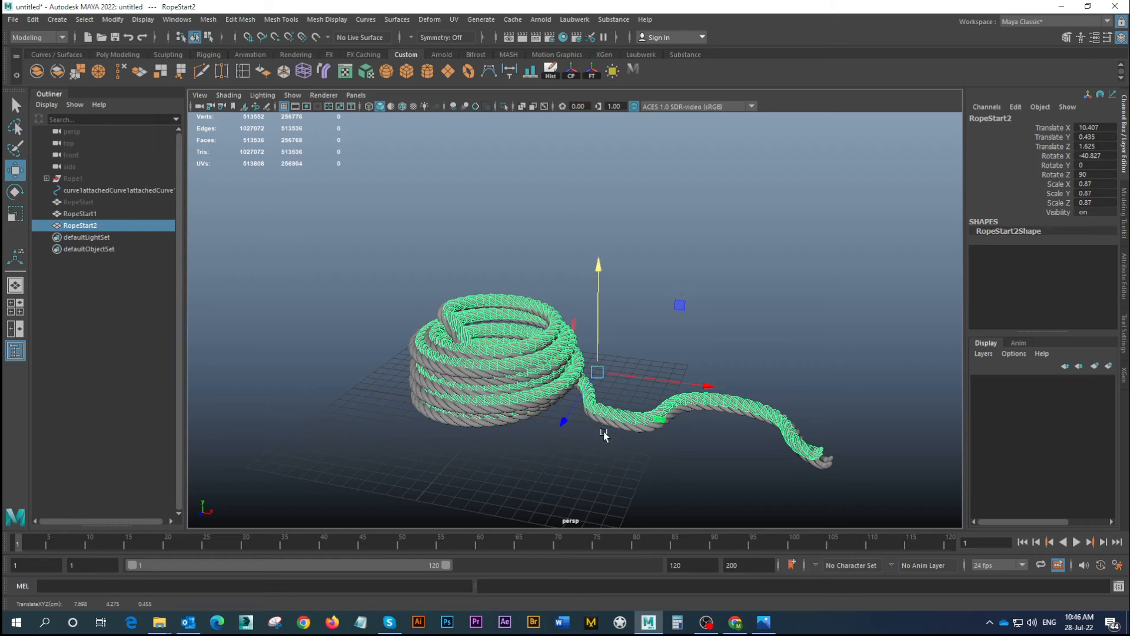
key("e")
mouse_move(570, 424)
left_mouse_down()
mouse_move(588, 416)
mouse_move(571, 412)
left_mouse_up()
key("w")
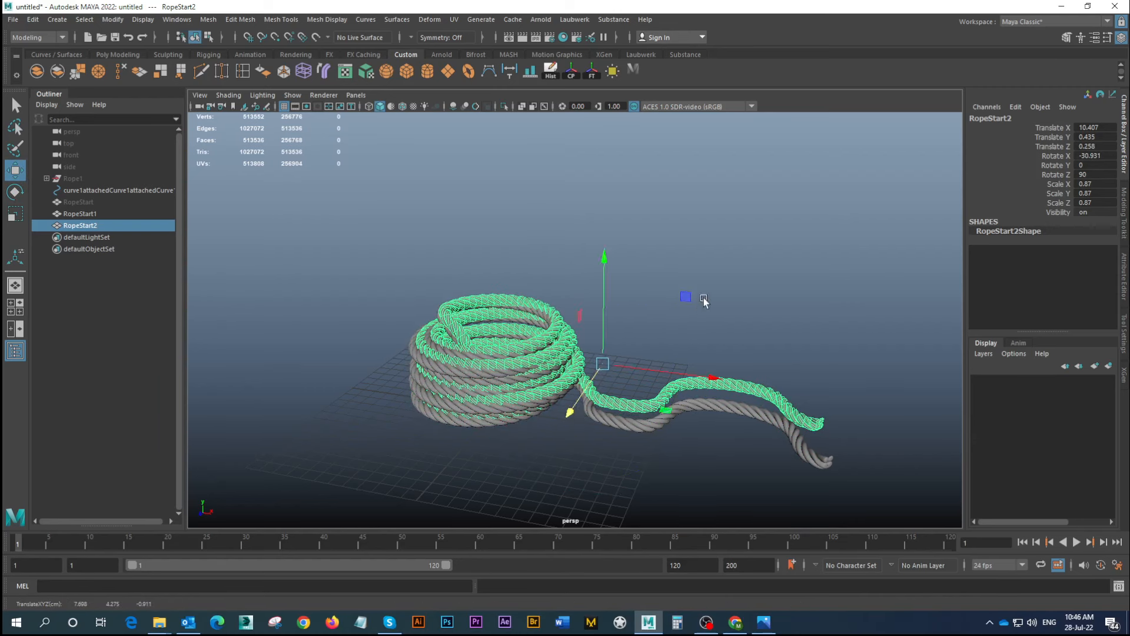
left_click(705, 301)
left_click_drag(651, 429, 442, 266, "alt")
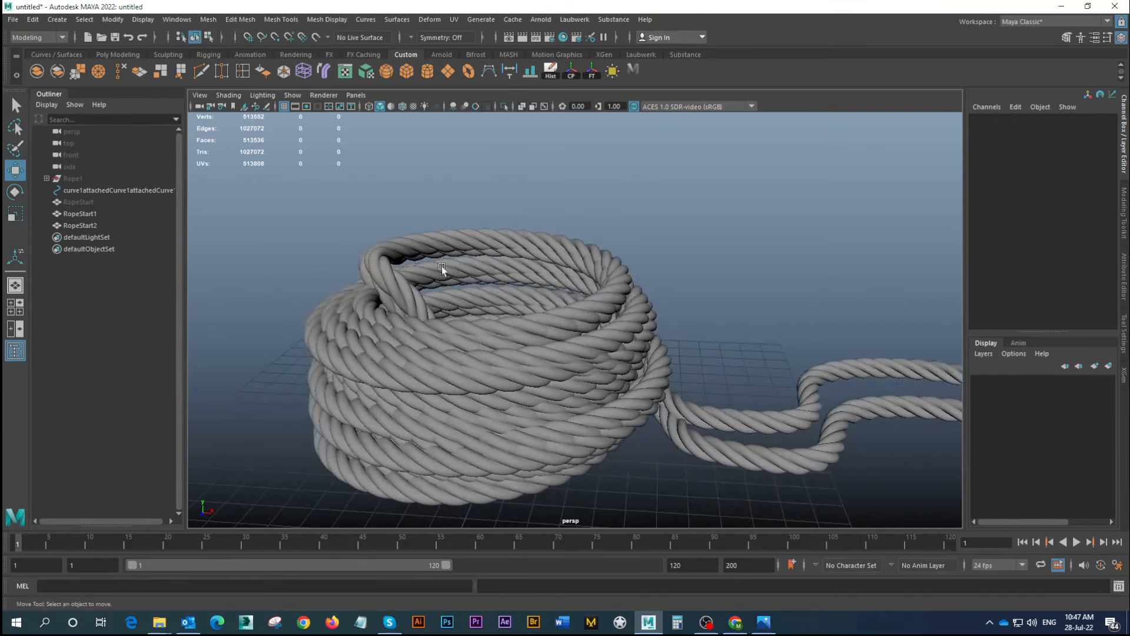
Scale the rope copy uniformly to about 0.838, move it to about 10.074 in X and deselect it
left_click(400, 281)
key("r")
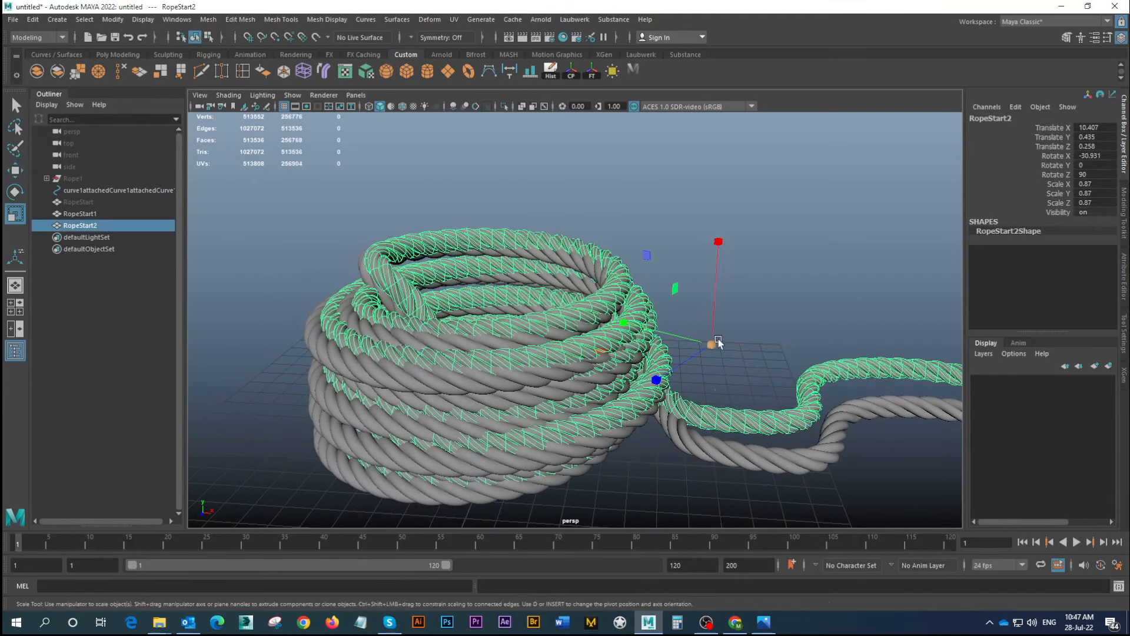
left_click_drag(713, 343, 673, 362)
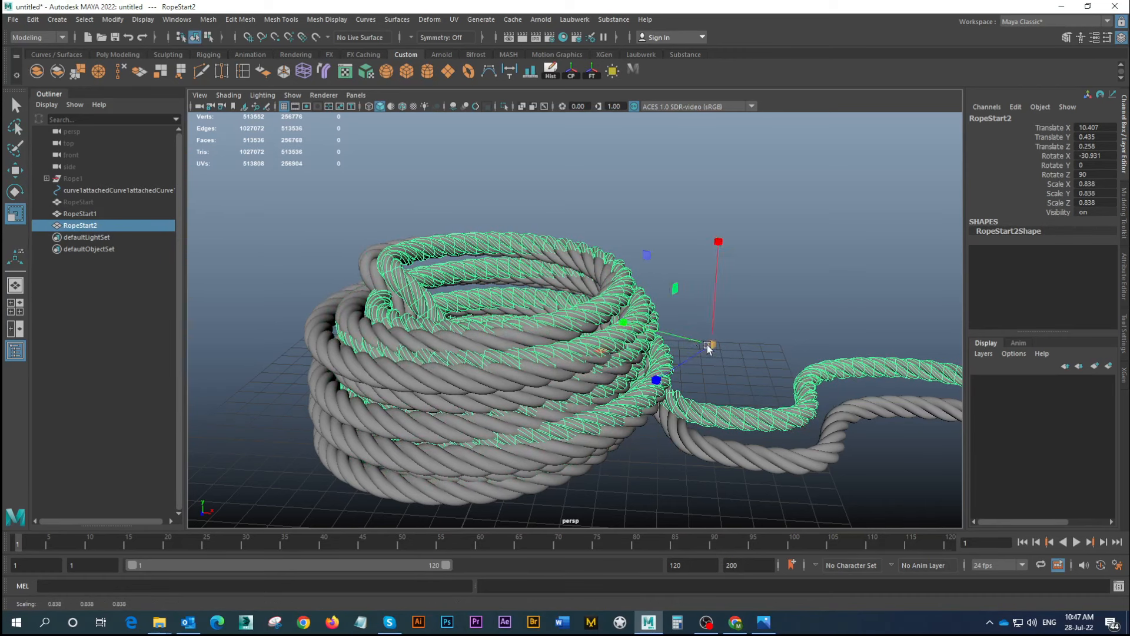
key("w")
left_click_drag(815, 348, 804, 345)
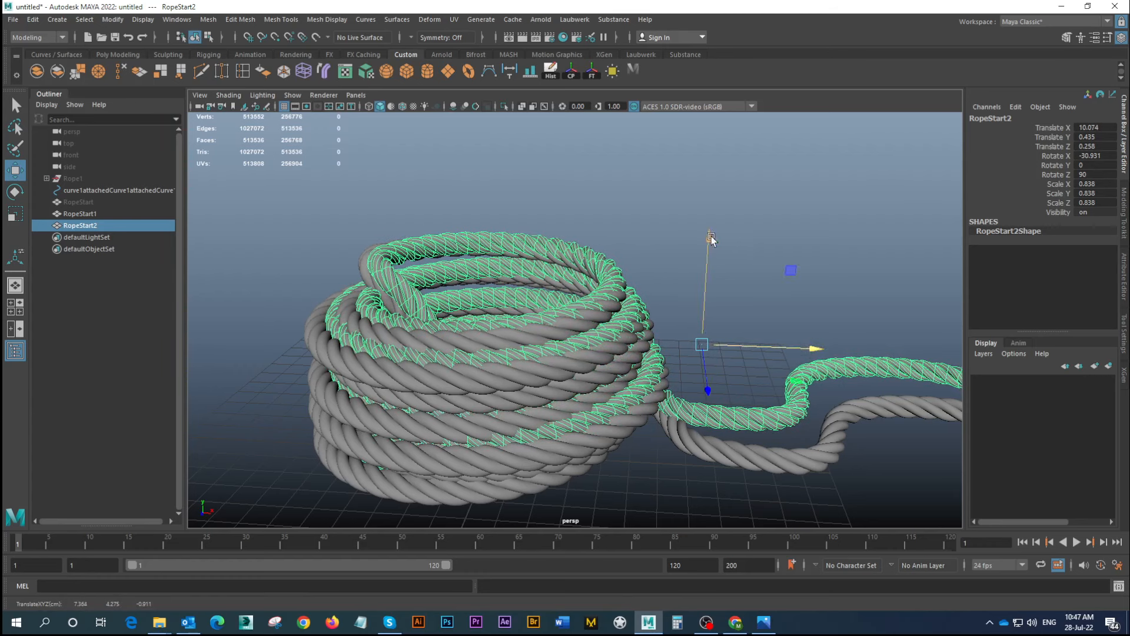
left_click(711, 236)
right_click_drag(692, 394, 616, 299, "alt")
left_click(734, 200)
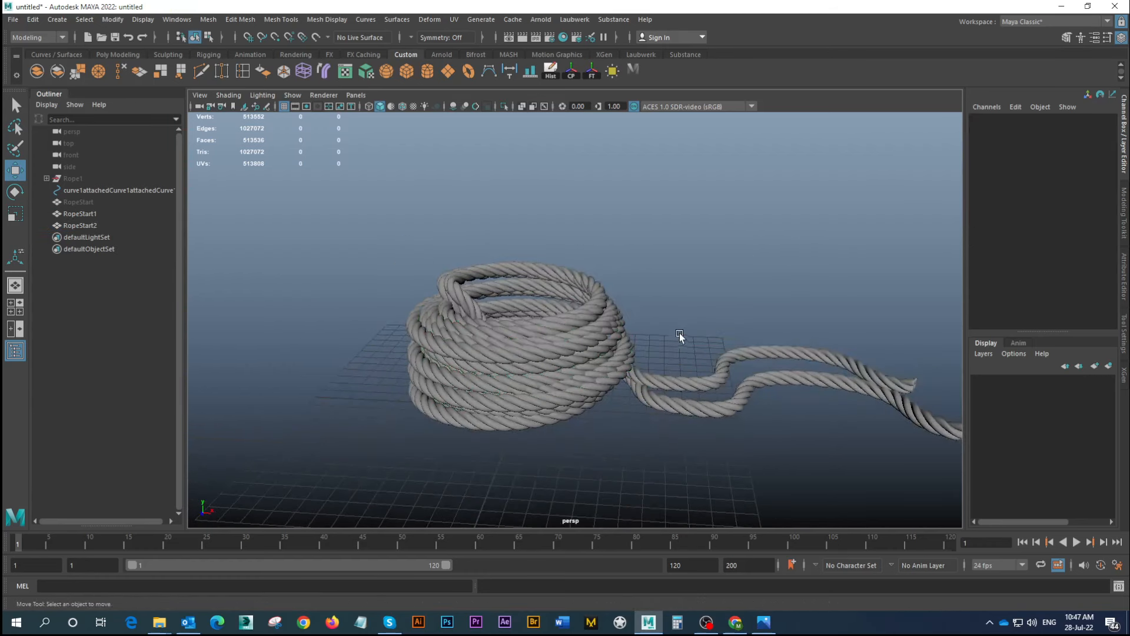
left_click_drag(680, 337, 656, 379, "alt")
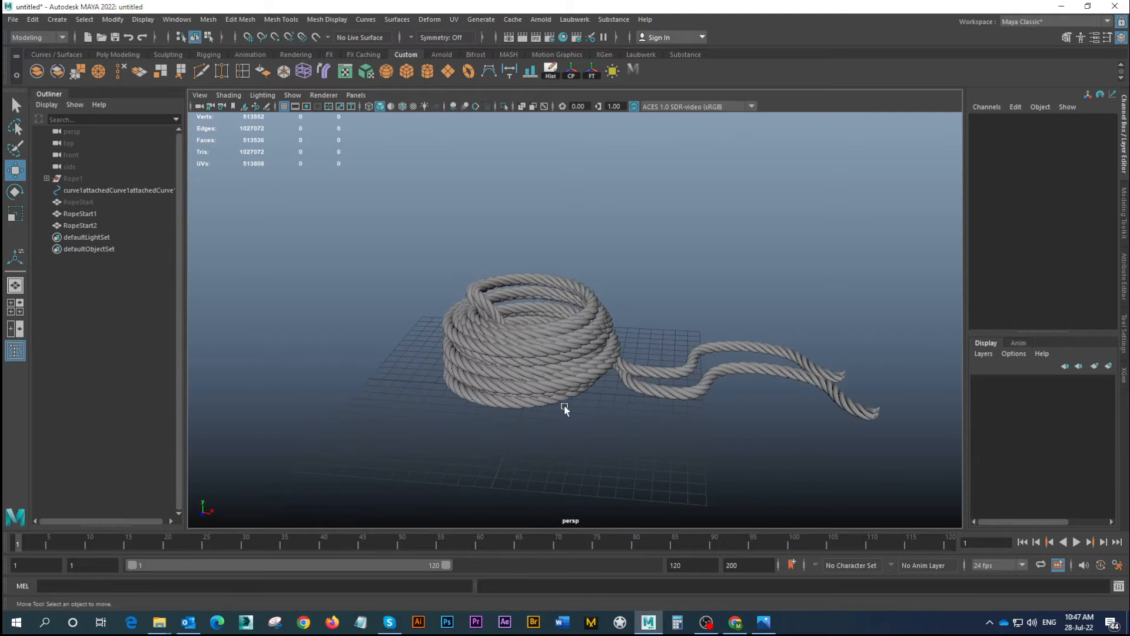
left_click_drag(564, 406, 566, 382, "alt")
left_click_drag(716, 374, 679, 372, "alt")
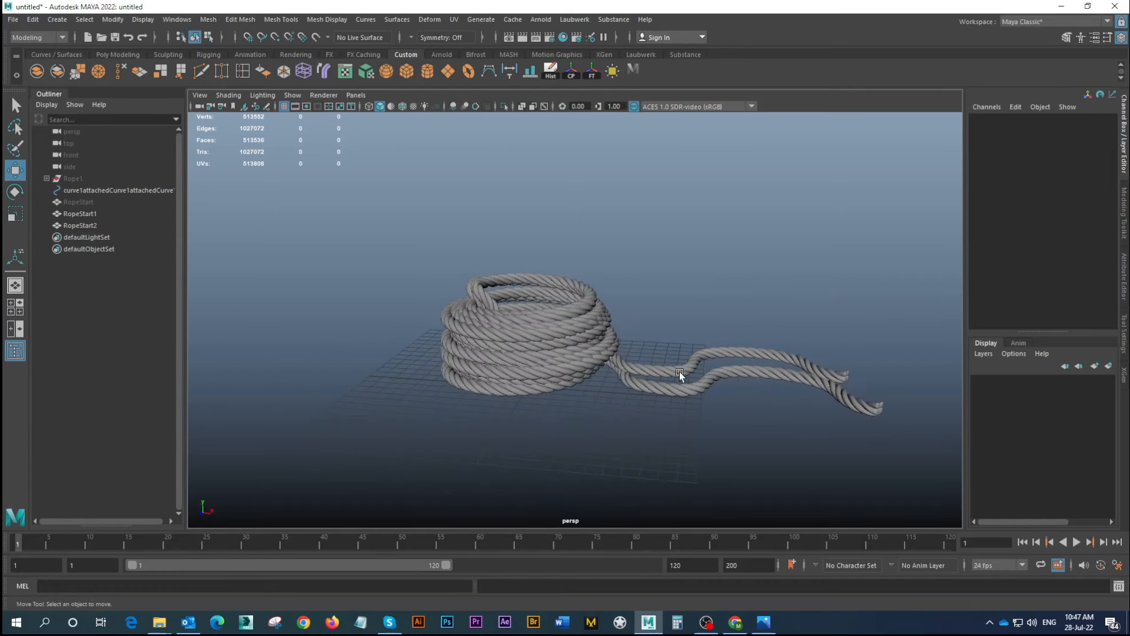
left_click(669, 366)
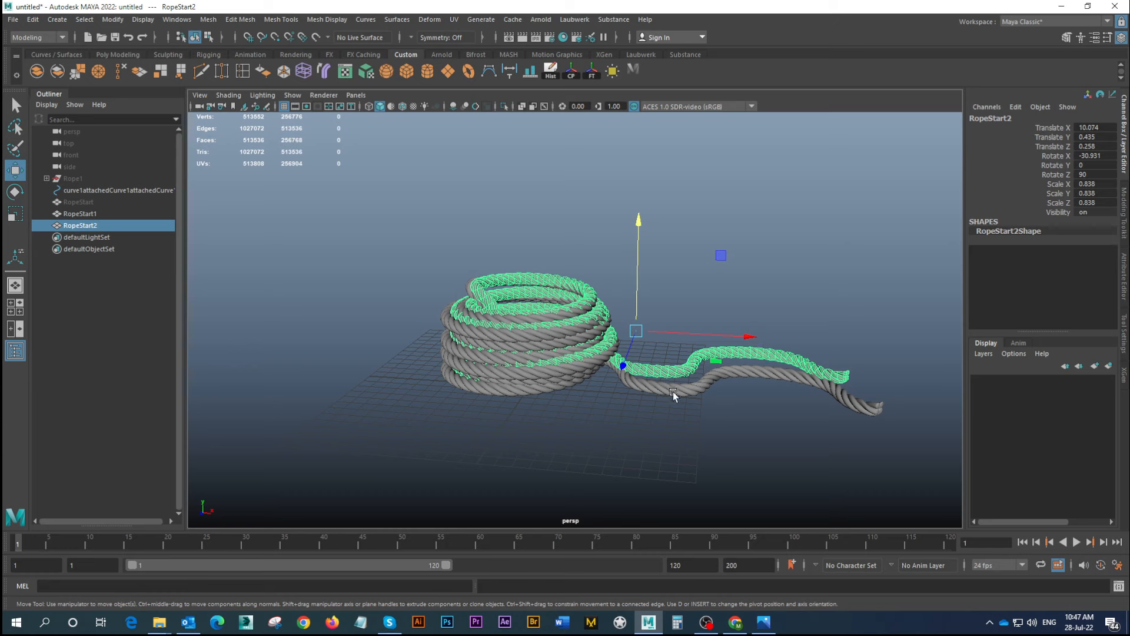
left_click_drag(714, 369, 686, 363, "alt")
right_click_drag(639, 357, 641, 368)
left_click_drag(889, 313, 622, 445)
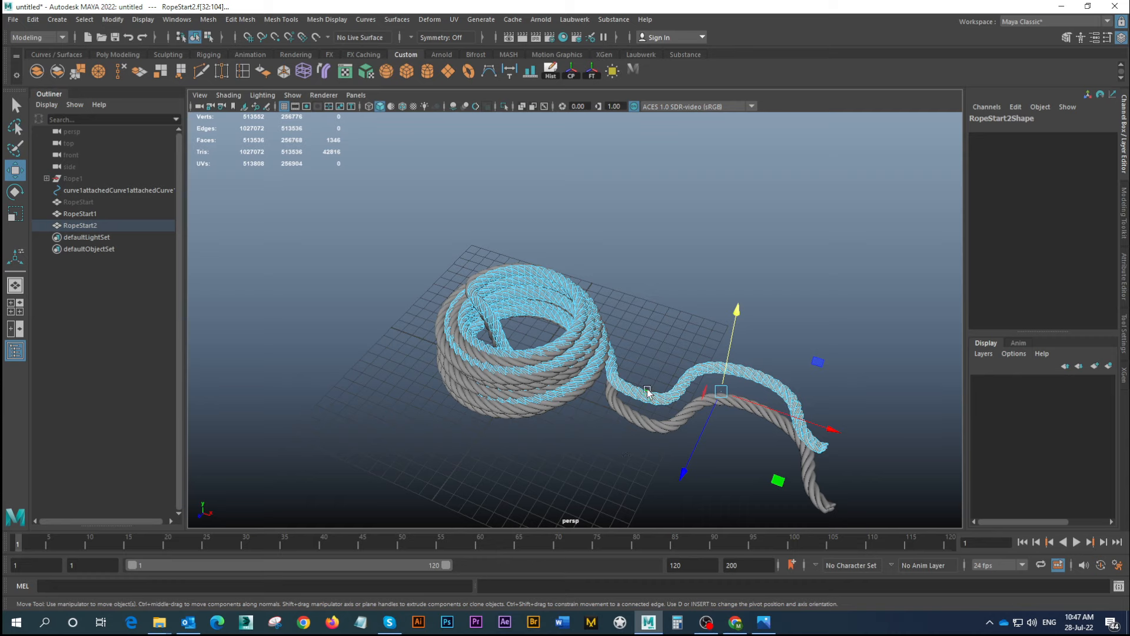
mouse_move(651, 364)
left_mouse_down("alt")
mouse_move(691, 338)
mouse_move(655, 356)
left_mouse_up("alt")
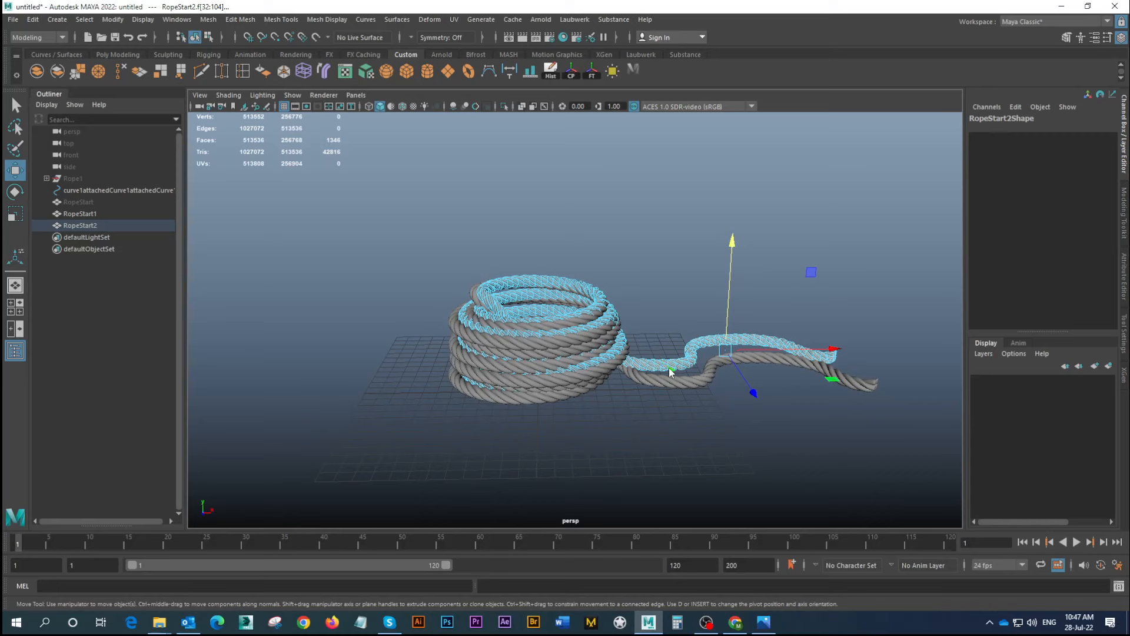
right_click_drag(669, 372, 727, 282)
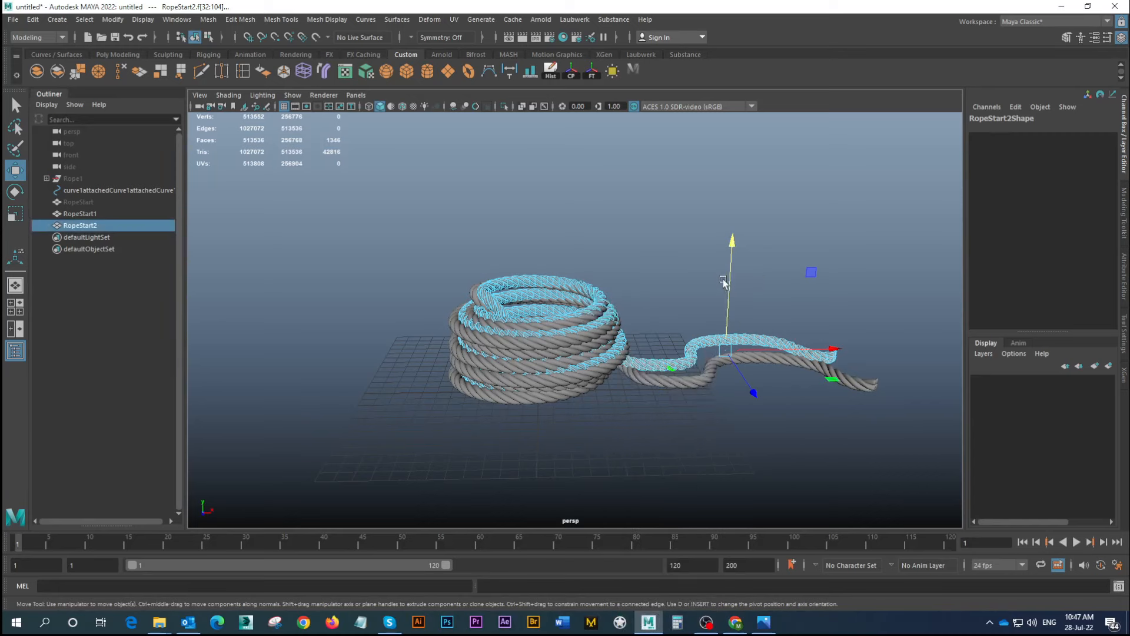
left_click(642, 424)
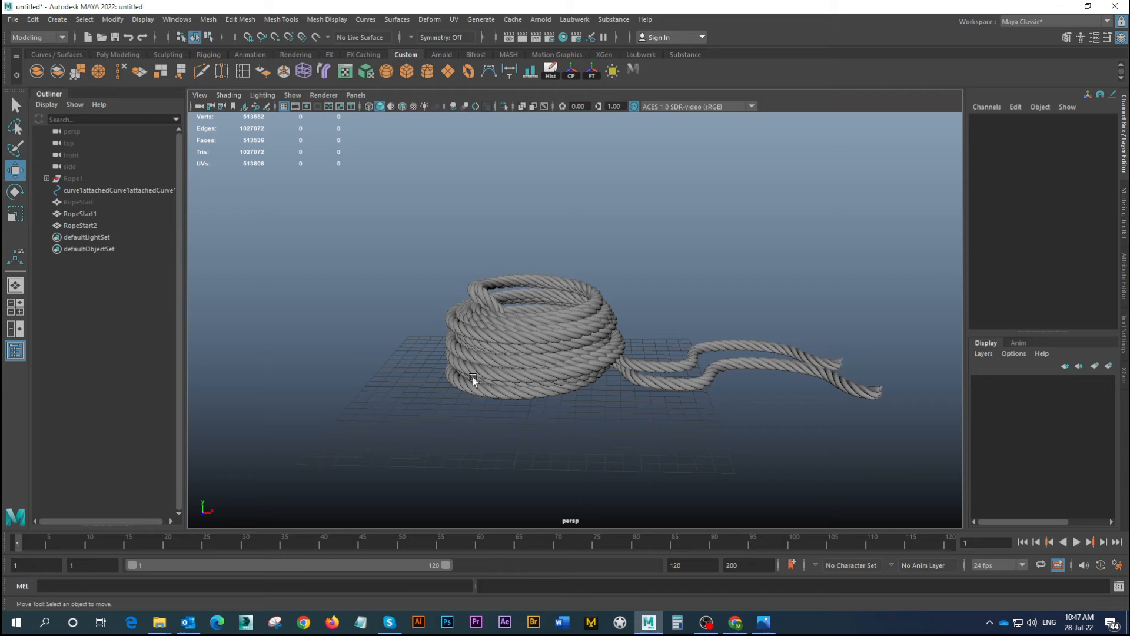
Group both rope meshes with their path curve and rename the group to Rope3
scroll(624, 373, "down", 3)
left_click_drag(623, 373, 579, 352, "alt")
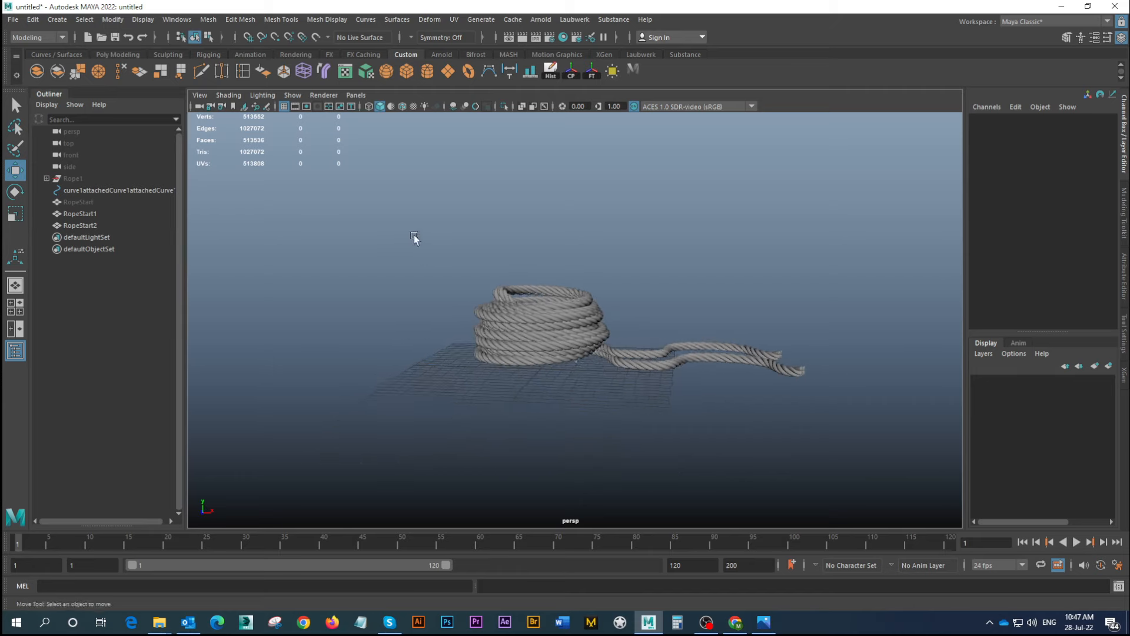
left_click_drag(414, 235, 824, 403)
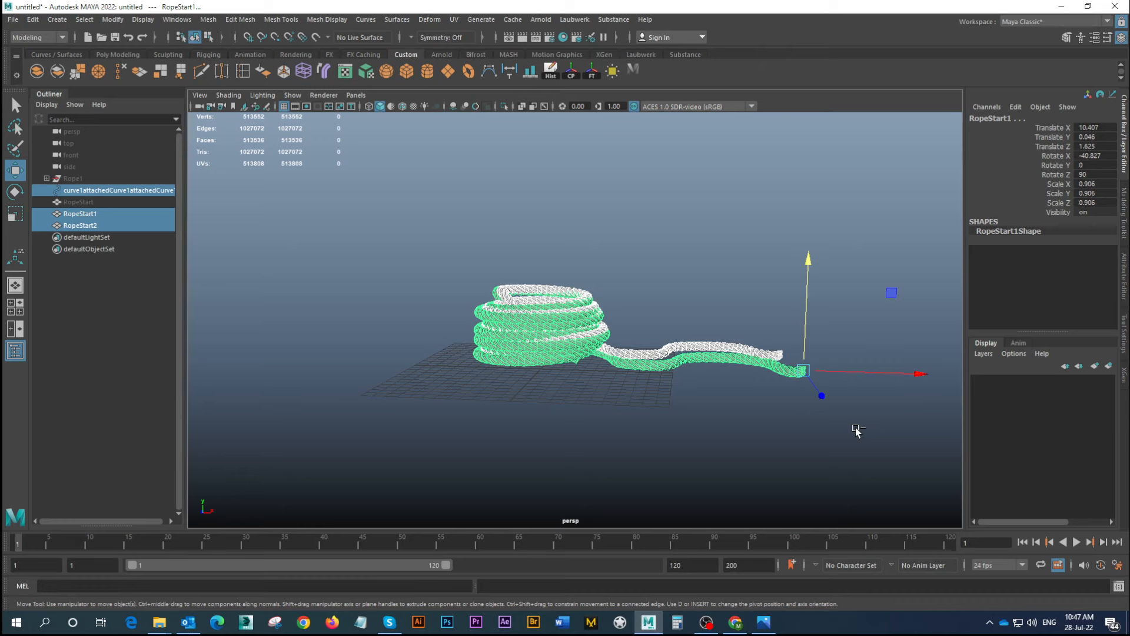
key("ctrl+g")
double_click(76, 202)
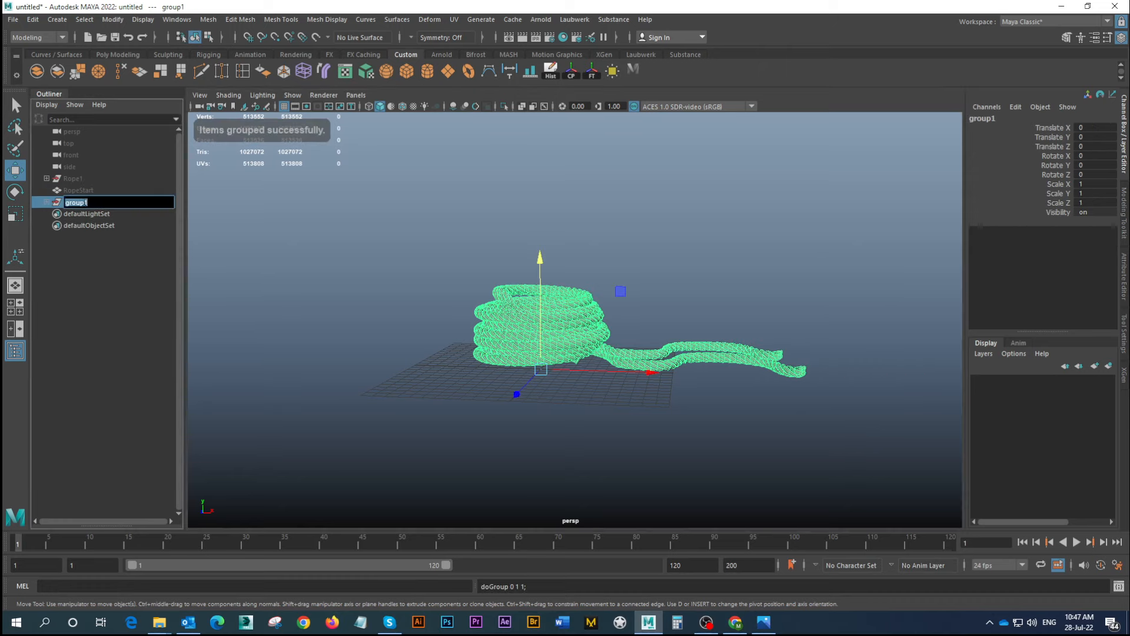
type("Rope")
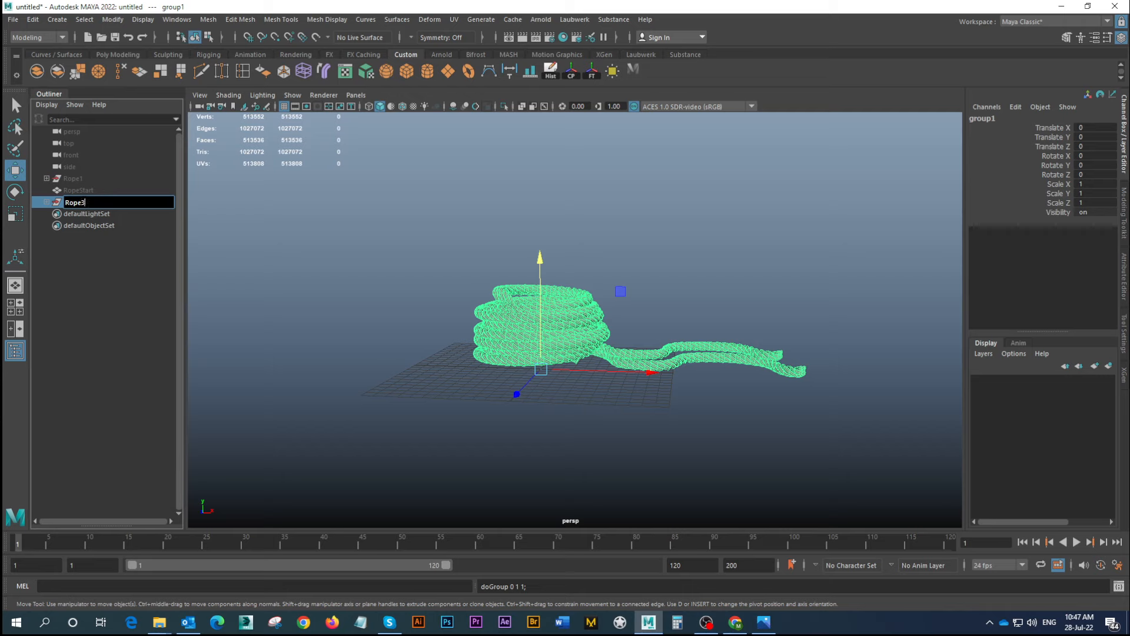
type("3")
key("Return")
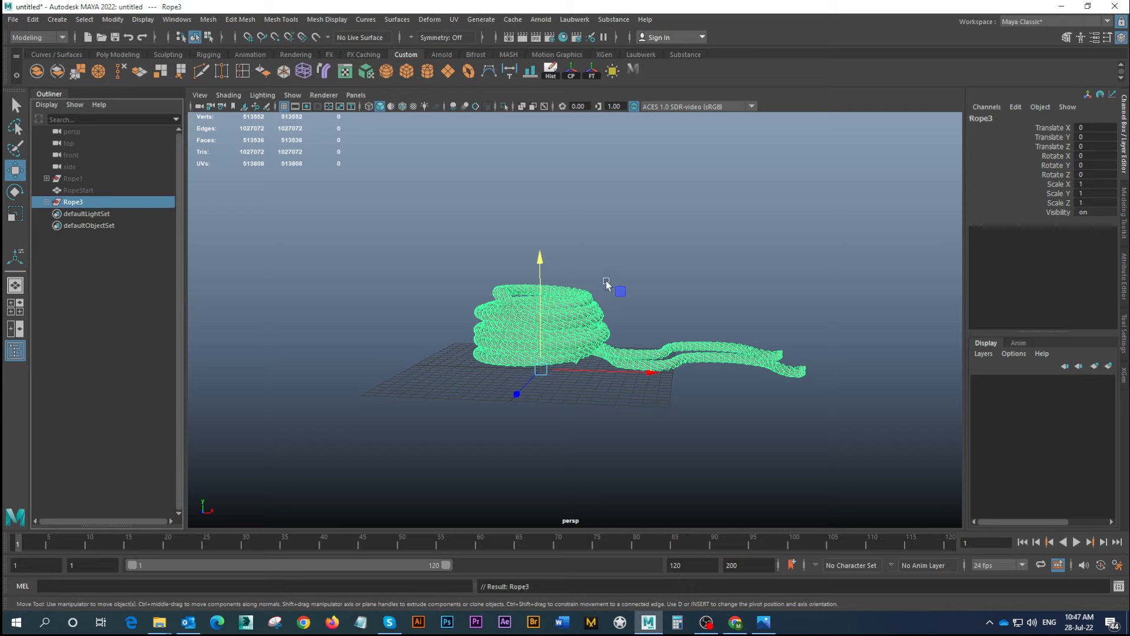
Hide the Rope3 group to clear the scene for another rope
scroll(515, 318, "down", 3)
left_click_drag(471, 299, 591, 334, "alt")
scroll(591, 335, "up", 3)
left_click_drag(540, 293, 510, 307, "alt")
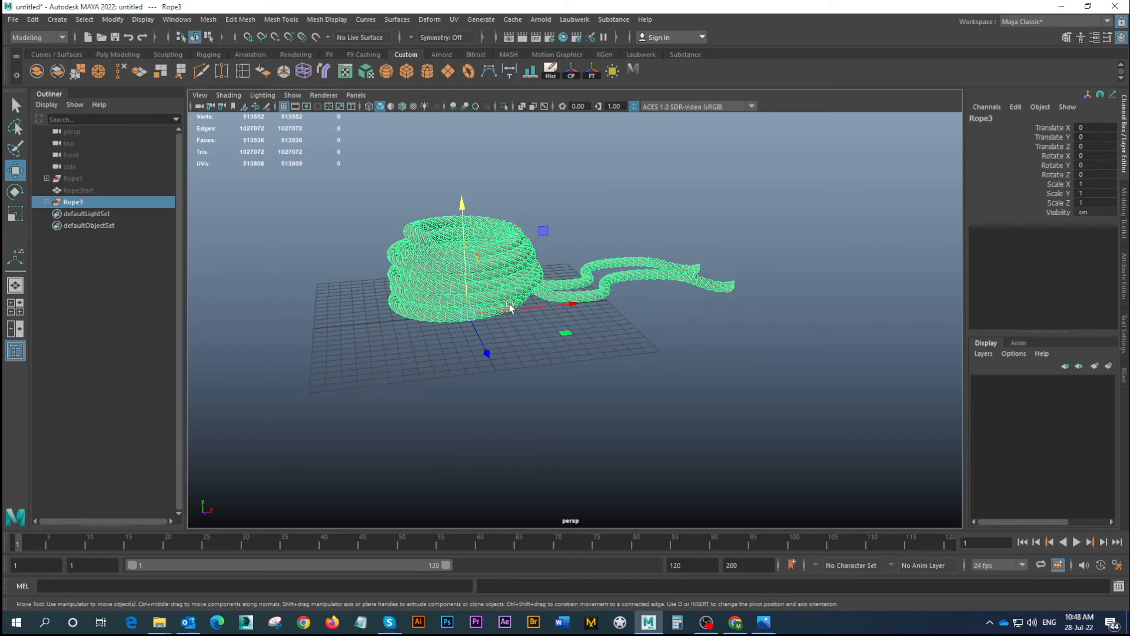
key("ctrl+h")
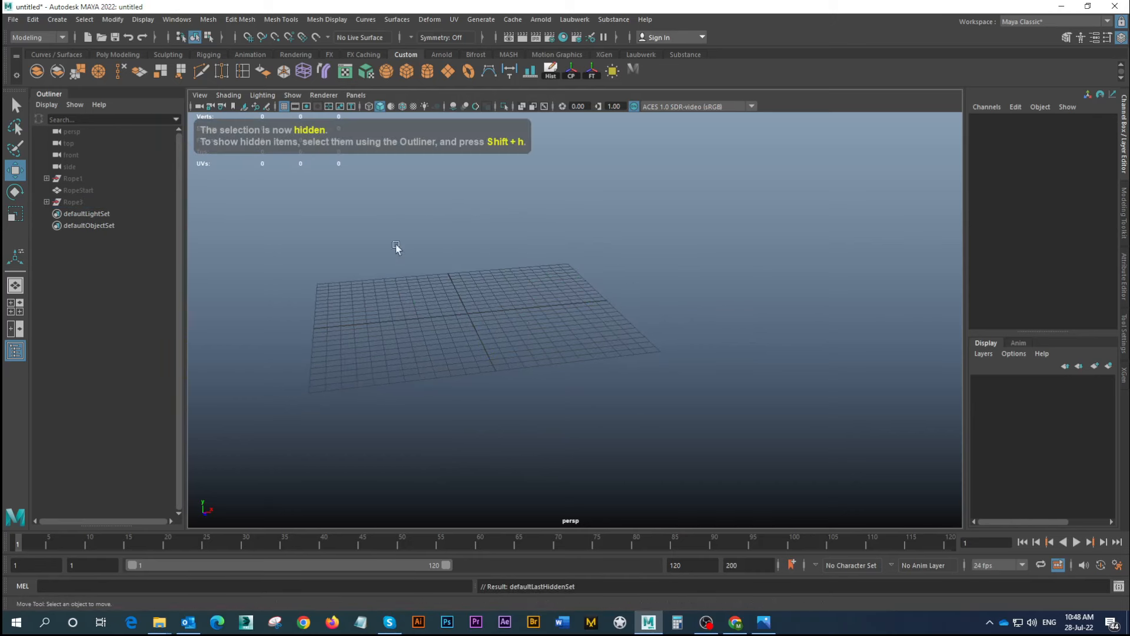
left_click_drag(518, 312, 586, 344, "alt")
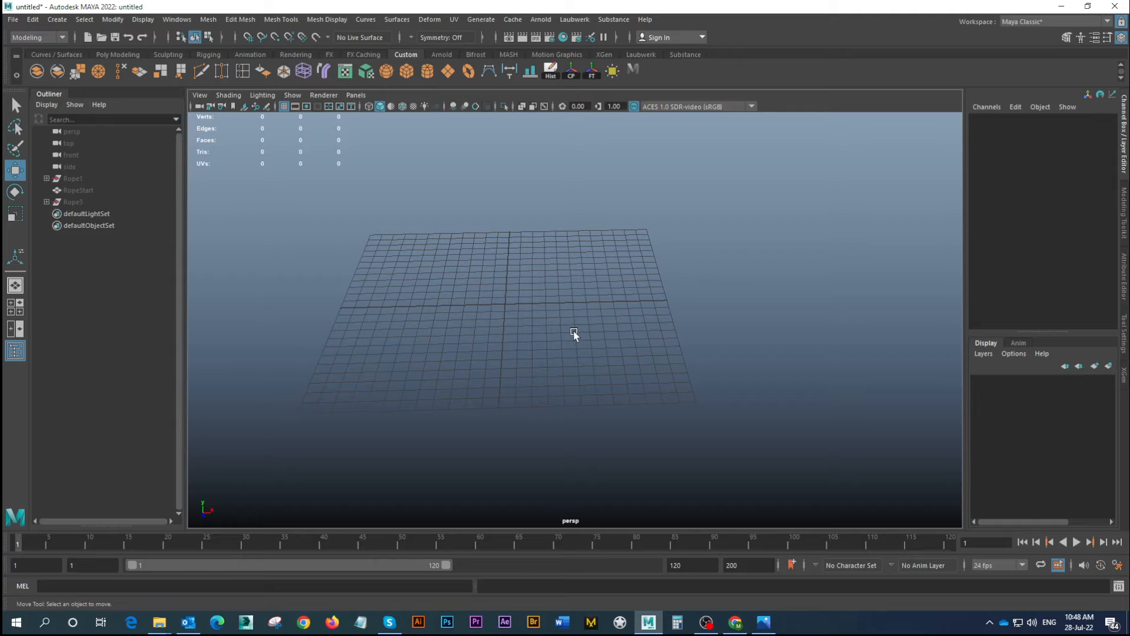
Switch to the image viewer to examine the bundled rope in 1Ready.jpg, and return to Maya
left_click(764, 621)
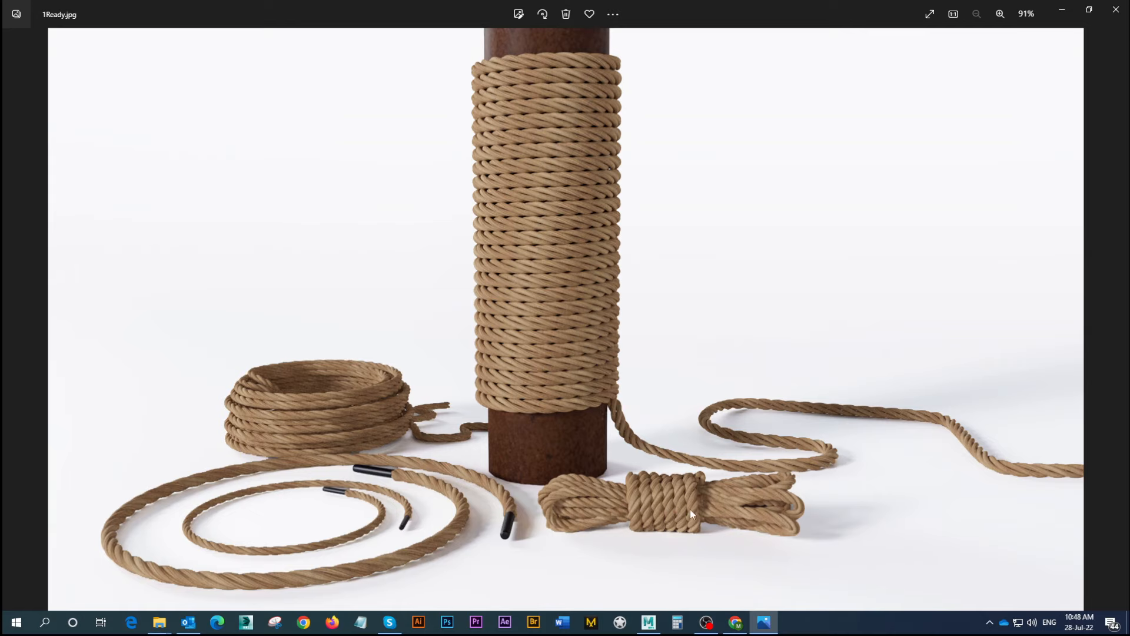
left_click(1061, 13)
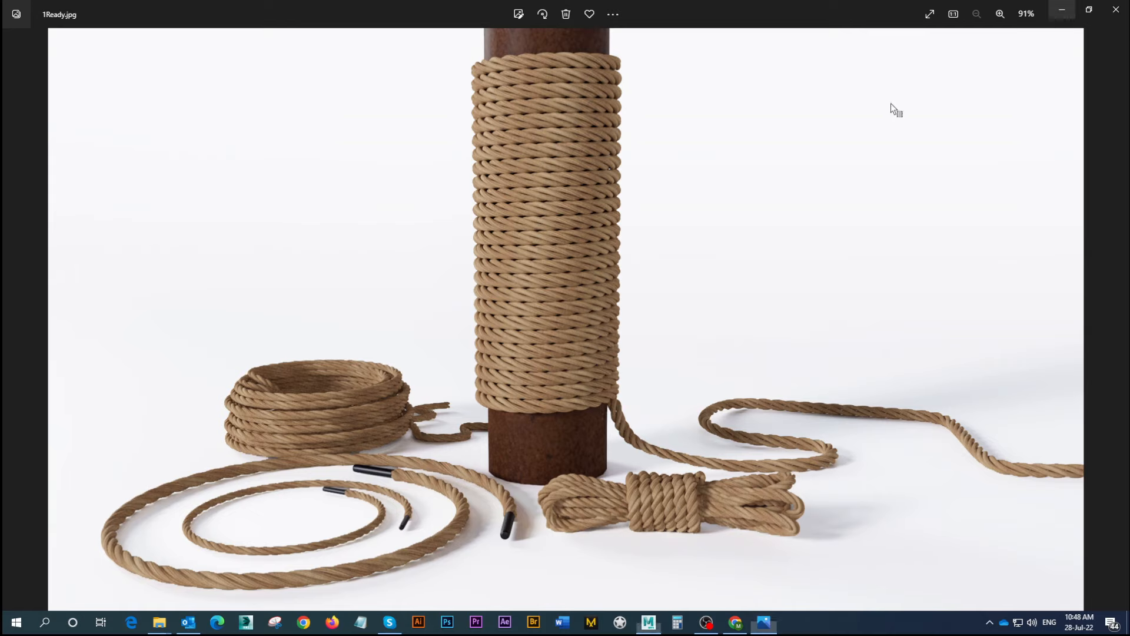
left_click_drag(518, 272, 524, 310, "alt")
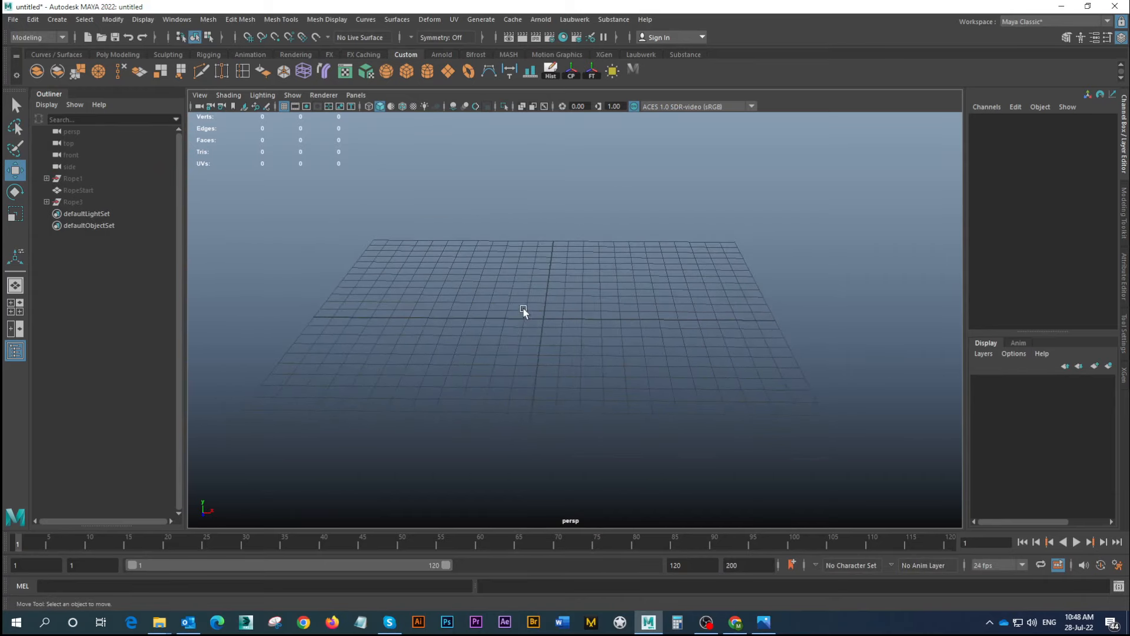
Create a polygon cube at the origin and scale it to about 7.73 in X, 2.534 in Y and 0.951 in Z
left_click(402, 72)
left_click_drag(547, 358, 659, 372, "alt")
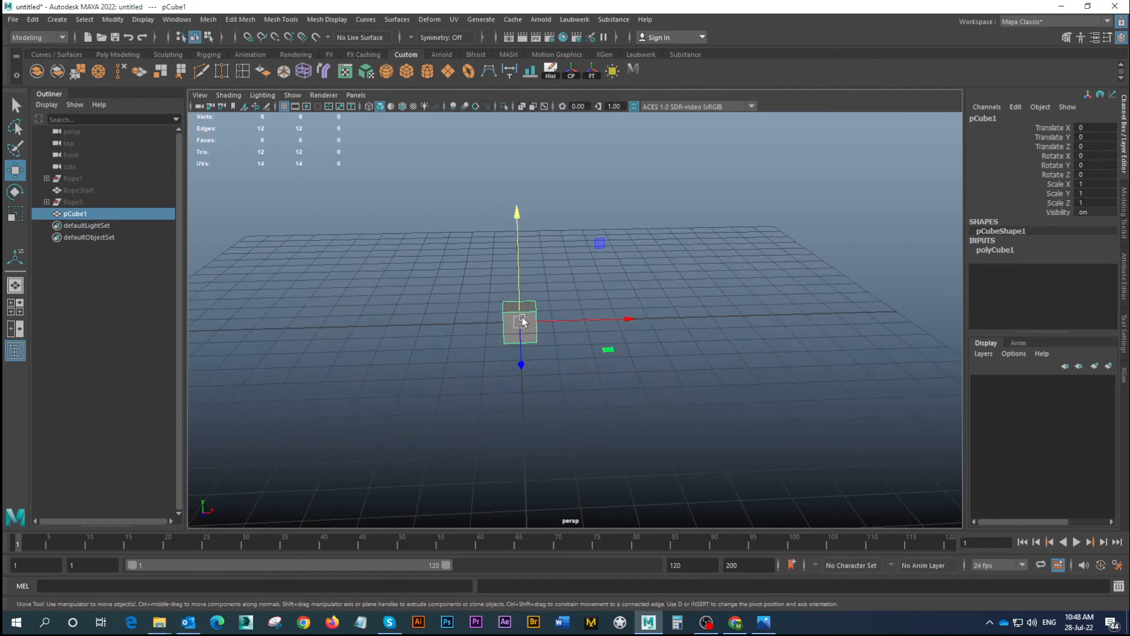
key("r")
left_click_drag(520, 322, 499, 355)
left_click_drag(627, 321, 643, 321)
left_click_drag(518, 215, 517, 202)
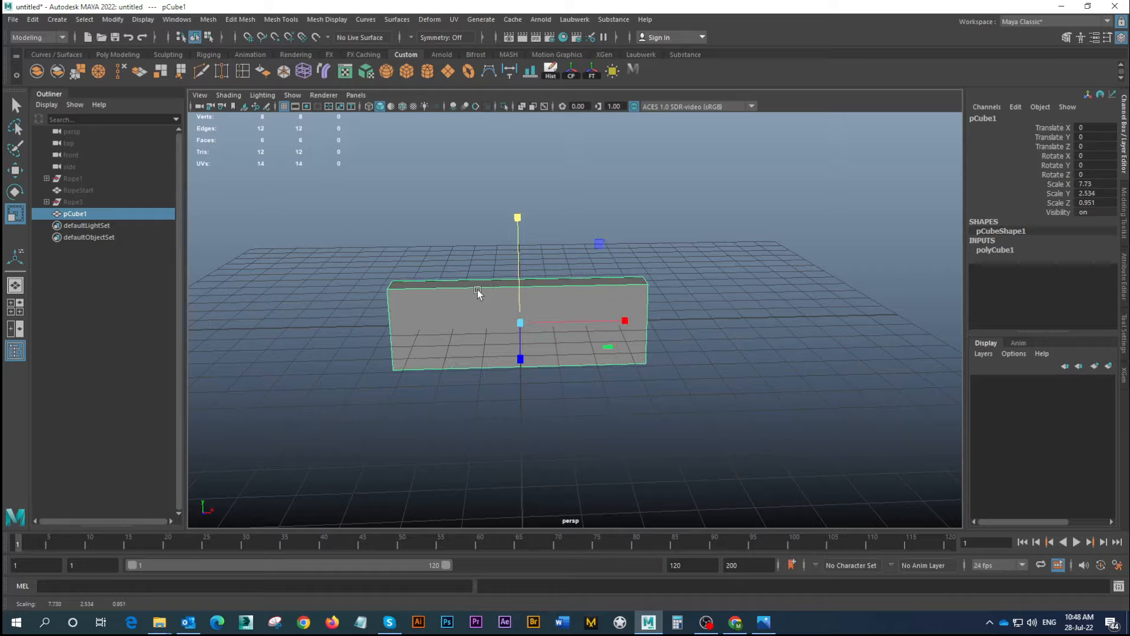
mouse_move(478, 289)
left_mouse_down("alt")
mouse_move(527, 277)
mouse_move(423, 303)
mouse_move(530, 283)
mouse_move(569, 291)
mouse_move(493, 294)
left_mouse_up("alt")
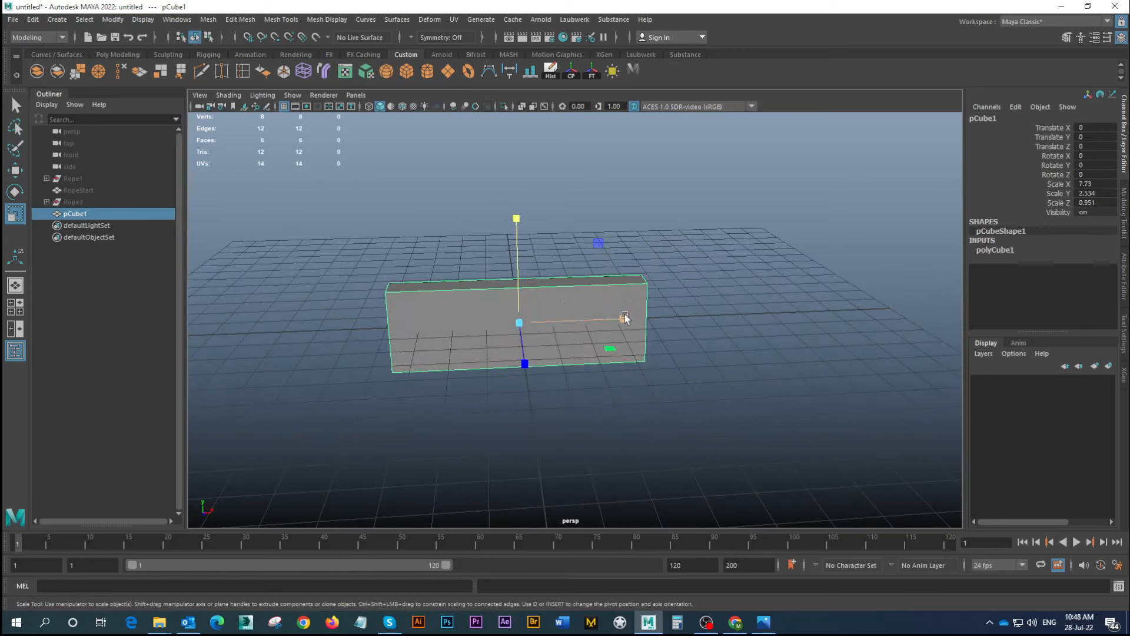
Reduce the cube's X scale to about 7.426, and delete its front, back and positive X end faces to leave a C-shaped strip
mouse_move(623, 319)
left_mouse_down()
mouse_move(581, 316)
mouse_move(617, 319)
left_mouse_up()
left_click_drag(574, 320, 546, 312, "alt")
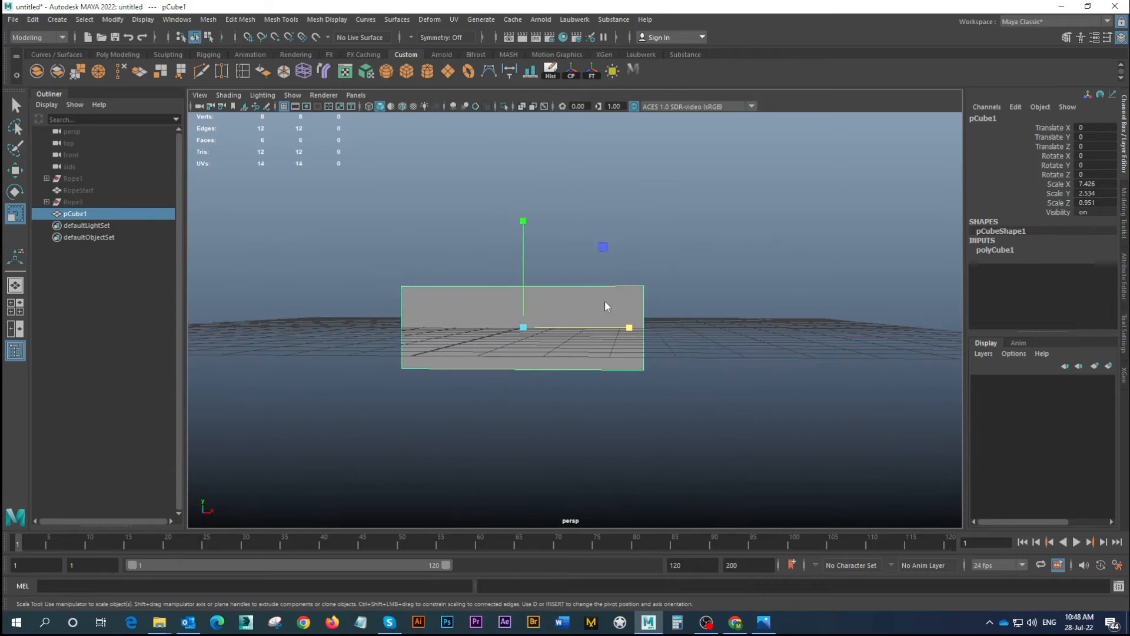
right_click_drag(604, 300, 606, 318)
left_click_drag(666, 316, 538, 346)
key("Delete")
left_click_drag(589, 273, 456, 362, "alt")
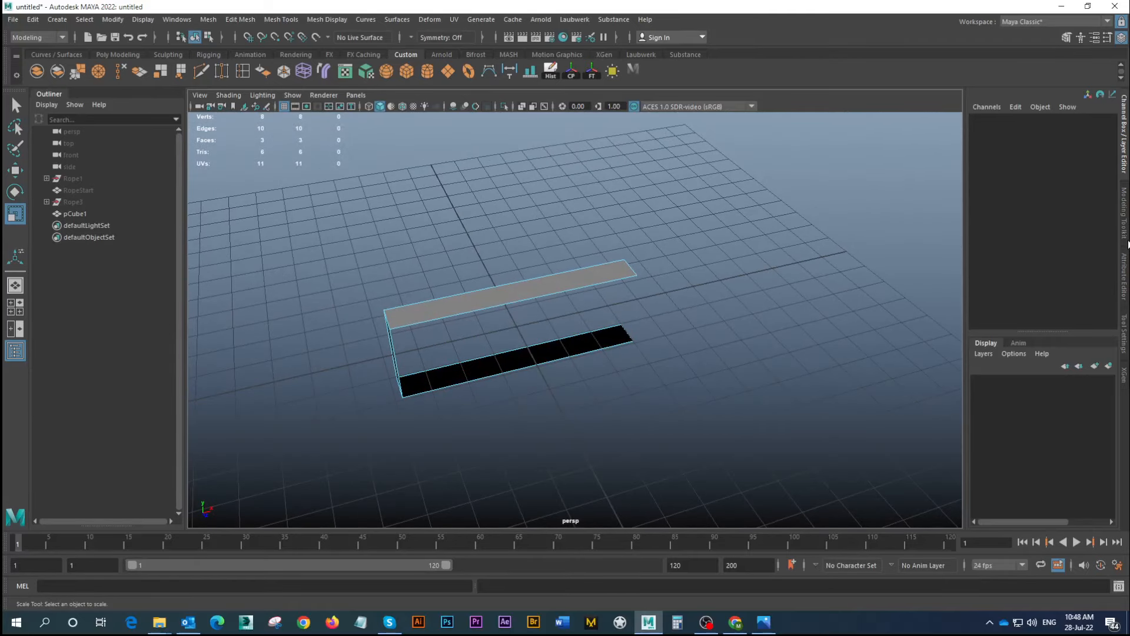
left_click(242, 71)
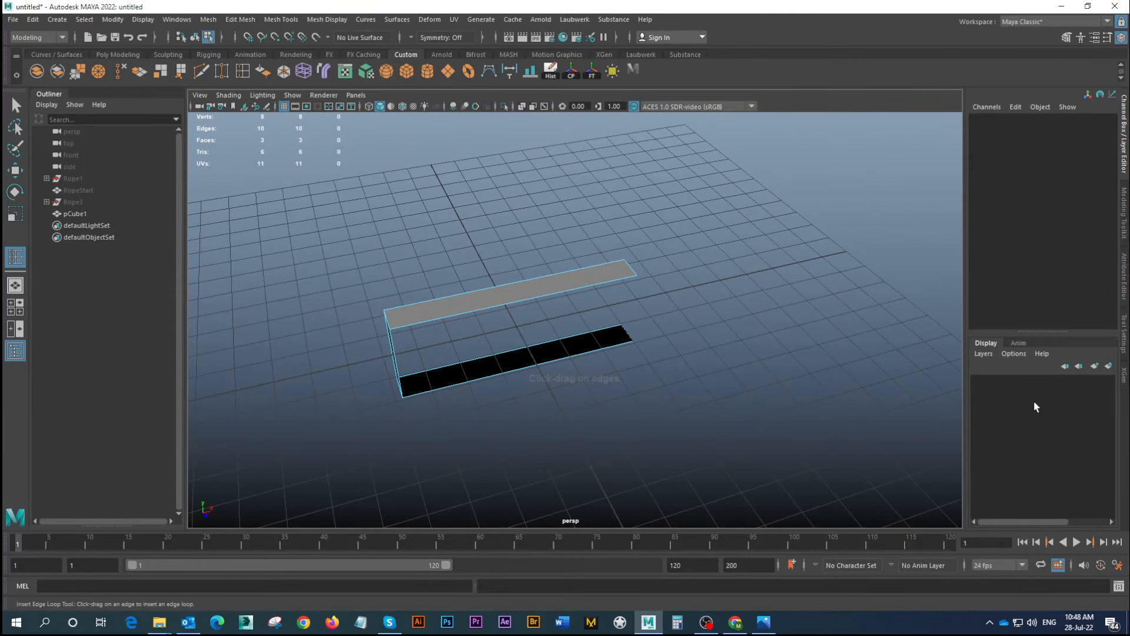
left_click(1125, 345)
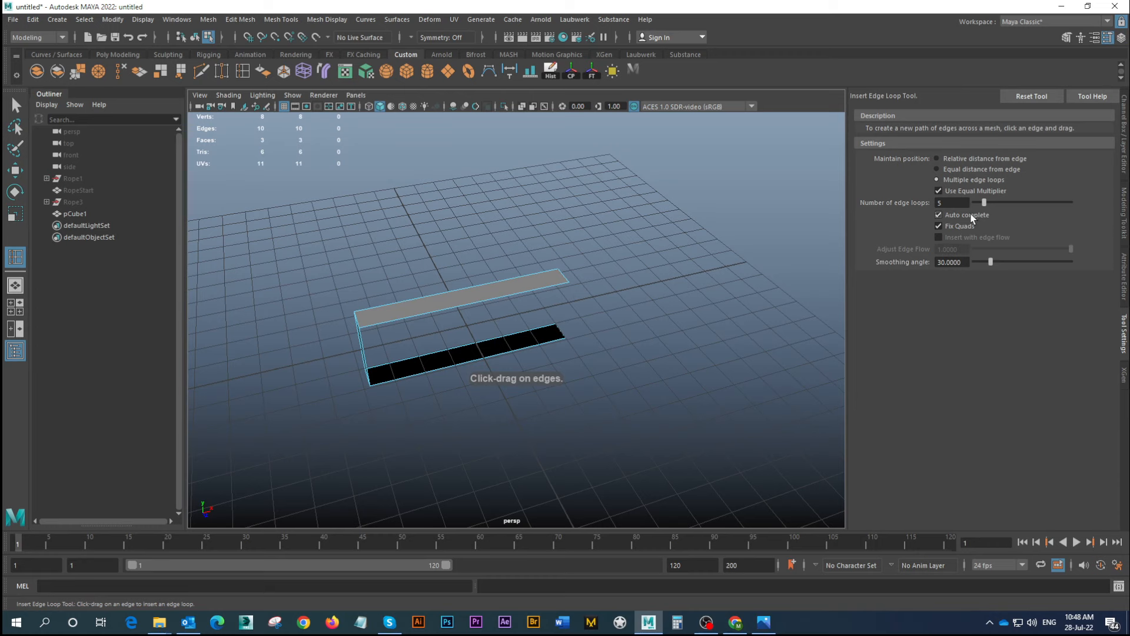
left_click_drag(273, 319, 423, 363, "alt")
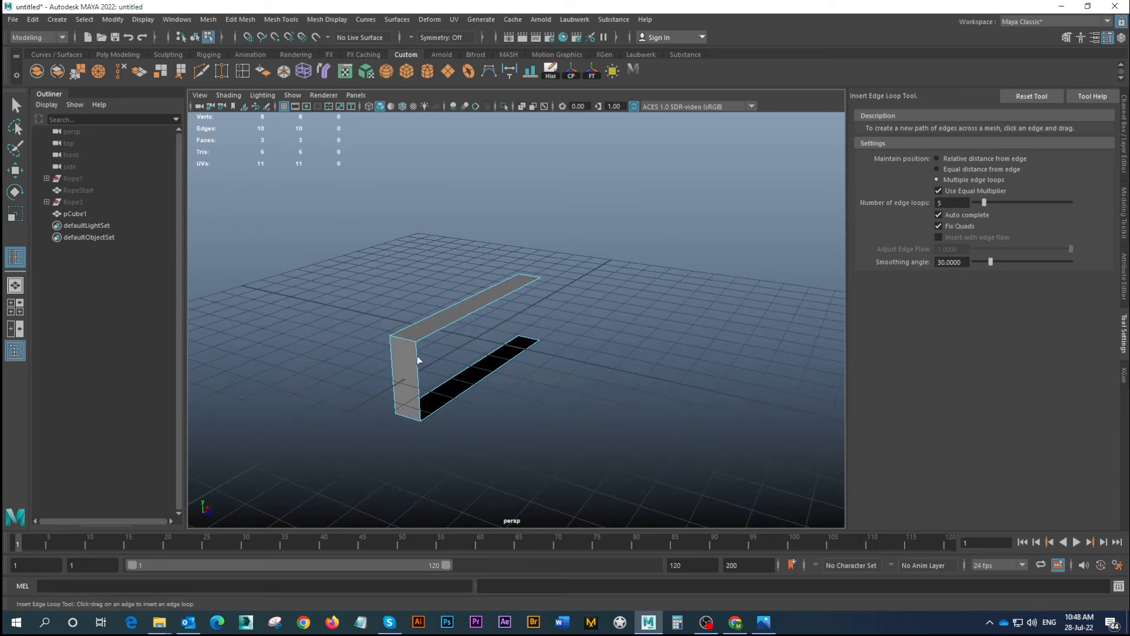
left_click(418, 360)
left_click_drag(518, 356, 840, 241, "alt")
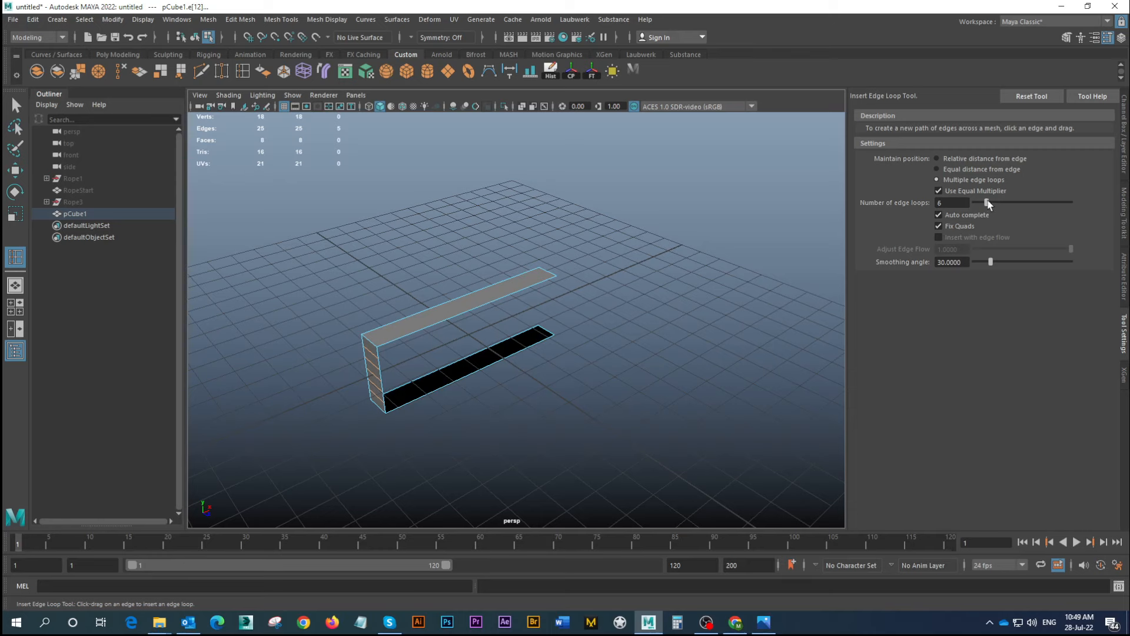
left_click(460, 314)
left_click_drag(465, 317, 562, 366, "alt")
left_click(506, 364)
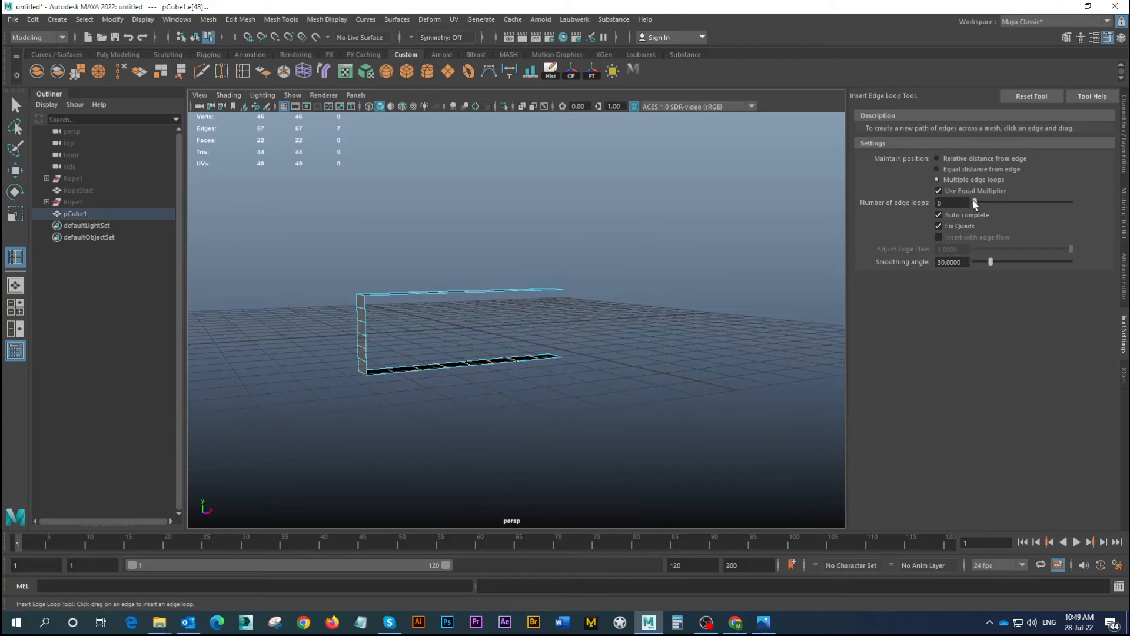
left_click_drag(976, 200, 973, 201)
left_click_drag(388, 254, 450, 357, "alt")
left_click(455, 351)
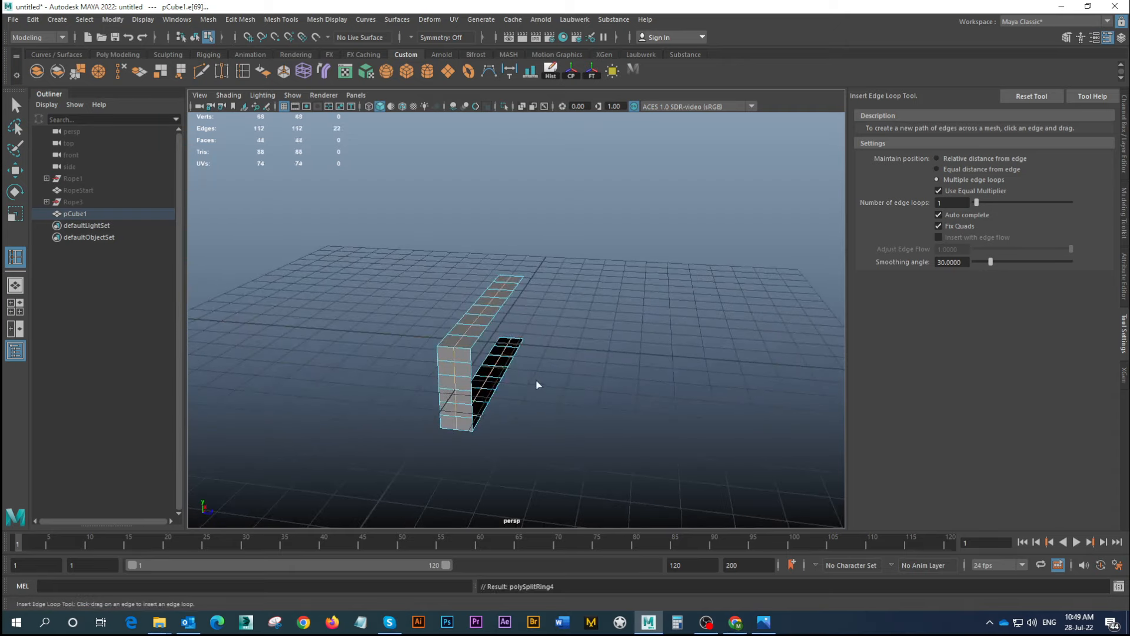
left_click_drag(537, 384, 503, 369, "alt")
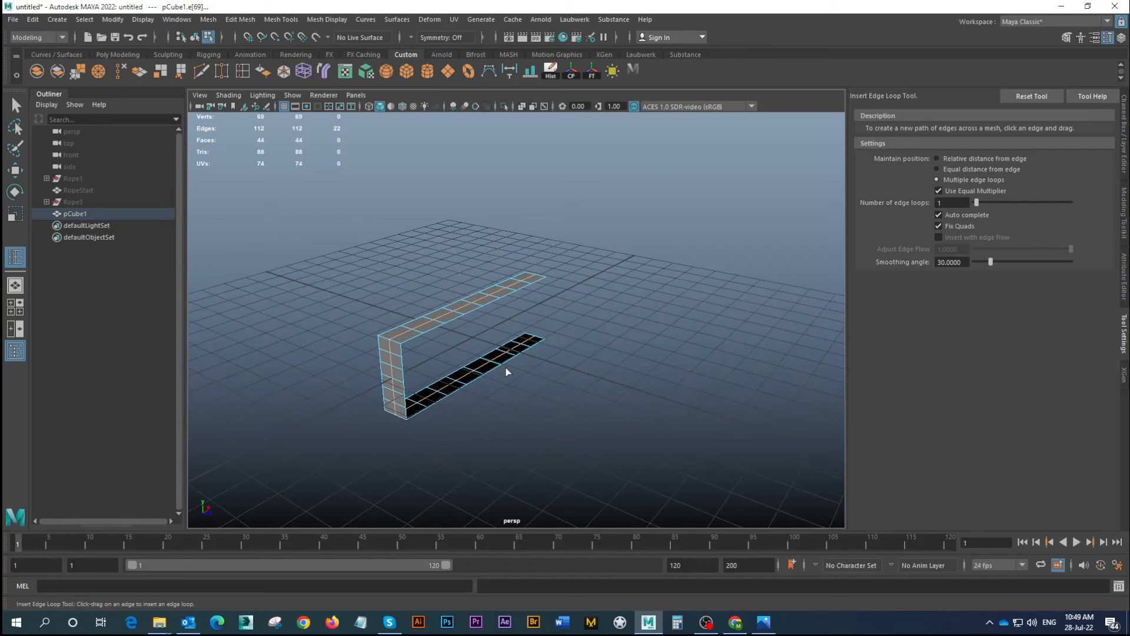
key("ctrl+z")
key("ctrl+z")
key("ctrl+z")
key("ctrl+z")
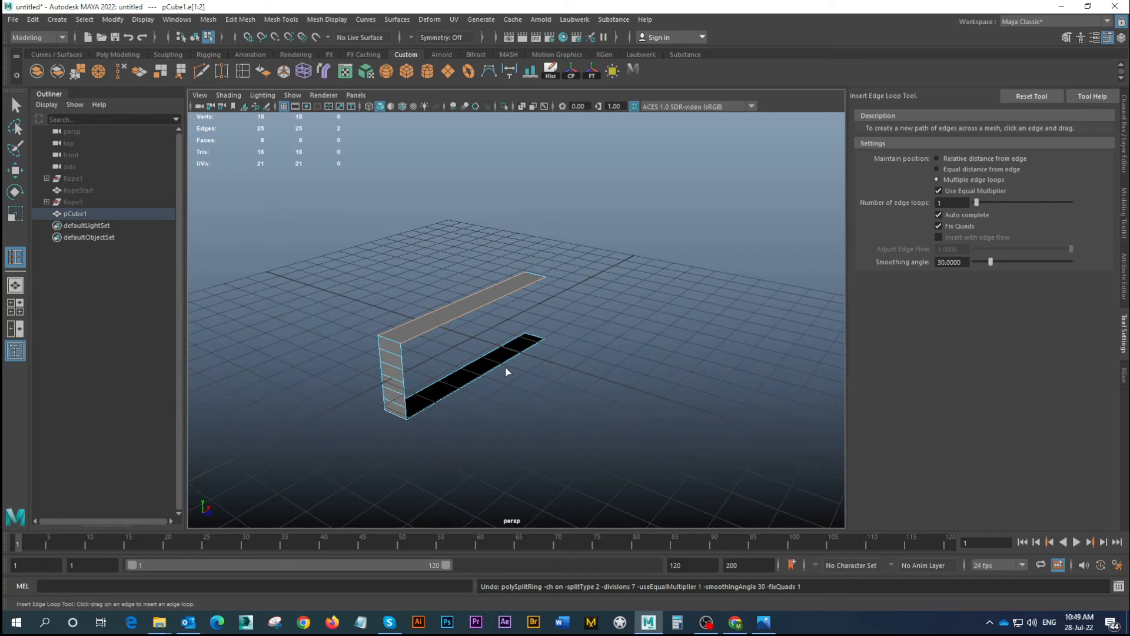
Bevel the two corner edges of the strip's closed end with Fraction 1 and 5 segments to form a rounded bend
left_click_drag(505, 370, 464, 328, "alt")
key("q")
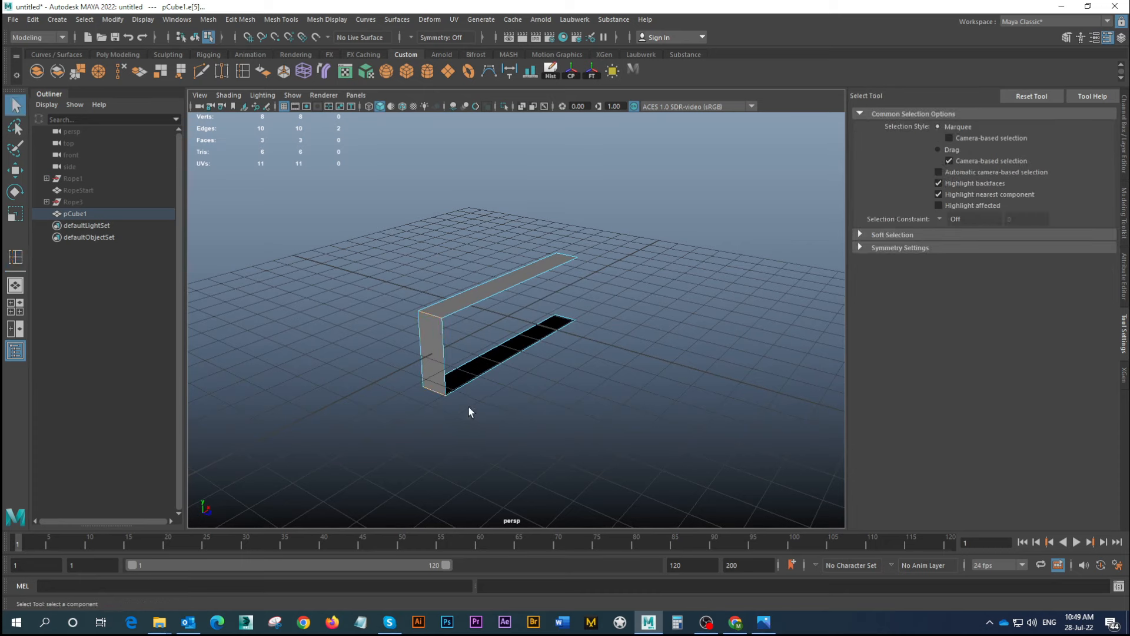
left_click_drag(442, 386, 412, 353, "alt")
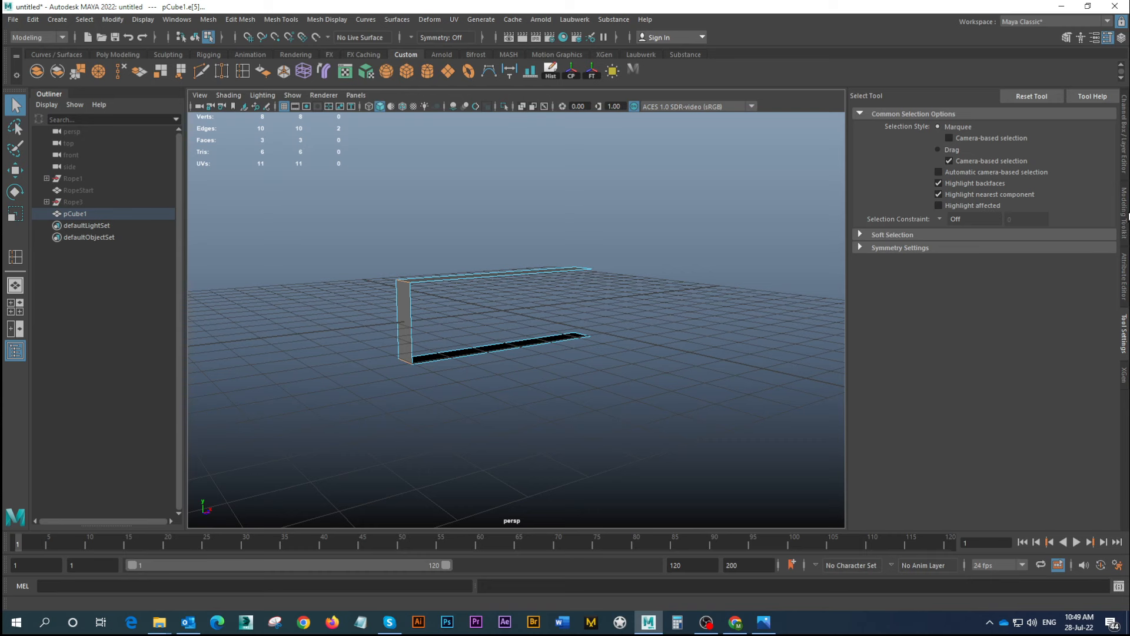
left_click(1125, 213)
left_click(1031, 389)
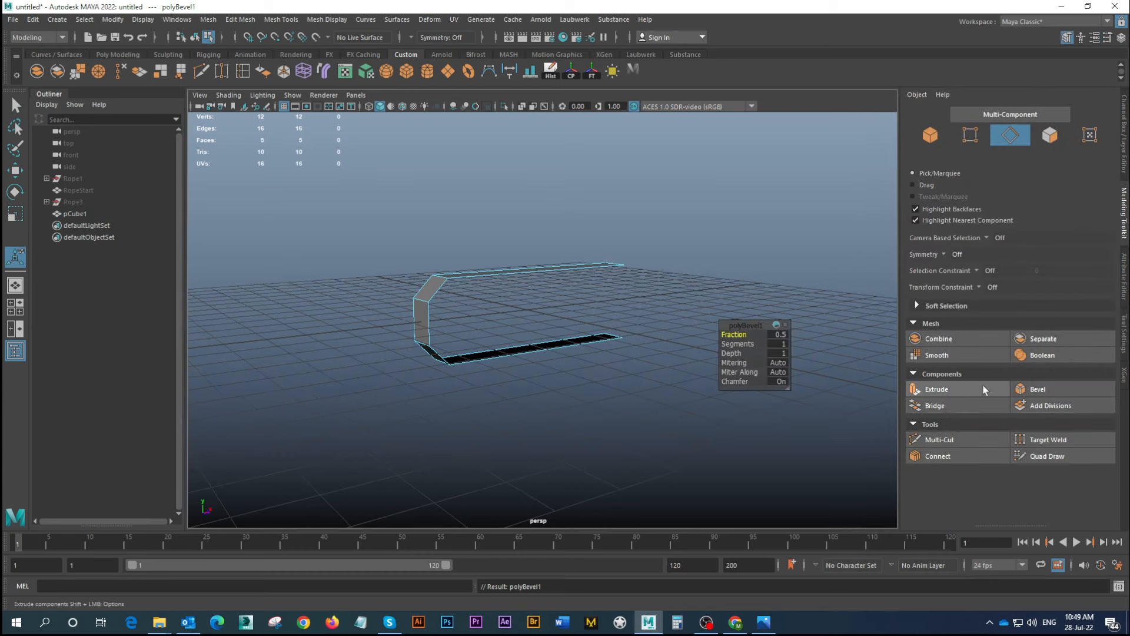
left_click(750, 342)
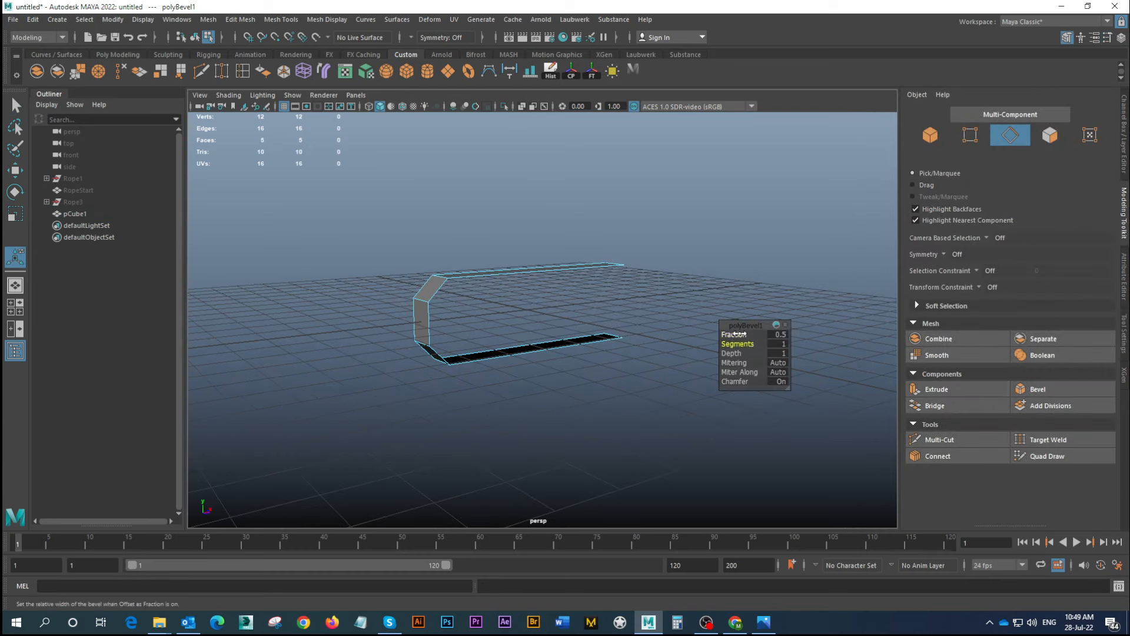
left_click_drag(732, 334, 746, 344)
left_click_drag(532, 316, 576, 297, "alt")
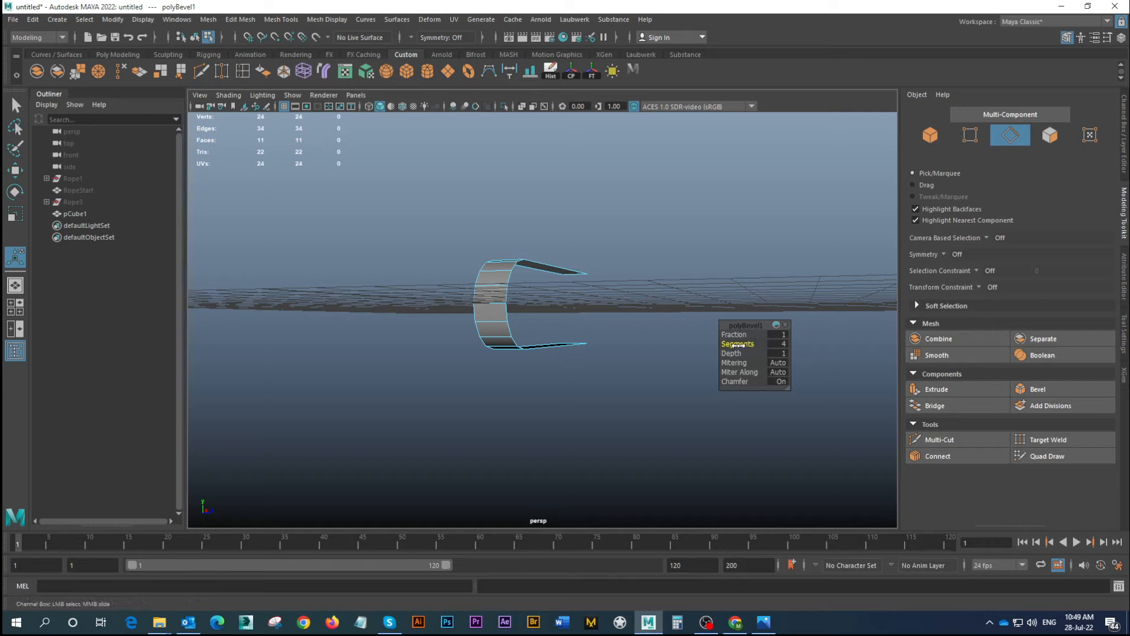
left_click_drag(742, 345, 745, 345)
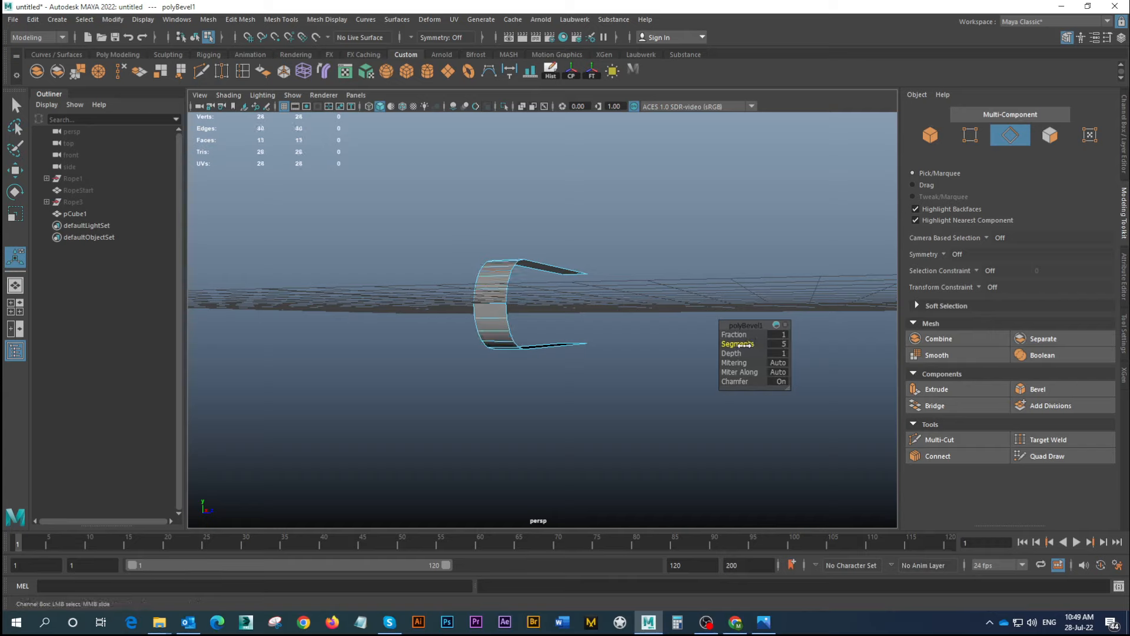
Merge the overlapping vertices at the middle of the rounded bend with a distance threshold of 0.01
left_click_drag(521, 347, 487, 294, "alt")
right_click_drag(487, 292, 448, 294)
left_click_drag(447, 295, 465, 359, "alt")
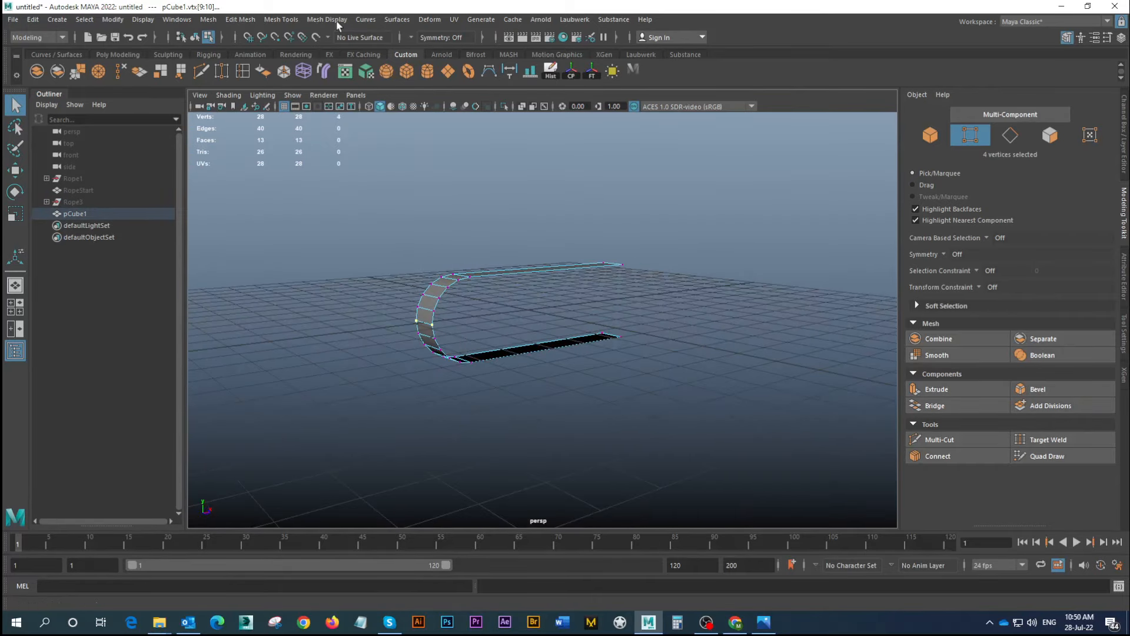
left_click(240, 19)
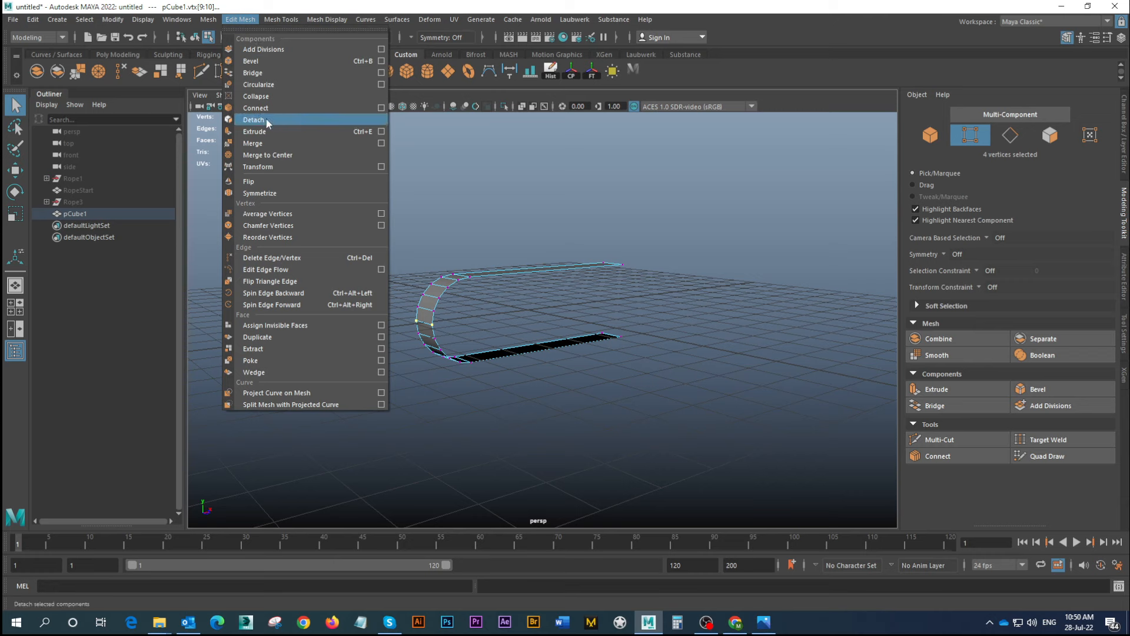
left_click(268, 145)
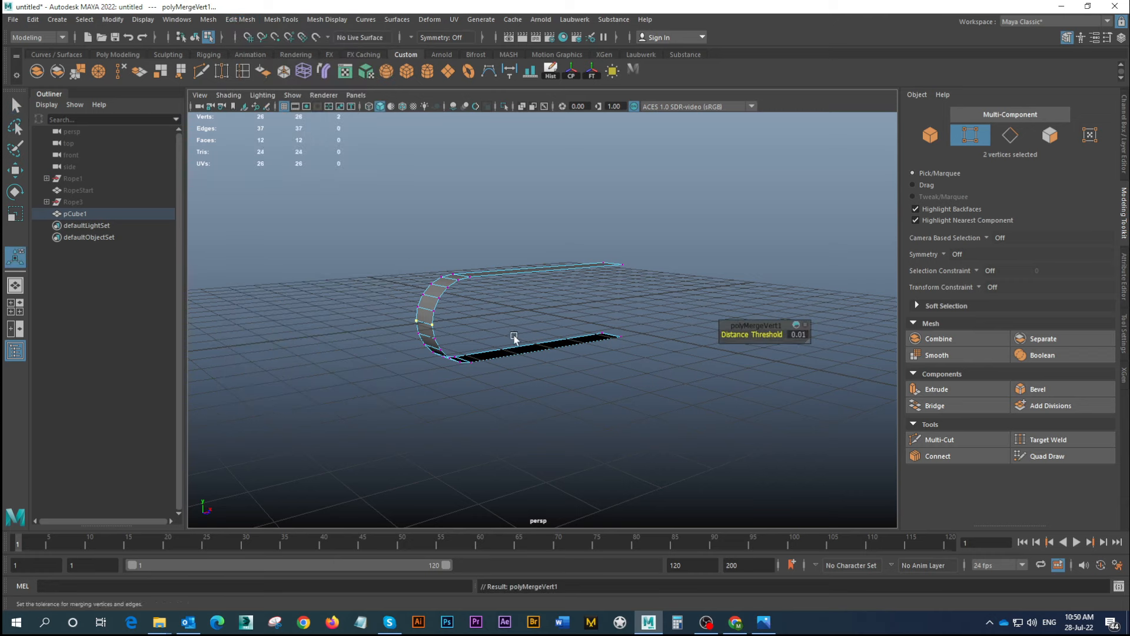
right_click_drag(505, 274, 532, 254)
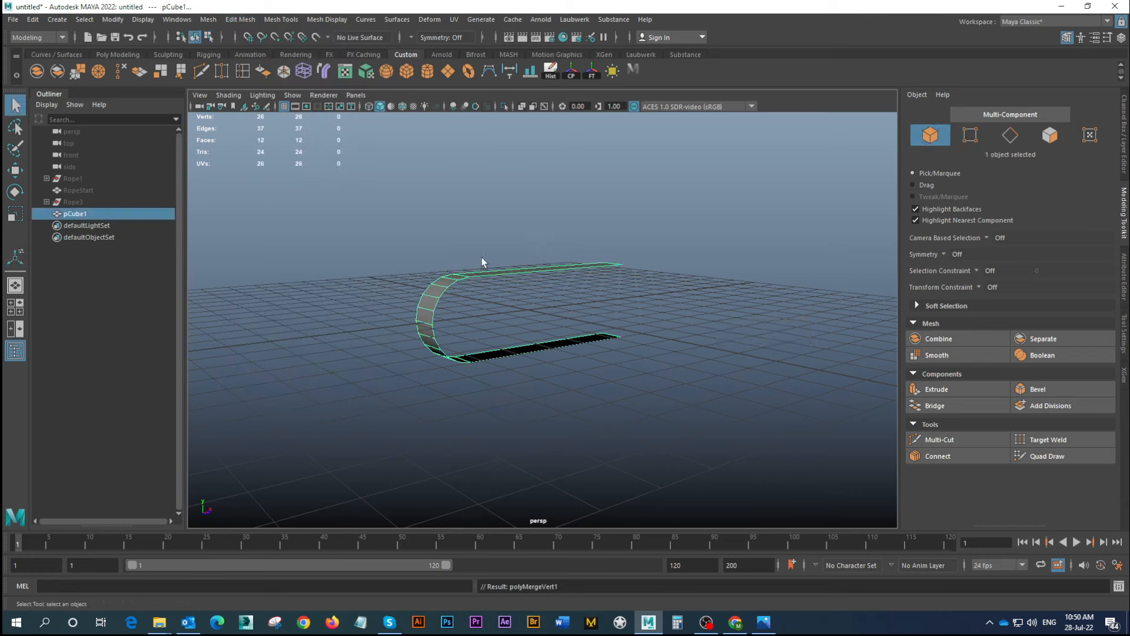
Insert 7 equally spaced edge loops across each of the strip's two straight arms
left_click_drag(472, 286, 433, 300, "alt")
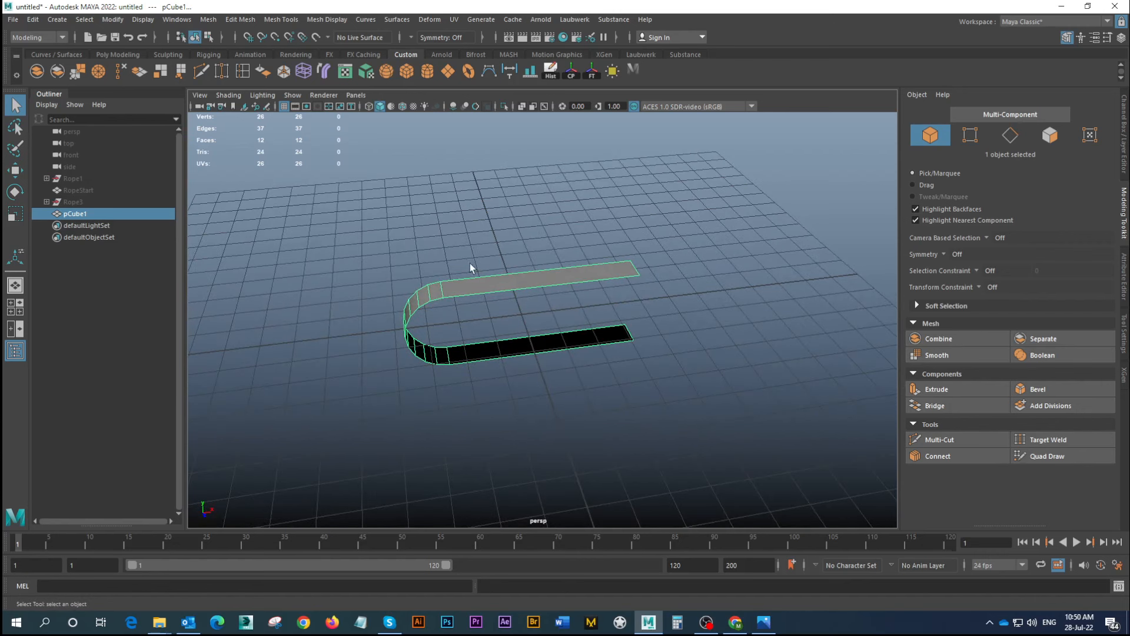
left_click(242, 72)
left_click(555, 286)
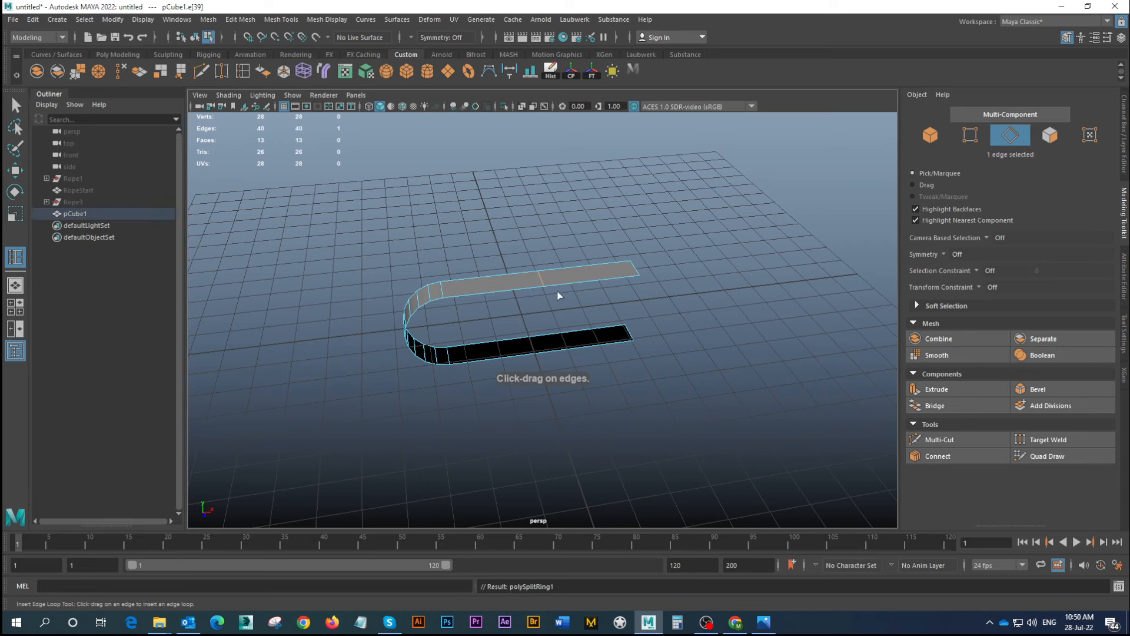
key("ctrl+z")
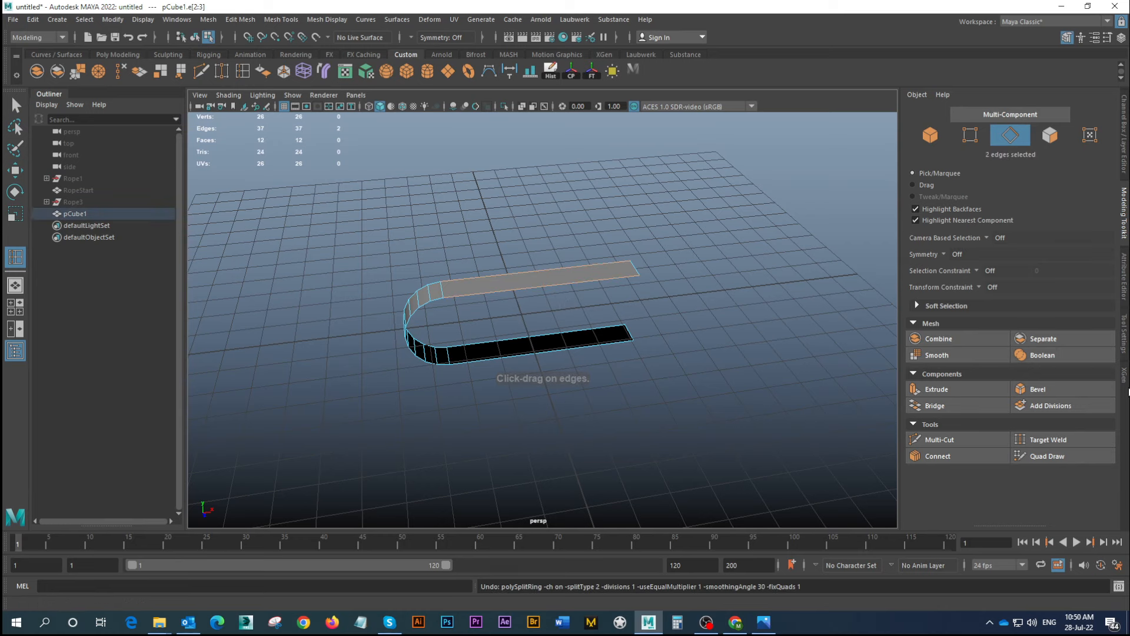
left_click(1123, 338)
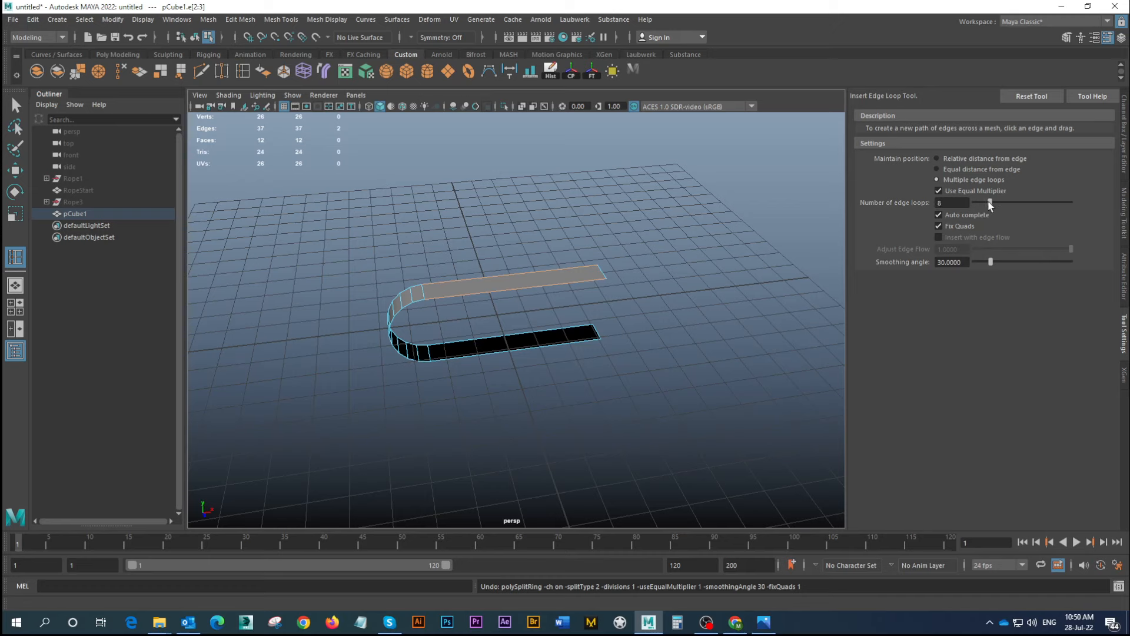
left_click(490, 296)
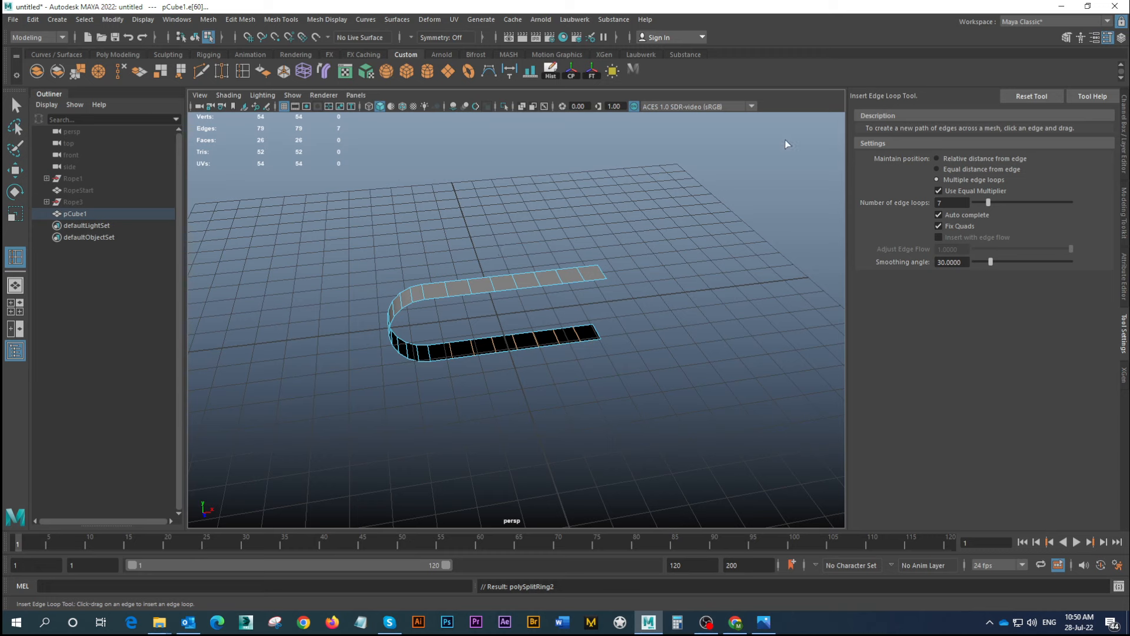
Cut an edge loop lengthwise along the middle of the whole strip with Multi-Cut
left_click(201, 70)
left_click_drag(377, 320, 500, 321, "alt")
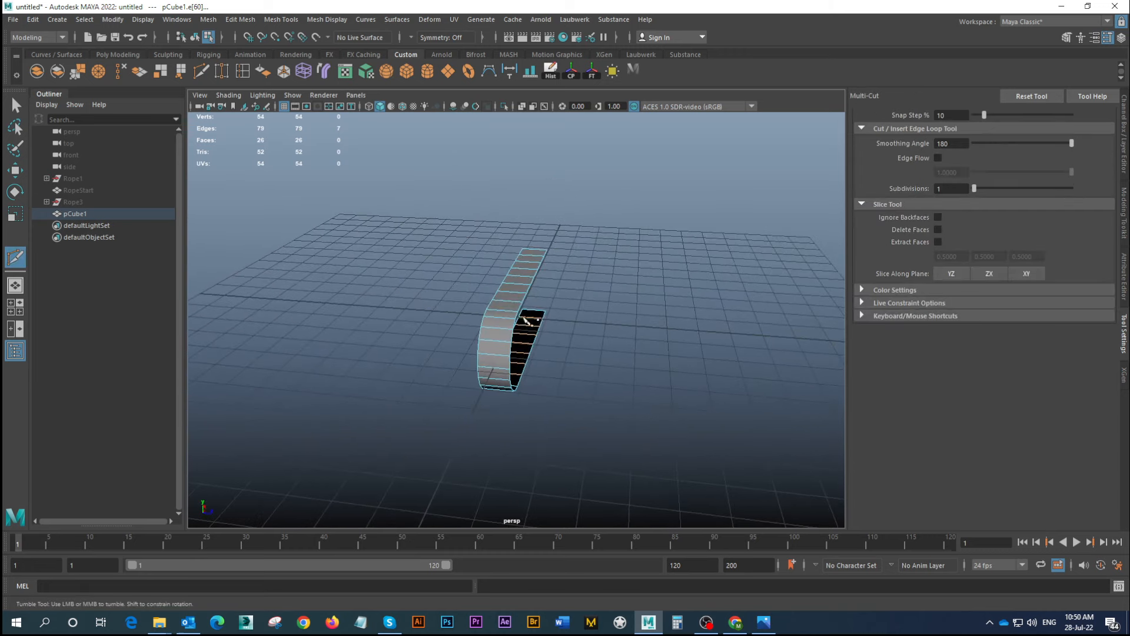
left_click(494, 322, "ctrl")
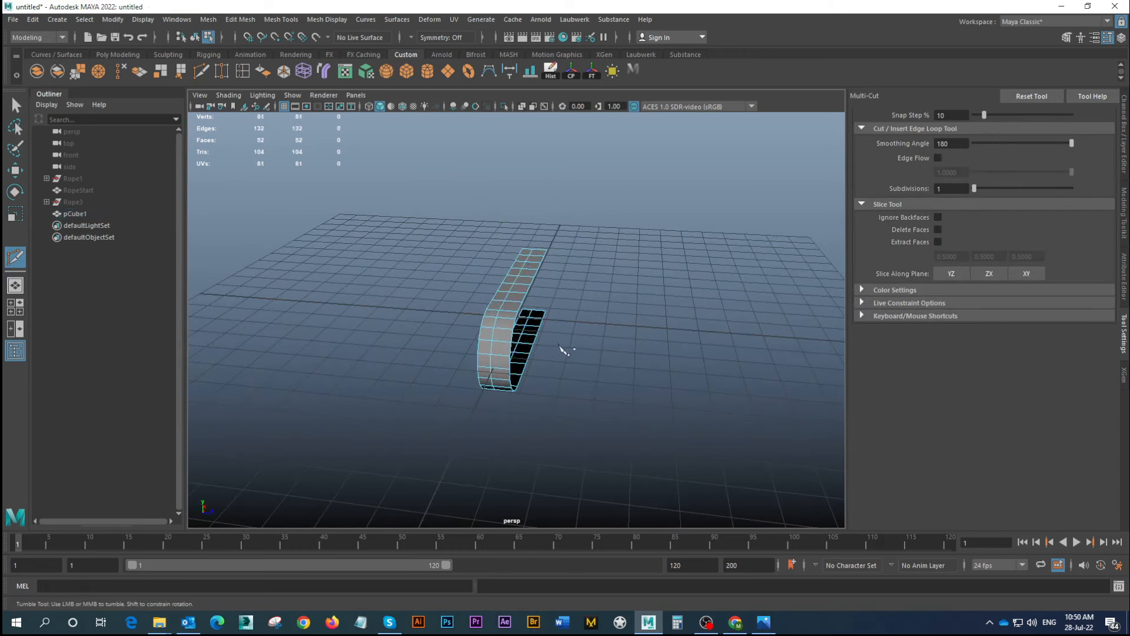
key("q")
left_click_drag(558, 344, 427, 360, "alt")
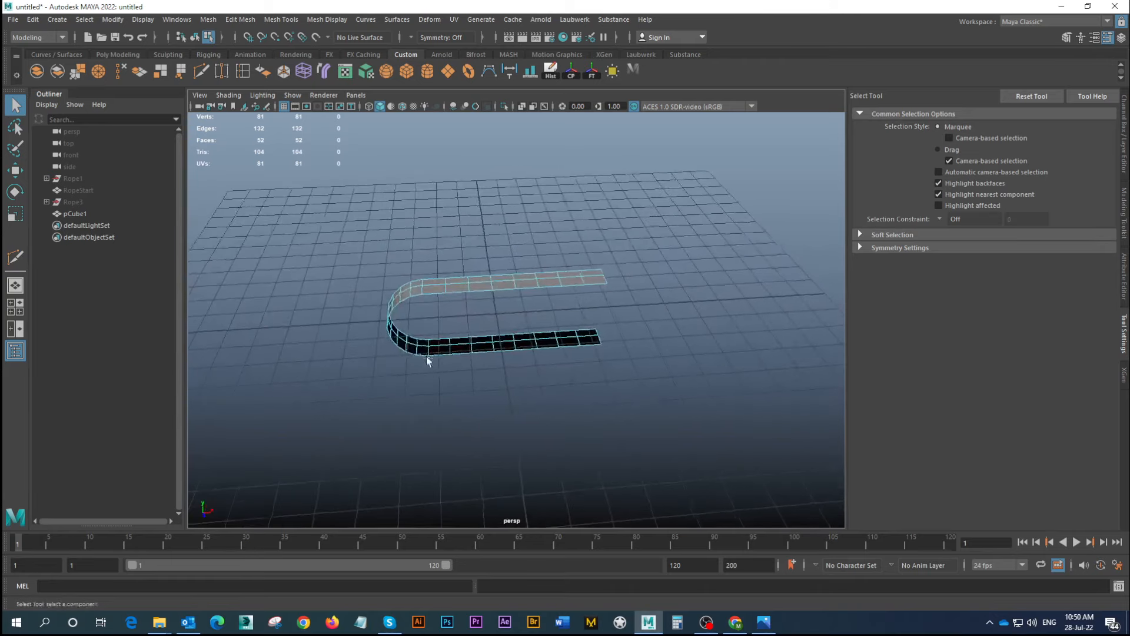
right_click_drag(502, 284, 509, 278)
double_click(505, 282)
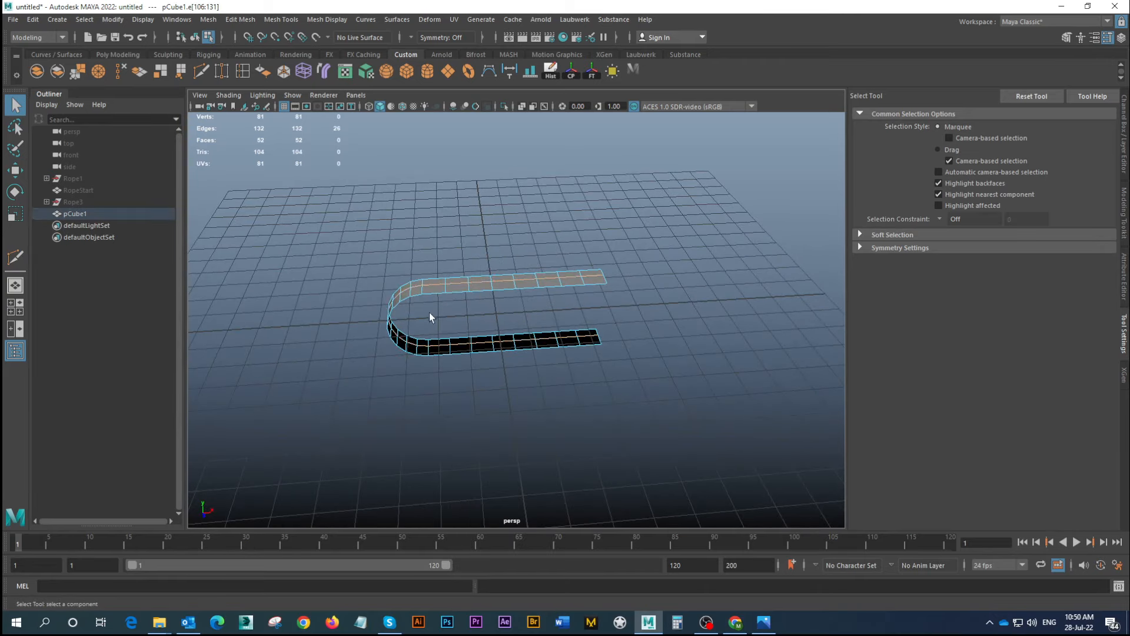
left_click_drag(433, 317, 526, 288, "alt")
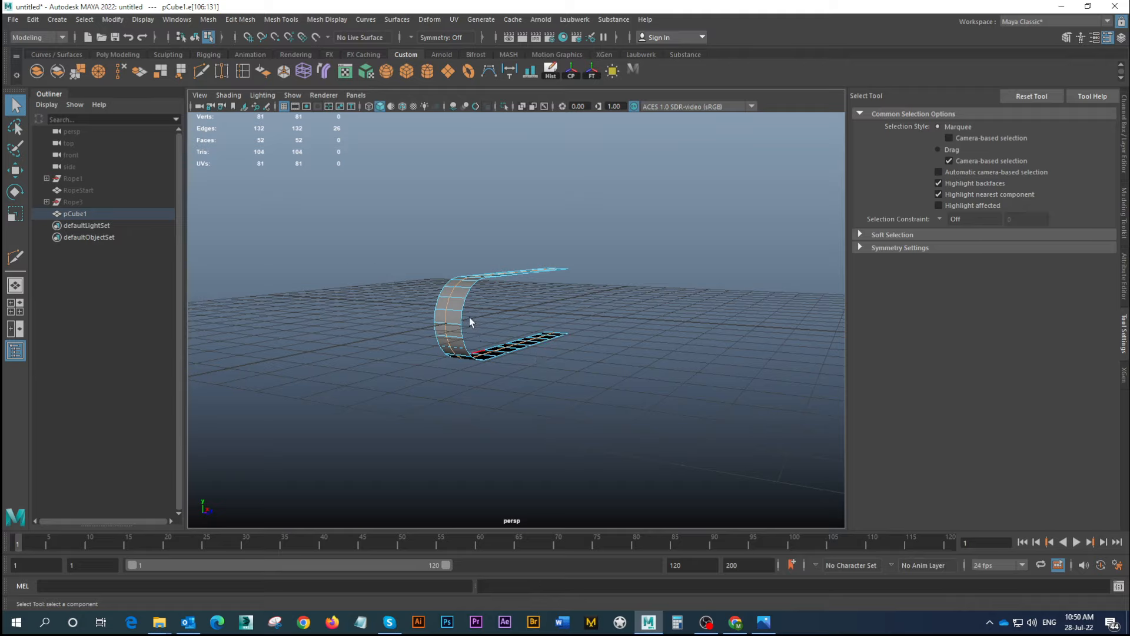
left_click_drag(470, 322, 541, 318, "alt")
right_click(502, 276)
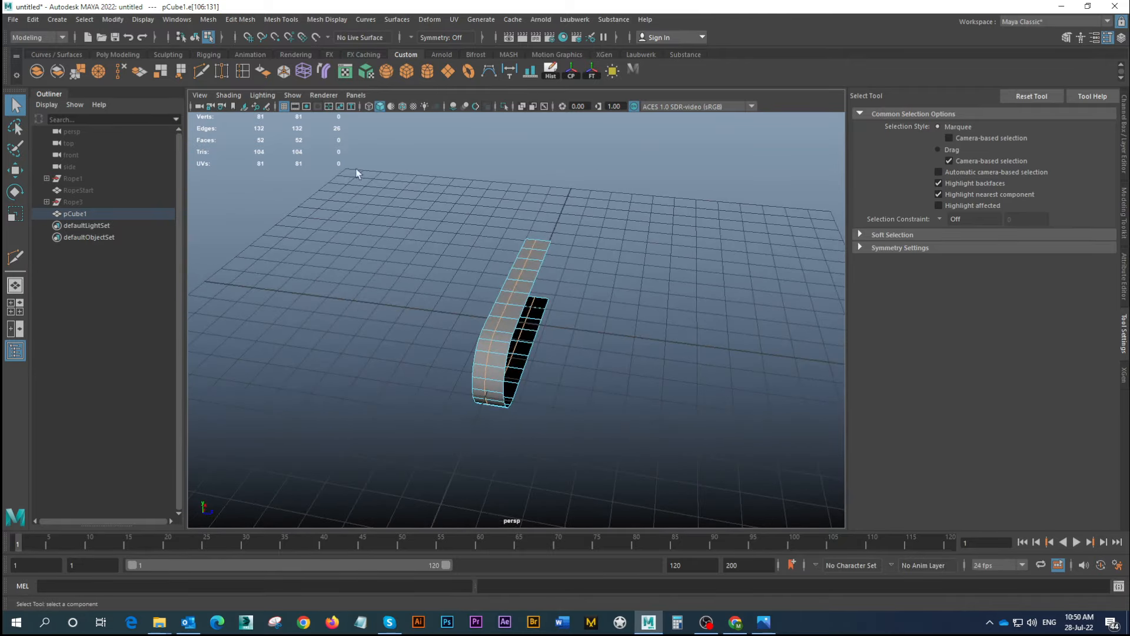
left_click_drag(462, 330, 407, 338, "alt")
Apply a lattice deformer to the whole strip with S Divisions set to 3 and T Divisions set to 2
right_click_drag(511, 283, 565, 258)
left_click_drag(579, 316, 495, 251, "alt")
left_click(303, 72)
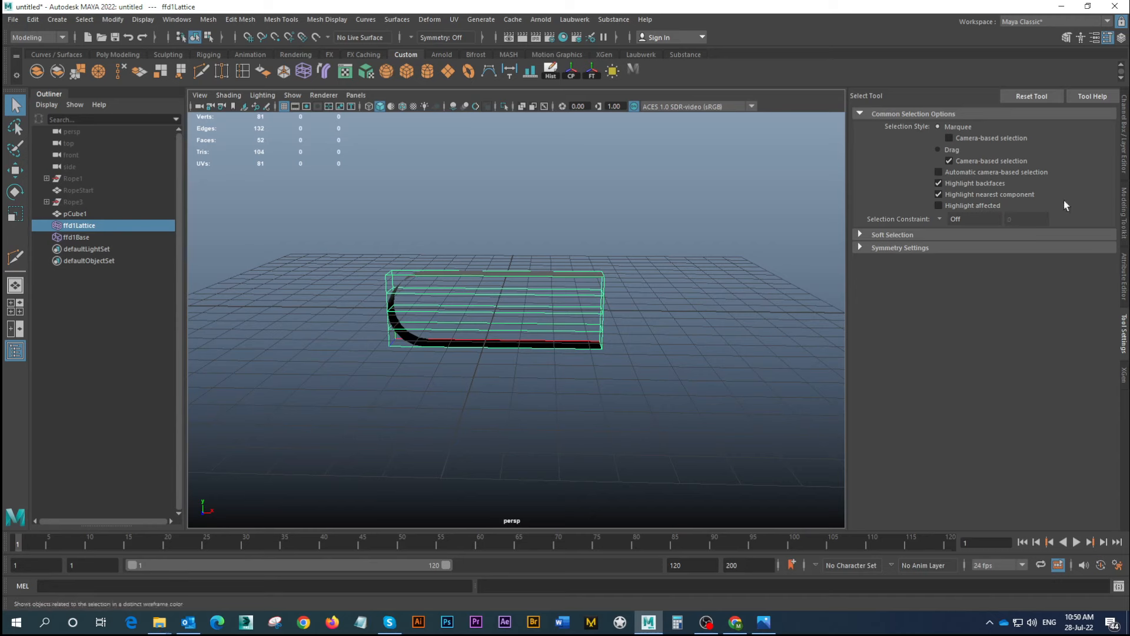
left_click(1123, 158)
double_click(1092, 249)
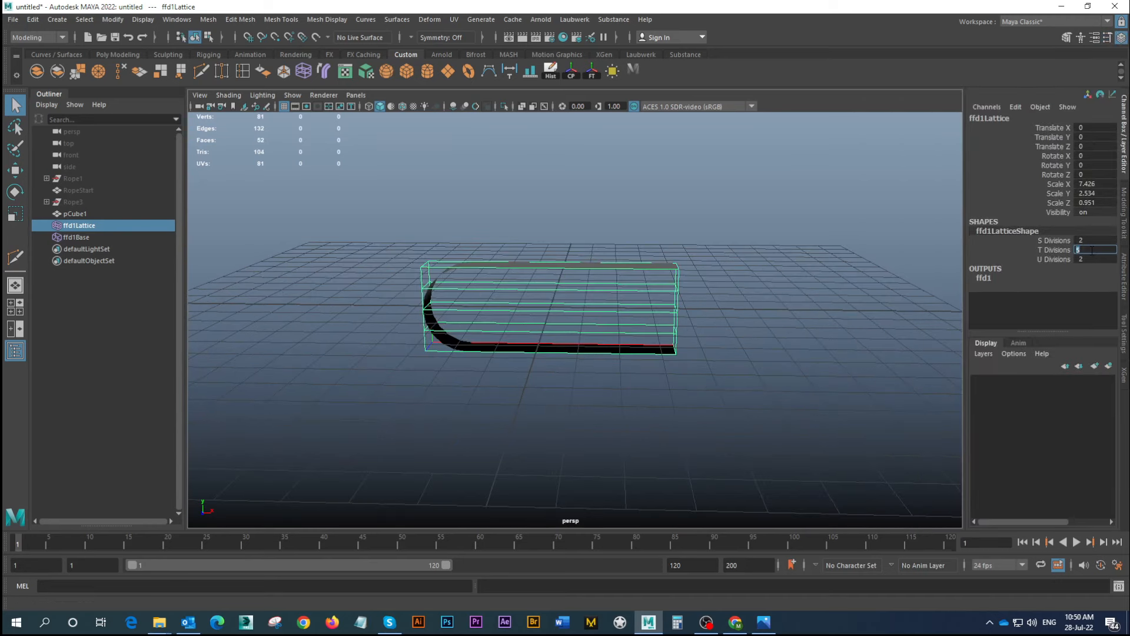
key("Return")
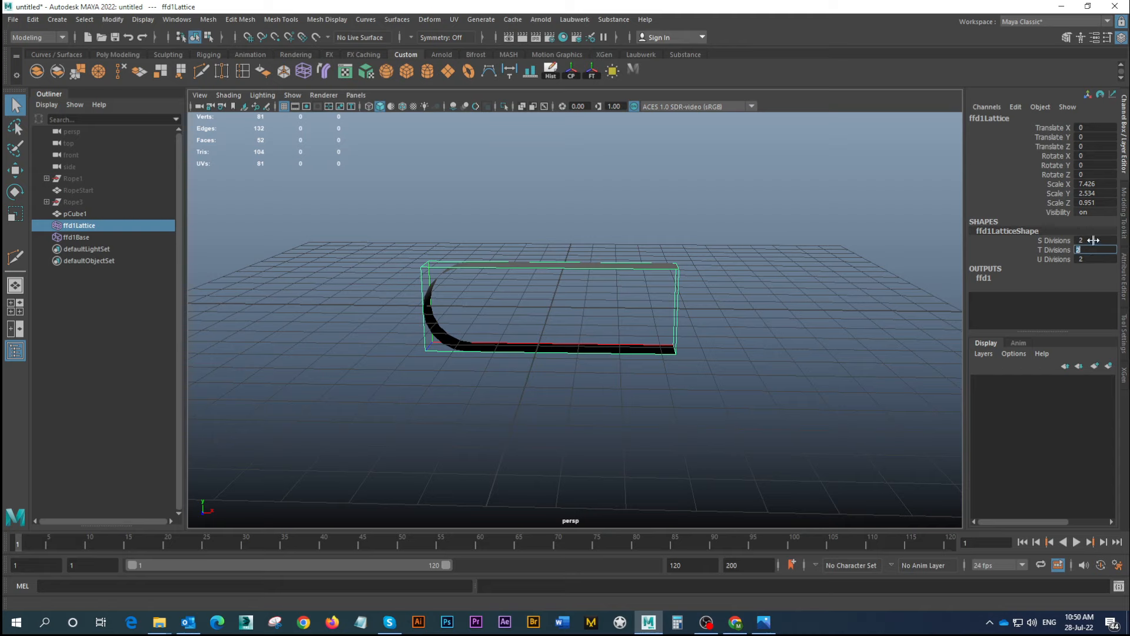
double_click(1093, 240)
type("3")
key("Return")
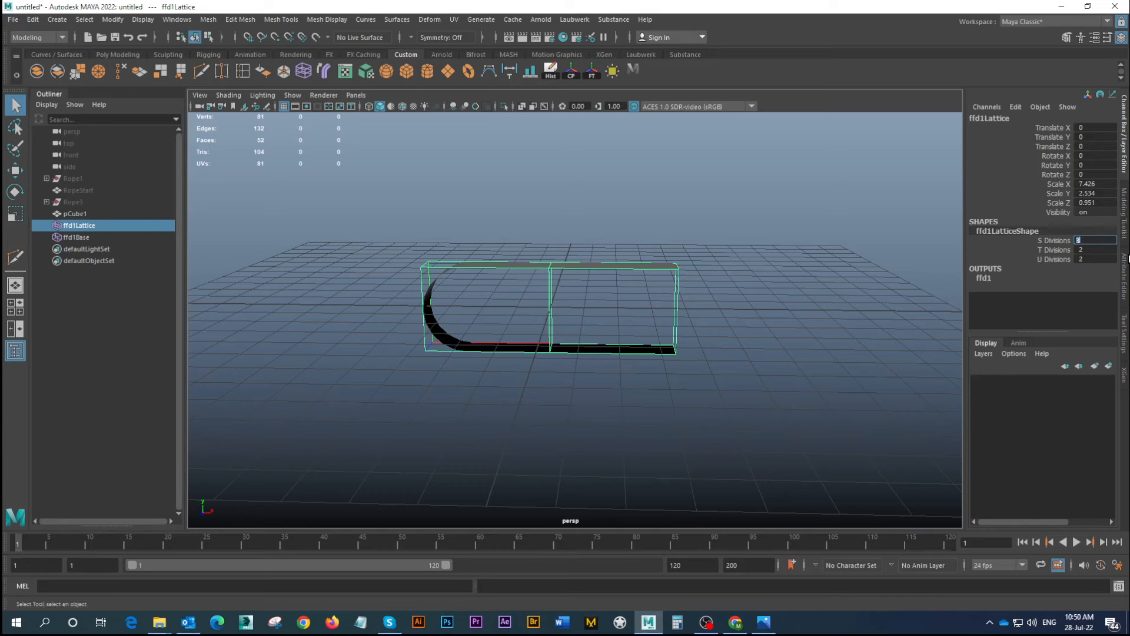
Pinch the strip's open end and middle by scaling the lattice points down vertically, and delete the strip's history
right_click_drag(674, 291, 662, 253)
left_click_drag(639, 226, 718, 385)
key("r")
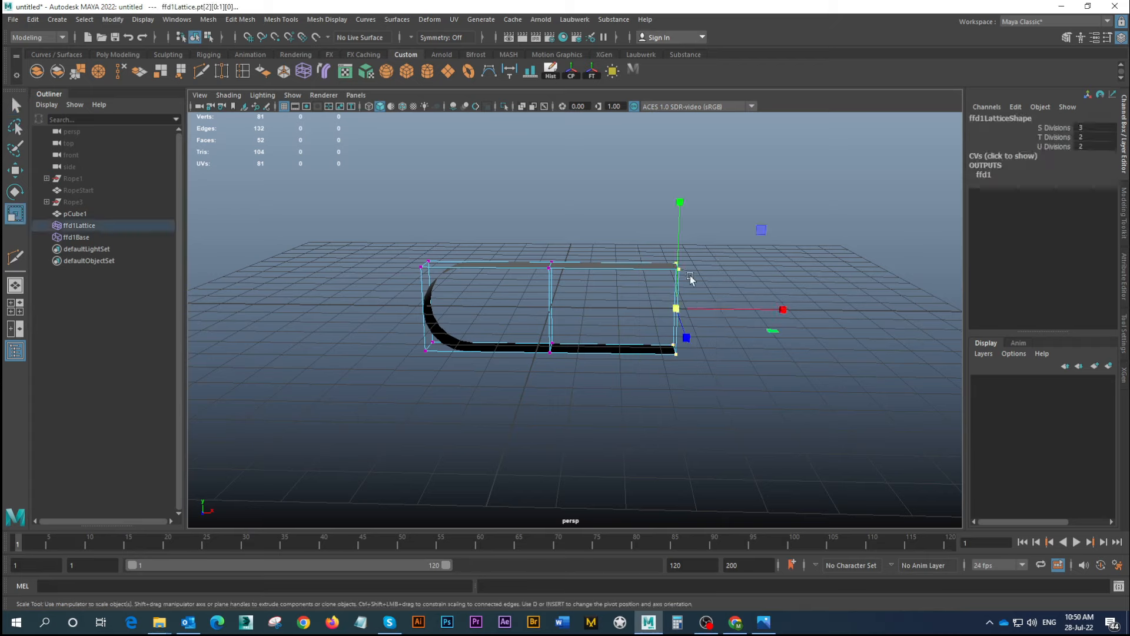
left_click_drag(681, 202, 693, 272)
left_click_drag(540, 229, 584, 382)
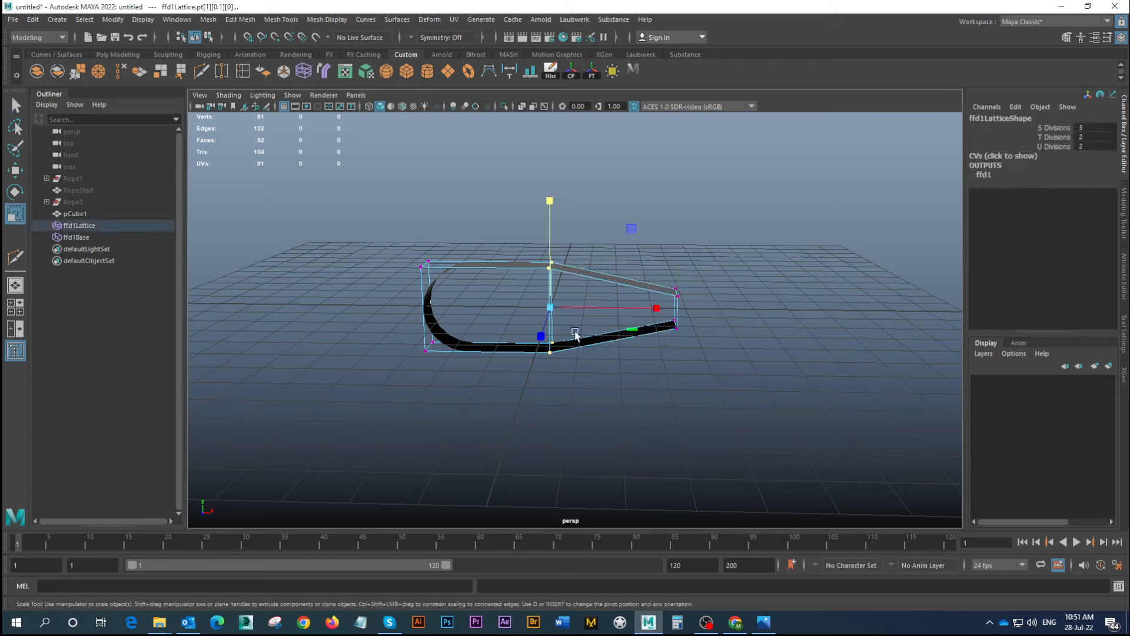
left_click_drag(550, 202, 574, 328)
left_click(496, 353)
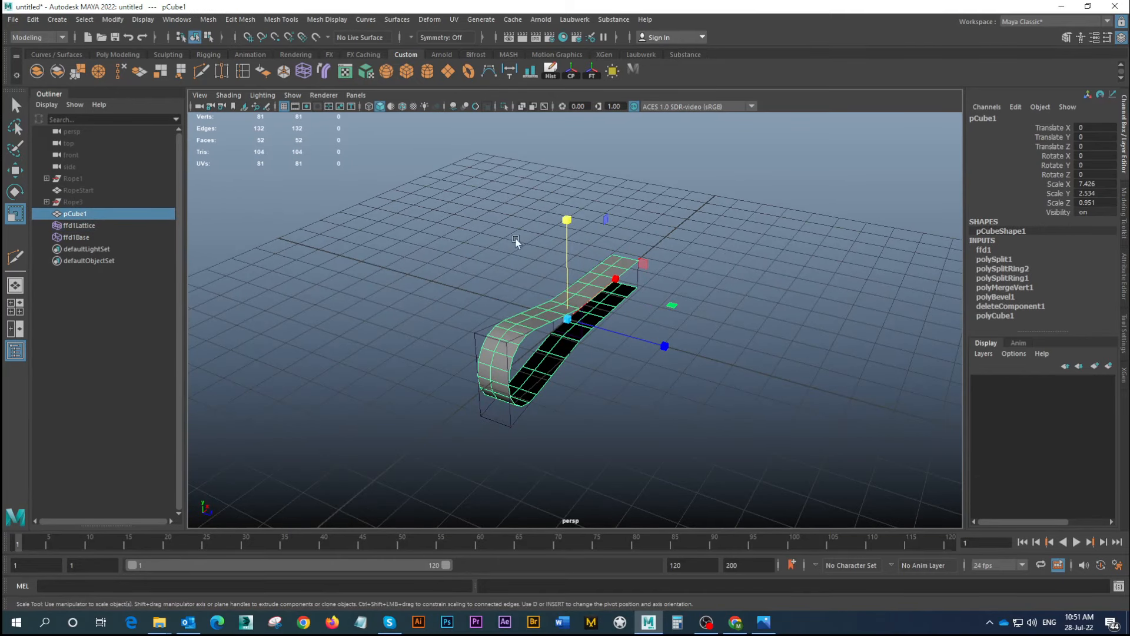
left_click(550, 71)
Convert the strip's lengthwise middle edge loop to a curve and delete the strip mesh
right_click_drag(507, 347, 500, 321)
double_click(496, 341)
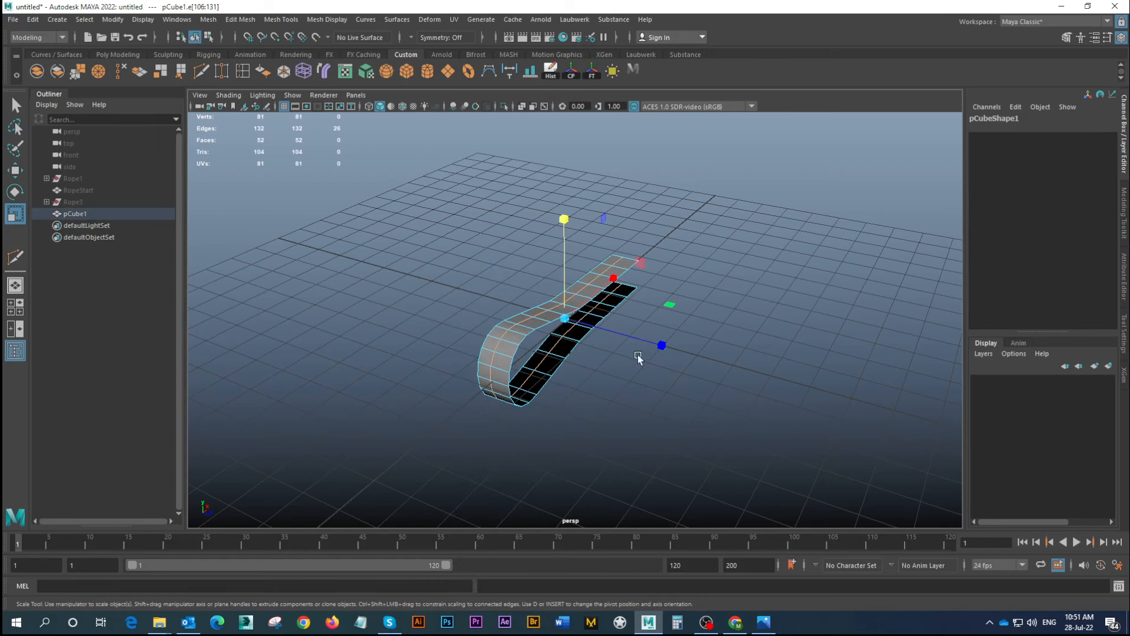
mouse_move(637, 355)
left_mouse_down("alt")
mouse_move(567, 335)
mouse_move(631, 346)
left_mouse_up("alt")
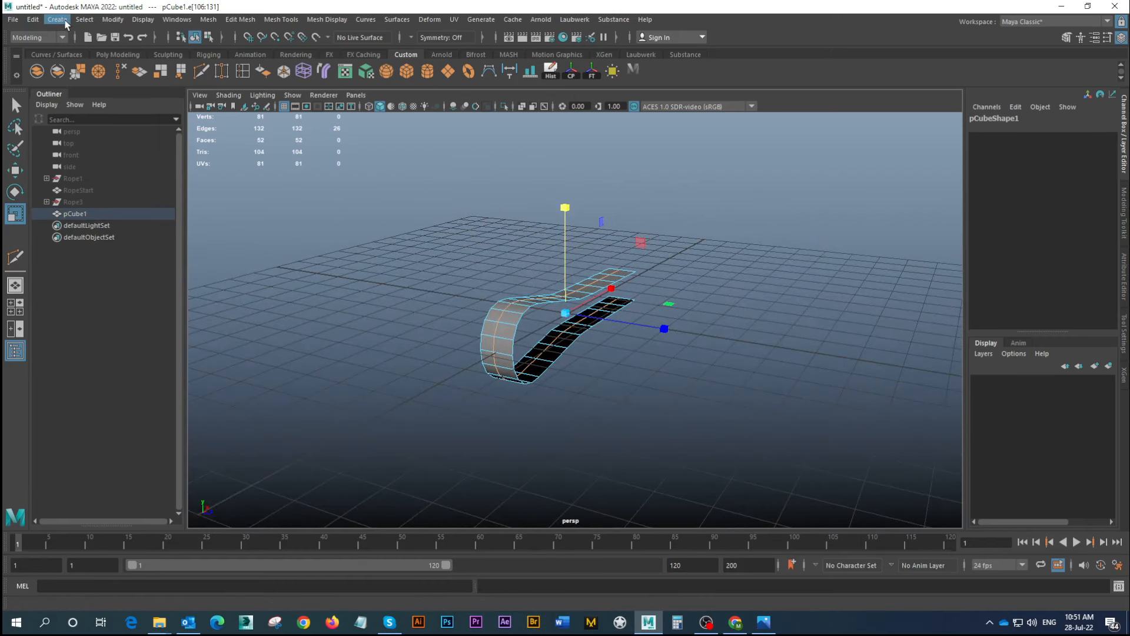
left_click(112, 20)
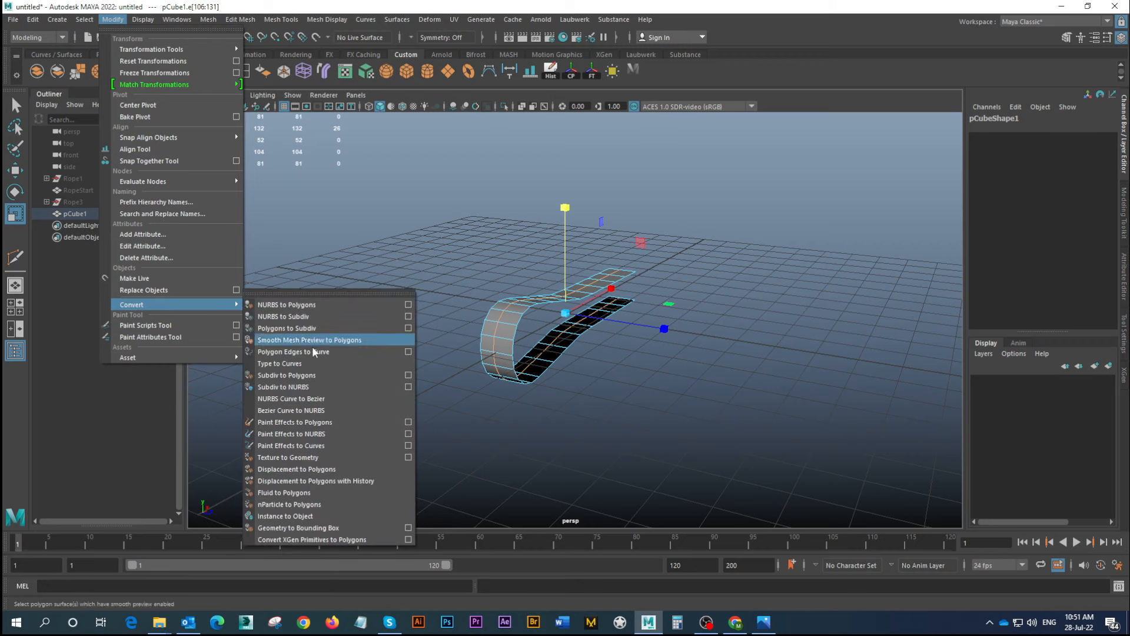
left_click(294, 352)
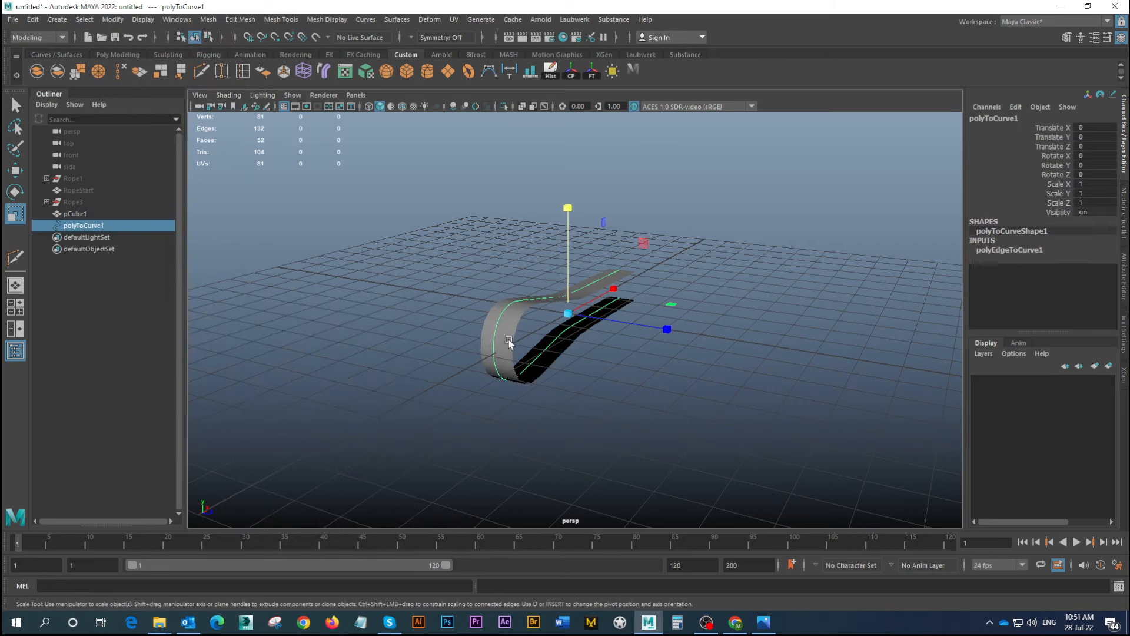
left_click(510, 343)
key("Delete")
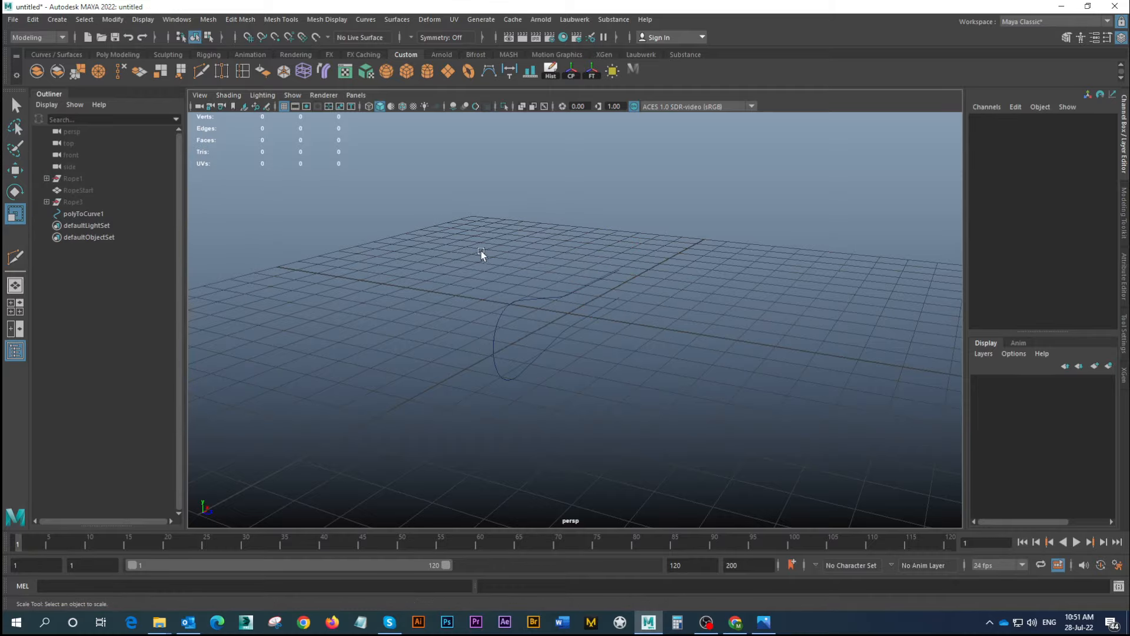
Duplicate the hidden RopeStart profile and unhide the copy
left_click(556, 346)
left_click_drag(617, 323, 503, 289, "alt")
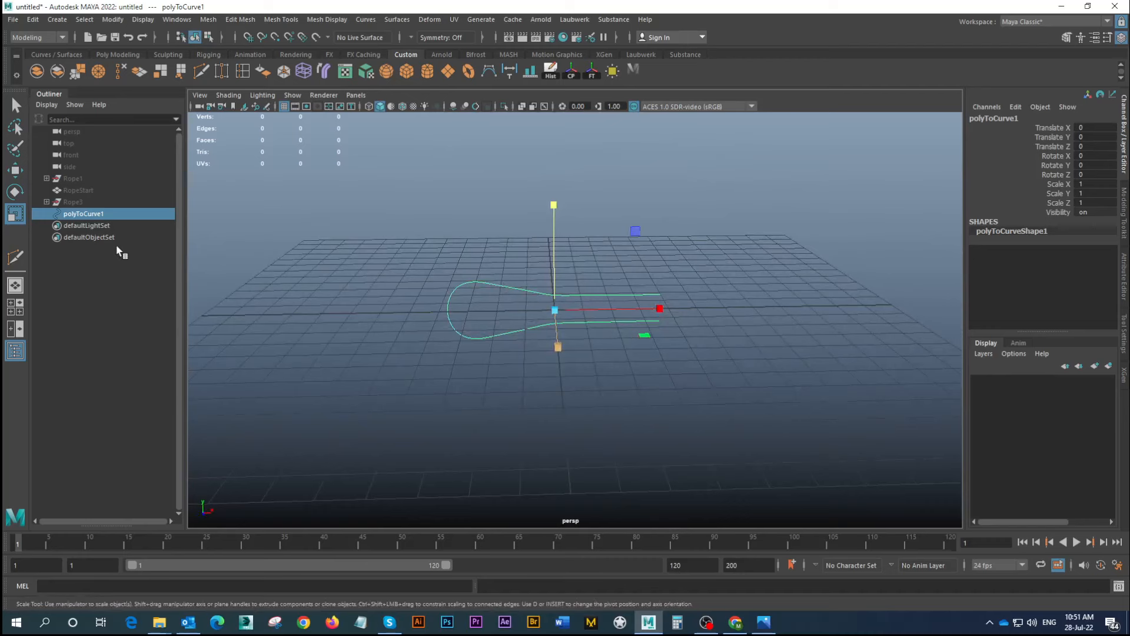
left_click(79, 192)
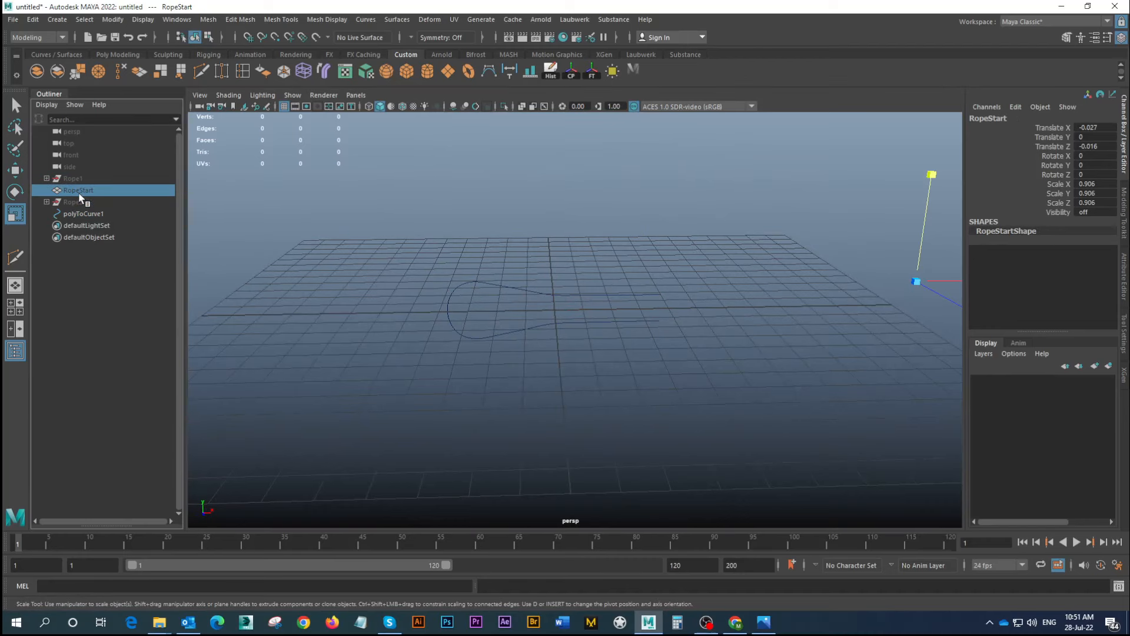
key("ctrl+d")
key("shift+h")
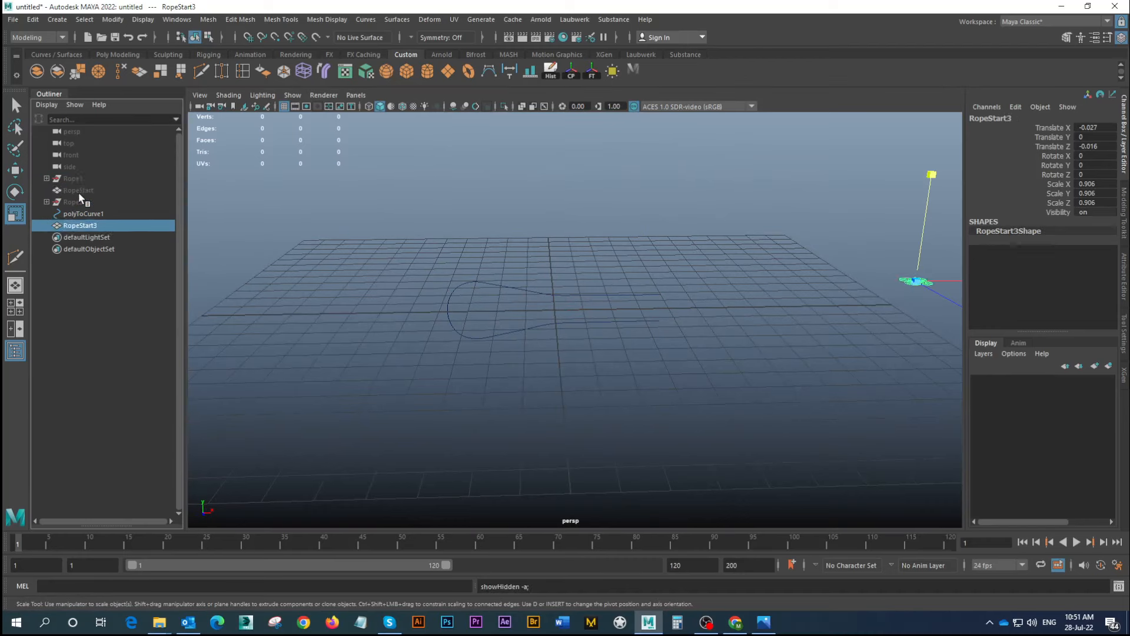
Move the RopeStart copy toward the curve's open end, to about -8.935 in X and -0.612 in Z
key("w")
left_click_drag(802, 347, 758, 338, "alt")
left_click_drag(875, 311, 682, 338)
left_click_drag(486, 337, 616, 353, "alt")
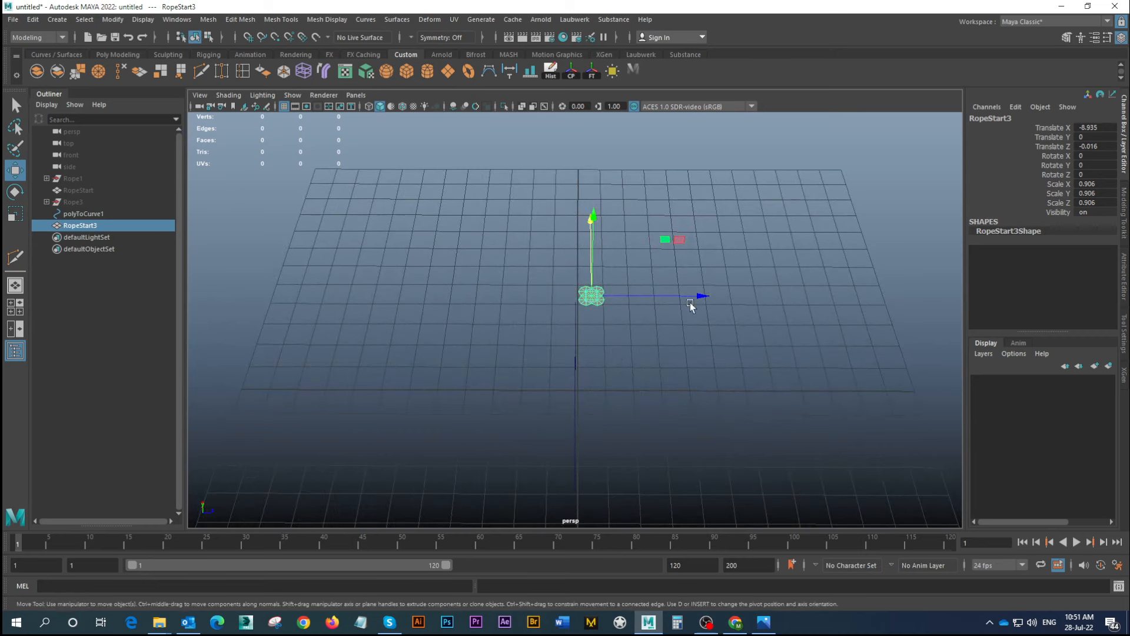
left_click_drag(702, 295, 691, 293)
Shift the RopeStart copy along X in the top view to a Translate X of about -8.739
key("space")
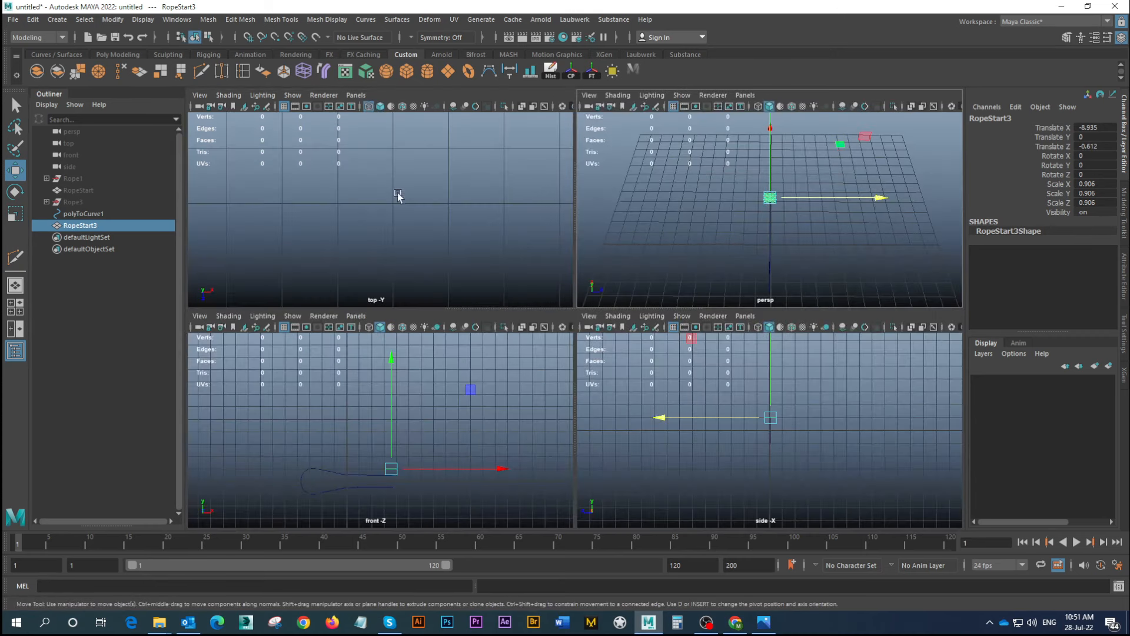
key("space")
scroll(530, 330, "down", 5)
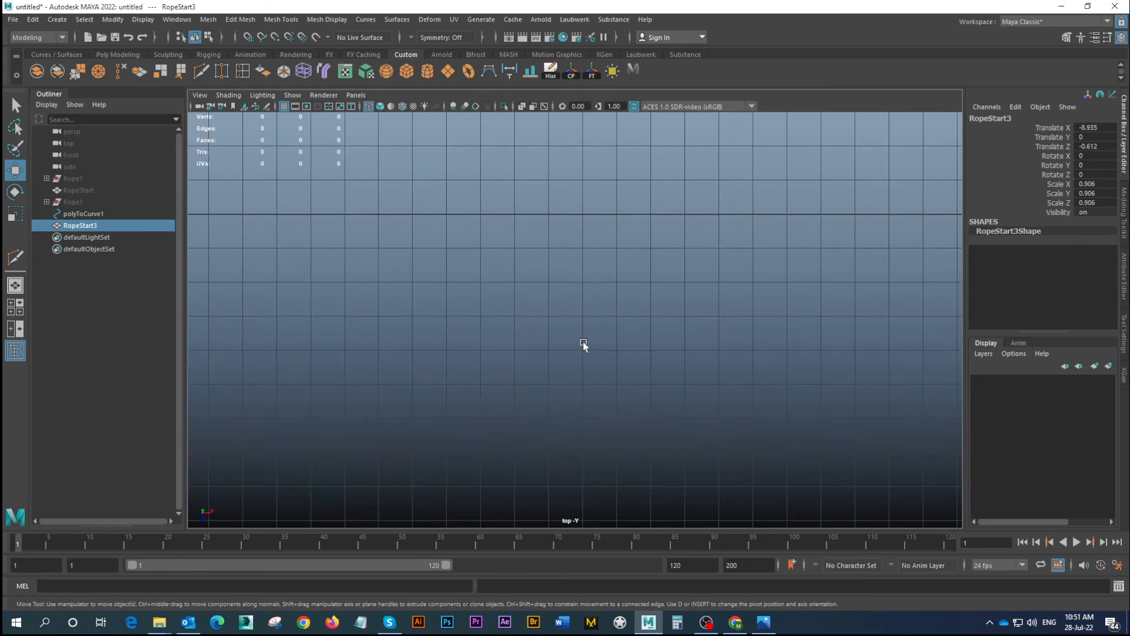
key("f")
scroll(675, 343, "down", 3)
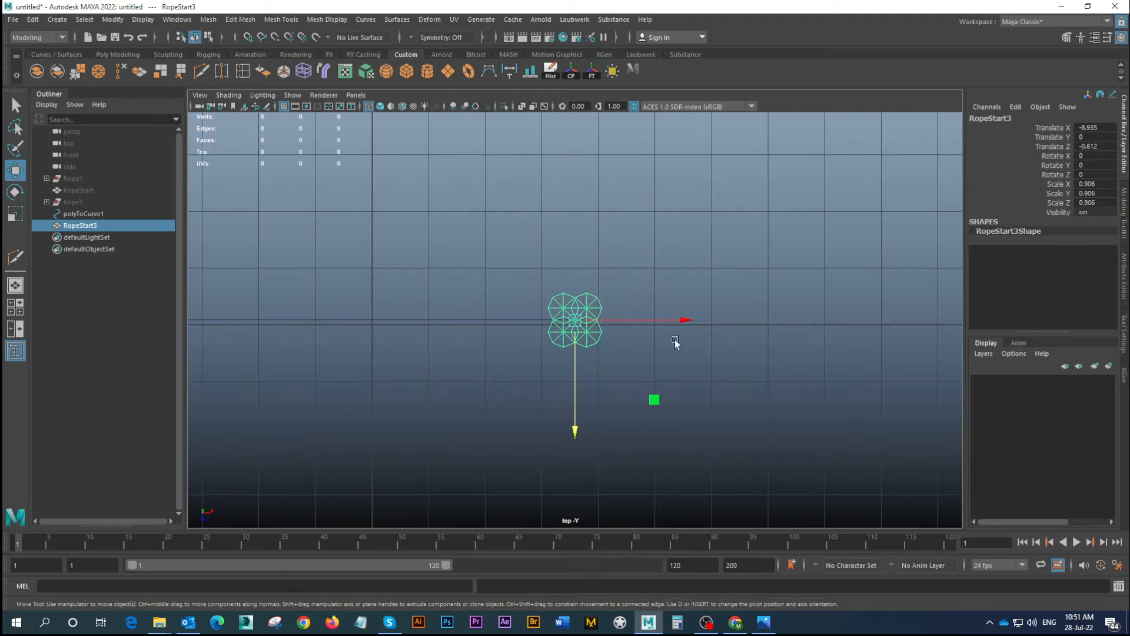
scroll(597, 321, "up", 3)
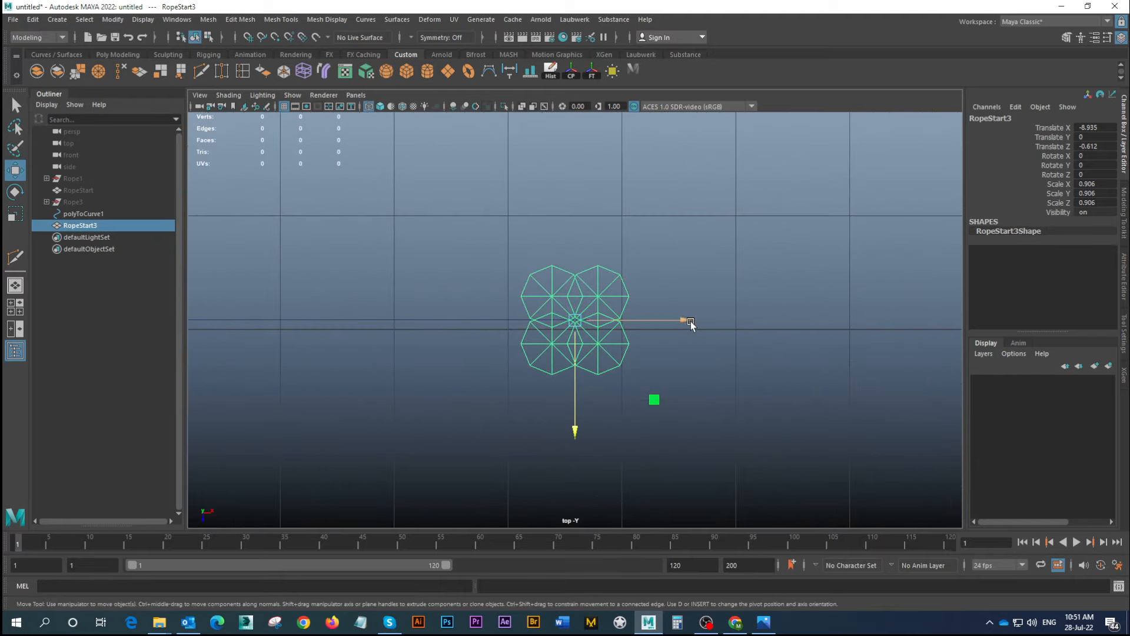
left_click_drag(690, 320, 713, 322)
scroll(385, 257, "down", 5)
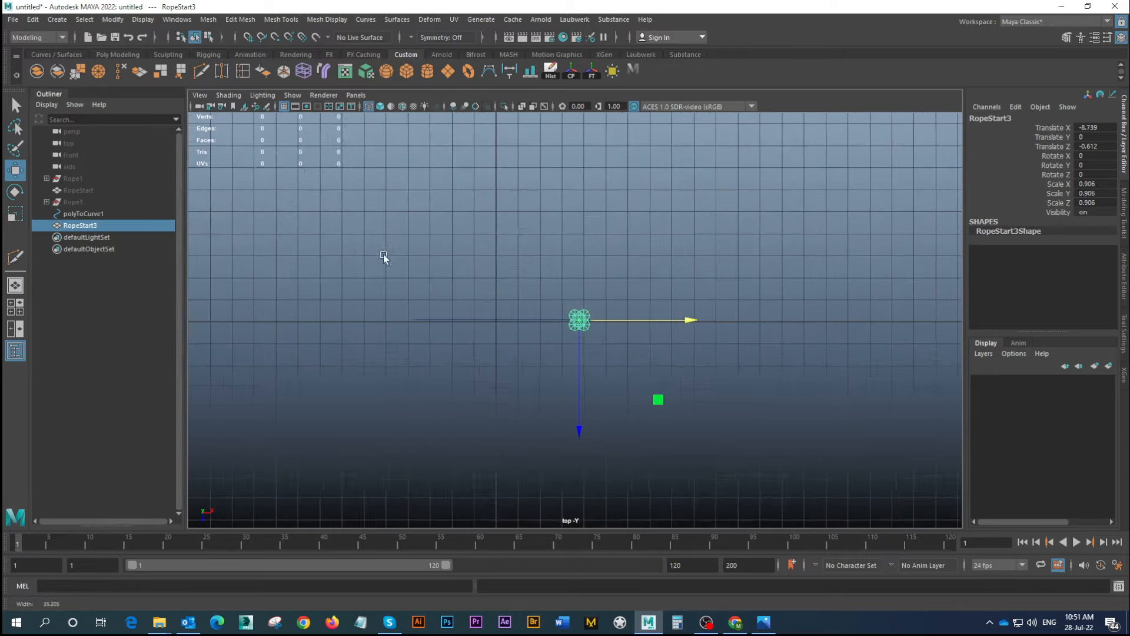
Scale the RopeStart copy down uniformly to about 0.492
key("space")
key("space")
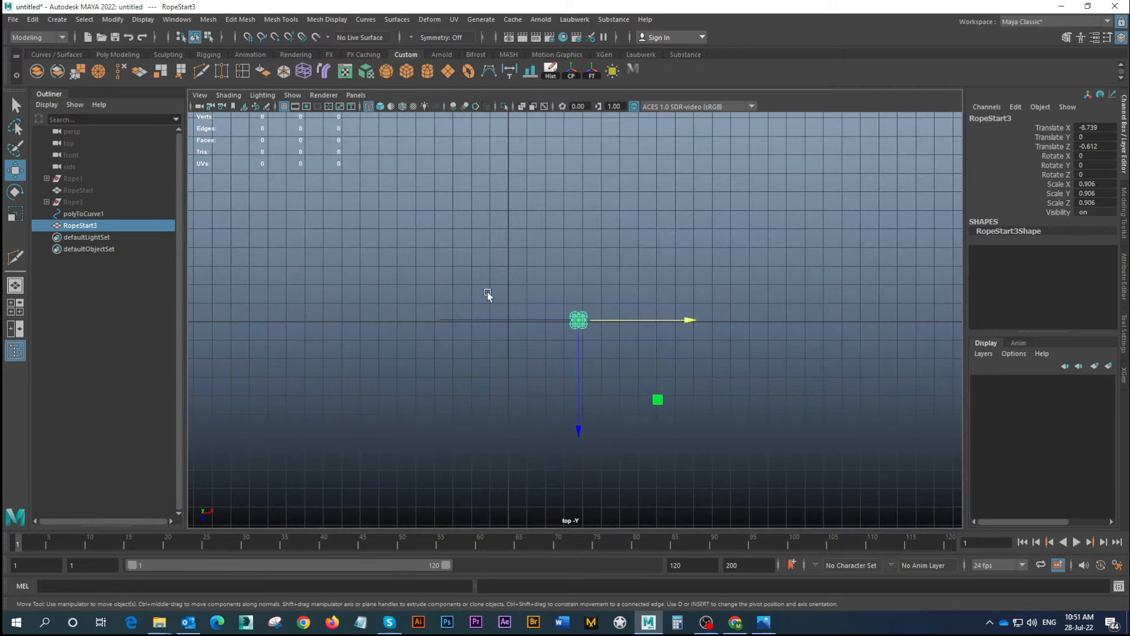
scroll(676, 383, "up", 5)
middle_click_drag(573, 347, 562, 305, "alt")
right_click_drag(563, 305, 693, 337, "alt")
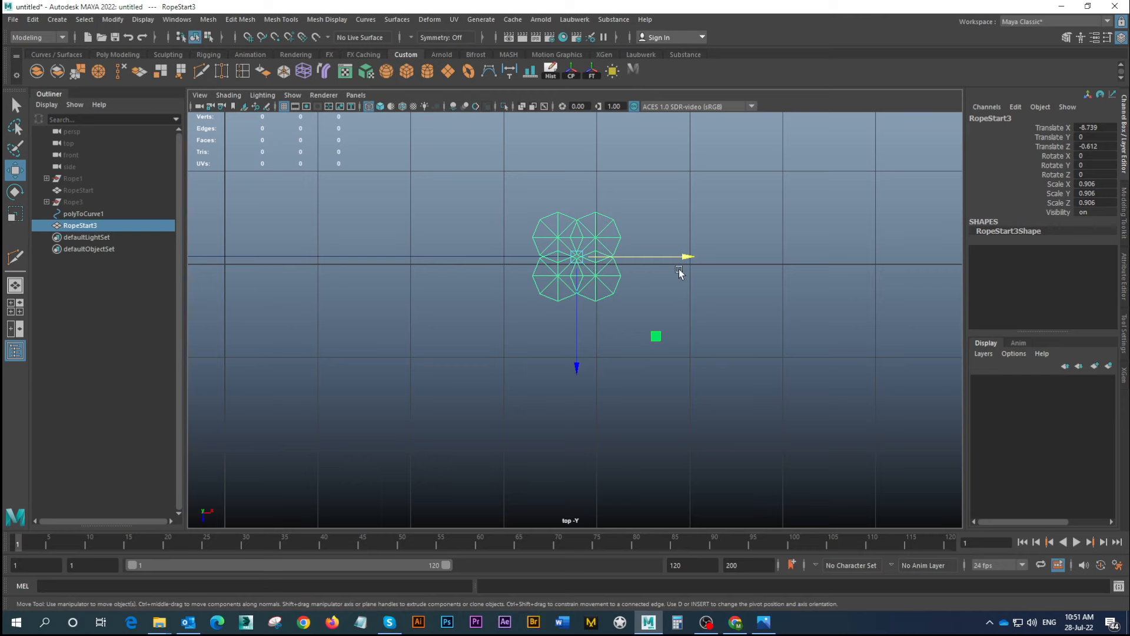
key("space")
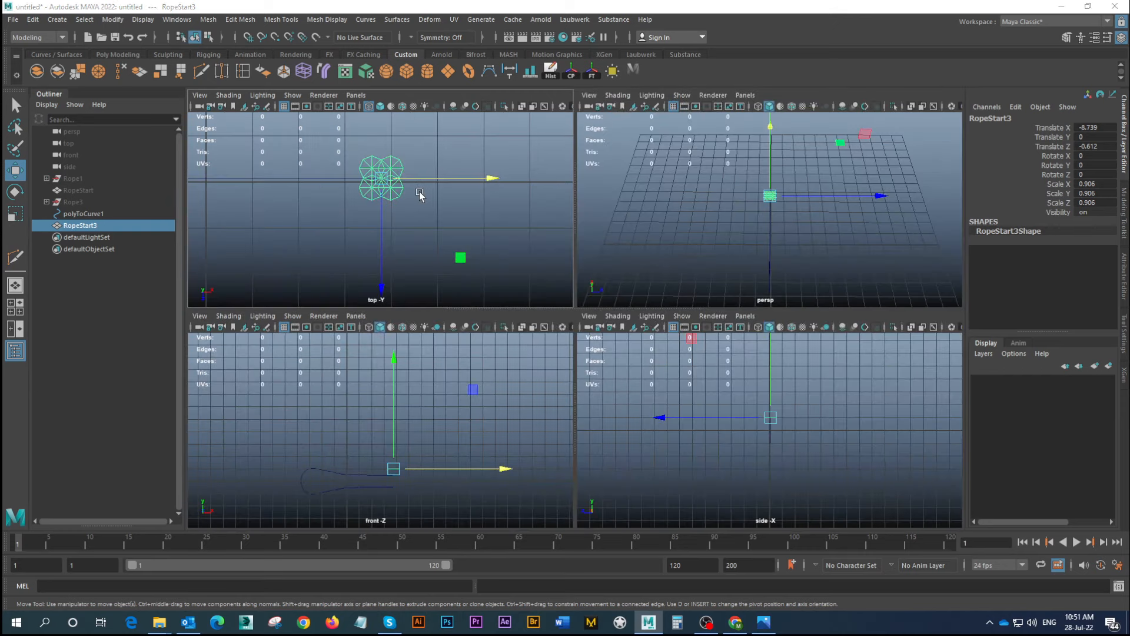
key("space")
right_click_drag(447, 293, 633, 346, "alt")
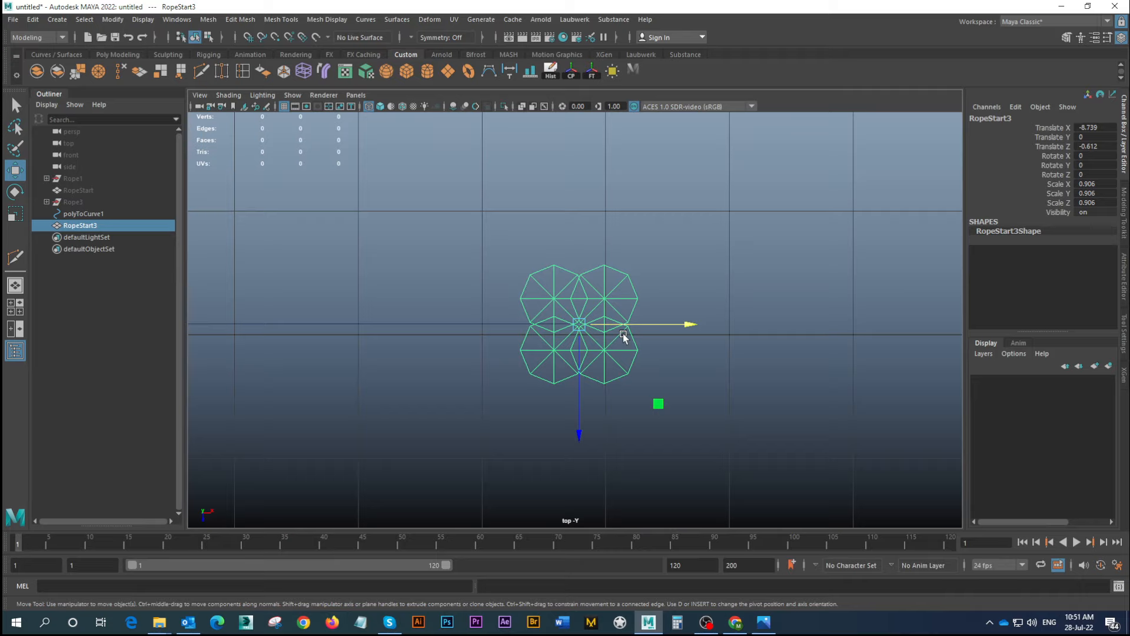
key("r")
left_click_drag(580, 327, 542, 327)
Lower the RopeStart copy onto the end of the curve's upper arm, at a Translate Y of about -0.514
key("space")
key("space")
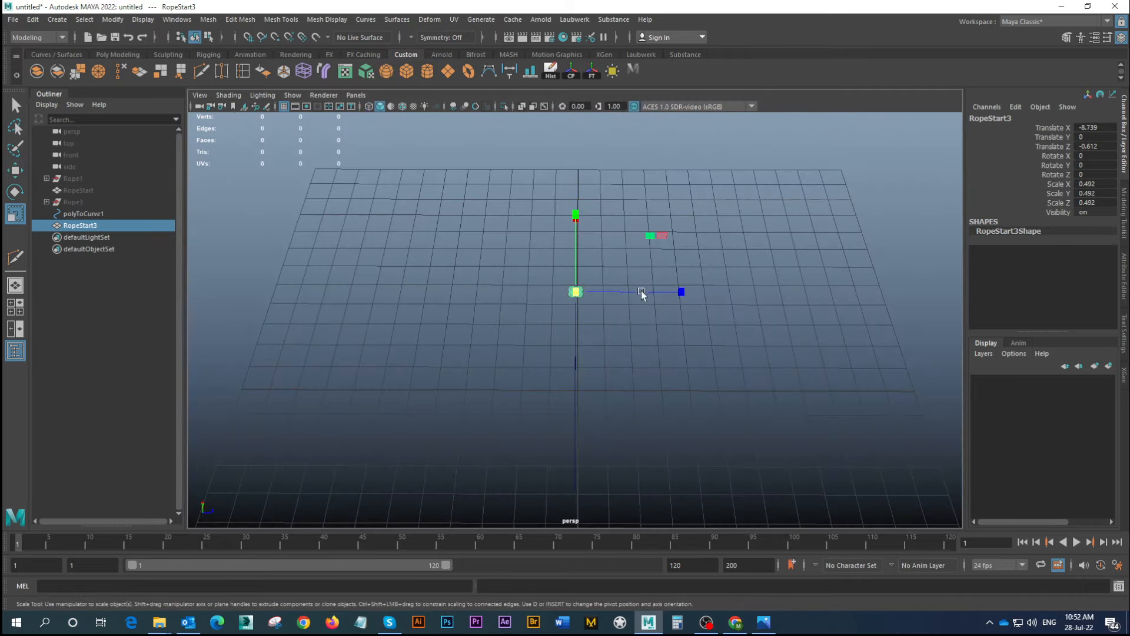
left_click_drag(641, 291, 567, 308, "alt")
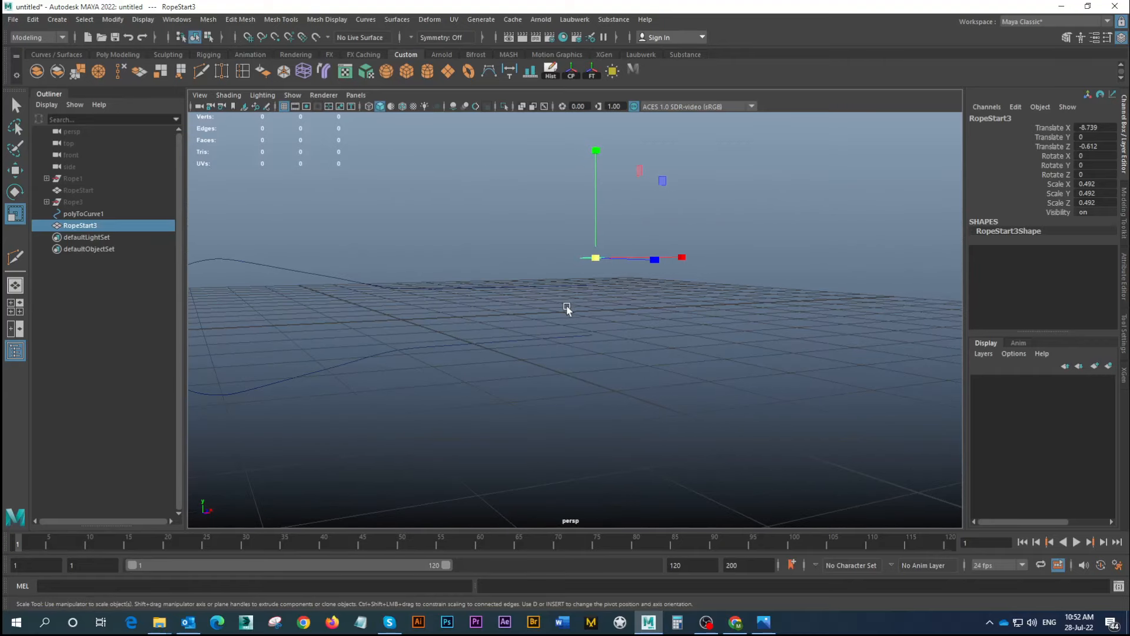
key("w")
left_click_drag(594, 152, 606, 254)
key("space")
key("space")
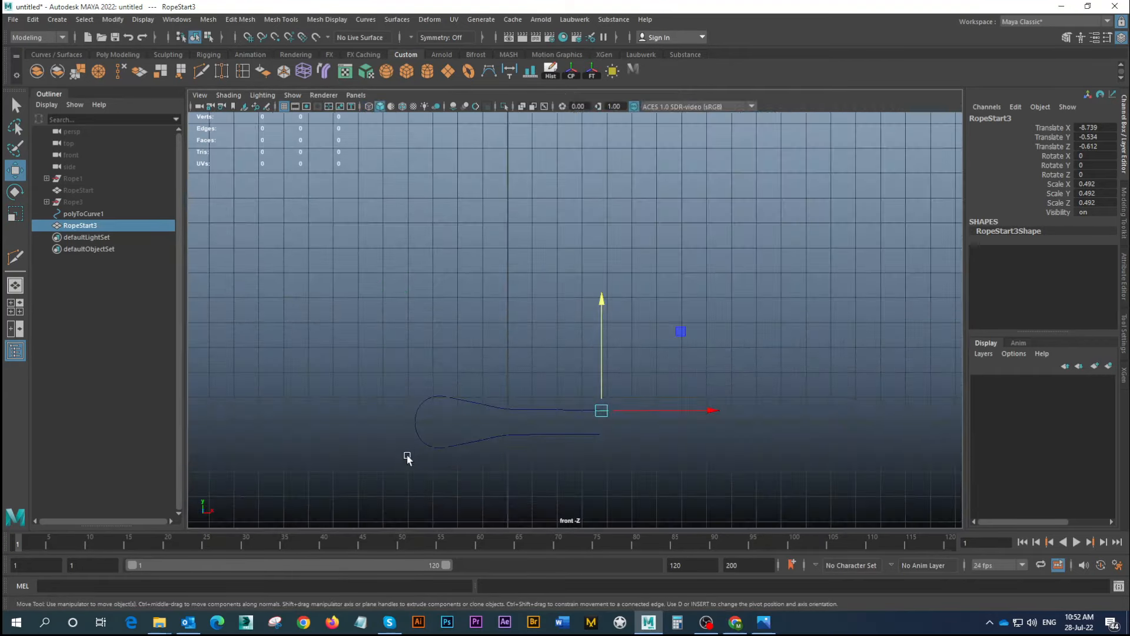
middle_click_drag(407, 454, 497, 318, "alt")
right_click_drag(507, 290, 906, 310, "alt")
middle_click_drag(915, 310, 655, 359, "alt")
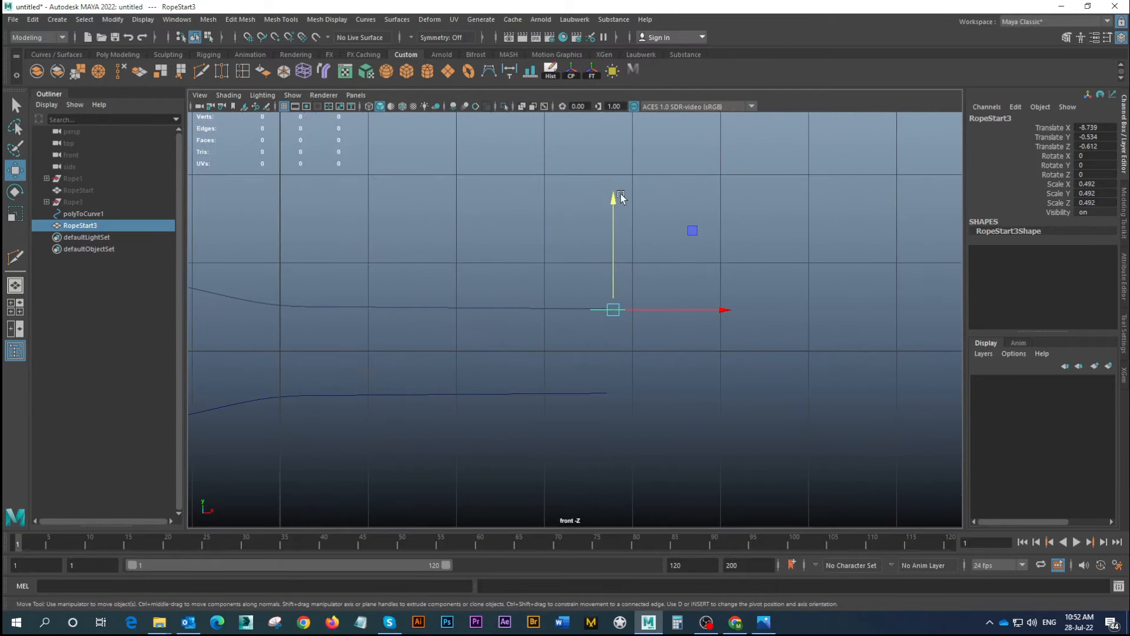
left_click_drag(621, 198, 610, 198)
Rotate the RopeStart copy upright so it faces along the curve, with Rotate Z set to 90
key("space")
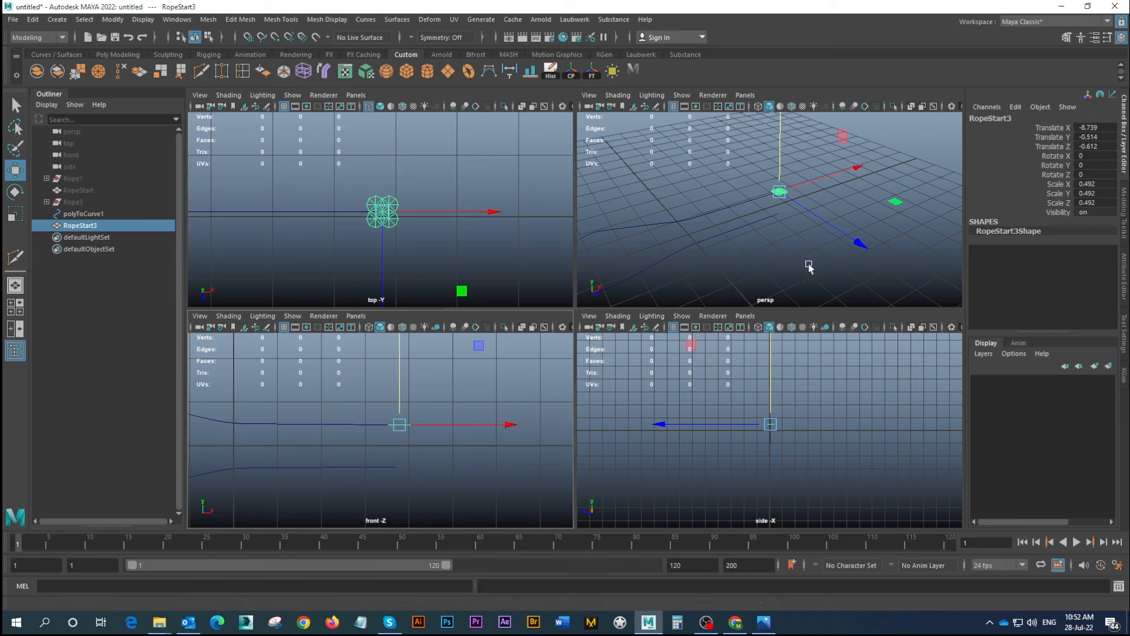
key("e")
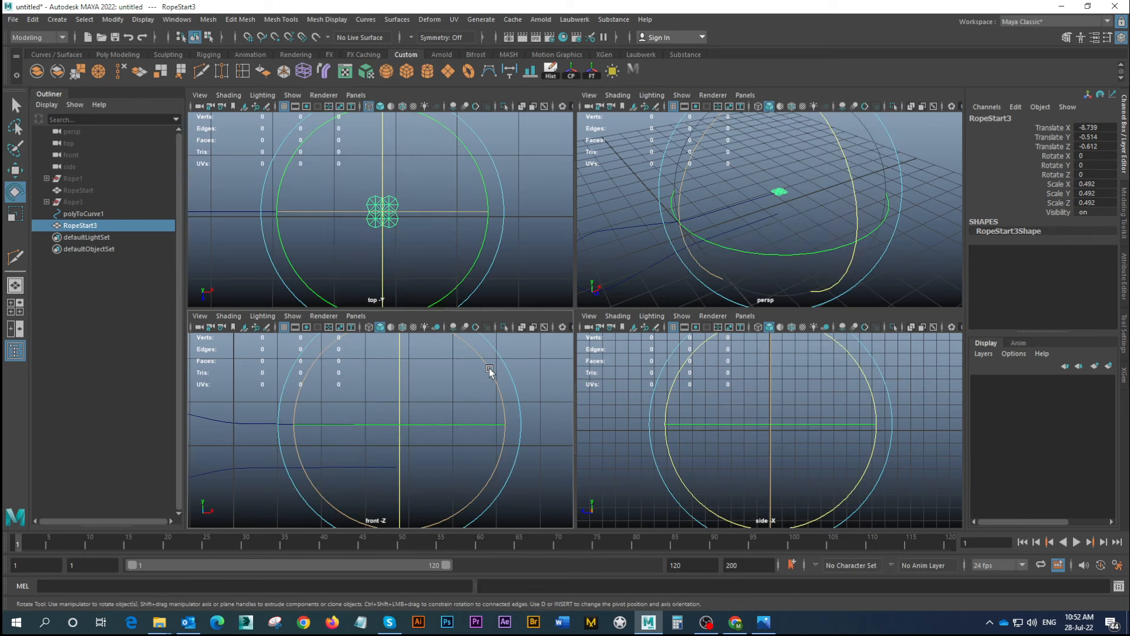
left_click_drag(488, 369, 415, 450)
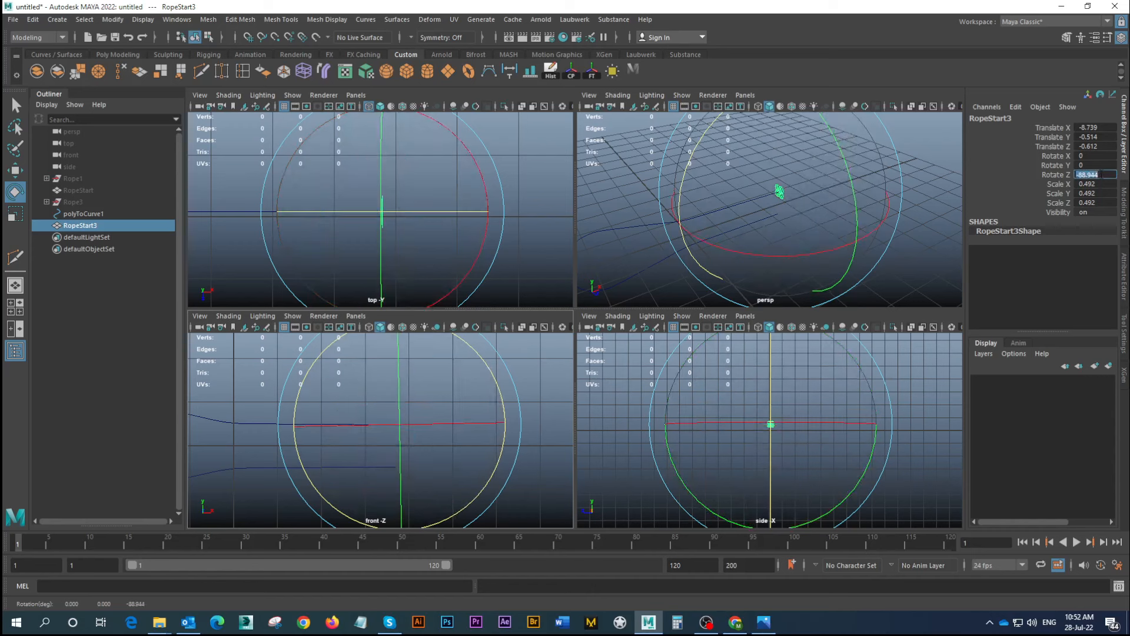
key("Return")
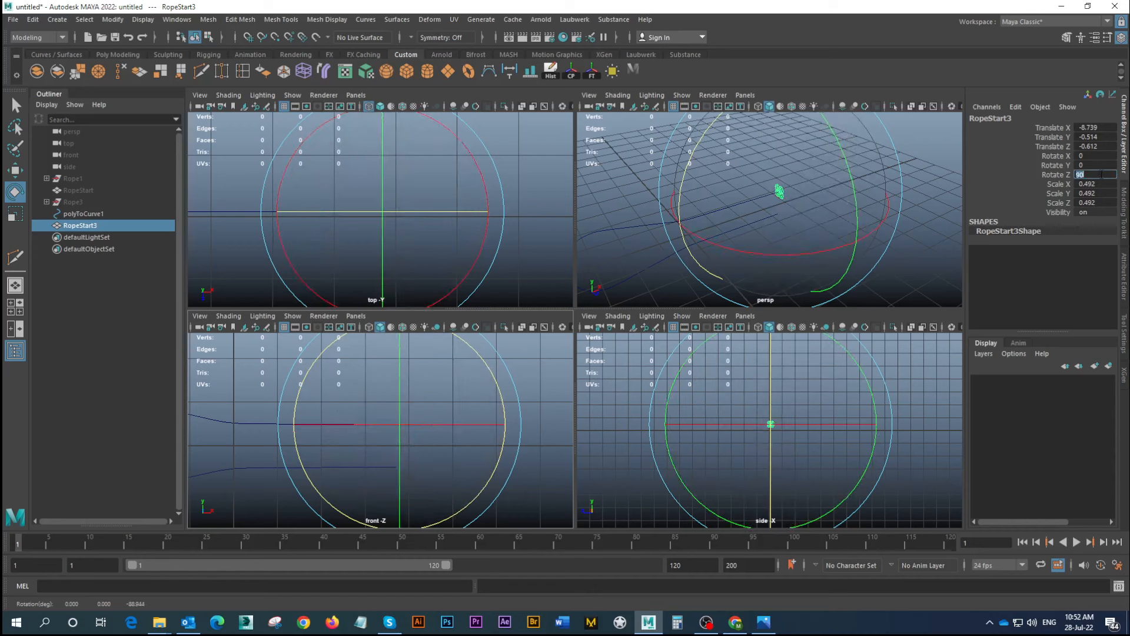
Align the upright rope profile with the curve's end by moving it to a Translate X of about -8.817
key("f")
key("space")
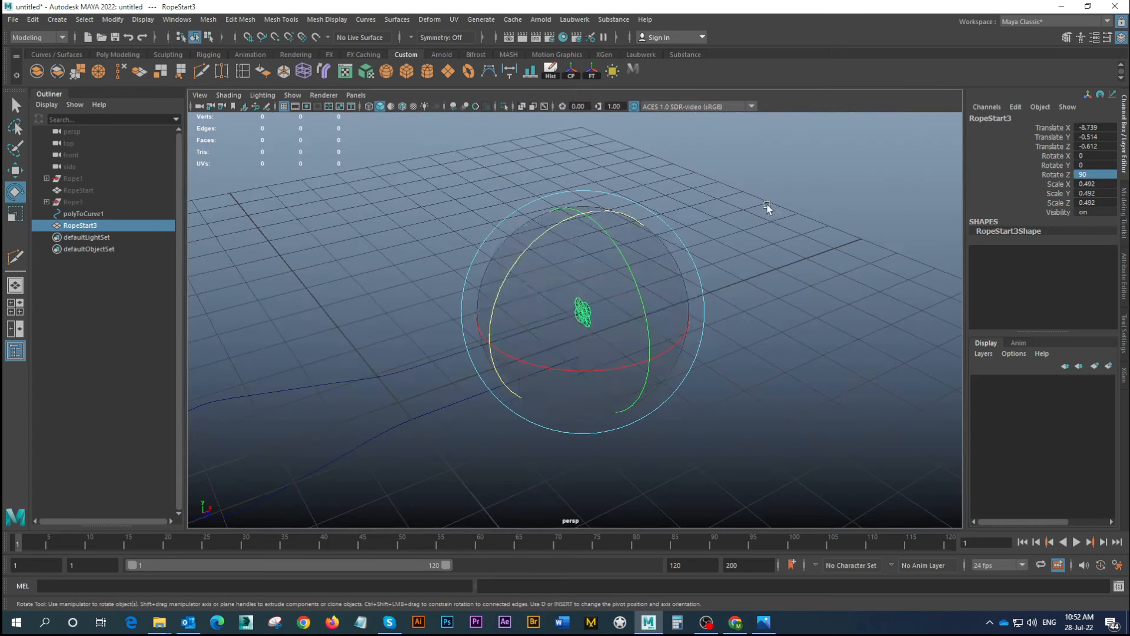
middle_click_drag(733, 247, 722, 249, "alt")
key("q")
key("f")
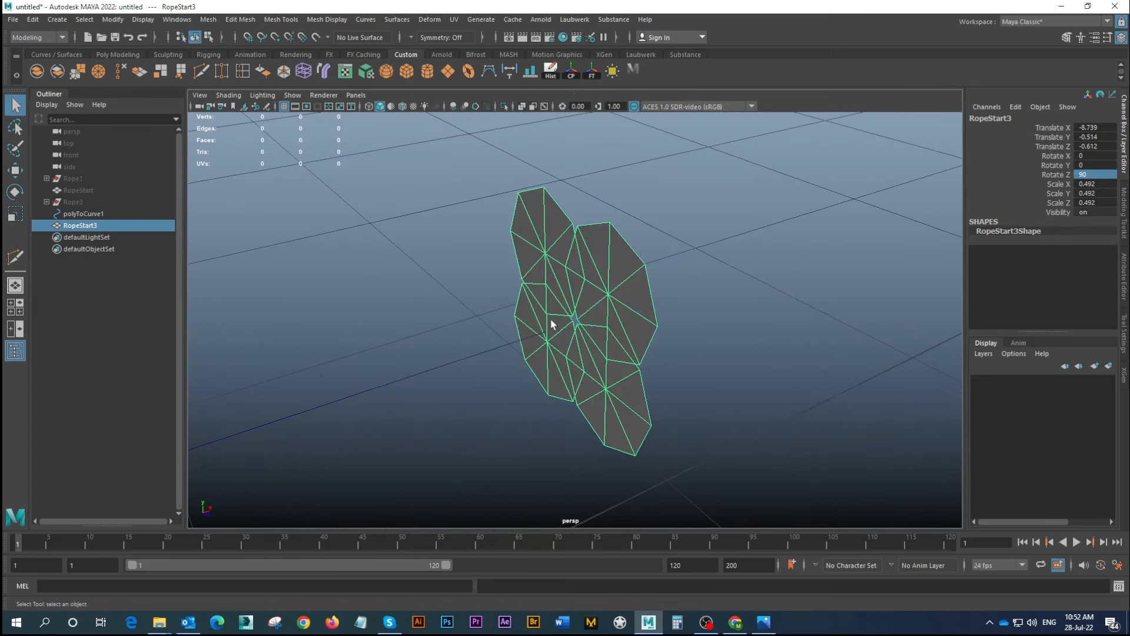
right_click_drag(552, 322, 611, 330, "alt")
left_click_drag(611, 333, 637, 343, "alt")
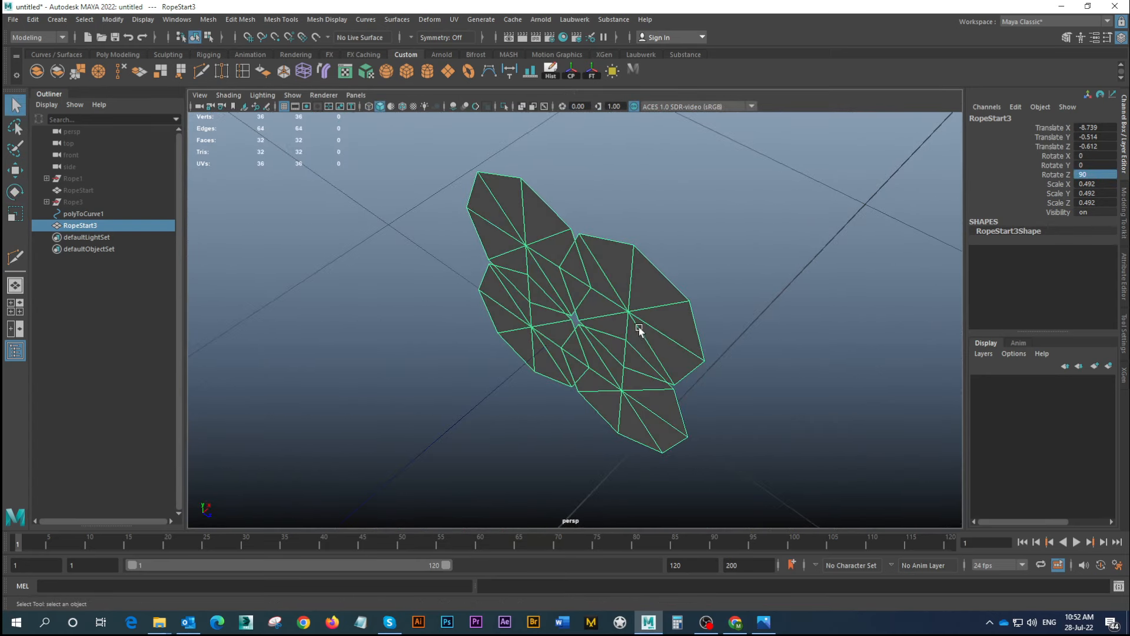
key("w")
left_click_drag(637, 266, 579, 339)
right_click_drag(580, 338, 553, 303, "alt")
left_click_drag(614, 353, 592, 280, "alt")
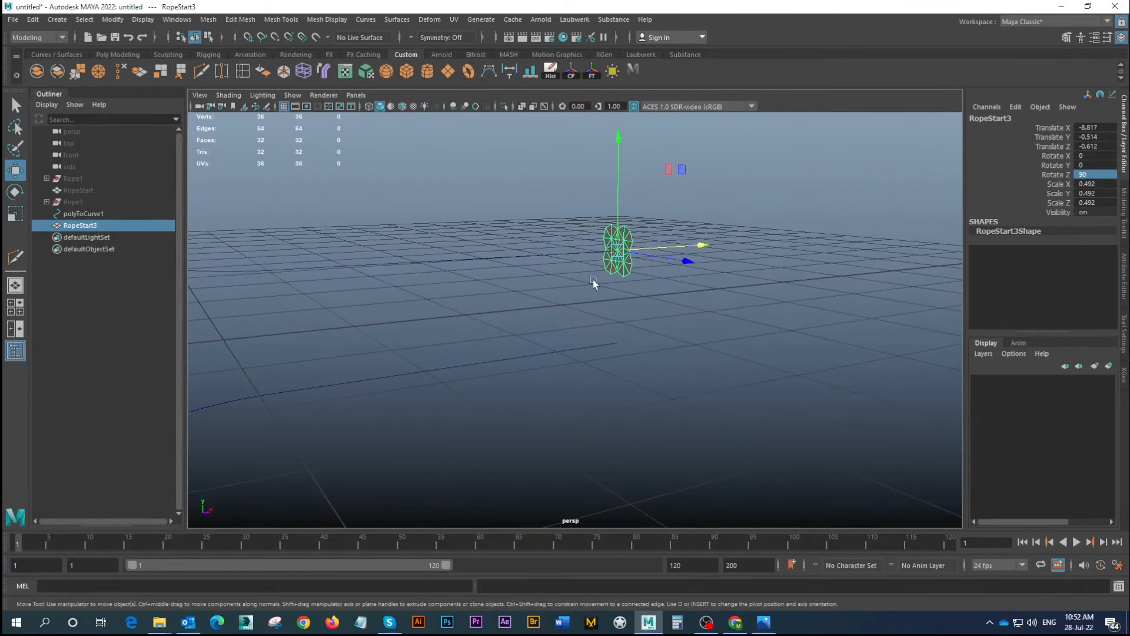
Edit the control vertices of polyToCurve1, shifting those between the upper arm and the loop to even out the bend
left_click(492, 253)
left_click_drag(489, 276, 509, 242, "alt")
right_click_drag(510, 241, 441, 242)
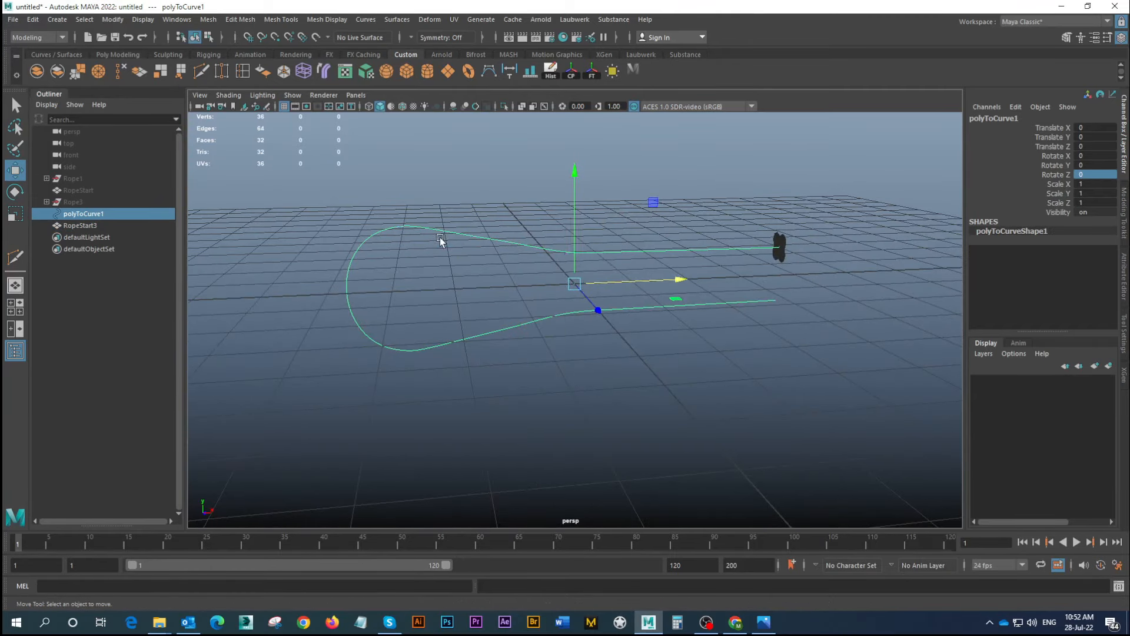
left_click_drag(541, 308, 496, 255, "alt")
mouse_move(473, 219)
left_mouse_down()
mouse_move(494, 248)
mouse_move(484, 230)
left_mouse_up()
left_click_drag(399, 216, 440, 237)
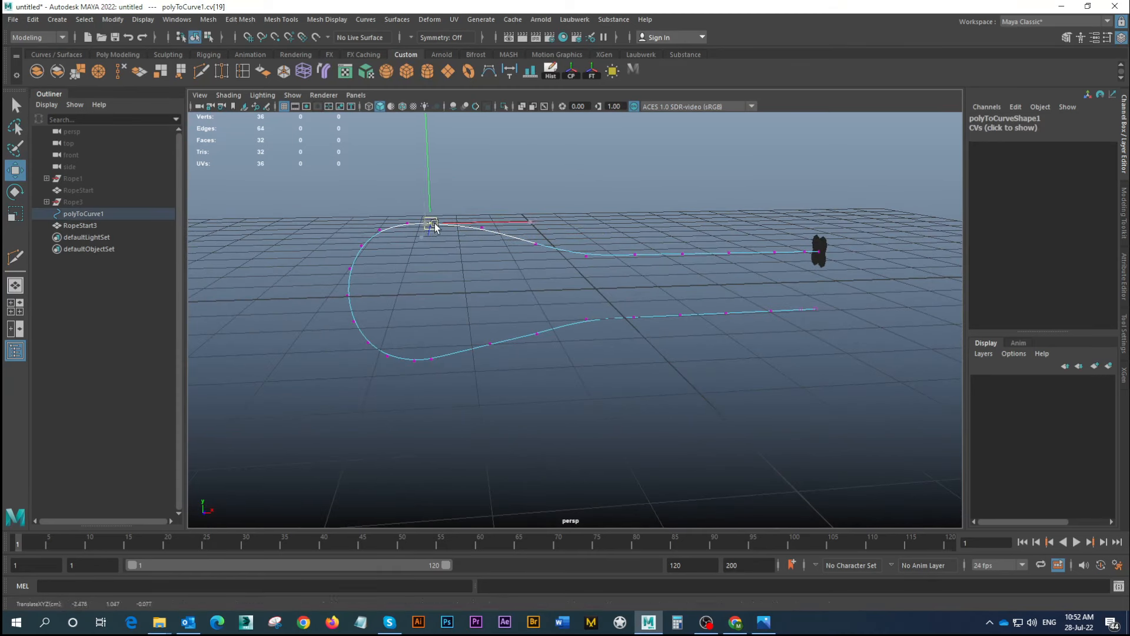
left_click_drag(390, 209, 415, 232)
left_click_drag(407, 223, 410, 220)
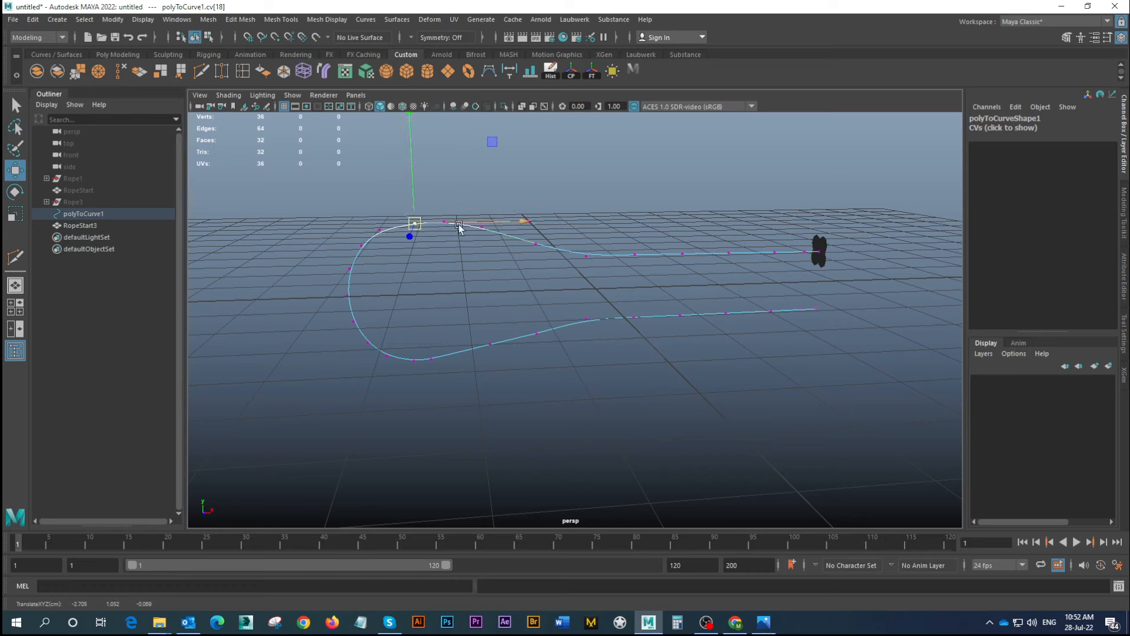
left_click_drag(524, 238, 547, 256)
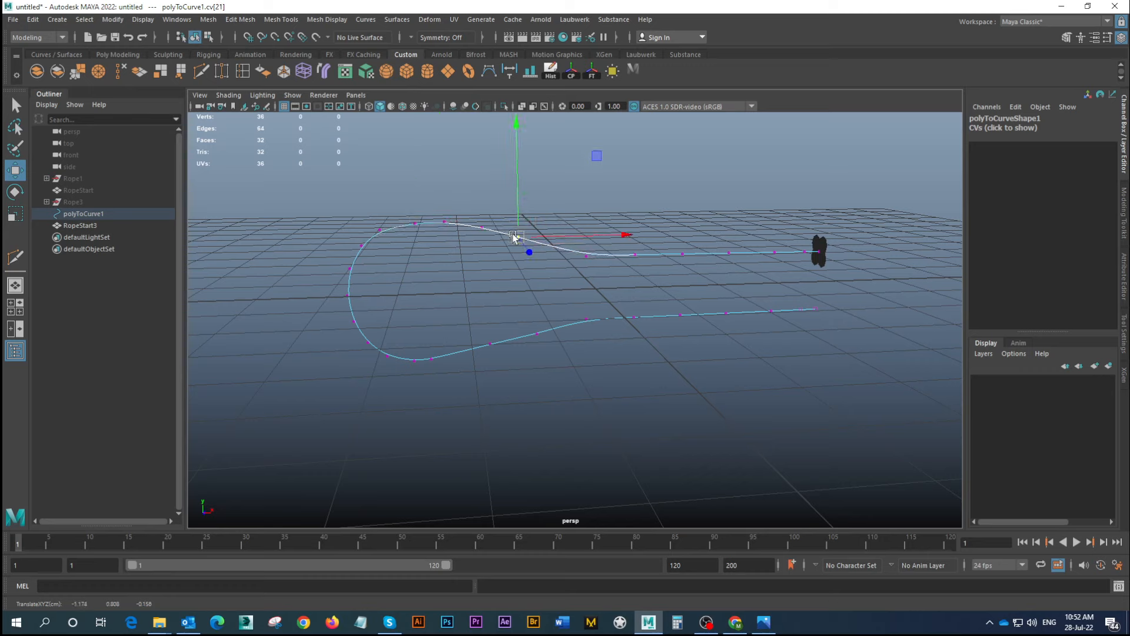
left_click_drag(433, 216, 500, 236)
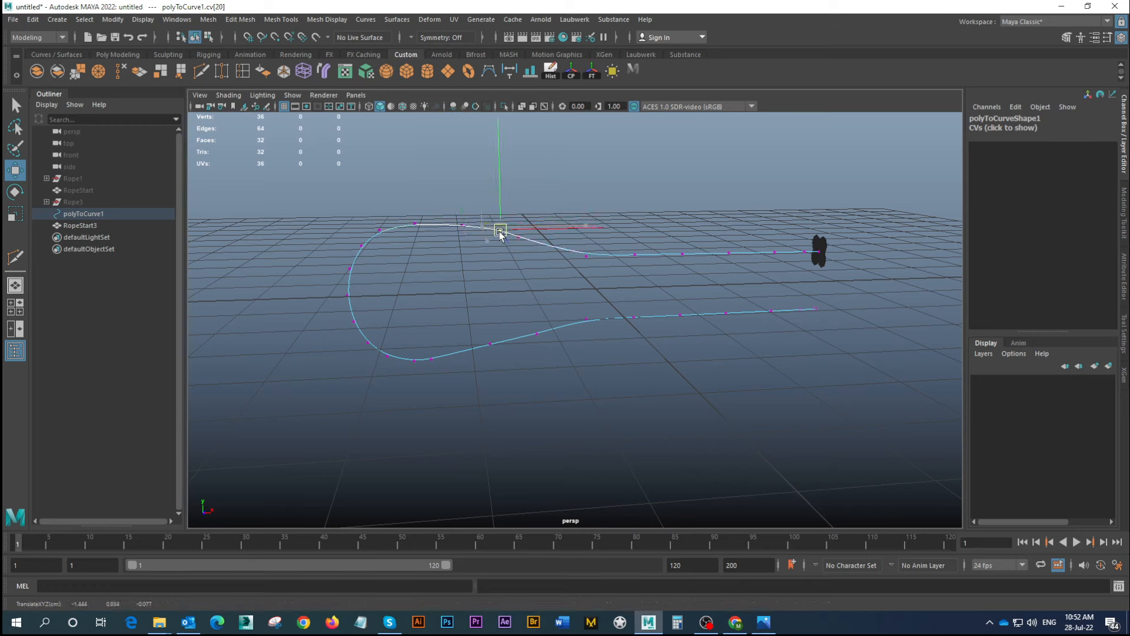
left_click_drag(412, 218, 418, 224)
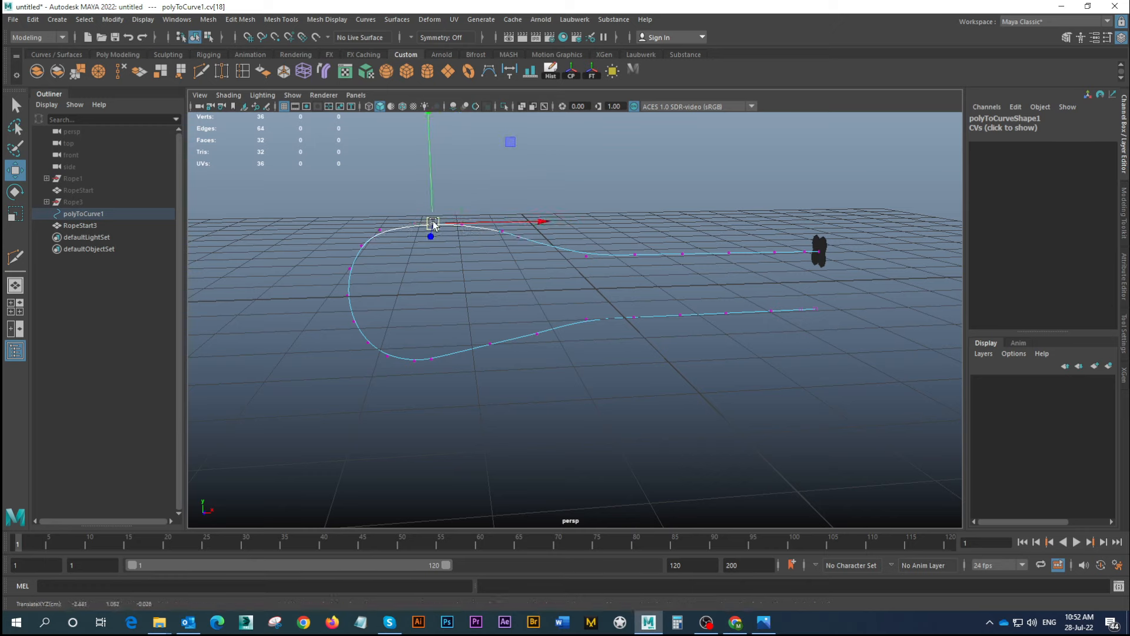
Shift the curve's control vertices along the lower arm and lower bend to smooth the transition into the loop
left_click_drag(419, 344, 556, 328)
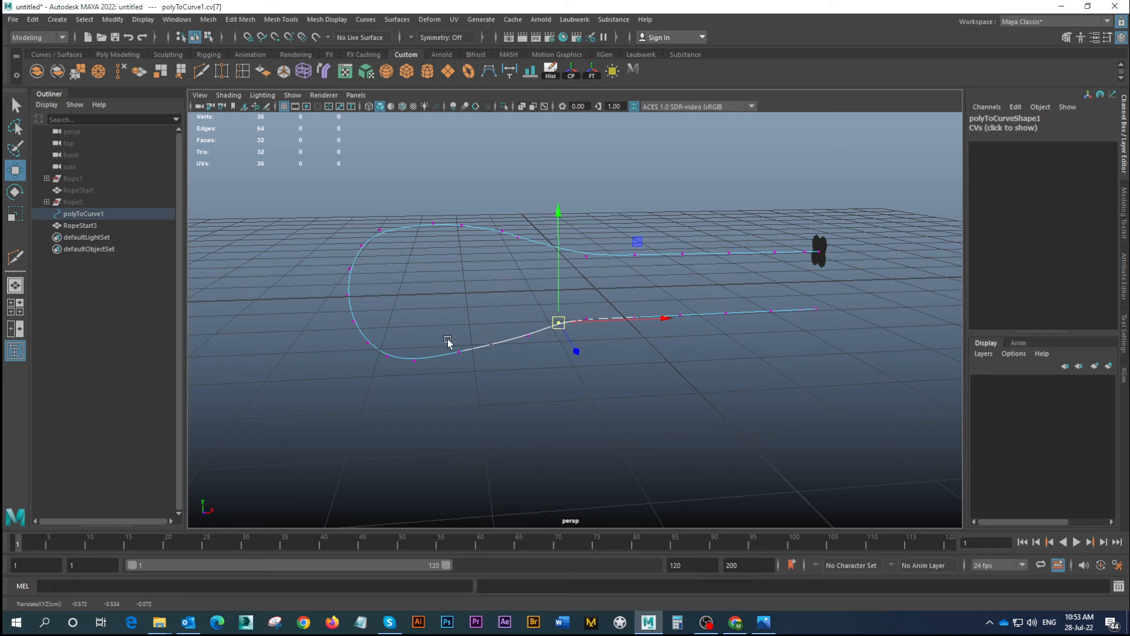
left_click_drag(447, 341, 374, 352)
left_click(387, 355)
left_click(367, 341)
Reposition the control vertices around the loop's closed end to give it an evenly rounded shape
left_click_drag(375, 217, 413, 229)
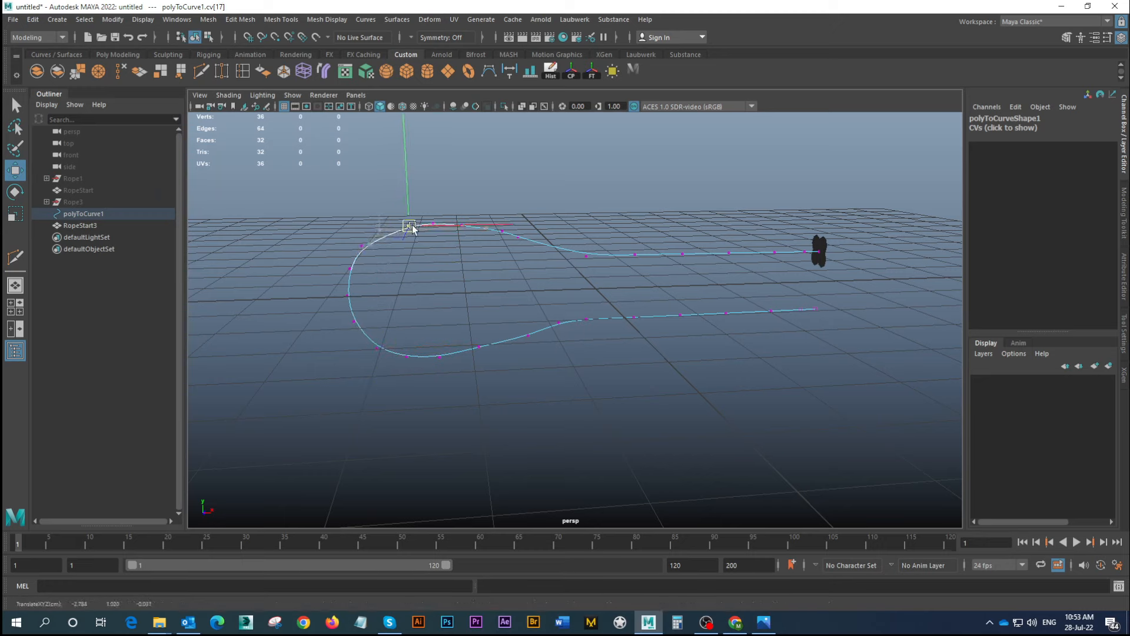
left_click(350, 269)
left_click_drag(362, 254, 363, 255)
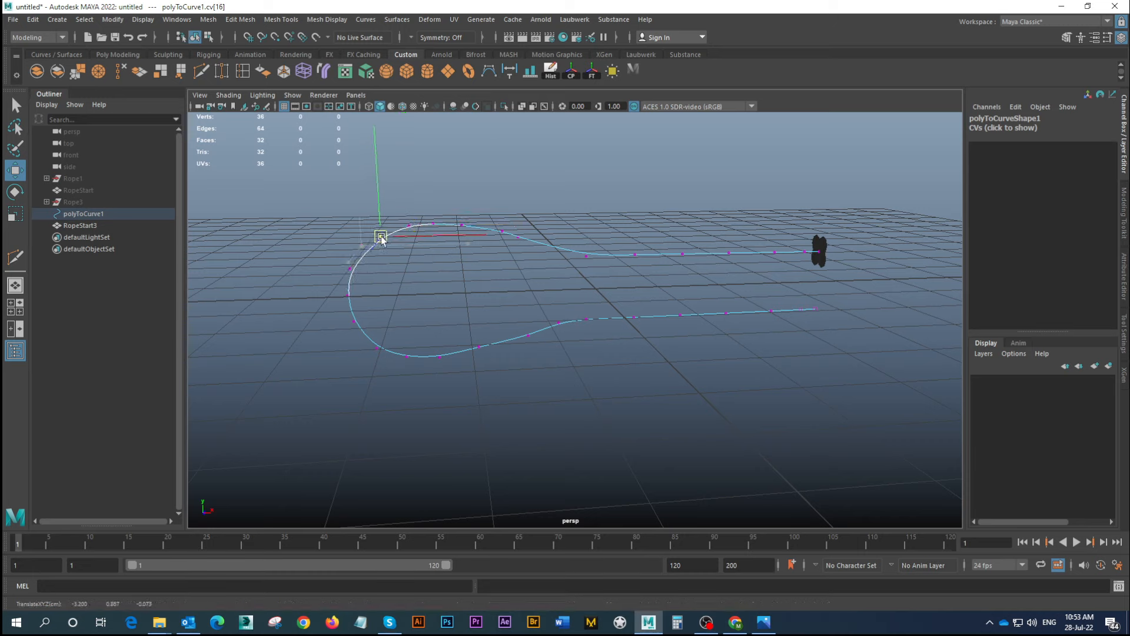
left_click(338, 294)
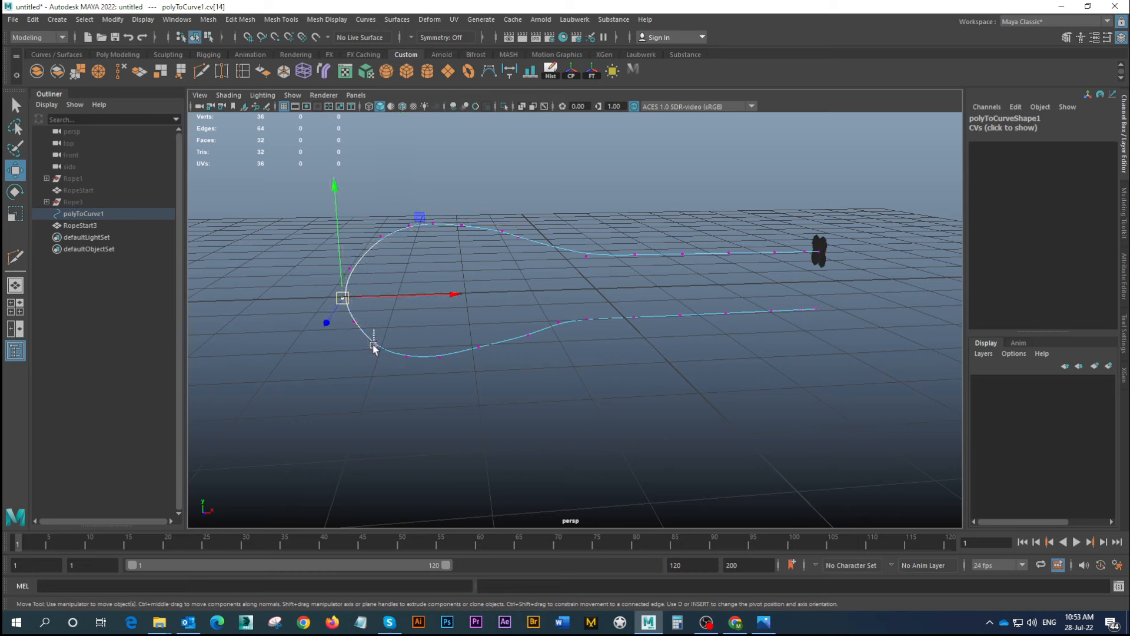
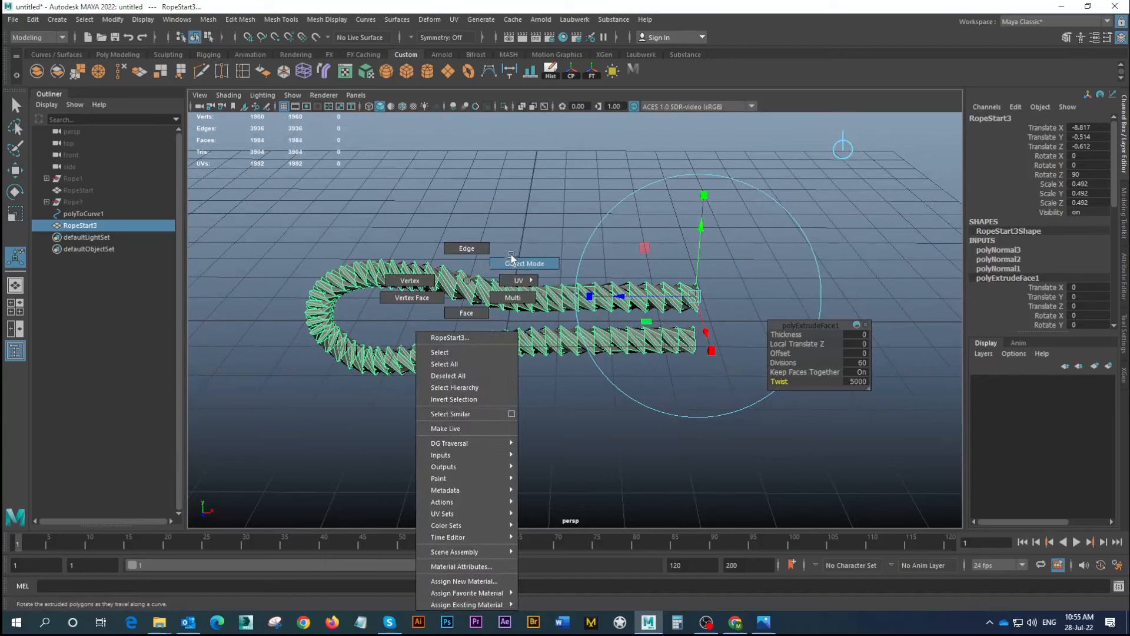
Show the extruded looped rope in object mode with smooth mesh preview
key("3")
left_click(585, 277)
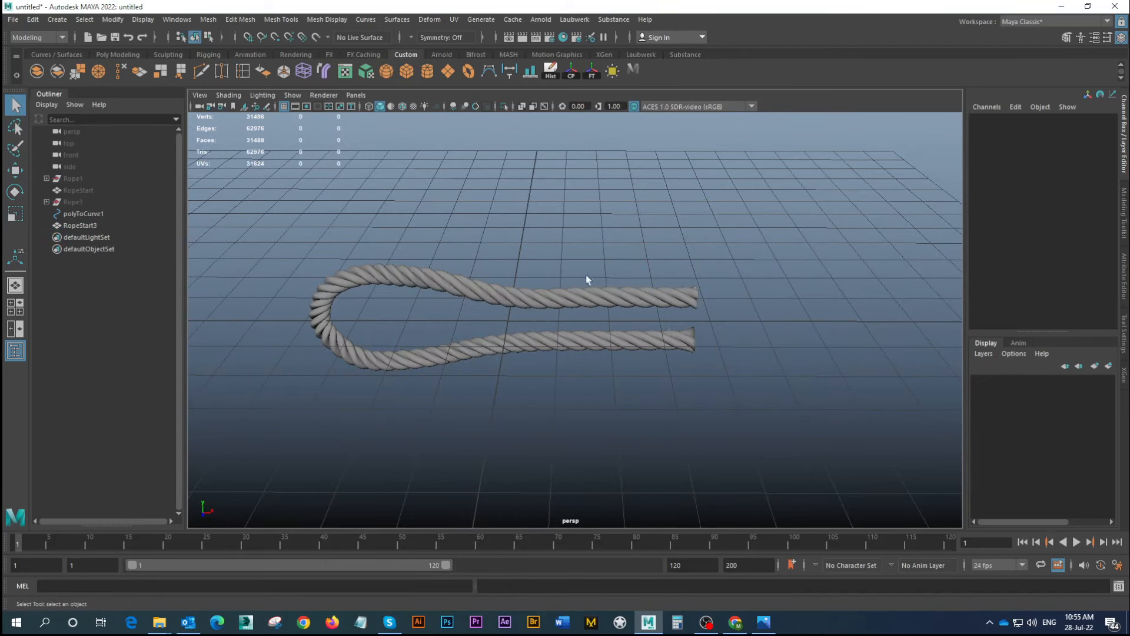
left_click_drag(585, 276, 450, 293, "alt")
left_click(568, 285)
left_click(450, 303)
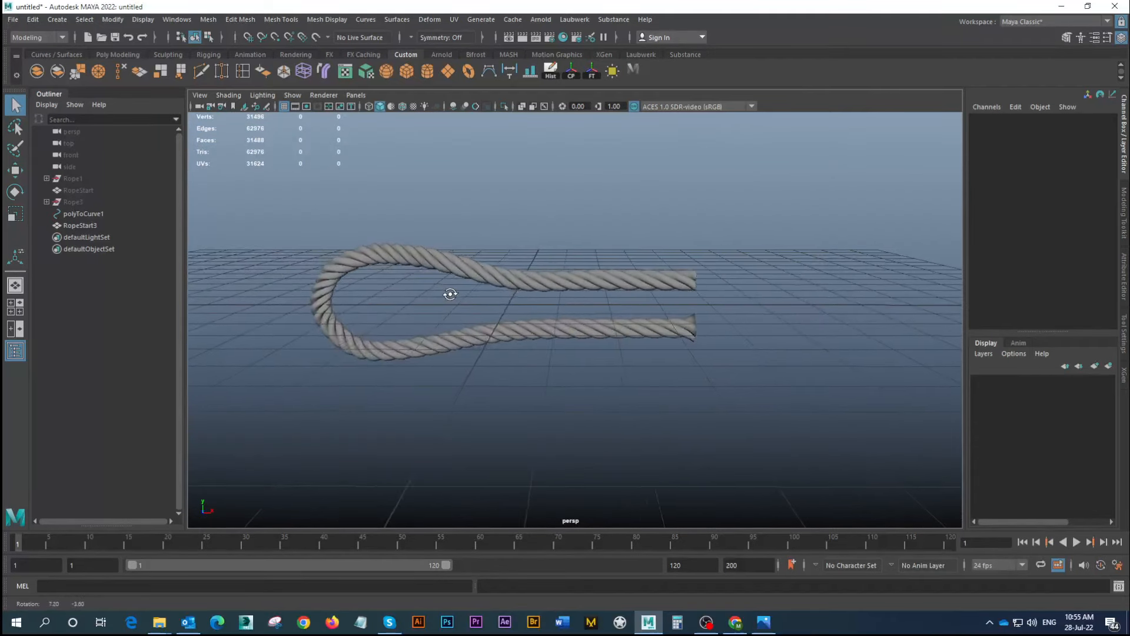
Increase the Twist of polyExtrudeFace1 on the looped rope to tighten its spiral
left_click(481, 269)
left_click(1005, 276)
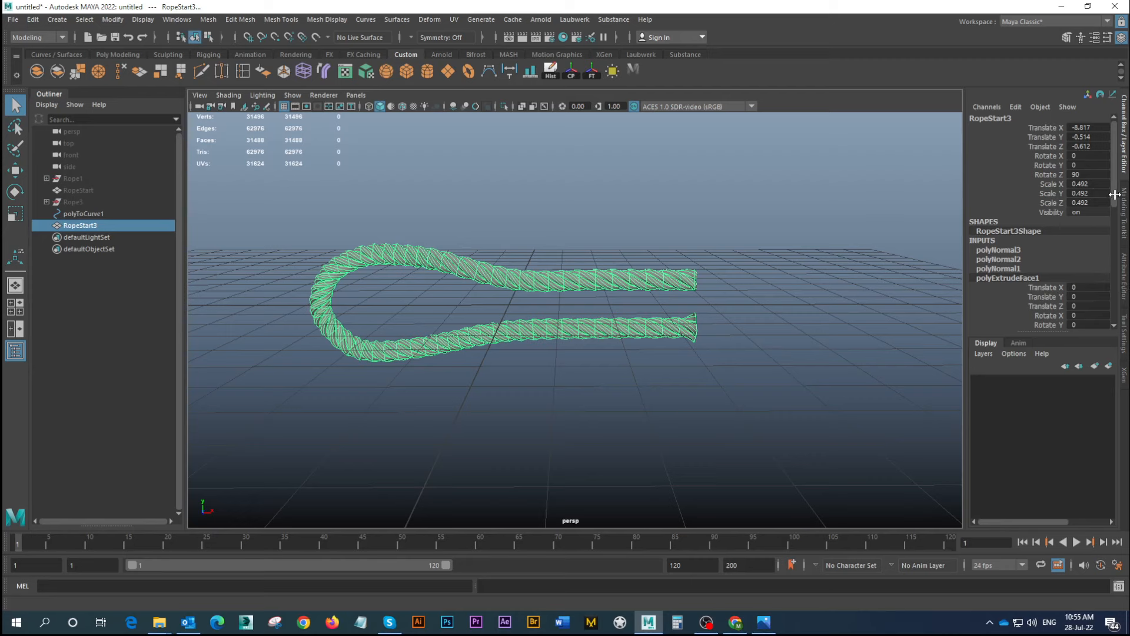
left_click_drag(1116, 192, 1116, 307)
left_click(1098, 278)
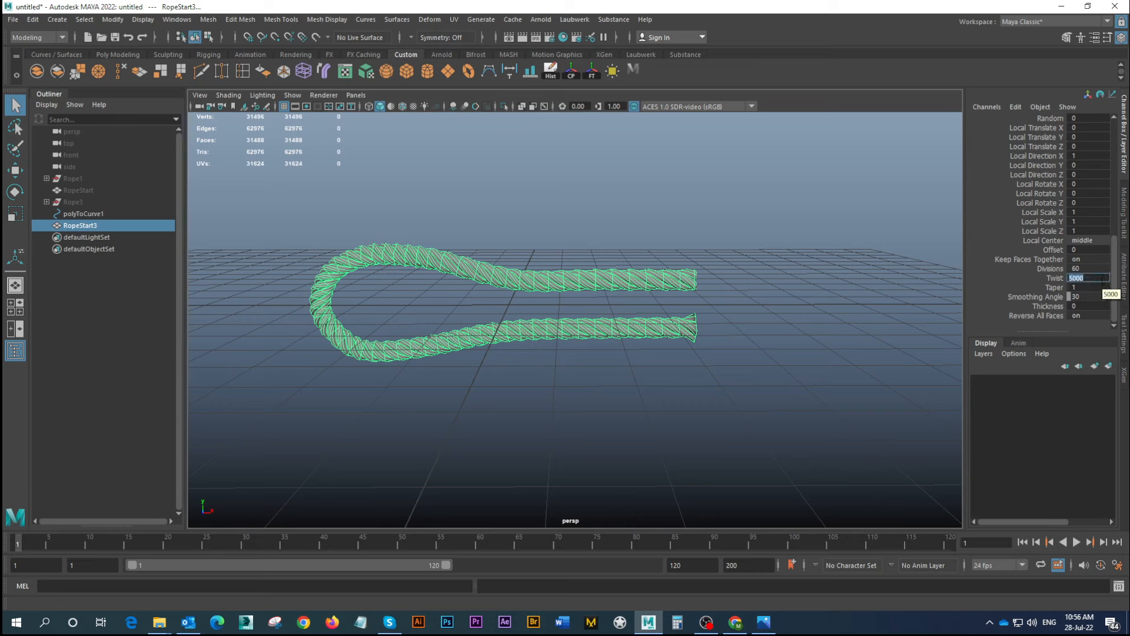
type("6")
key("Return")
left_click(556, 212)
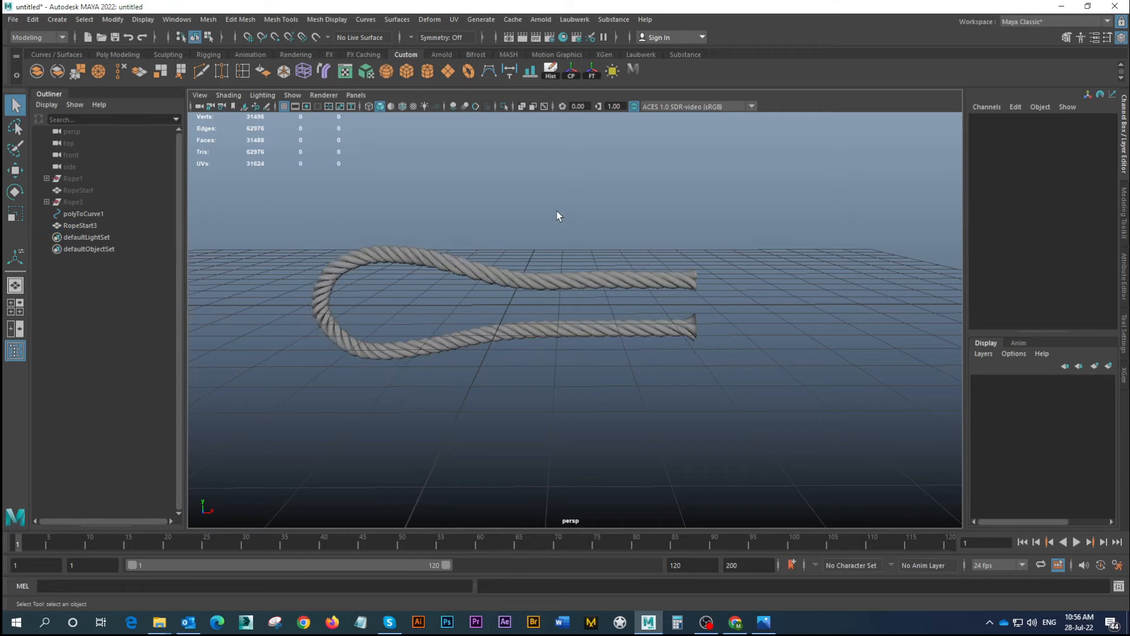
Delete the construction history of the looped rope RopeStart3
mouse_move(556, 213)
left_mouse_down("alt")
mouse_move(530, 234)
mouse_move(533, 218)
left_mouse_up("alt")
left_click(453, 266)
left_click_drag(453, 266, 512, 321, "alt")
left_click(559, 236)
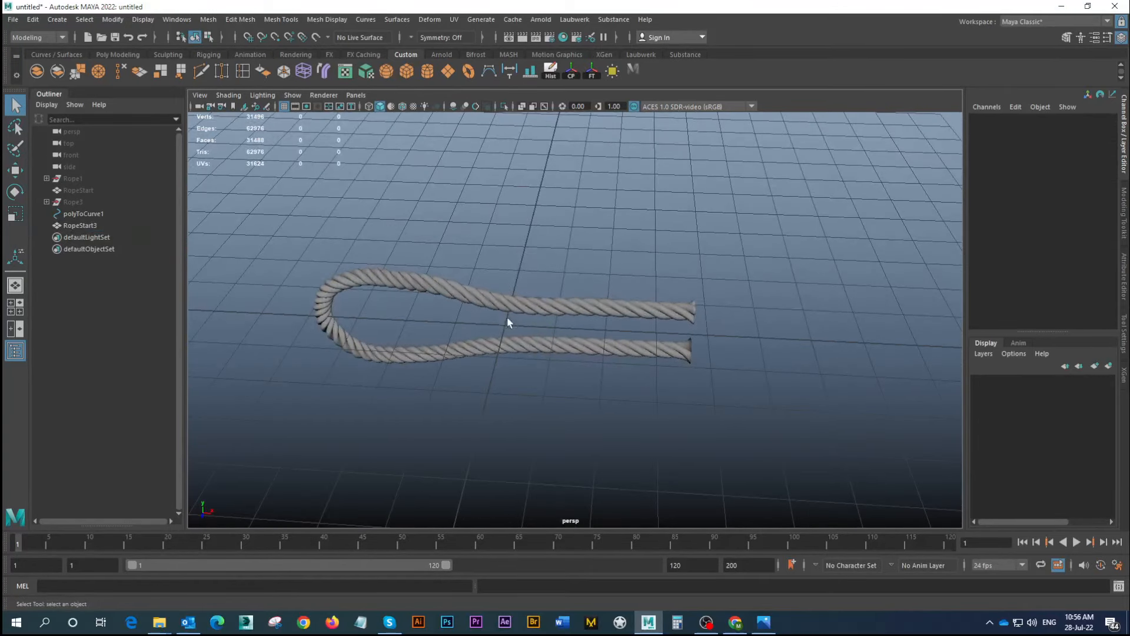
left_click(509, 306)
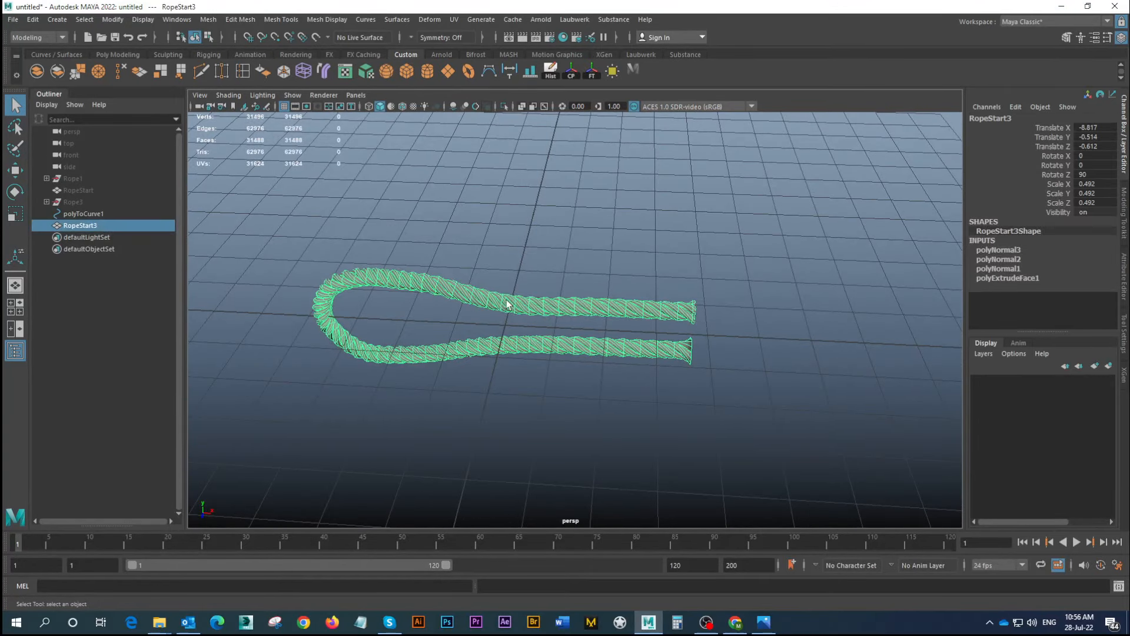
left_click(552, 71)
Duplicate the looped rope and center the copy's pivot
right_click_drag(671, 356, 658, 311, "alt")
left_click_drag(658, 311, 560, 268, "alt")
key("ctrl+d")
left_click_drag(572, 331, 537, 295, "alt")
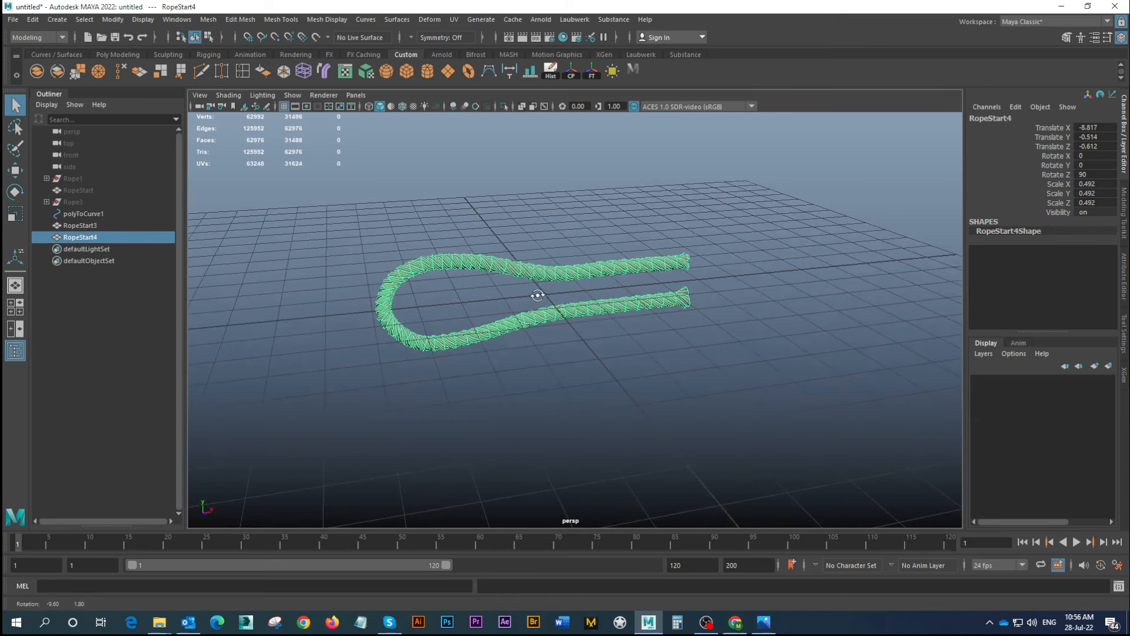
key("w")
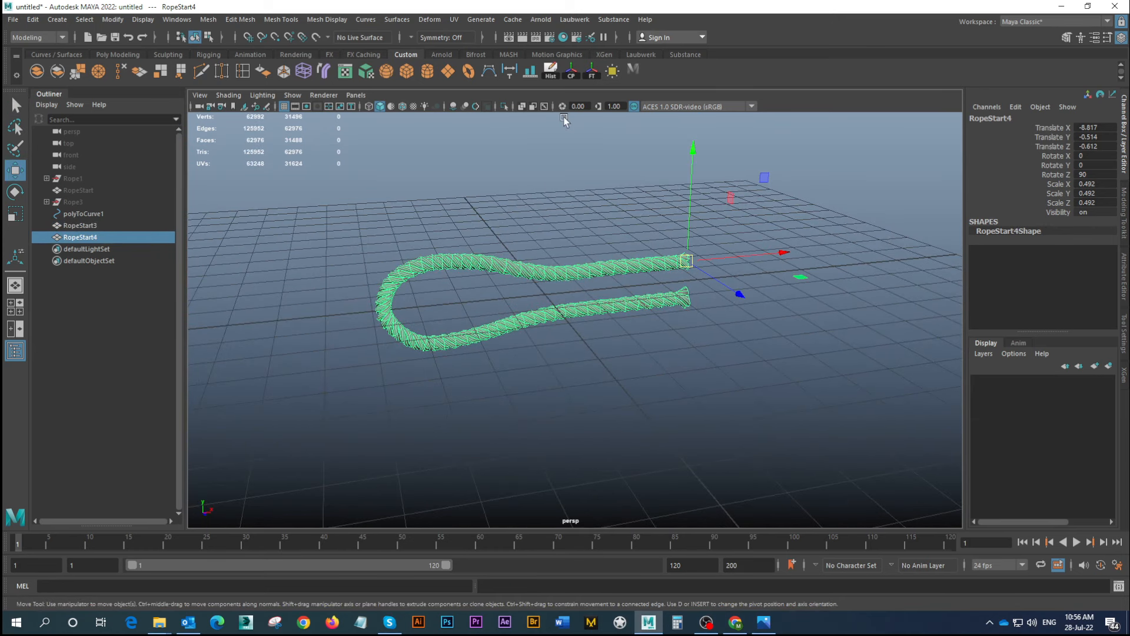
left_click(571, 71)
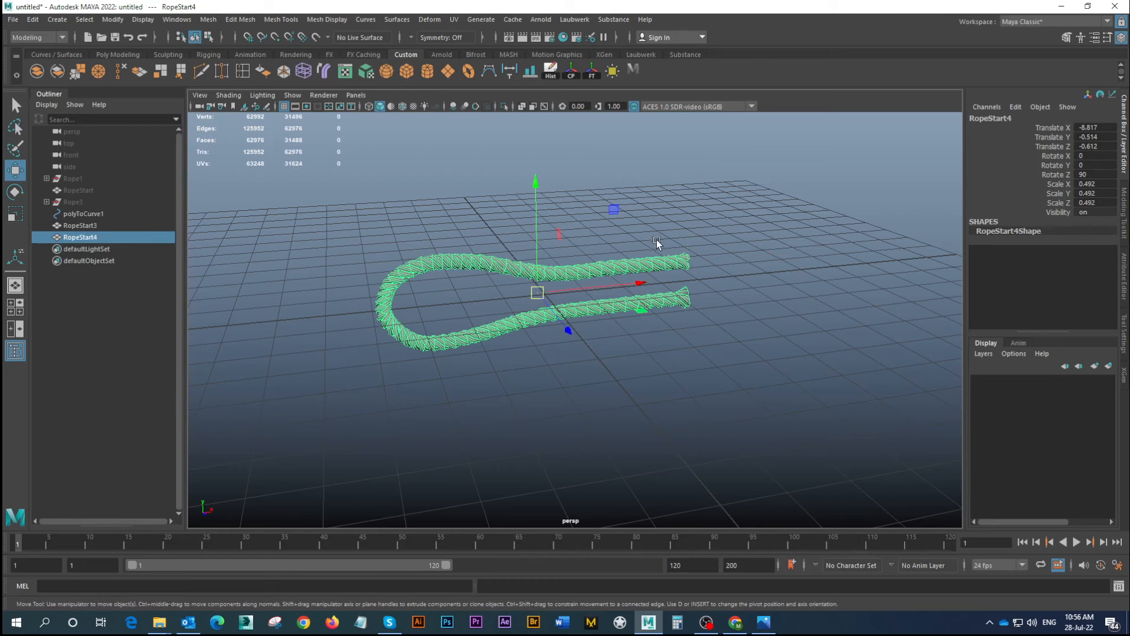
left_click(596, 200)
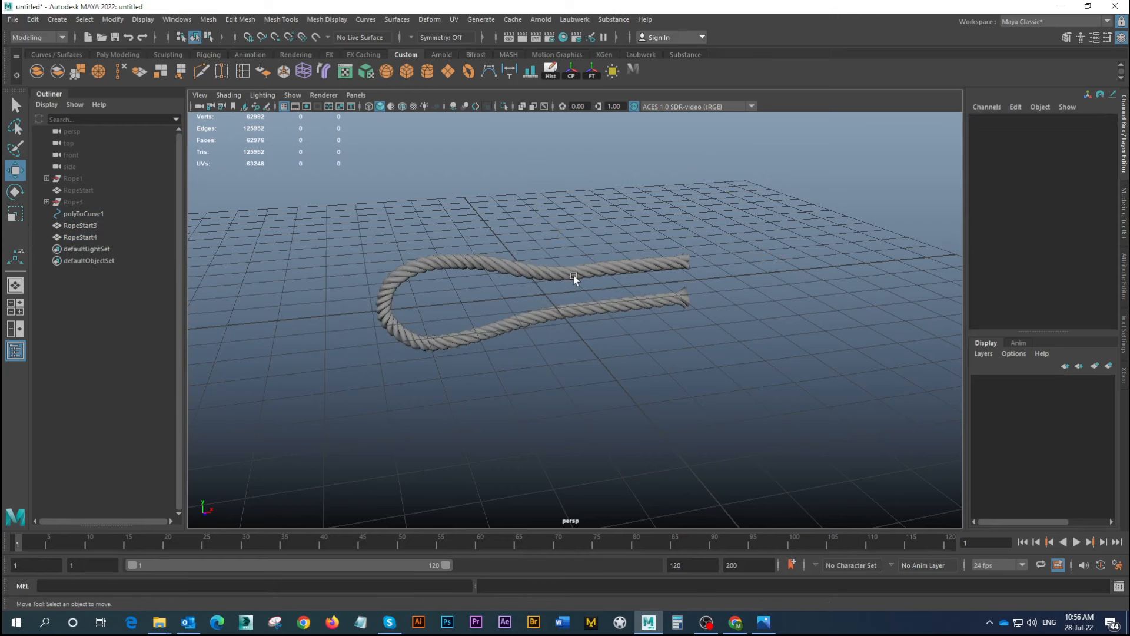
Rotate the RopeStart4 copy to about 7.227, -21.002 and 87.398 so it is angled against the original rope
left_click(573, 276)
left_click_drag(573, 277, 571, 324, "alt")
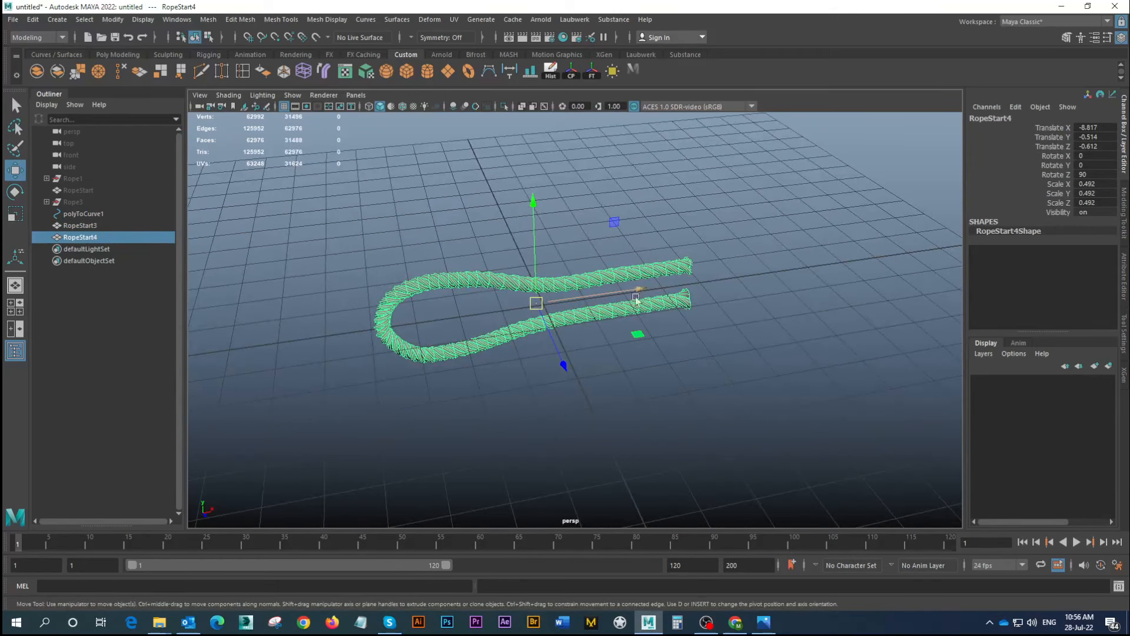
key("e")
left_click_drag(594, 366, 609, 362)
left_click_drag(562, 260, 589, 249, "alt")
Offset RopeStart4 from the original rope, to a Translate X of about -8.597 and Translate Y of about -0.329
key("w")
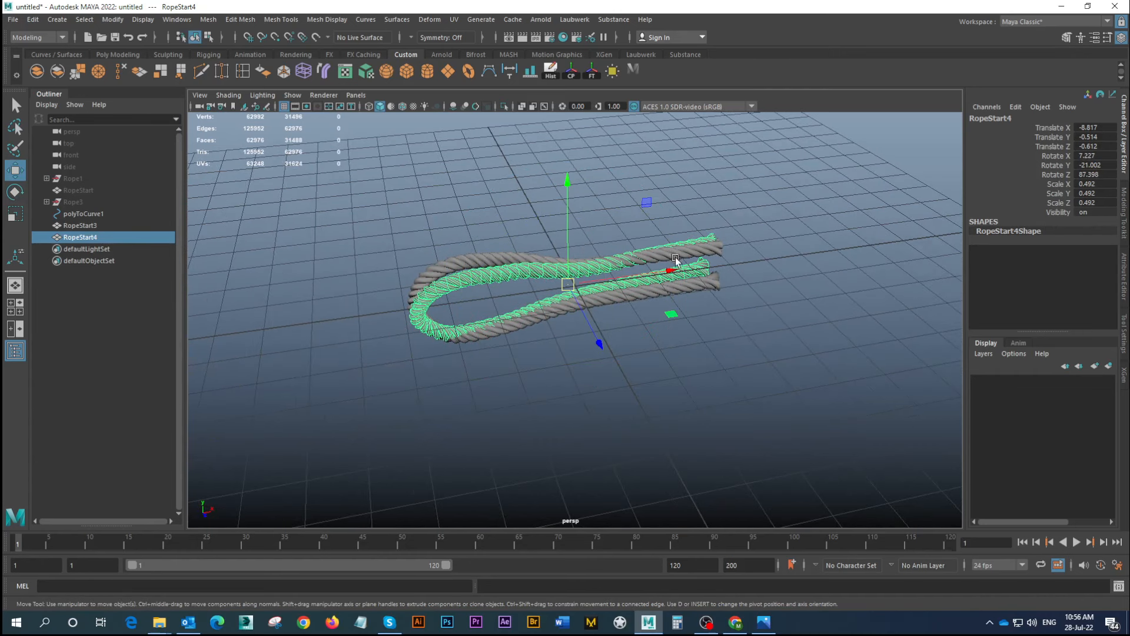
left_click_drag(676, 268, 676, 269)
left_click_drag(627, 299, 646, 285, "alt")
left_click_drag(580, 168, 581, 162)
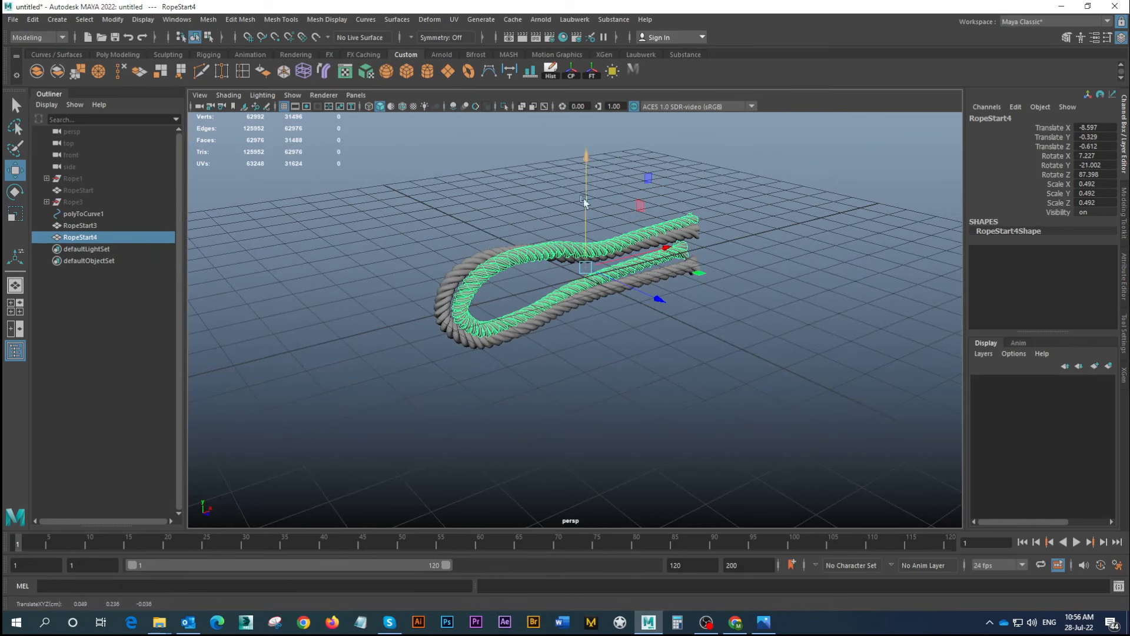
Duplicate the looped rope three more times, rotating and offsetting the copies to build up the bundle
key("ctrl+d")
left_click_drag(614, 333, 594, 294, "alt")
key("e")
key("ctrl+d")
key("ctrl+d")
key("w")
left_click_drag(562, 161, 567, 145)
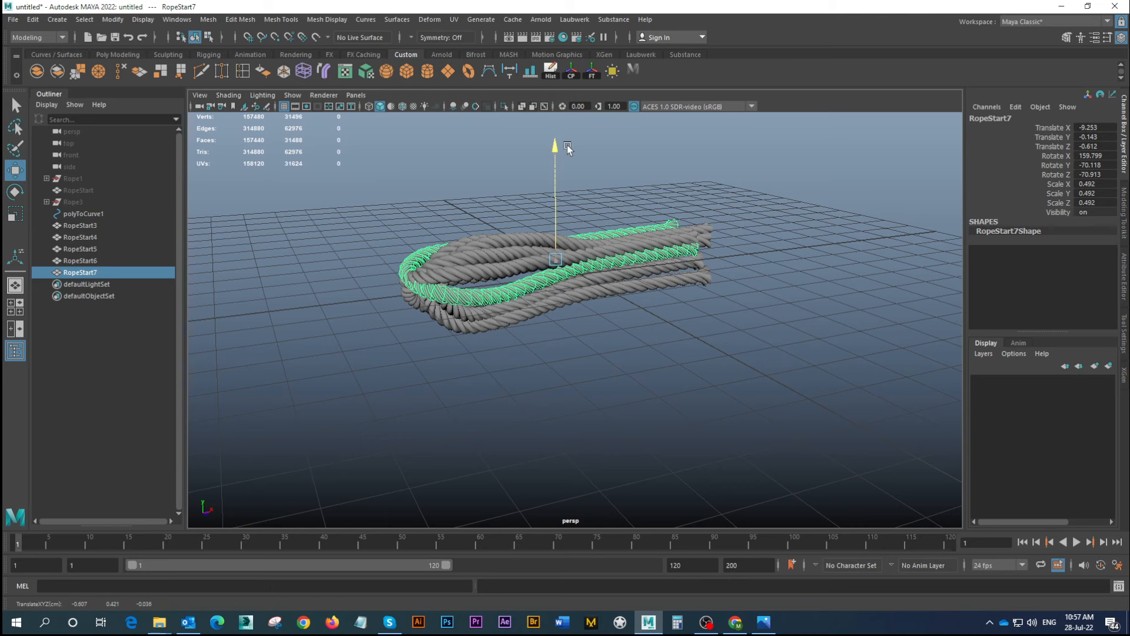
Stretch the RopeStart7 copy to a Scale X of about 0.534
key("e")
left_click_drag(574, 309, 554, 321, "alt")
key("r")
left_click(454, 354)
Duplicate one of the ropes at the back of the bundle and rotate the copy to a different angle
left_click_drag(476, 368, 504, 259, "alt")
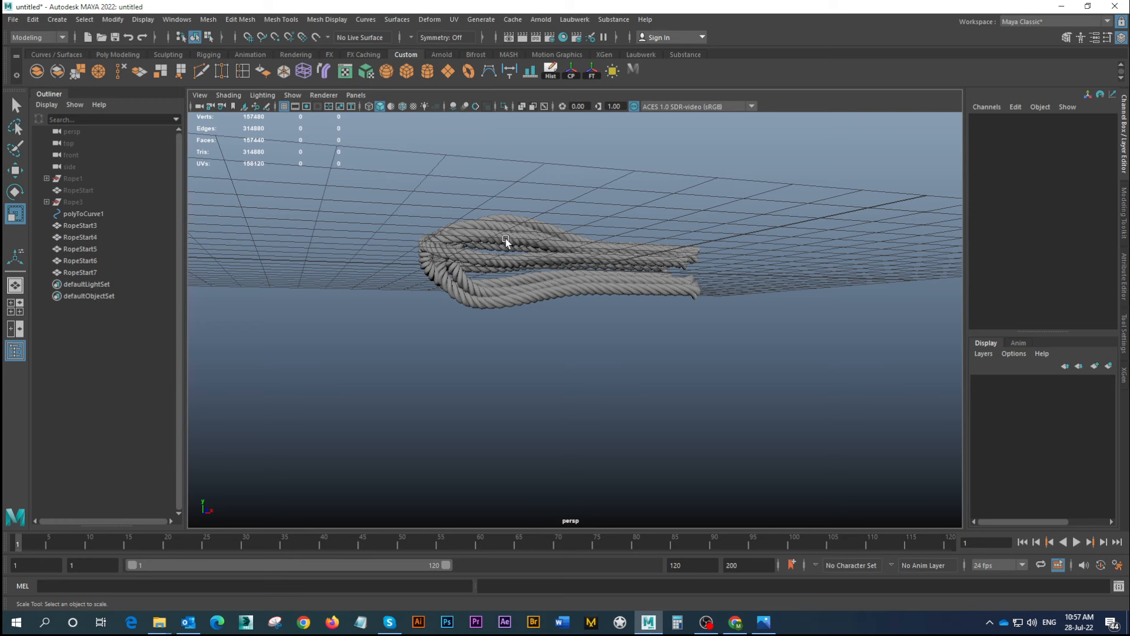
left_click(508, 246)
key("ctrl+d")
left_click_drag(533, 293, 541, 318, "alt")
key("e")
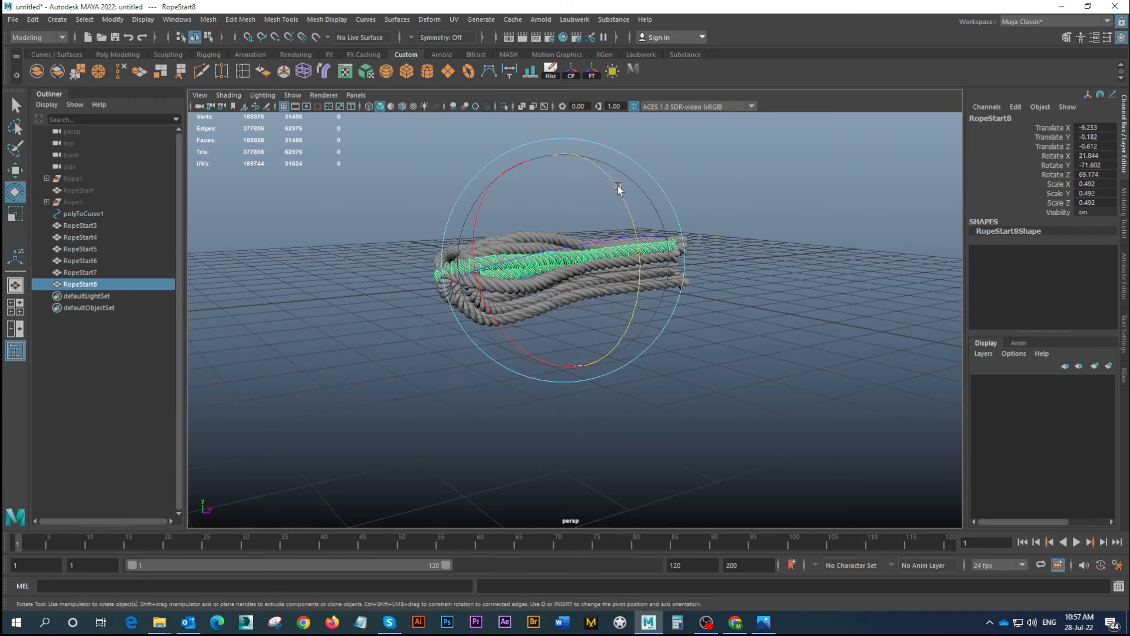
left_click_drag(617, 185, 597, 253)
left_click(662, 365)
Duplicate RopeStart7, rotate the copy to about 172.772, -21.021 and -87.395, and lower it to a Translate Y of about -0.348
left_click_drag(635, 347, 542, 294, "alt")
left_click(544, 296)
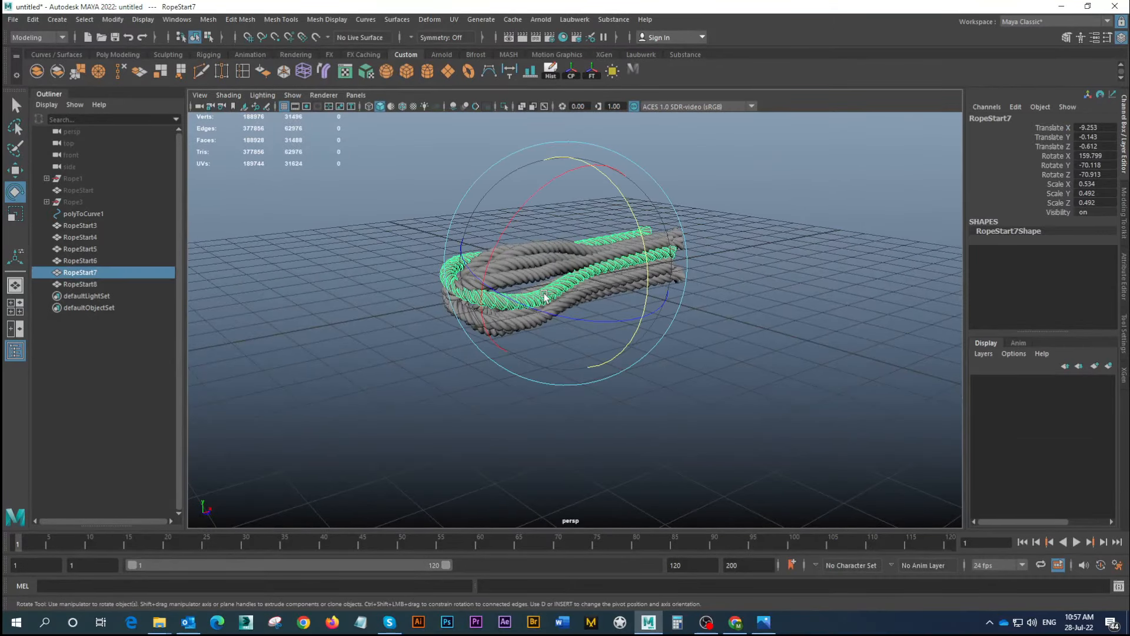
key("ctrl+d")
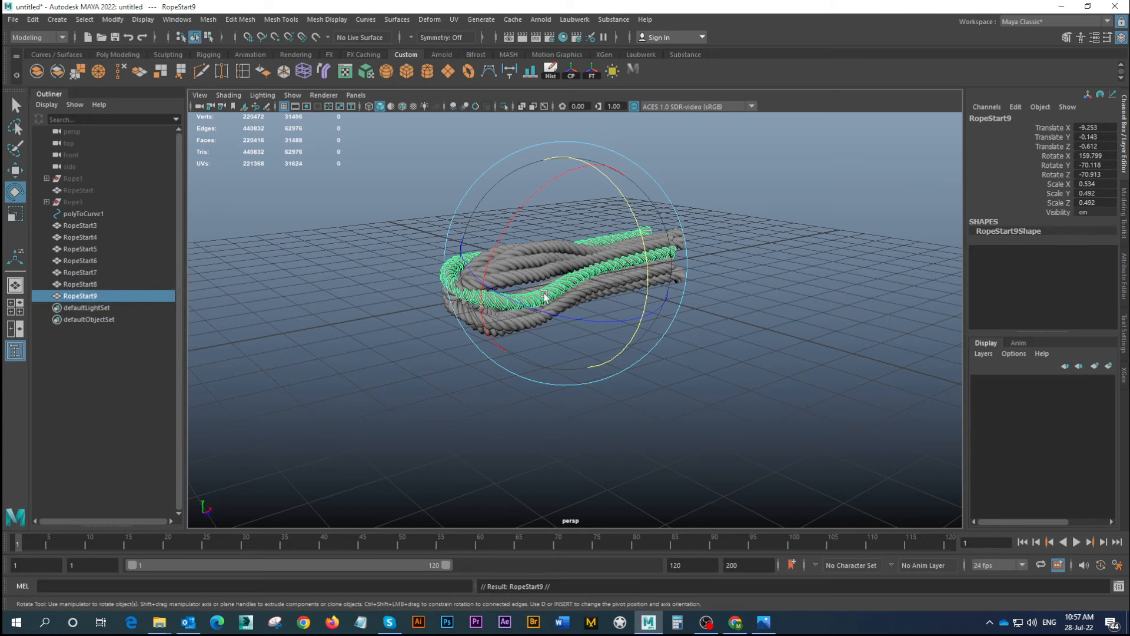
left_click_drag(544, 296, 682, 267)
key("w")
left_click_drag(590, 146, 590, 155)
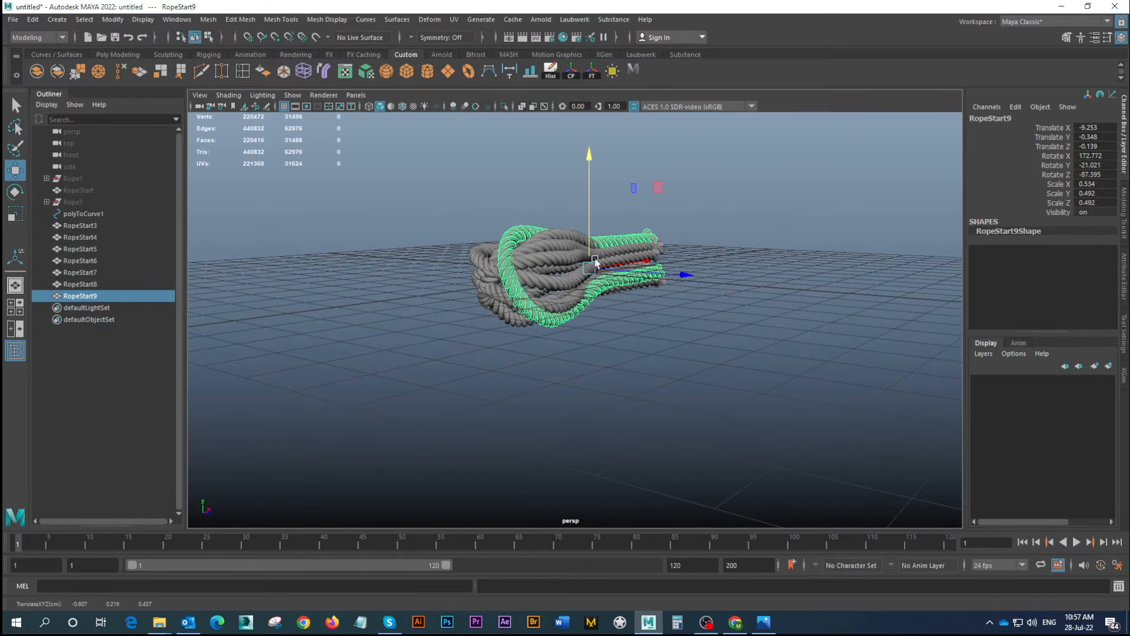
Duplicate RopeStart7 once more for another rope in the bundle
left_click_drag(596, 262, 518, 277, "alt")
left_click(492, 327)
left_click_drag(492, 326, 498, 260, "alt")
left_click(515, 270)
key("ctrl+d")
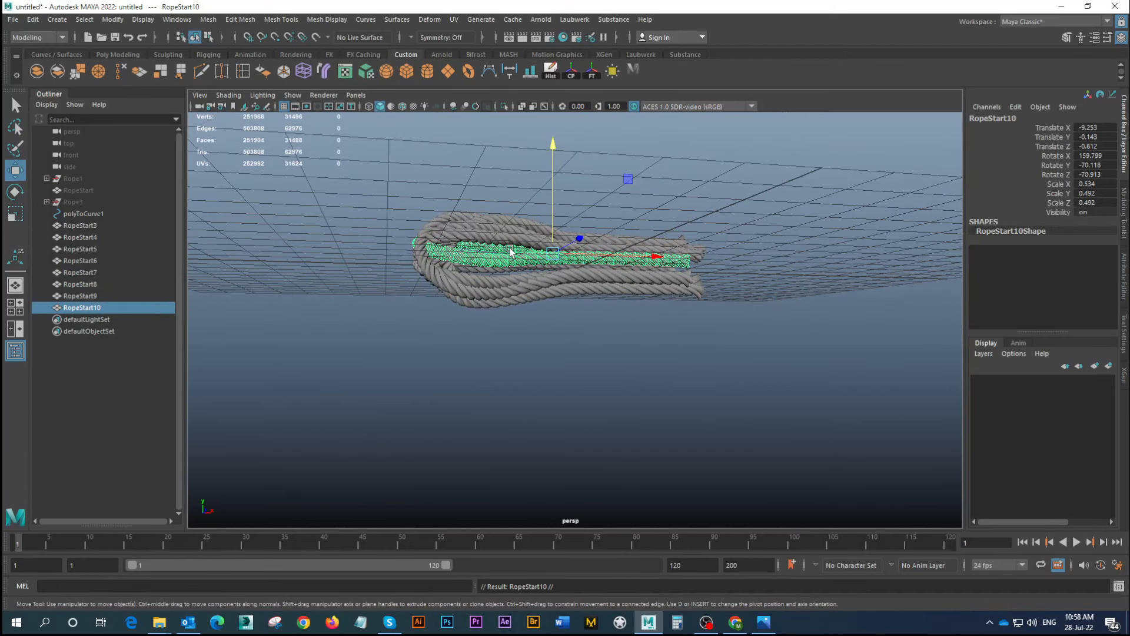
Rotate the RopeStart10 copy to about 122.931, -81.957 and -33.19, and stretch it to a Scale X of about 0.593
key("r")
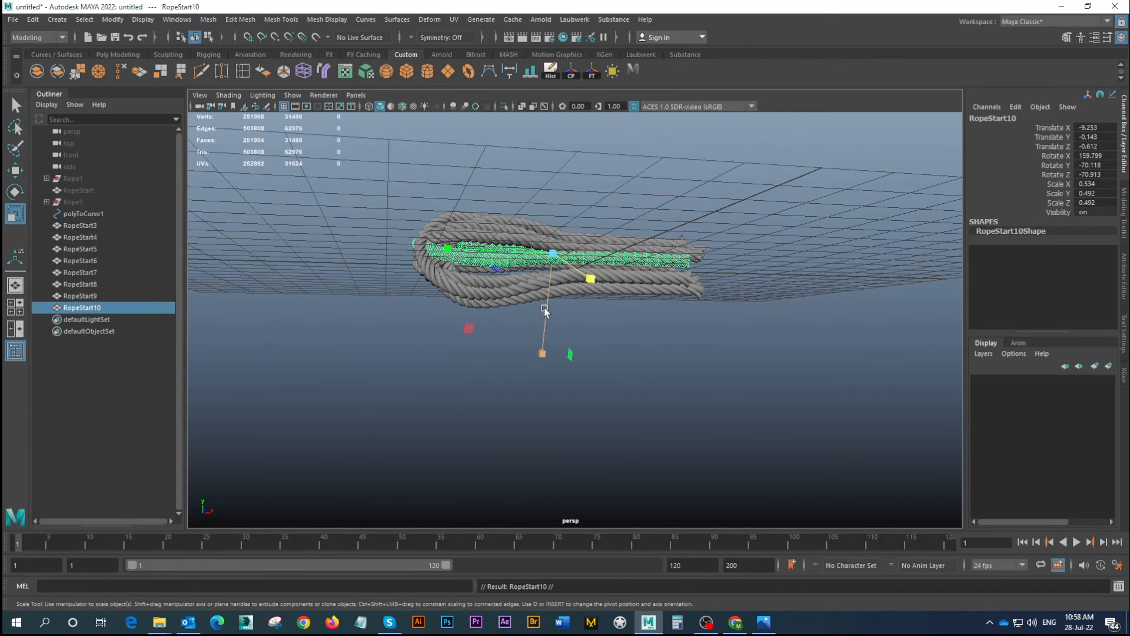
key("e")
left_click_drag(592, 254, 594, 212)
left_click_drag(533, 306, 572, 287, "alt")
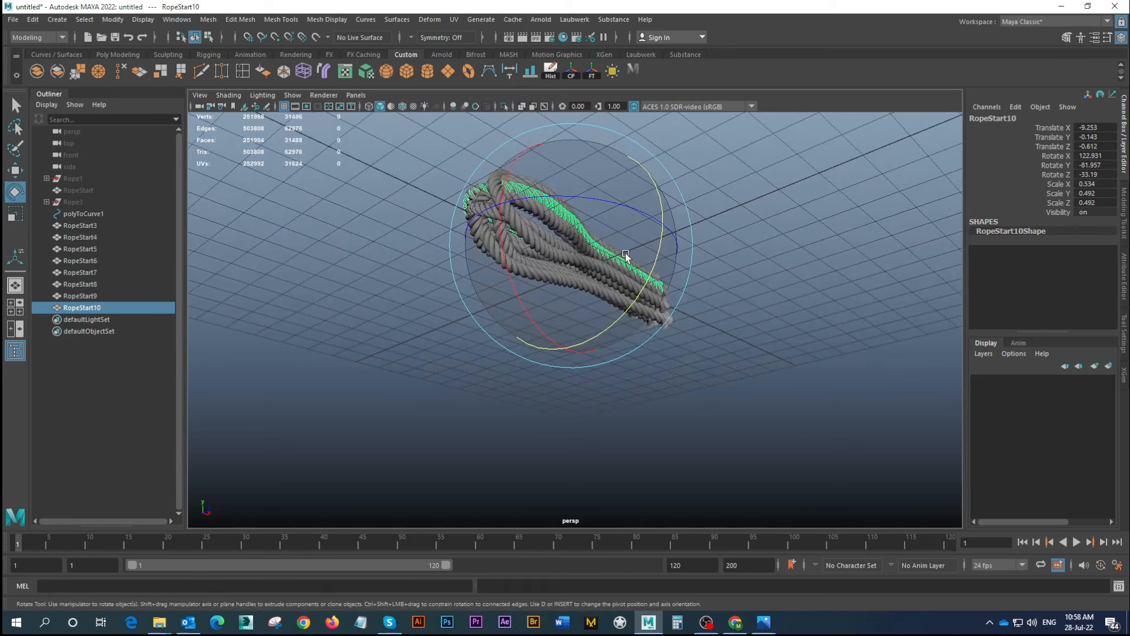
key("r")
left_click_drag(661, 222, 675, 240)
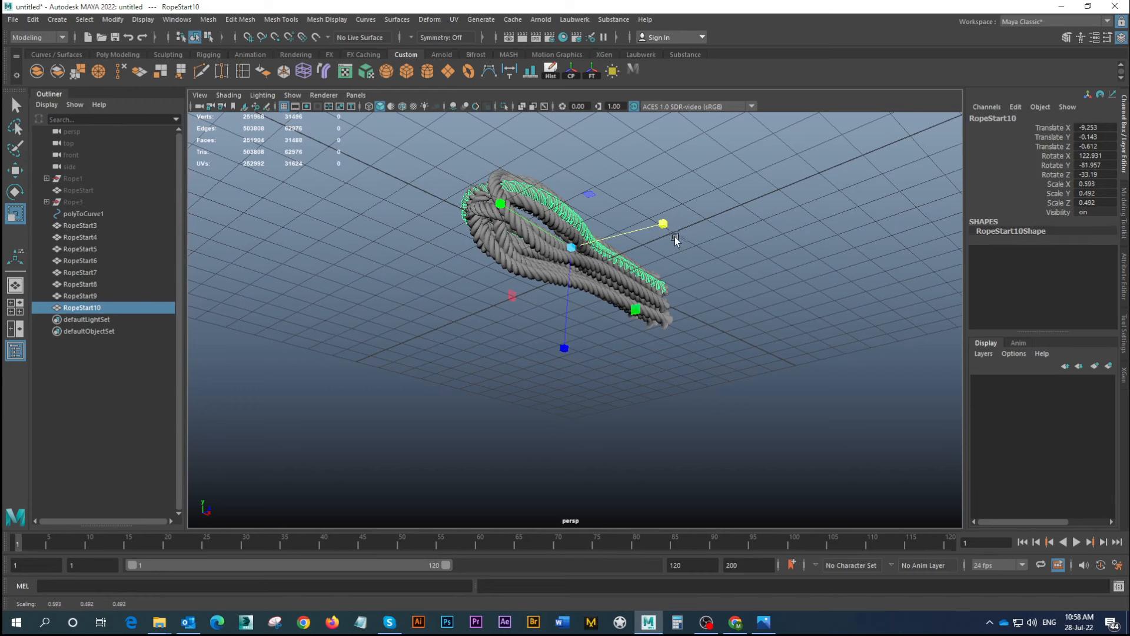
Duplicate RopeStart10, lower the copy to a Translate Y of about -0.687, and rotate it to about 173.12, -11.356 and -88.639
key("ctrl+d")
left_click_drag(601, 324, 587, 338, "alt")
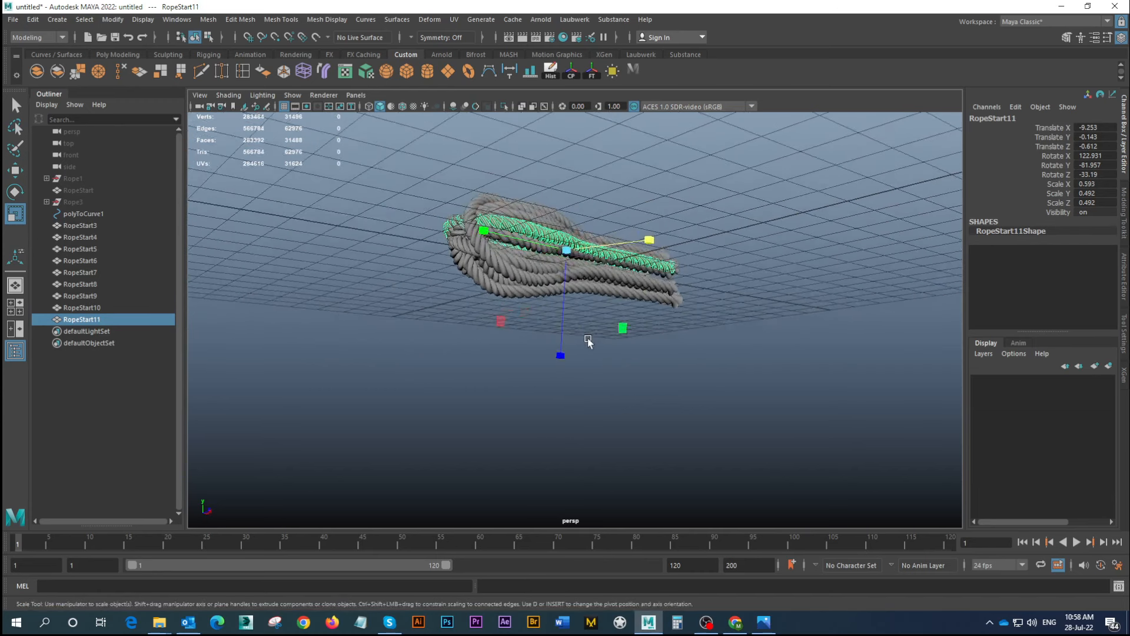
key("w")
left_click_drag(566, 177, 569, 351)
key("e")
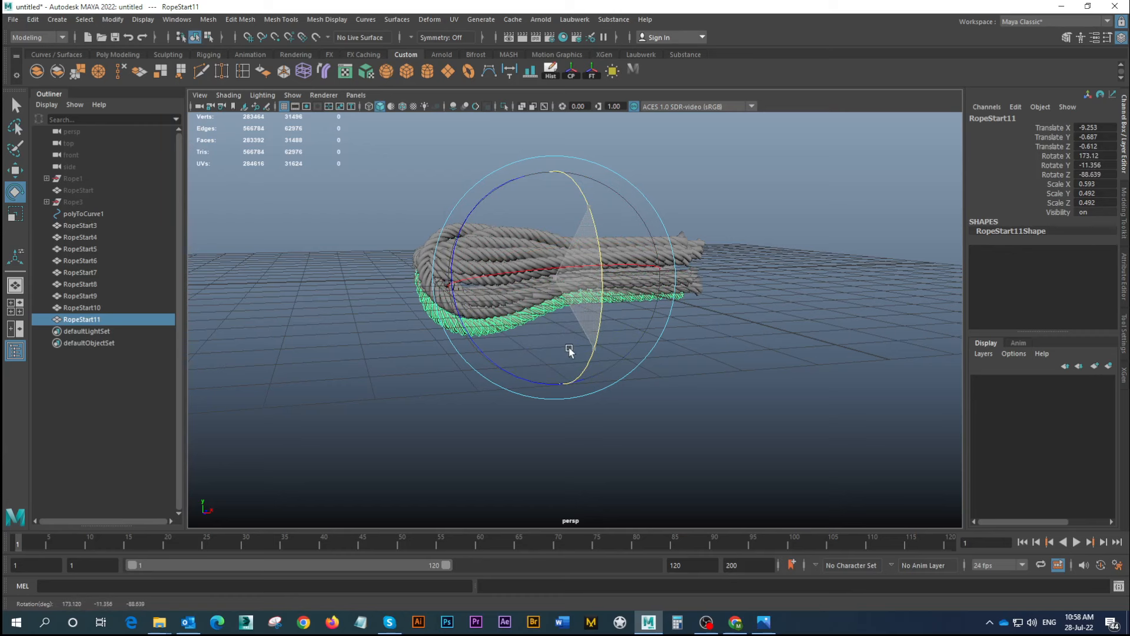
Raise RopeStart11 to a Translate Y of about 0.139, then shift it sideways and rescale it to fit the bundle
key("w")
left_click_drag(555, 166, 555, 135)
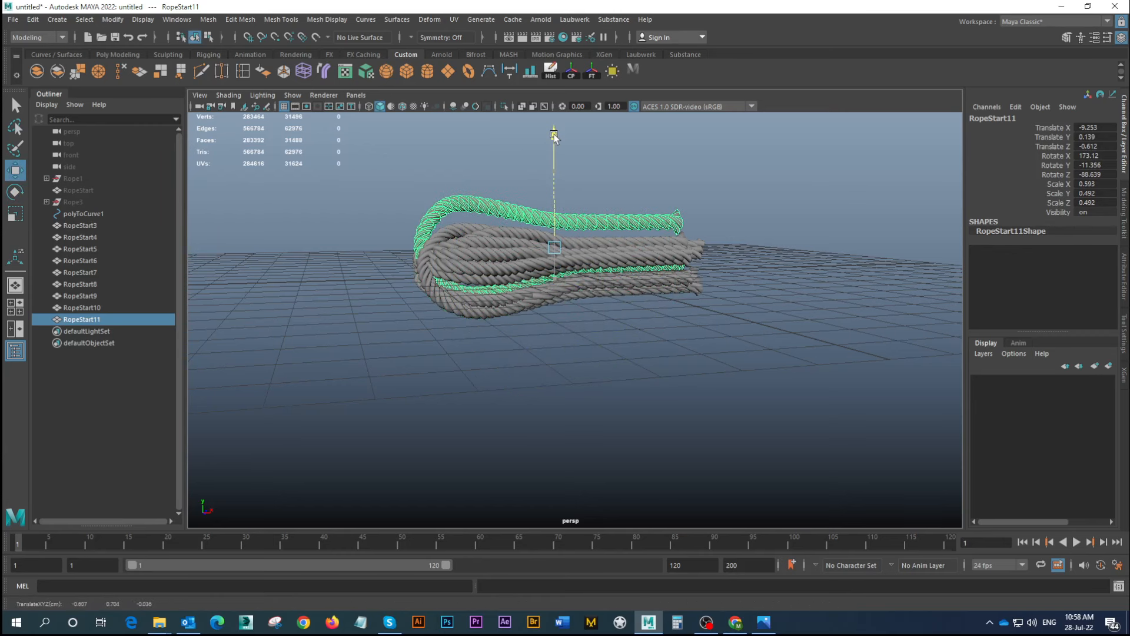
left_click_drag(570, 268, 591, 301, "alt")
left_click_drag(627, 251, 638, 250)
key("r")
left_click_drag(586, 352, 467, 366)
Examine the rope bundle from several sides and check individual ropes such as RopeStart7 and RopeStart4 for overlaps
left_click(295, 277)
scroll(293, 276, "down", 5)
left_click_drag(293, 276, 525, 275, "alt")
left_click(524, 246)
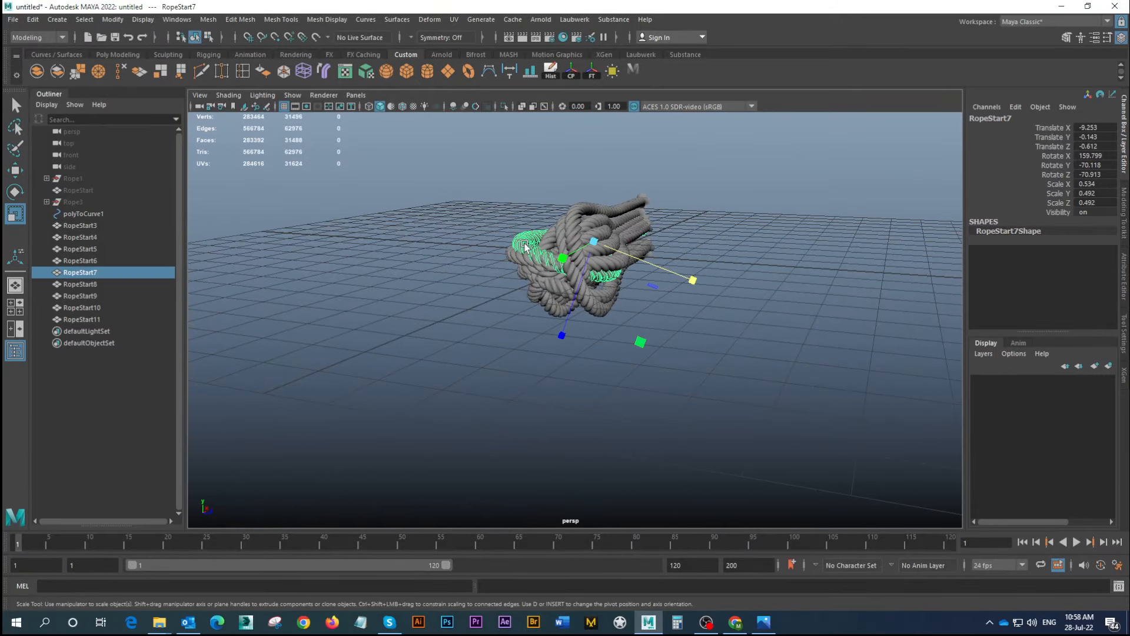
mouse_move(421, 348)
left_mouse_down("alt")
mouse_move(386, 357)
mouse_move(436, 362)
left_mouse_up("alt")
left_click(435, 362)
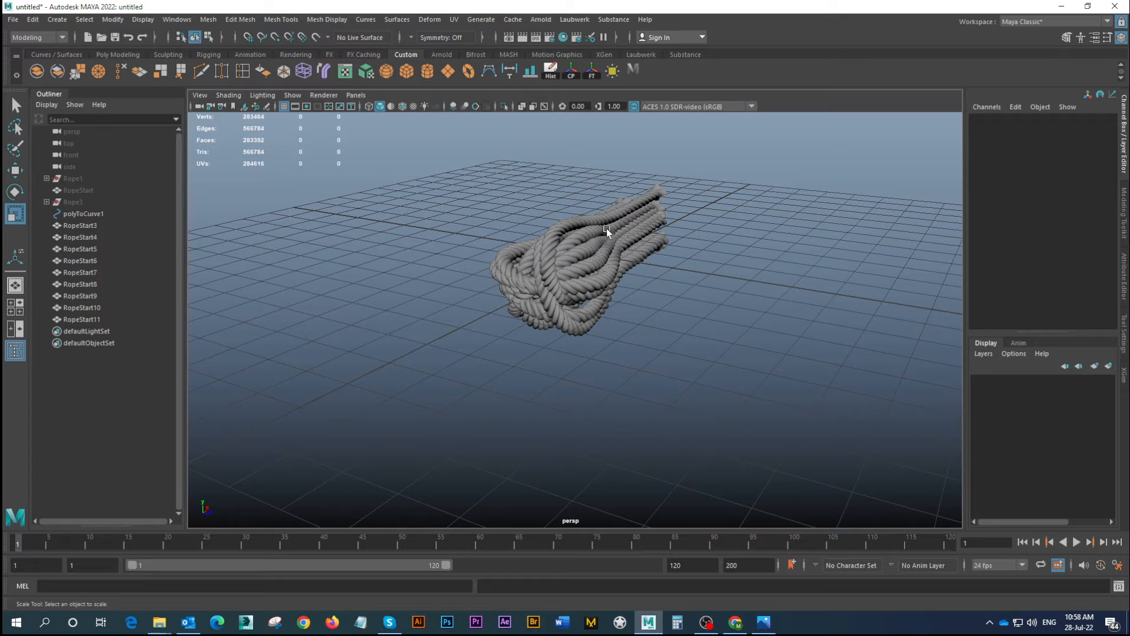
left_click(608, 232)
left_click_drag(671, 290, 590, 270, "alt")
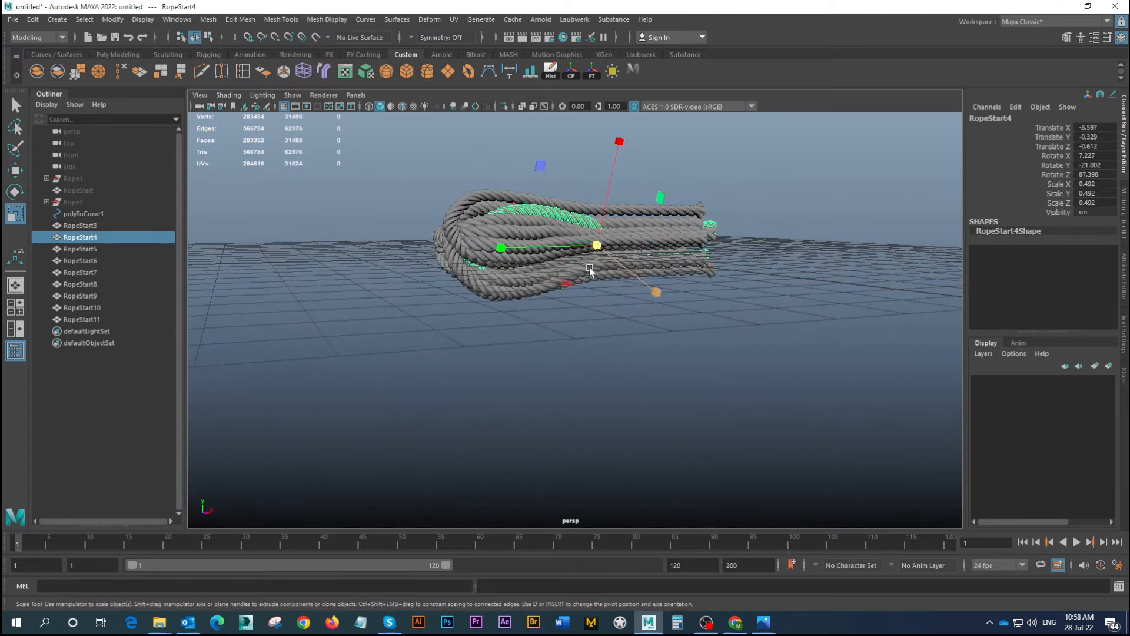
left_click(589, 270)
left_click_drag(517, 221, 579, 241, "alt")
Select the lattice points around the loop end and move them sideways along Z to bend the rope's loop forward
left_click_drag(352, 179, 501, 365)
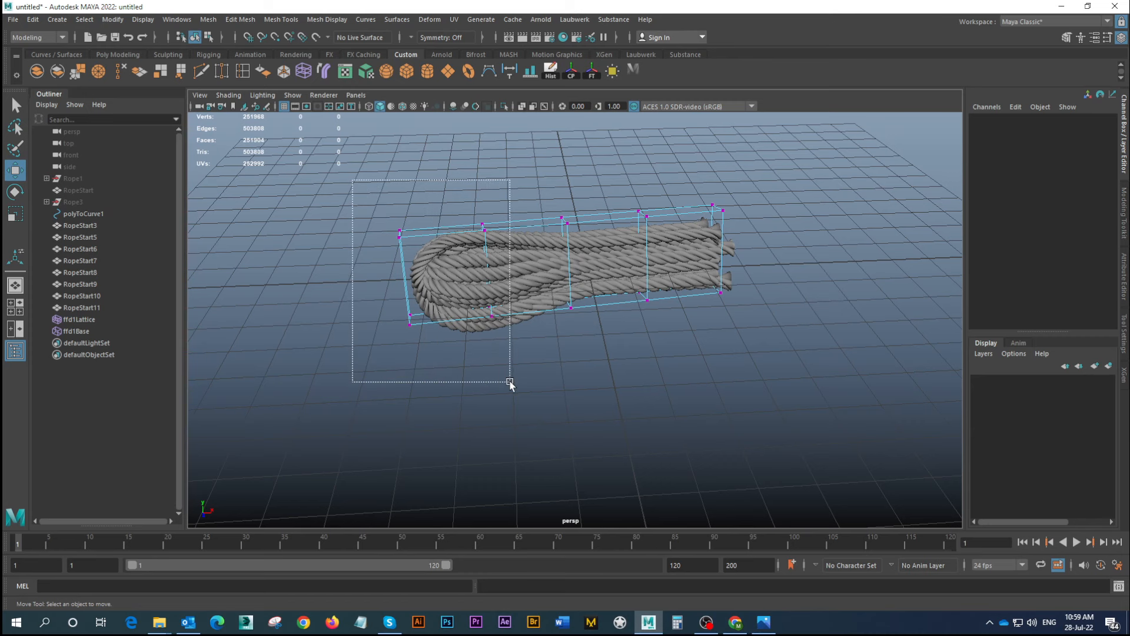
left_click_drag(497, 309, 535, 356, "alt")
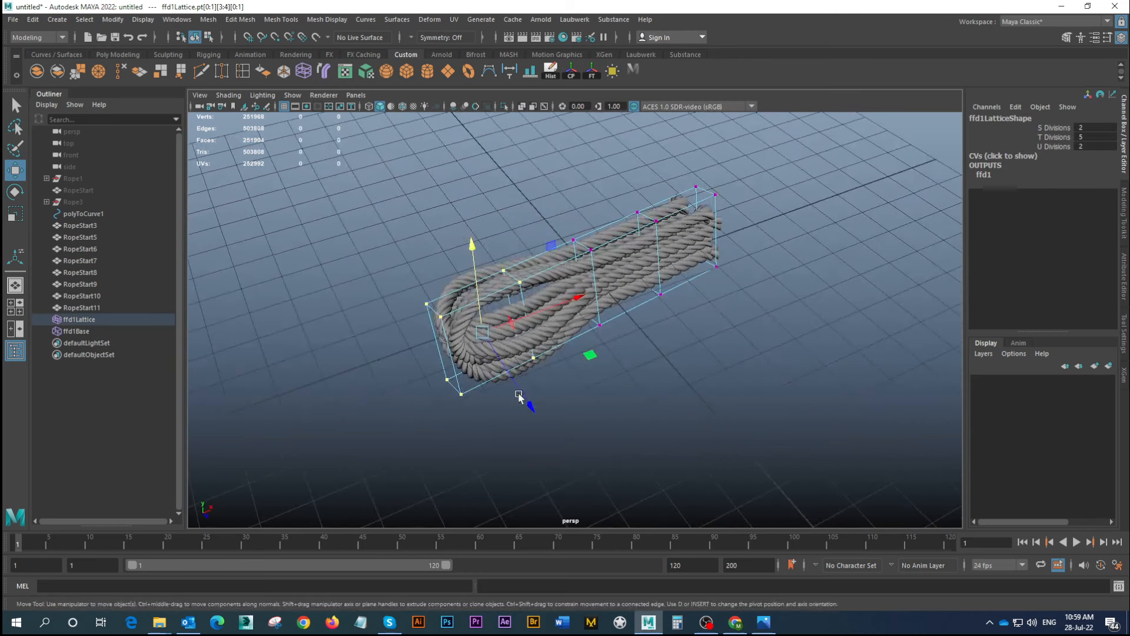
left_click_drag(527, 402, 538, 418)
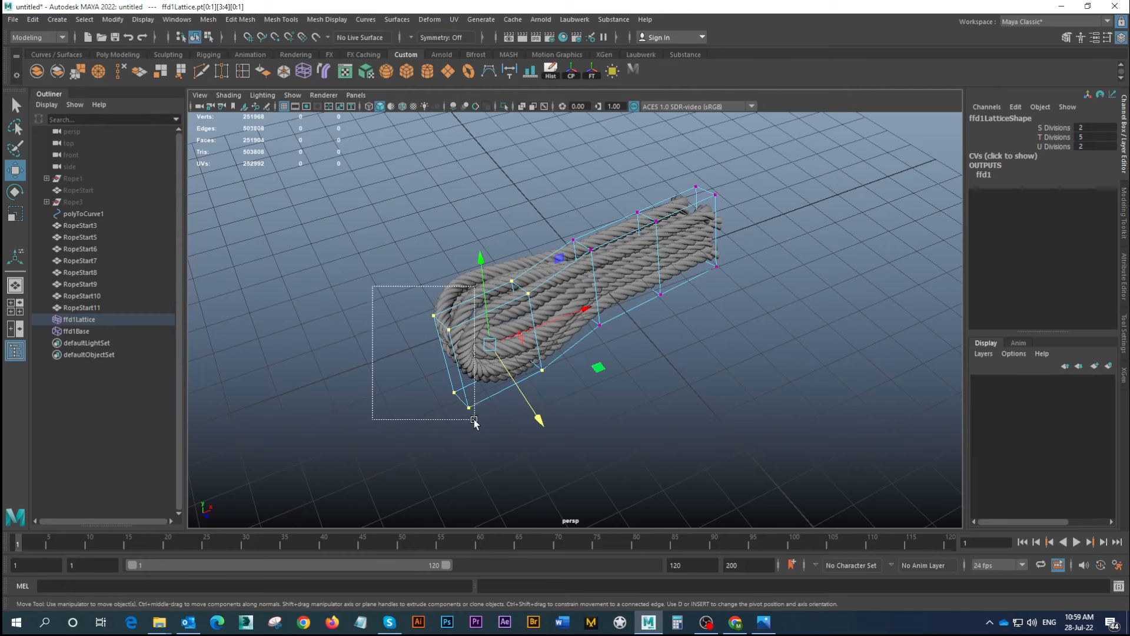
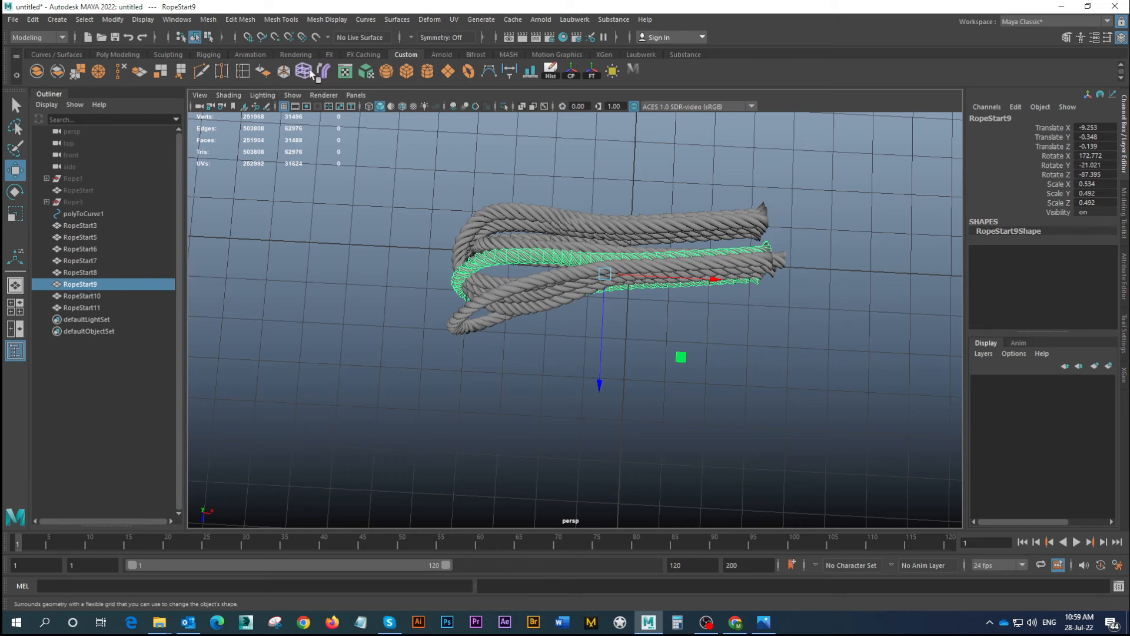
Add a lattice deformer to RopeStart9 and move the lattice points around its loop end slightly outward along the rope
left_click(306, 71)
left_click_drag(538, 299, 458, 230, "alt")
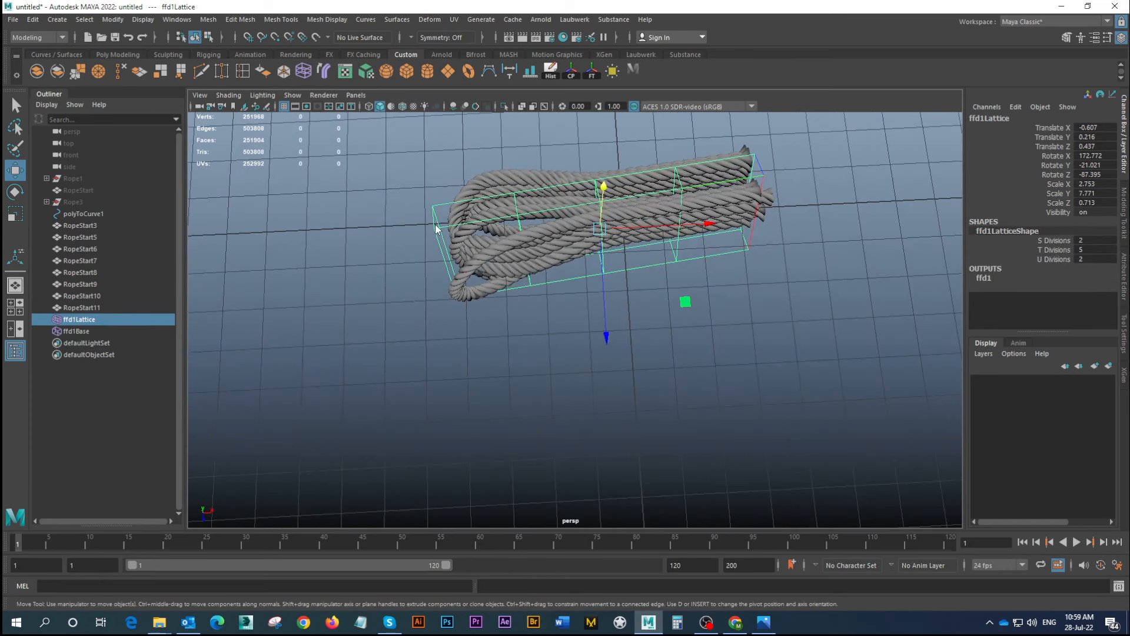
right_click_drag(435, 228, 434, 189)
left_click_drag(371, 152, 539, 328)
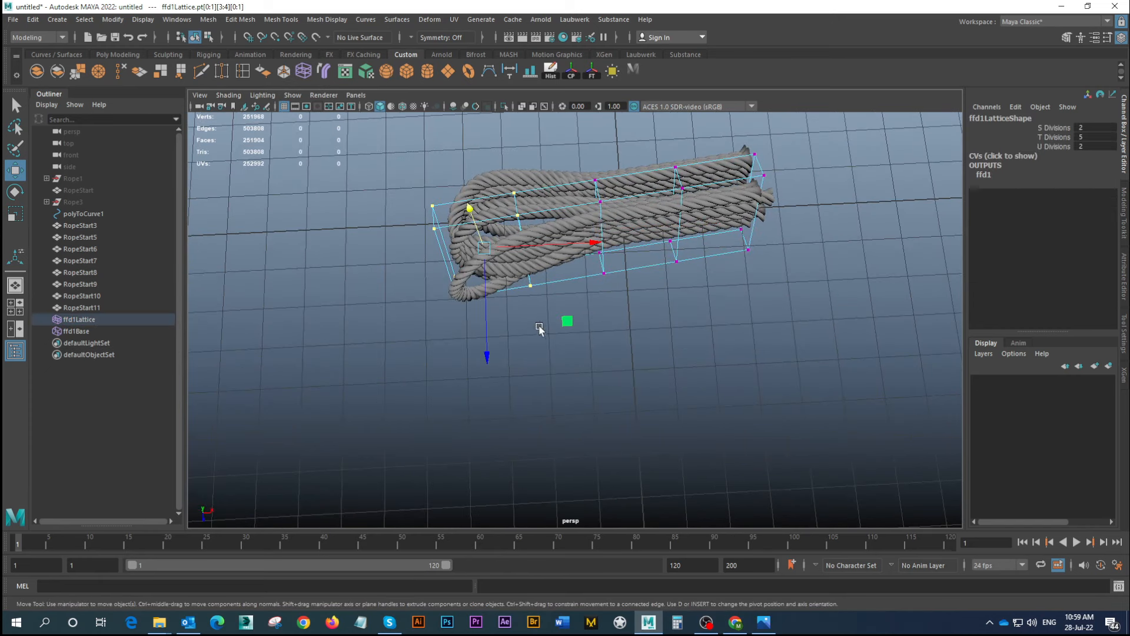
left_click_drag(589, 243, 571, 244)
Rotate the selected loop-end lattice points of RopeStart9, shift them sideways, and raise them to lift the loop
left_click_drag(521, 284, 603, 275, "alt")
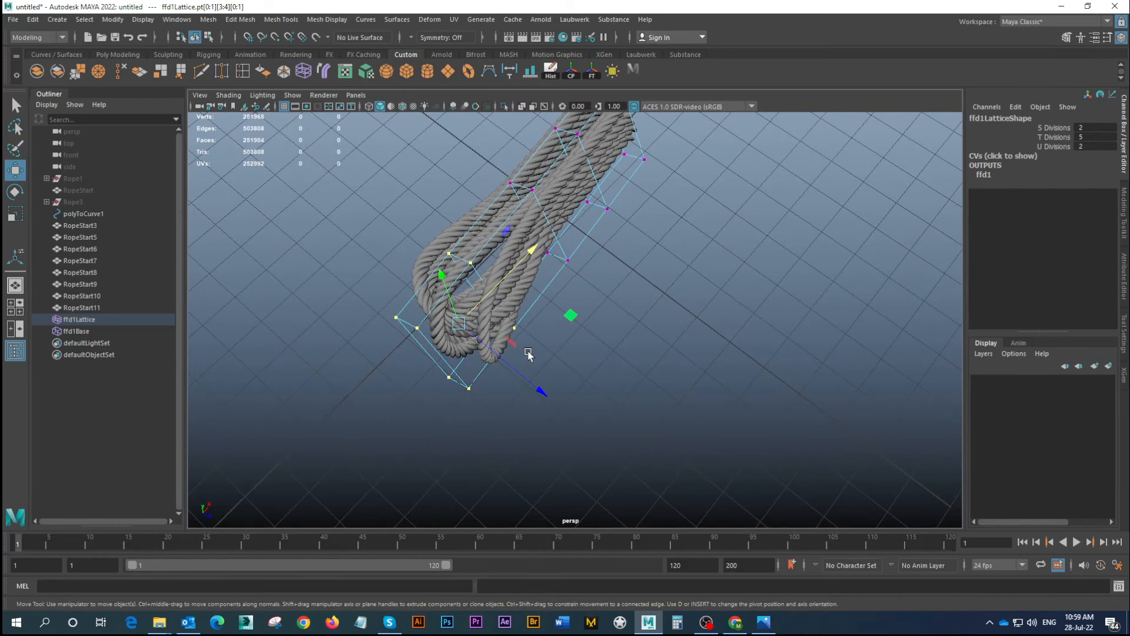
key("e")
left_click_drag(529, 353, 485, 306)
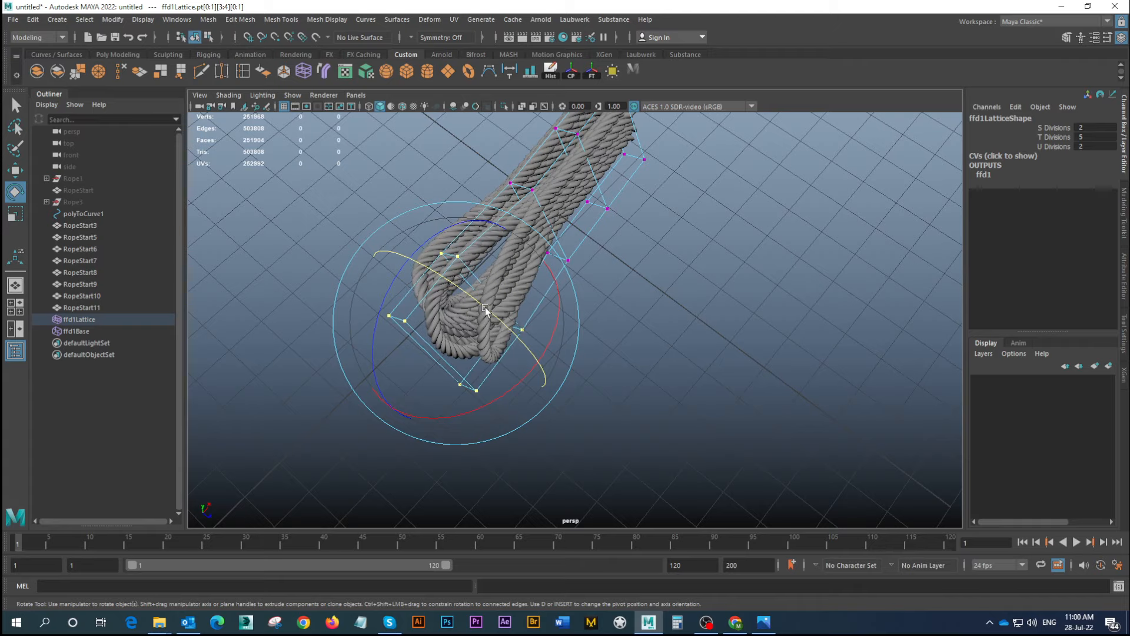
key("w")
left_click_drag(540, 383, 459, 259)
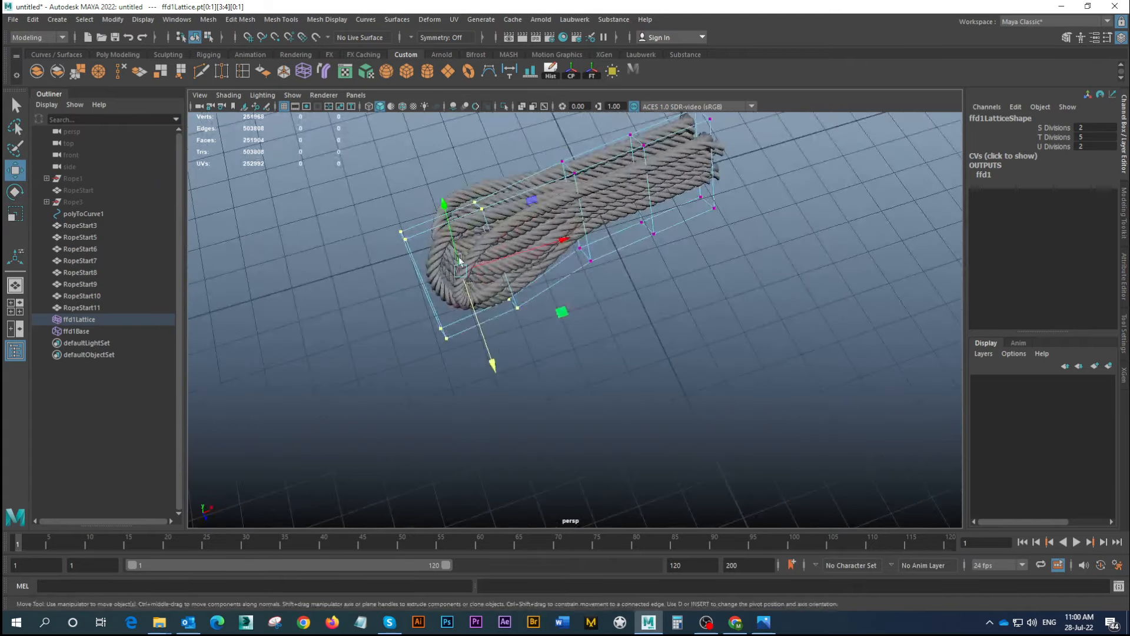
left_click_drag(444, 206, 439, 173)
left_click_drag(506, 272, 474, 279, "alt")
key("e")
key("w")
Delete the construction history of RopeStart9 to bake in its lattice deformation
left_click(432, 256)
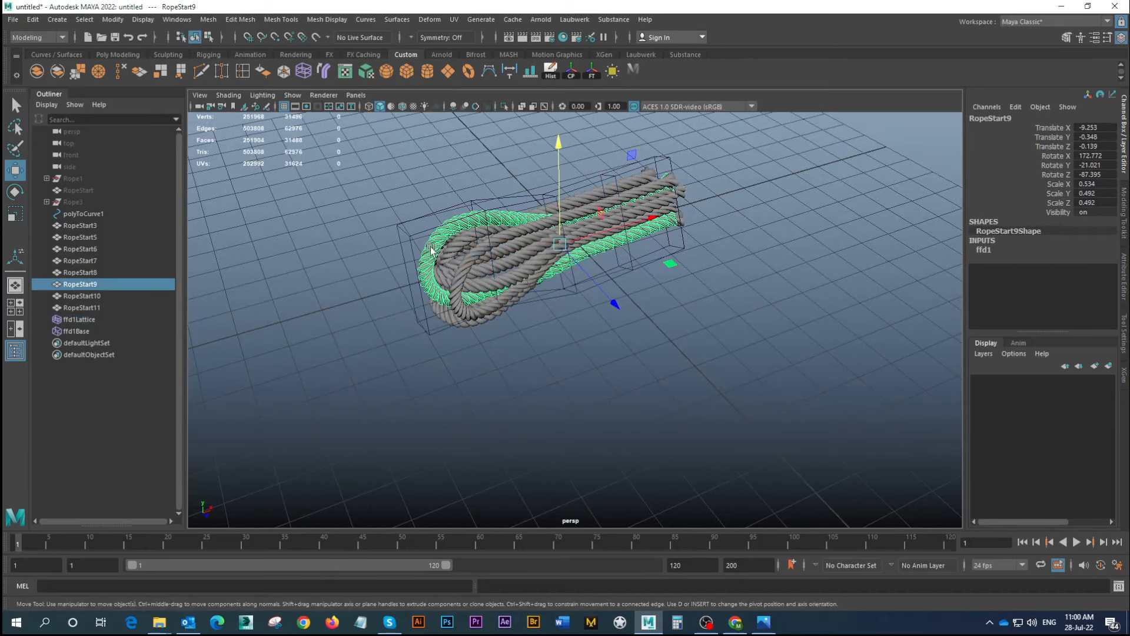
left_click(551, 72)
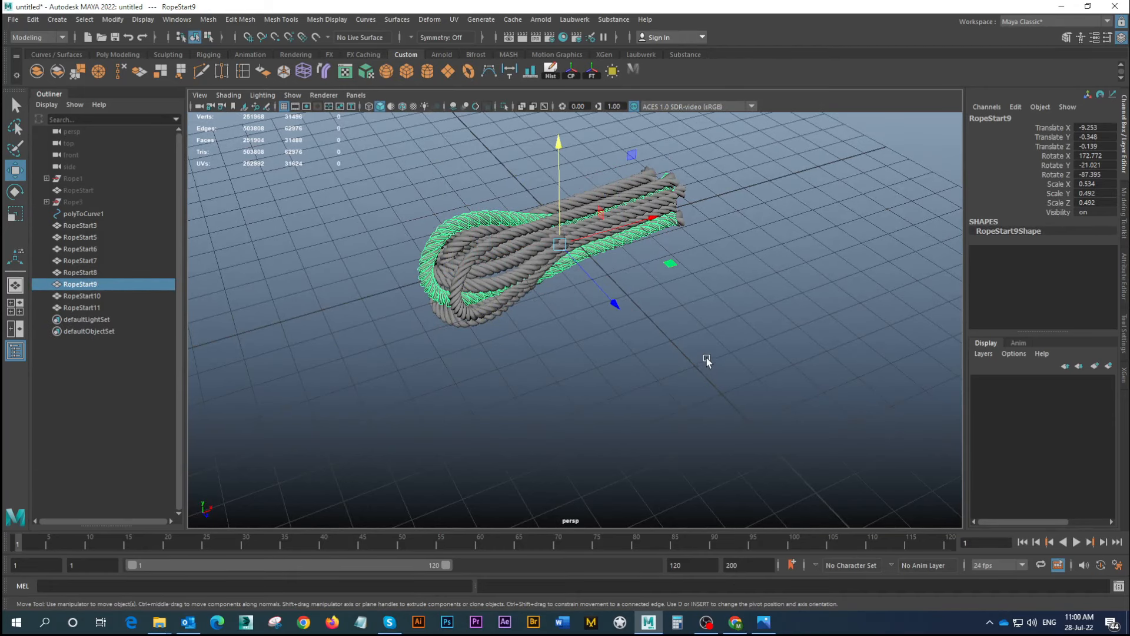
left_click(706, 358)
Group polyToCurve1 and all visible ropes of the bundle, and duplicate the group
left_click_drag(706, 358, 583, 359, "alt")
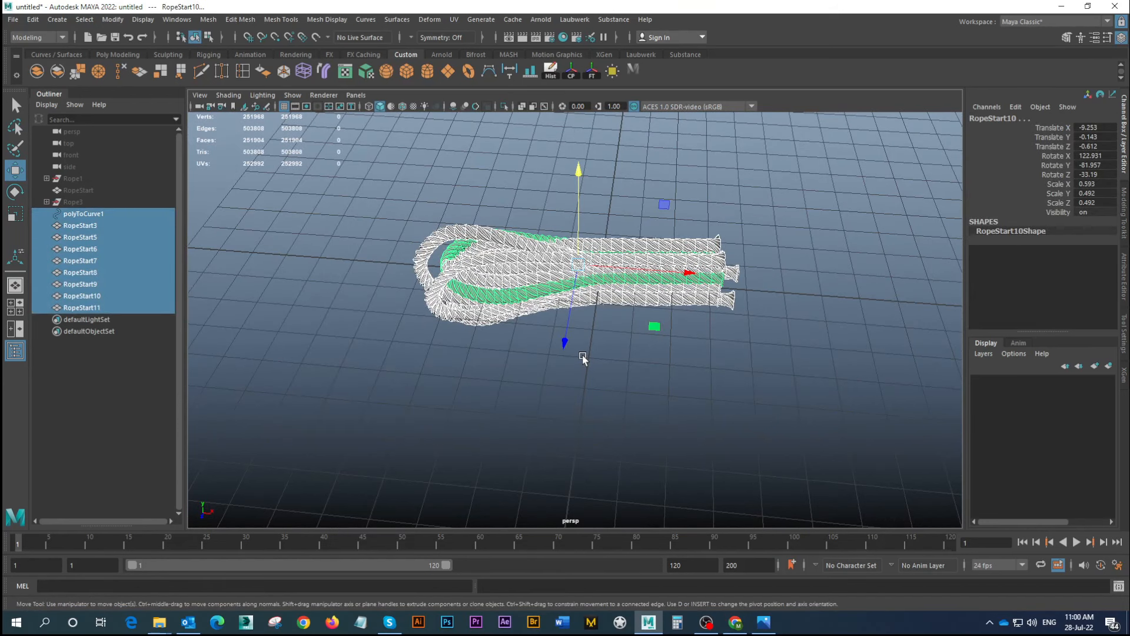
key("ctrl+g")
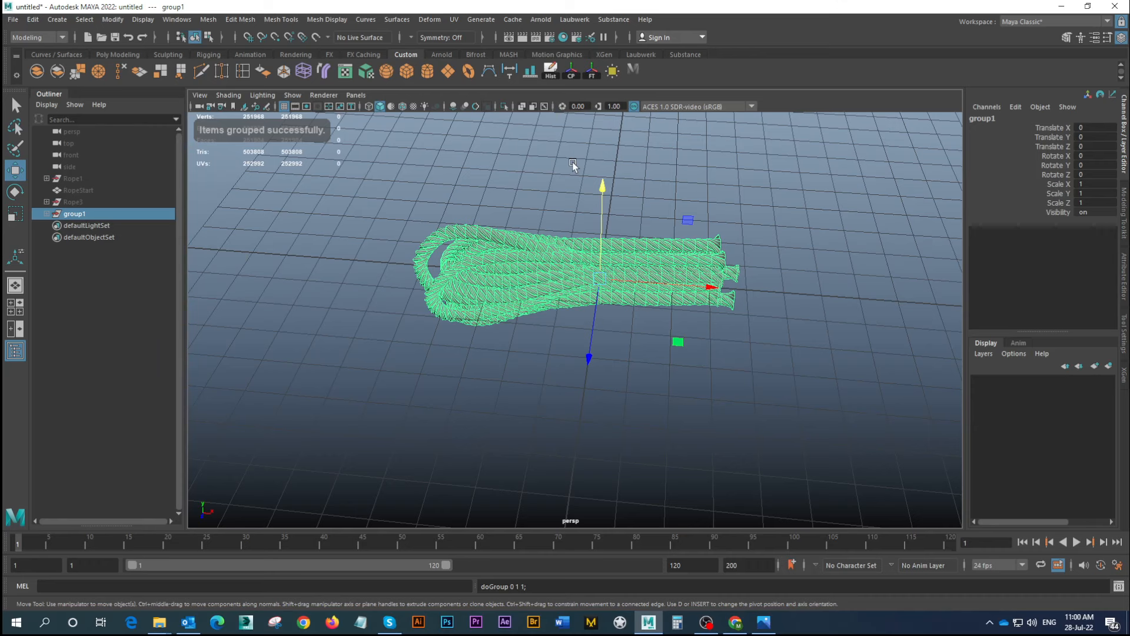
key("ctrl+d")
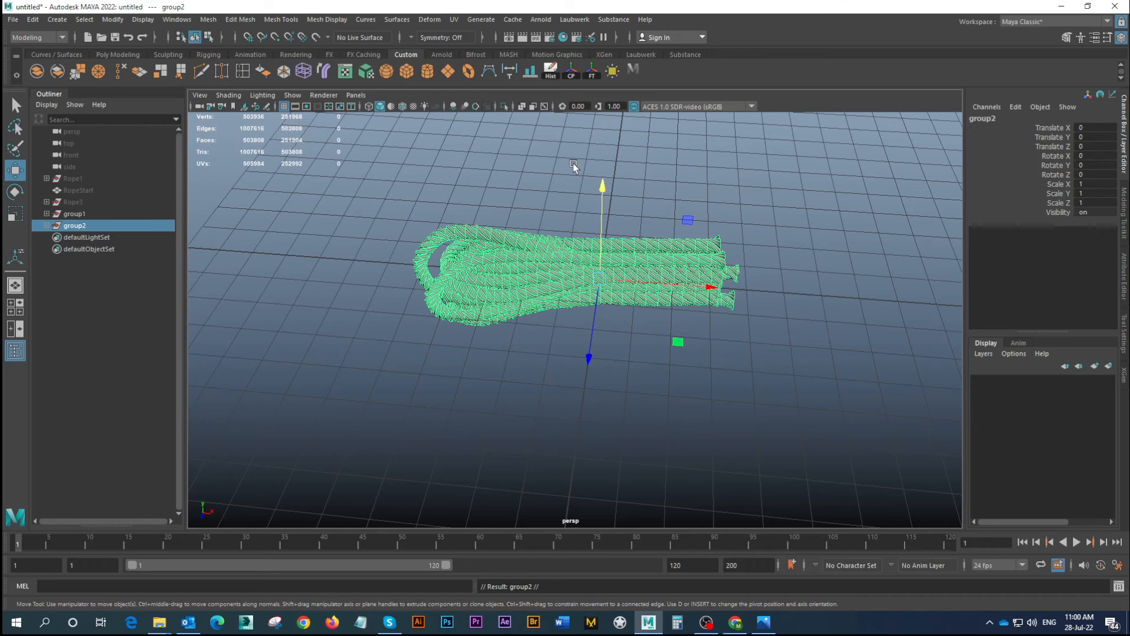
Rotate the duplicated group2 to a Rotate Y of about 190.795 so its loops face the opposite way
key("e")
left_click_drag(596, 352, 871, 282, "alt")
left_click_drag(718, 294, 636, 324, "alt")
key("w")
middle_click_drag(636, 323, 535, 320, "alt")
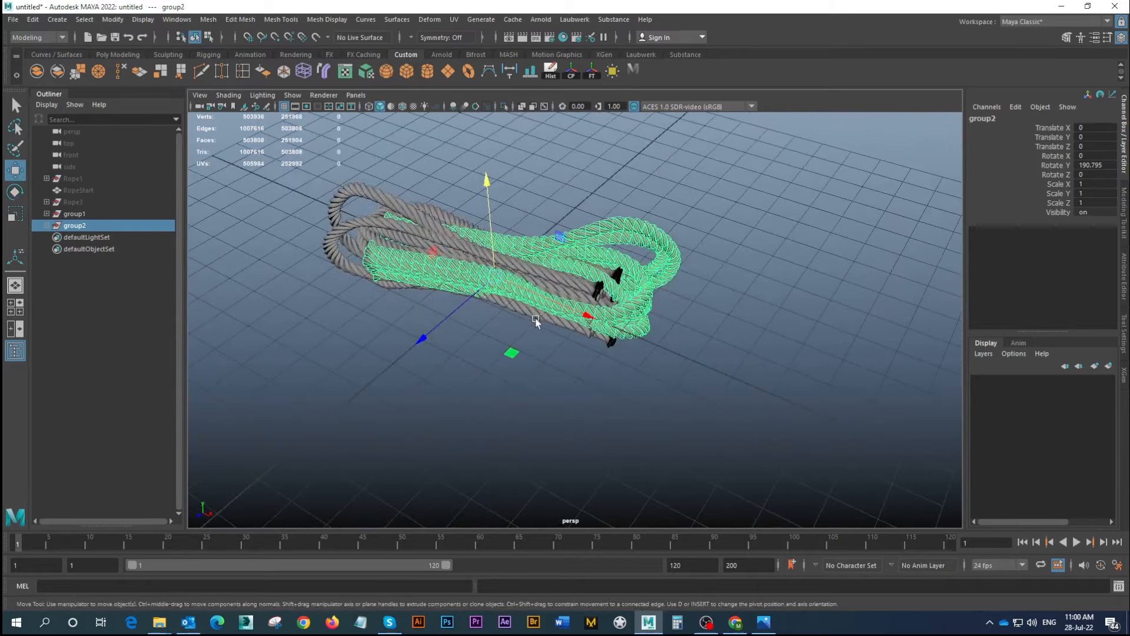
Move group2 to about 3.714, -0.06 and -0.791, with Rotate Y at about 183.169, joining its rope ends to group1
left_click_drag(535, 320, 742, 321, "alt")
left_click_drag(625, 341, 675, 355, "alt")
left_click_drag(637, 403, 595, 423)
key("e")
left_click_drag(624, 407, 609, 404)
key("w")
left_click_drag(609, 403, 641, 295, "alt")
left_click_drag(635, 177, 634, 183)
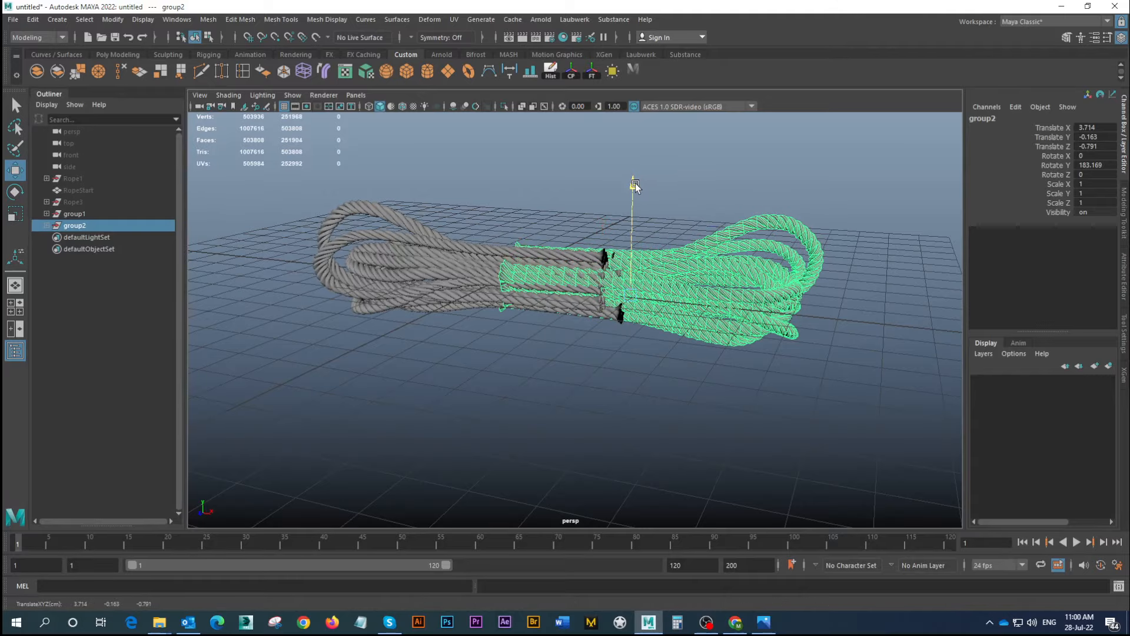
left_click(724, 174)
left_click_drag(723, 174, 579, 277, "alt")
left_click(74, 225)
left_click_drag(537, 318, 575, 326, "alt")
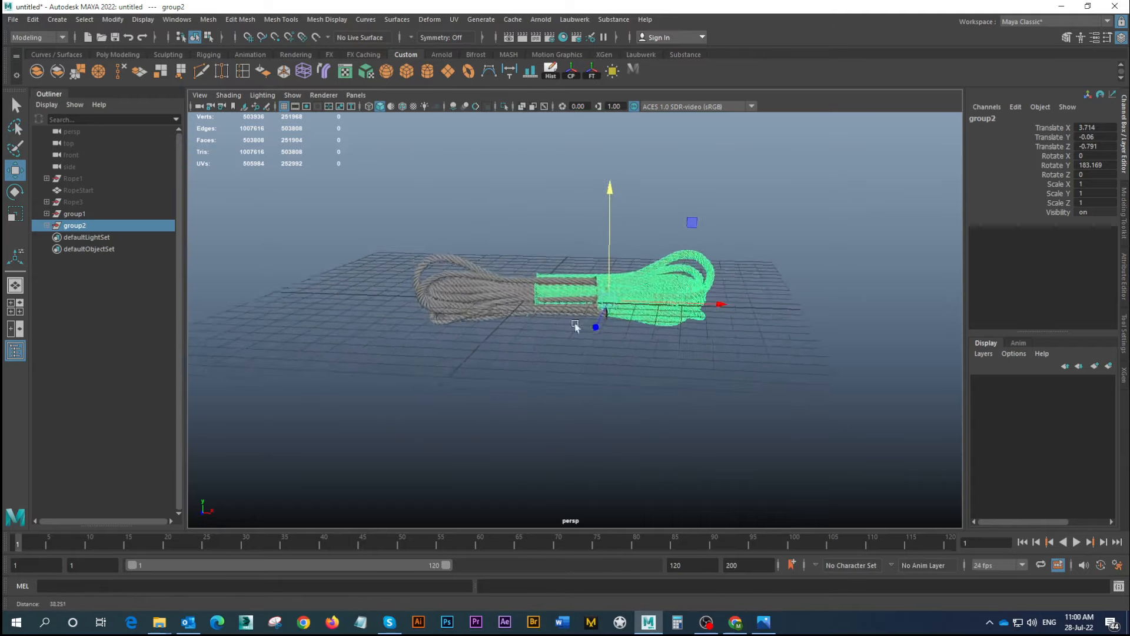
Rotate group2 to a Rotate X of about -58.642 and raise it to a Translate Y of about 0.214
right_click_drag(575, 326, 660, 373, "alt")
left_click(657, 375)
mouse_move(563, 329)
left_mouse_down("alt")
mouse_move(542, 320)
mouse_move(552, 344)
left_mouse_up("alt")
left_click(676, 257)
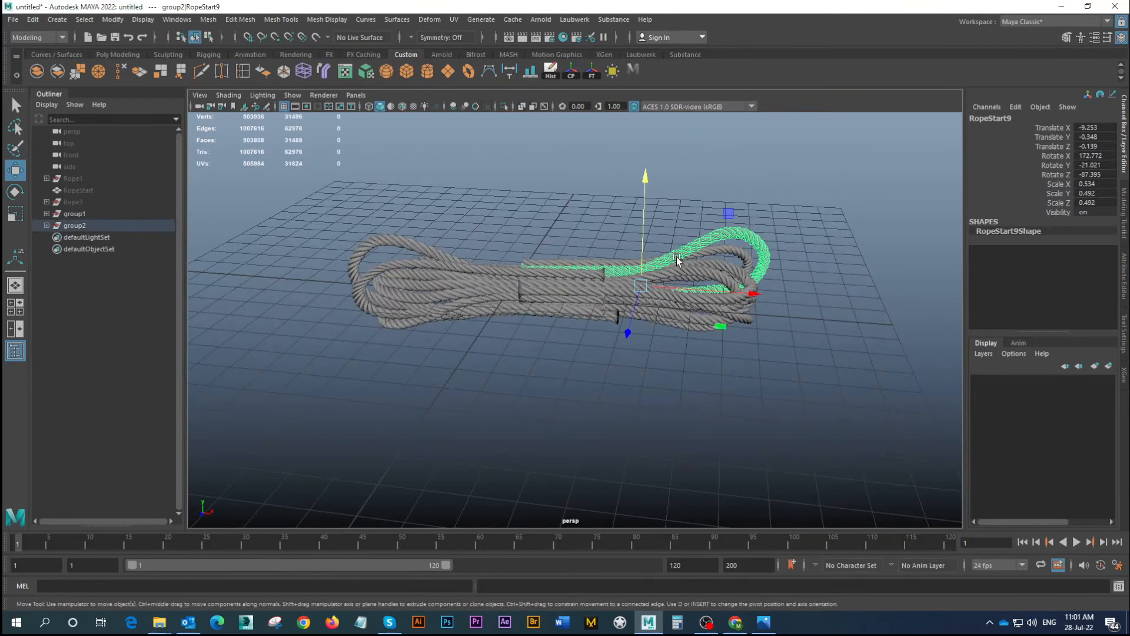
key("Up")
key("e")
left_click_drag(614, 285, 603, 325)
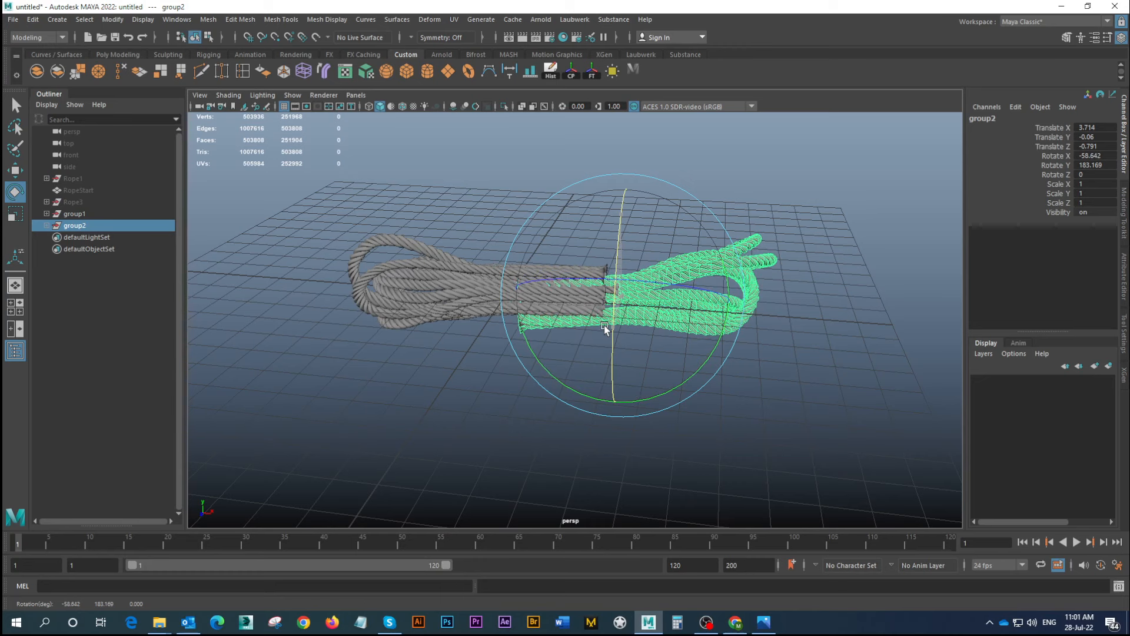
key("w")
left_click_drag(625, 187, 628, 177)
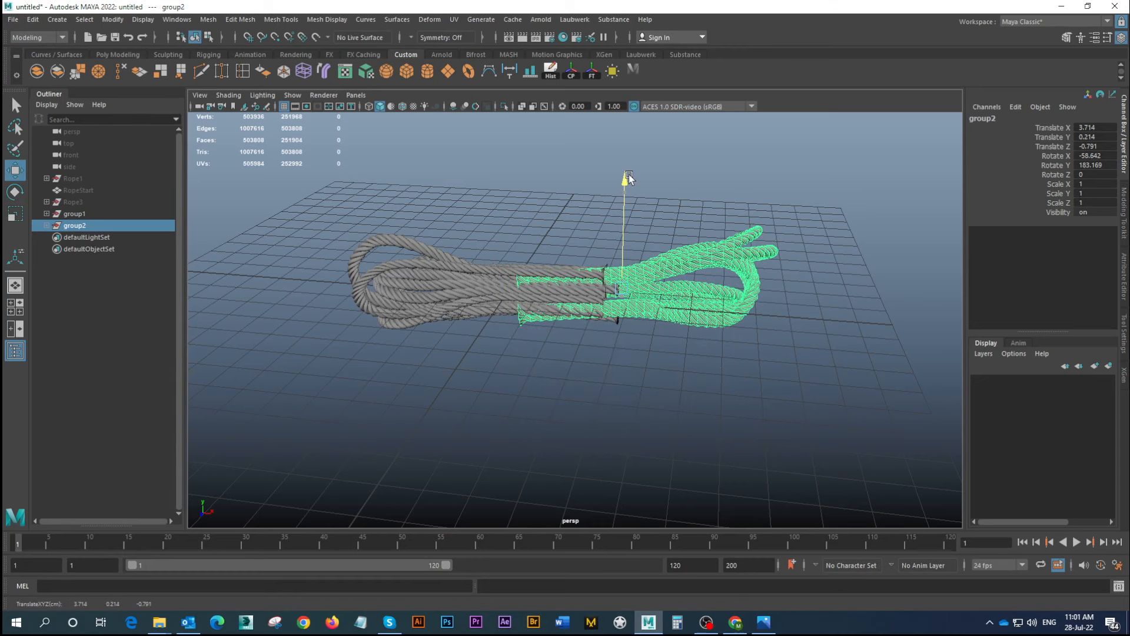
key("e")
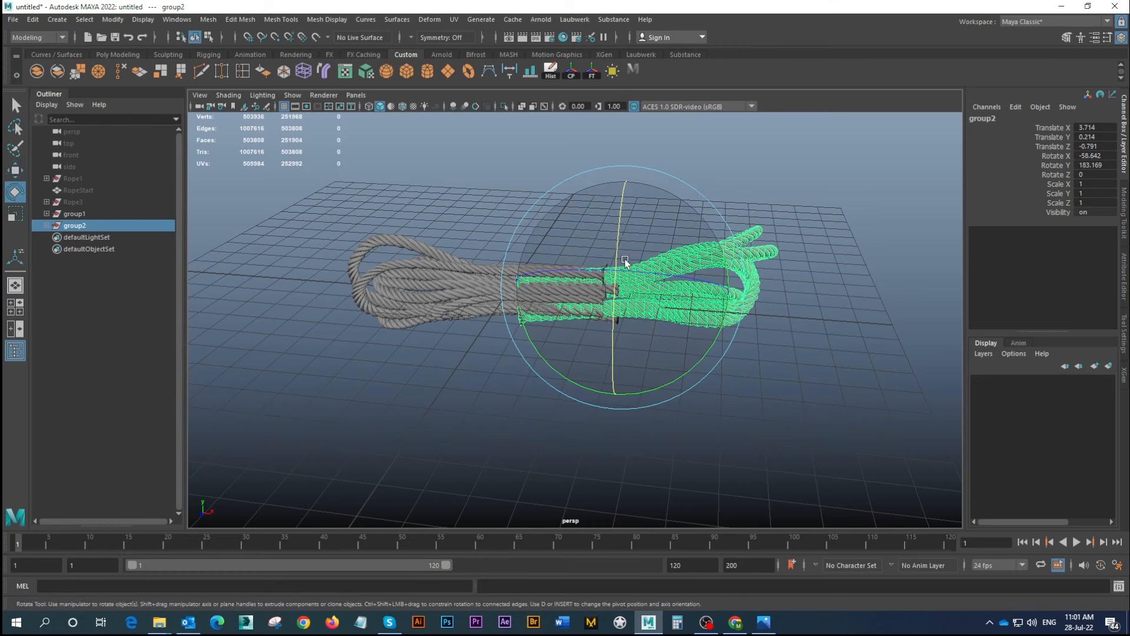
left_click_drag(622, 259, 641, 234)
left_click(762, 404)
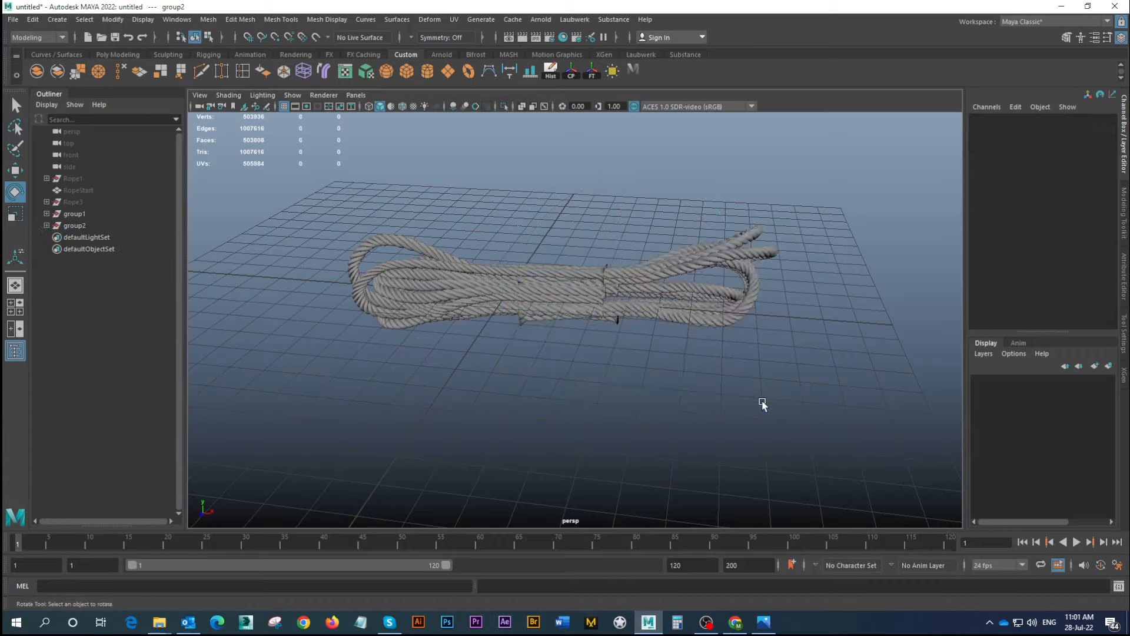
Group all the ropes from both halves of the bundle into one new group
left_click_drag(763, 404, 791, 380, "alt")
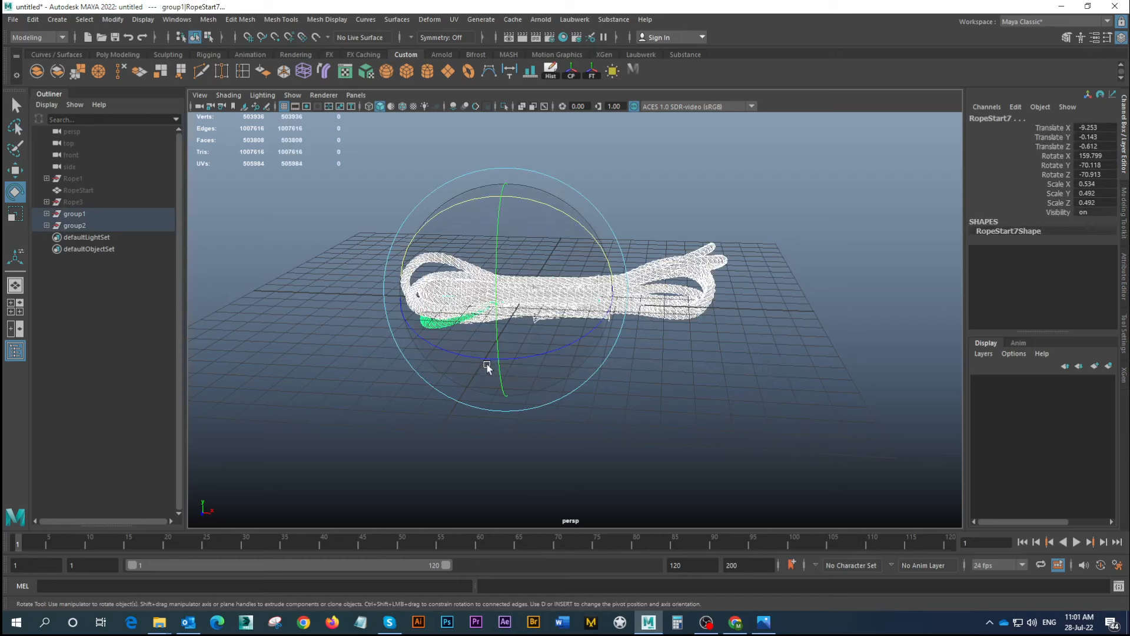
key("ctrl+g")
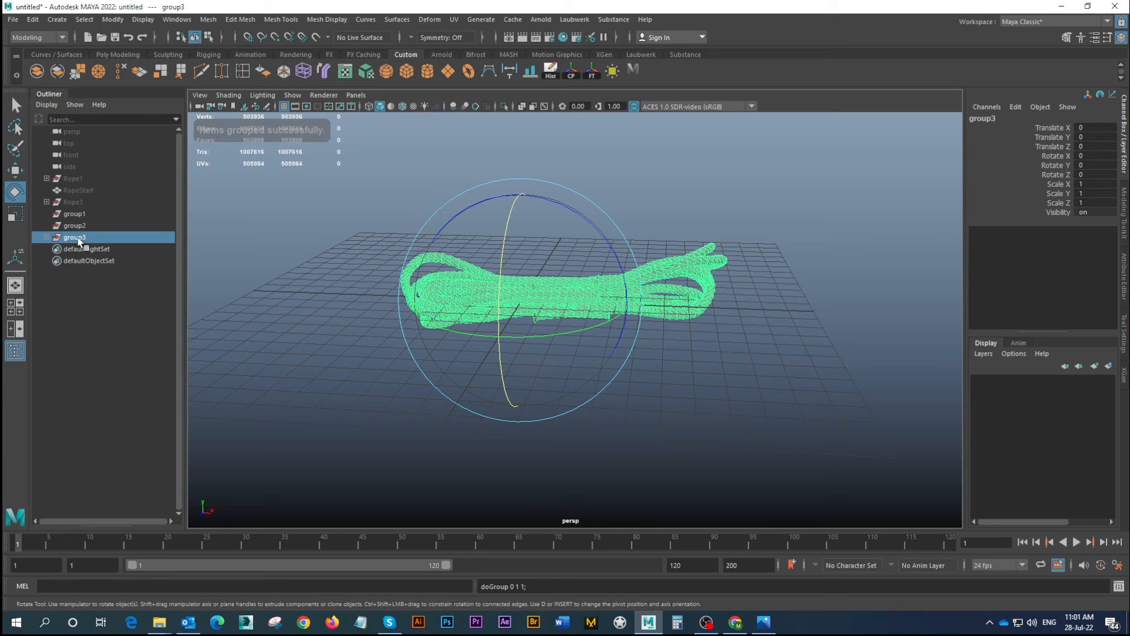
left_click_drag(565, 381, 629, 364, "alt")
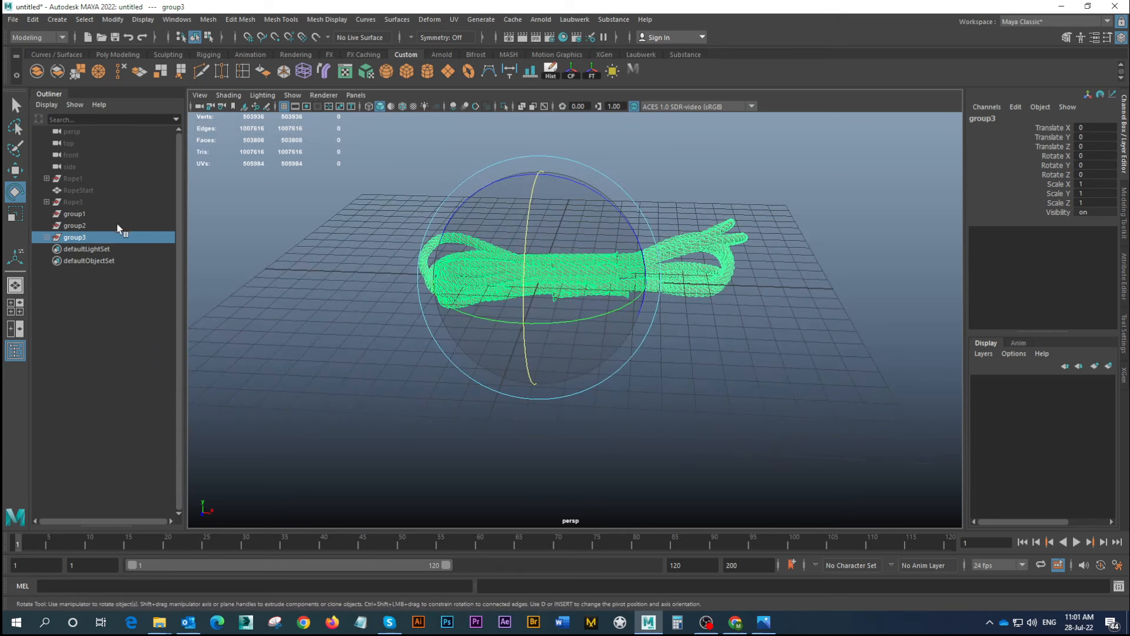
Delete the construction history of group3 and remove the empty group1 and group2
left_click(550, 72)
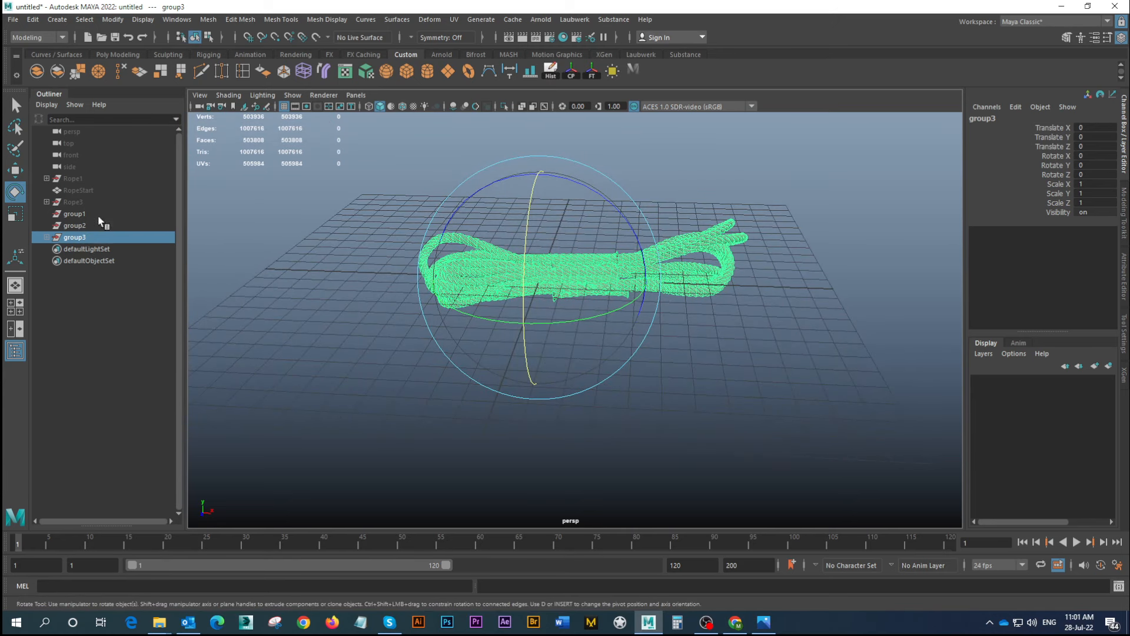
left_click(74, 213)
left_click(75, 226, "shift")
key("Delete")
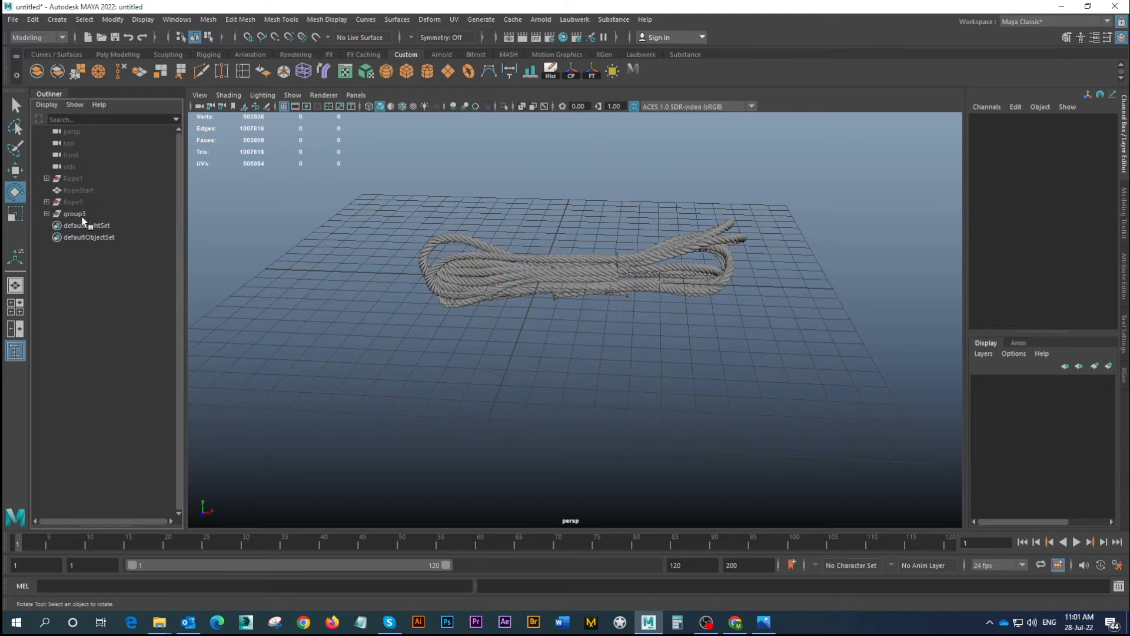
left_click_drag(586, 399, 588, 324, "alt")
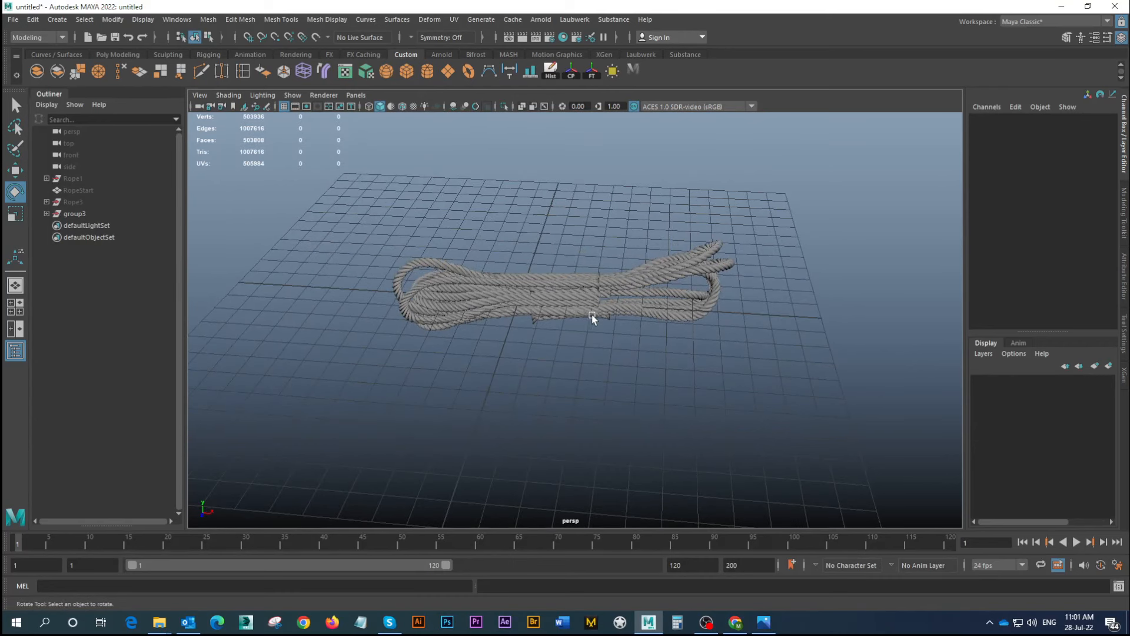
left_click_drag(592, 314, 591, 301, "alt")
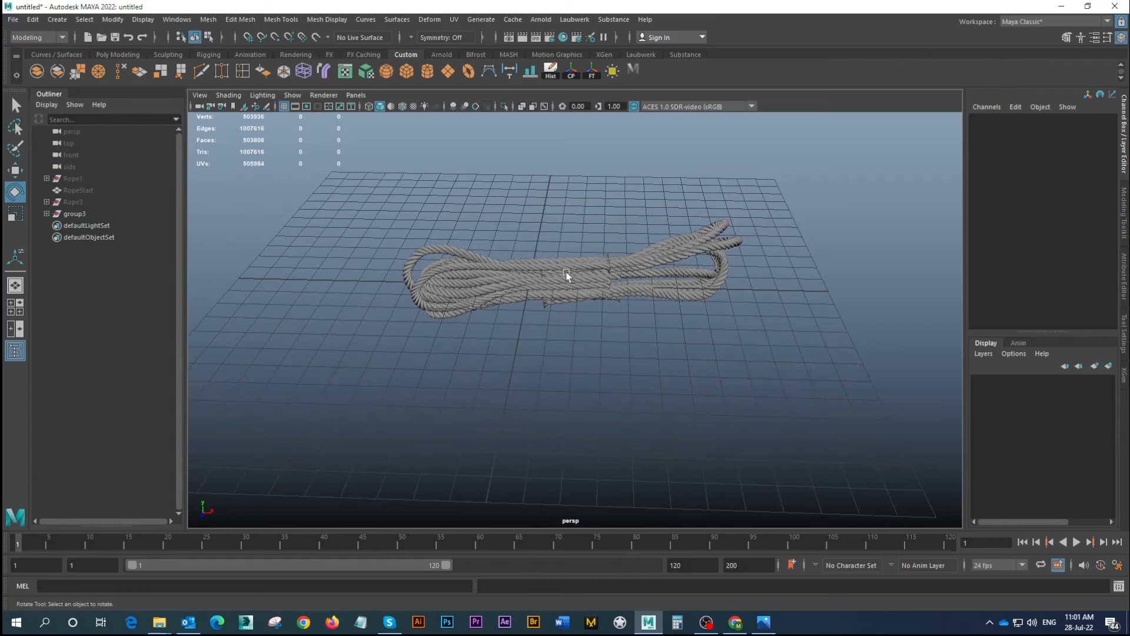
Raise the ropes in the half of the bundle with the splayed loops slightly, to a Translate Y of about -2.842
left_click(678, 252)
key("Up")
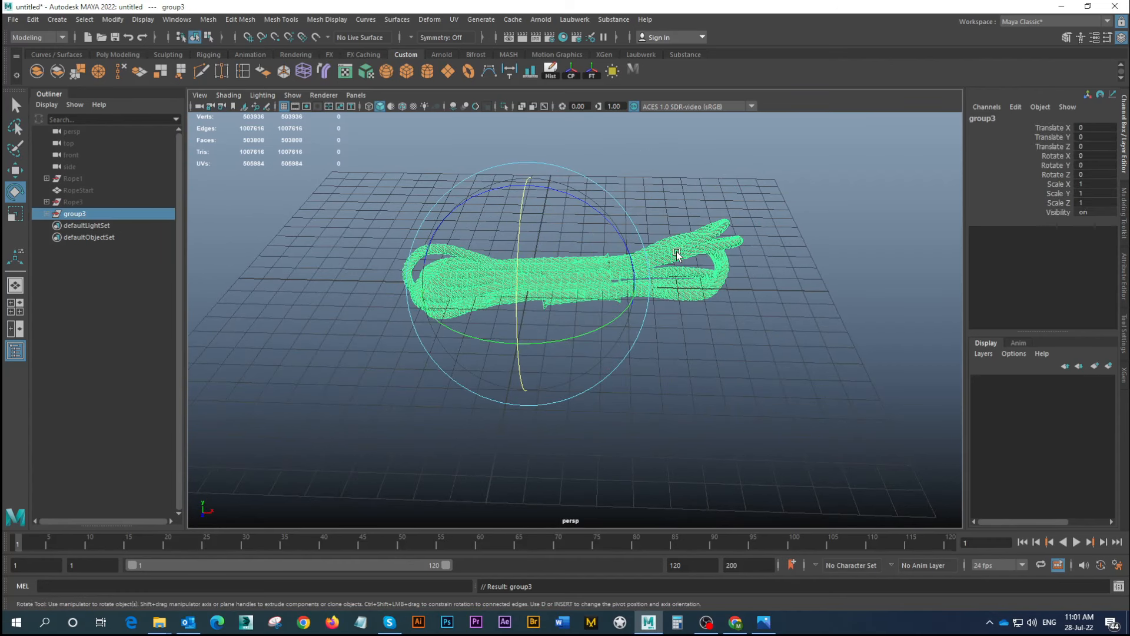
left_click(668, 375)
left_click_drag(396, 290, 689, 299, "alt")
left_click_drag(765, 232, 676, 329)
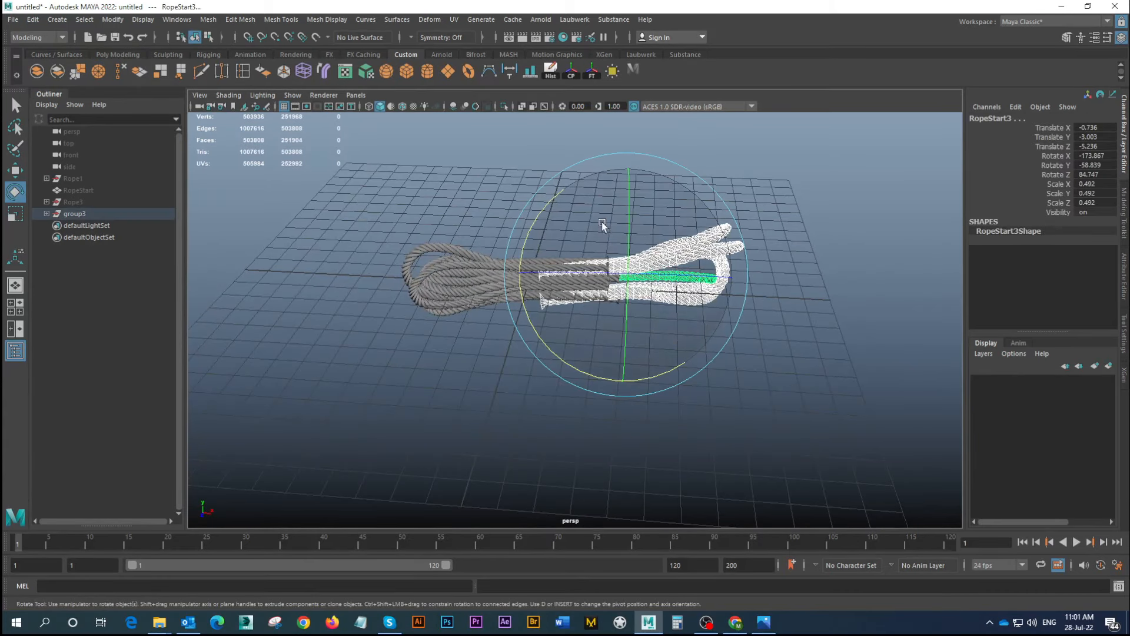
key("w")
left_click_drag(628, 171, 629, 167)
left_click_drag(626, 283, 472, 259, "alt")
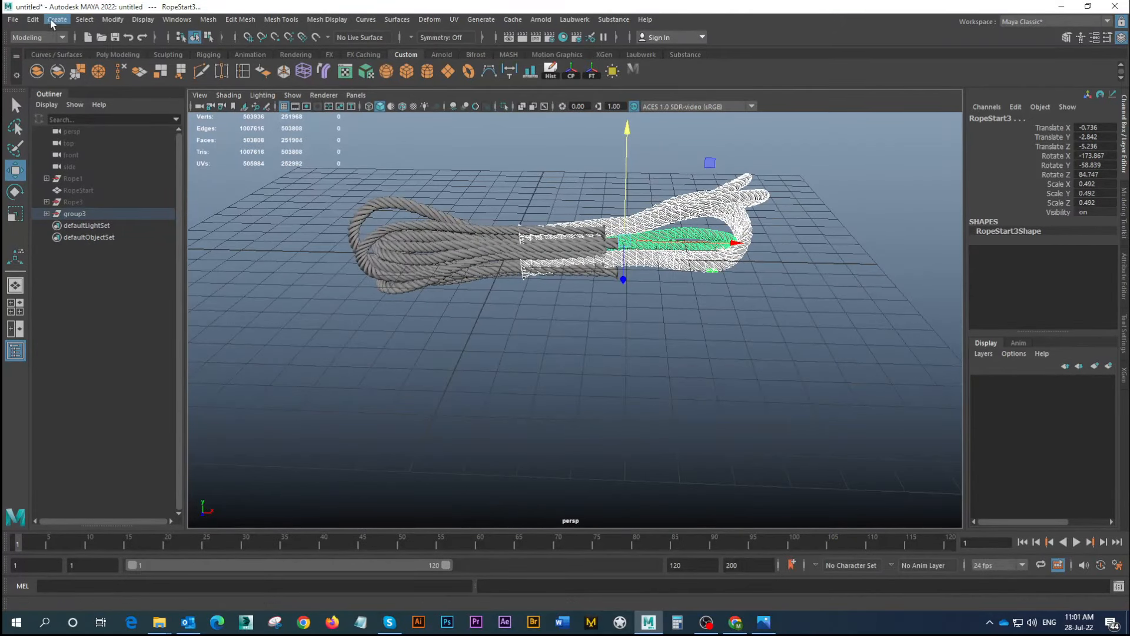
Create a polygon helix and shift it along the rope bundle to a Translate X of about 1.637
left_click(57, 21)
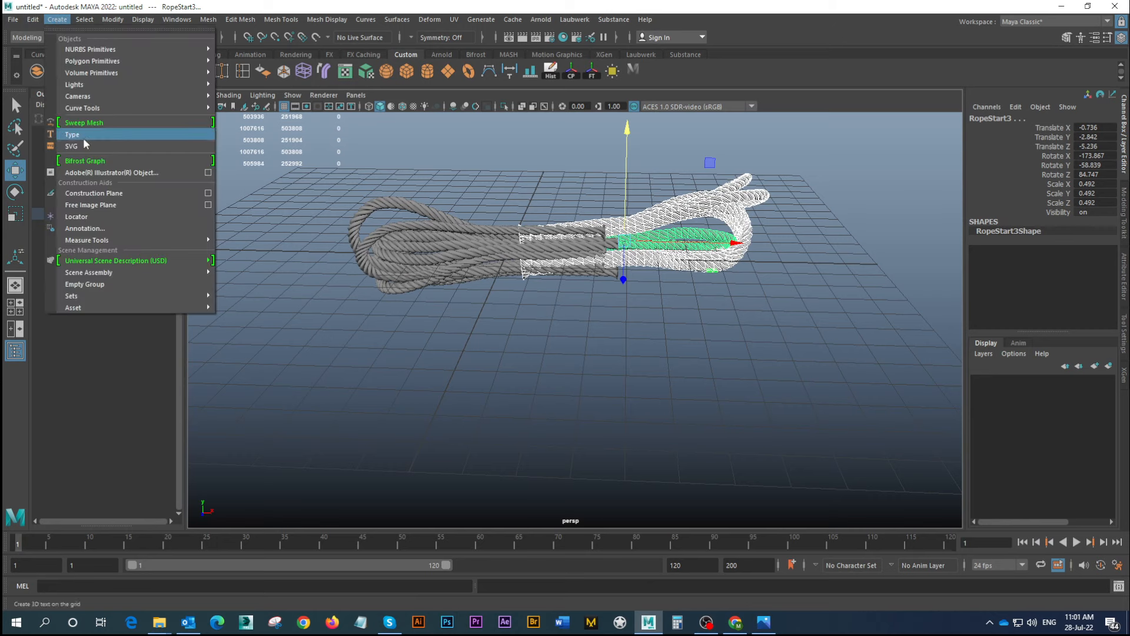
mouse_move(99, 61)
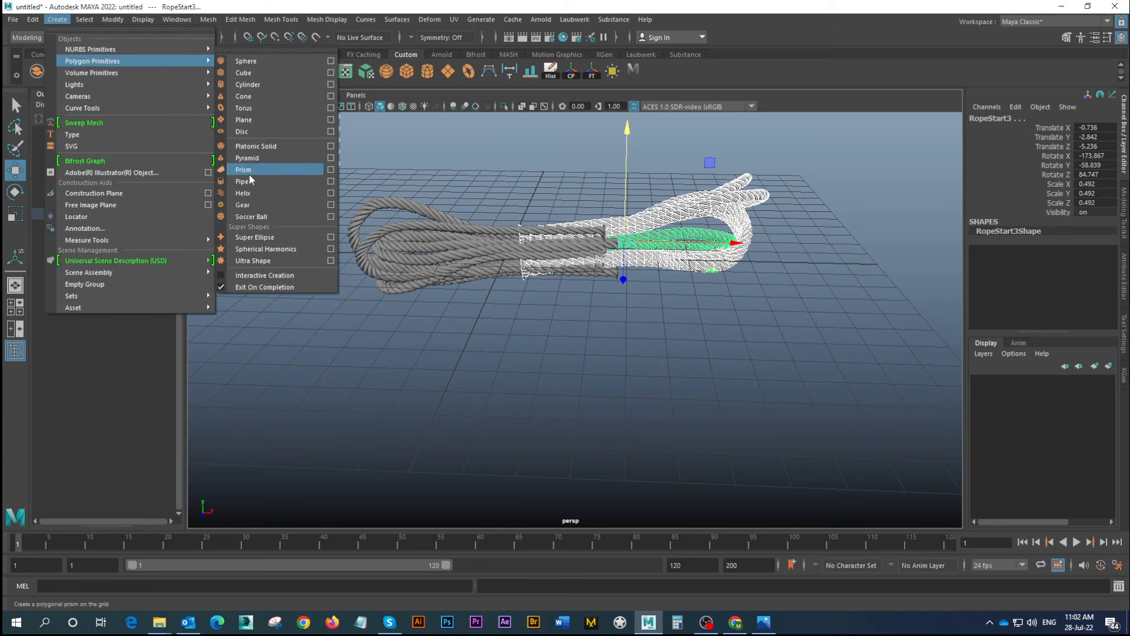
left_click(252, 194)
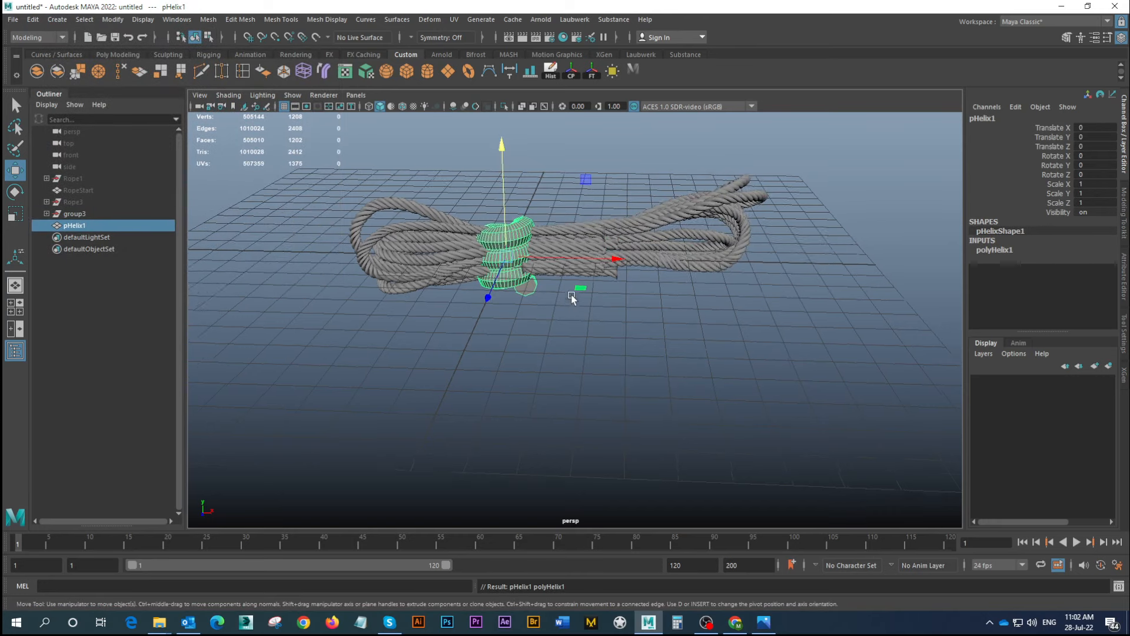
left_click_drag(447, 277, 671, 271, "alt")
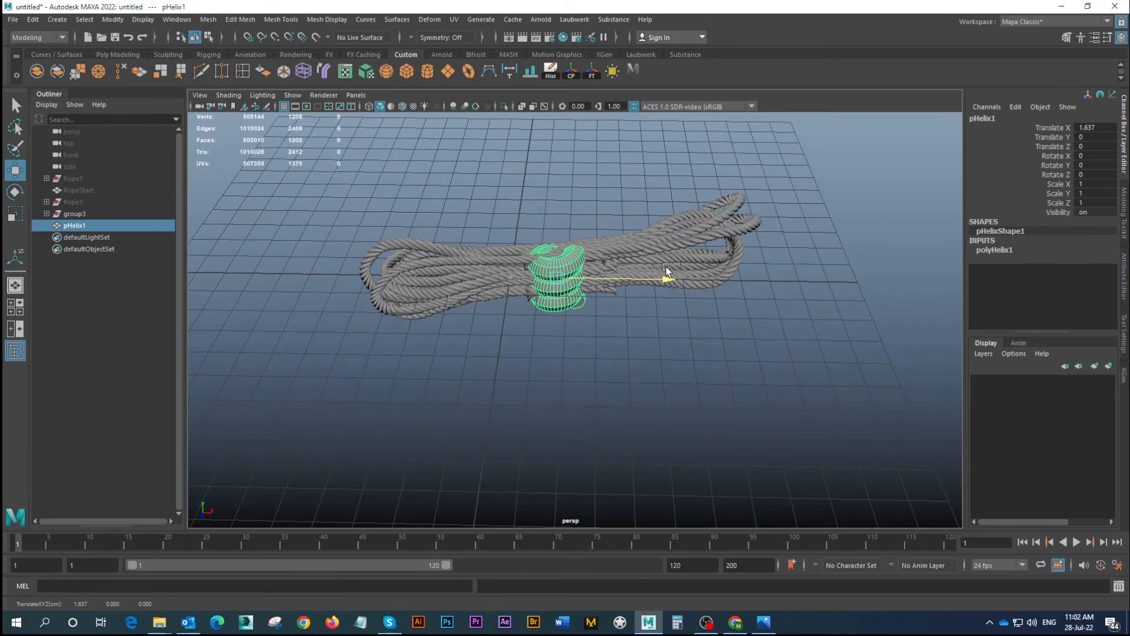
left_click_drag(583, 317, 592, 289, "alt")
Set the helix's Rotate Z to 90 and center it around the ropes at about Translate Y 0.357 and Translate Z -0.17
key("e")
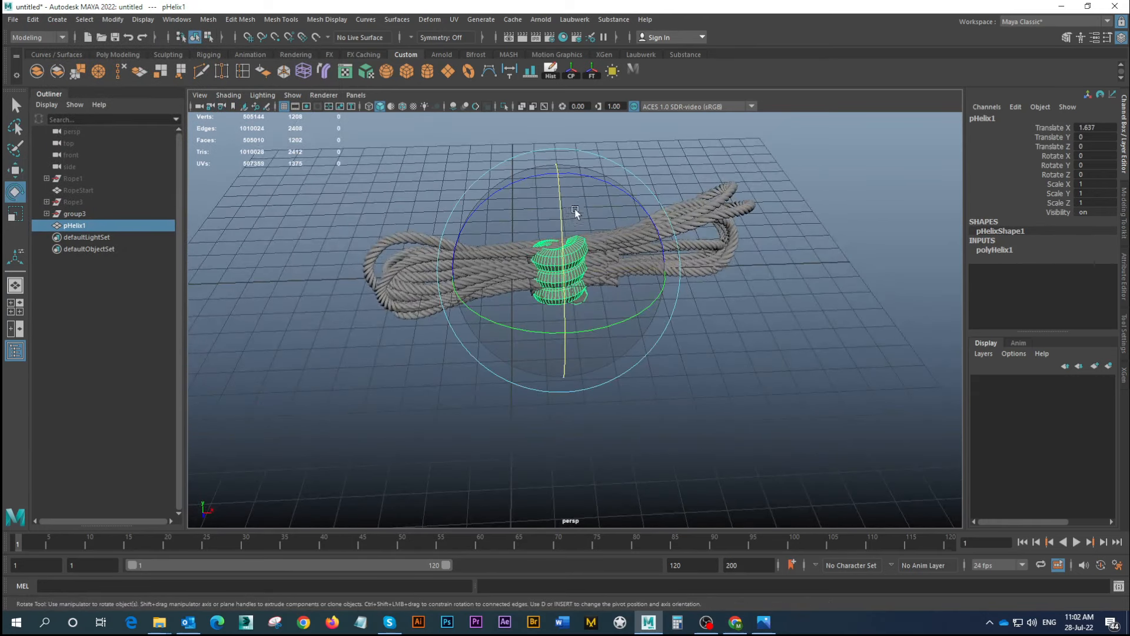
left_click_drag(592, 174, 709, 335)
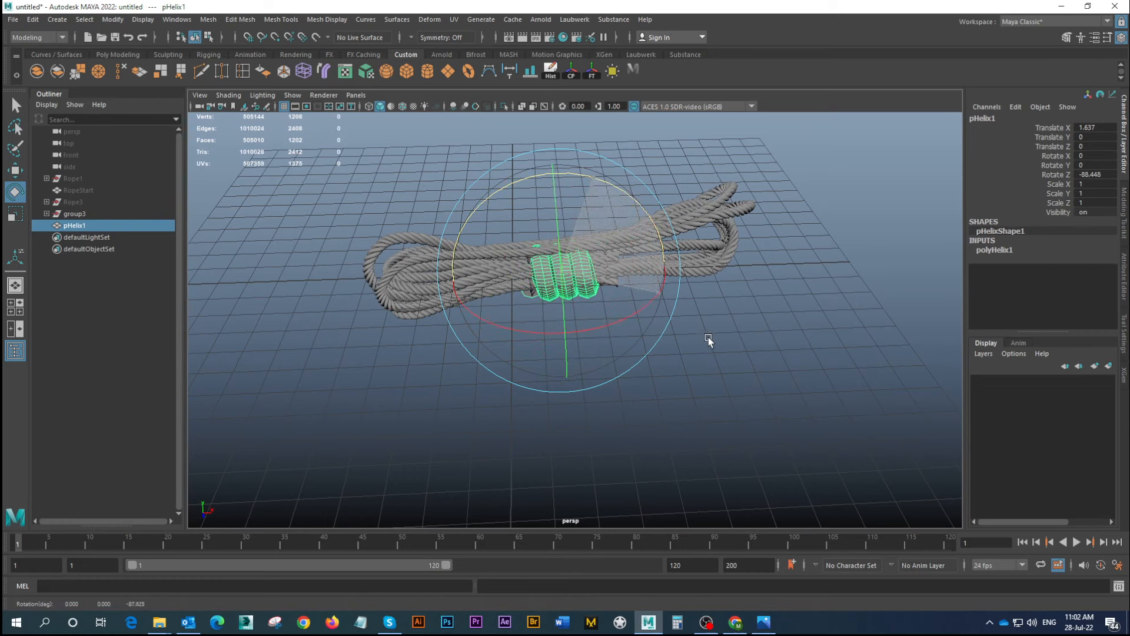
left_click(1100, 174)
type("9")
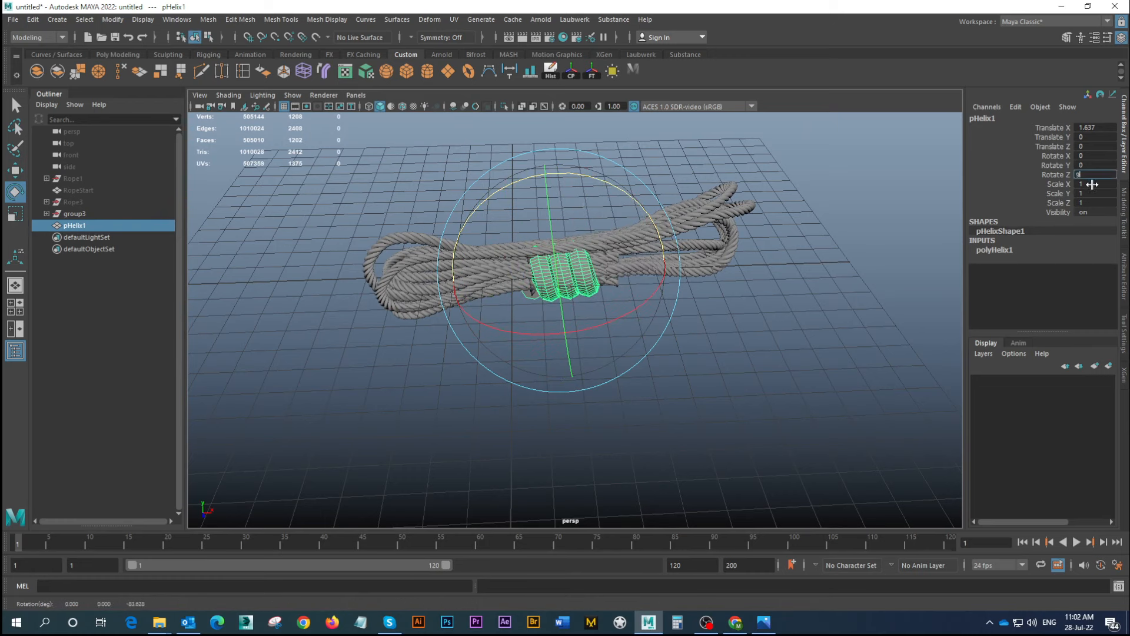
type("0")
key("Return")
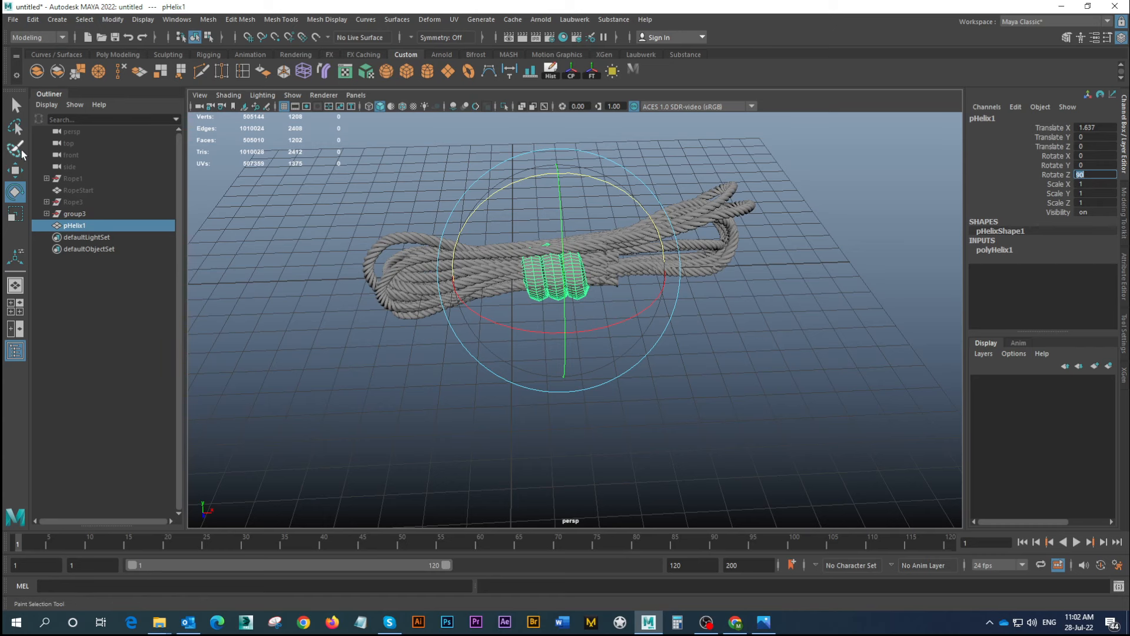
left_click(15, 170)
left_click_drag(556, 170, 569, 265)
Set the helix to 6 coils, height 4 and width 3, and move it to a Translate X of about 1.946
left_click(1000, 249)
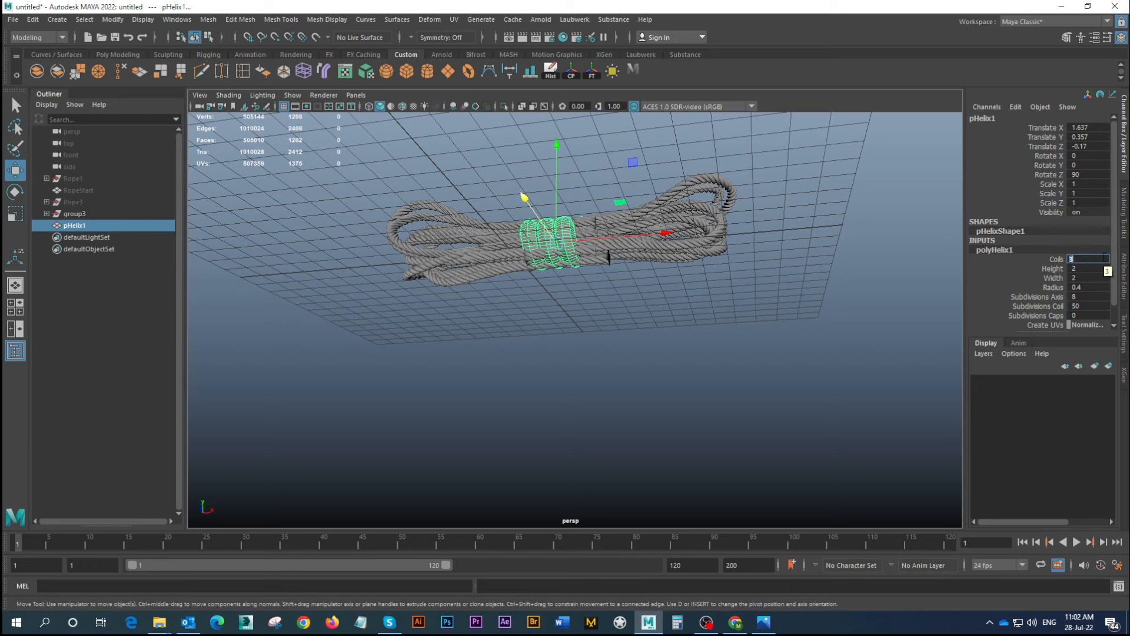
type("6")
key("Return")
left_click(1092, 269)
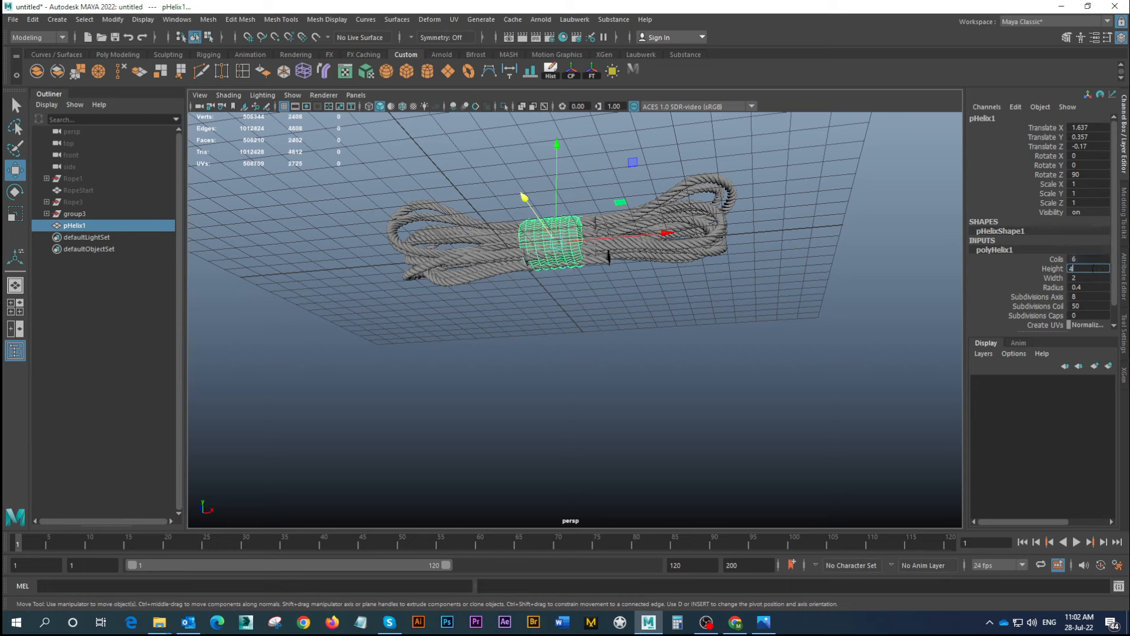
key("Return")
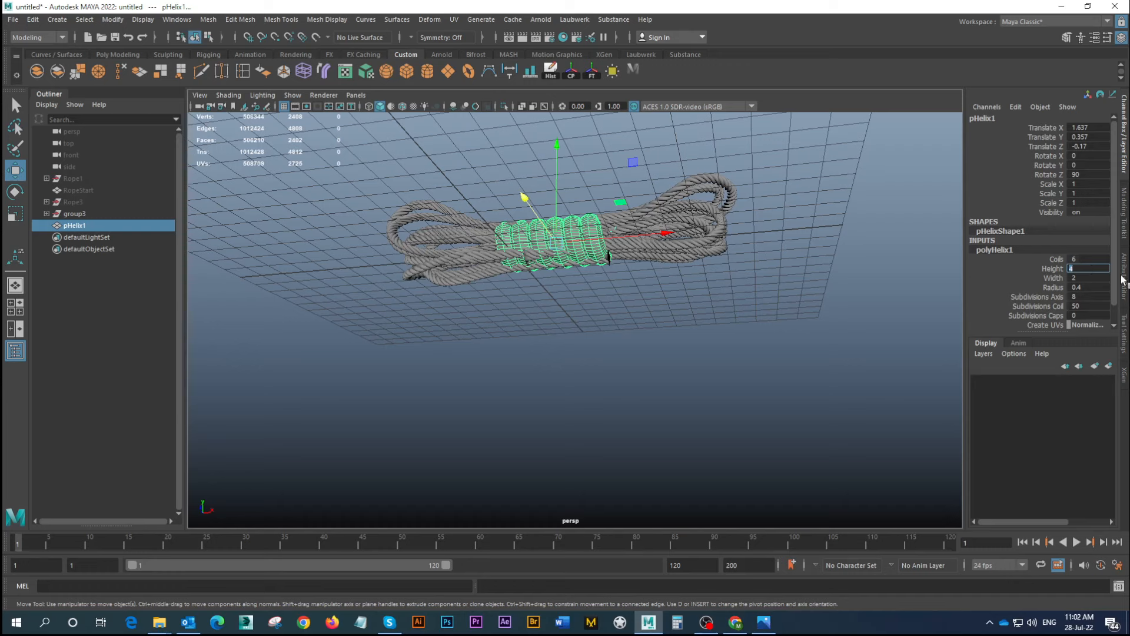
left_click(1088, 278)
type("3")
key("Return")
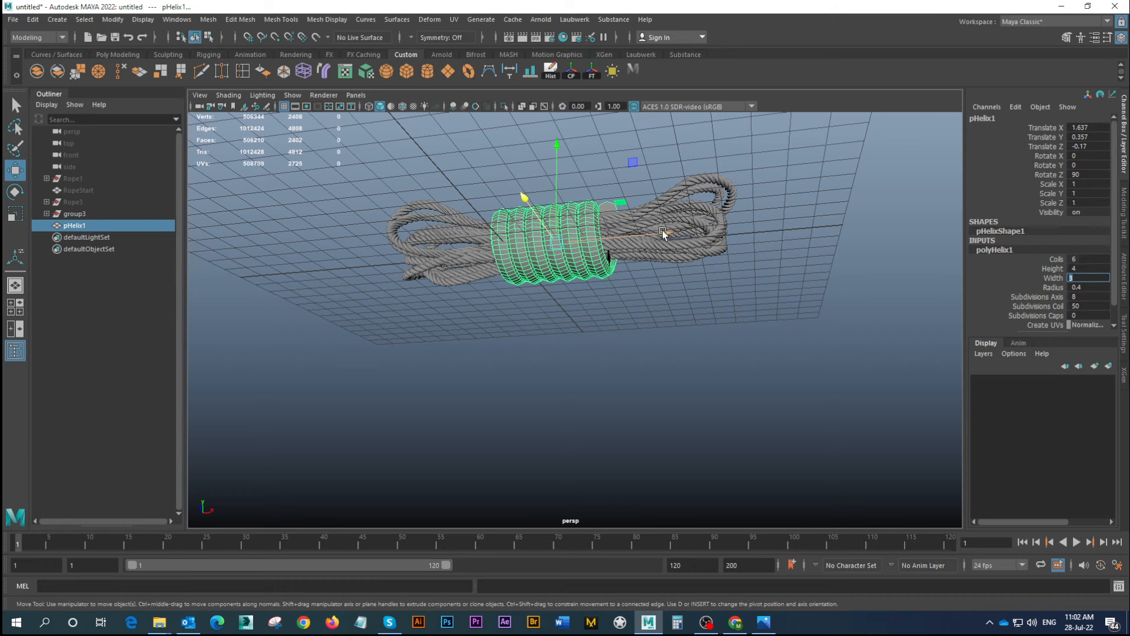
left_click_drag(667, 233, 673, 232)
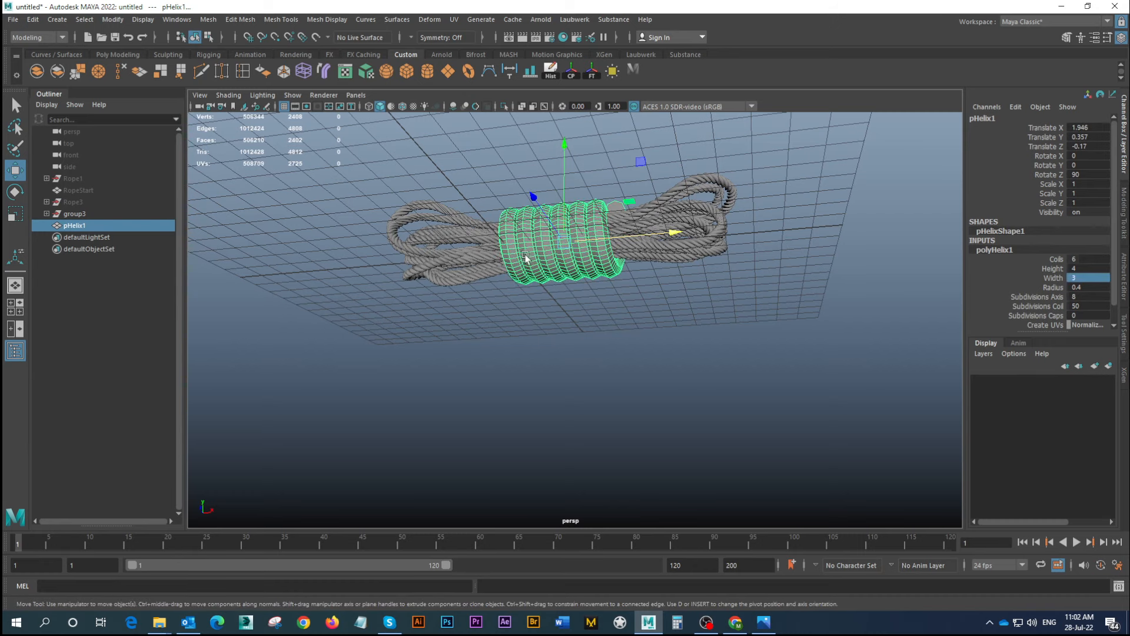
Set the helix radius to 0.2 and recenter it around the ropes at about Translate Y 0.314 and Translate Z -0.147
left_click_drag(541, 257, 585, 295, "alt")
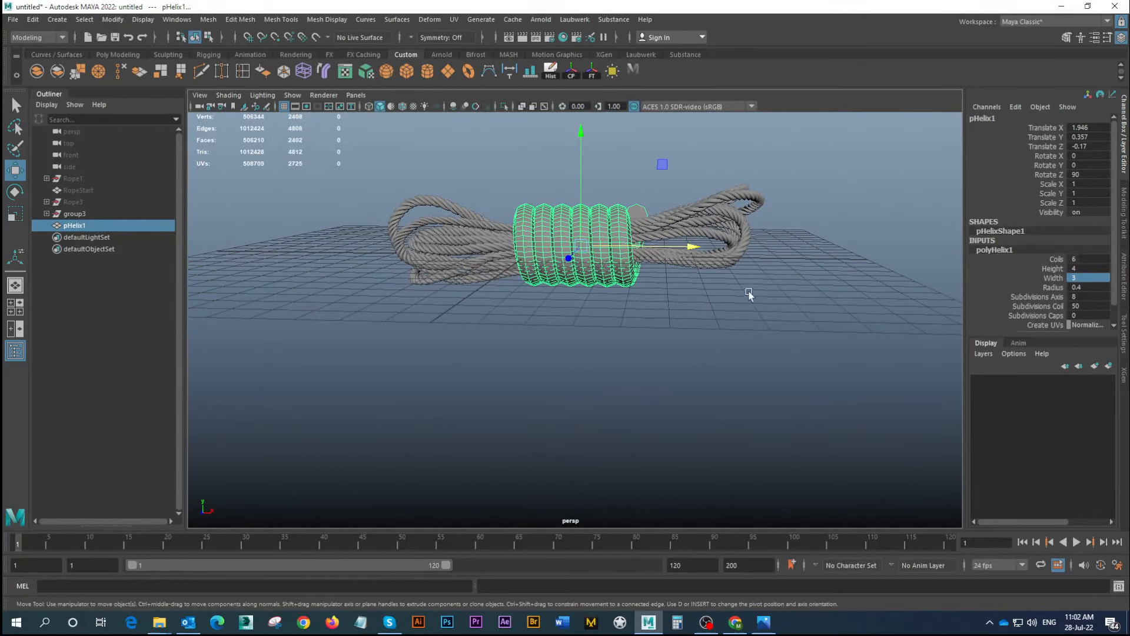
right_click_drag(598, 267, 612, 264, "alt")
left_click_drag(612, 265, 647, 273, "alt")
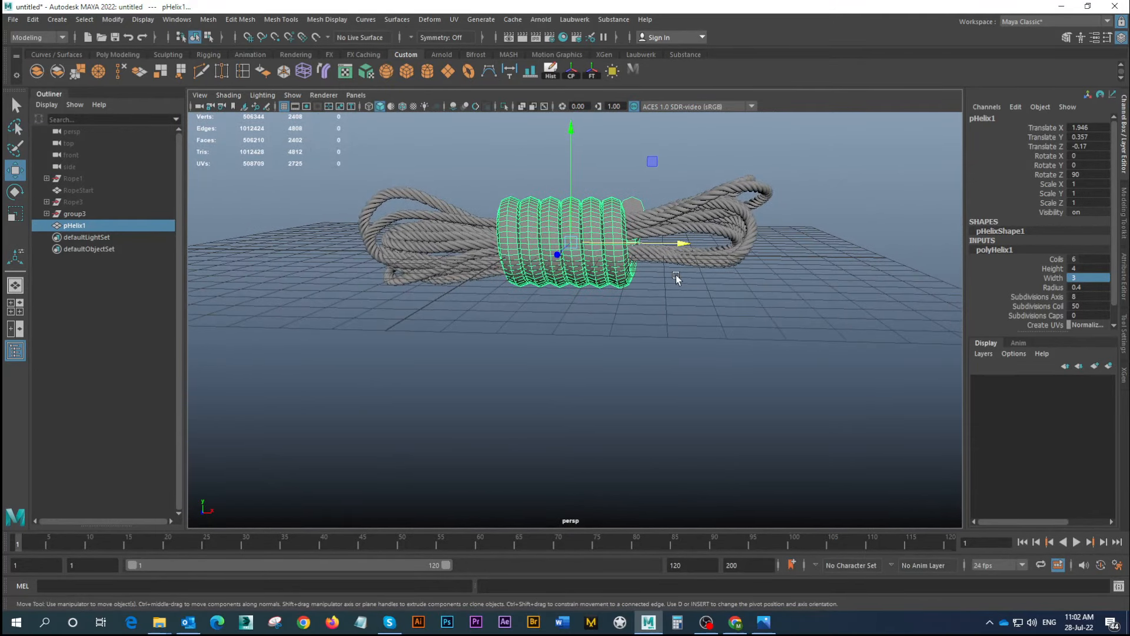
left_click(1073, 287)
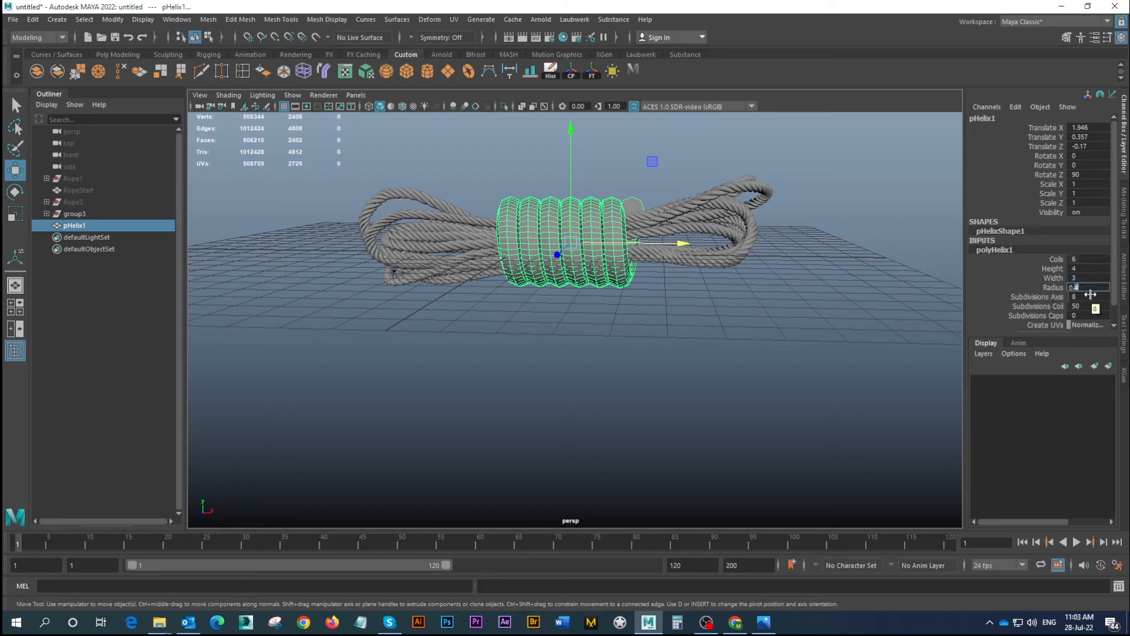
type("0.2")
key("Return")
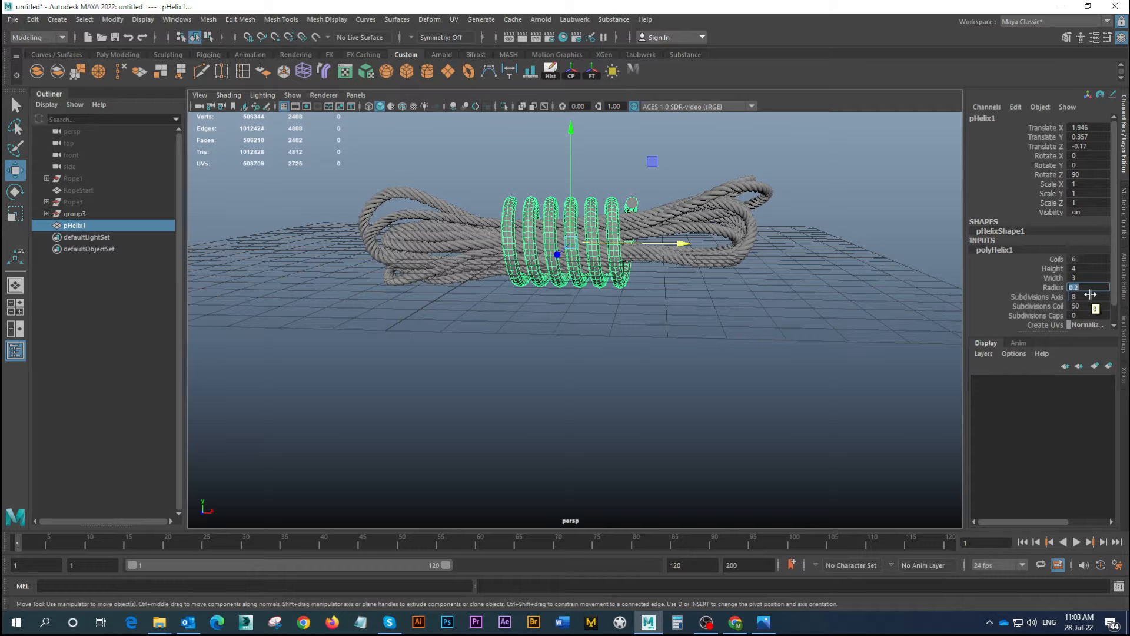
left_click_drag(848, 343, 659, 241, "alt")
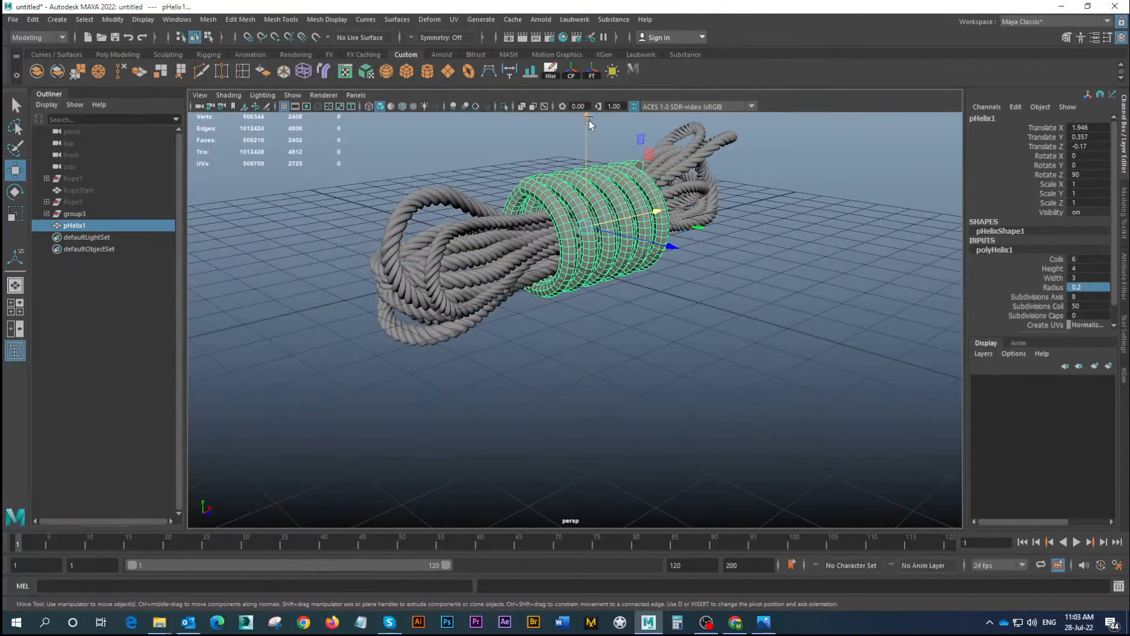
left_click_drag(589, 120, 588, 124)
left_click_drag(630, 229, 693, 250, "alt")
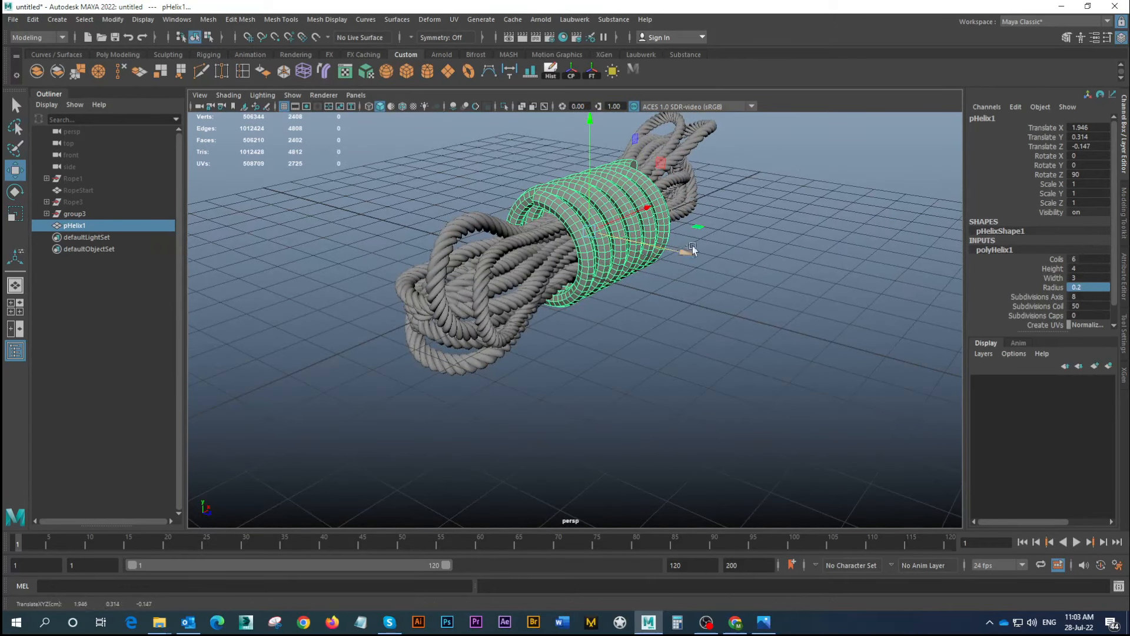
Try a helix width of 2, and set the width back to 3
double_click(1082, 268)
double_click(1091, 277)
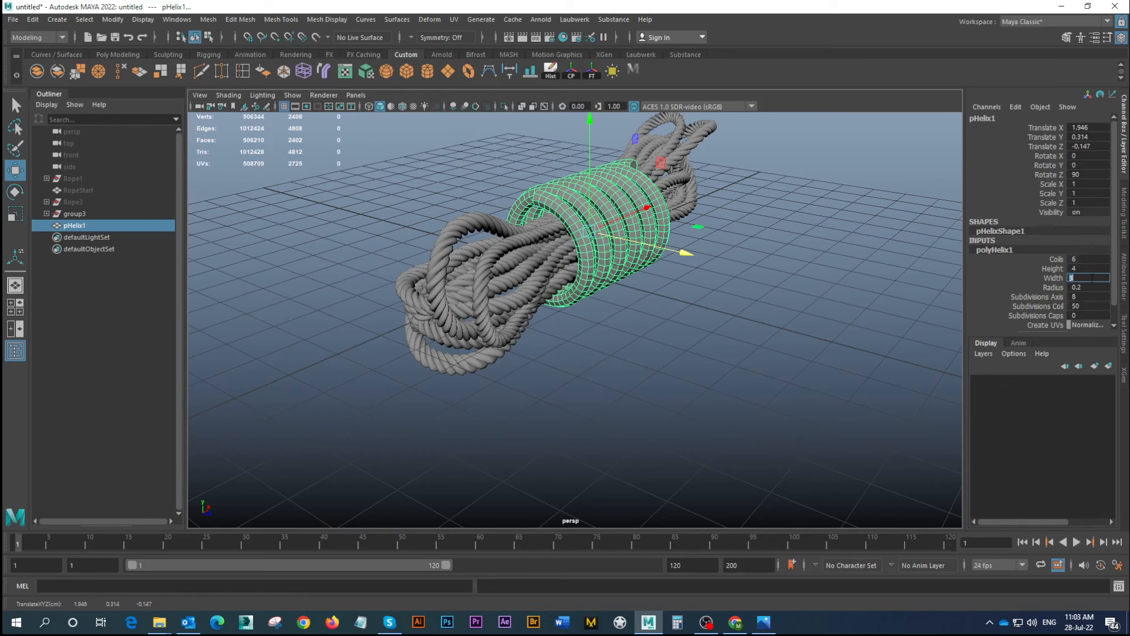
type("2")
key("Return")
left_click_drag(609, 247, 661, 266, "alt")
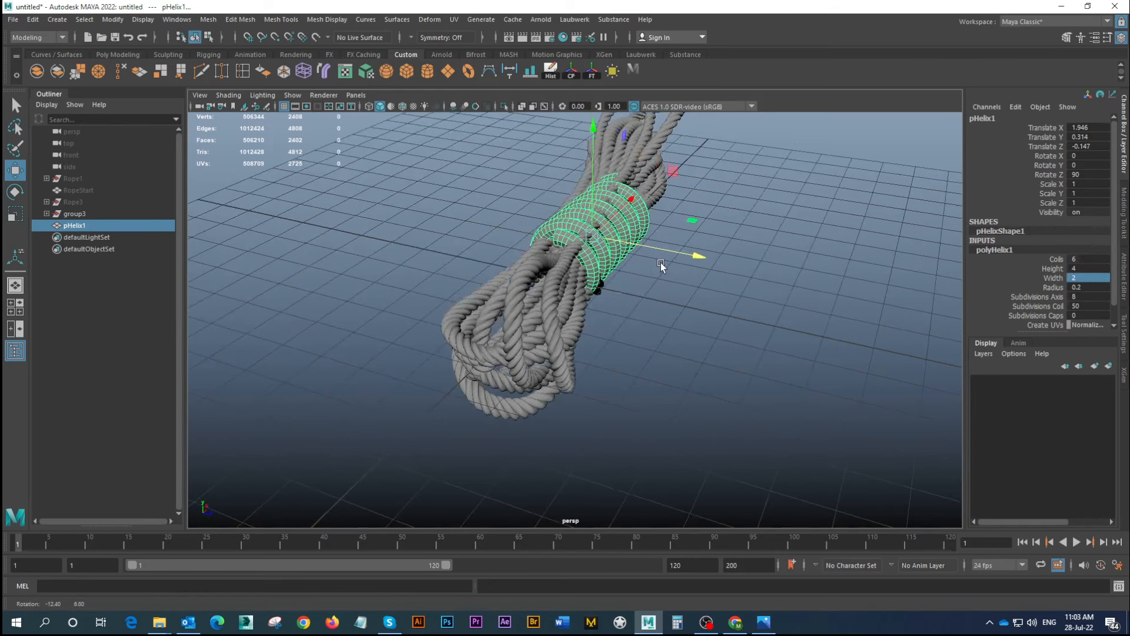
left_click(1087, 278)
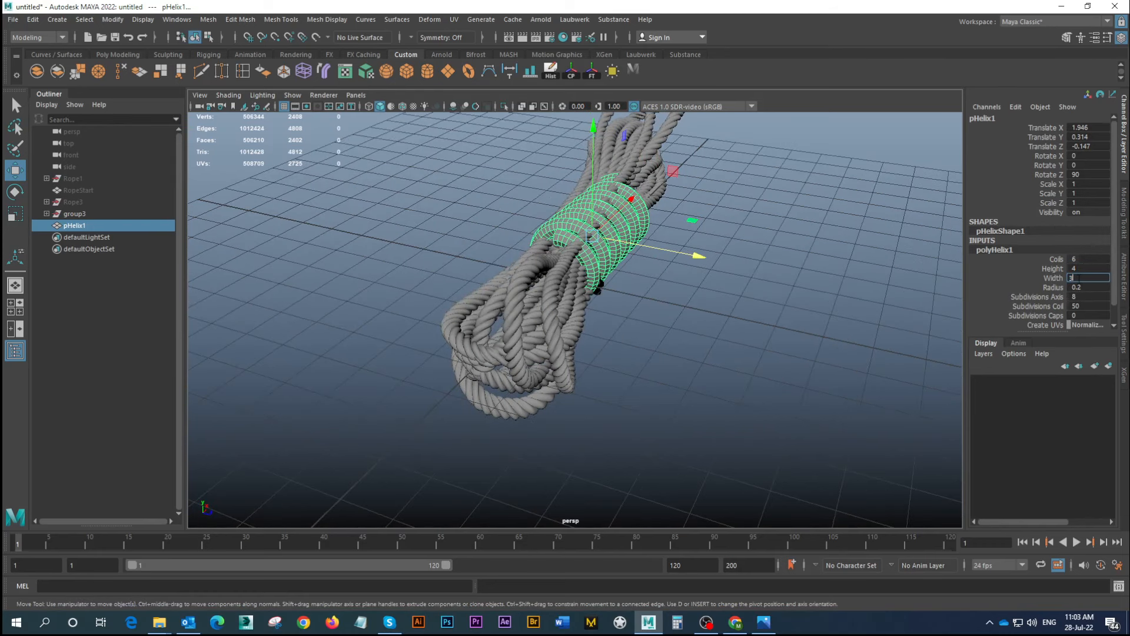
type("3")
key("Return")
Convert a continuous edge running lengthwise along the helix coils into a curve, and delete the helix mesh
left_click_drag(609, 241, 465, 190, "alt")
right_click_drag(465, 190, 596, 235, "alt")
mouse_move(596, 237)
left_mouse_down("alt")
mouse_move(612, 233)
mouse_move(597, 229)
left_mouse_up("alt")
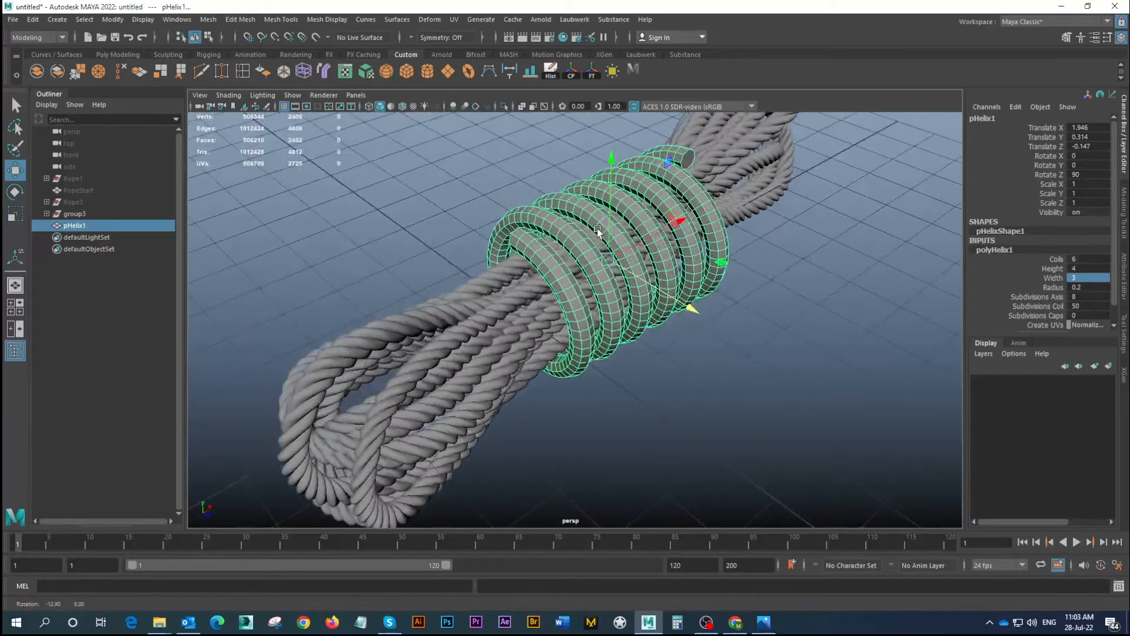
right_click(546, 252)
left_click(540, 224)
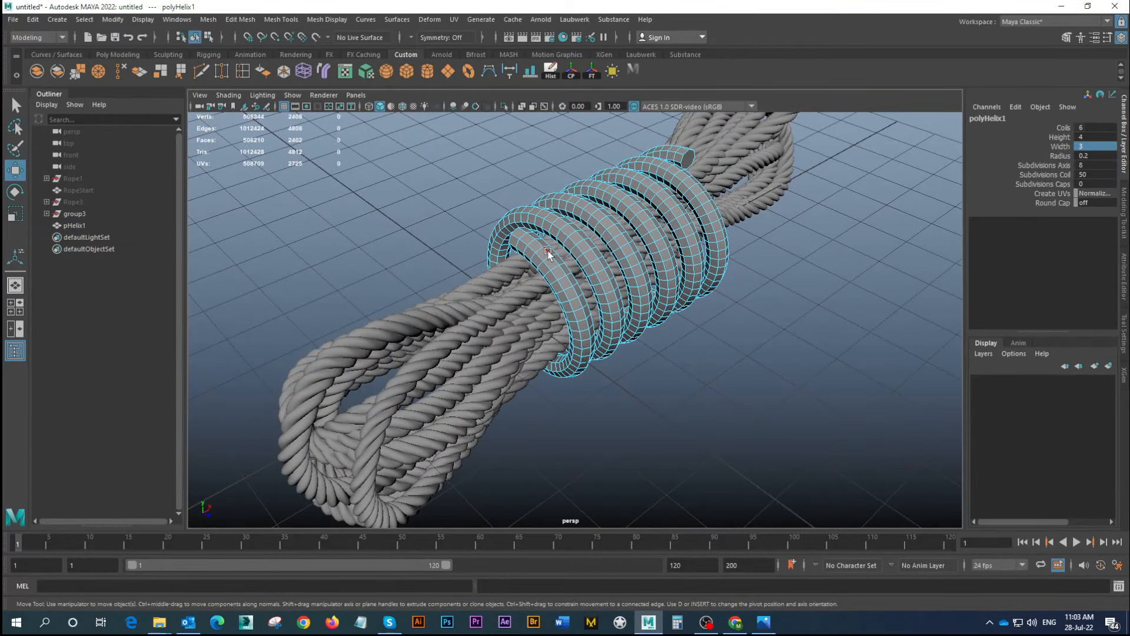
left_click(548, 253)
left_click_drag(557, 262, 581, 198, "alt")
left_click_drag(547, 253, 587, 258, "alt")
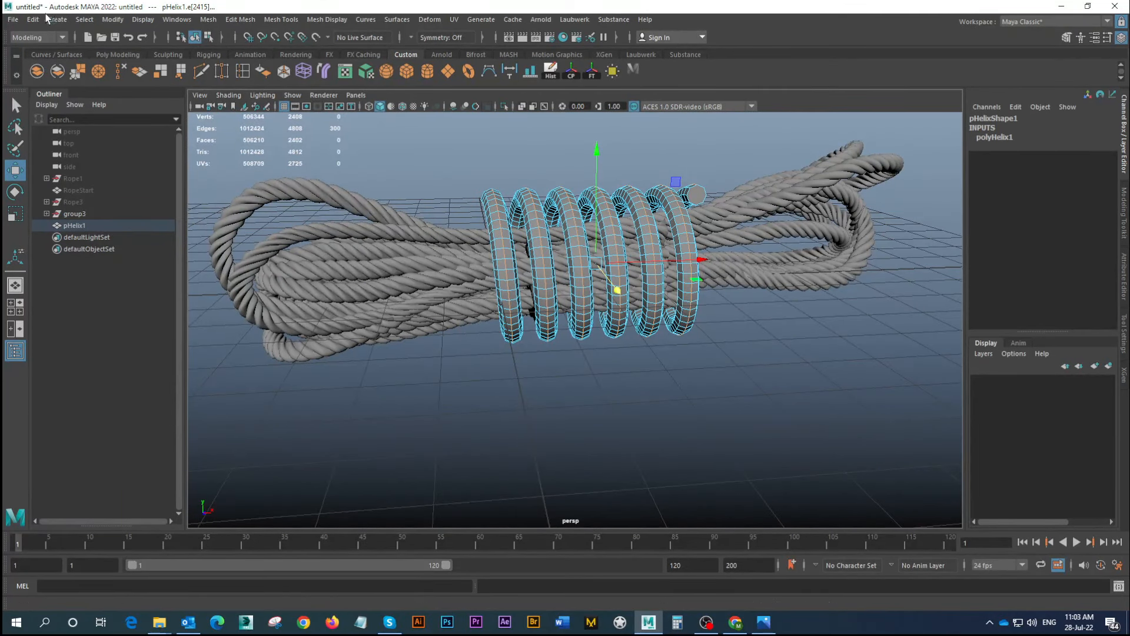
left_click(117, 21)
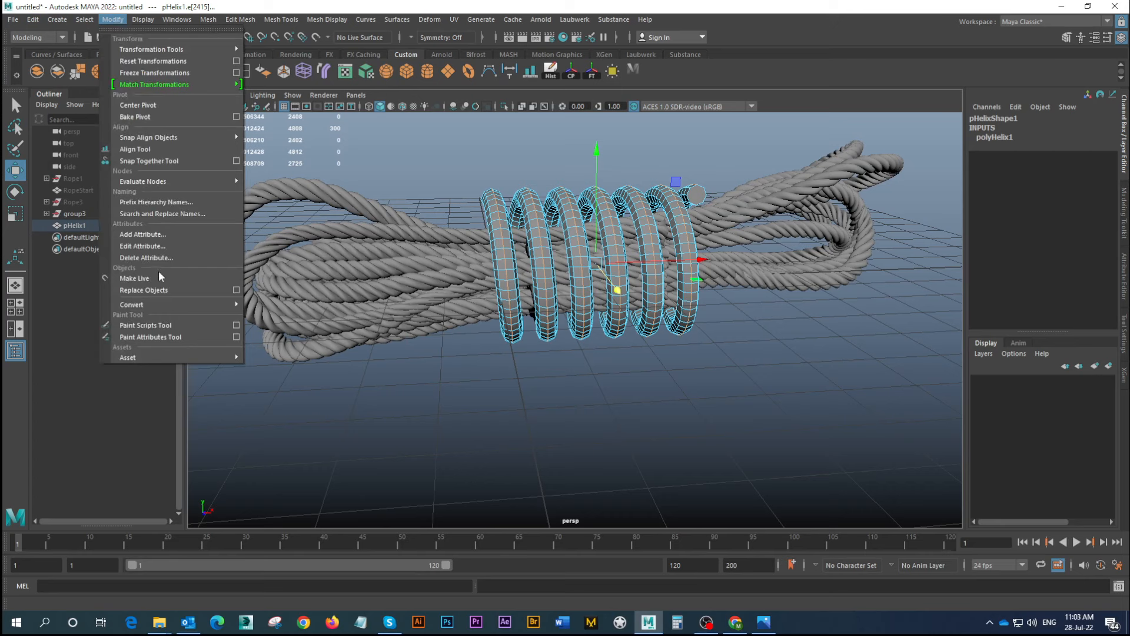
mouse_move(165, 306)
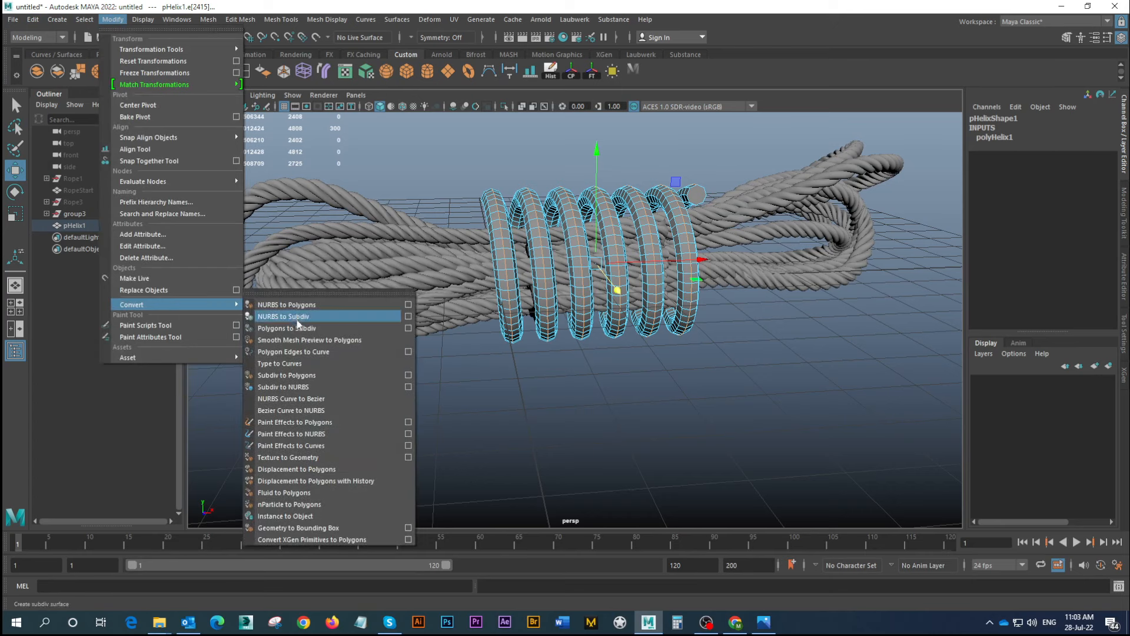
left_click(303, 352)
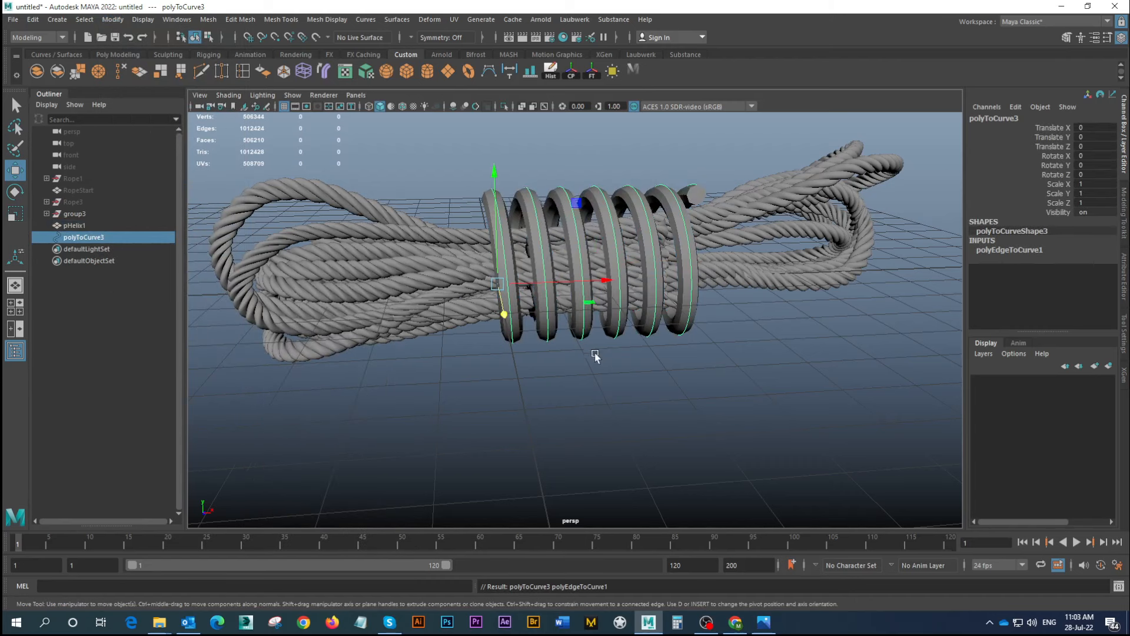
left_click(545, 227)
key("Delete")
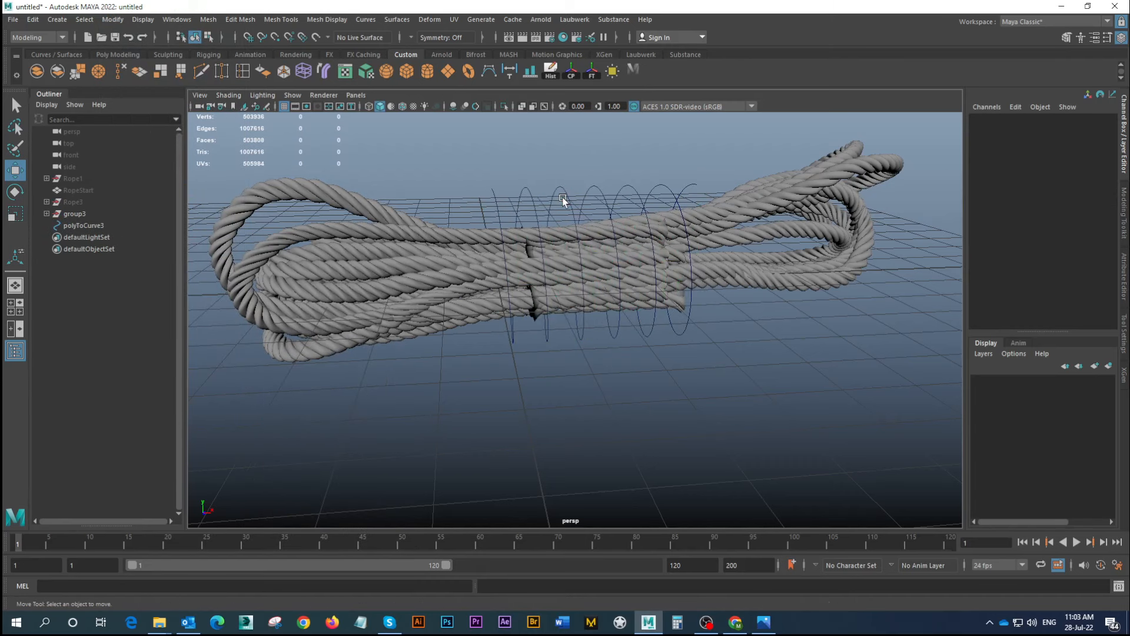
Duplicate the hidden RopeStart mesh, unhide the copy, and move it to a Translate X of about -9.1
left_click(83, 190)
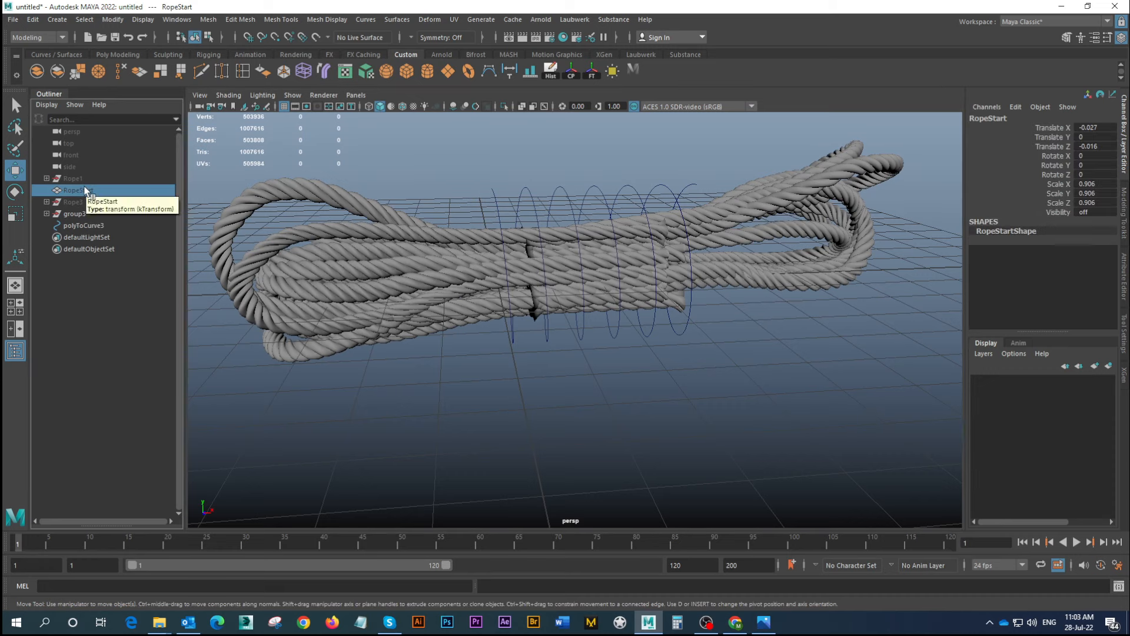
key("ctrl+d")
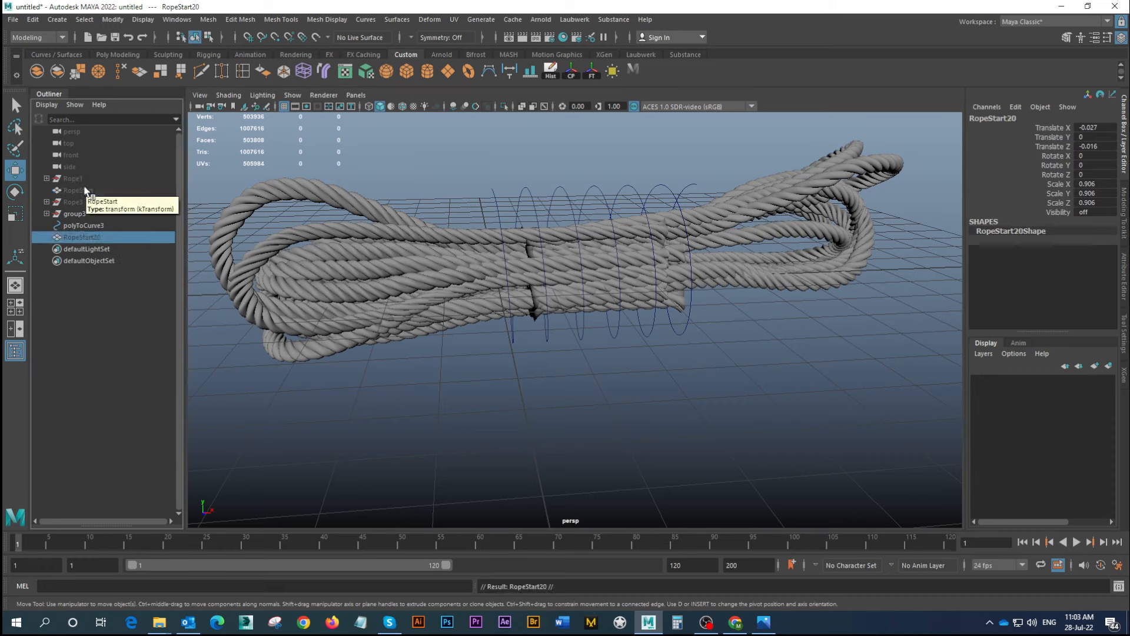
key("shift+h")
right_click_drag(595, 361, 477, 191, "alt")
left_click_drag(919, 271, 720, 253)
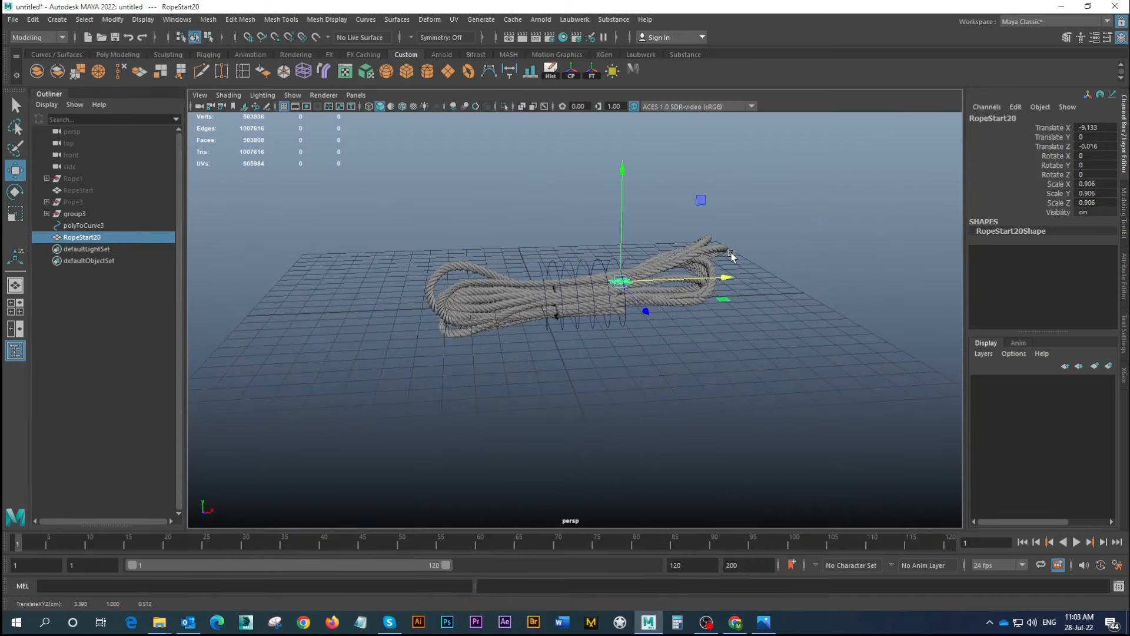
Move the duplicated rope profile above the bundle beside the coil curve, to about Translate X -8.78, Y 1.162 and Z -0.625
left_click_drag(603, 280, 682, 297, "alt")
left_click_drag(651, 204, 641, 160)
right_click_drag(641, 160, 649, 331, "alt")
left_click_drag(649, 332, 818, 236, "alt")
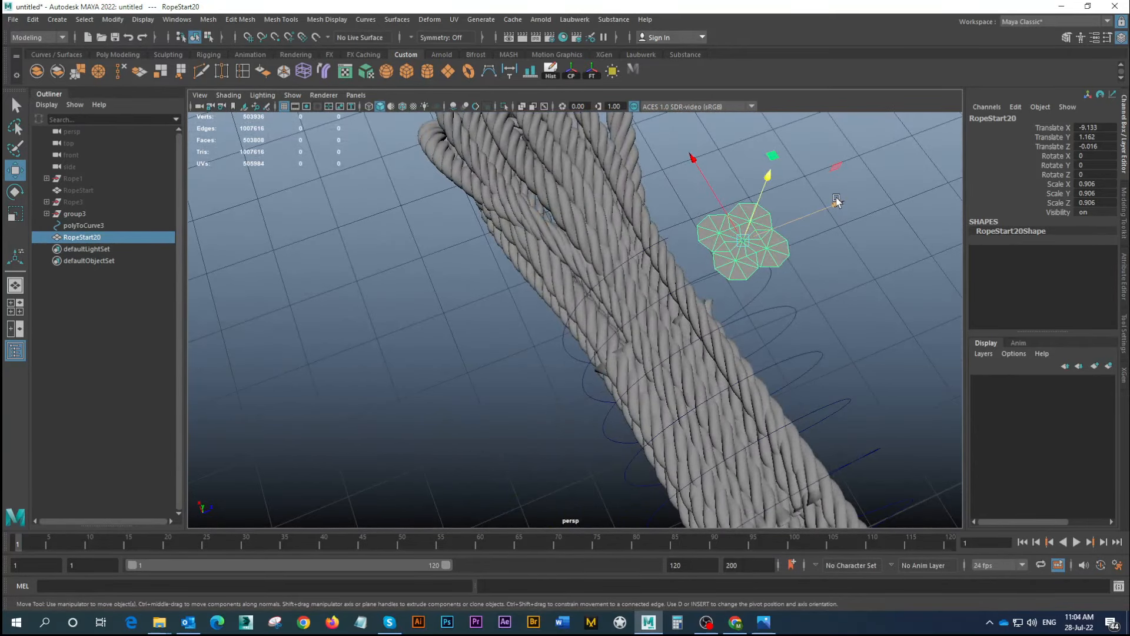
left_click_drag(836, 196, 640, 156)
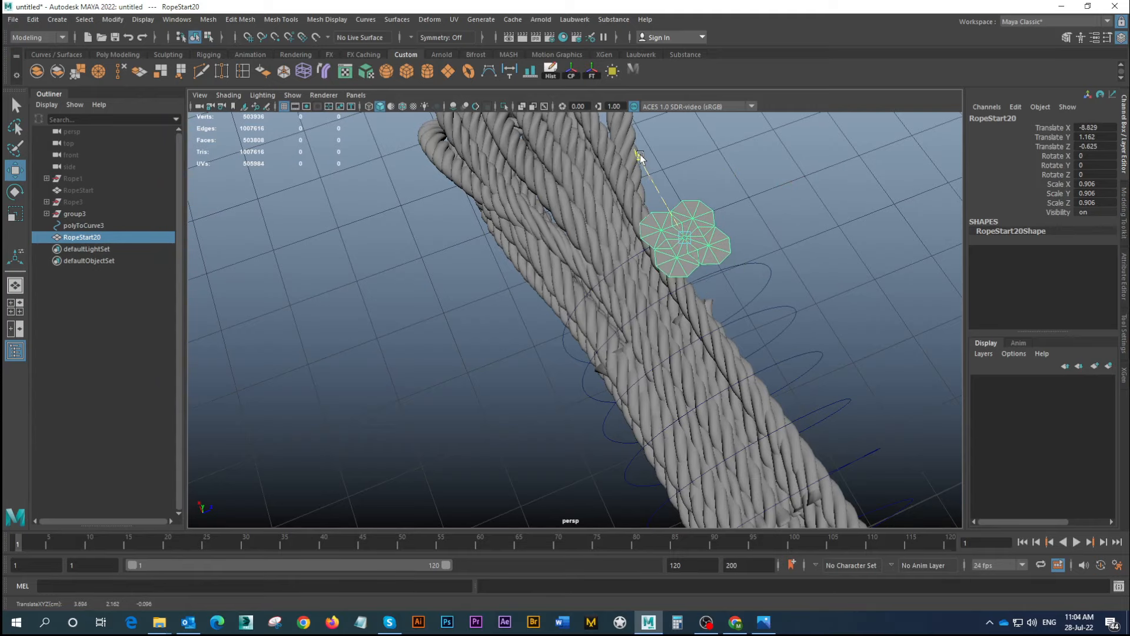
left_click_drag(665, 259, 589, 229, "alt")
key("f")
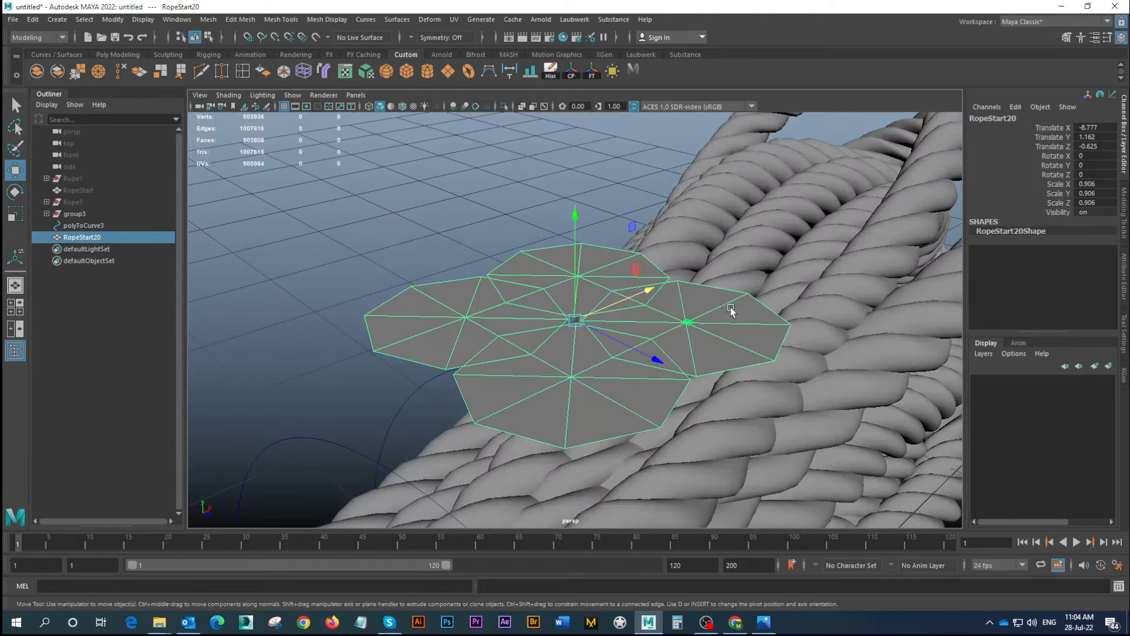
Set the rope profile's Rotate X to 90, scale it uniformly to about 0.543, and lower it to about Translate Y 0.81
left_click_drag(730, 306, 712, 305, "alt")
right_click_drag(712, 305, 645, 327, "alt")
left_click_drag(646, 328, 530, 329, "alt")
left_click(1095, 156)
type("90")
key("Return")
key("r")
left_click_drag(441, 300, 562, 175, "alt")
left_click_drag(635, 265, 380, 345)
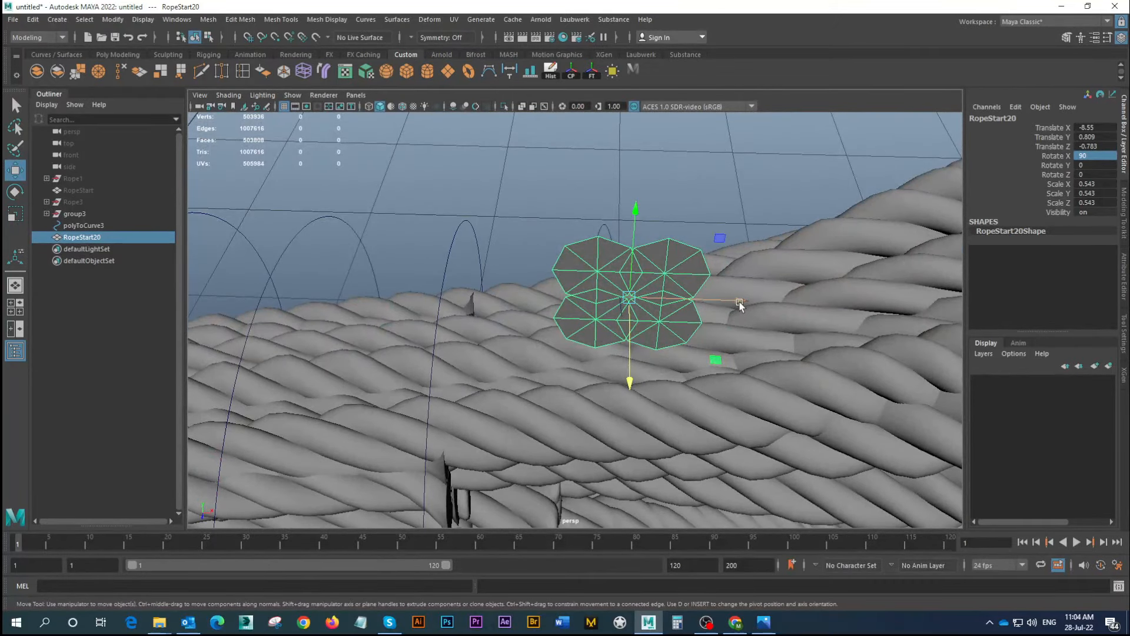
Fine-tune the rope profile's position at the start of the coil curve to about Translate X -8.584, Y 0.811 and Z -0.662
left_click_drag(737, 307, 728, 303)
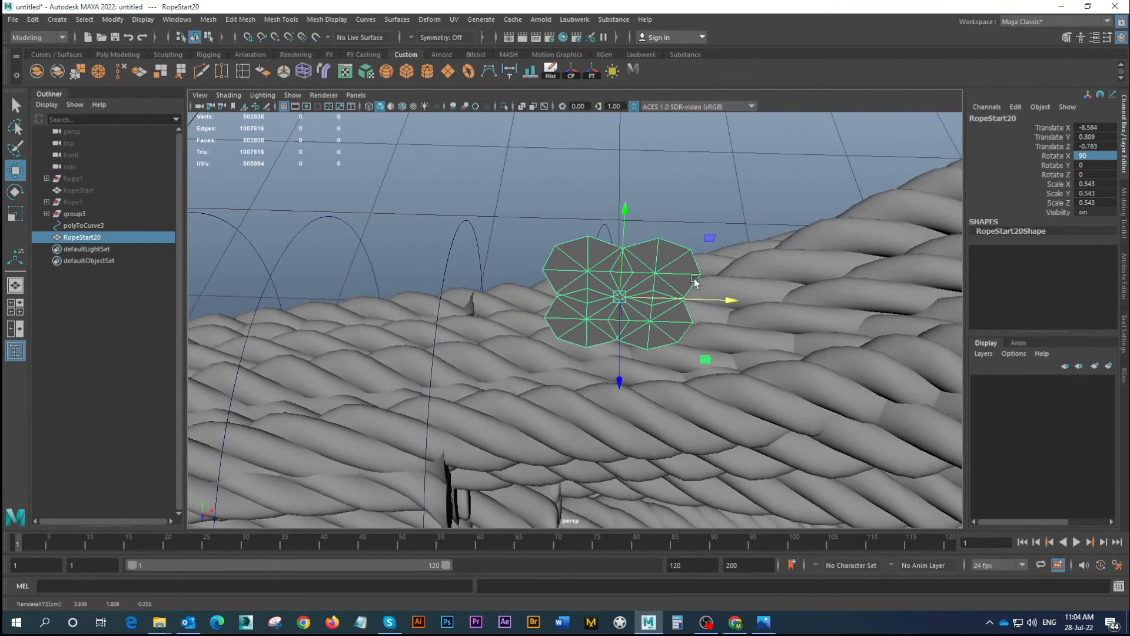
left_click_drag(625, 209, 624, 207)
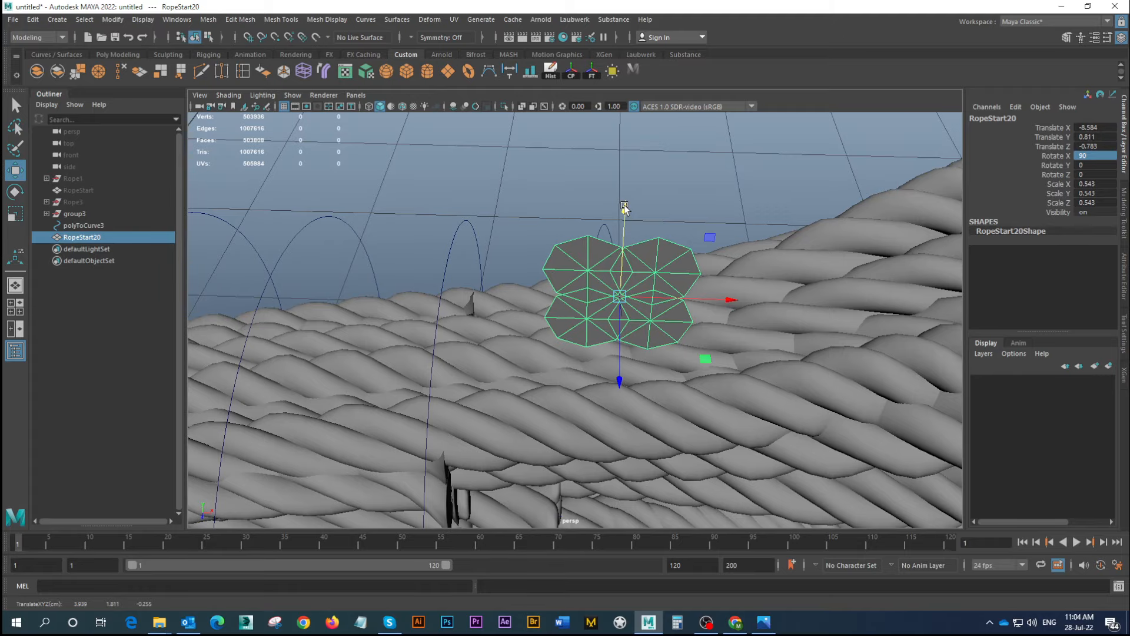
left_click_drag(599, 300, 702, 310, "alt")
left_click(833, 362)
left_click_drag(748, 363, 714, 333, "alt")
left_click(604, 267)
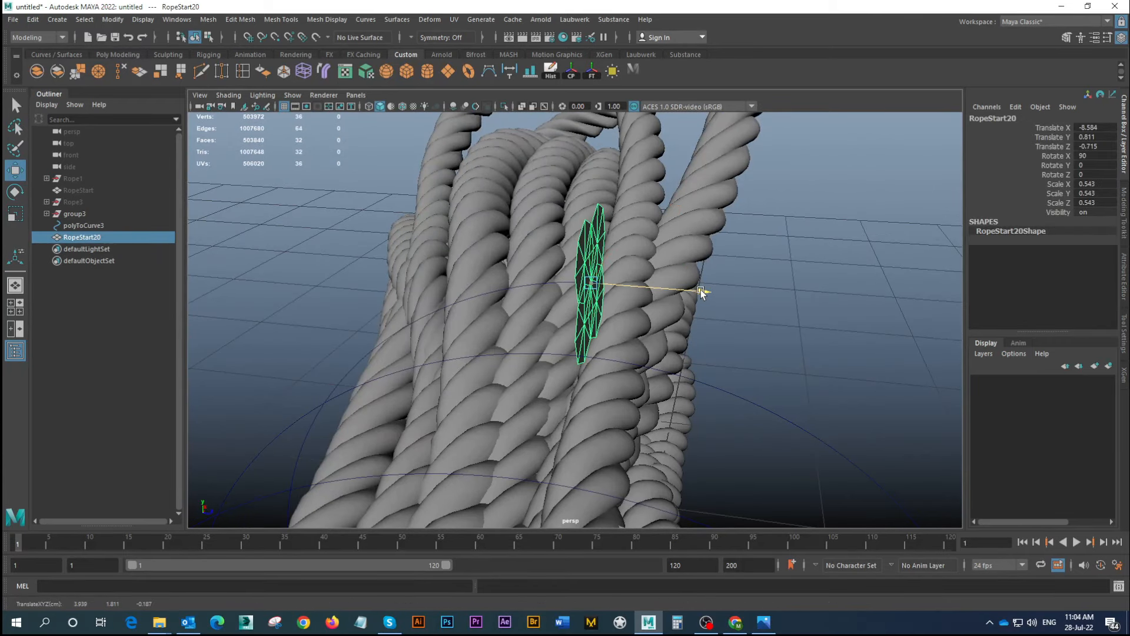
left_click(781, 333)
left_click_drag(782, 333, 615, 282, "alt")
left_click(615, 282)
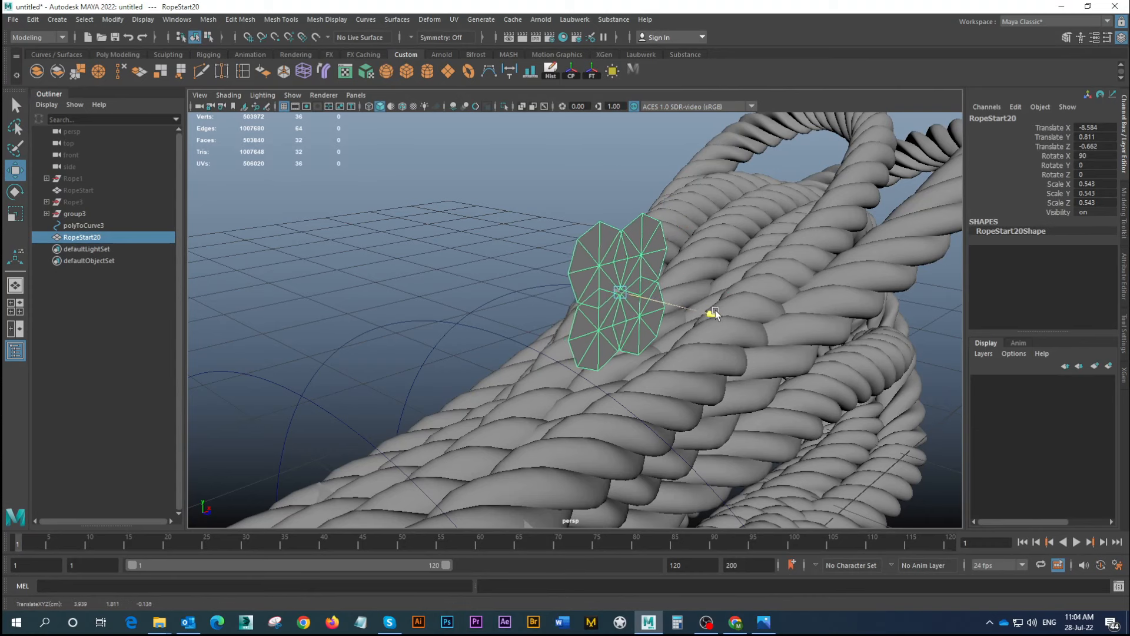
Reverse the face normals of the RopeStart20 profile
left_click(386, 192)
left_click_drag(386, 192, 599, 258, "alt")
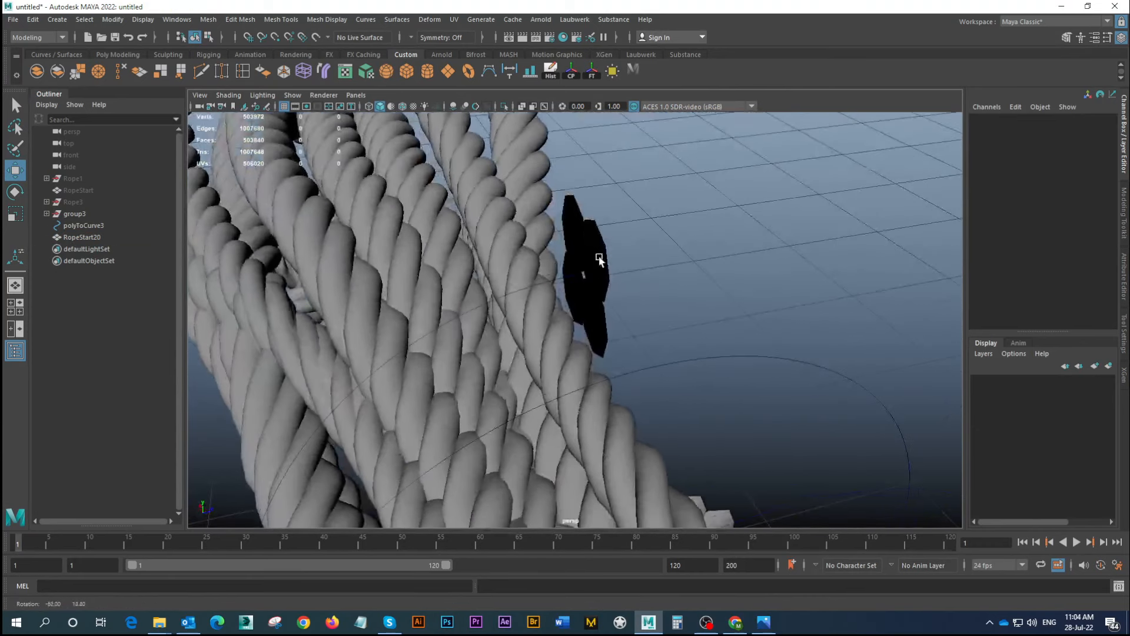
left_click(575, 258)
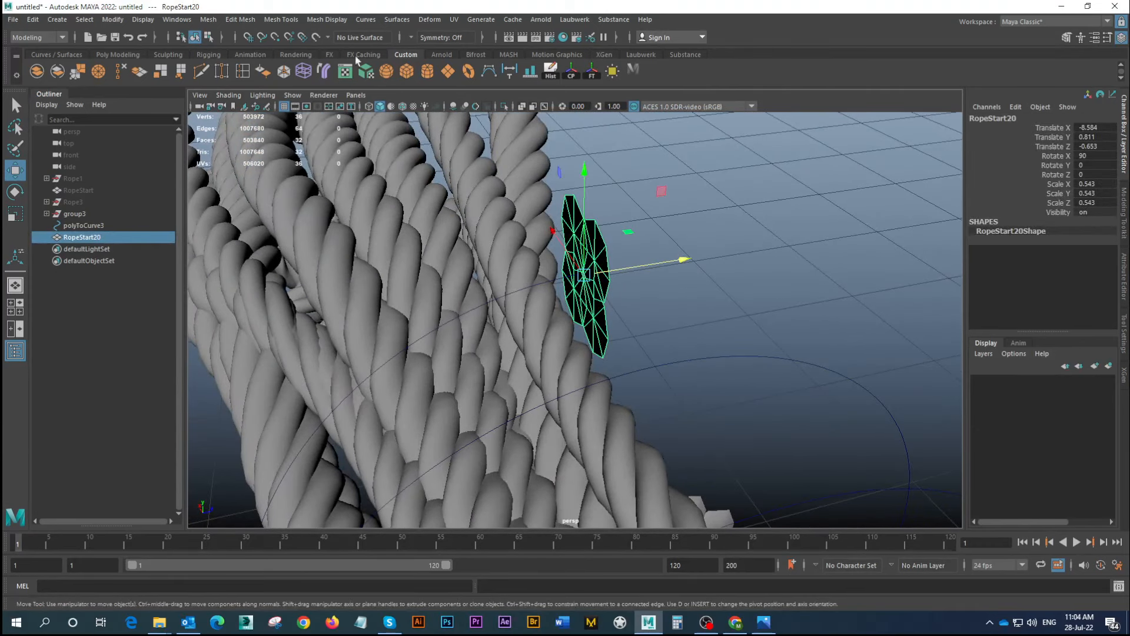
left_click(263, 71)
left_click(711, 281)
Freeze the transformations of the RopeStart20 profile and scale it uniformly to 0.895
left_click_drag(711, 280, 479, 308, "alt")
scroll(610, 267, "down", 10)
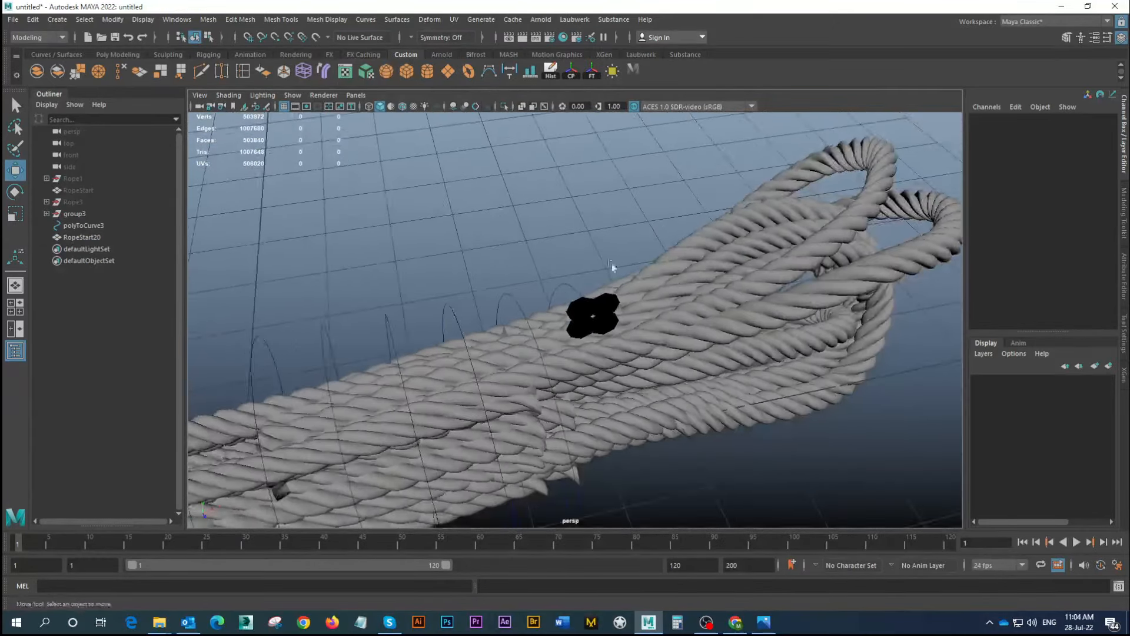
left_click_drag(570, 328, 616, 289, "alt")
left_click(616, 290)
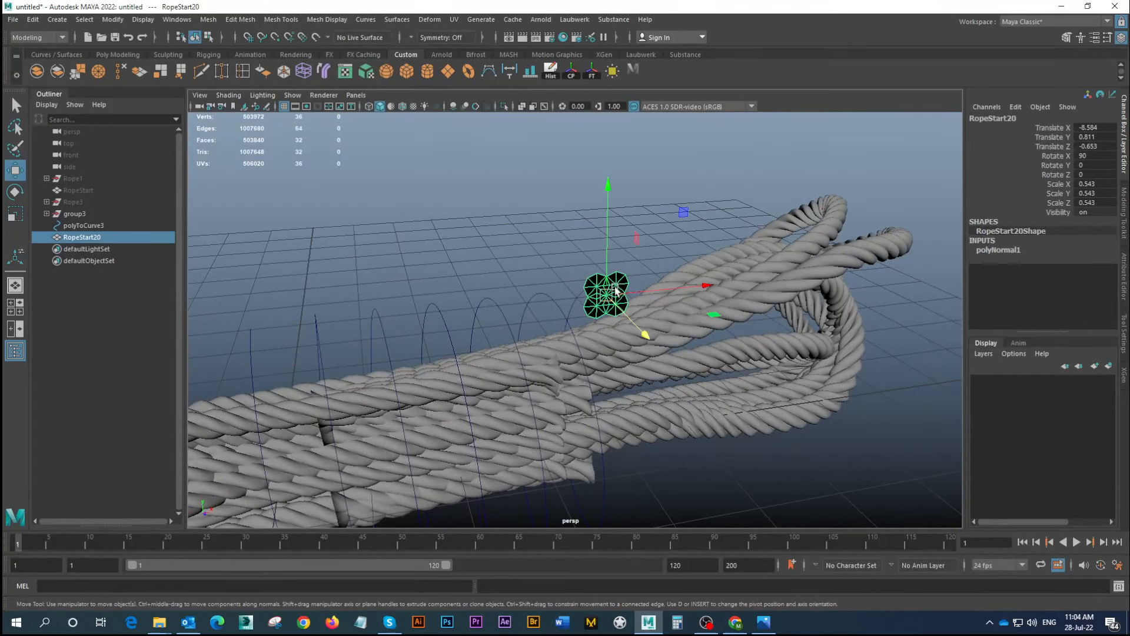
key("r")
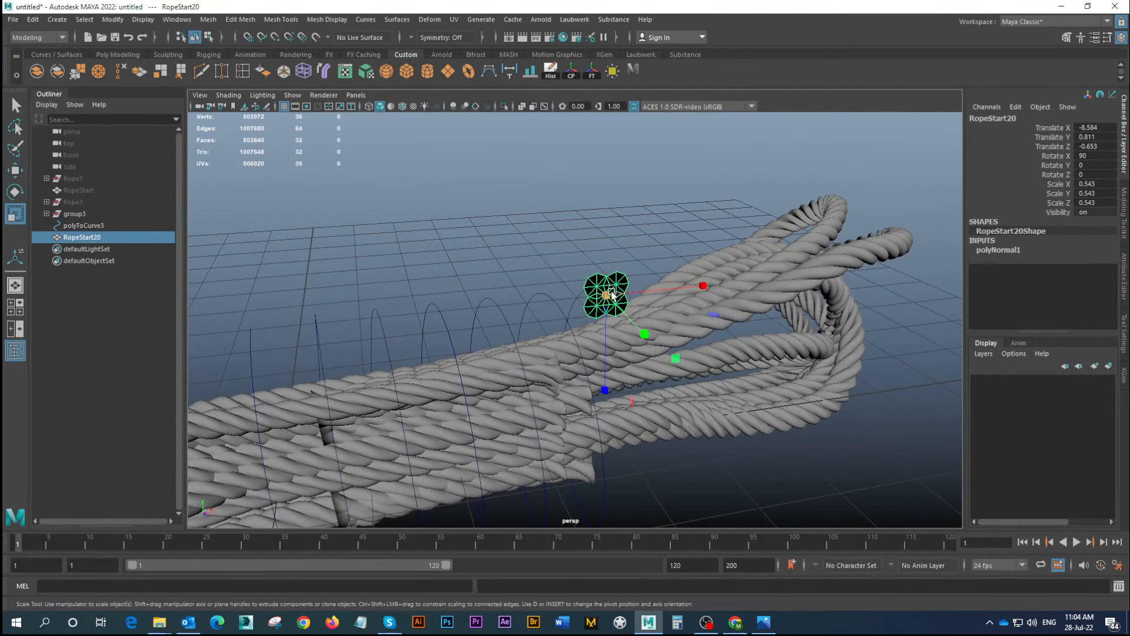
left_click(574, 70)
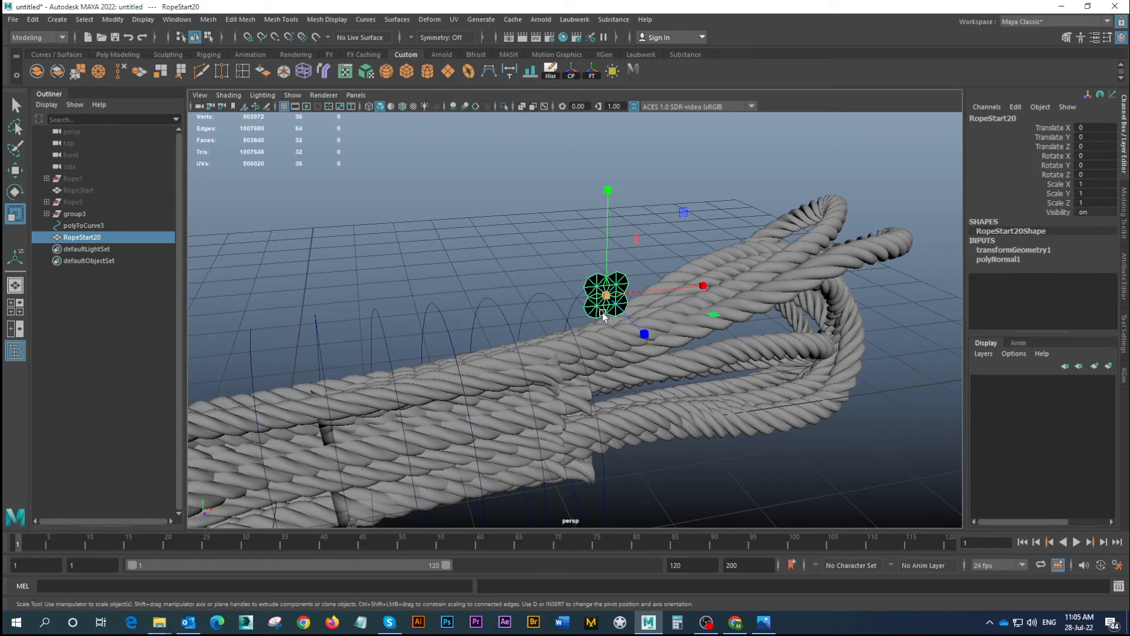
middle_click_drag(602, 316, 599, 305)
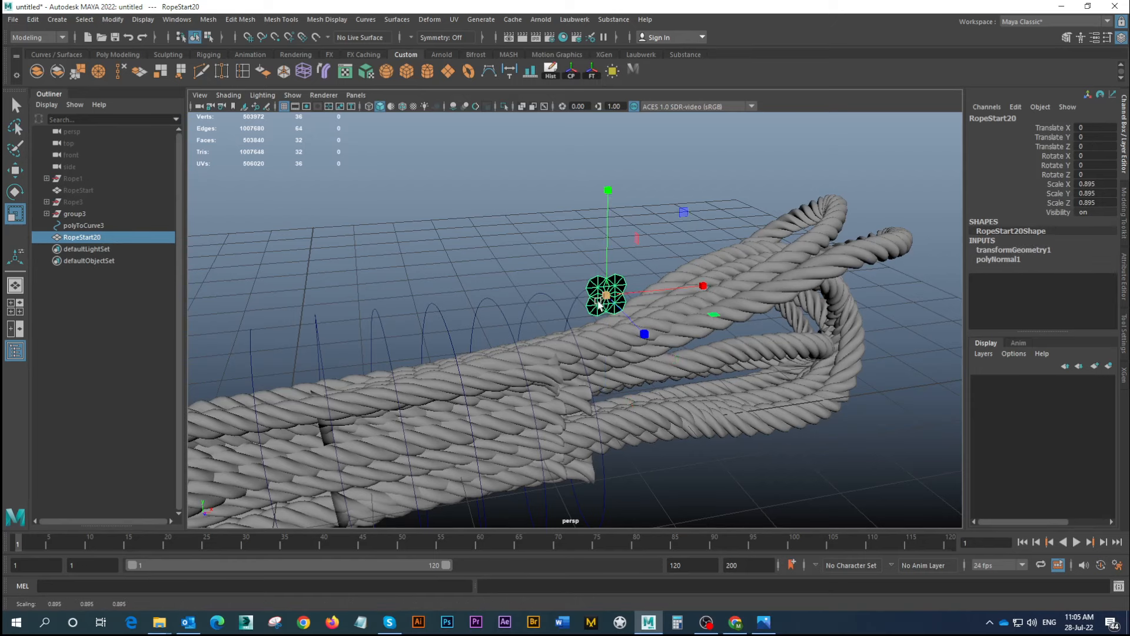
Try to extrude the RopeStart20 faces along the spiral curve polyToCurve3
left_click_drag(599, 304, 674, 300, "alt")
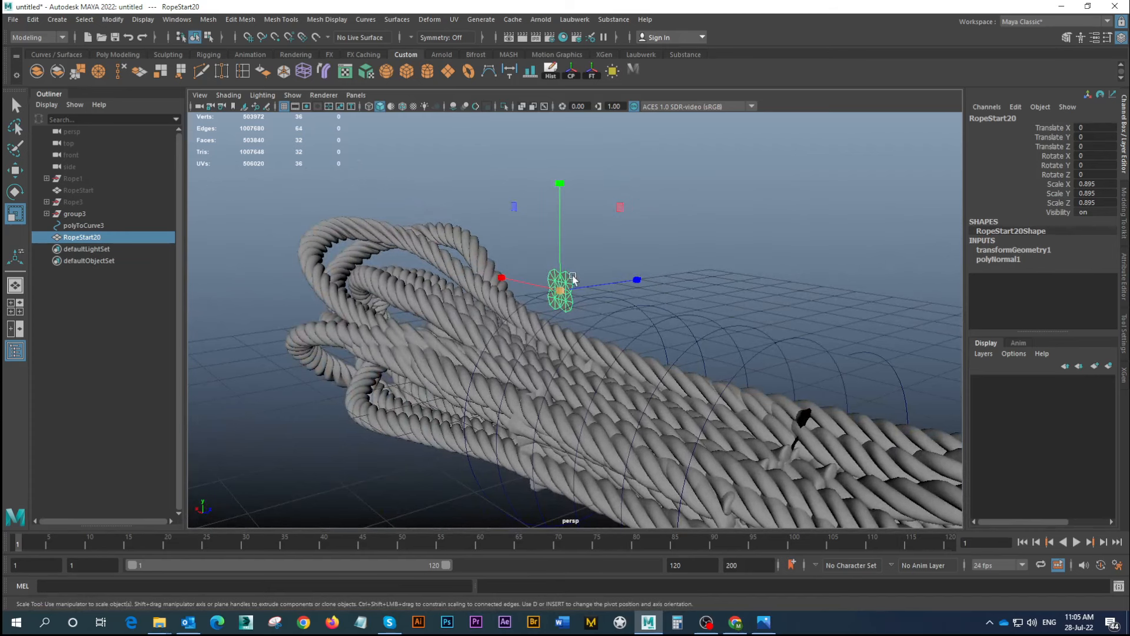
right_click_drag(574, 278, 537, 252)
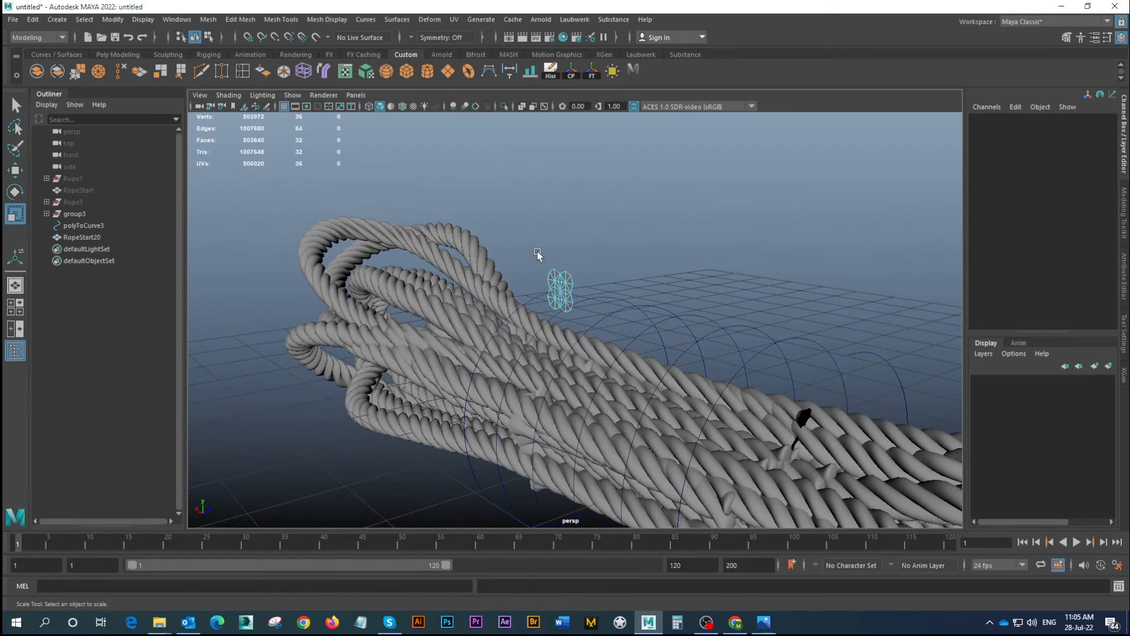
left_click(575, 310)
left_click(662, 321, "shift")
left_click_drag(696, 318, 606, 317, "alt")
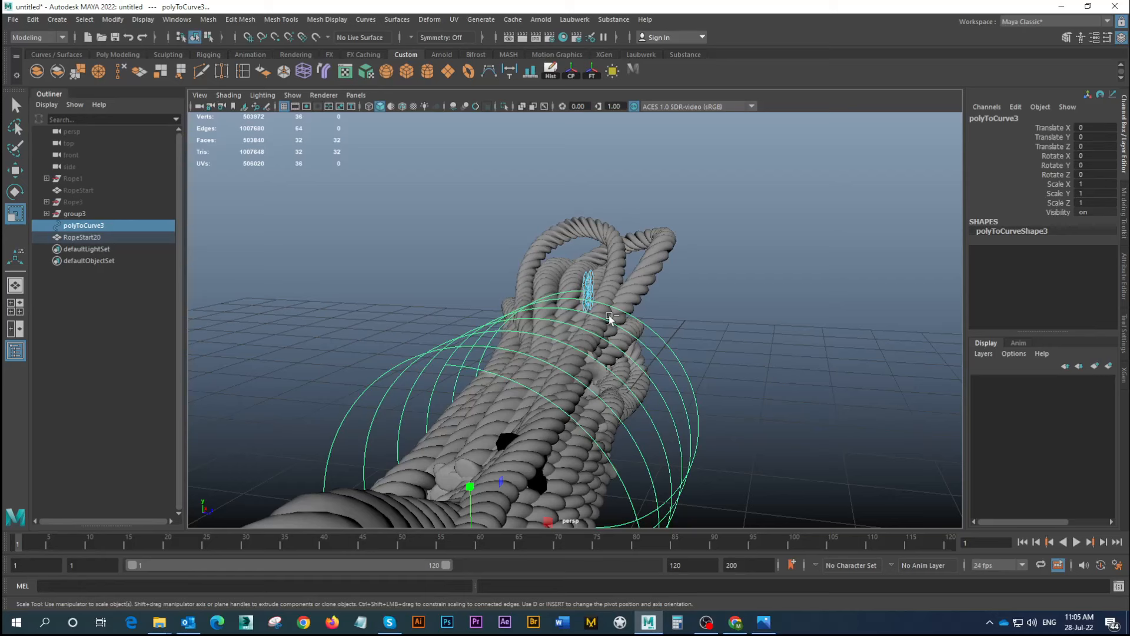
key("ctrl+e")
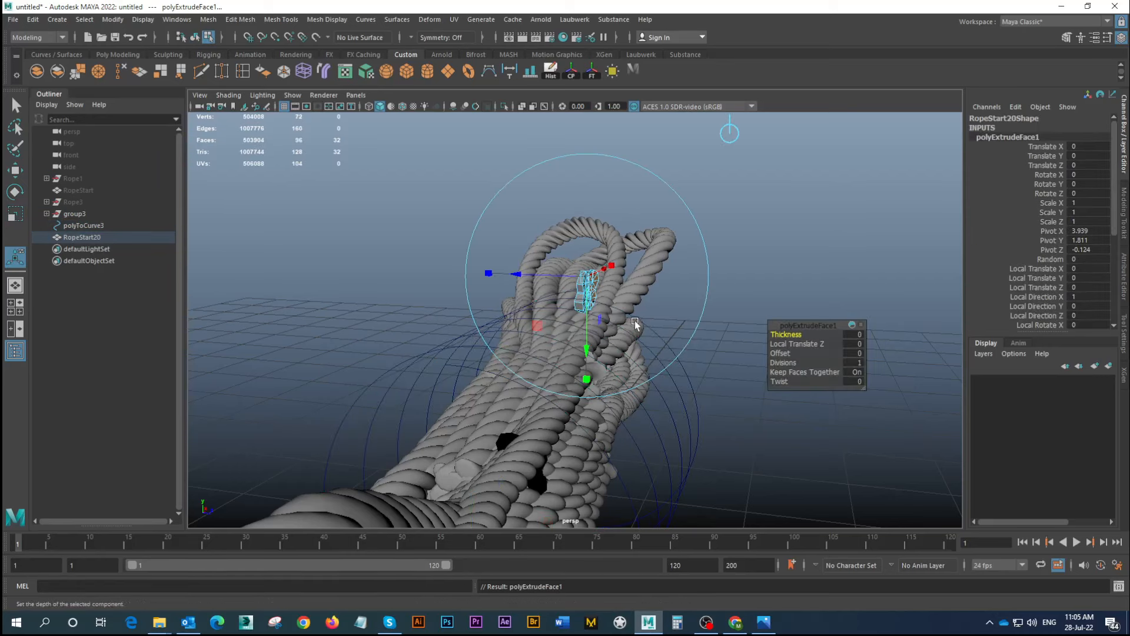
key("ctrl+z")
Select only the spiral curve polyToCurve3 and reverse its direction
left_click_drag(663, 284, 615, 288, "alt")
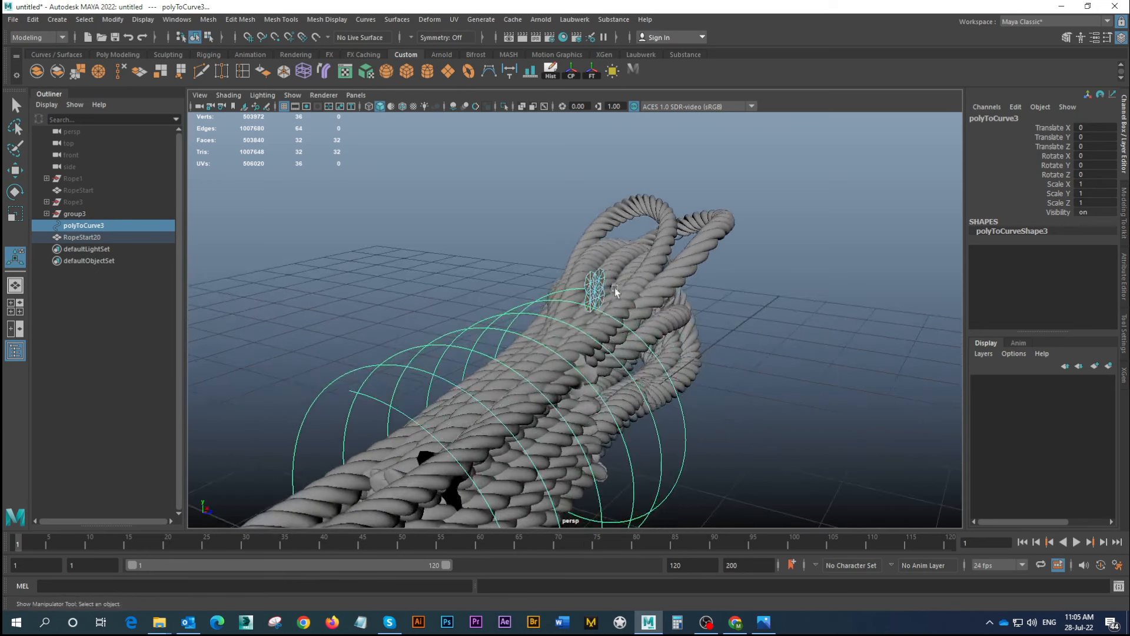
key("q")
left_click(596, 289, "shift")
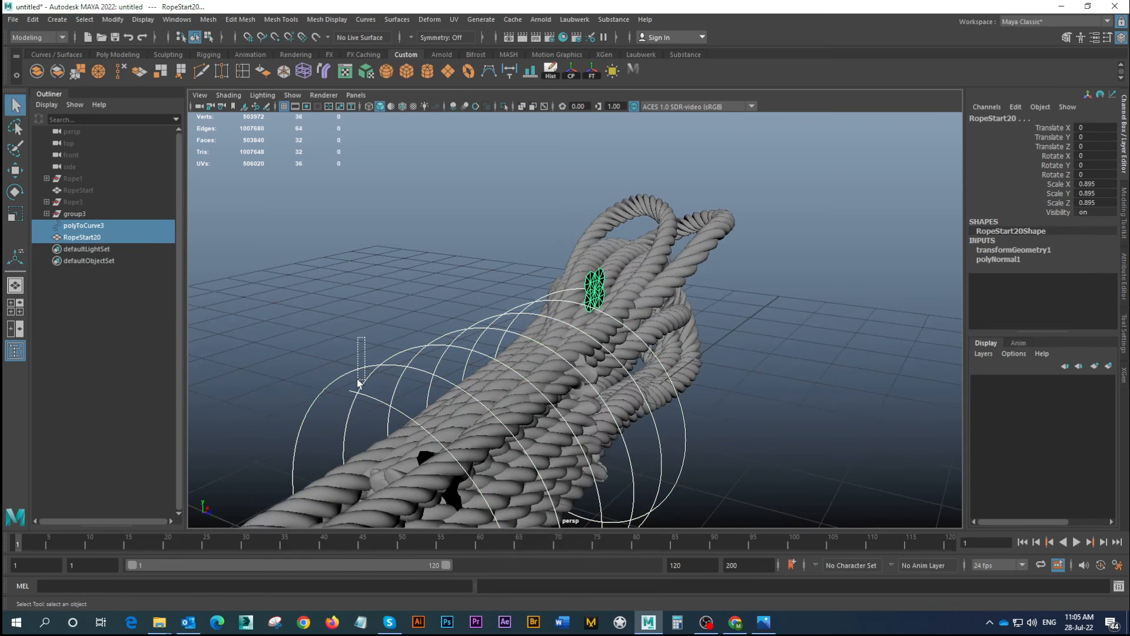
left_click_drag(359, 382, 459, 143)
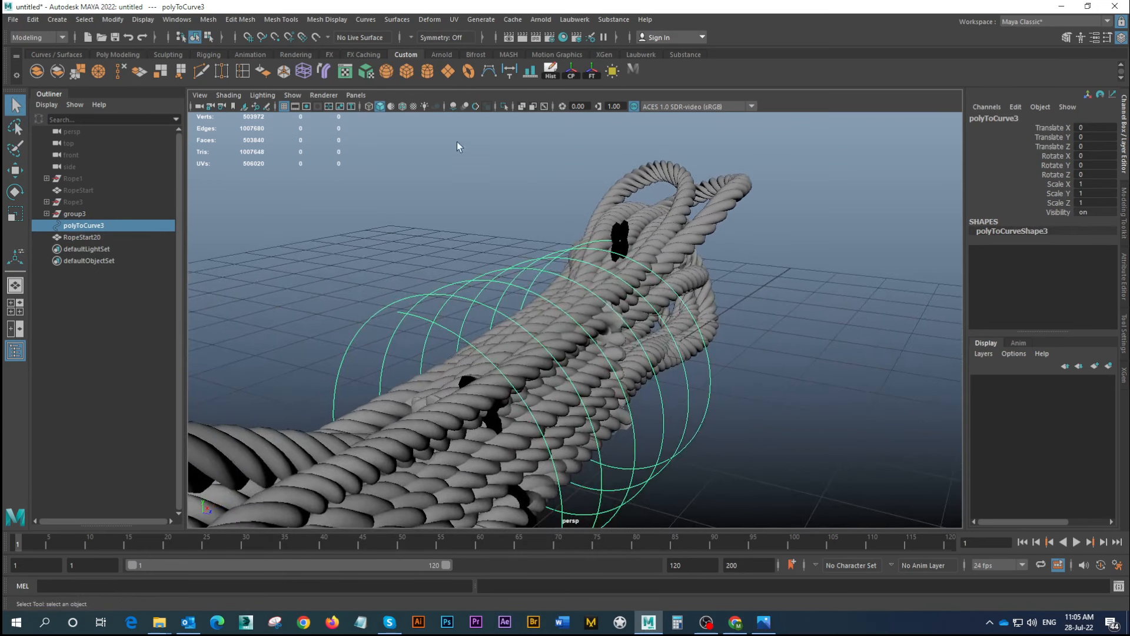
left_click(365, 18)
left_click(412, 394)
Extrude all faces of the RopeStart20 profile along the spiral curve polyToCurve3
left_click(619, 235)
right_click_drag(620, 236, 605, 232)
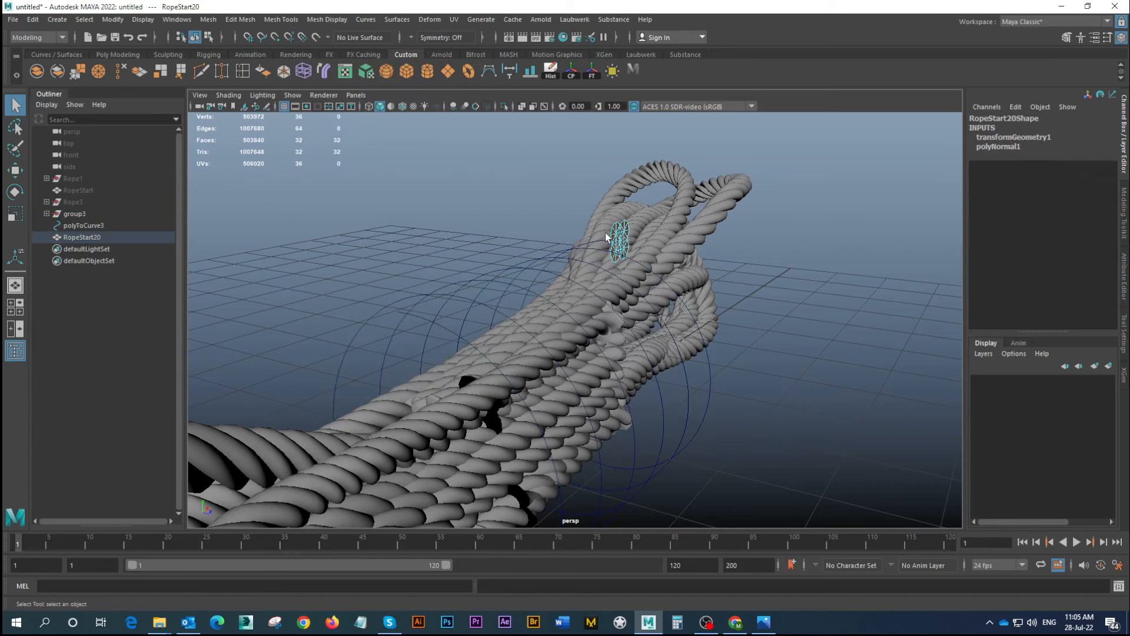
left_click_drag(657, 286, 658, 287)
left_click(419, 311)
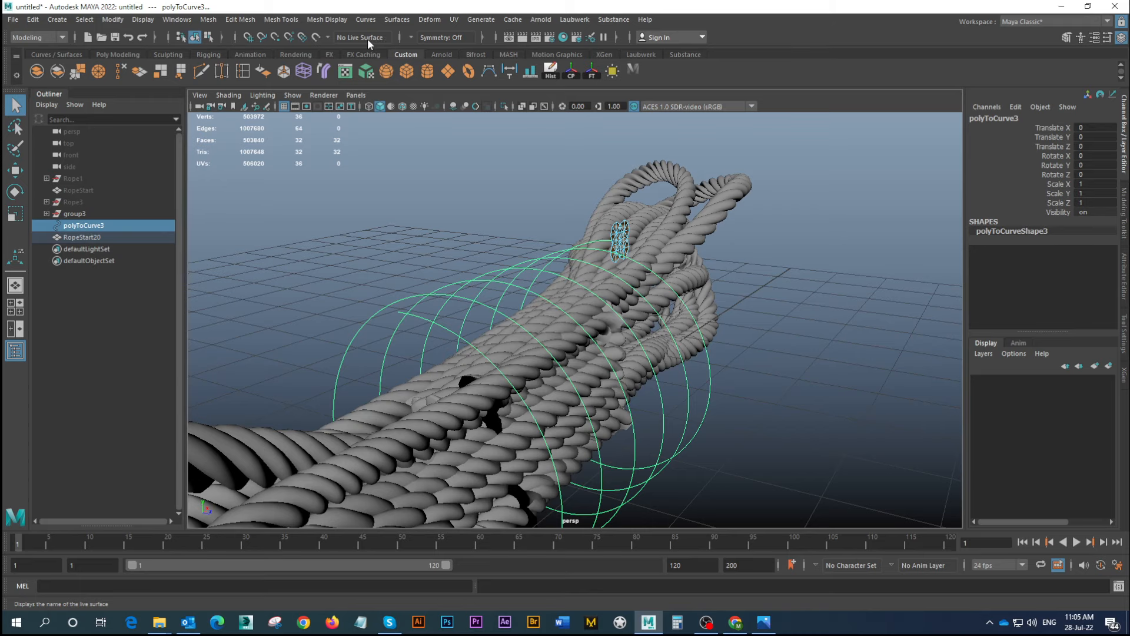
key("ctrl+e")
right_click_drag(599, 328, 505, 252, "alt")
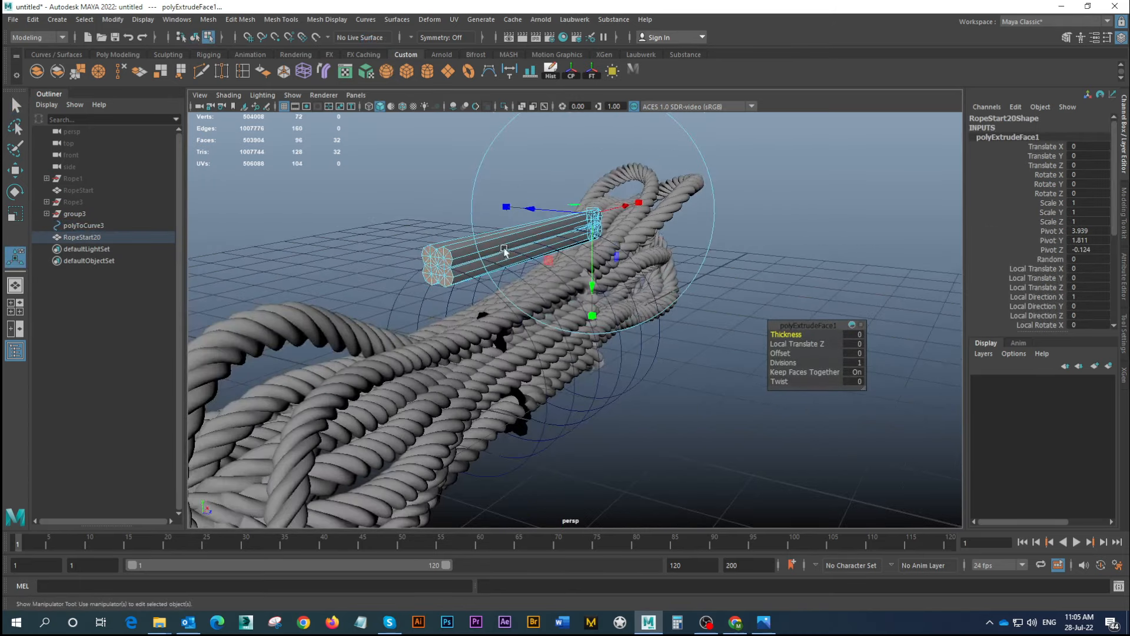
left_click_drag(504, 252, 434, 255, "alt")
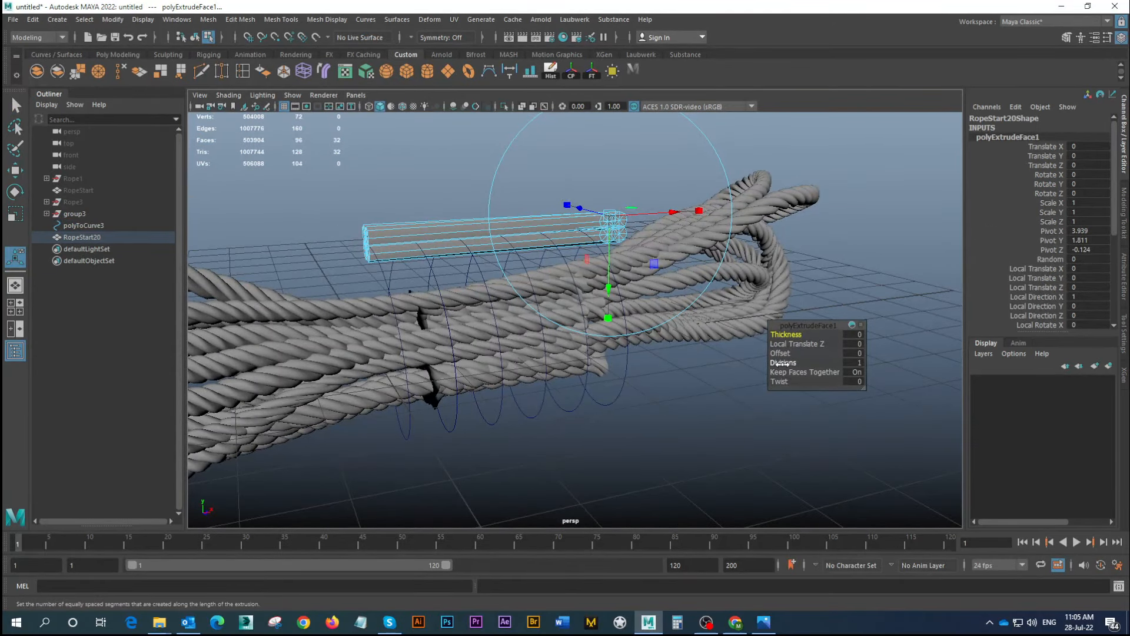
Set the extrusion's divisions to 250 so that it follows the spiral smoothly
left_click_drag(782, 363, 906, 374)
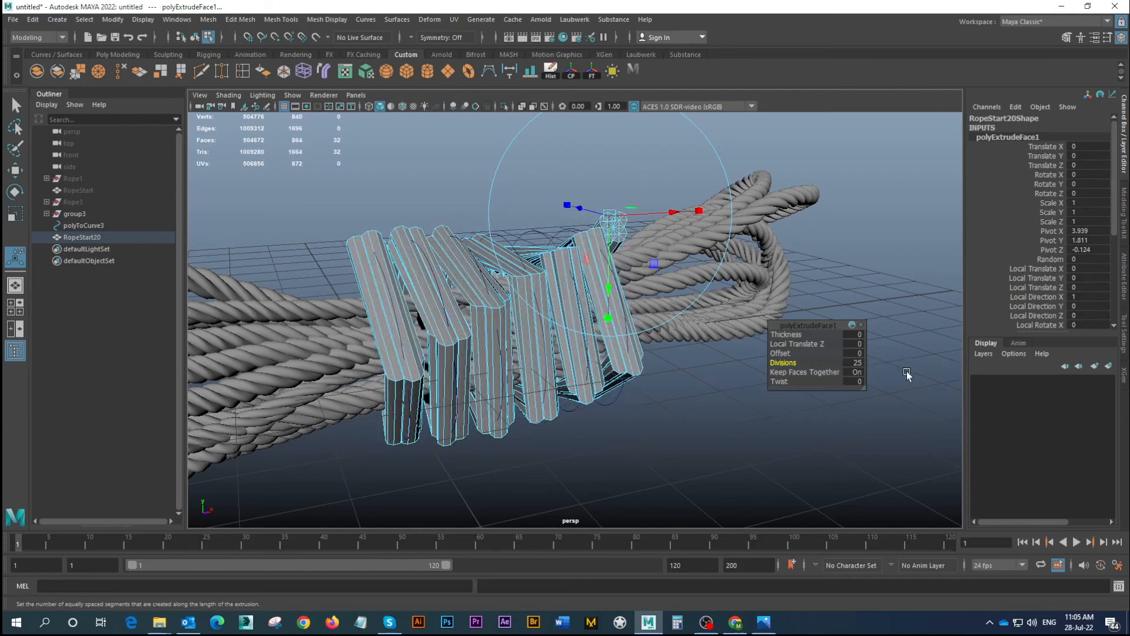
left_click(859, 365)
type("200")
key("Return")
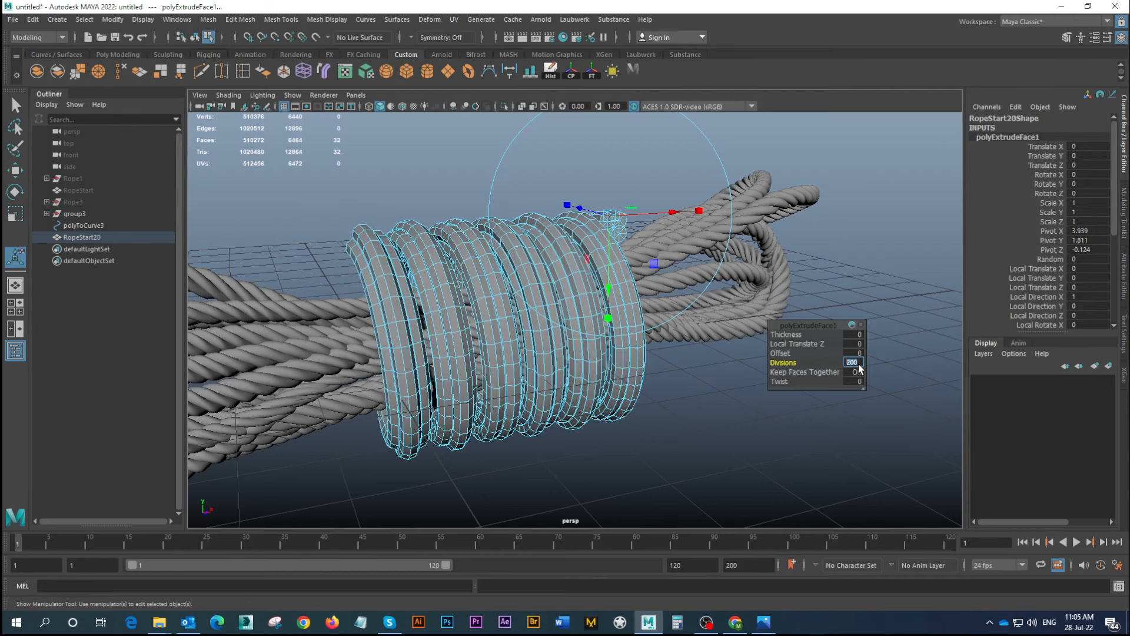
left_click_drag(519, 385, 601, 321, "alt")
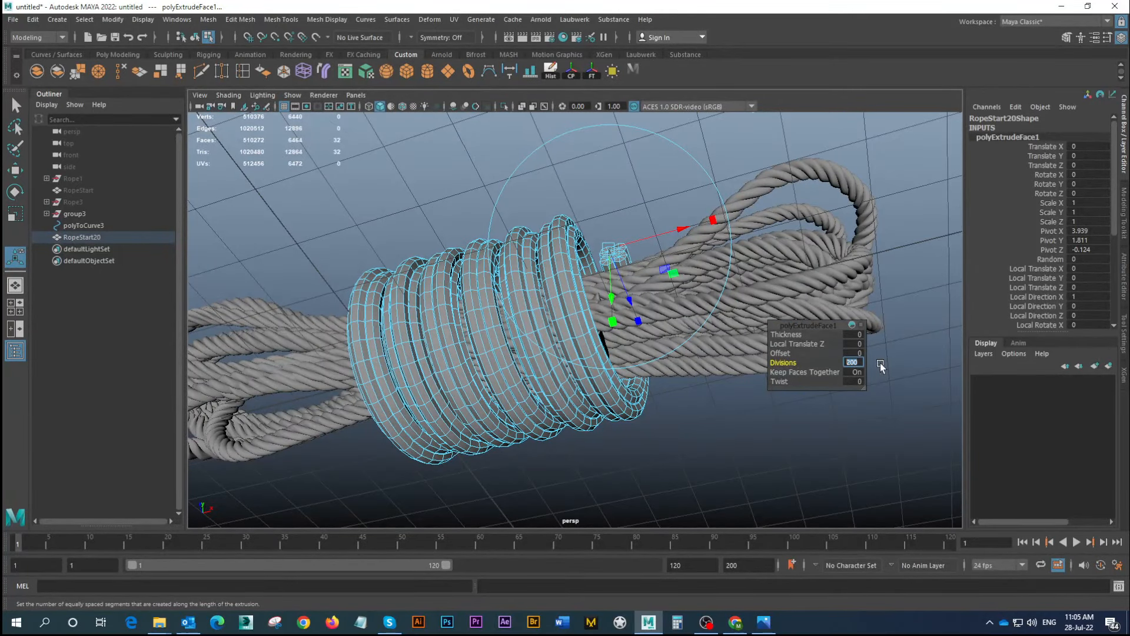
type("250")
key("Return")
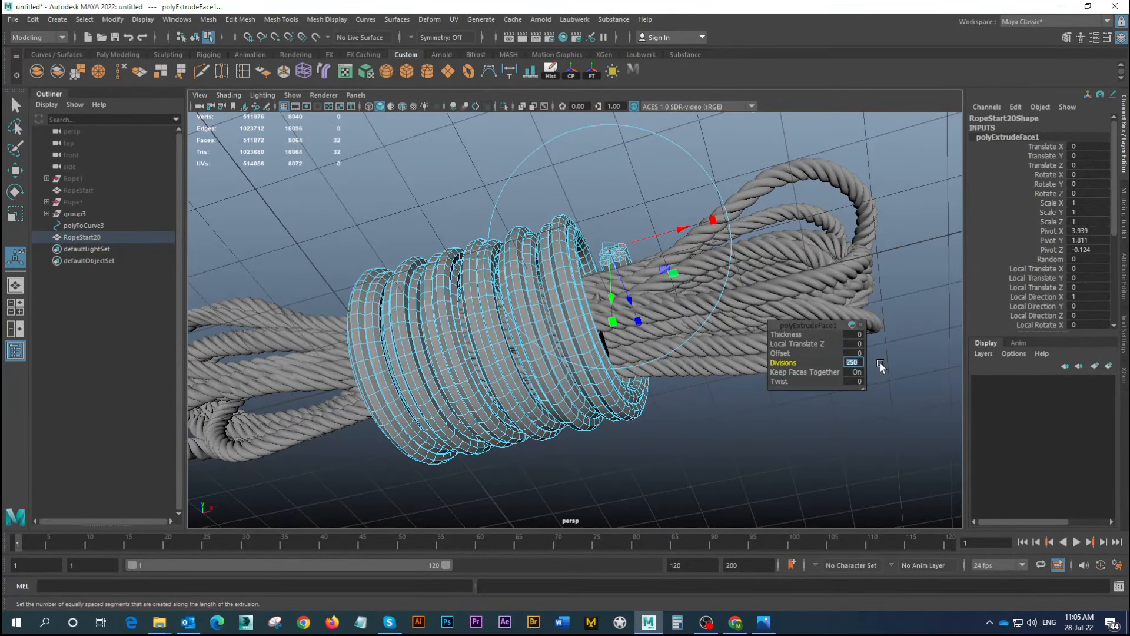
Set the extrusion's twist to 10000 to wind the strands around each other
left_click_drag(559, 274, 522, 327, "alt")
left_click_drag(779, 381, 897, 390)
left_click(854, 382)
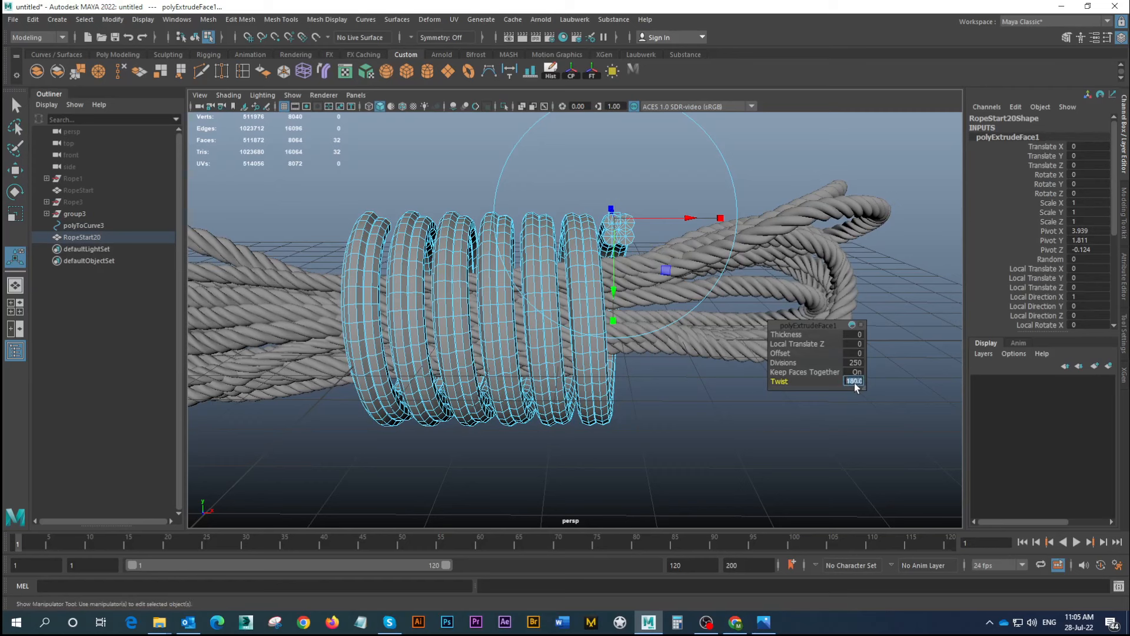
key("Return")
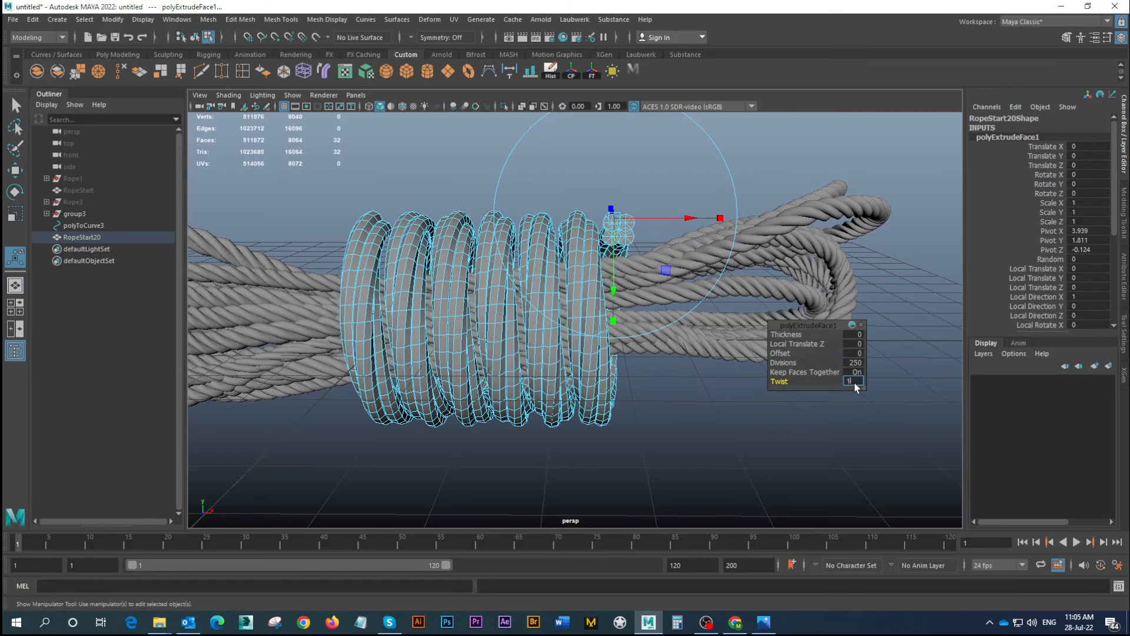
type("1000")
key("Return")
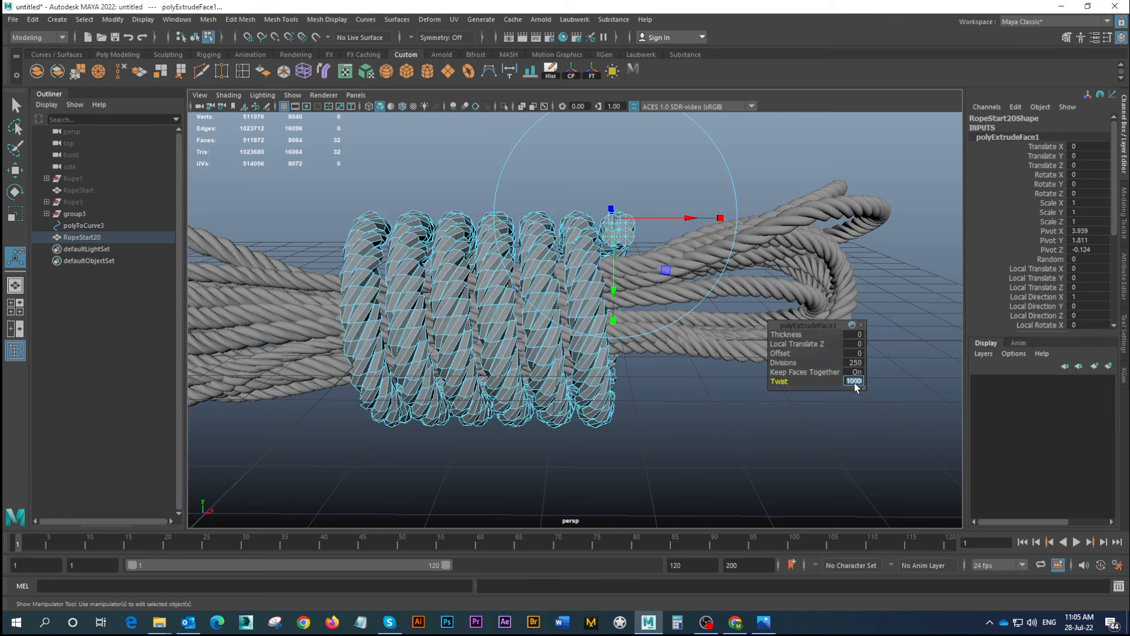
type("10000")
key("Return")
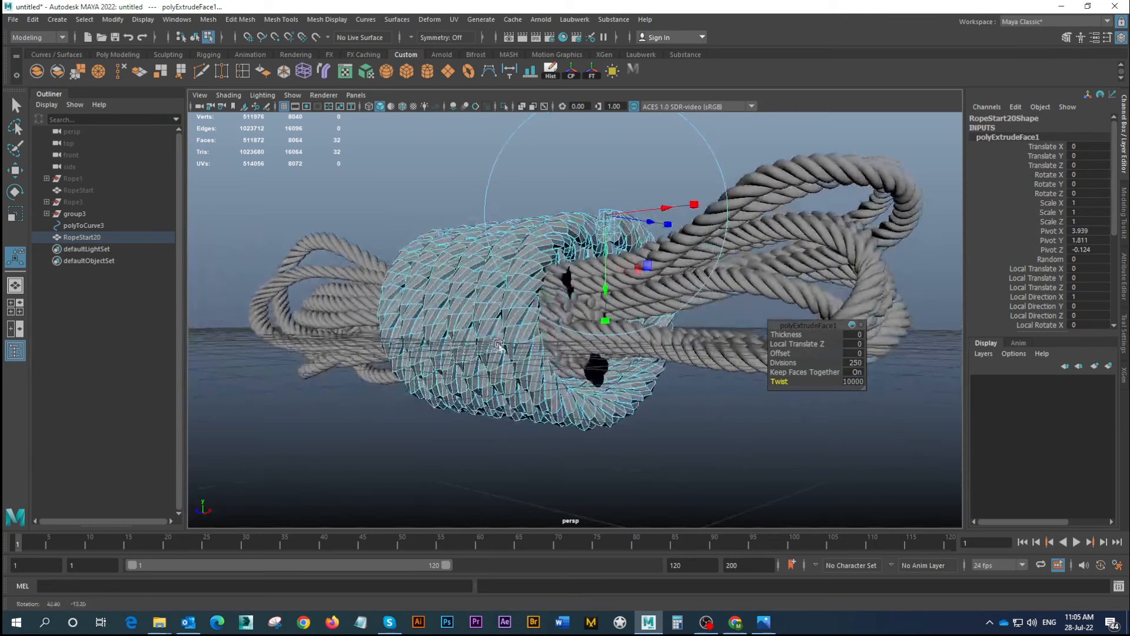
Return the wrapped rope to object mode and show it in smooth preview to inspect the coils
right_click_drag(549, 392, 606, 283)
key("3")
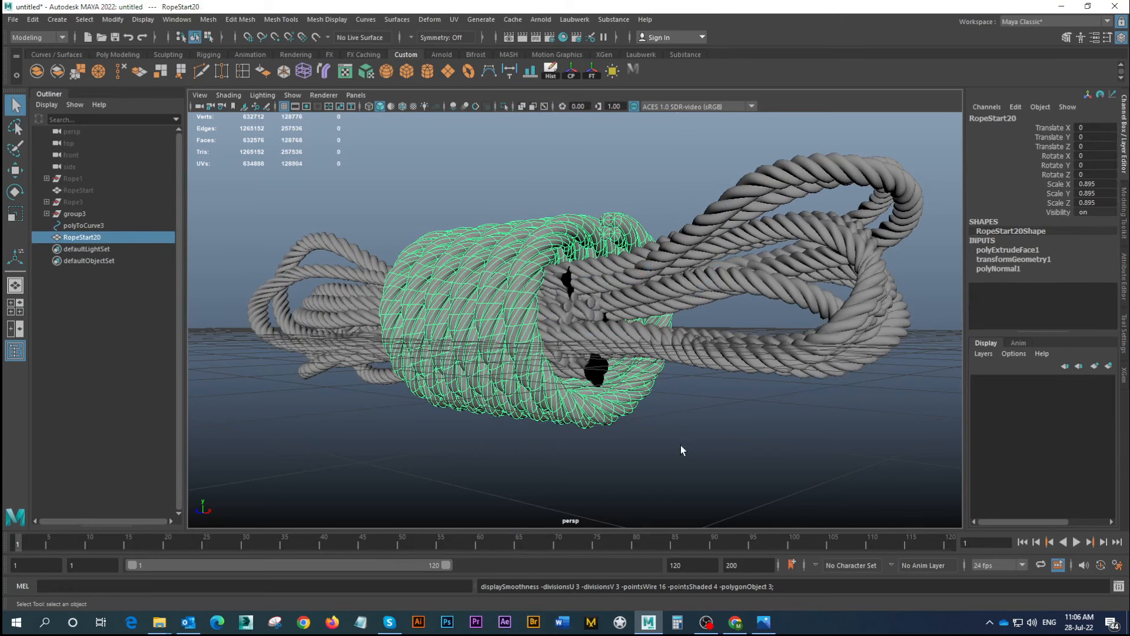
left_click(680, 443)
scroll(553, 377, "down", 5)
left_click_drag(553, 379, 613, 381, "alt")
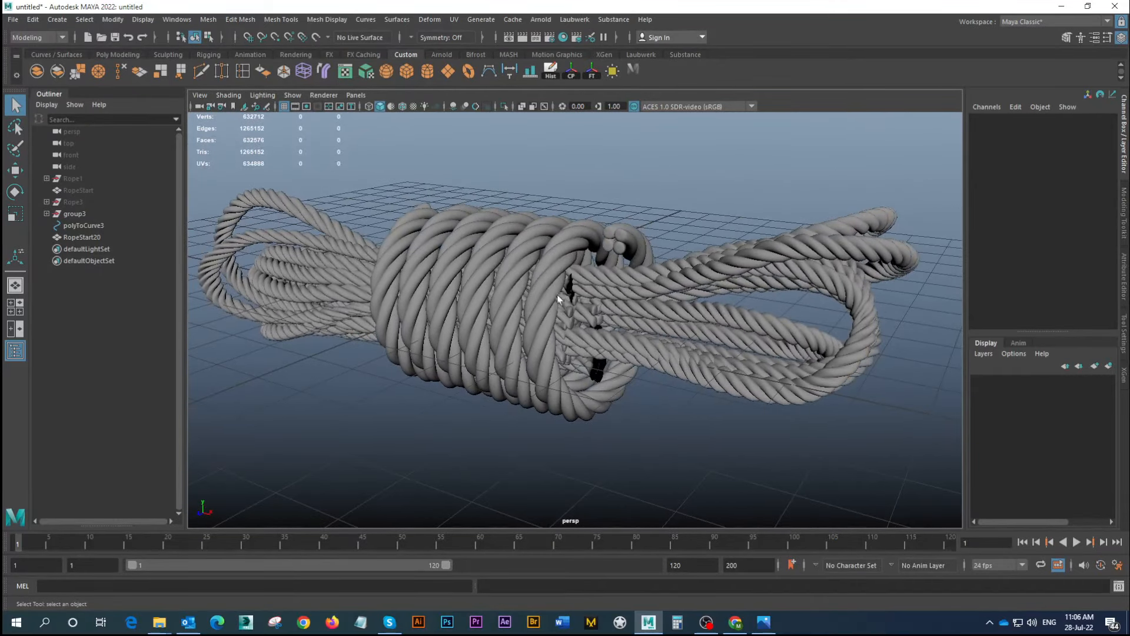
left_click_drag(550, 289, 696, 318, "alt")
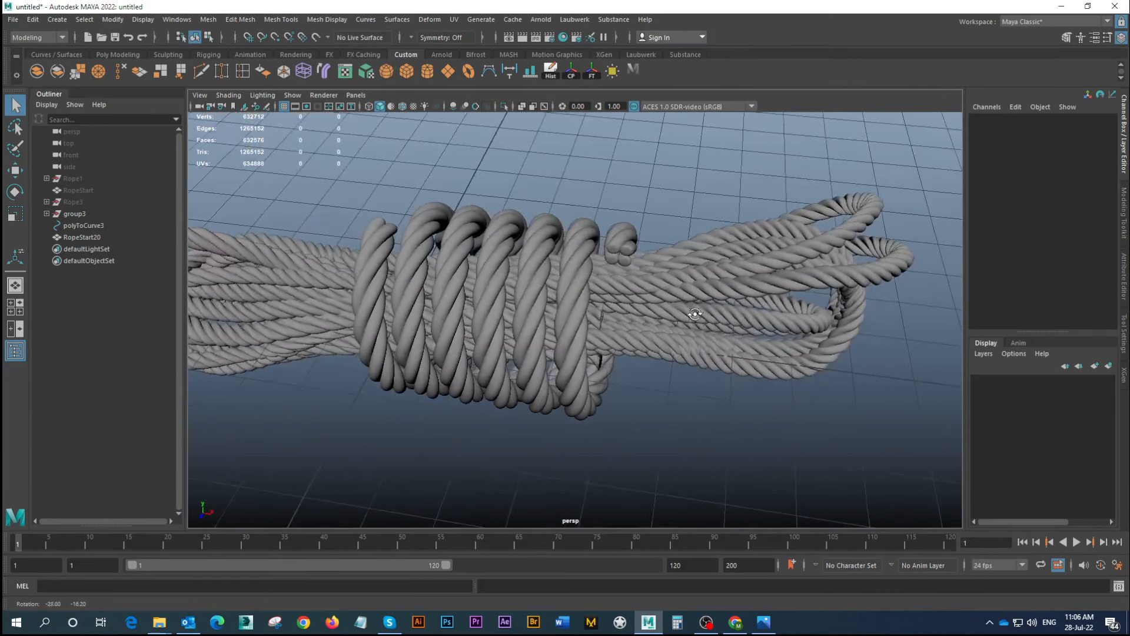
Undo the rope extrusion with its division and twist settings, back to the flat profile and curve
left_click(576, 297)
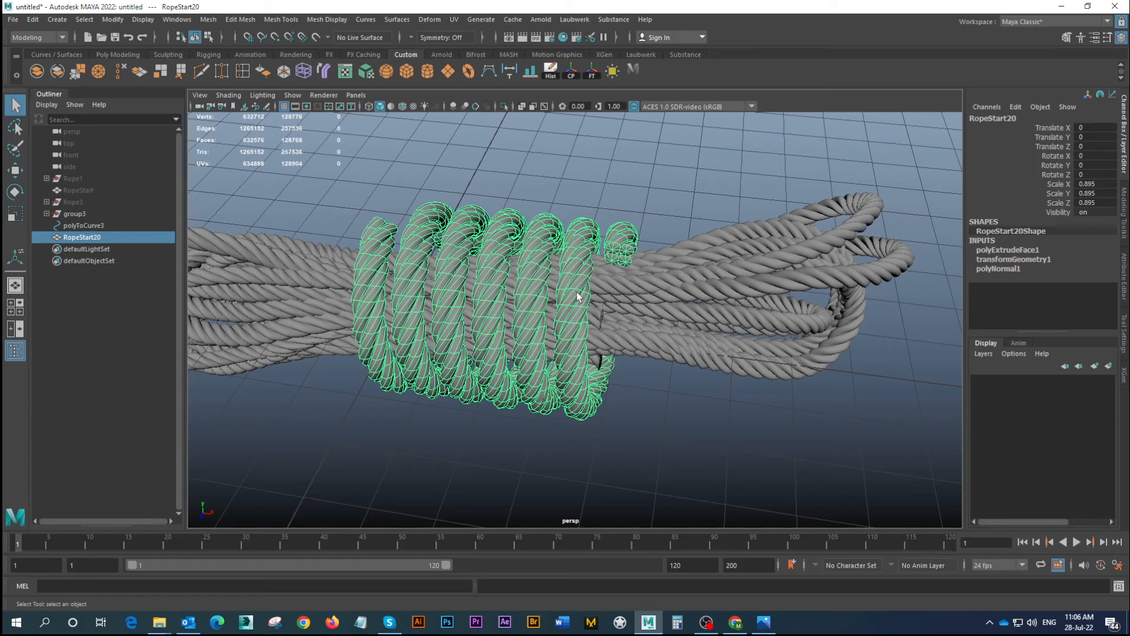
key("ctrl+z")
key("ctrl+z")
key("ctrl+z")
key("ctrl+z")
key("ctrl+z")
key("ctrl+z")
key("ctrl+z")
key("ctrl+z")
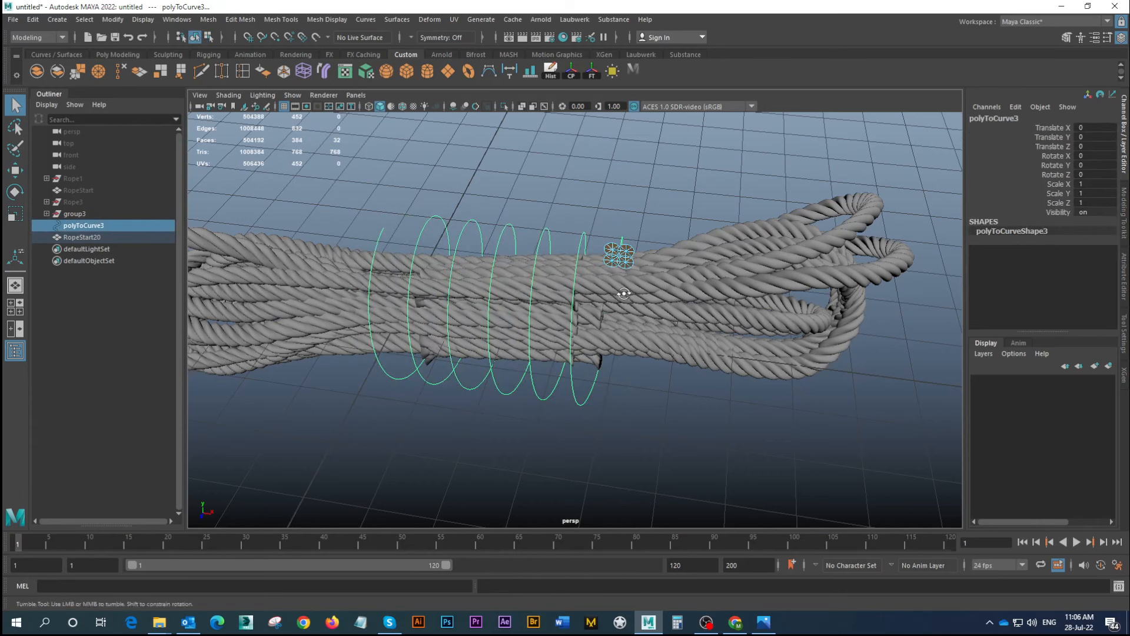
Put the RopeStart20 profile back in object mode and turn off its smooth preview
left_click_drag(621, 290, 655, 263, "alt")
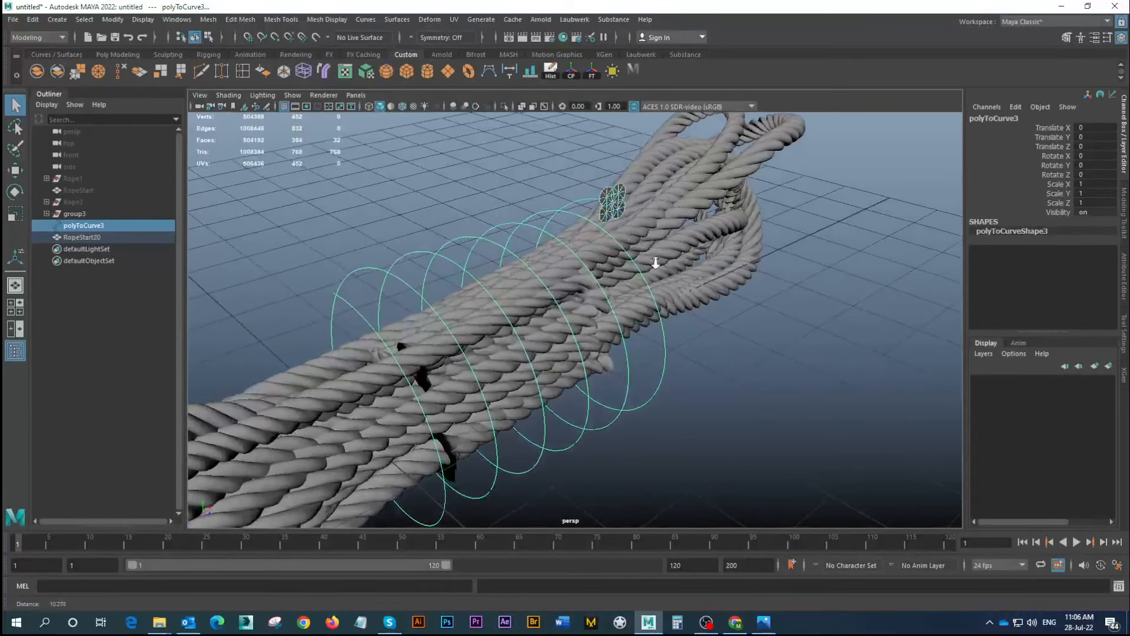
left_click(578, 155)
right_click_drag(603, 189, 640, 171)
left_click_drag(615, 235, 602, 196, "alt")
left_click(602, 196)
left_click(610, 236)
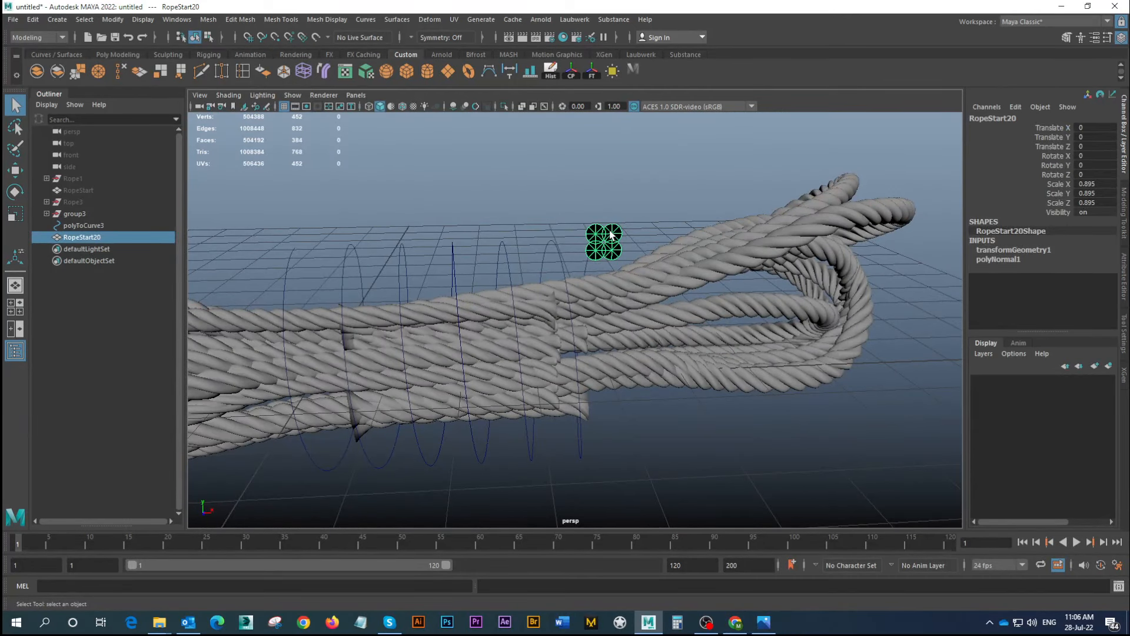
key("1")
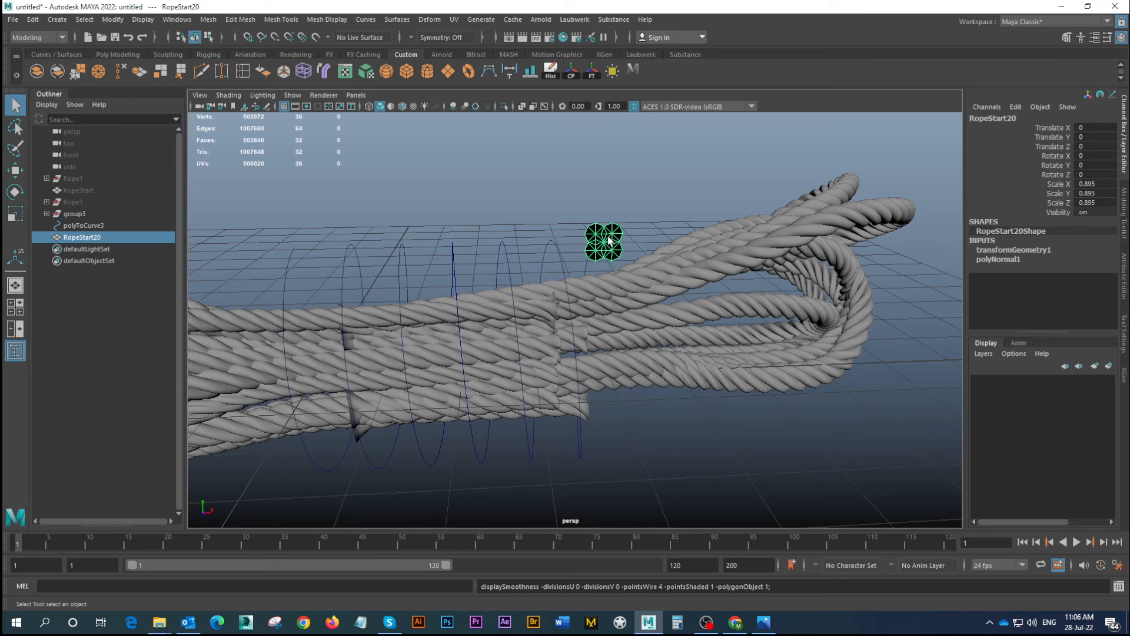
Scale the RopeStart20 profile down uniformly to about 0.583
key("r")
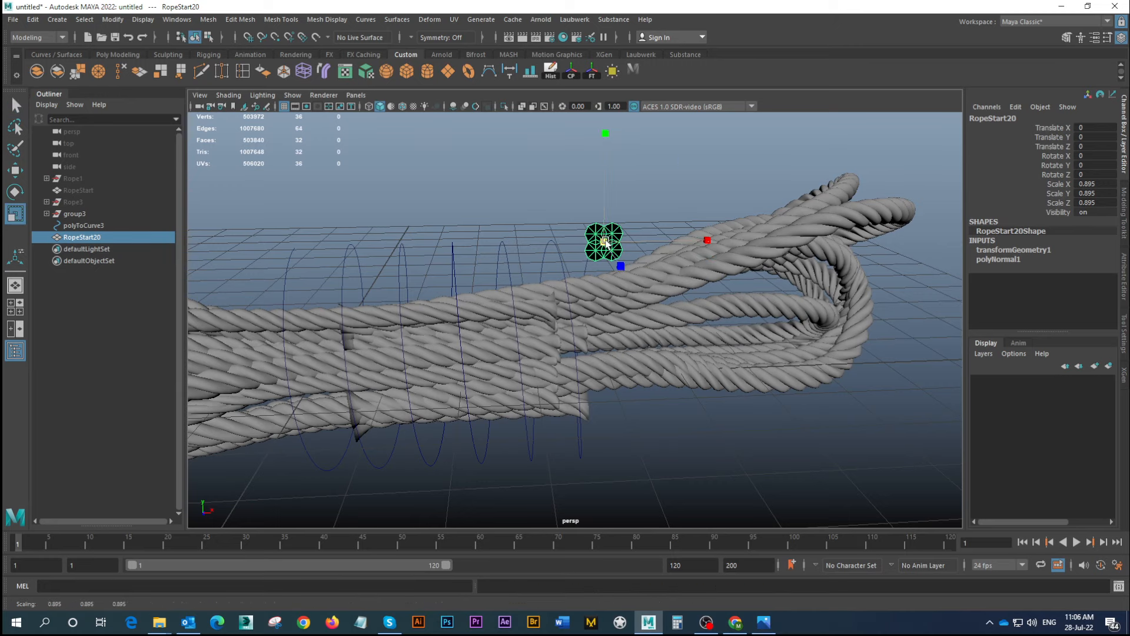
left_click_drag(607, 240, 596, 242)
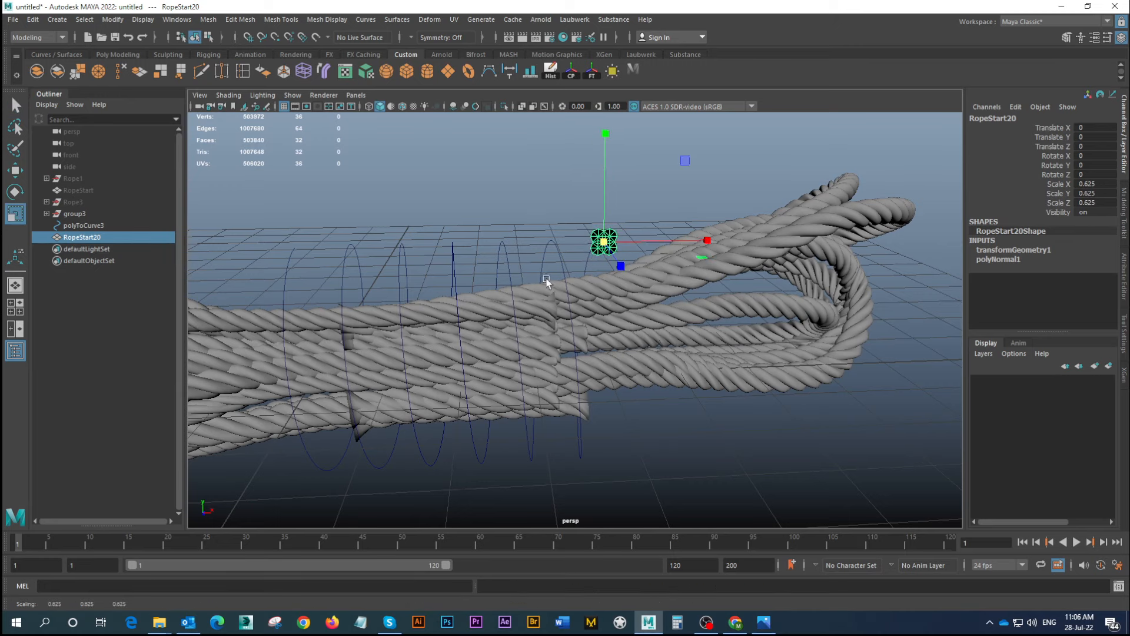
left_click_drag(547, 283, 576, 287, "alt")
scroll(614, 236, "up", 3)
left_click_drag(612, 215, 610, 218)
Extrude all faces of the RopeStart20 profile along the spiral curve polyToCurve3
right_click_drag(608, 206, 616, 238)
left_click_drag(579, 173, 639, 243)
left_click(532, 224, "shift")
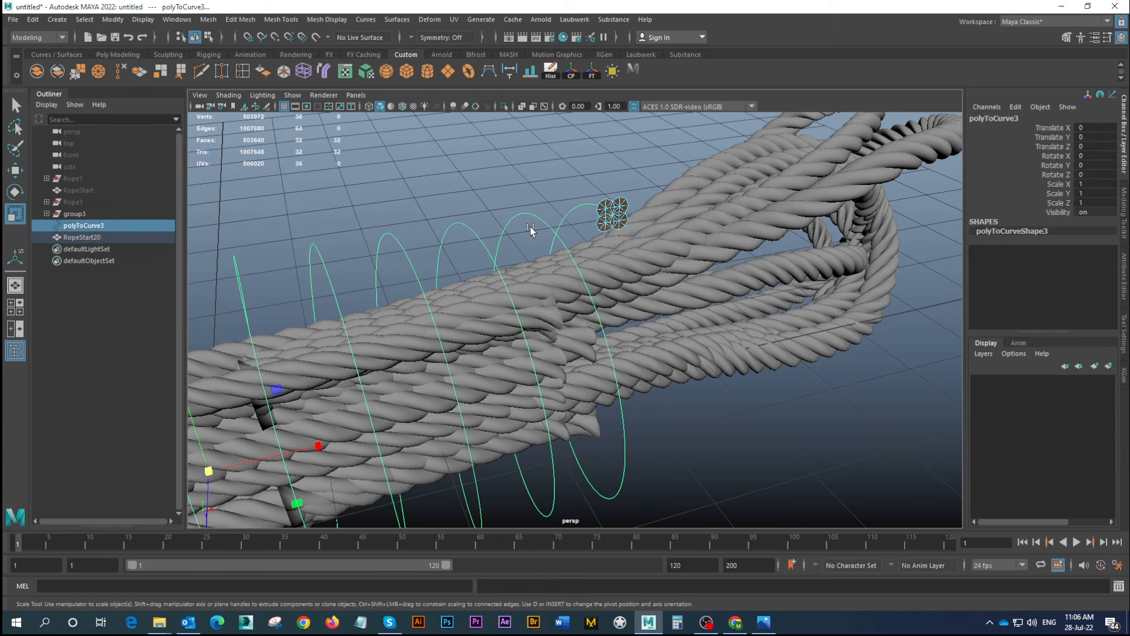
key("ctrl+e")
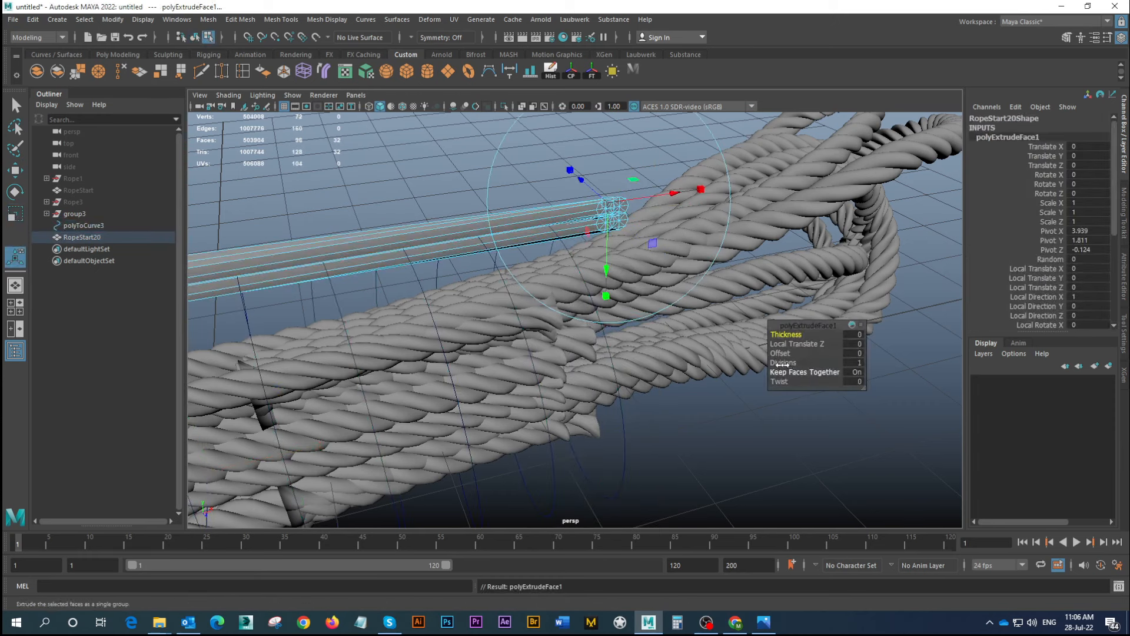
Set the extrusion's divisions to 250 so the thinner rope follows the spiral
left_click_drag(786, 363, 1012, 373)
left_click(853, 362)
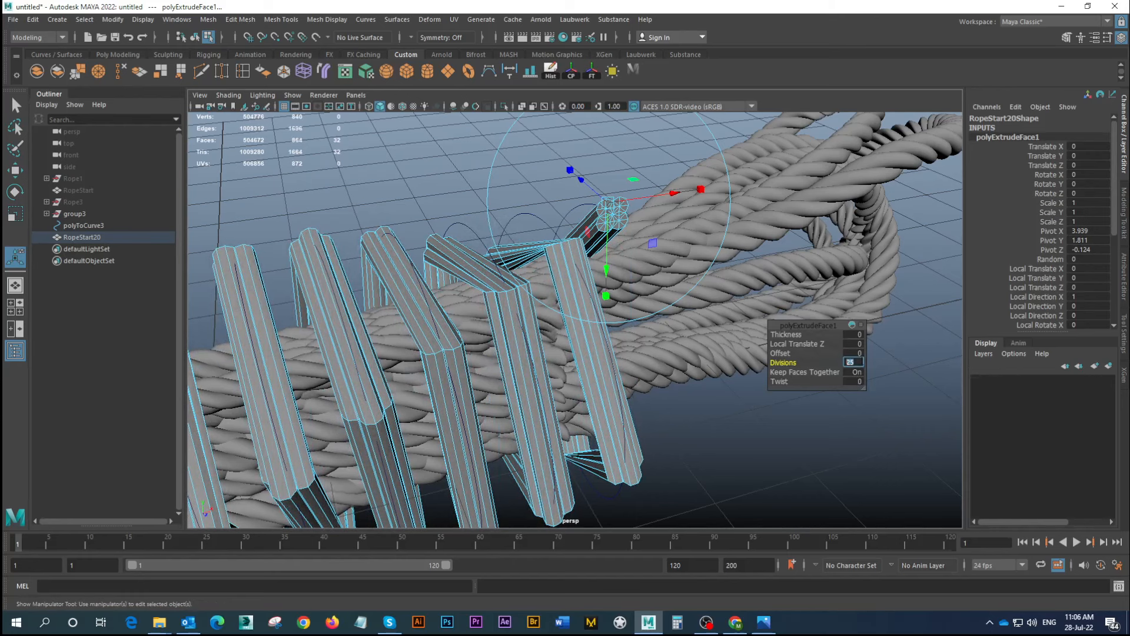
type("0")
key("Return")
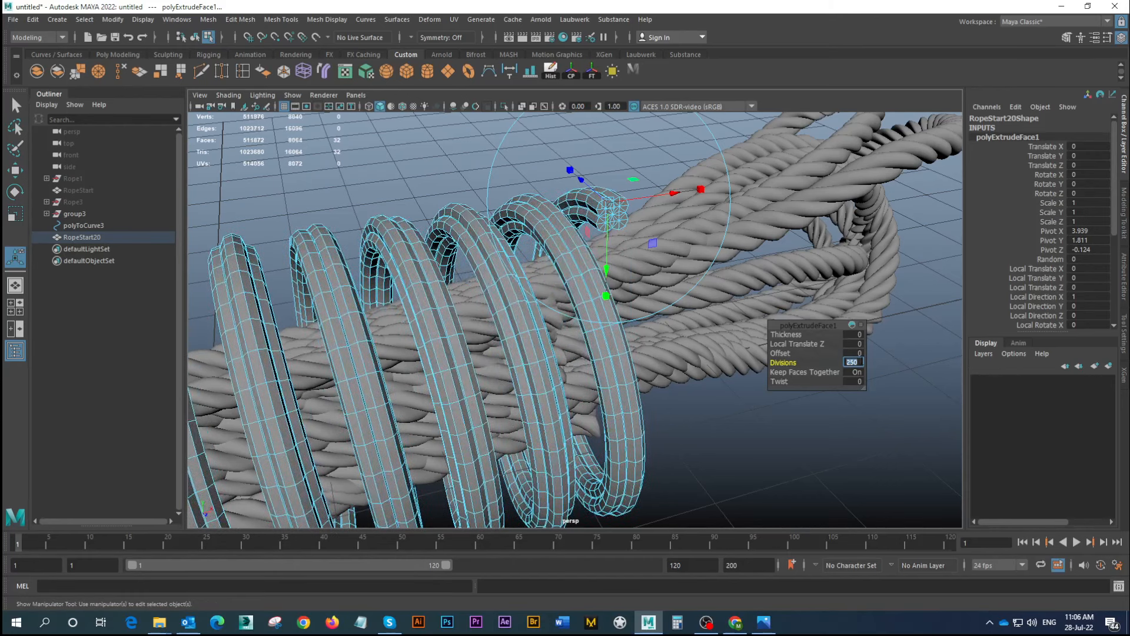
Set the twist of the thinner spiral extrusion to 10000
right_click_drag(653, 368, 517, 307, "alt")
left_click_drag(598, 356, 537, 324, "alt")
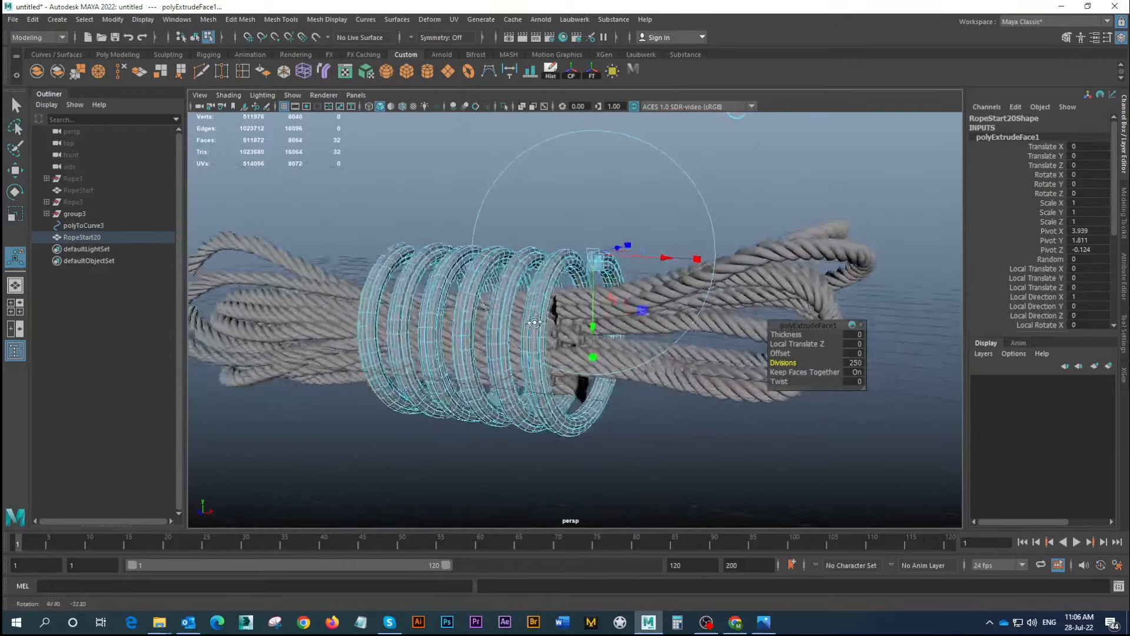
right_click_drag(537, 323, 653, 337, "alt")
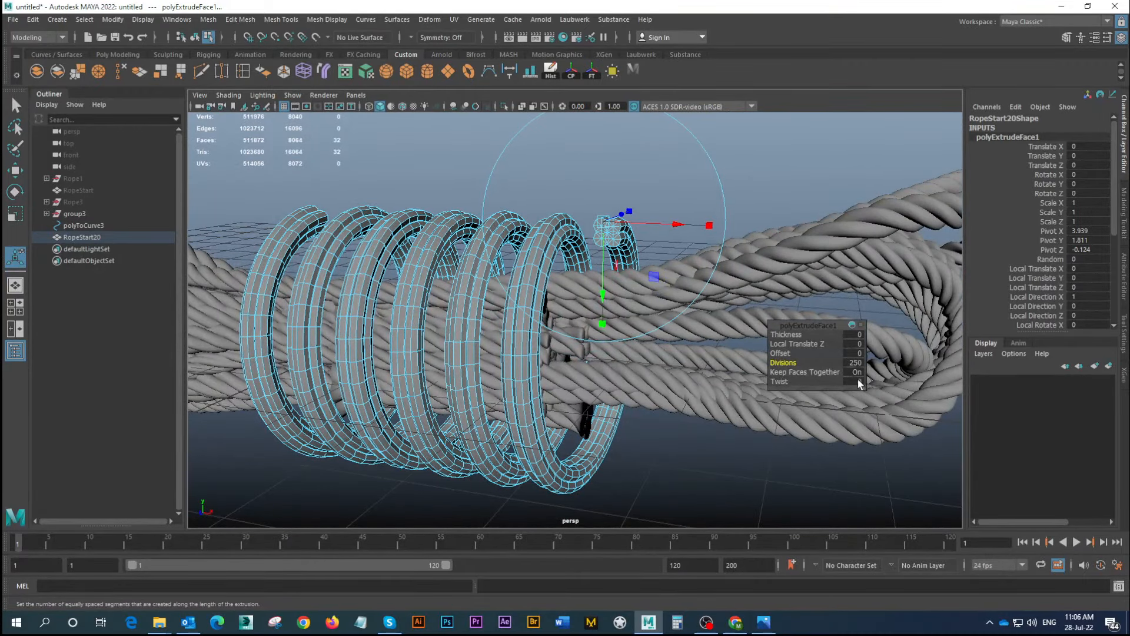
left_click_drag(588, 377, 559, 350, "alt")
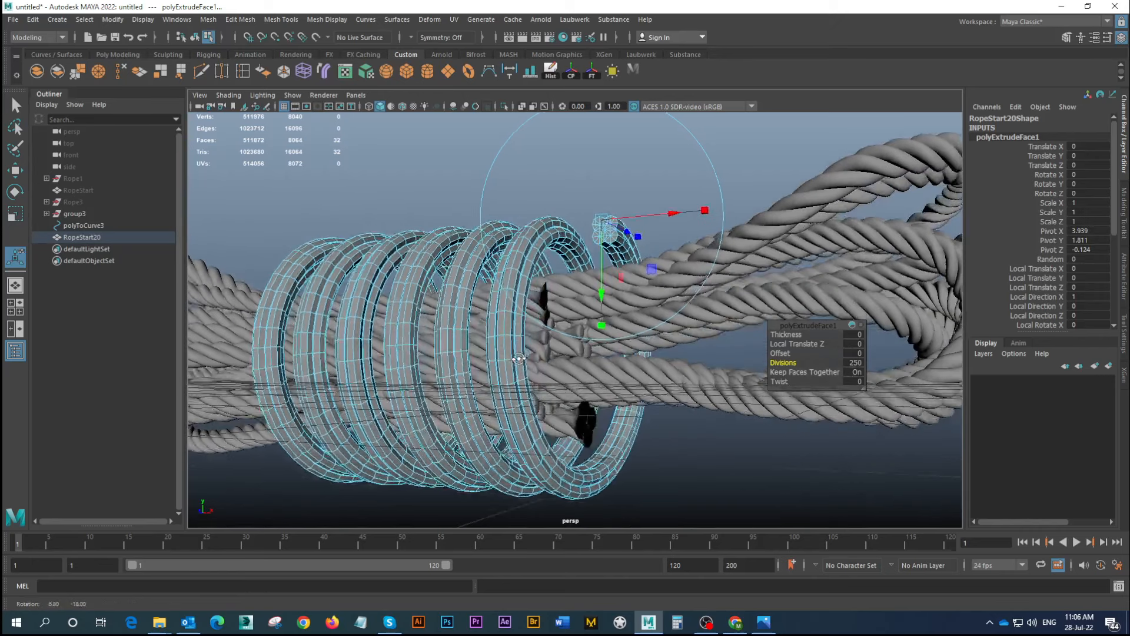
left_click(852, 381)
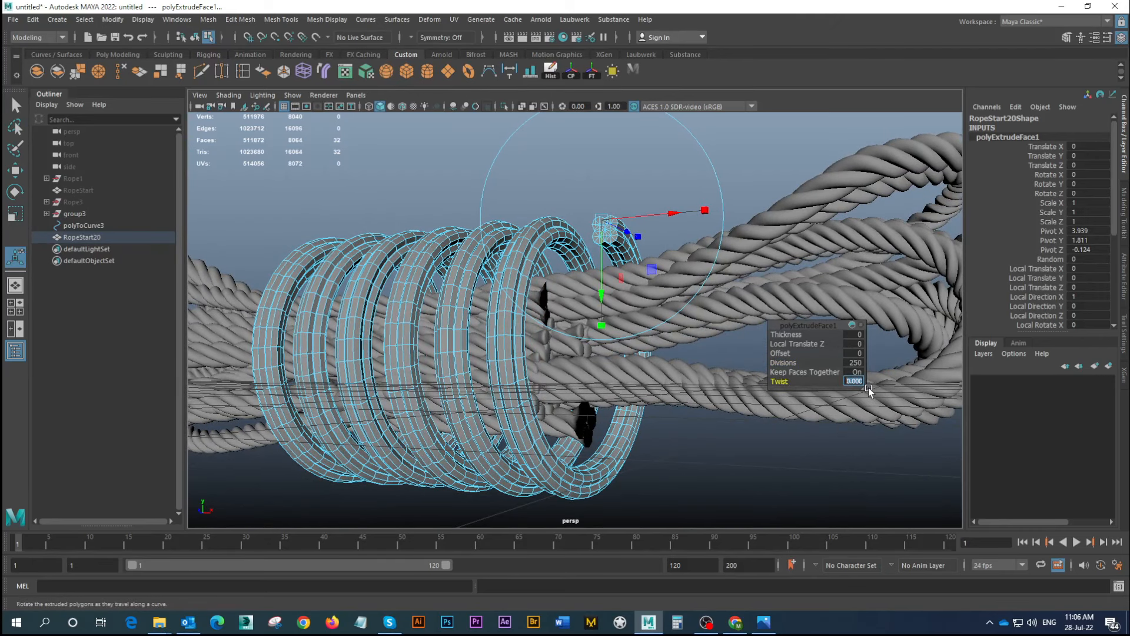
type("10000")
key("Return")
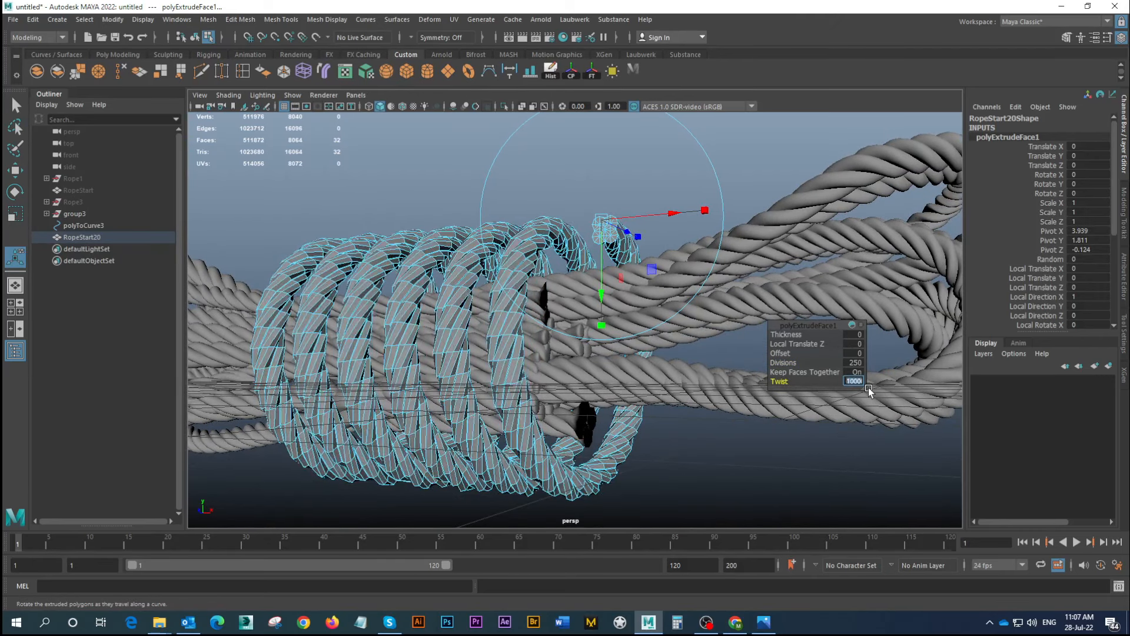
Return the thinner wrapped rope to object mode, show it in smooth preview and inspect the coils
left_click_drag(435, 377, 474, 354, "alt")
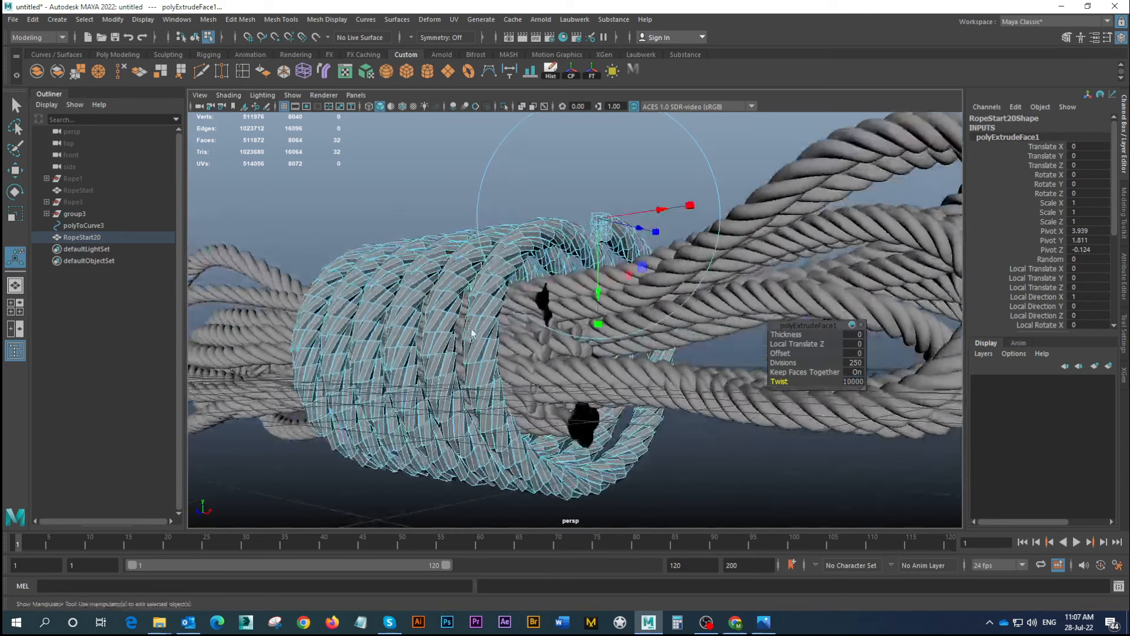
right_click_drag(474, 353, 404, 265)
key("3")
left_click(446, 220)
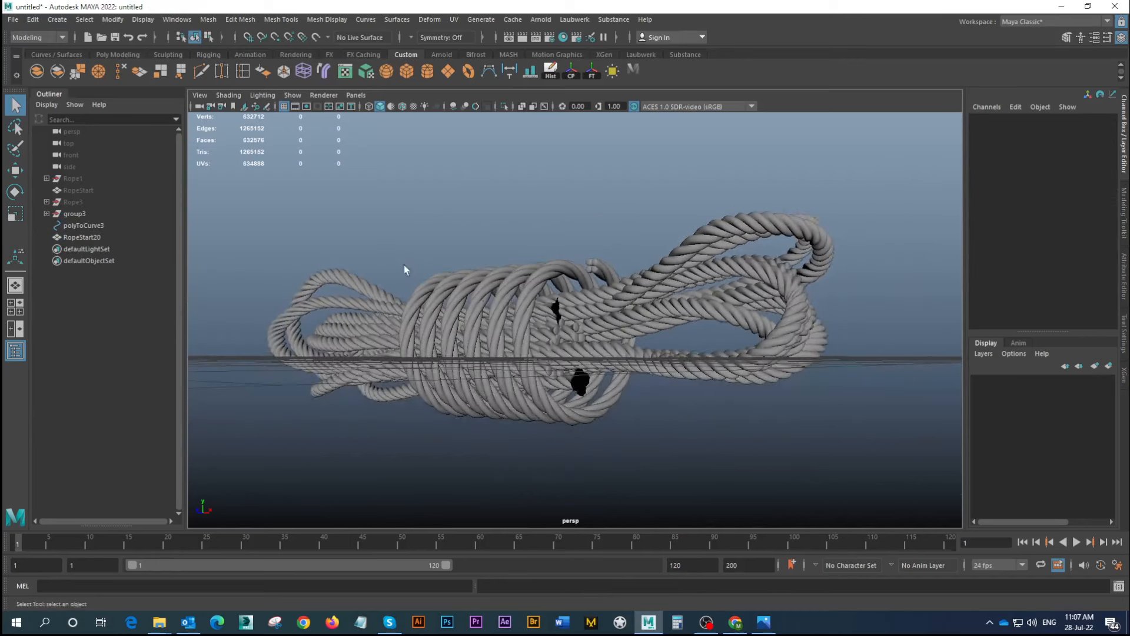
left_click_drag(403, 265, 492, 323, "alt")
right_click_drag(492, 323, 580, 334, "alt")
left_click_drag(580, 335, 554, 333, "alt")
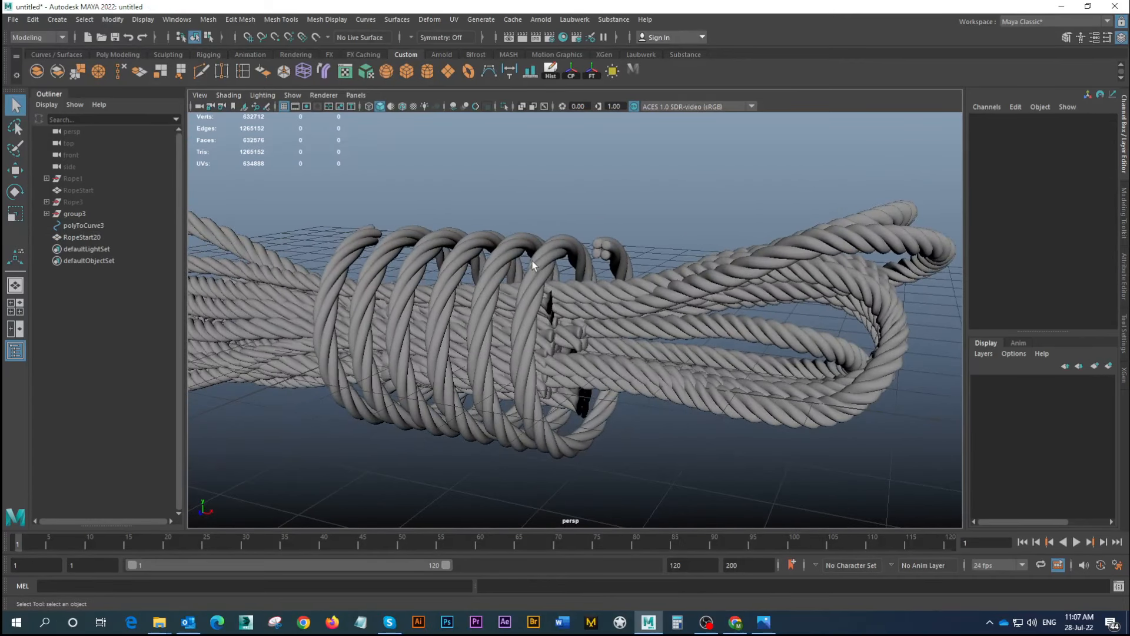
Reopen the wrapped rope's extrusion settings, raise the twist to 20000 and inspect the tighter strands around the bundle
left_click(539, 267)
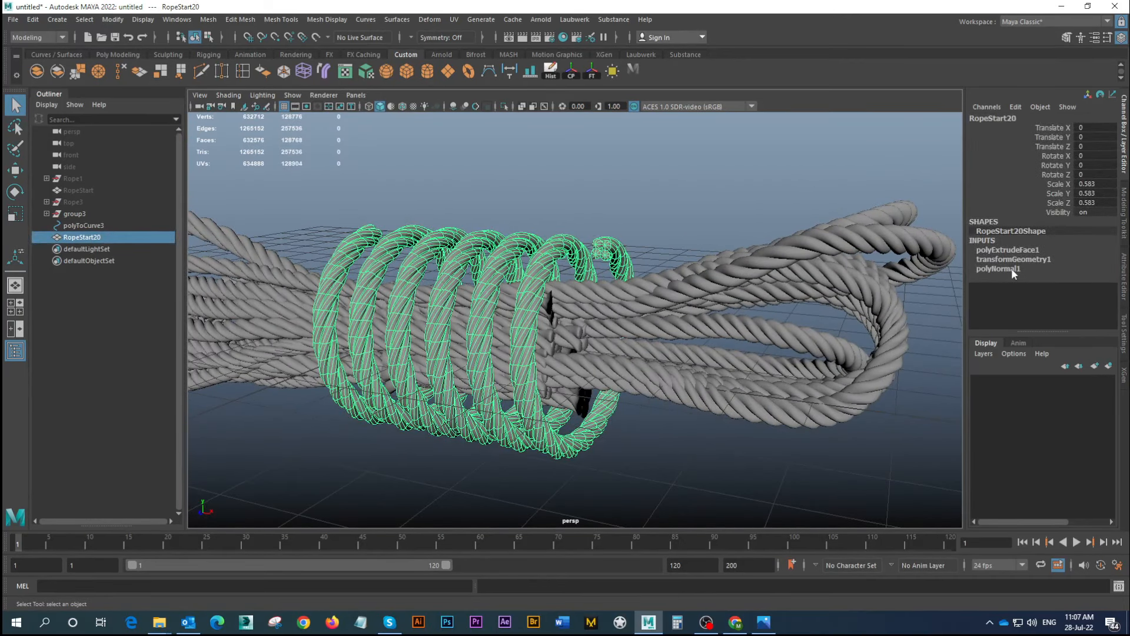
left_click(19, 256)
left_click(856, 380)
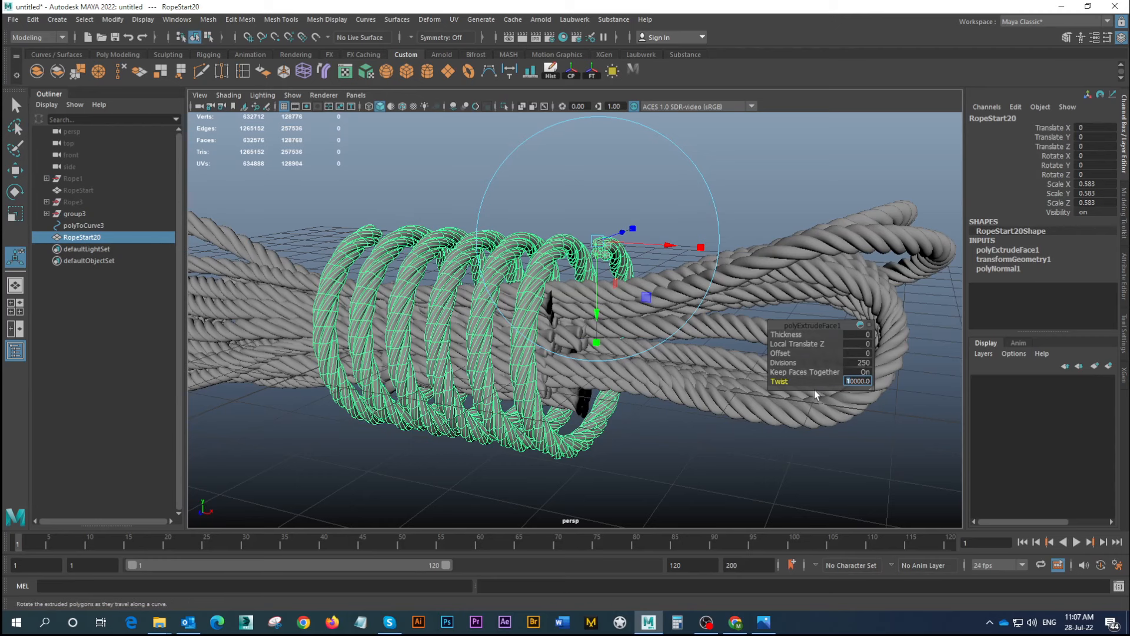
type("20000")
key("Return")
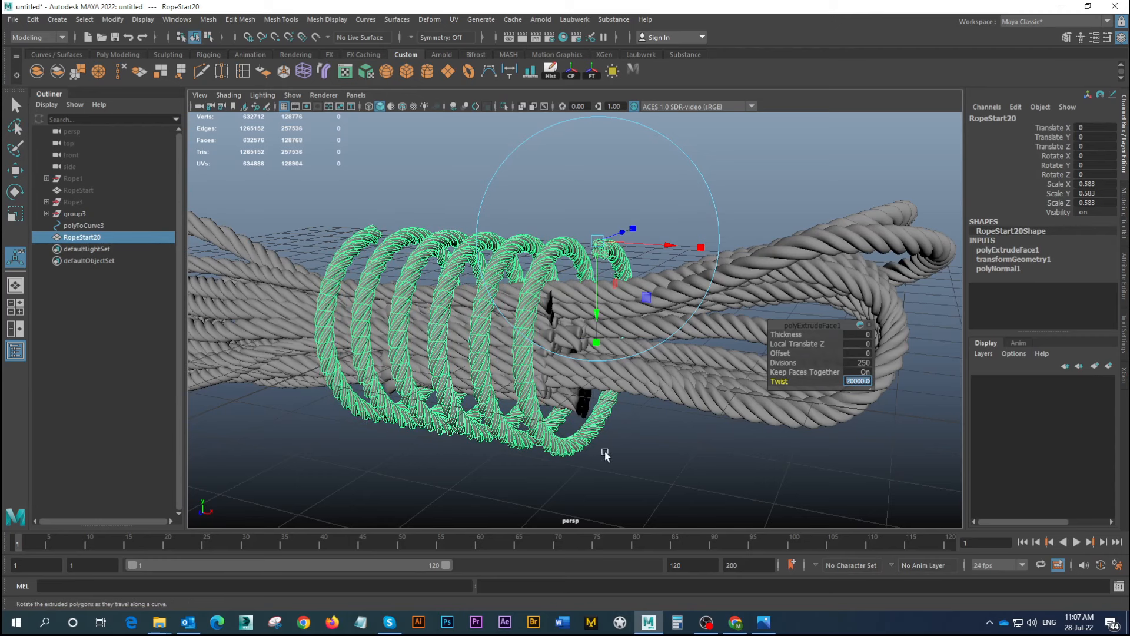
left_click(651, 449)
left_click_drag(651, 449, 649, 402, "alt")
left_click_drag(592, 282, 517, 302, "alt")
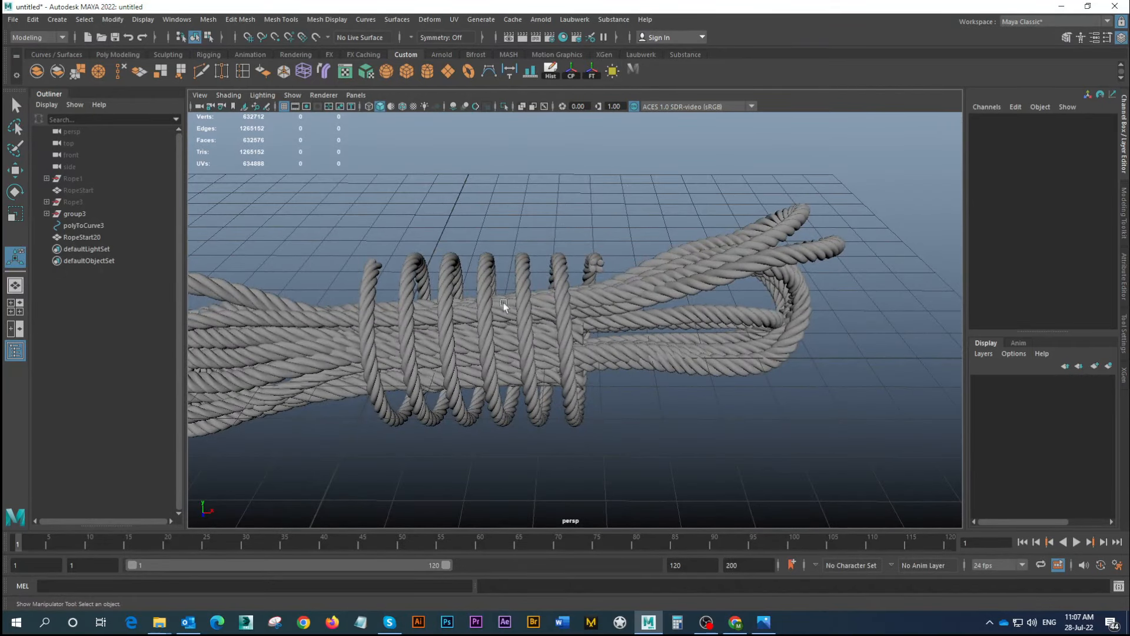
left_click_drag(558, 342, 525, 337, "alt")
right_click_drag(524, 336, 610, 337, "alt")
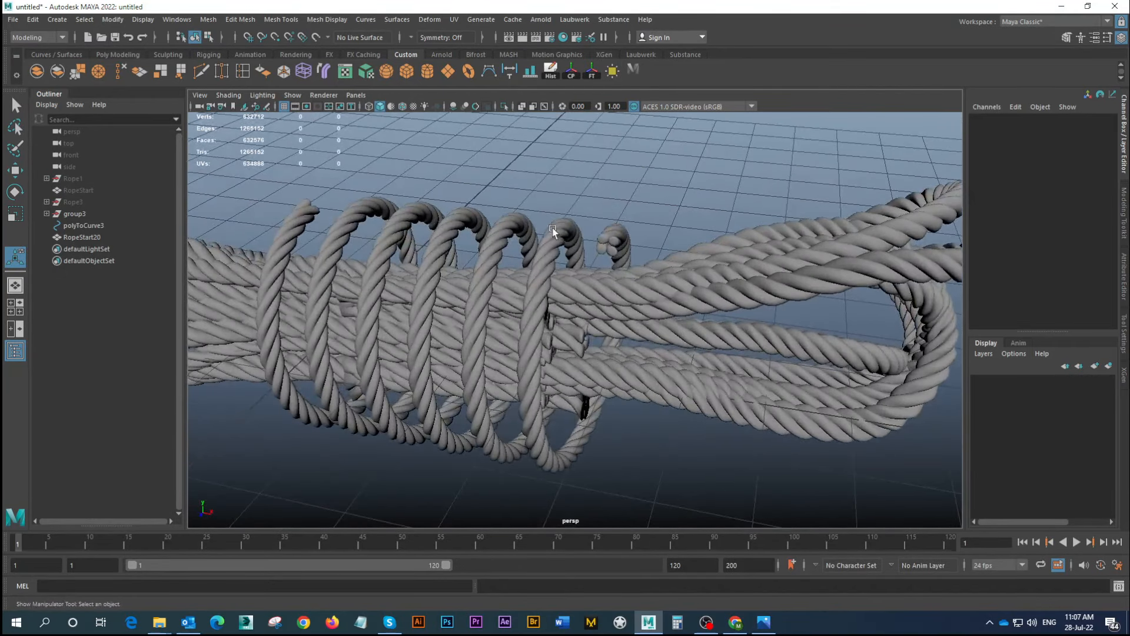
Try to compress the spiral curve polyToCurve3 along X to a scale of about 0.865
left_click(83, 226)
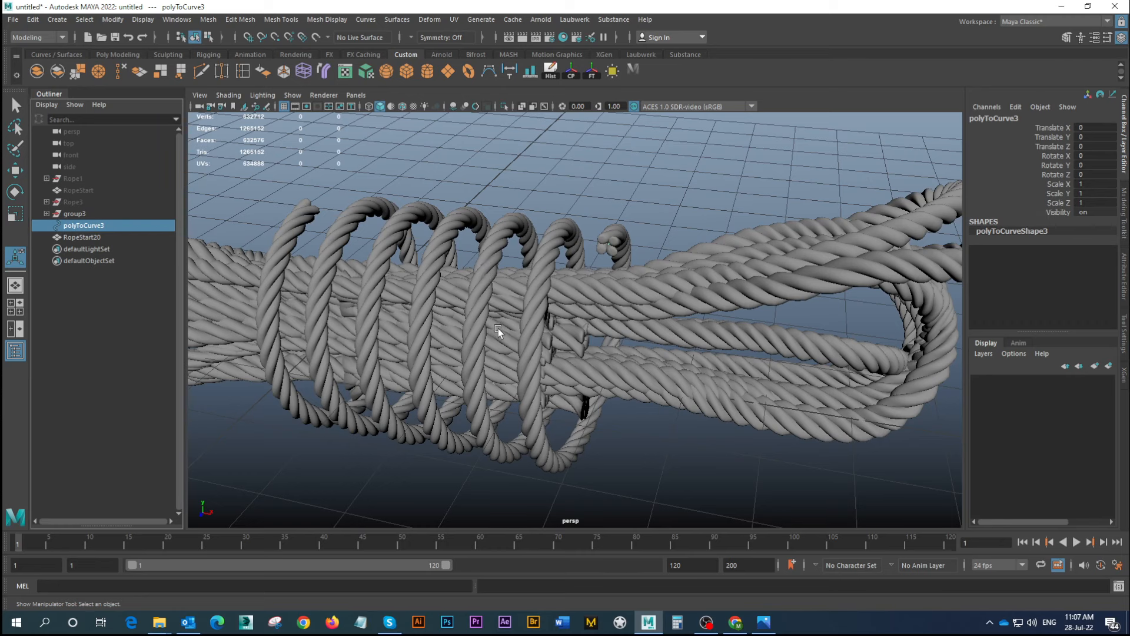
key("r")
left_click_drag(432, 355, 511, 346, "alt")
key("ctrl+z")
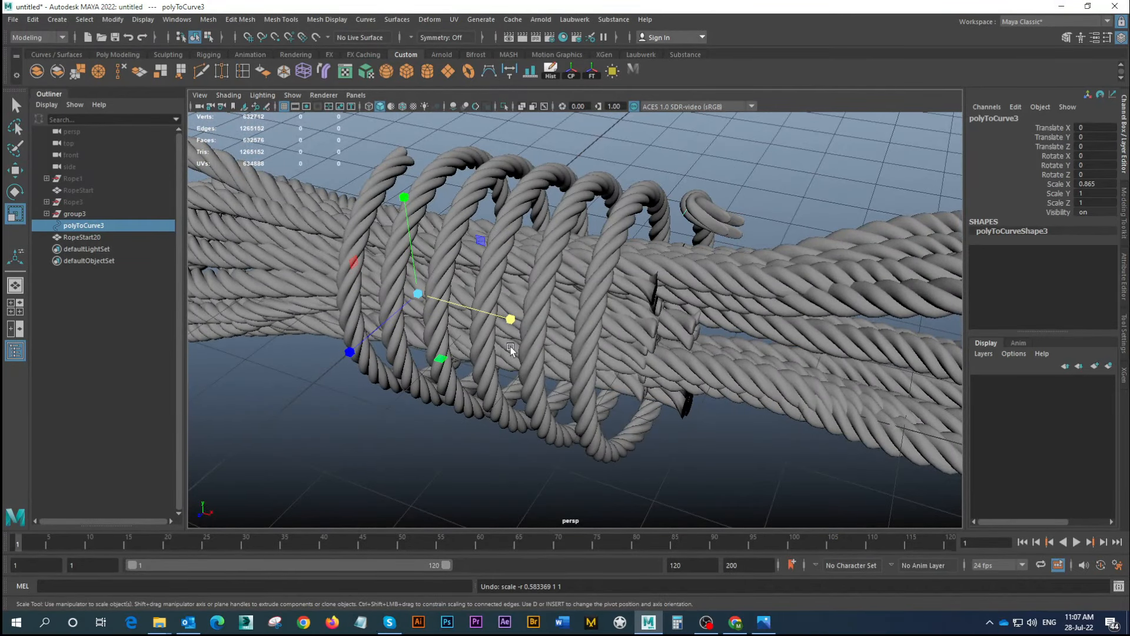
Undo the scaling of the spiral curve polyToCurve3, back to an X scale of 1
left_click_drag(510, 351, 540, 304, "alt")
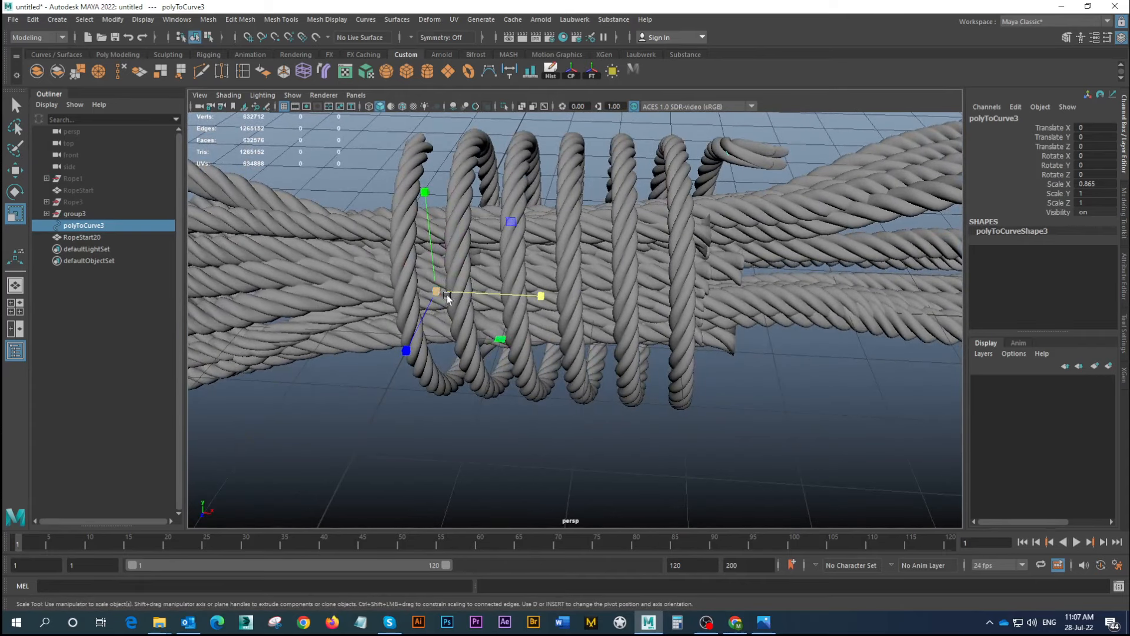
left_click_drag(446, 294, 696, 275)
key("ctrl+z")
key("ctrl+z")
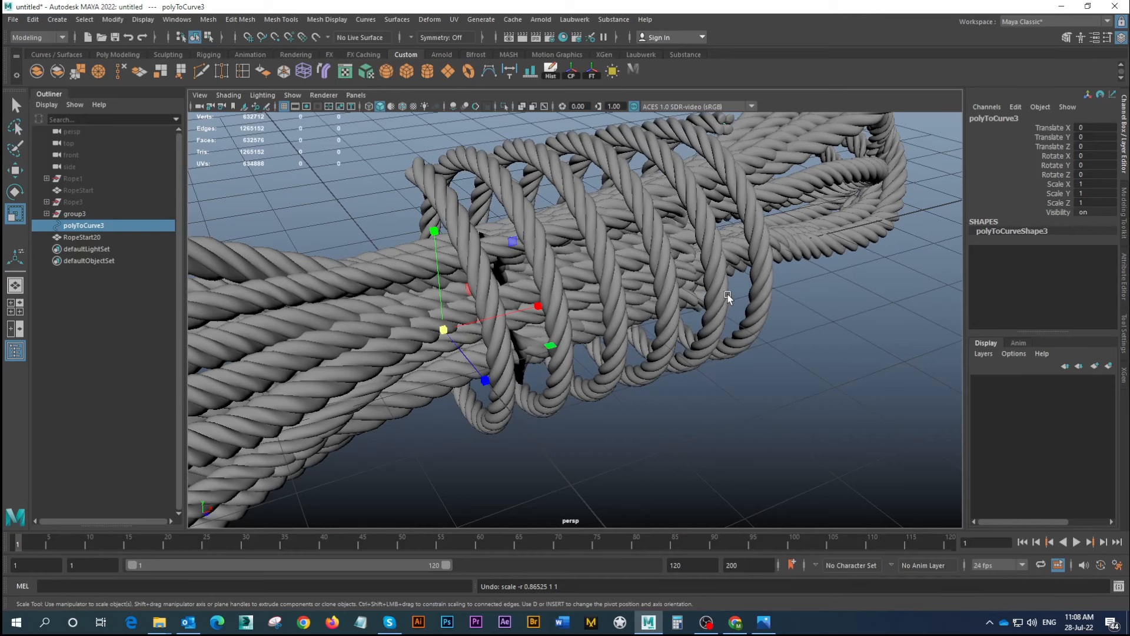
left_click_drag(728, 294, 662, 304, "alt")
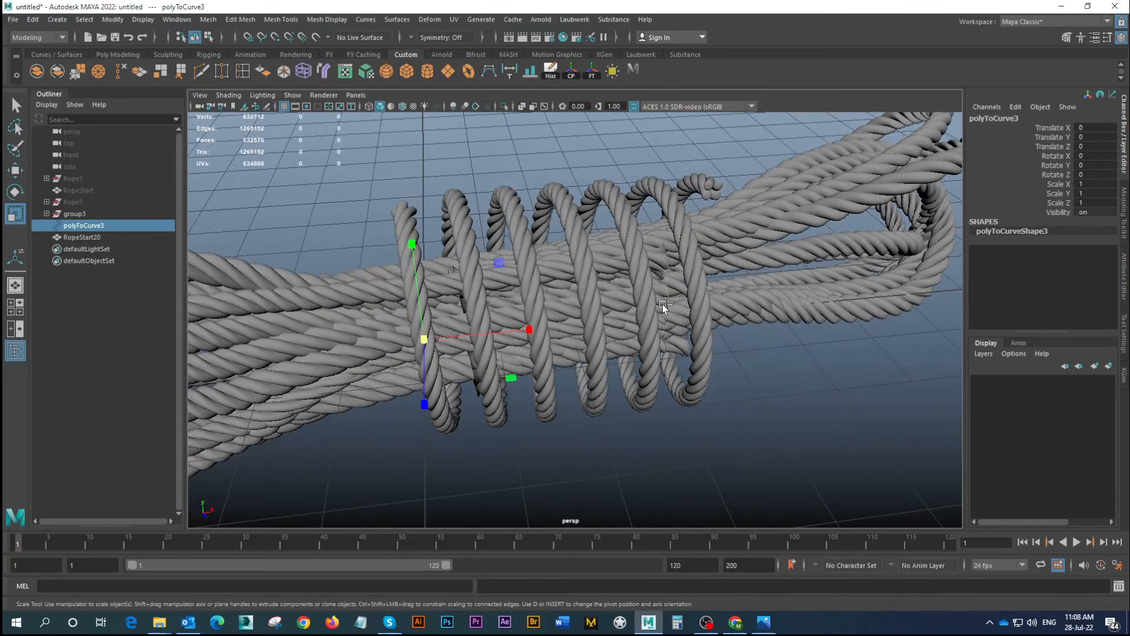
Undo the curve selection and the 20000 twist on the wrapped rope
key("ctrl+z")
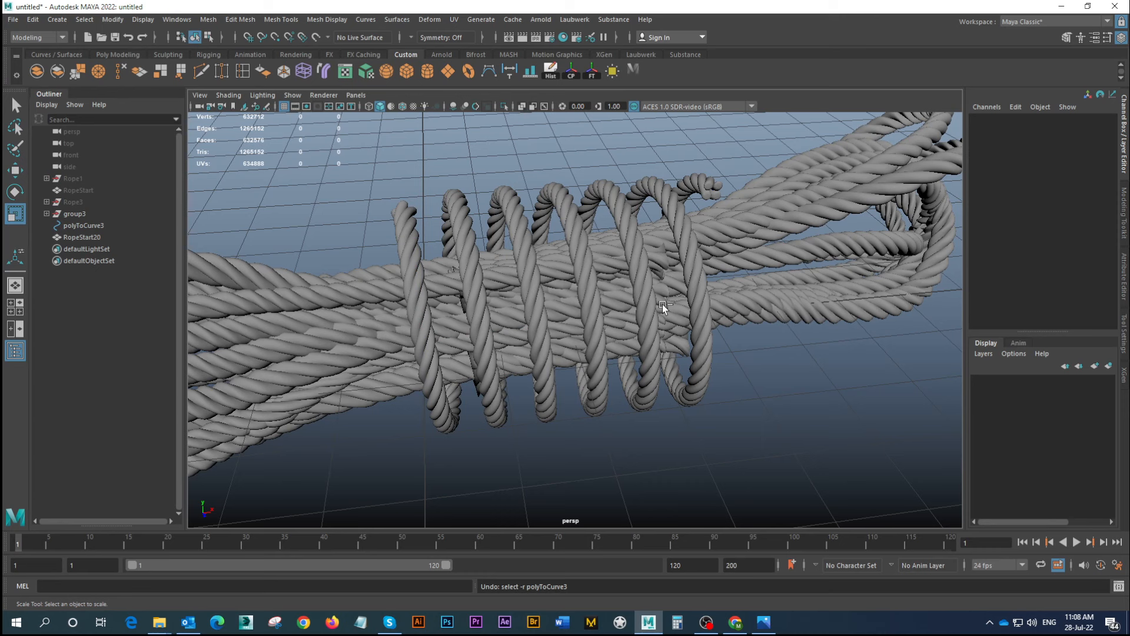
key("ctrl+z")
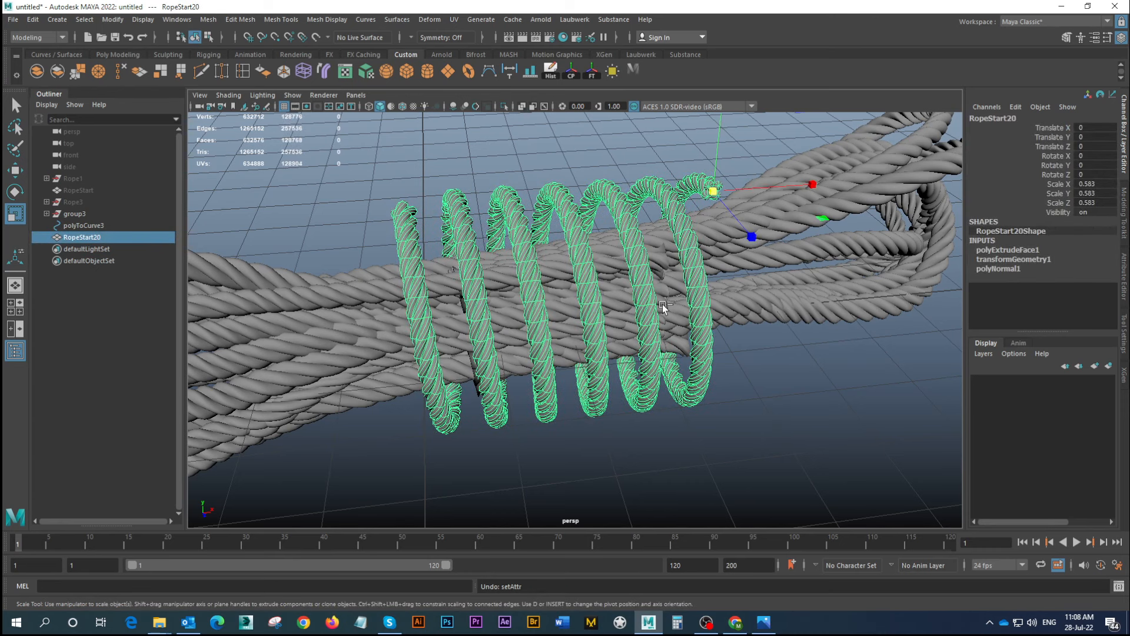
key("ctrl+z")
key("ctrl+z")
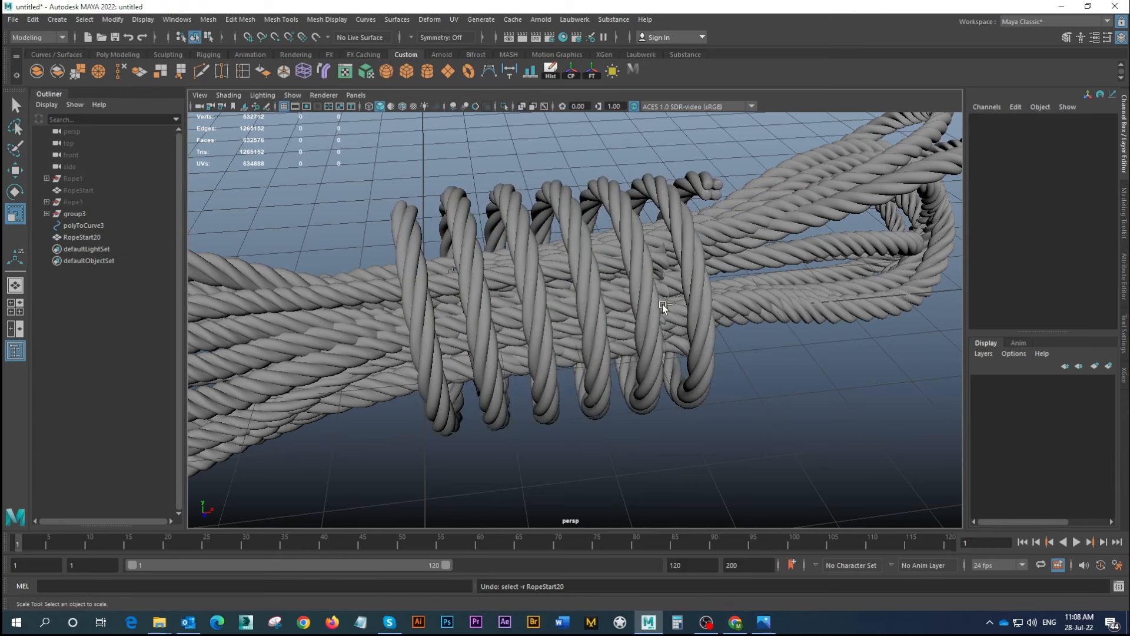
Undo the wrapped rope's smooth preview, object mode, twist and division settings, back to the straight single-division extrusion
key("ctrl+z")
key("ctrl+z")
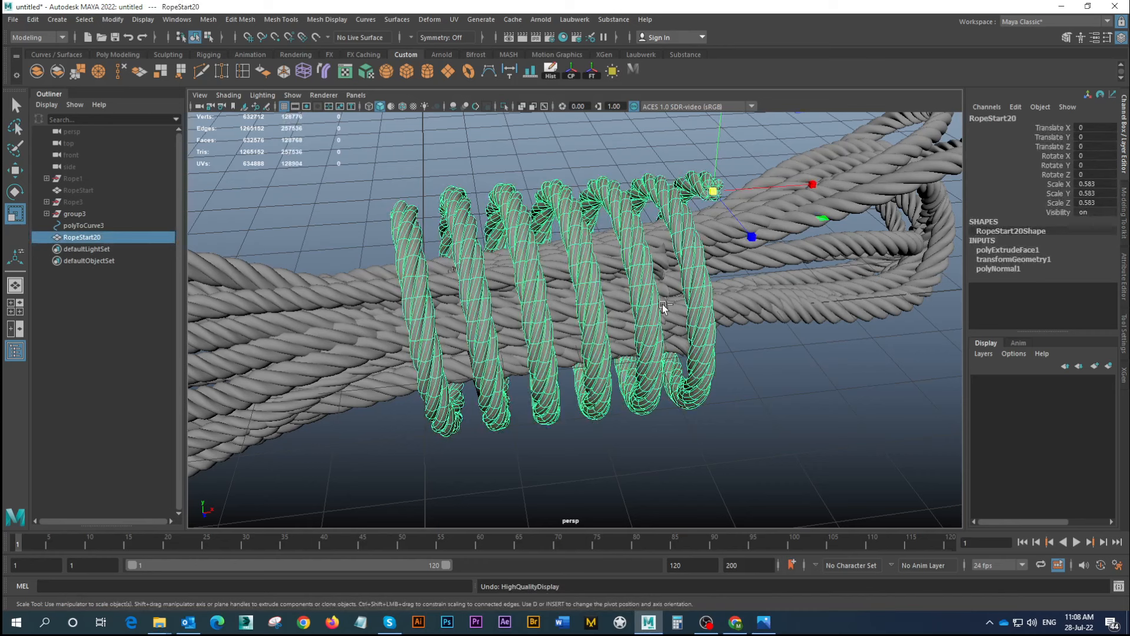
key("1")
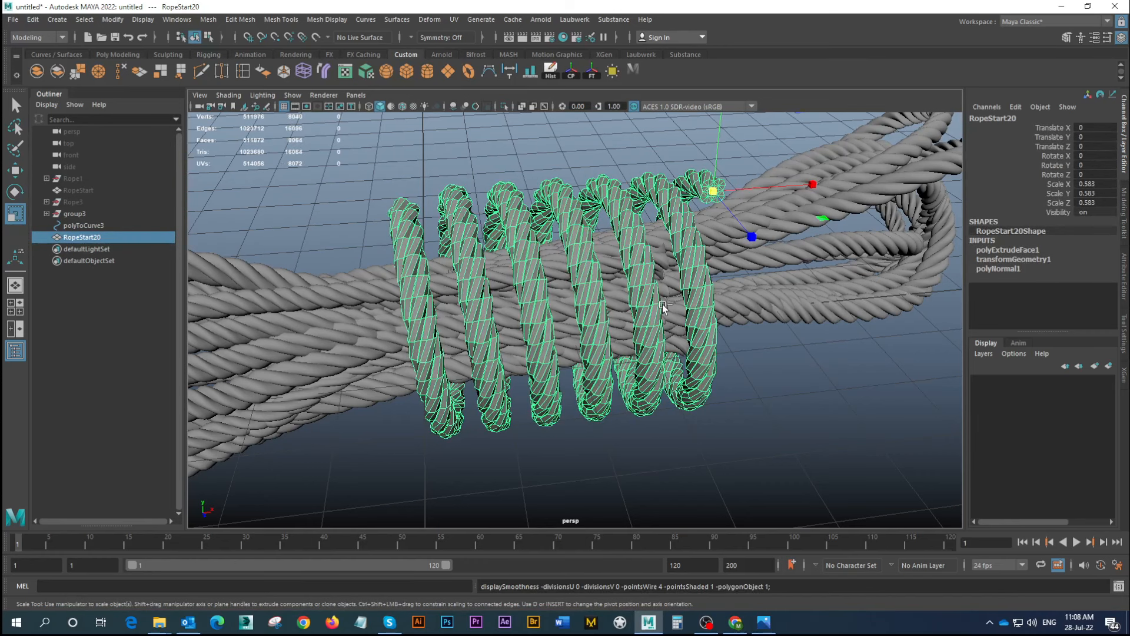
key("ctrl+z")
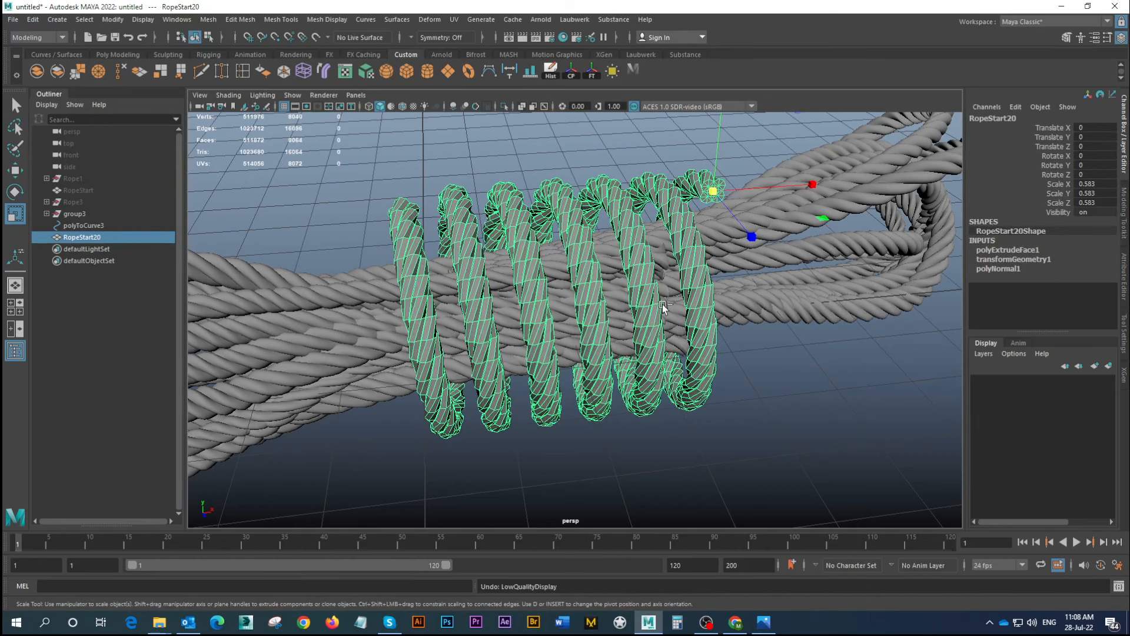
key("ctrl+z")
key("ctrl+z")
key("ctrl+z")
key("ctrl+z")
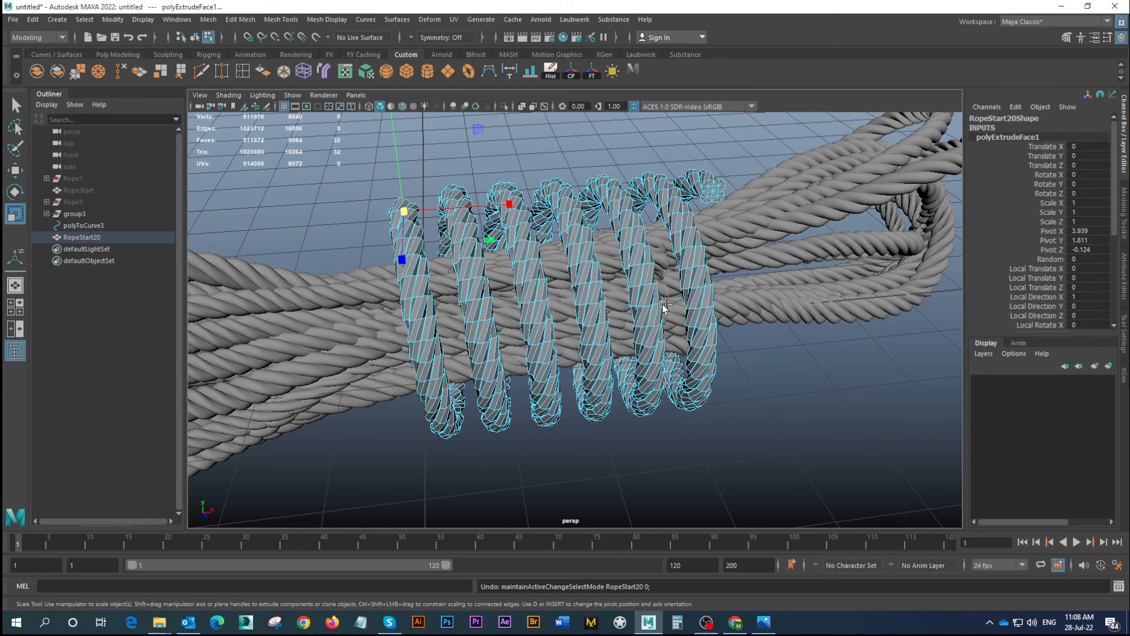
key("ctrl+z")
key("ctrl+z")
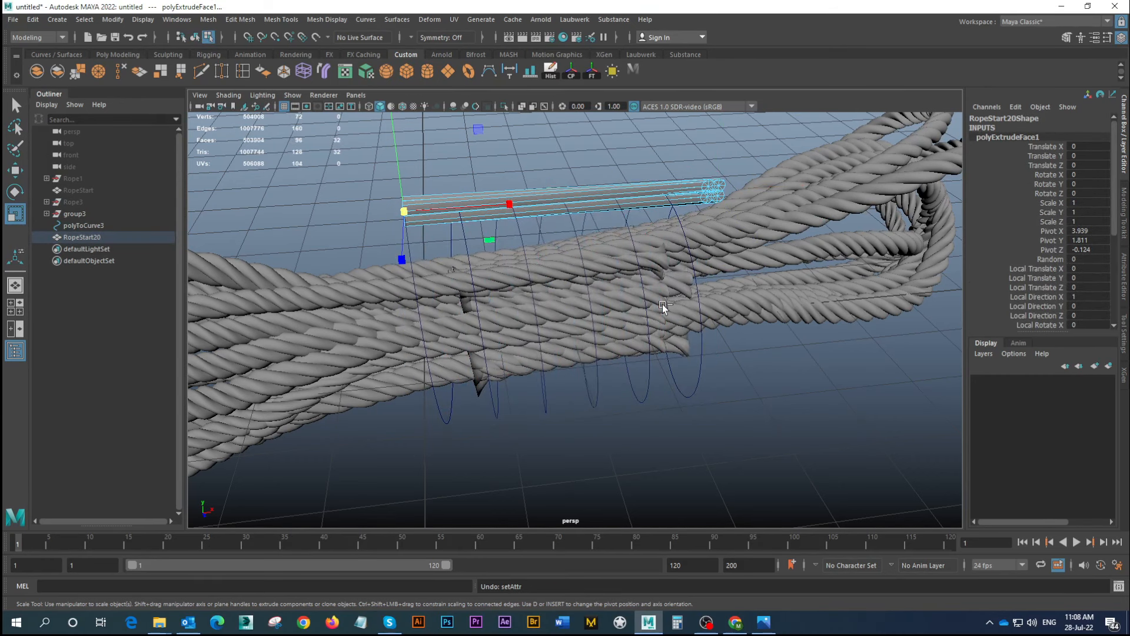
Undo the straight extrusion of the RopeStart20 profile and return the profile to object mode
left_click(625, 169)
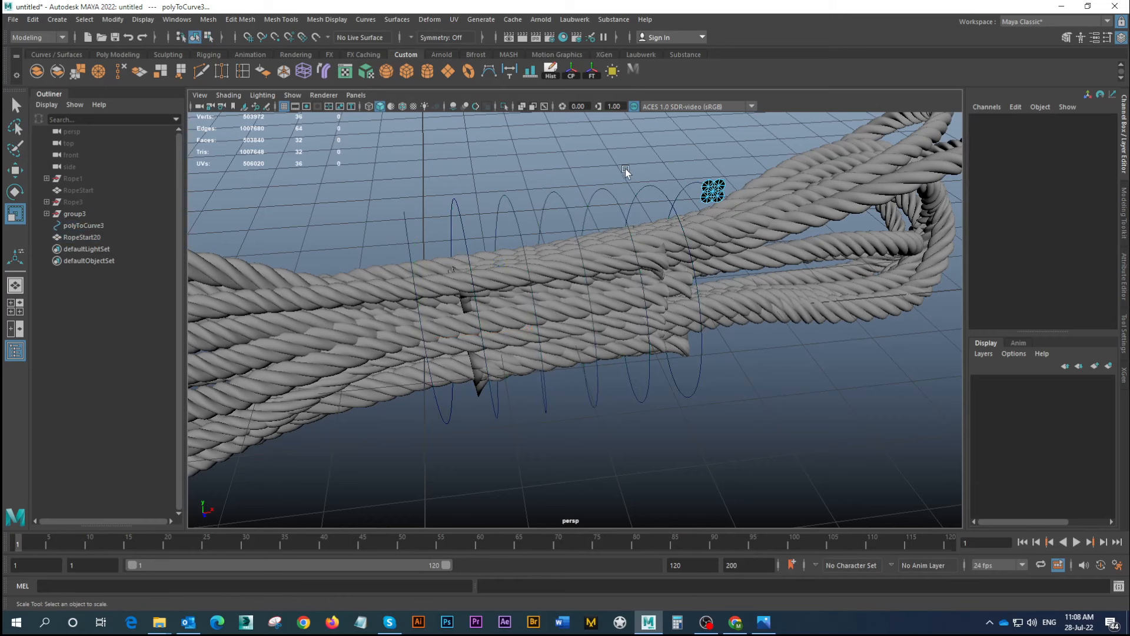
right_click_drag(661, 188, 679, 184)
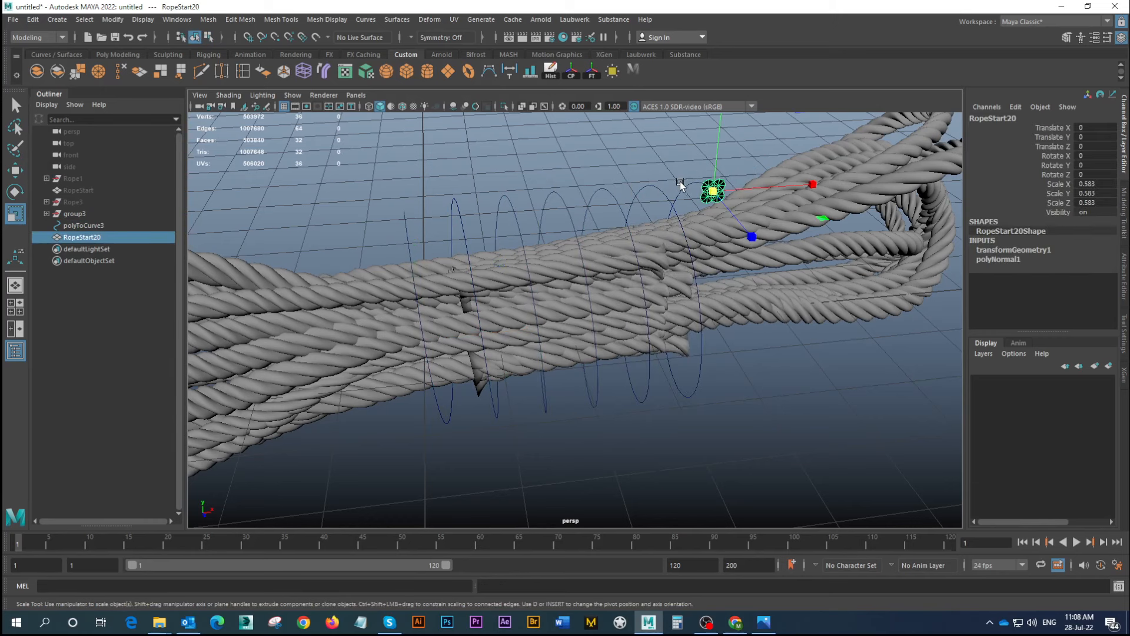
Center the pivot of the spiral curve polyToCurve3 and compress the curve along X to a scale of about 0.577
left_click(652, 195)
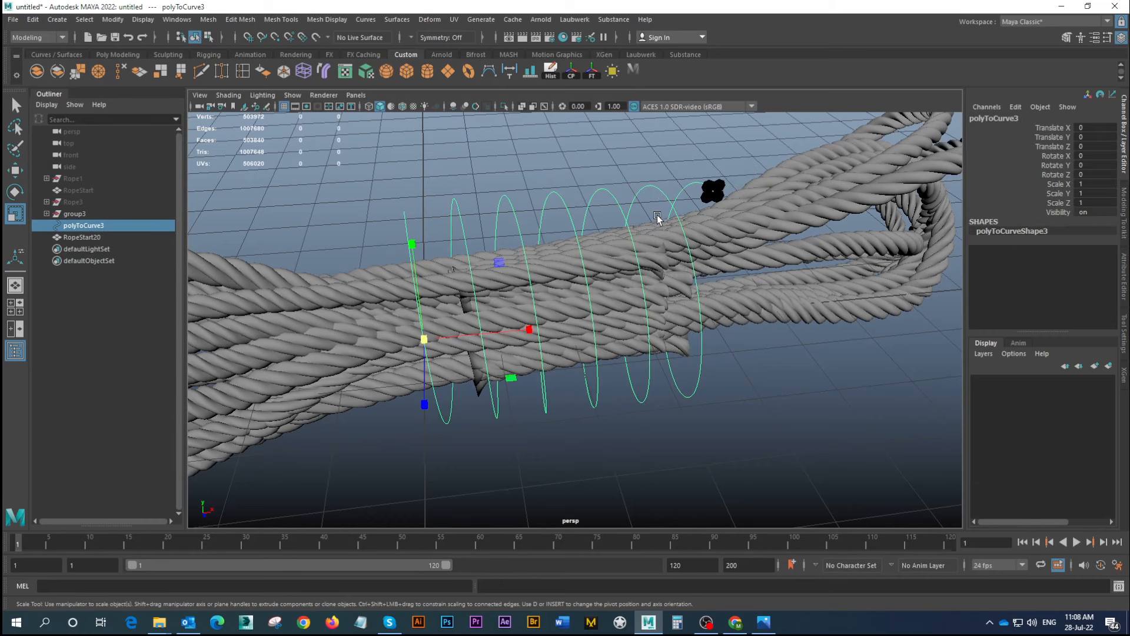
left_click_drag(659, 271, 634, 277, "alt")
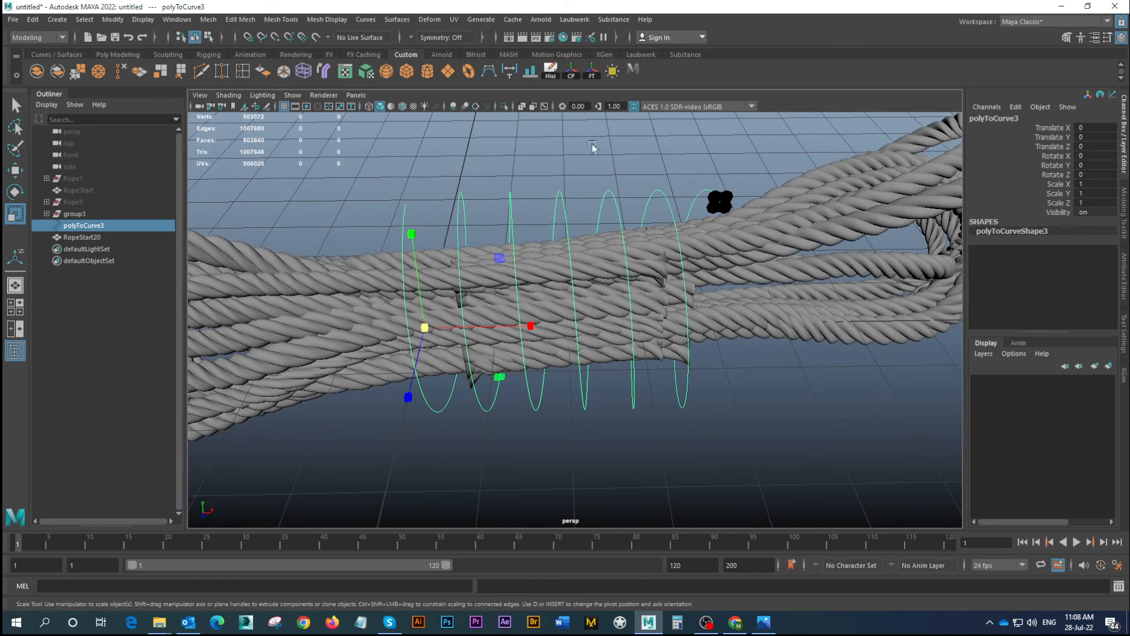
left_click(570, 71)
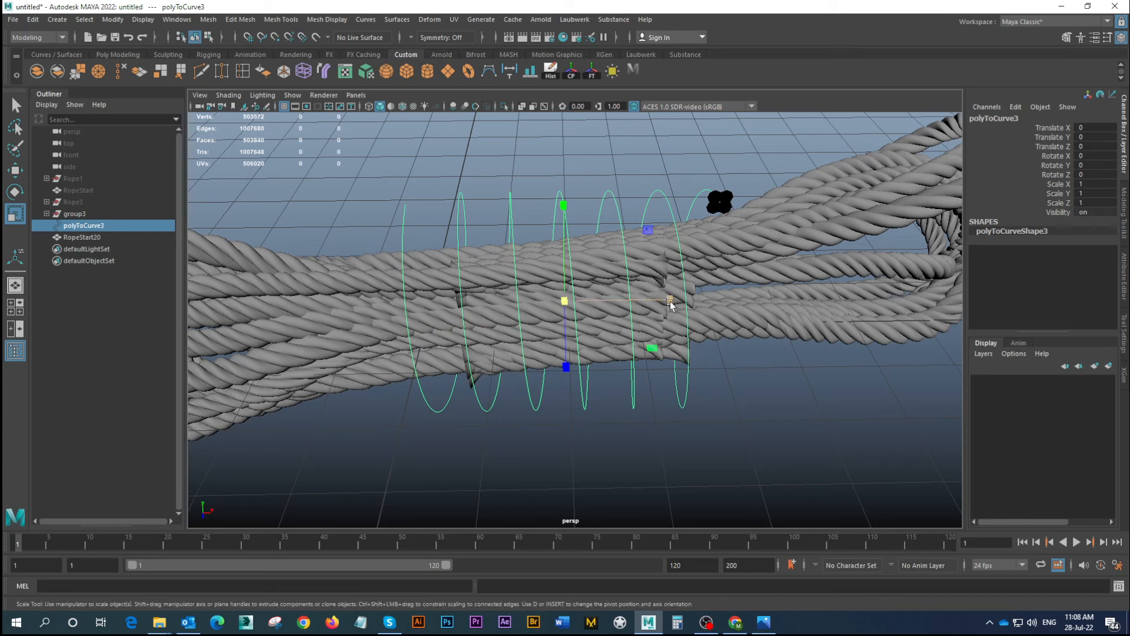
left_click_drag(671, 300, 626, 299)
Move the RopeStart20 profile along X to about -0.903, beside the end of the compressed spiral
left_click(712, 196)
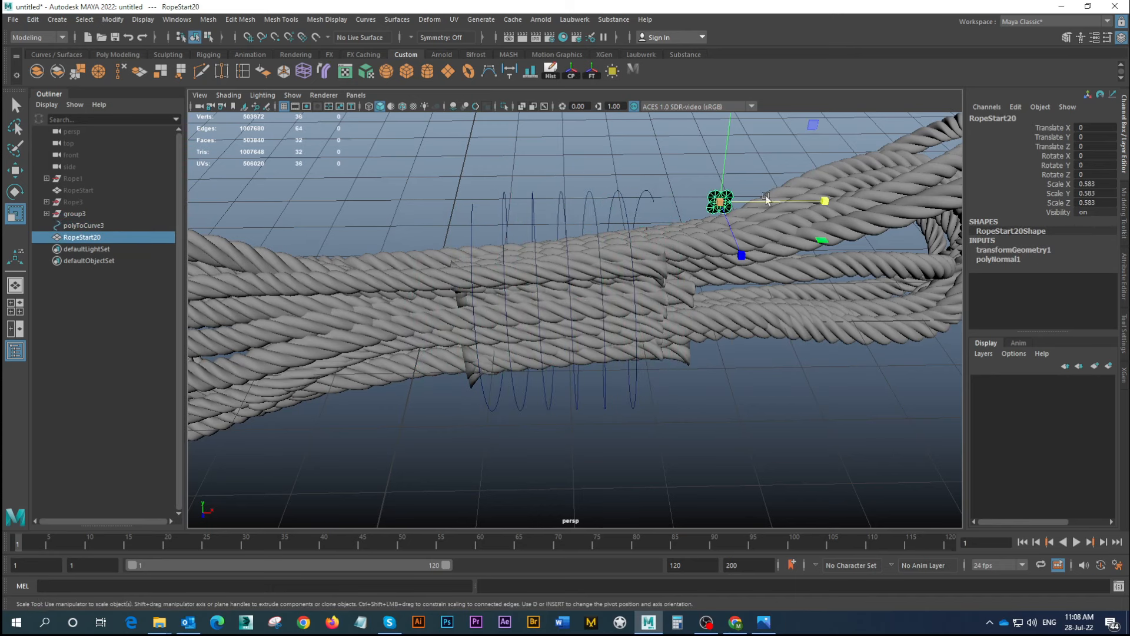
key("w")
left_click_drag(824, 200, 755, 209)
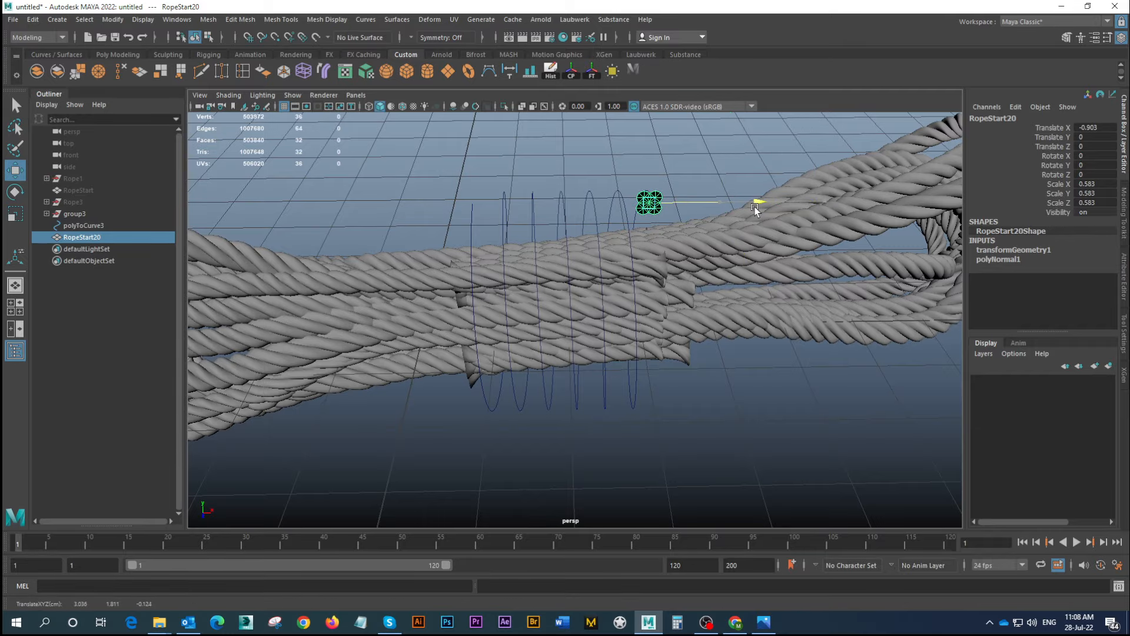
Widen the spiral curve polyToCurve3 along X to a scale of about 0.701
left_click_drag(477, 303, 567, 285, "alt")
right_click_drag(567, 285, 454, 245, "alt")
left_click_drag(454, 244, 520, 284, "alt")
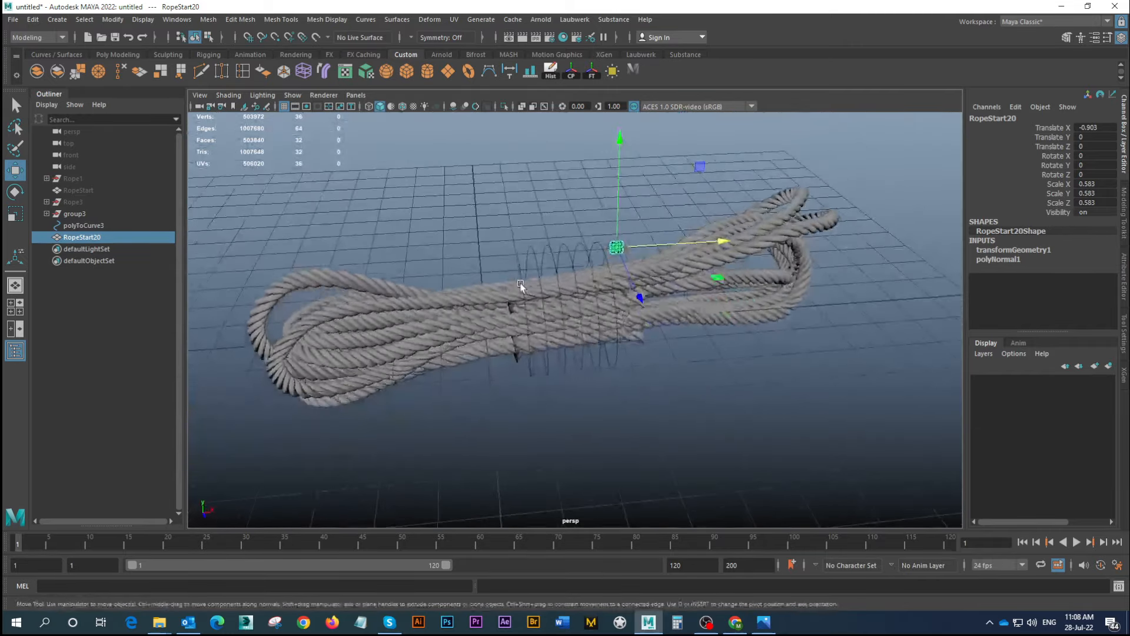
right_click_drag(520, 283, 662, 298, "alt")
left_click_drag(662, 299, 638, 275, "alt")
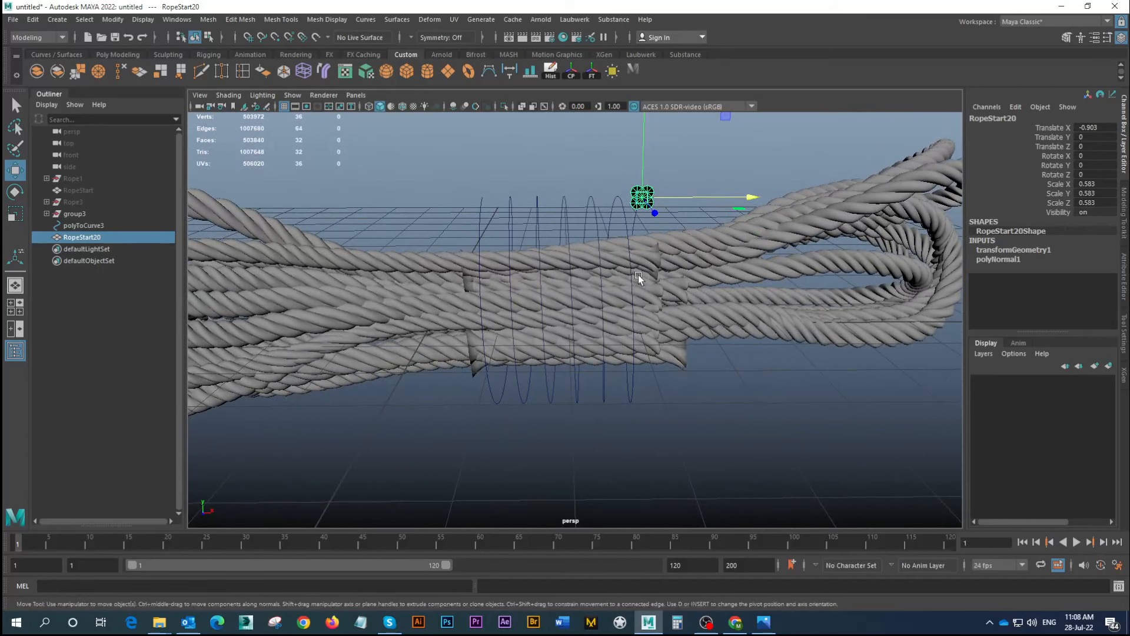
left_click(564, 207)
key("r")
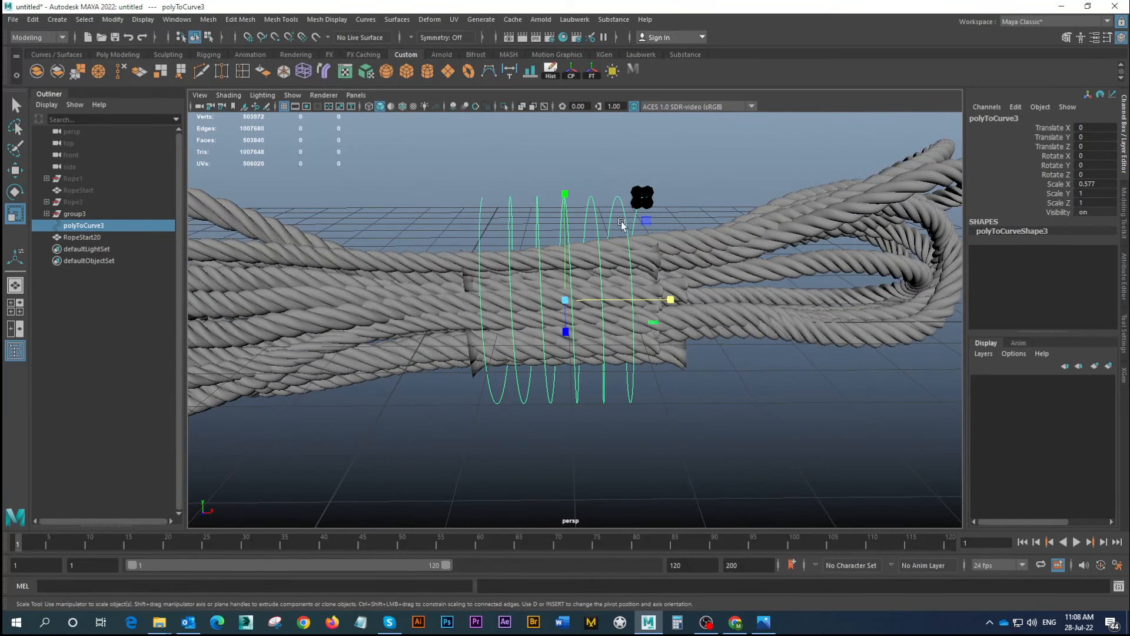
left_click_drag(662, 298, 591, 258)
left_click_drag(673, 298, 677, 297)
Move the RopeStart20 profile to about -0.588 in X so it lines up with the spiral curve's end
left_click(650, 201)
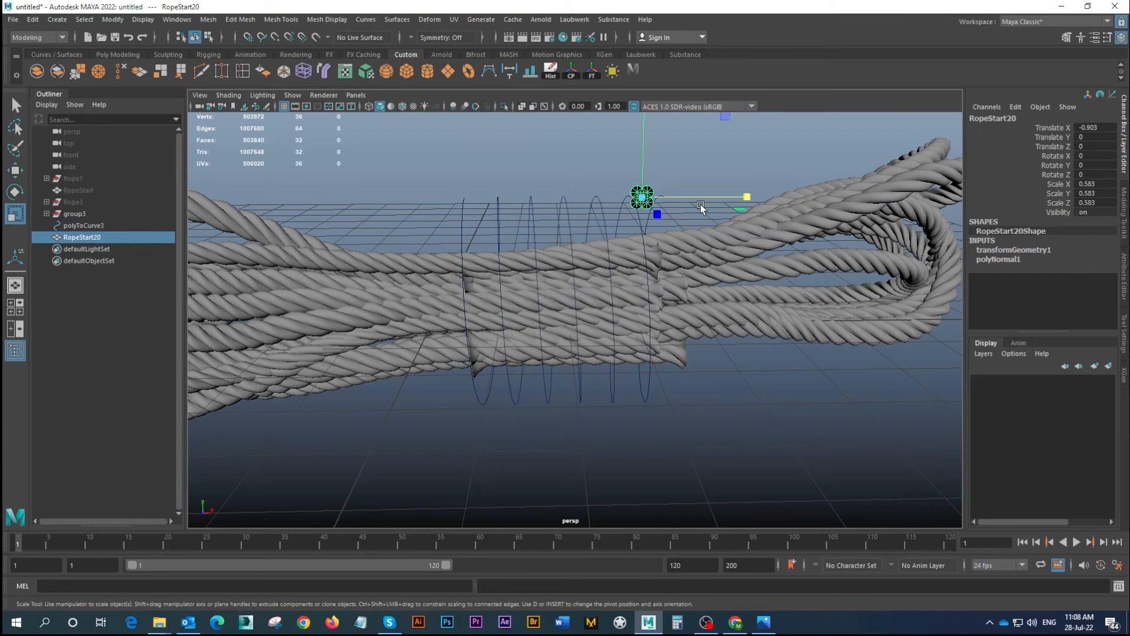
key("w")
left_click_drag(716, 197, 738, 197)
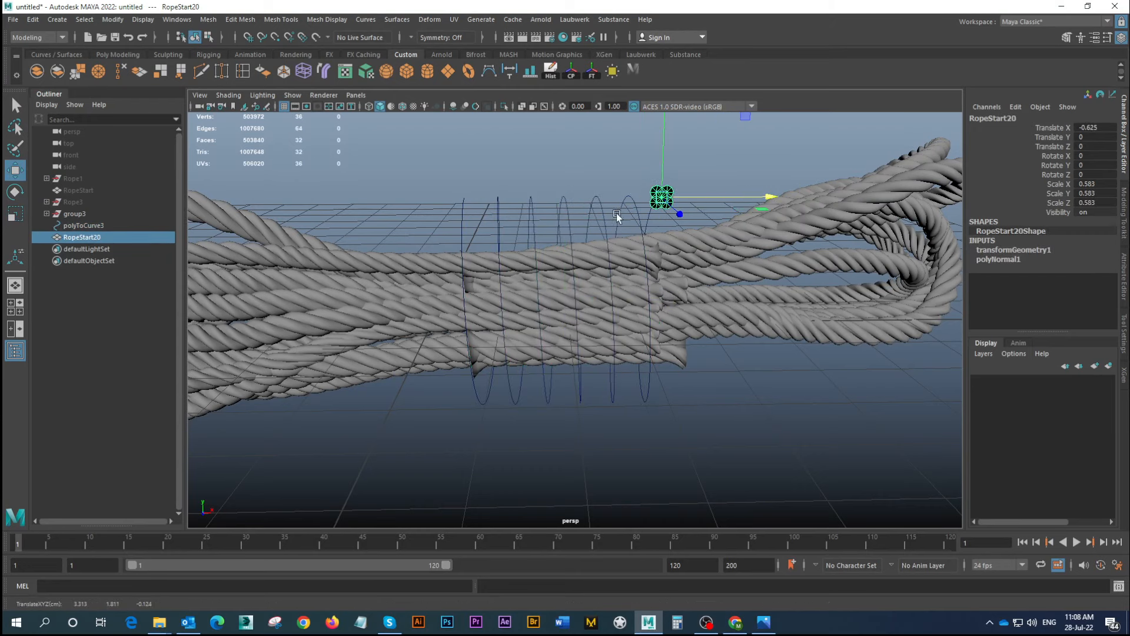
left_click_drag(616, 213, 589, 306, "alt")
key("f")
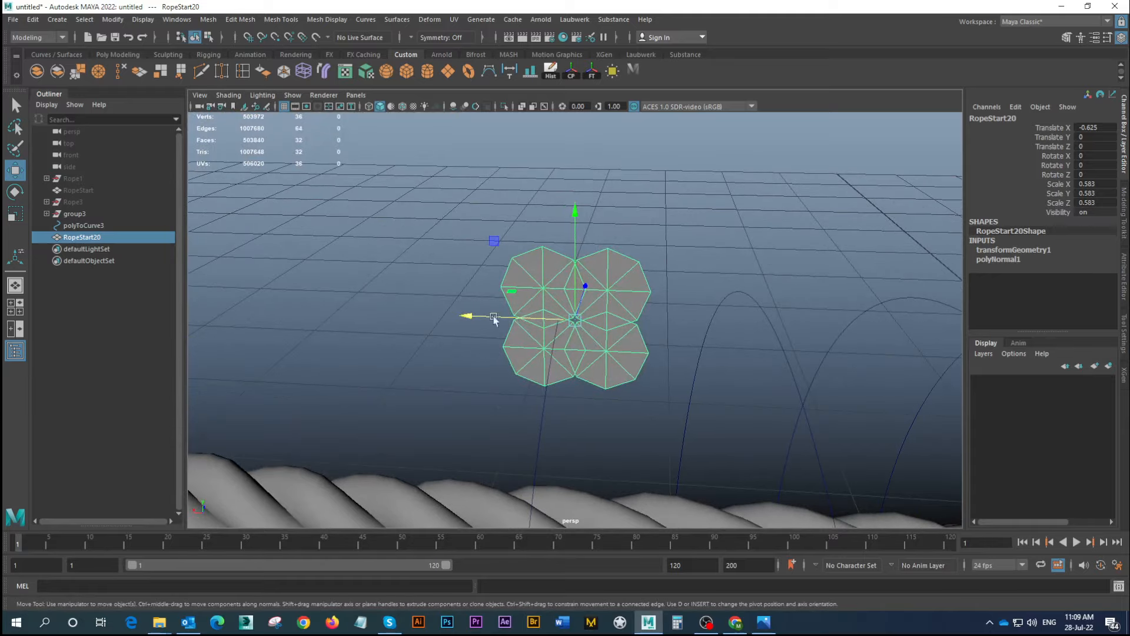
left_click_drag(471, 316, 518, 318)
Extrude all faces of the RopeStart20 profile along the spiral curve polyToCurve3 with 250 divisions
right_click_drag(590, 263, 589, 293)
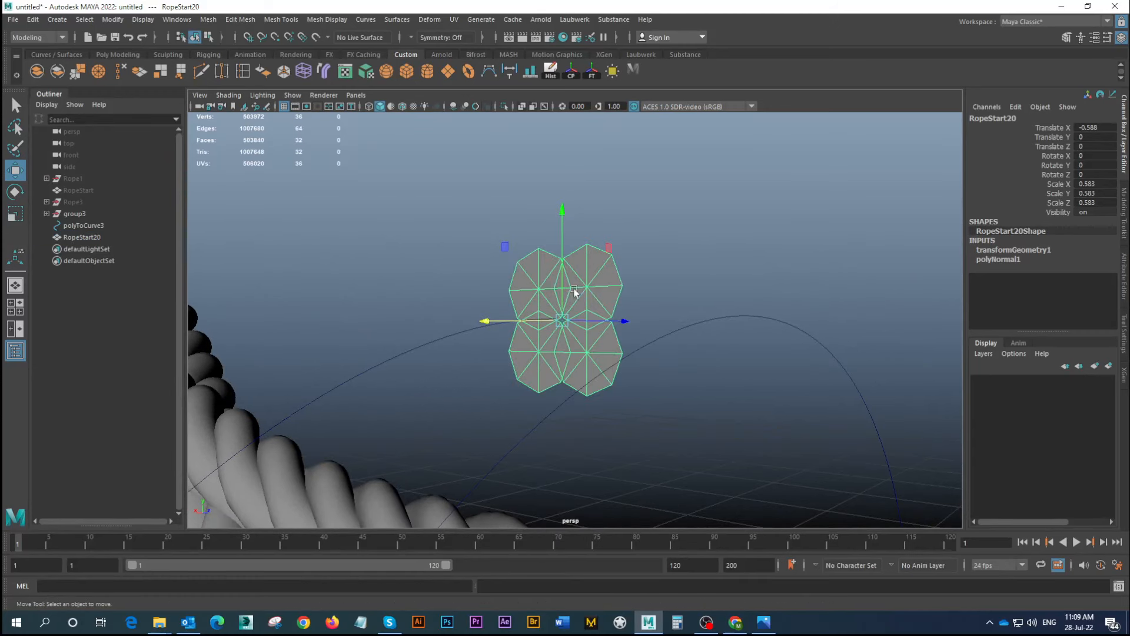
left_click_drag(470, 212, 651, 416)
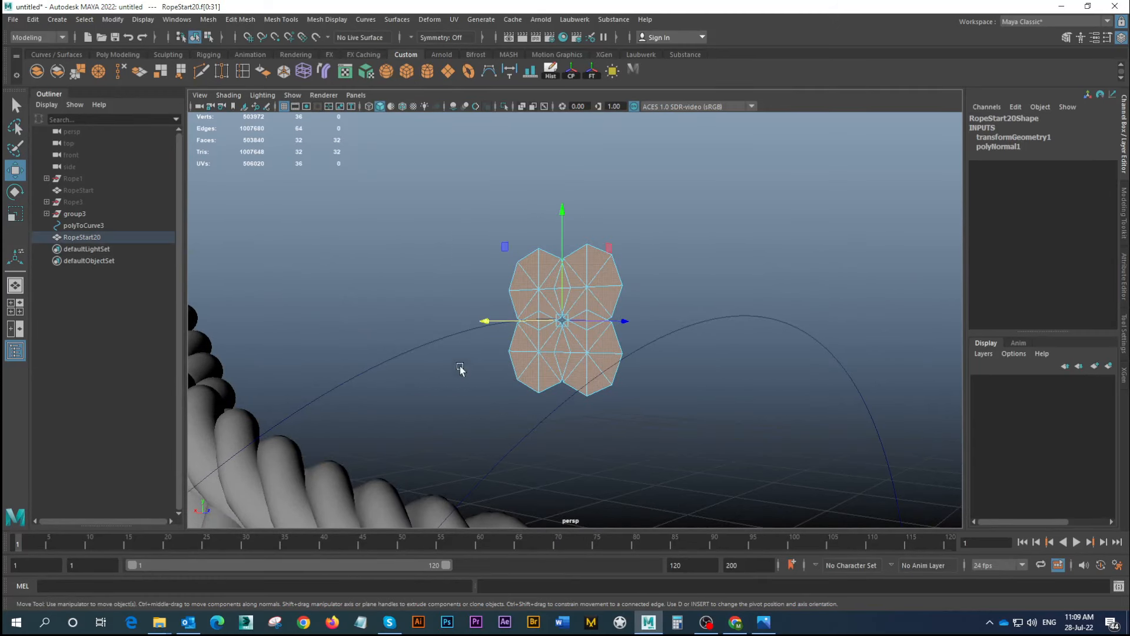
left_click(437, 345, "shift")
key("ctrl+e")
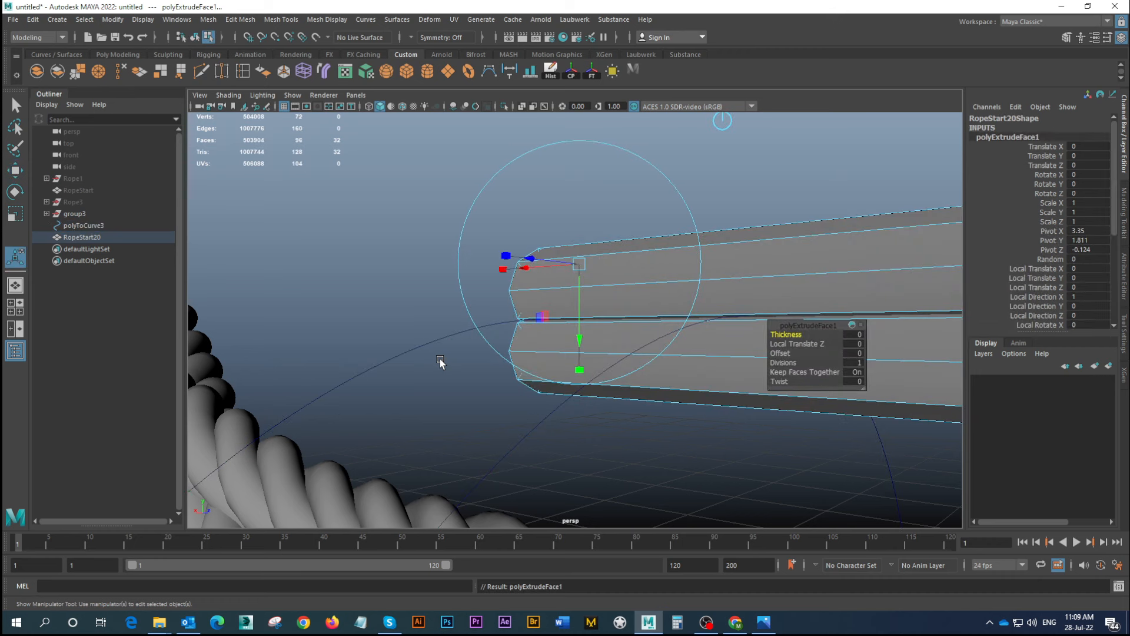
left_click_drag(686, 373, 611, 350, "alt")
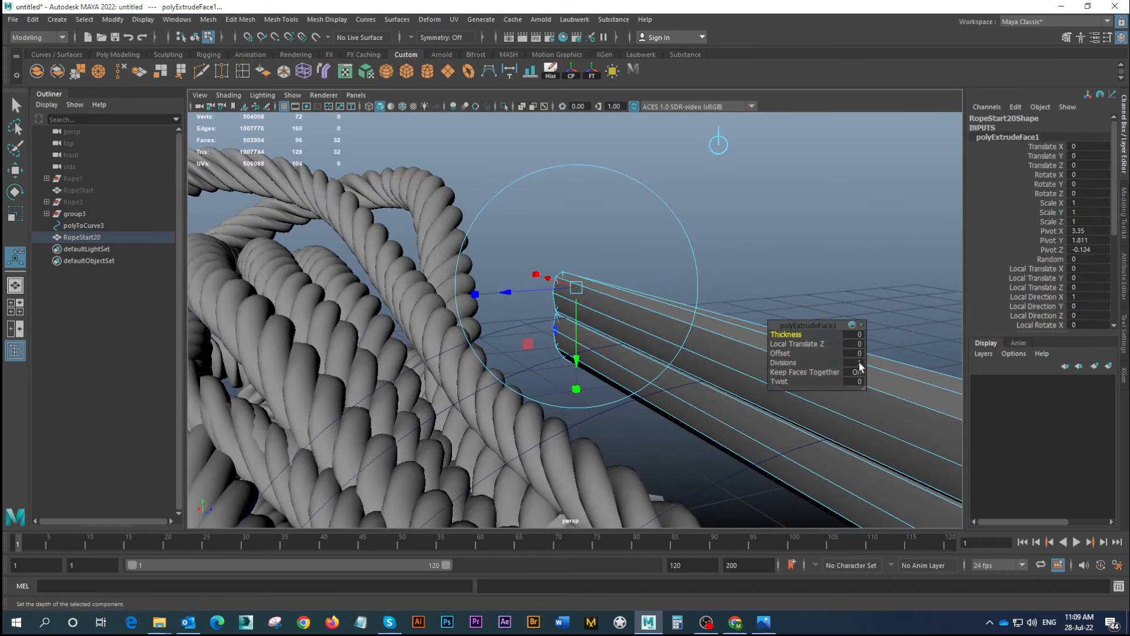
left_click(859, 364)
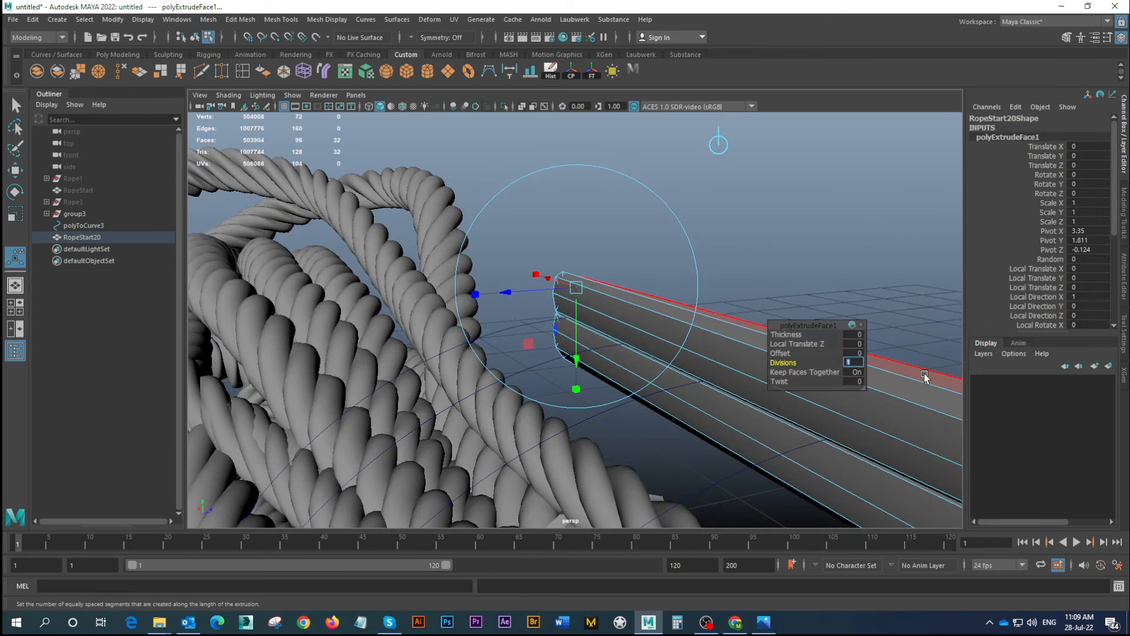
key("Return")
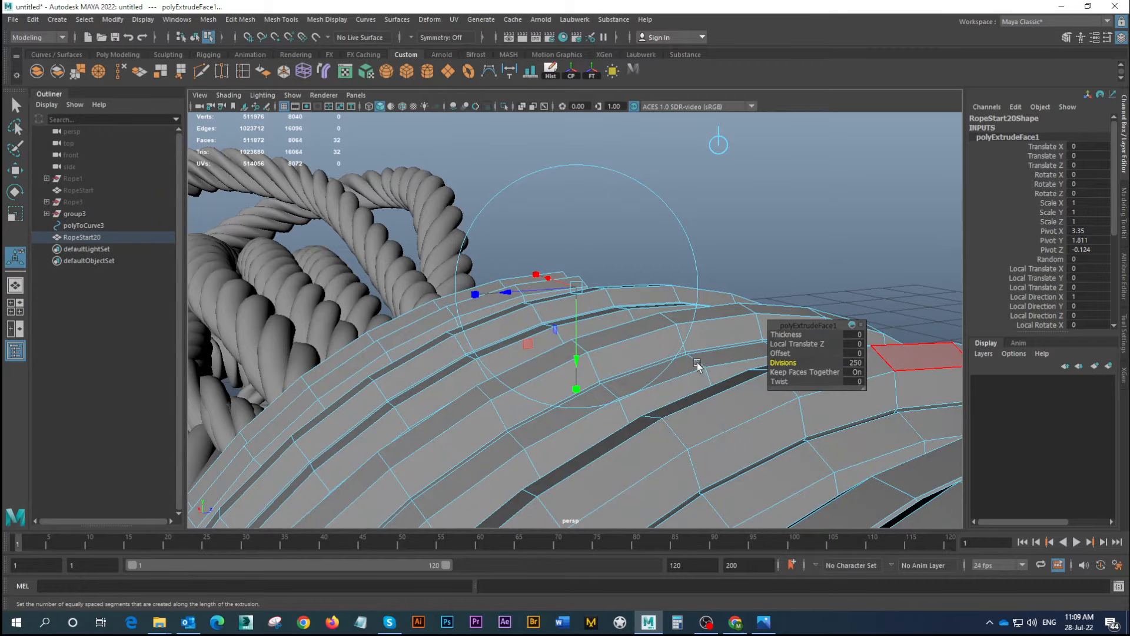
Set the twist of the spiral rope extrusion to 20000
left_click_drag(589, 330, 624, 378, "alt")
left_click(860, 382)
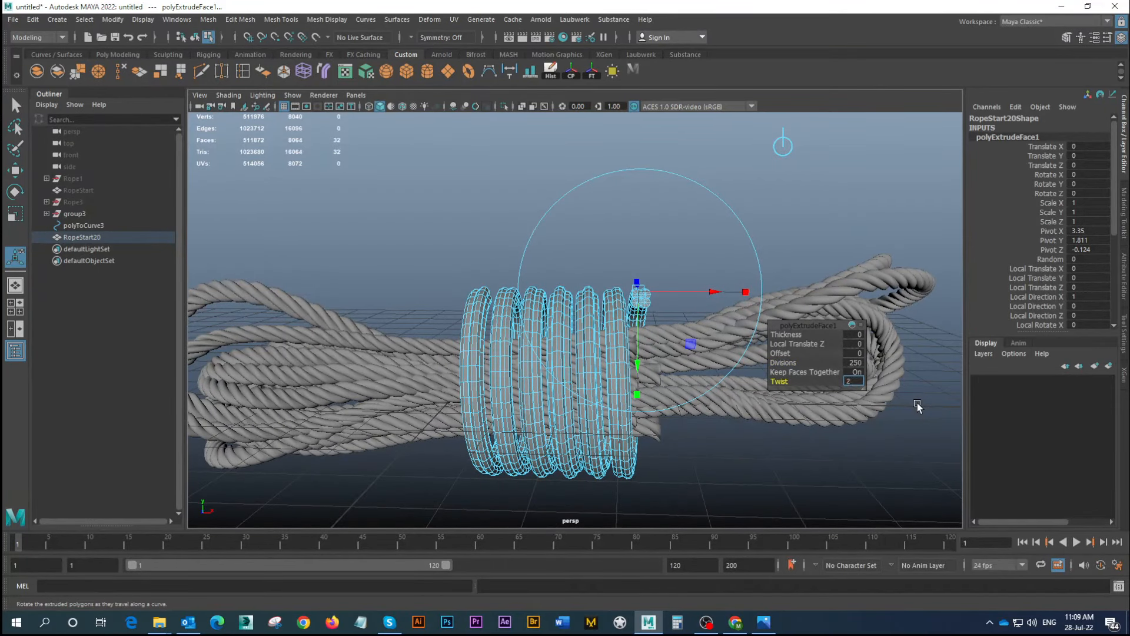
type("2")
type("0000")
key("Return")
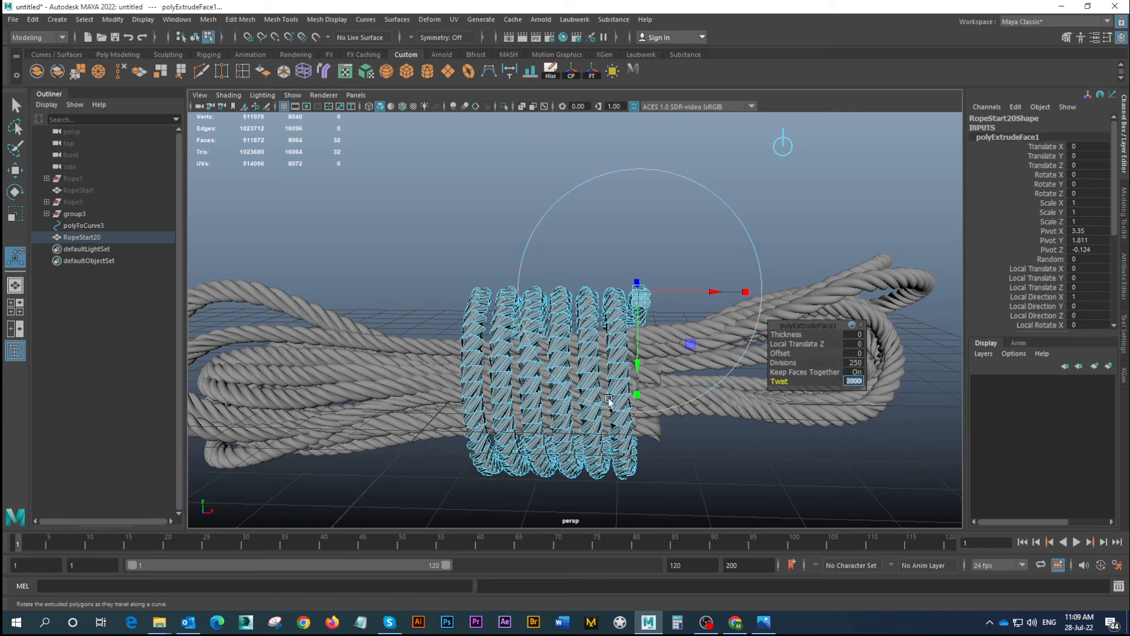
Return the wrapped rope to object mode, turn on its smooth preview, and clear the selection
mouse_move(625, 410)
left_mouse_down("alt")
mouse_move(568, 404)
mouse_move(633, 379)
mouse_move(606, 406)
left_mouse_up("alt")
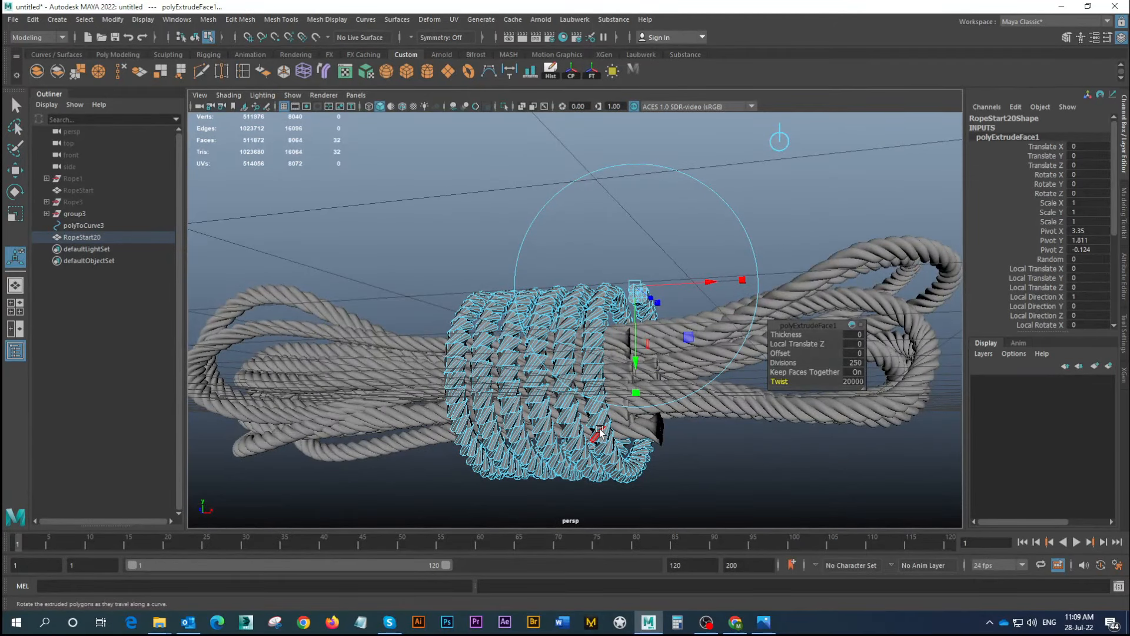
right_click_drag(600, 431, 646, 285)
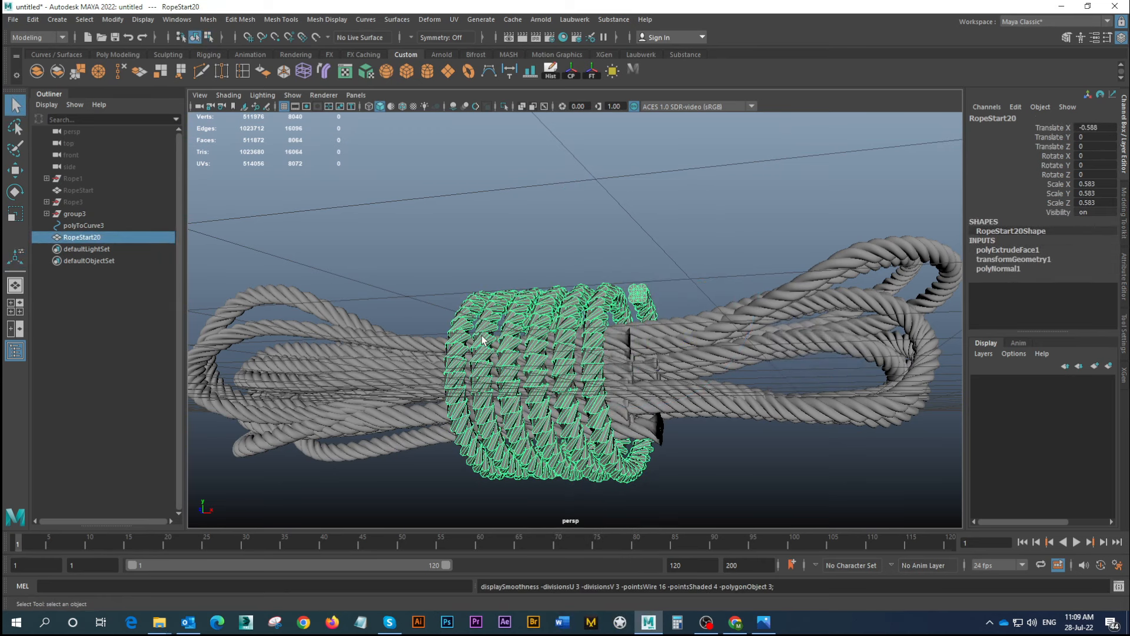
key("3")
left_click(553, 253)
left_click_drag(592, 283, 607, 303, "alt")
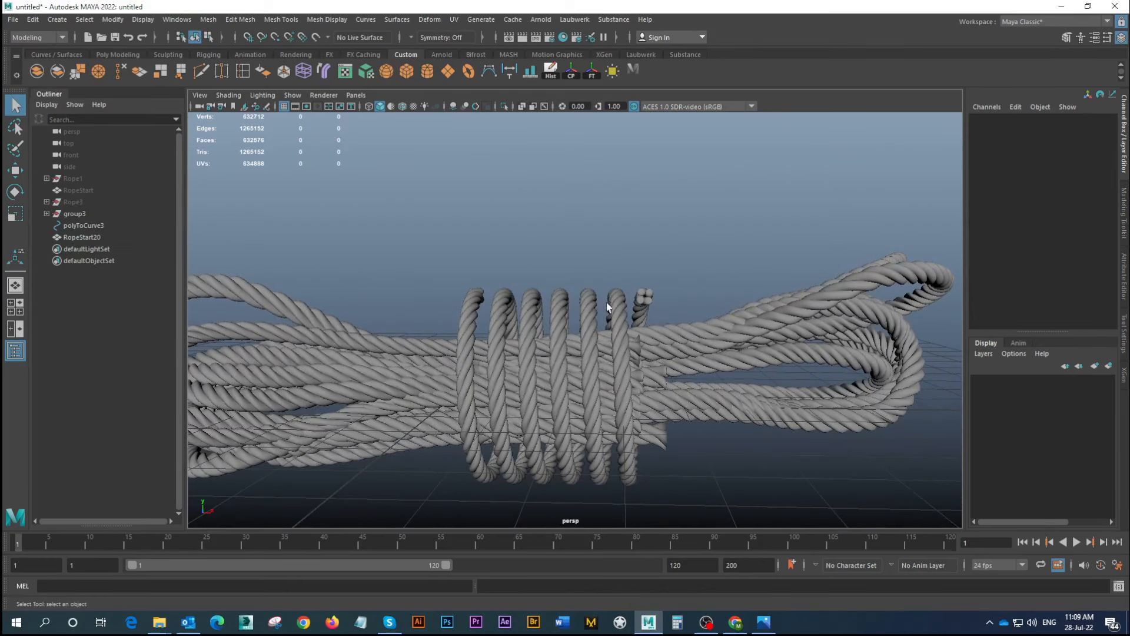
Compress the spiral curve polyToCurve3 along X to a scale of about 0.396 to tighten the coils
left_click(90, 227)
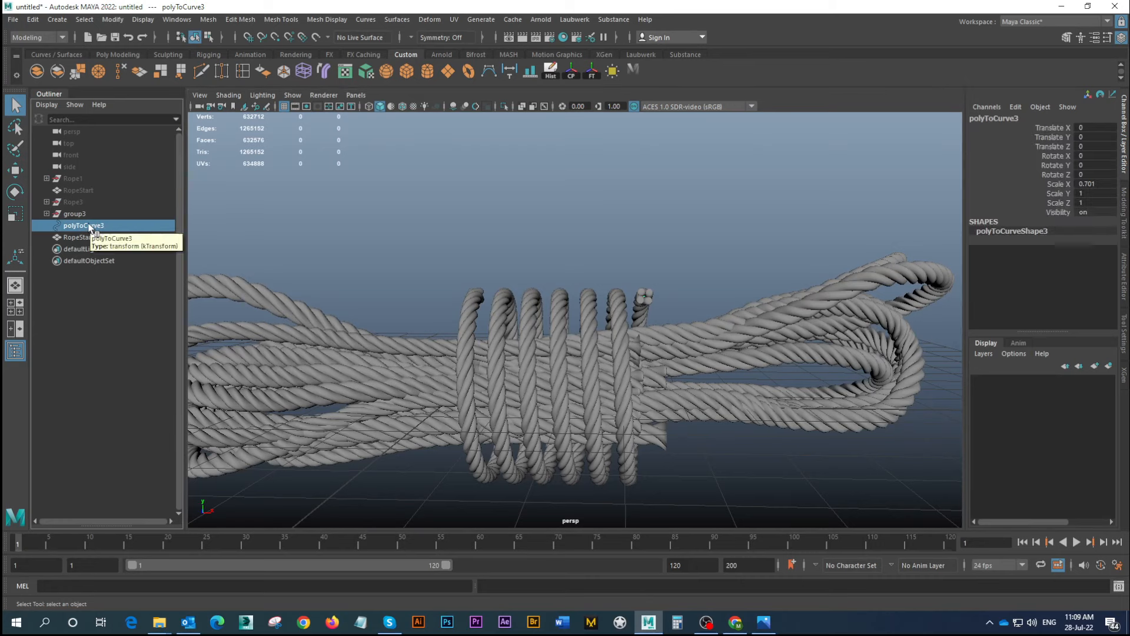
key("r")
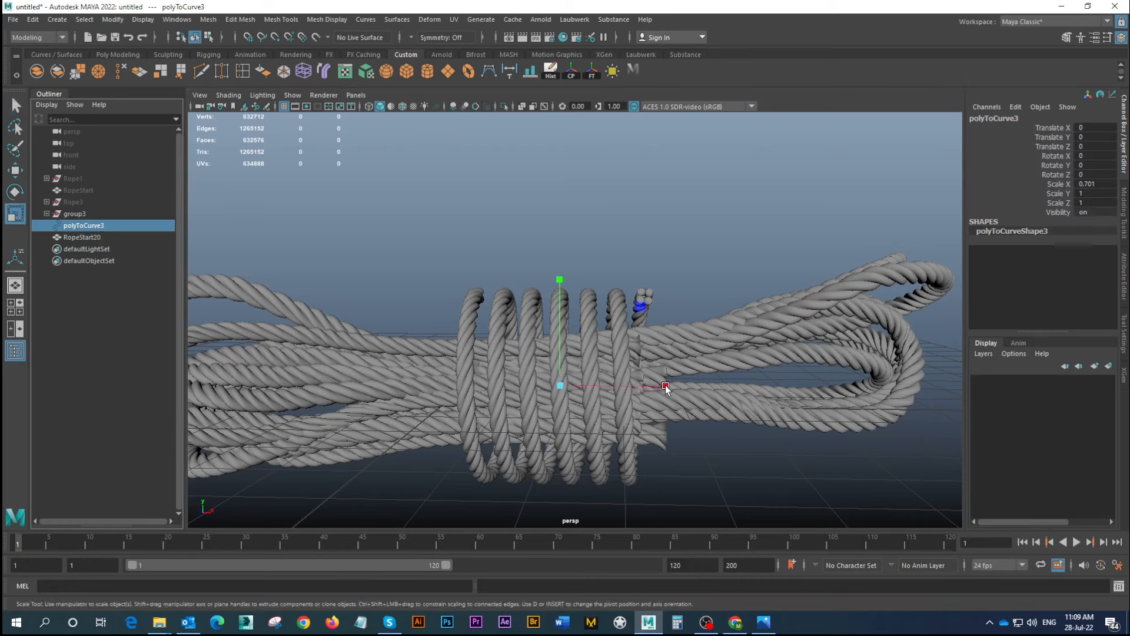
left_click_drag(662, 383, 621, 381)
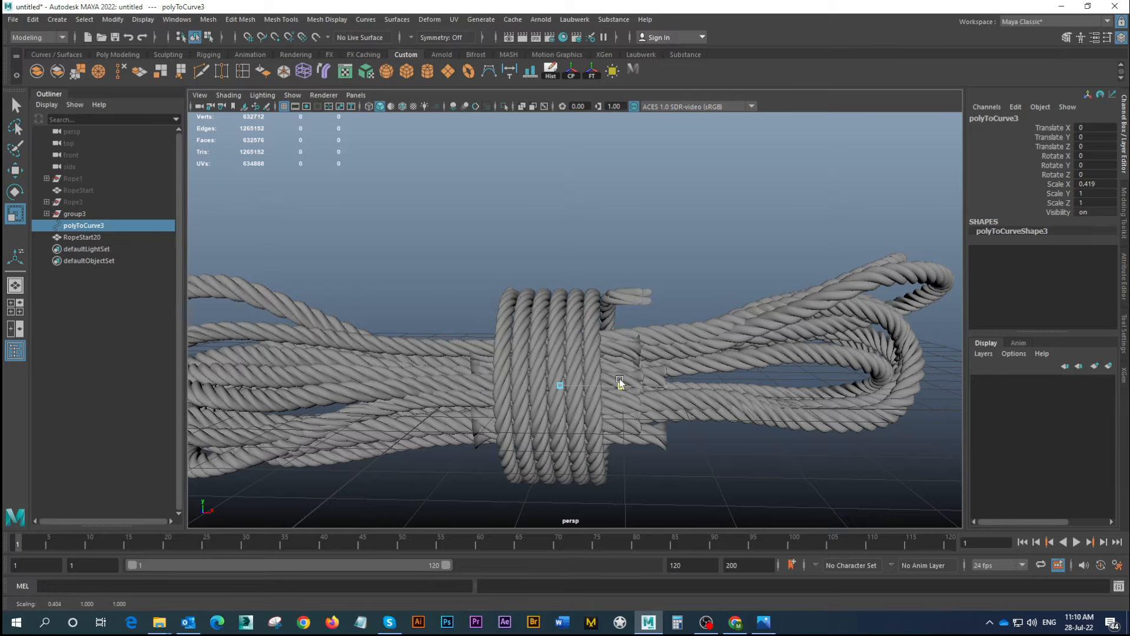
Turn off the smooth preview of the wrapped rope RopeStart20
left_click_drag(619, 379, 537, 379, "alt")
key("1")
right_click_drag(537, 347, 684, 342, "alt")
right_click_drag(677, 277, 687, 289)
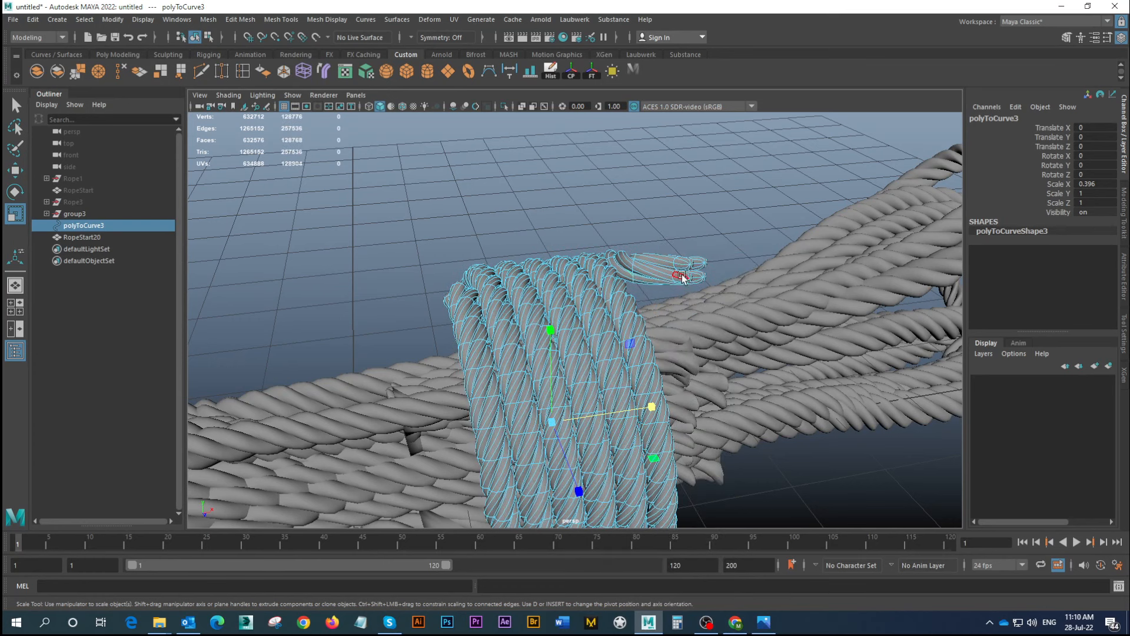
key("1")
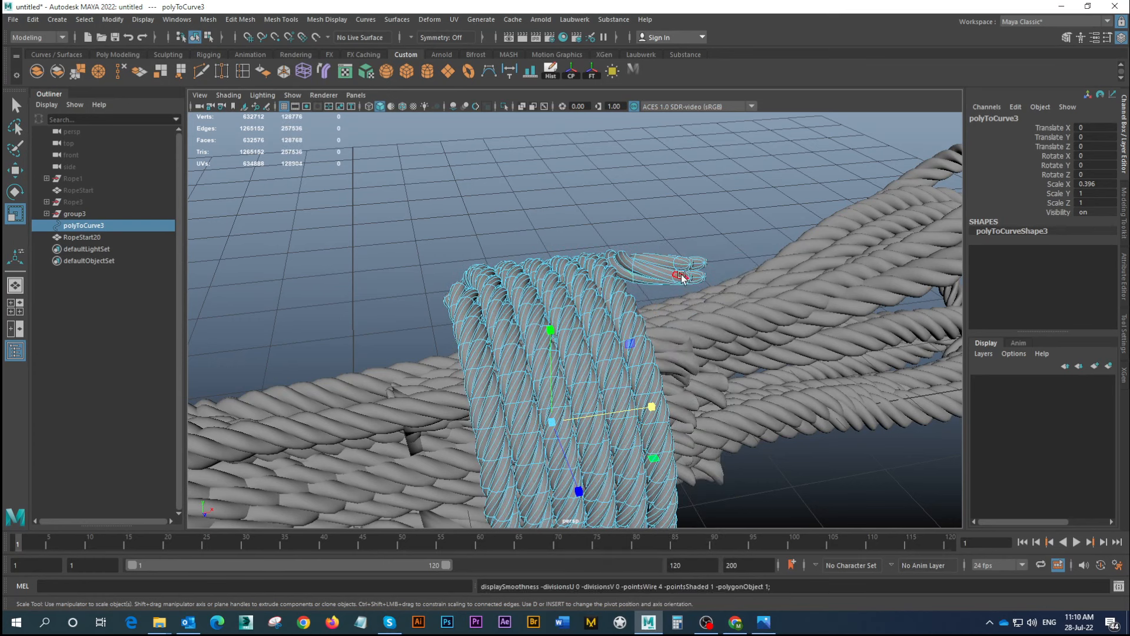
right_click_drag(664, 272, 701, 253)
key("1")
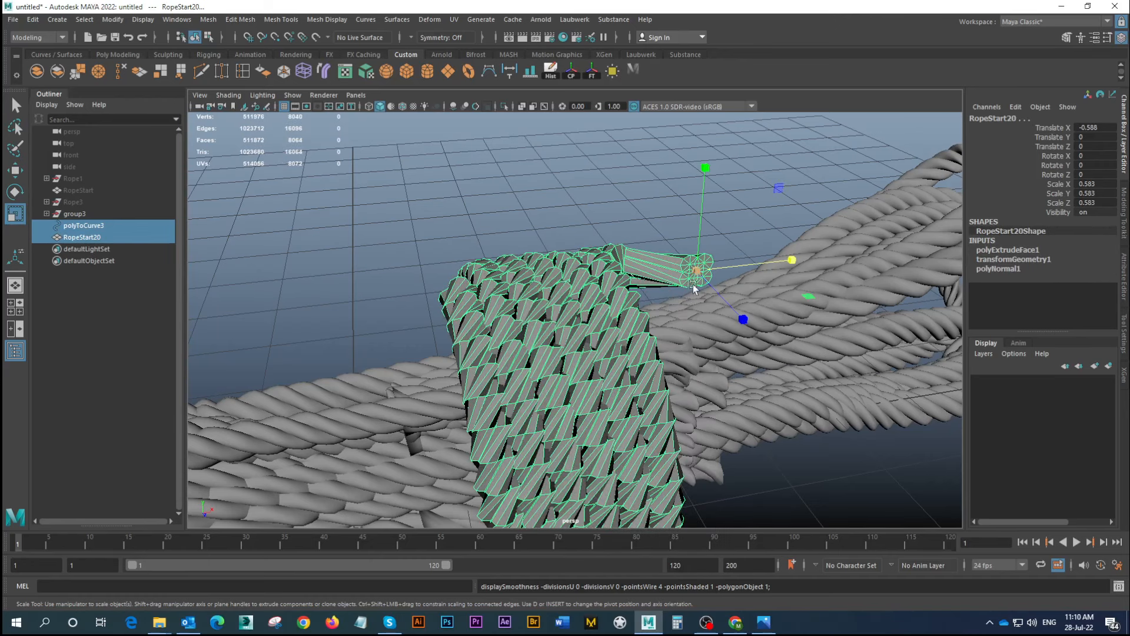
Select only the end cap faces of the wrapped rope and move them along X to about 2.9, beside the adjacent coil
left_click_drag(693, 287, 630, 229, "alt")
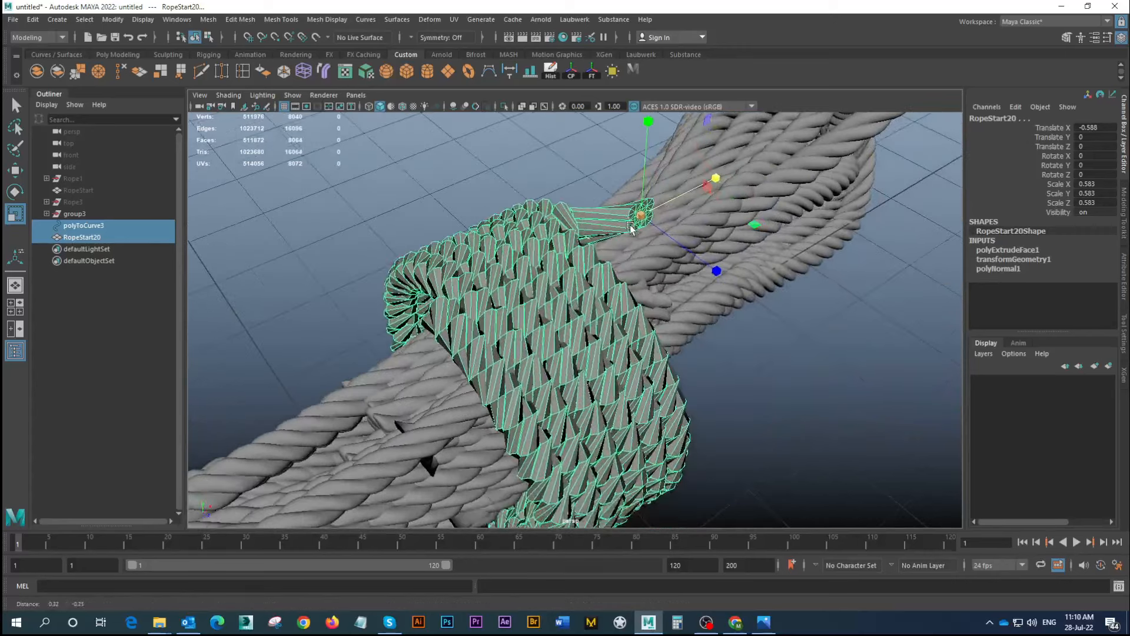
right_click(635, 210)
left_click(641, 245)
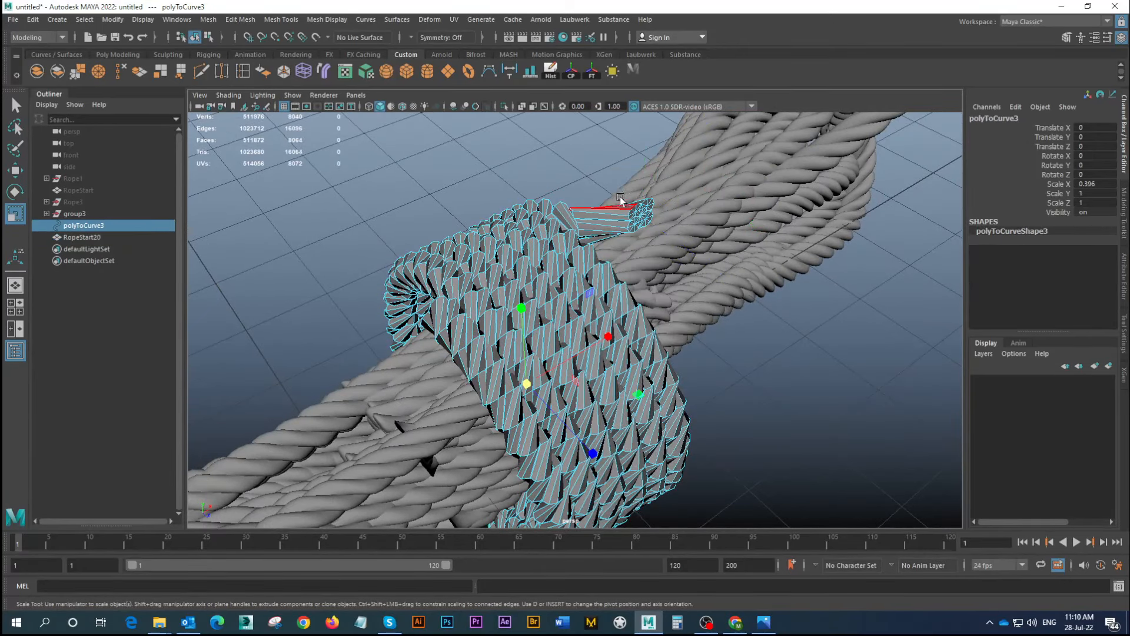
left_click_drag(671, 240, 559, 179)
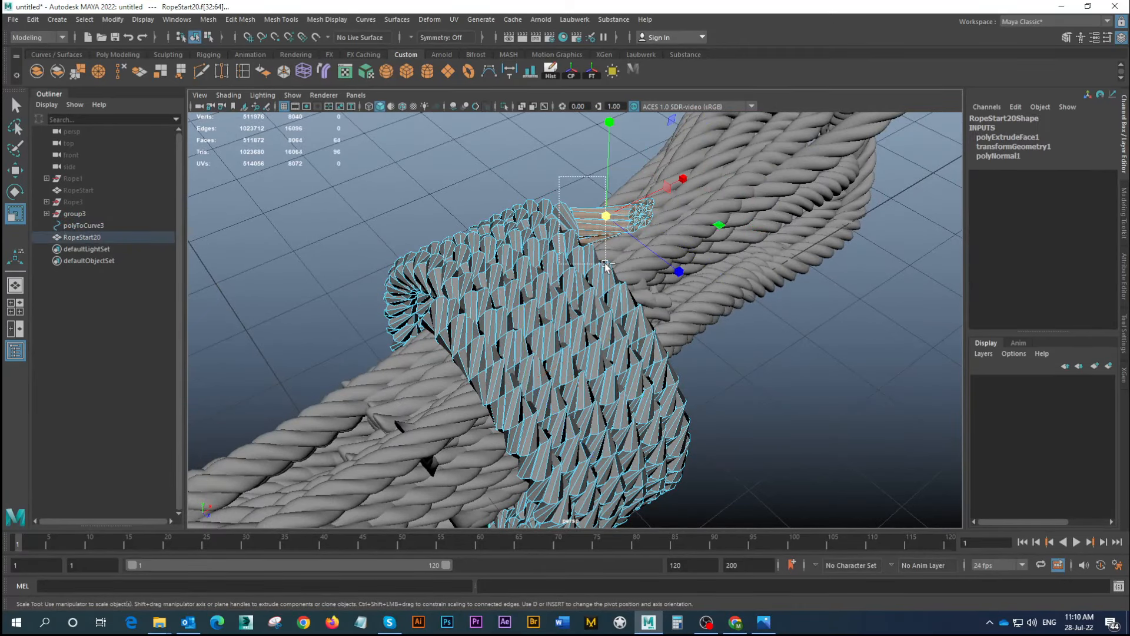
left_click_drag(605, 264, 553, 266, "ctrl")
key("w")
left_click_drag(634, 293, 574, 250, "alt")
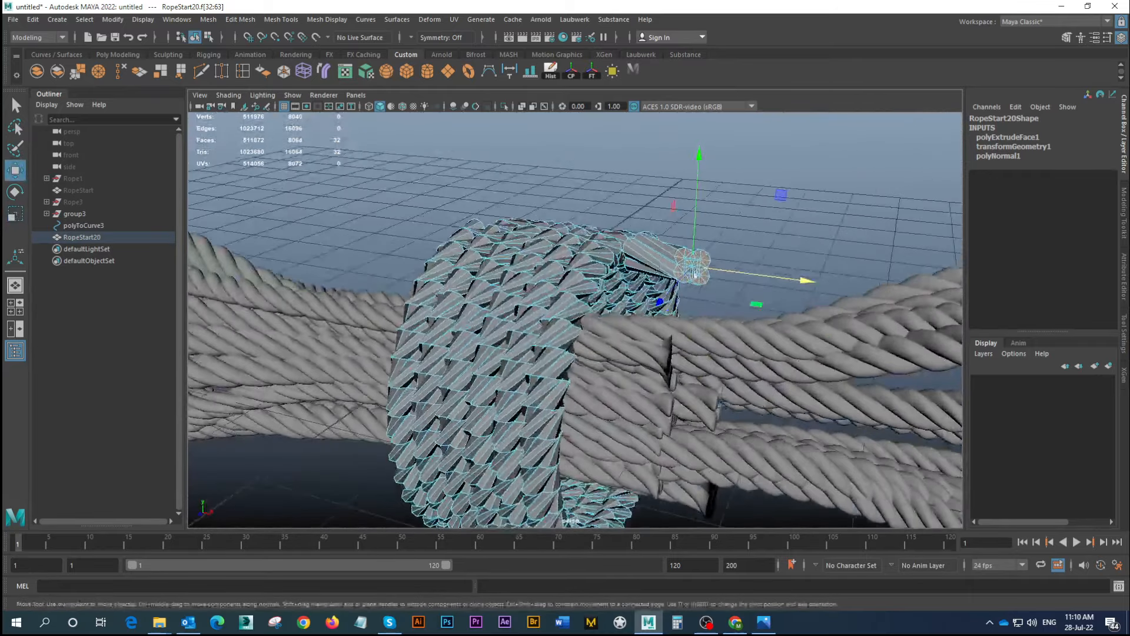
left_click_drag(801, 279, 745, 273)
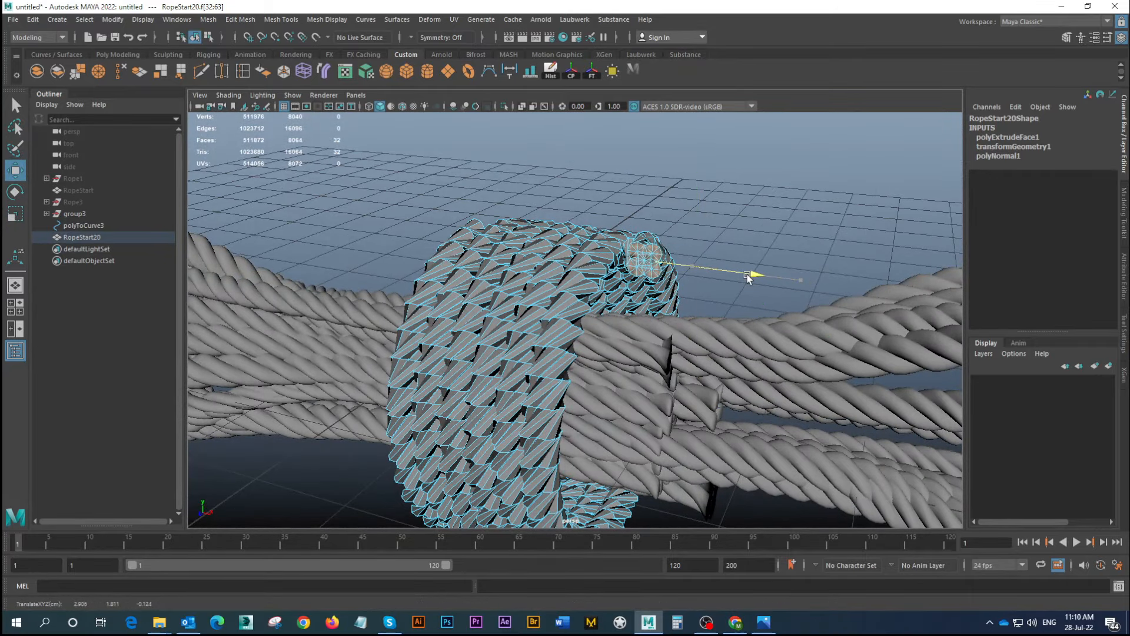
Return the wrapped rope RopeStart20 from face editing to object mode
left_click_drag(641, 276, 591, 259, "alt")
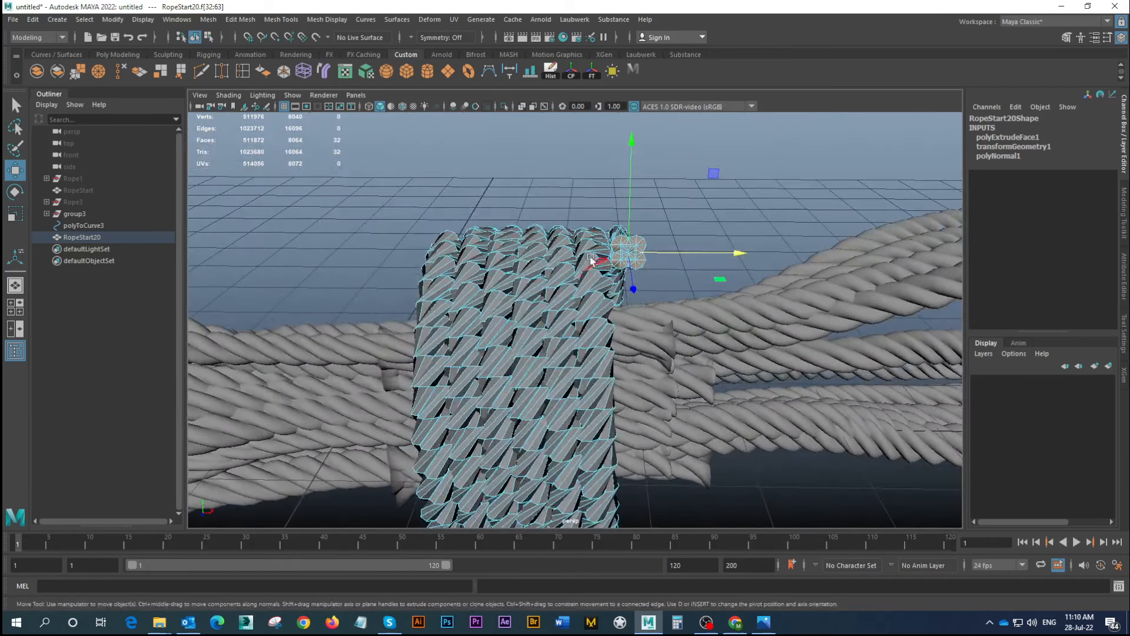
right_click_drag(591, 259, 635, 240)
scroll(589, 306, "down", 2)
left_click_drag(576, 356, 569, 327, "alt")
middle_click_drag(569, 327, 568, 279, "alt")
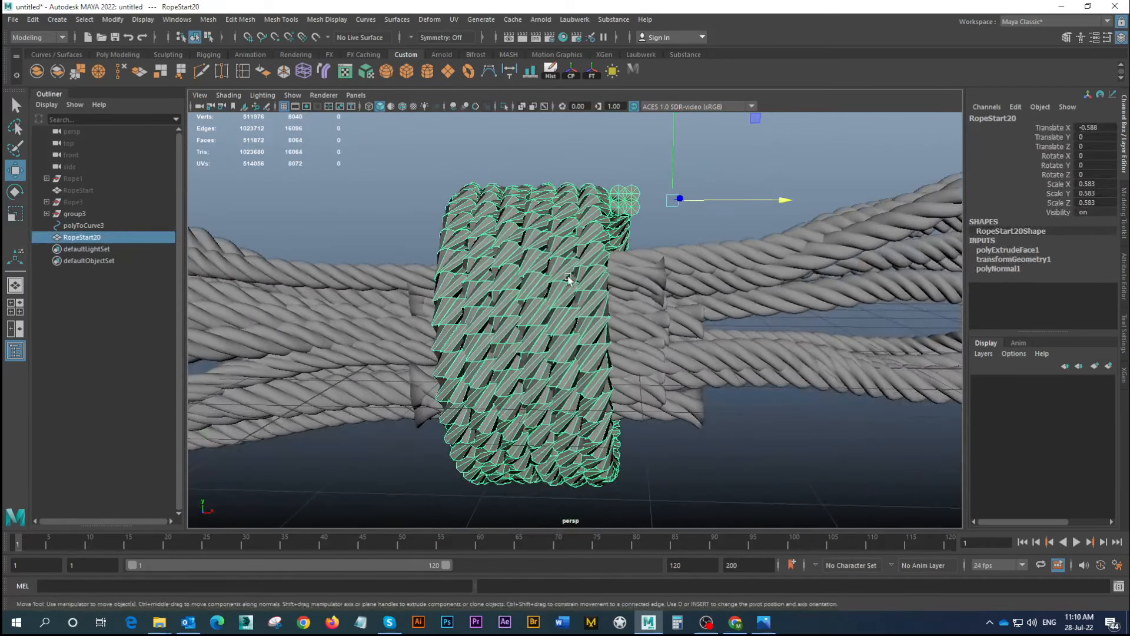
Widen the spiral curve polyToCurve3 slightly along X to a scale of about 0.407
left_click(81, 226)
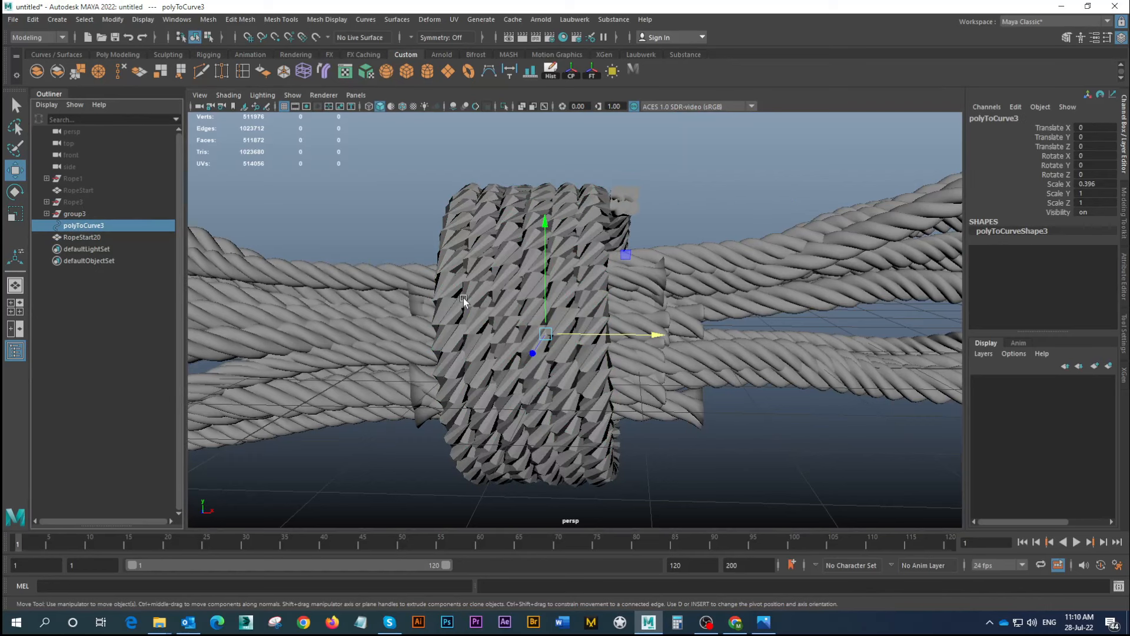
key("r")
left_click_drag(648, 333, 655, 333)
Turn on the smooth preview of the wrapped rope RopeStart20 and clear the selection
left_click(565, 263)
key("3")
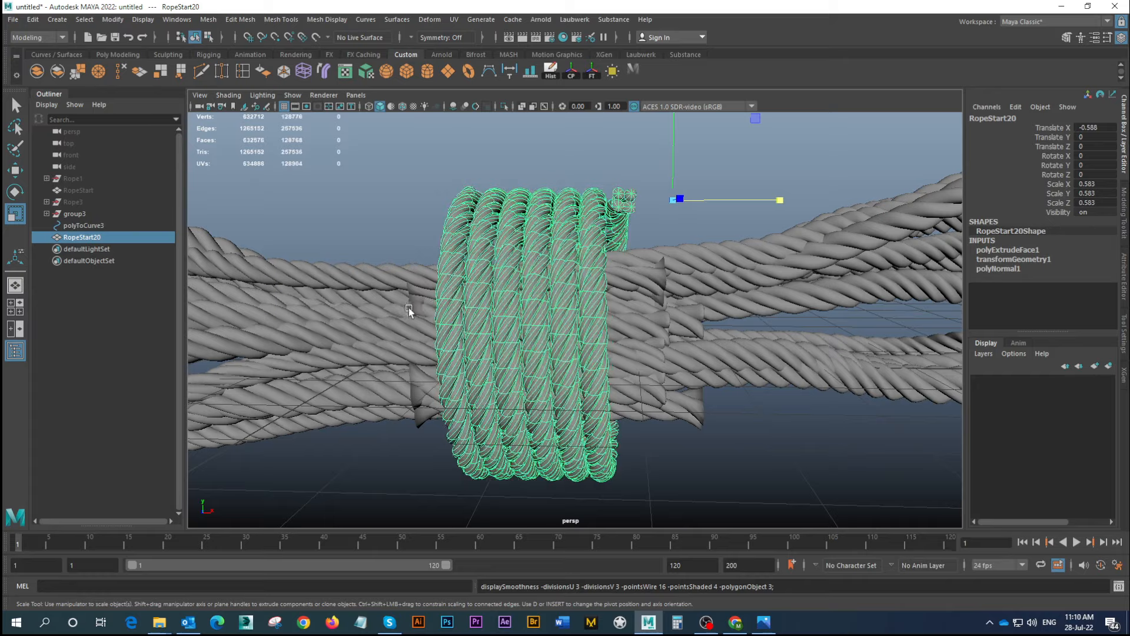
left_click(372, 203)
scroll(584, 294, "down", 4)
left_click_drag(584, 294, 583, 371, "alt")
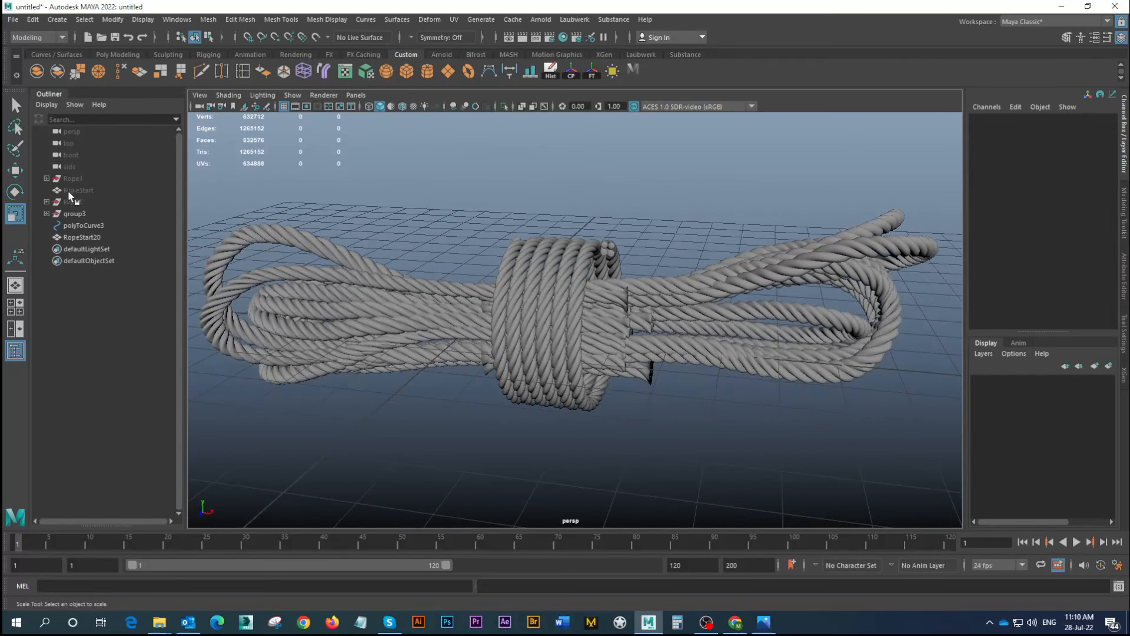
Shrink the spiral curve polyToCurve3 around the bundle to a scale of about 0.681 in Y and Z and 0.454 in X, and deselect it
left_click(78, 227)
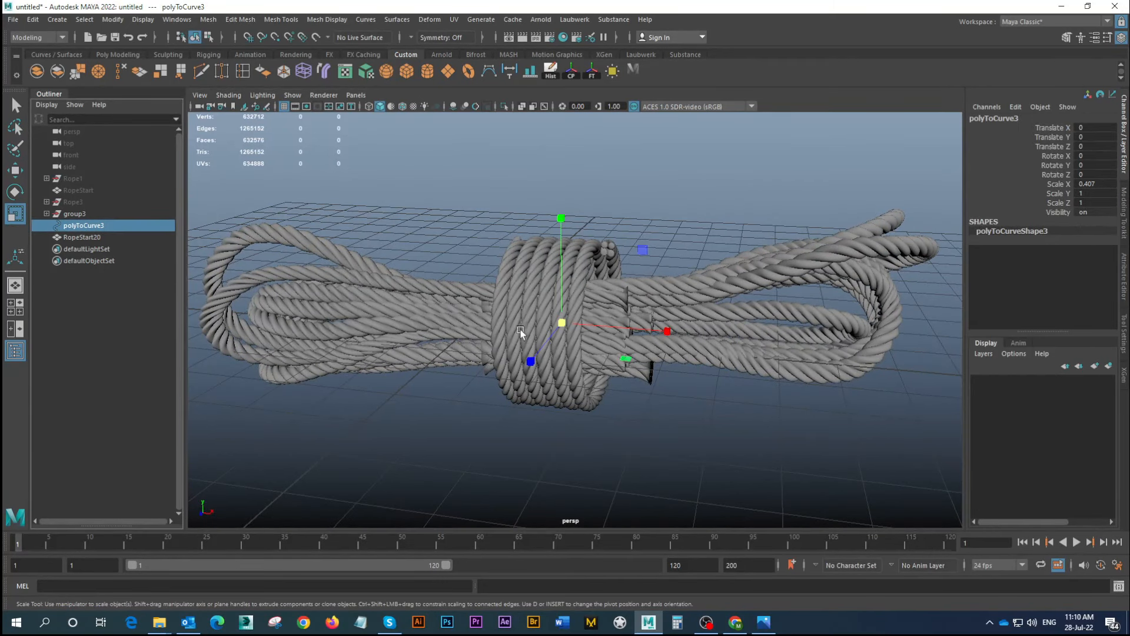
left_click_drag(561, 325, 527, 325)
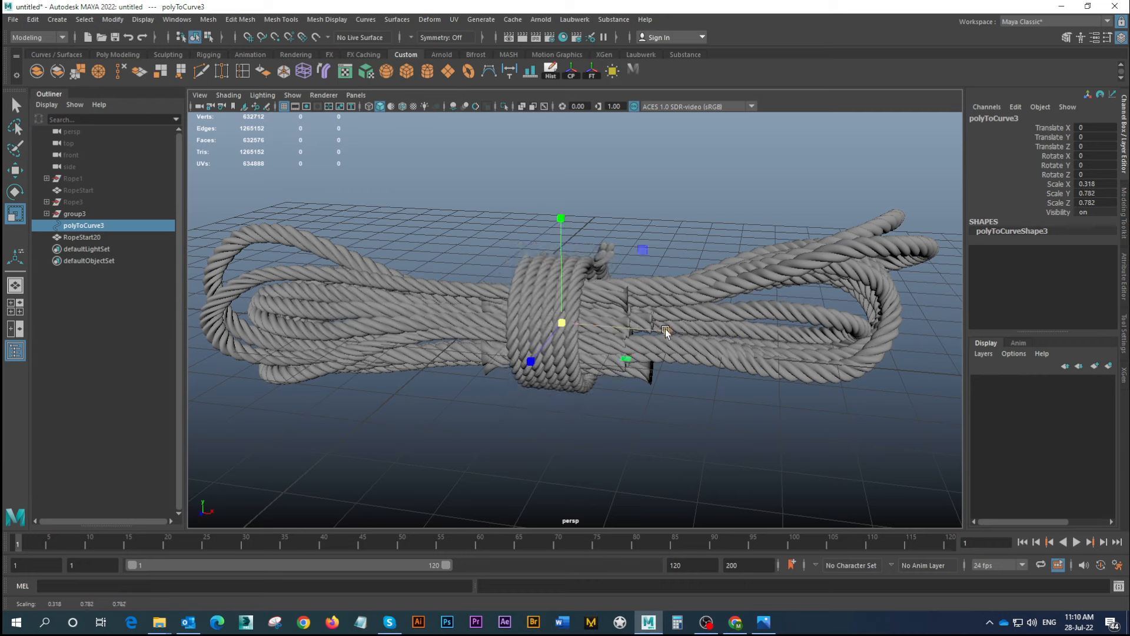
mouse_move(677, 331)
left_mouse_down()
mouse_move(700, 339)
mouse_move(506, 329)
mouse_move(499, 350)
mouse_move(581, 349)
mouse_move(586, 316)
mouse_move(562, 330)
mouse_move(432, 330)
mouse_move(507, 341)
mouse_move(689, 326)
left_mouse_up()
left_click(544, 331)
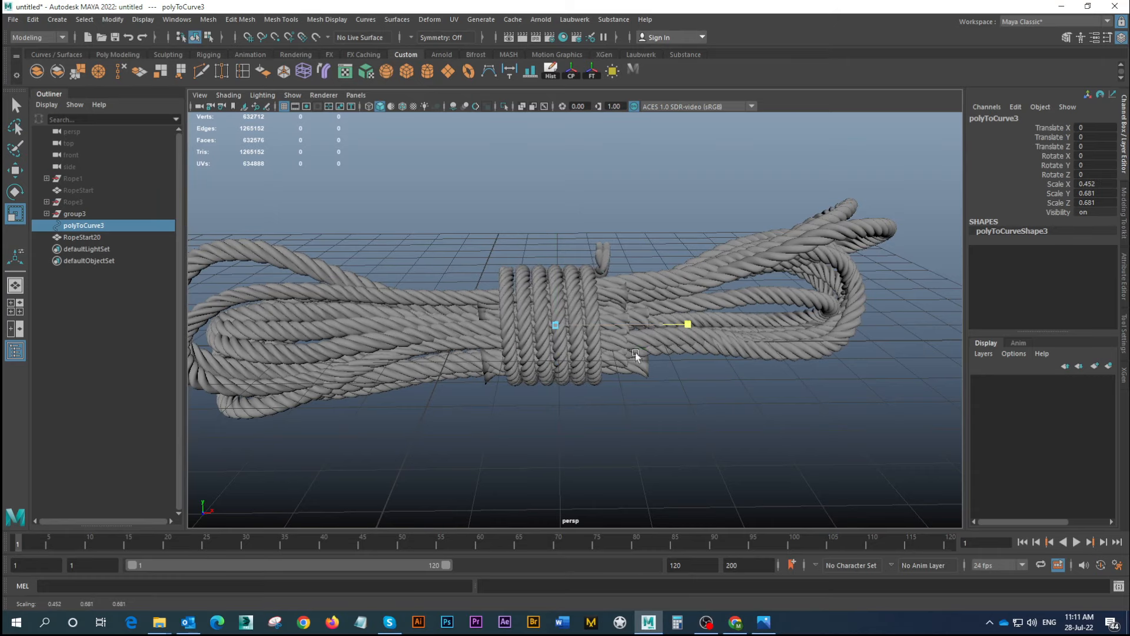
left_click_drag(551, 353, 518, 366, "alt")
right_click_drag(461, 328, 527, 364, "alt")
left_click_drag(527, 365, 633, 335, "alt")
right_click_drag(633, 336, 497, 232, "alt")
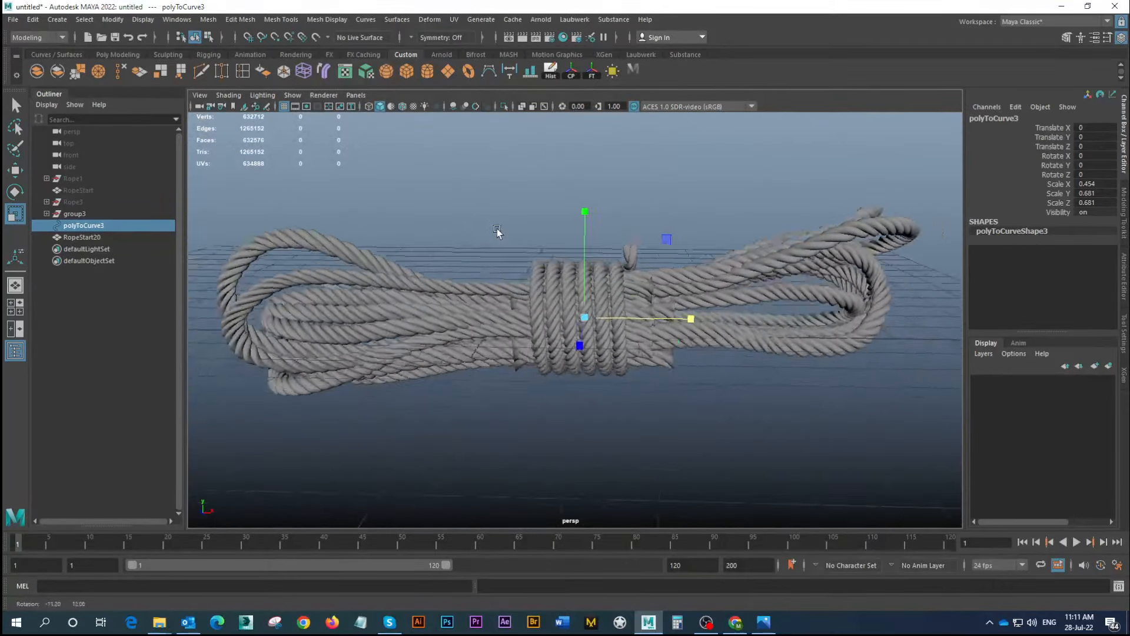
left_click_drag(497, 231, 523, 257, "alt")
left_click(494, 200)
left_click_drag(572, 330, 586, 379, "alt")
right_click_drag(586, 380, 515, 401, "alt")
left_click_drag(514, 402, 432, 314, "alt")
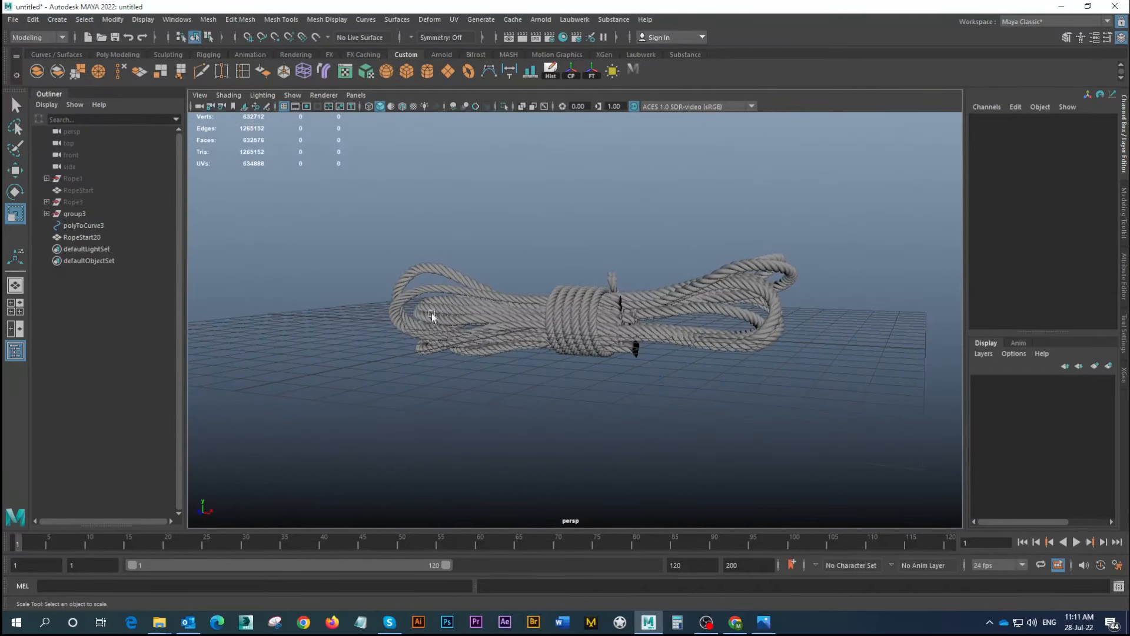
Select the wrapped rope RopeStart20 and turn its smooth preview off
left_click(82, 225)
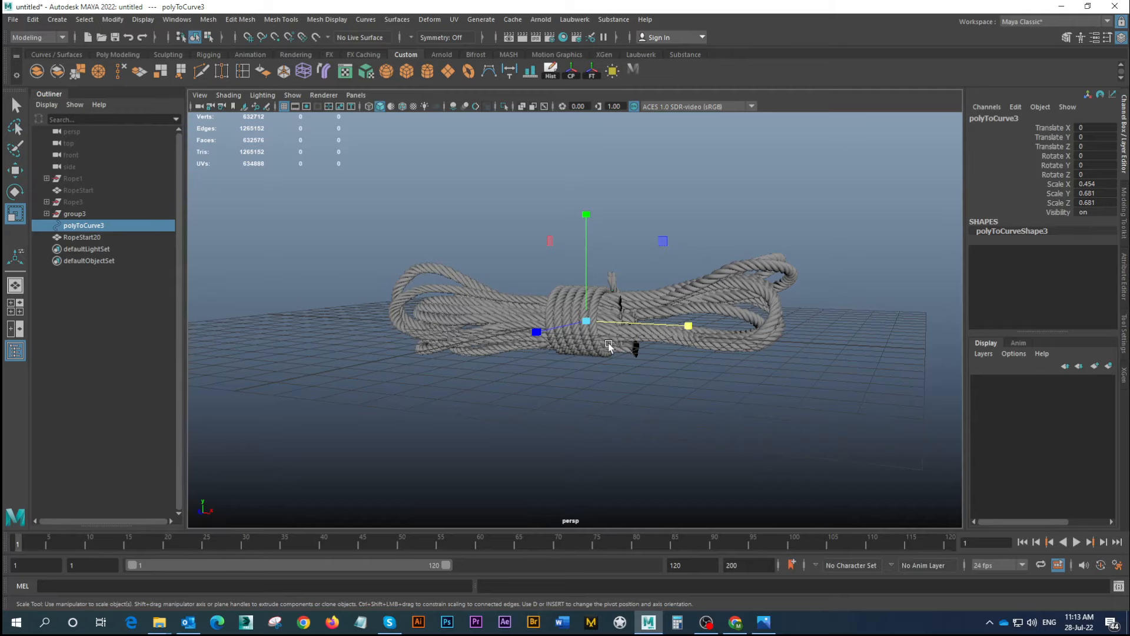
left_click_drag(603, 327, 547, 280, "alt")
left_click(540, 272)
right_click_drag(548, 280, 631, 318, "alt")
left_click_drag(630, 318, 576, 281, "alt")
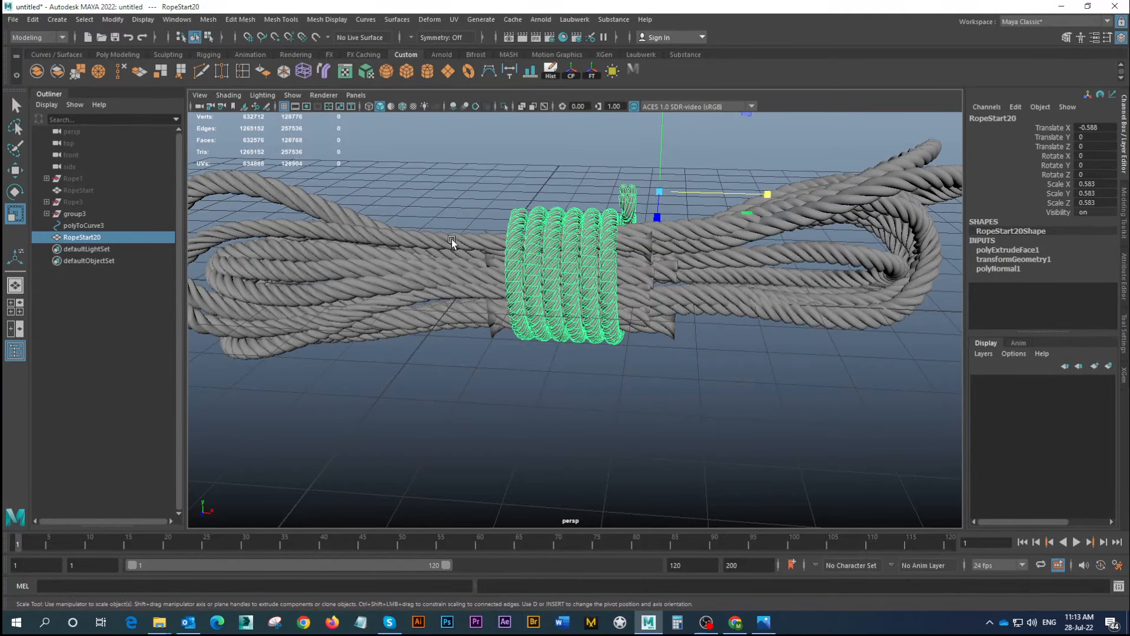
left_click_drag(453, 250, 548, 277, "alt")
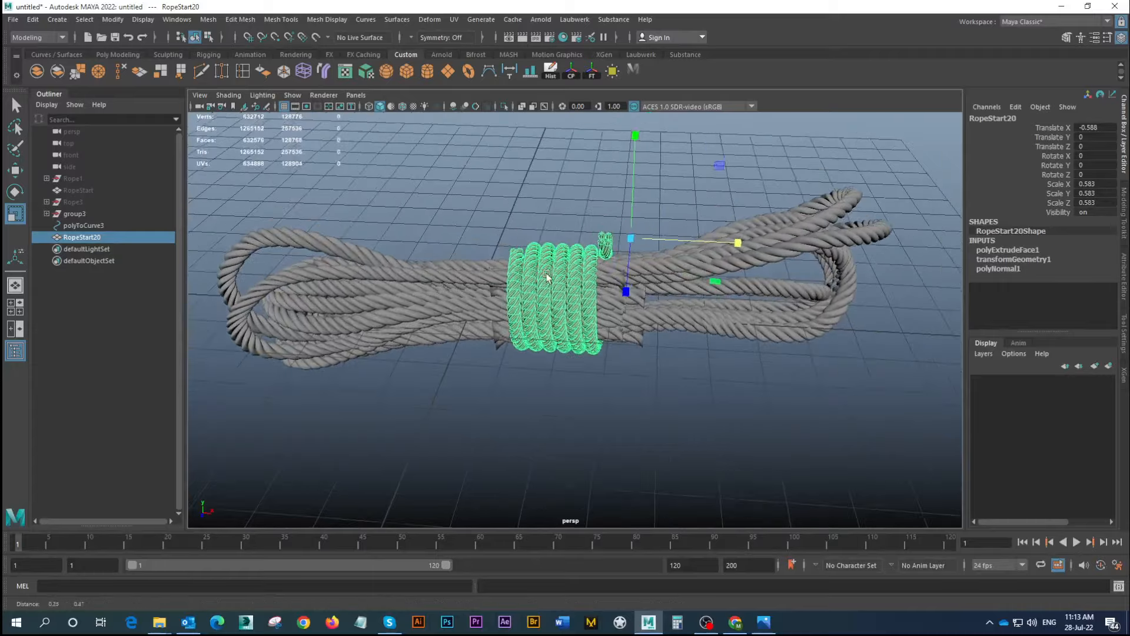
right_click_drag(548, 277, 653, 319, "alt")
left_click_drag(652, 318, 621, 256, "alt")
key("1")
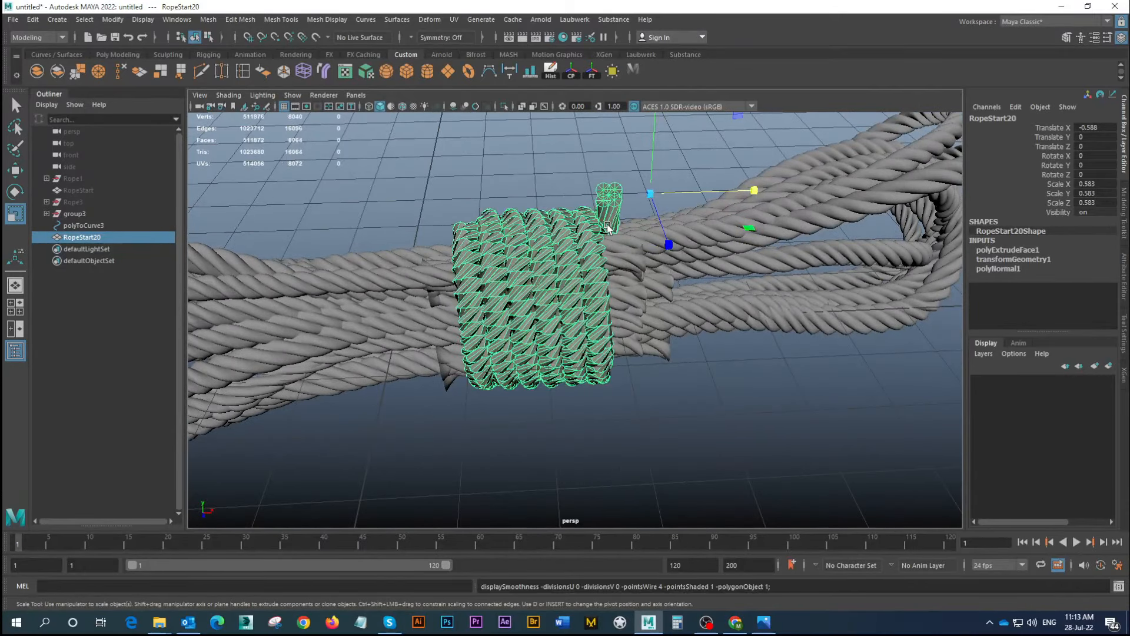
Select the end cap faces of the wrapped rope and lower them along Y to about 1.557, against the bundle
mouse_move(605, 214)
left_mouse_down("alt")
mouse_move(626, 227)
mouse_move(624, 210)
left_mouse_up("alt")
right_click_drag(588, 204, 587, 236)
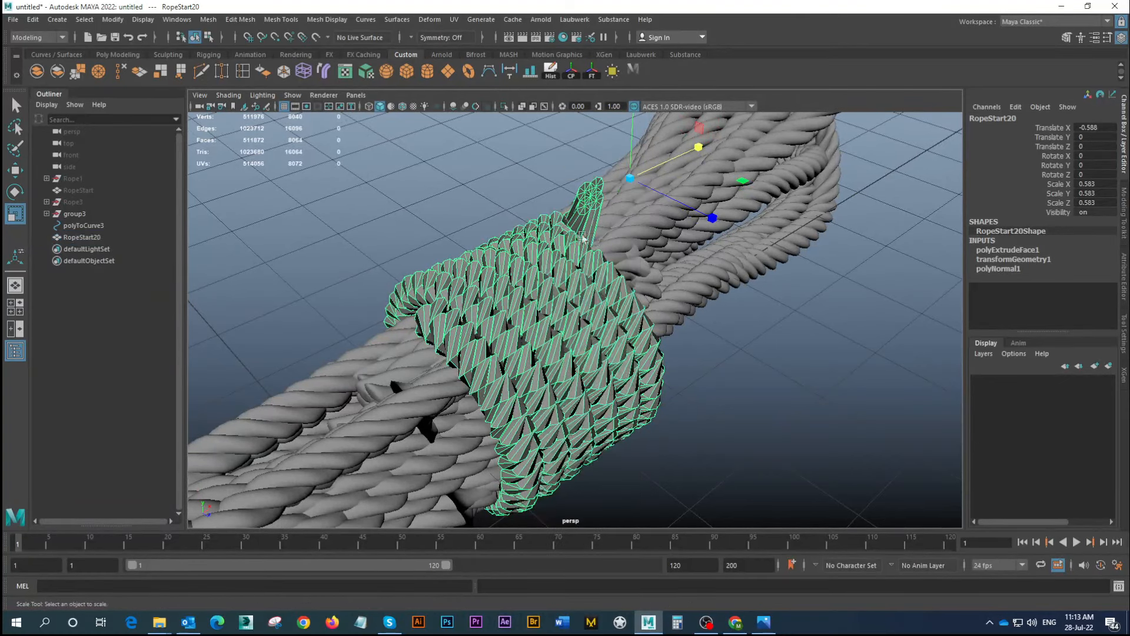
left_click_drag(578, 234, 563, 157, "alt")
left_click_drag(564, 157, 618, 278)
key("w")
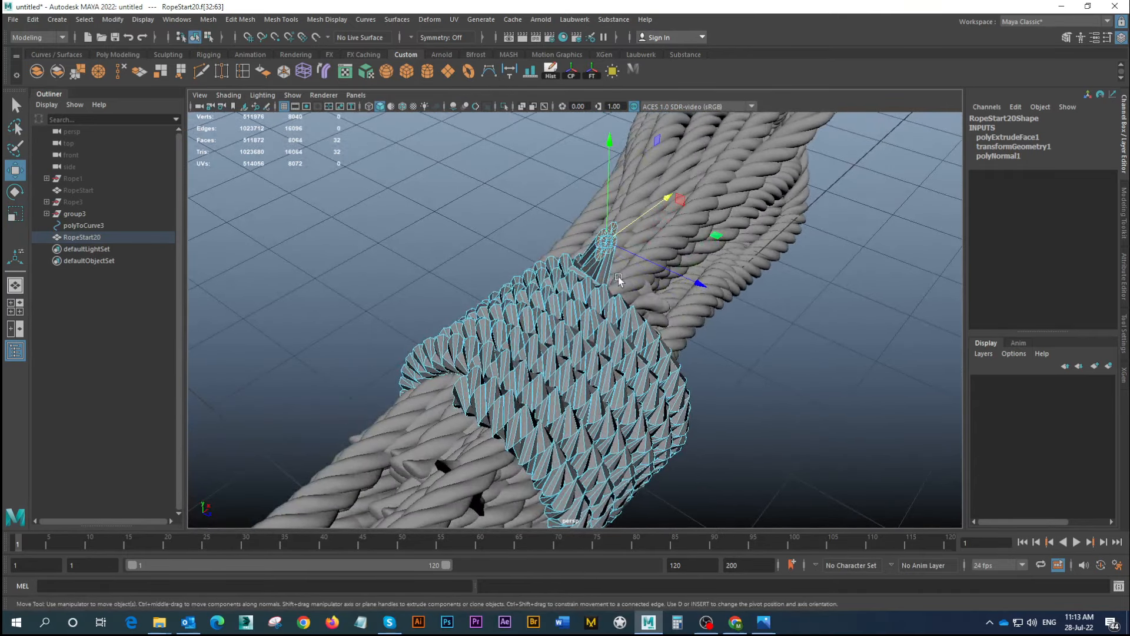
left_click_drag(611, 140, 622, 165)
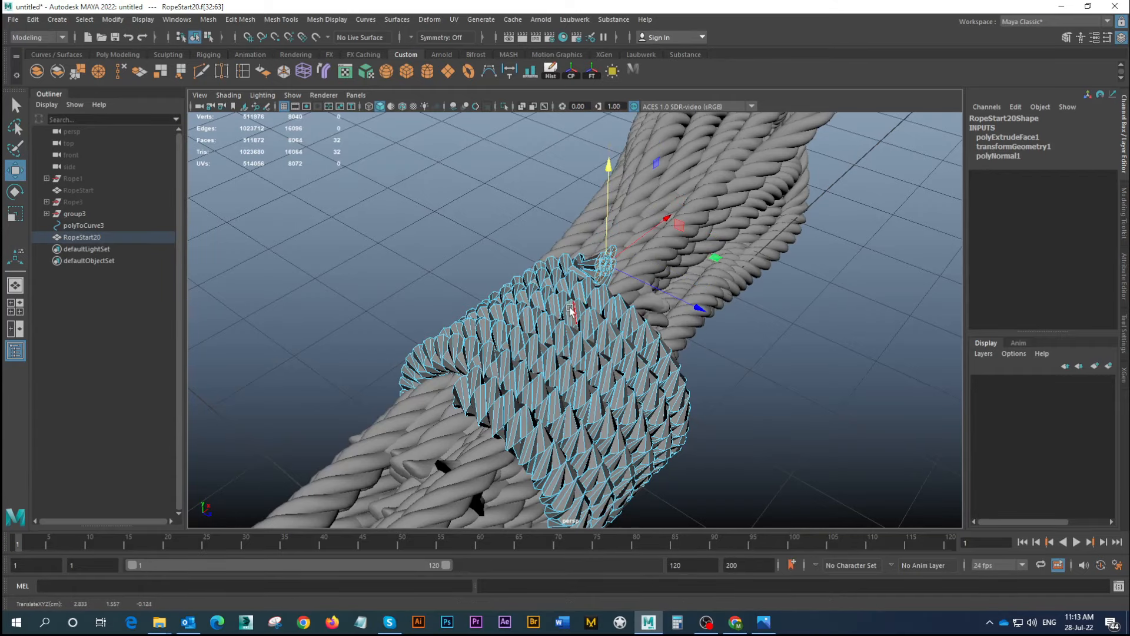
left_click_drag(571, 310, 495, 325, "alt")
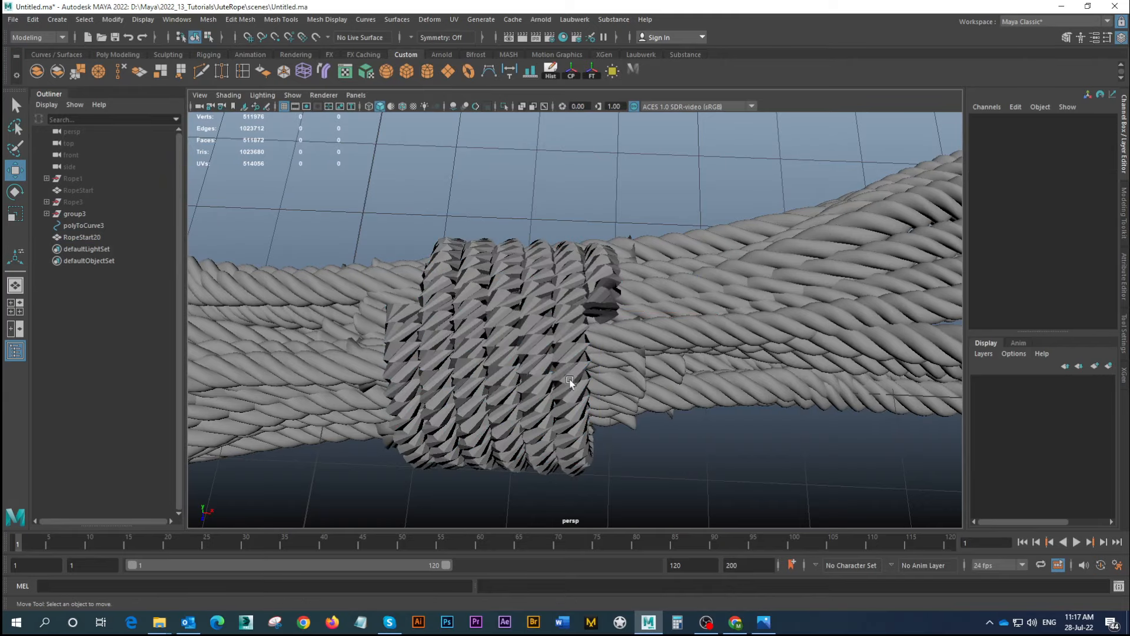
Select the rope loops on the RopeStart14 side of the bundle and shorten them along Y to a scale of about 0.385
left_click_drag(580, 394, 571, 367, "alt")
scroll(574, 347, "down", 2)
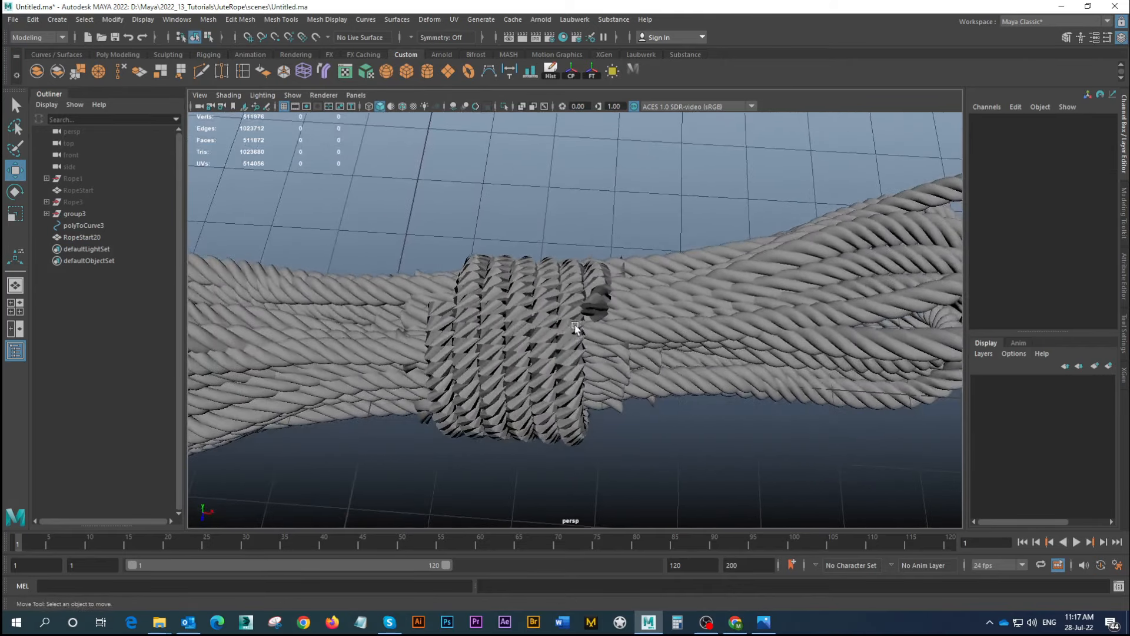
left_click_drag(575, 327, 585, 340, "alt")
left_click(598, 311)
right_click_drag(594, 310, 557, 308, "alt")
left_click_drag(557, 308, 542, 316, "alt")
right_click_drag(542, 317, 401, 303, "alt")
left_click(397, 423)
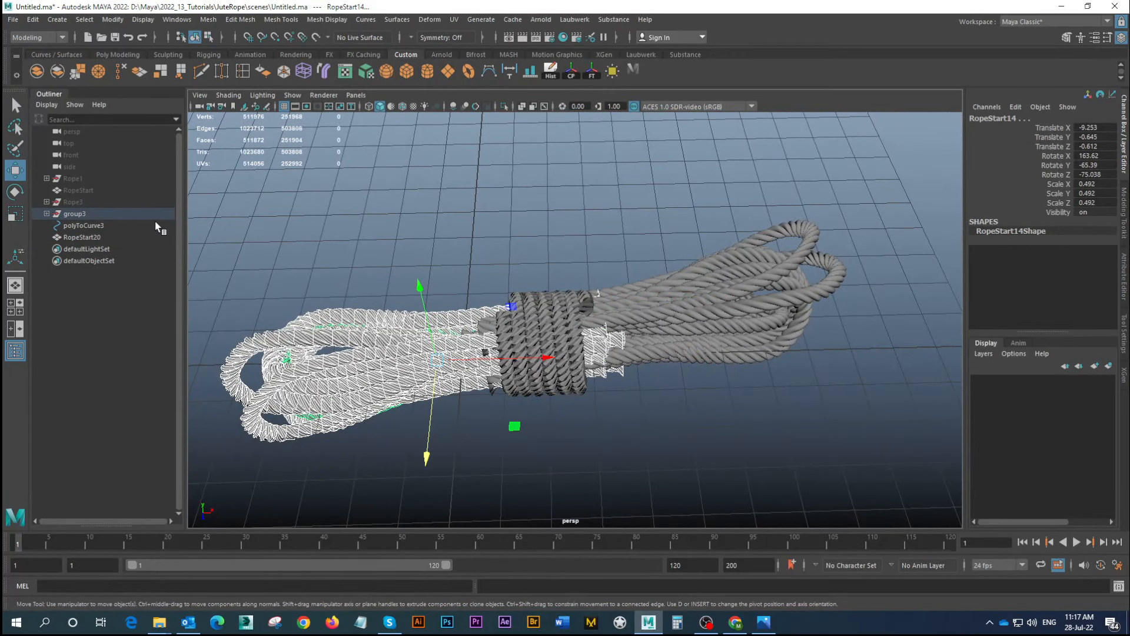
left_click(83, 213)
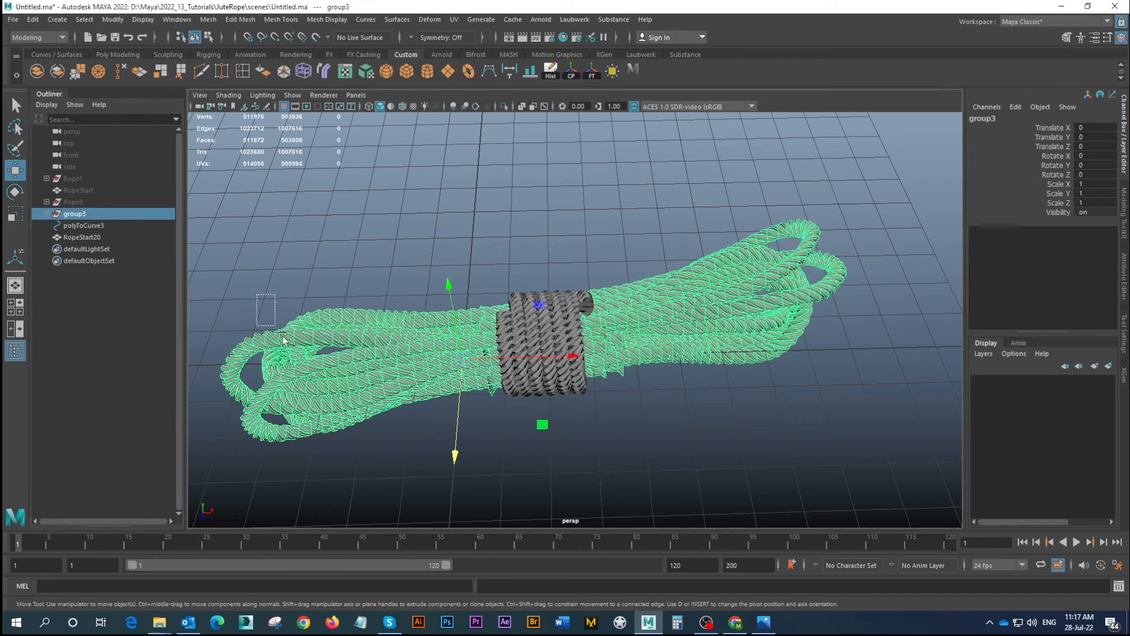
left_click(357, 428)
key("r")
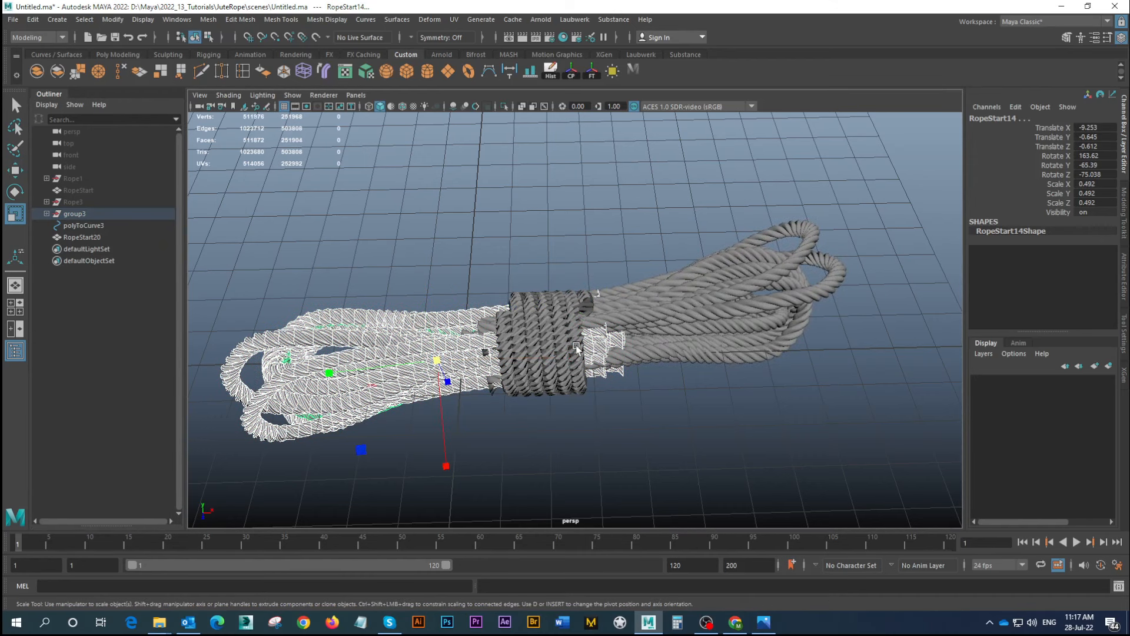
left_click_drag(330, 375, 354, 380)
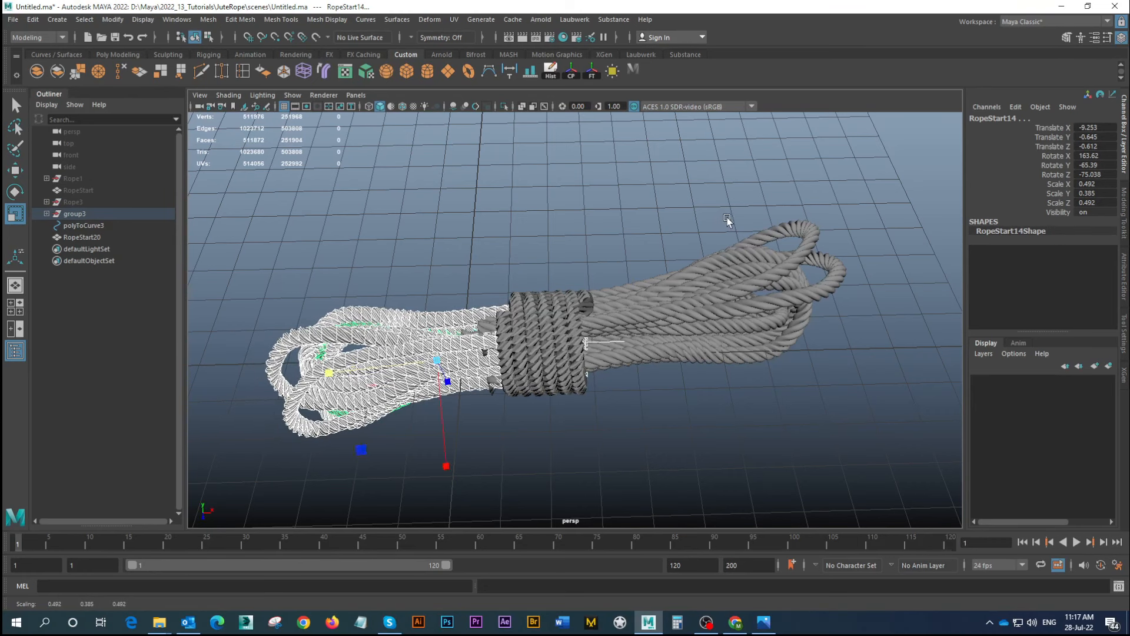
Shorten the opposite loops around RopeStart18 to a Y scale of about 0.41 and shift them to about -5.679 in translate Y
left_click_drag(709, 192, 811, 406)
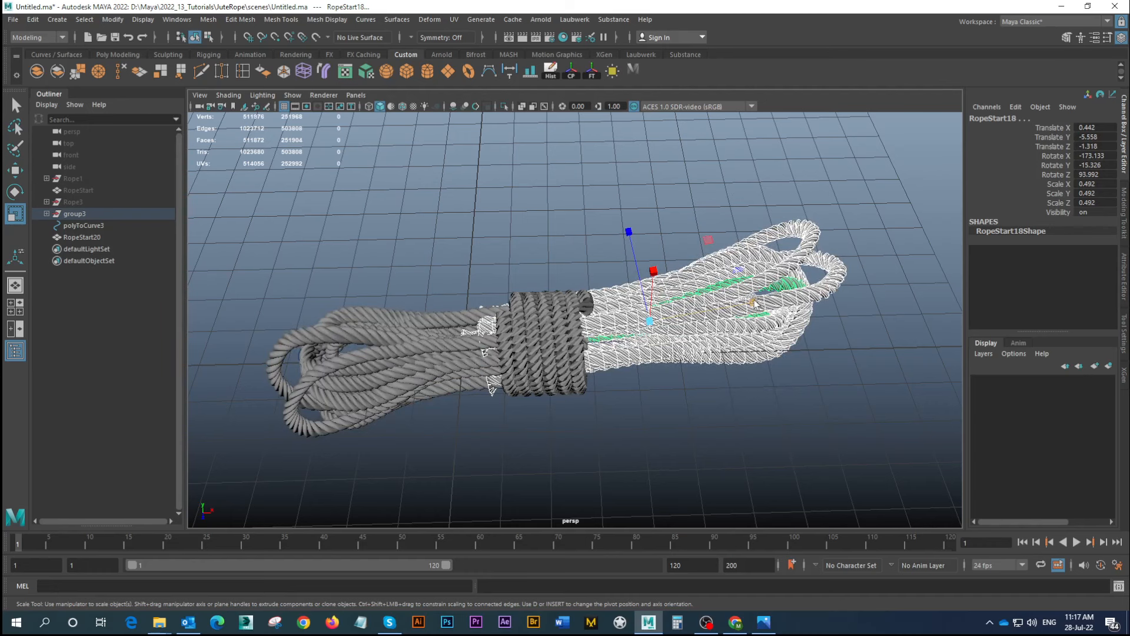
left_click_drag(753, 302, 656, 233)
key("w")
left_click_drag(658, 268, 663, 387, "alt")
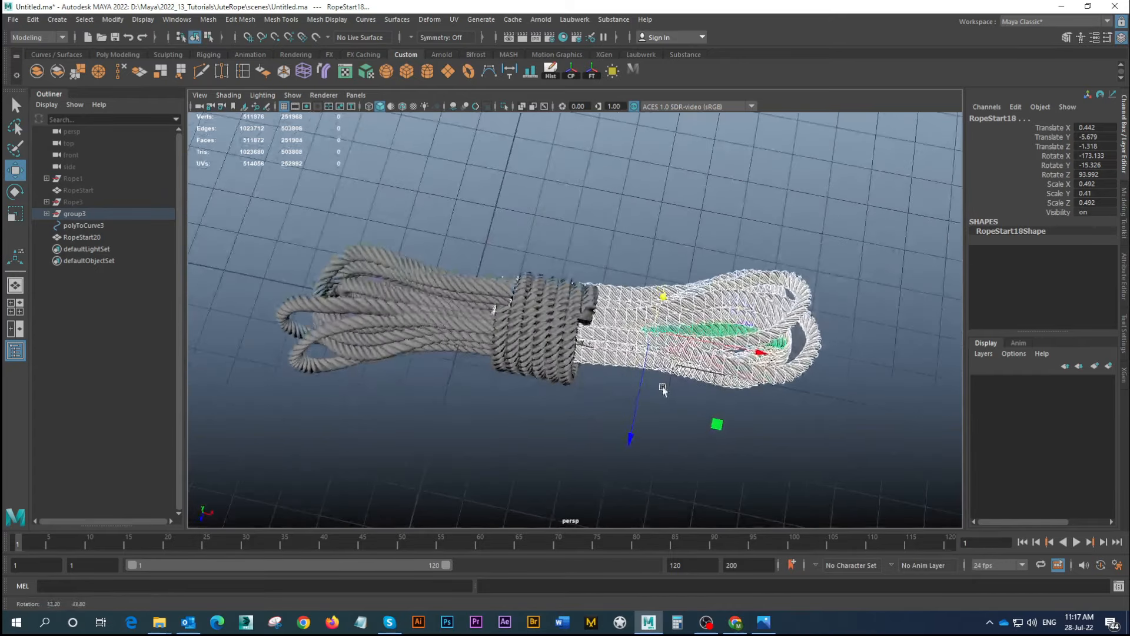
left_click_drag(615, 350, 568, 284, "alt")
right_click_drag(535, 320, 546, 323, "alt")
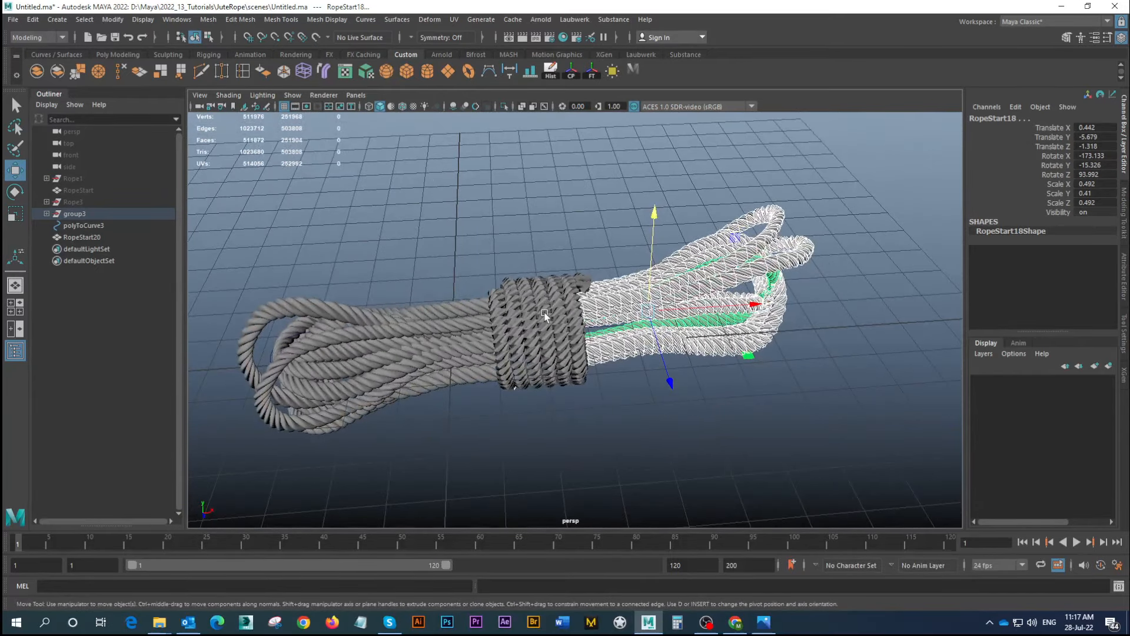
Turn the smooth preview of the shortened bundle's wrapped rope back on and clear the selection
left_click(538, 333)
middle_click_drag(536, 338, 545, 318, "alt")
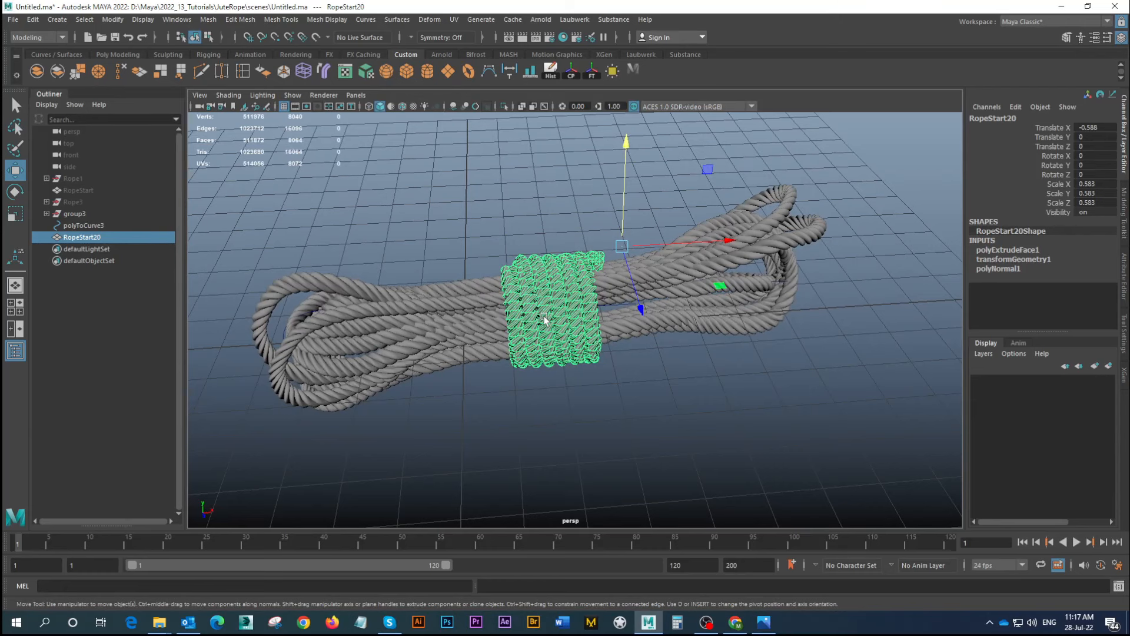
middle_click_drag(545, 318, 569, 327, "alt")
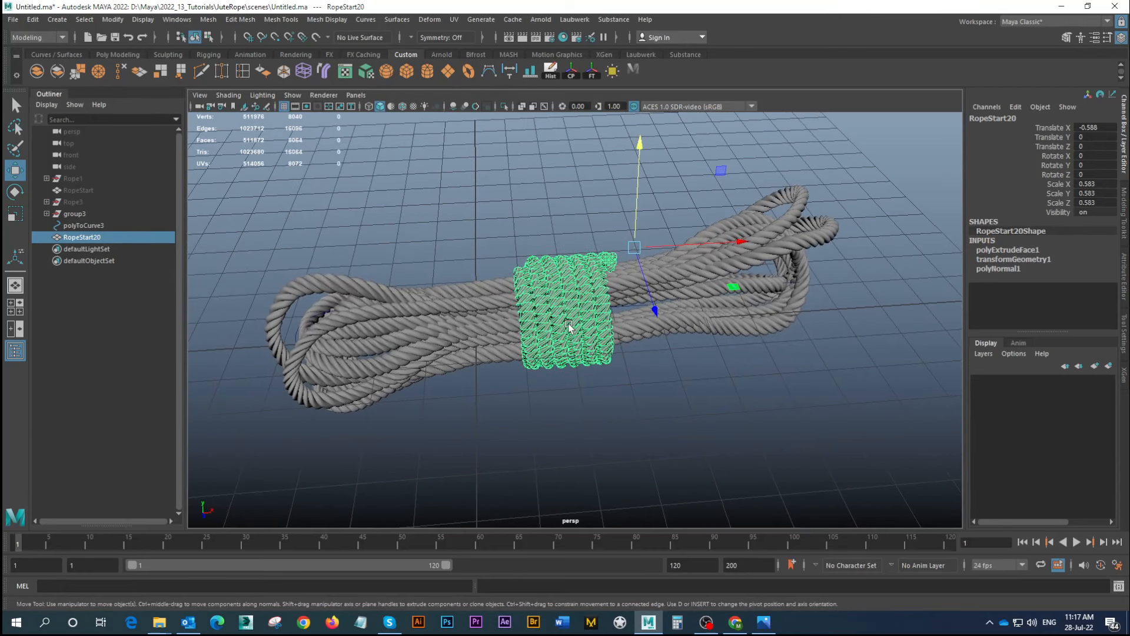
key("3")
left_click(611, 389)
left_click_drag(669, 383, 626, 347, "alt")
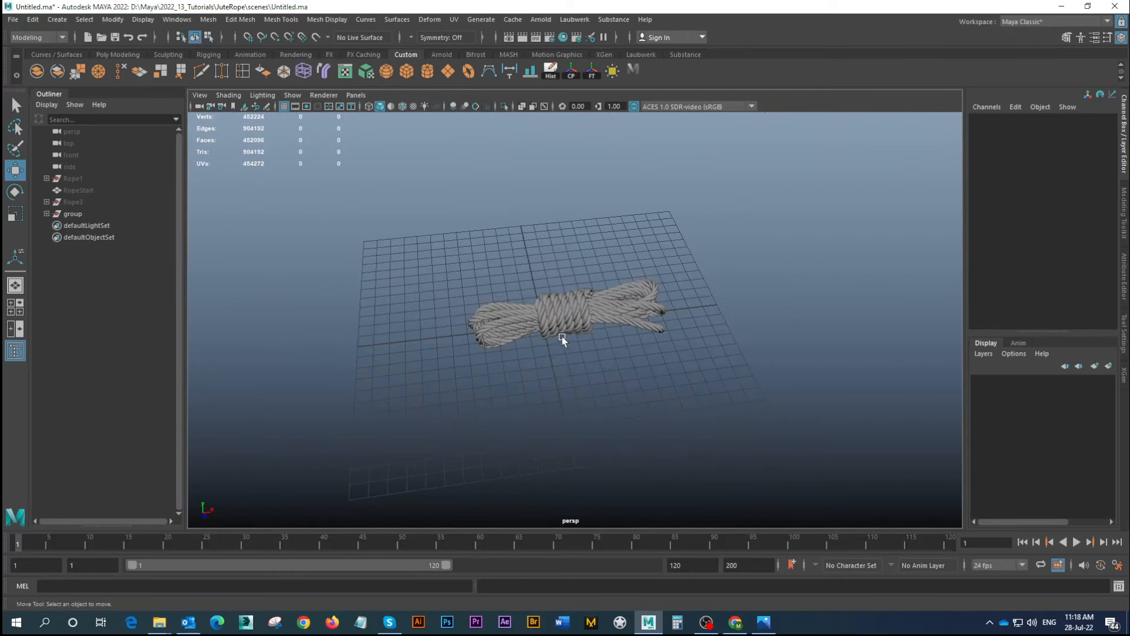
Select the rope loop pasted__pCylinder27 at the bundle's end and rotate it around X to about 3.8 degrees
right_click_drag(562, 338, 600, 306, "alt")
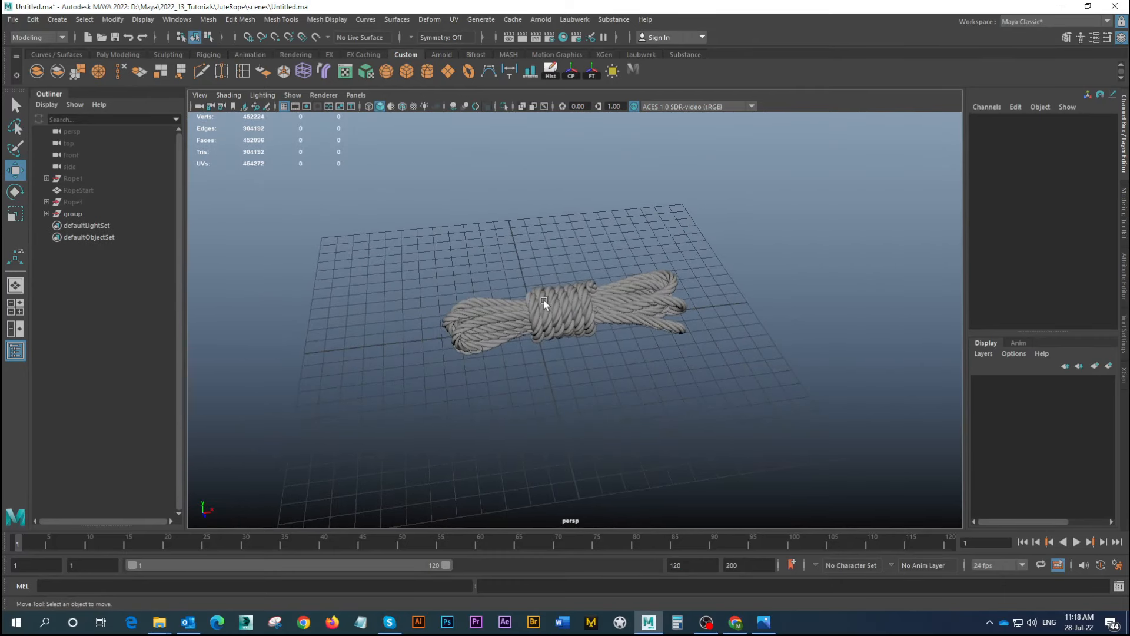
left_click(536, 321)
left_click_drag(535, 320, 648, 300, "alt")
left_click(652, 302)
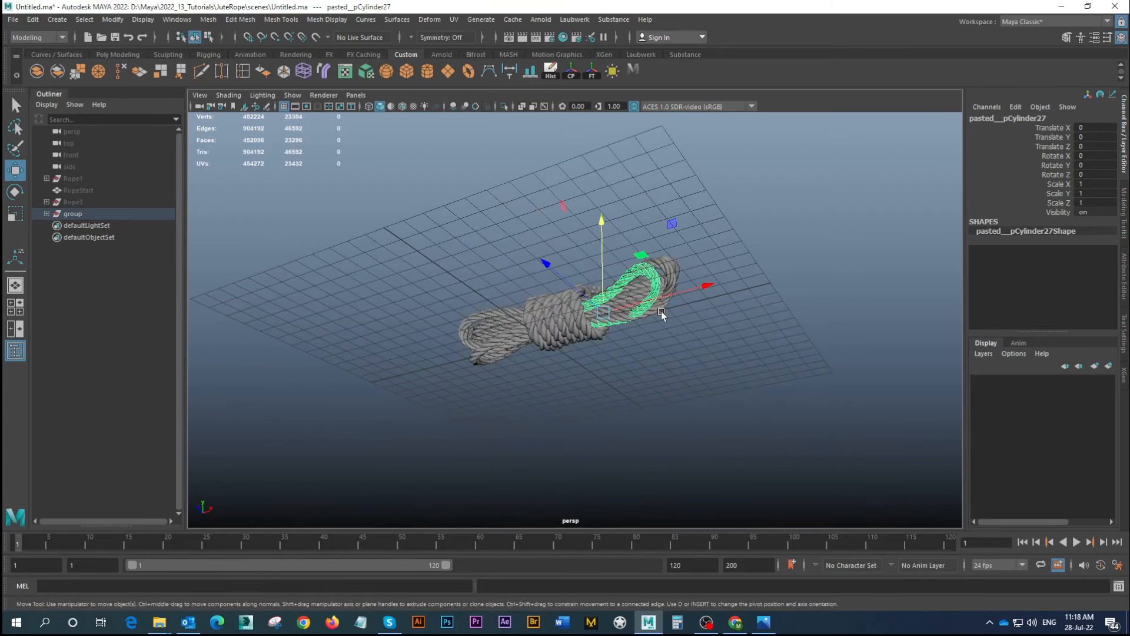
key("e")
left_click_drag(574, 288, 562, 236, "alt")
left_click_drag(623, 275, 662, 325, "alt")
middle_click_drag(657, 306, 627, 288, "alt")
mouse_move(627, 288)
left_mouse_down("alt")
mouse_move(612, 316)
mouse_move(643, 302)
left_mouse_up("alt")
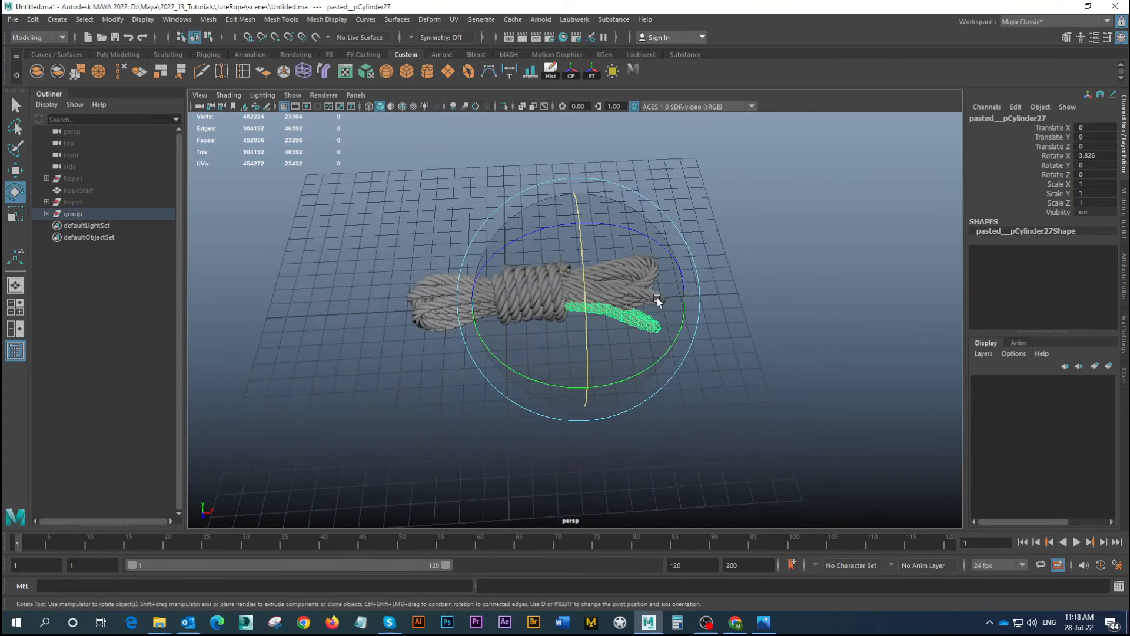
Refine the loop's rotation to about 3.635 in X, 0.558 in Y and 0.458 in Z, and deselect it
left_click_drag(603, 361, 570, 309)
left_click_drag(547, 419, 557, 386)
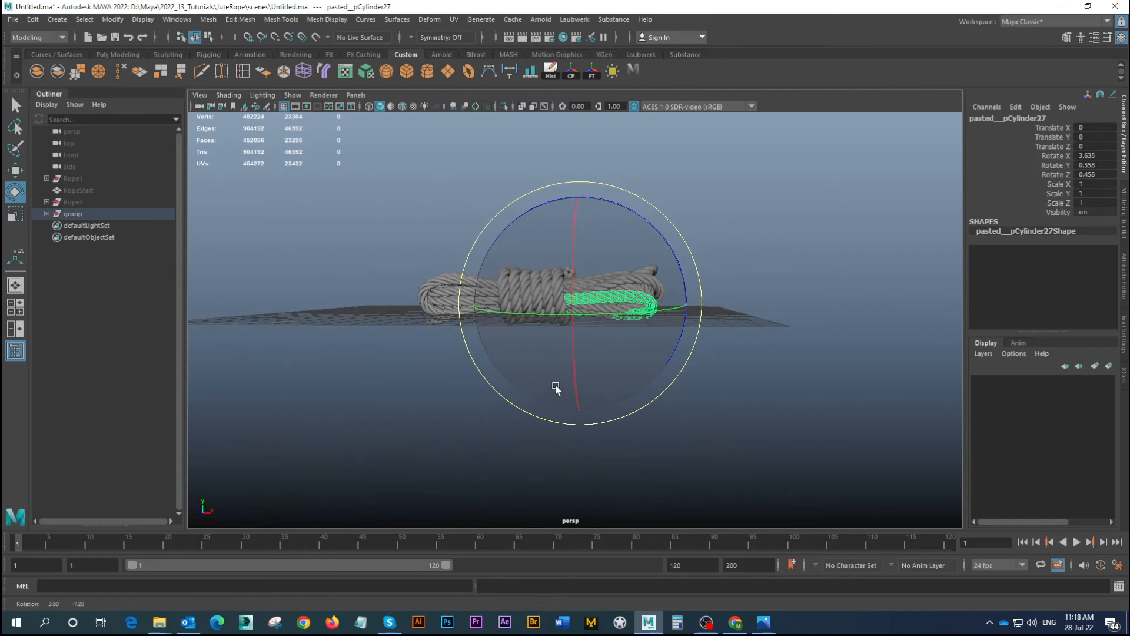
left_click(461, 419)
left_click_drag(462, 419, 525, 416, "alt")
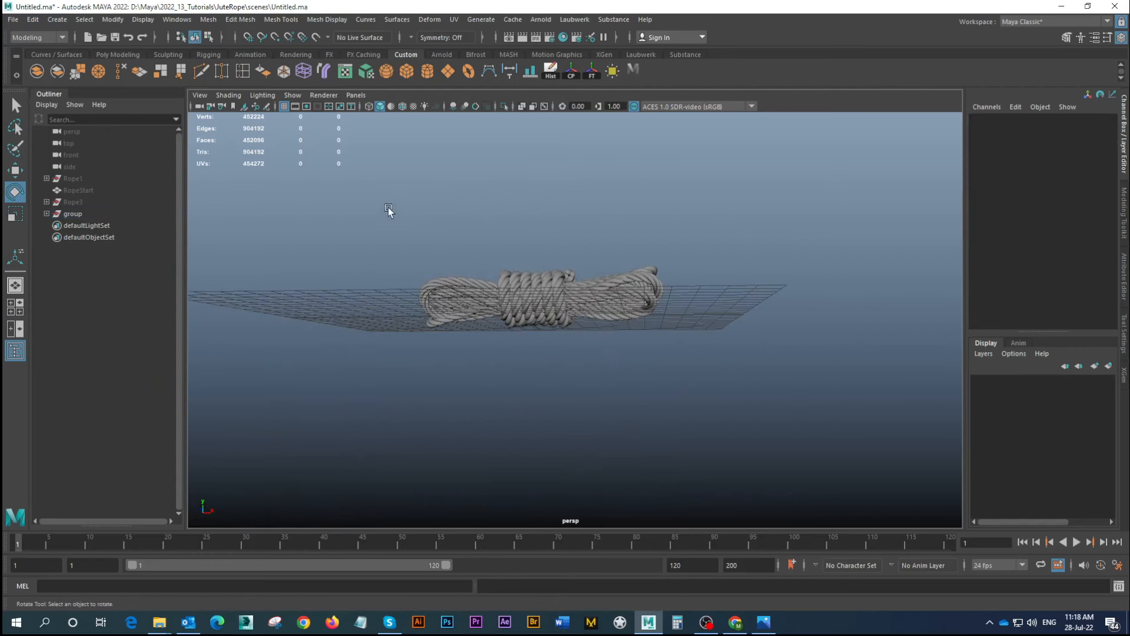
mouse_move(403, 335)
left_mouse_down("alt")
mouse_move(429, 352)
mouse_move(400, 316)
left_mouse_up("alt")
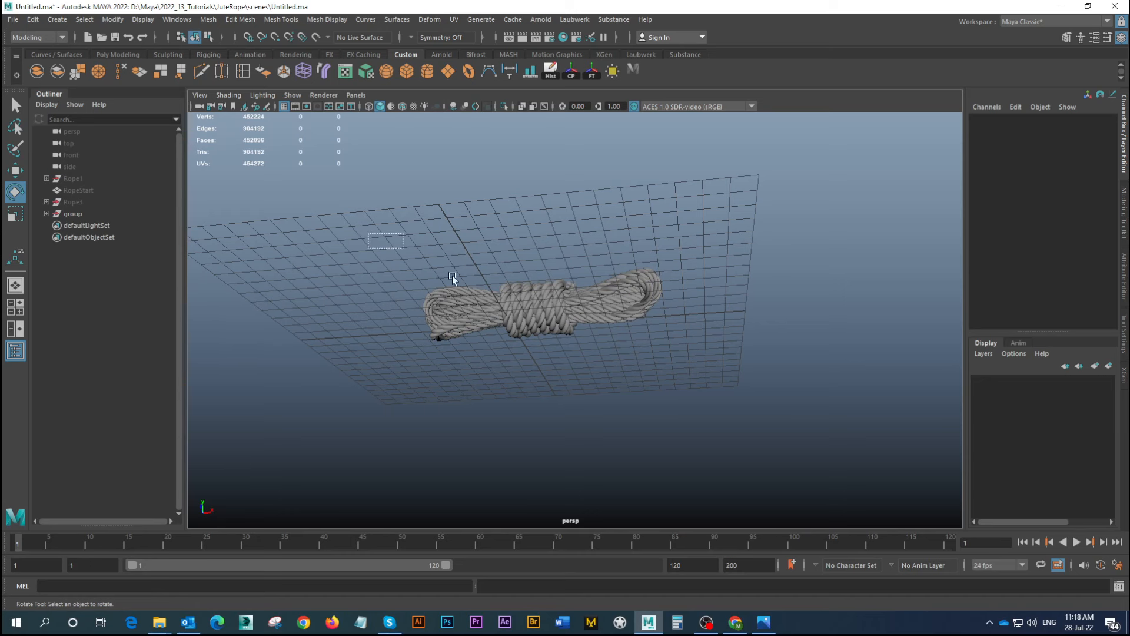
Rename the finished rope bundle's group as Rope4 and hide it
double_click(73, 213)
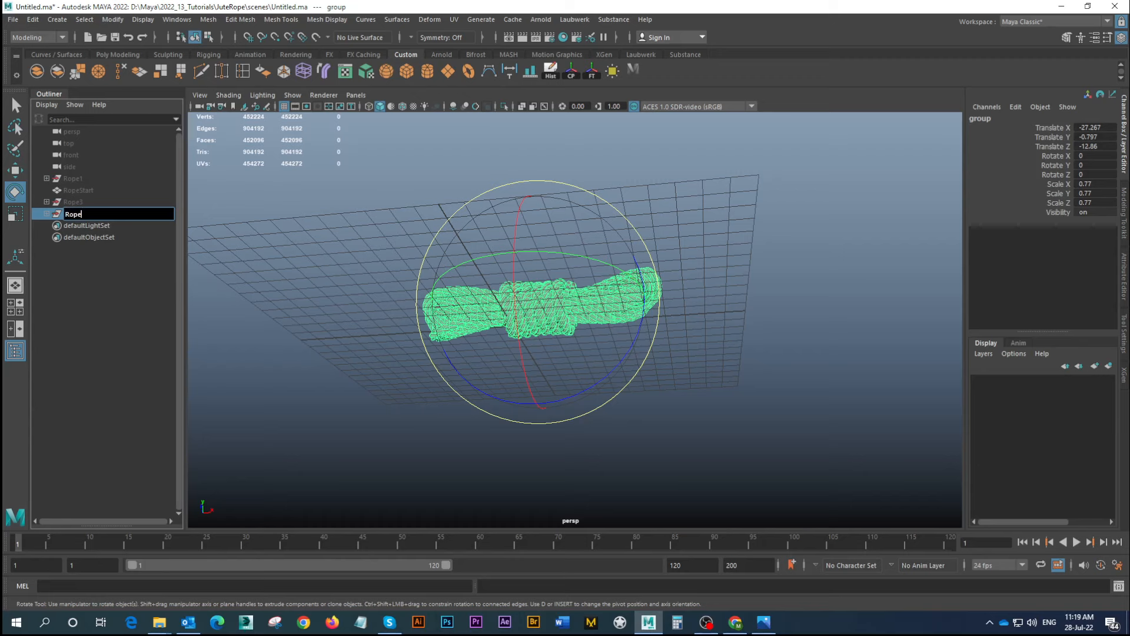
key("Return")
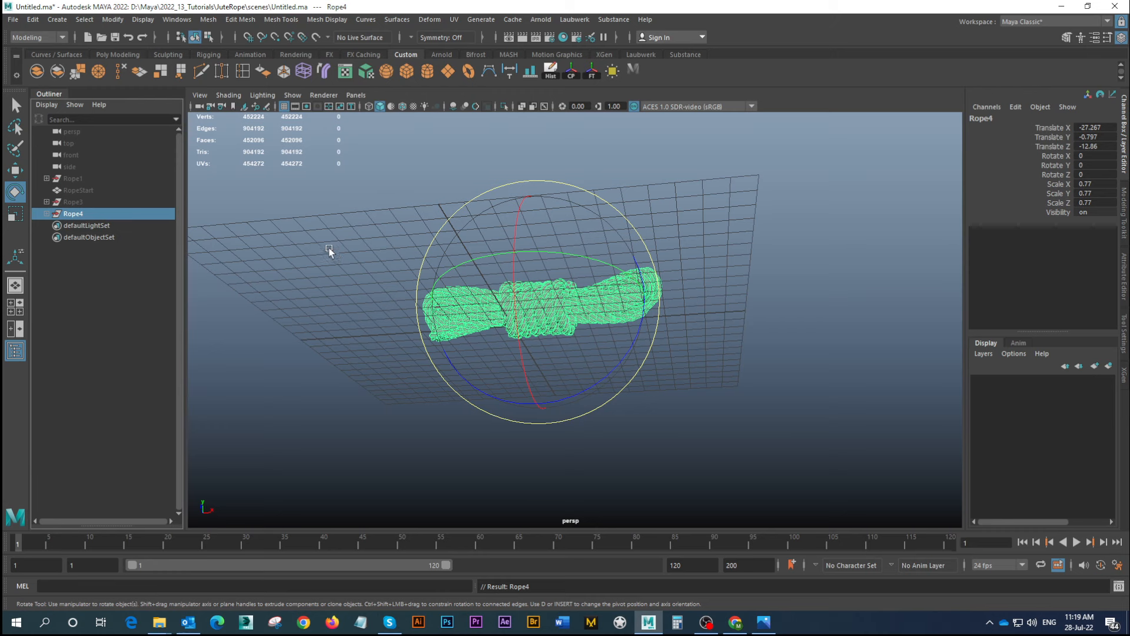
left_click(244, 209)
left_click(73, 214)
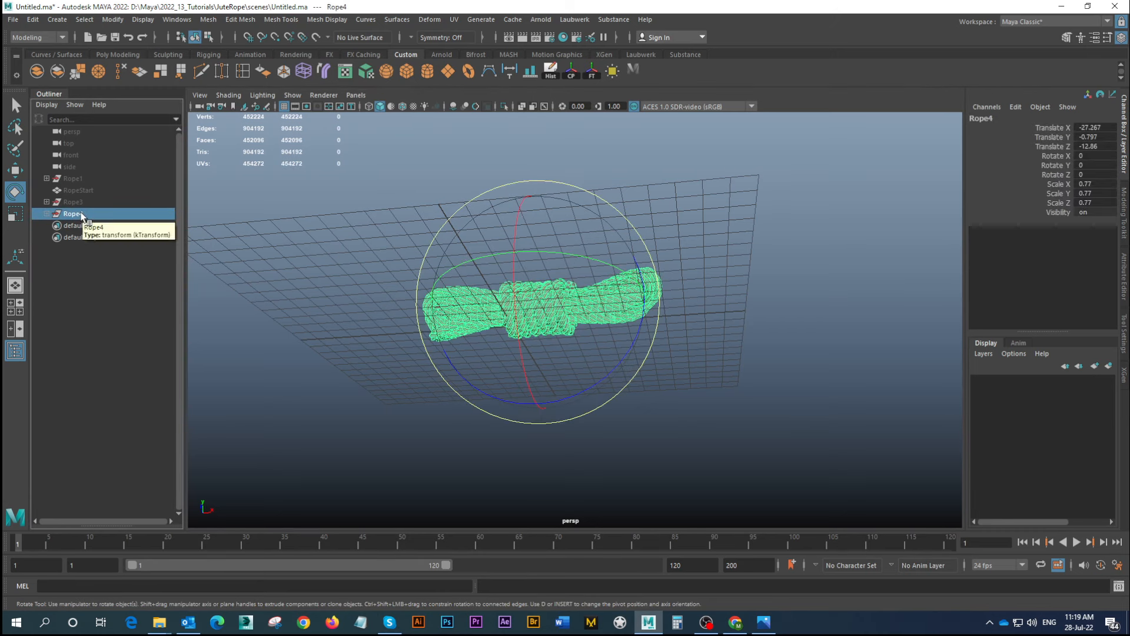
key("ctrl+h")
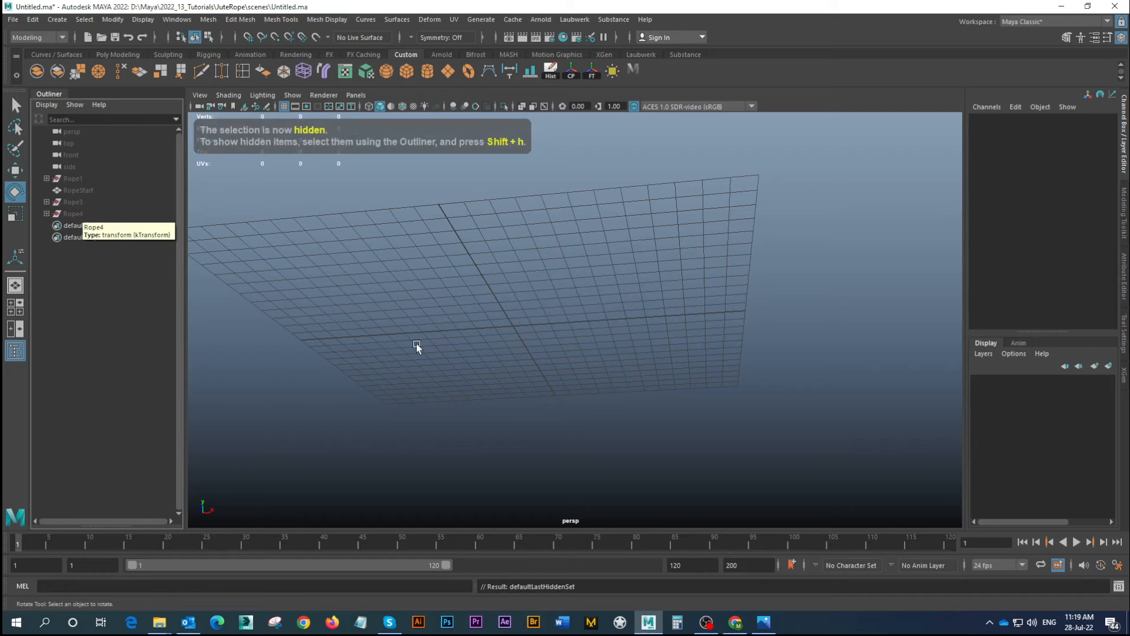
Consult the reference image 1Ready.jpg and create a polygon cylinder in Maya, scaled to about 2.387 in X and Z and 9.501 in Y
left_click_drag(415, 345, 517, 294, "alt")
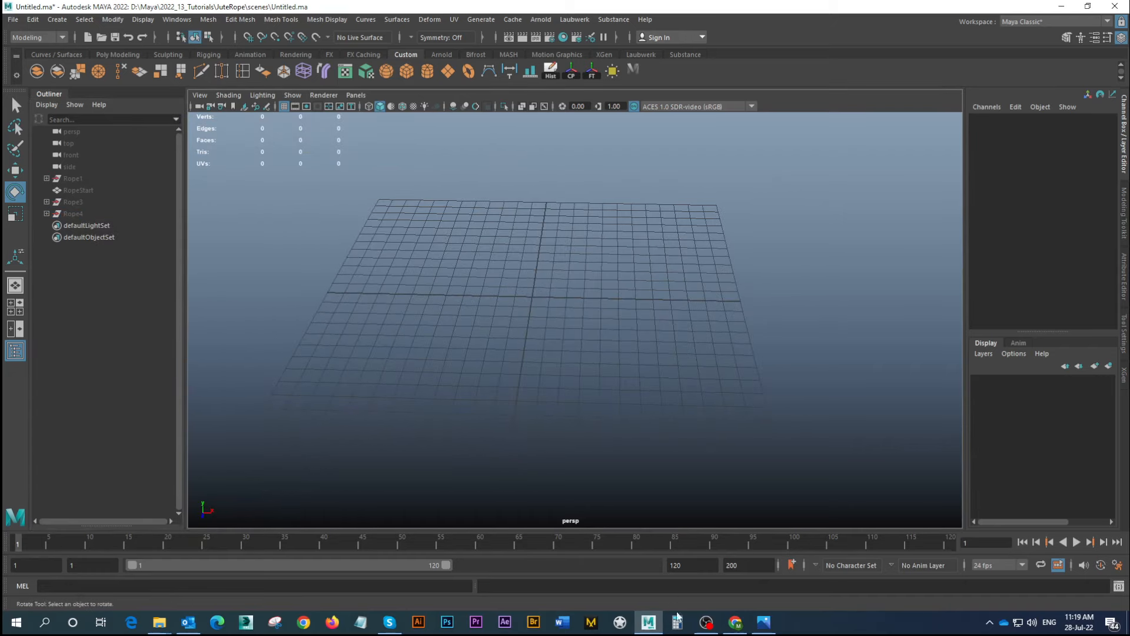
left_click(764, 622)
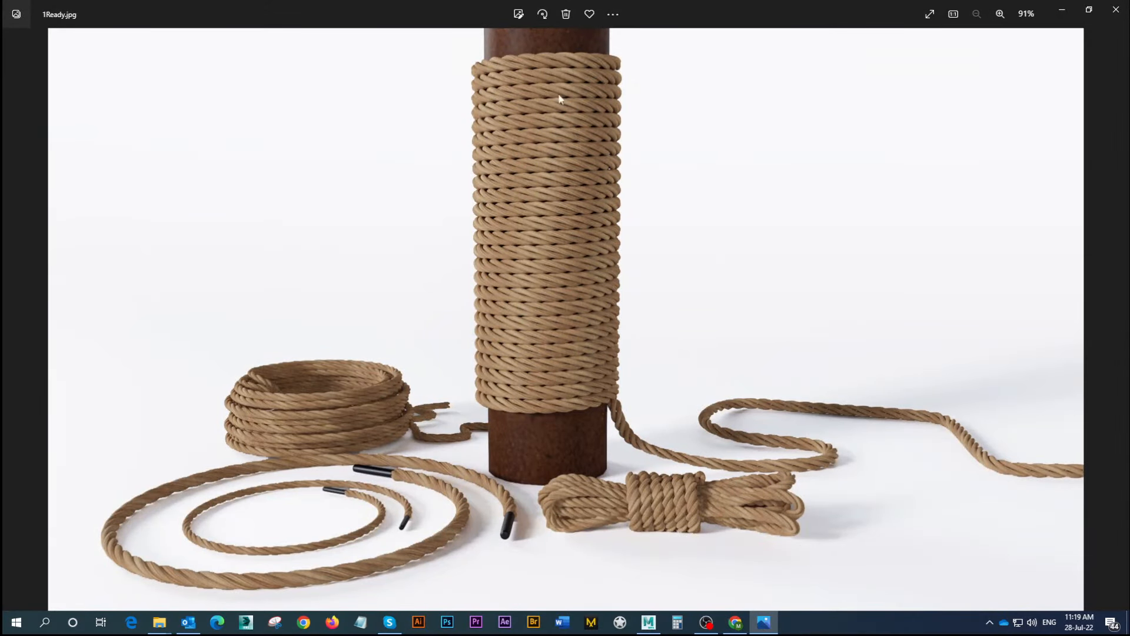
left_click(1062, 11)
left_click_drag(623, 340, 434, 127, "alt")
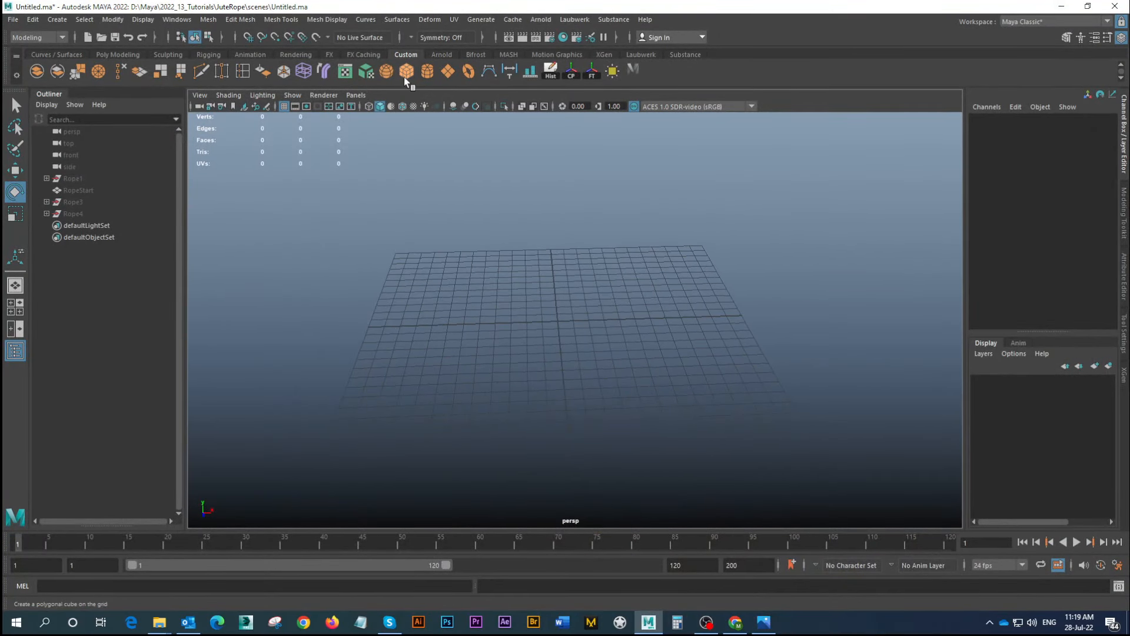
left_click(428, 70)
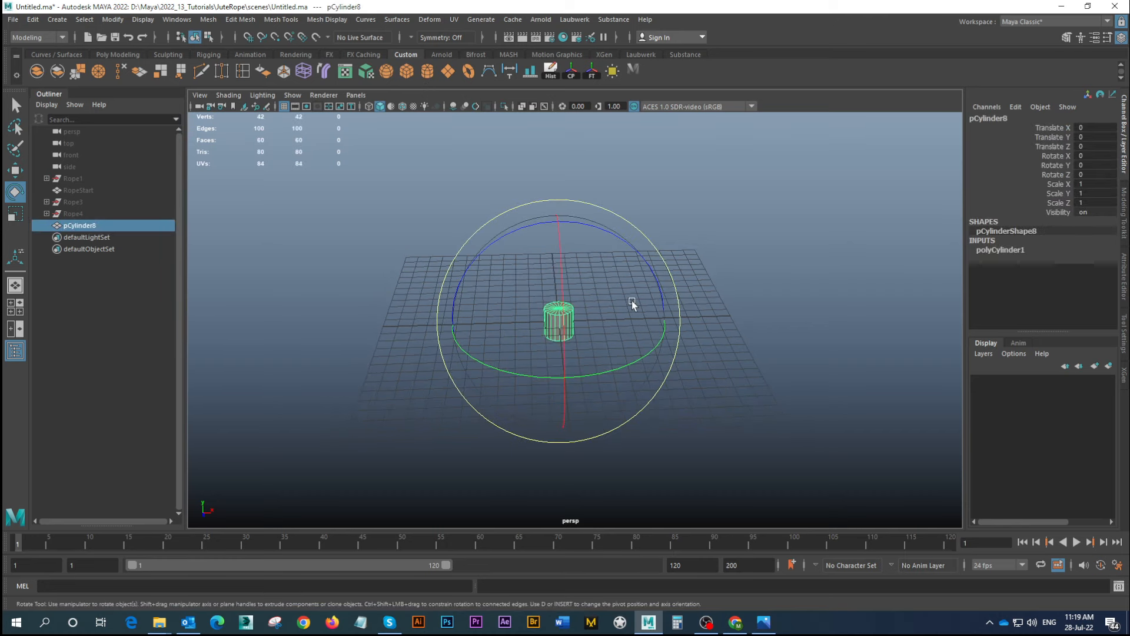
key("r")
left_click_drag(558, 221, 559, 183)
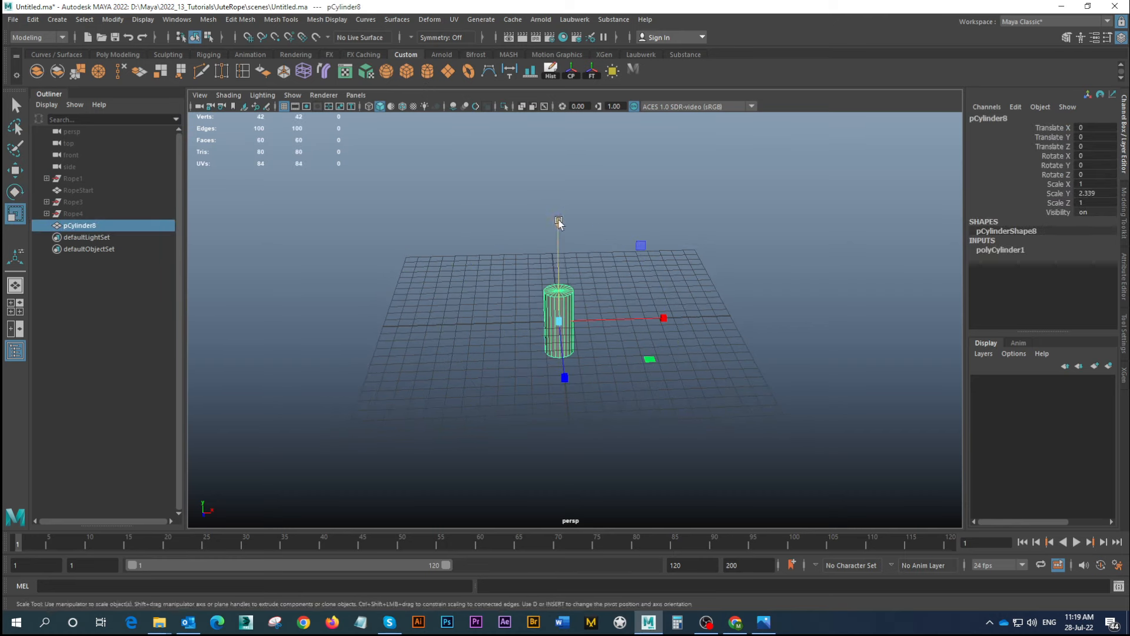
left_click_drag(558, 321, 616, 338)
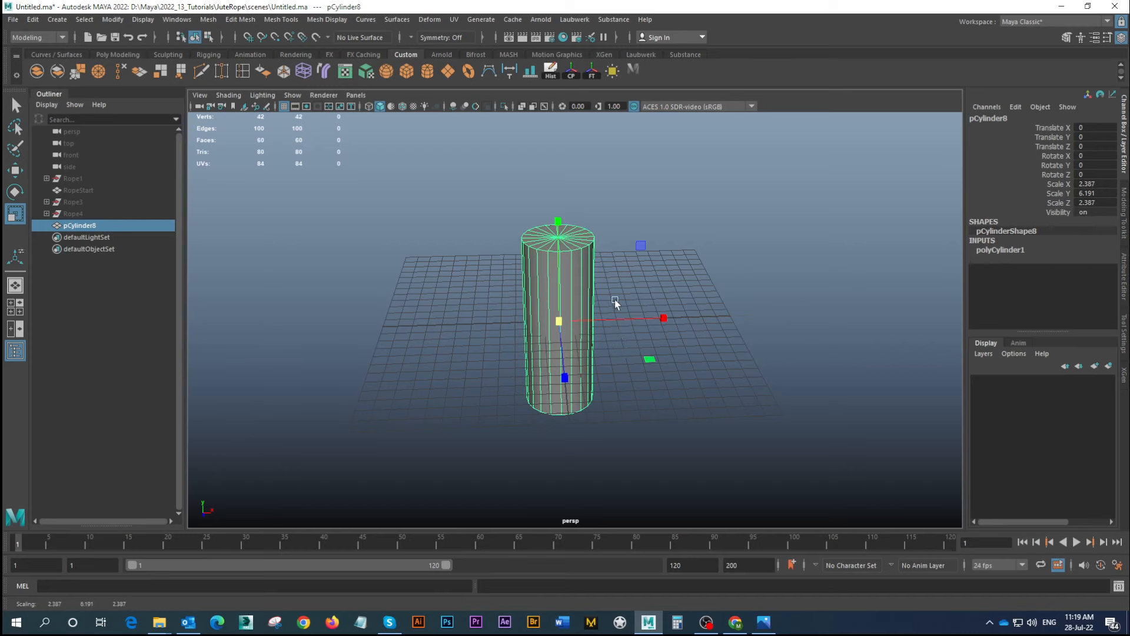
left_click_drag(562, 222, 560, 168)
Raise the cylinder to about 11.456 in translate Y and enlarge it to about 2.856 in X and Z and 11.369 in Y
key("w")
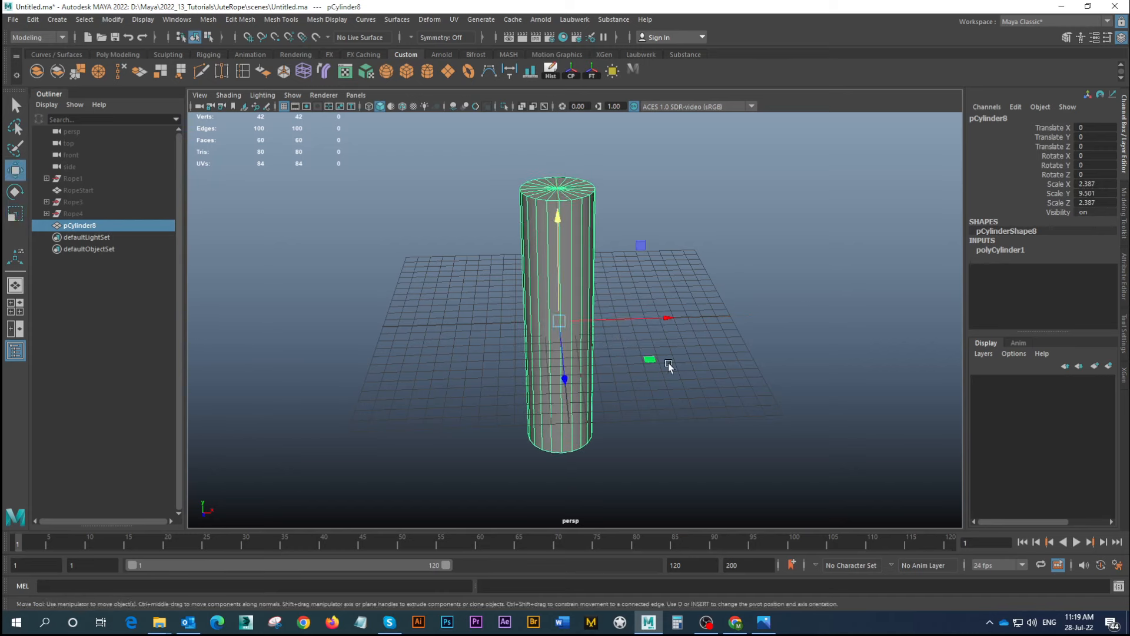
scroll(550, 209, "down", 2)
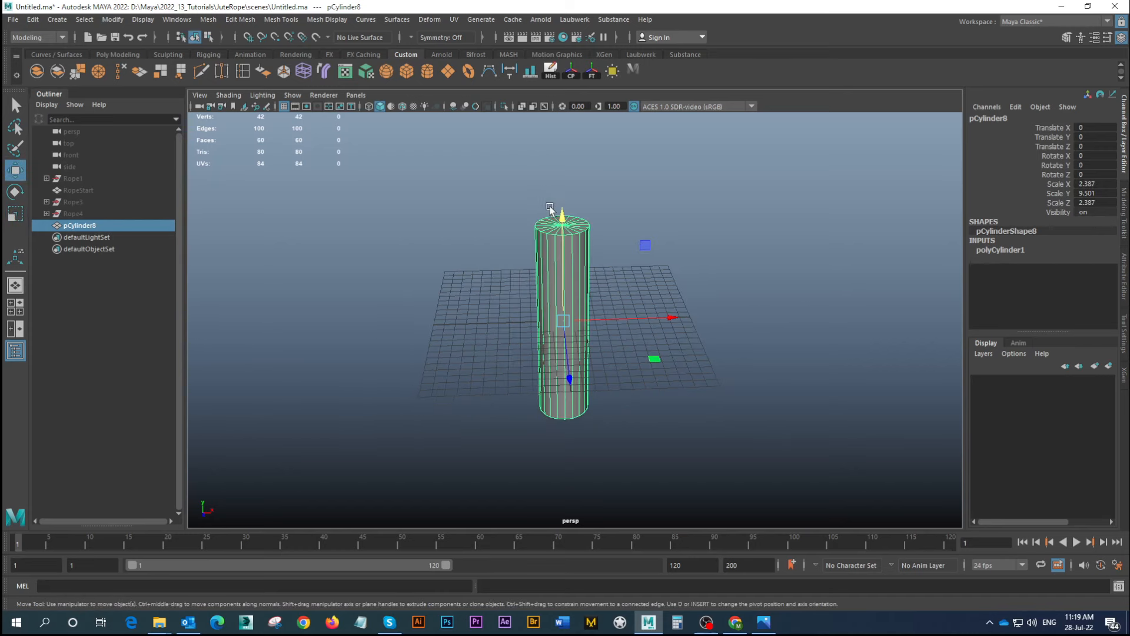
left_click_drag(549, 207, 580, 112)
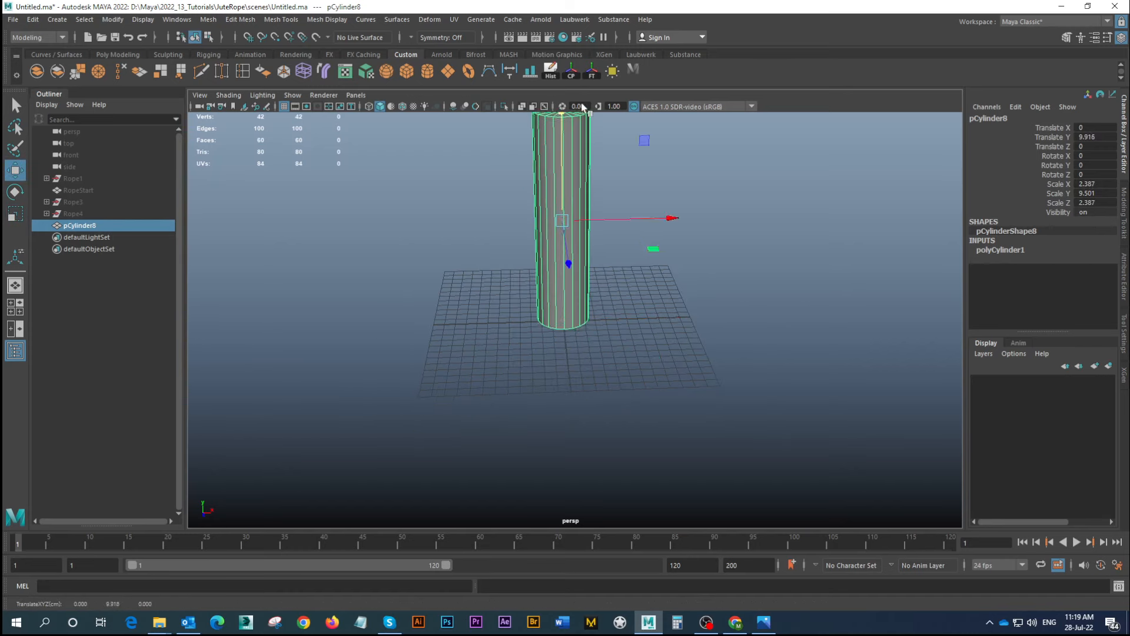
left_click_drag(605, 259, 621, 330, "alt")
key("r")
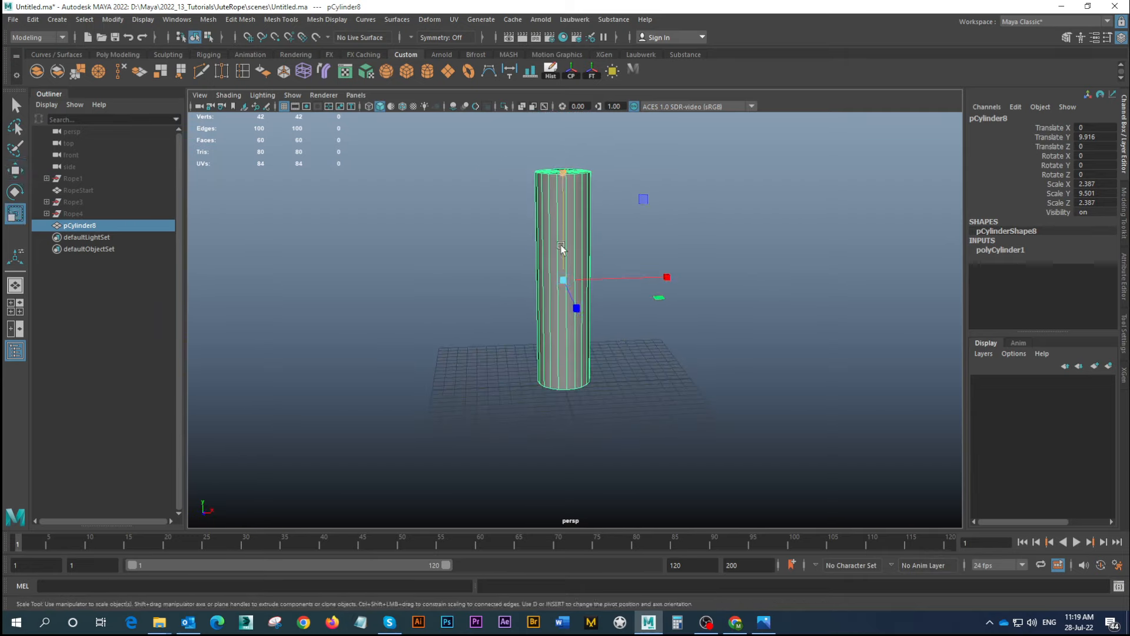
left_click_drag(567, 283, 570, 235)
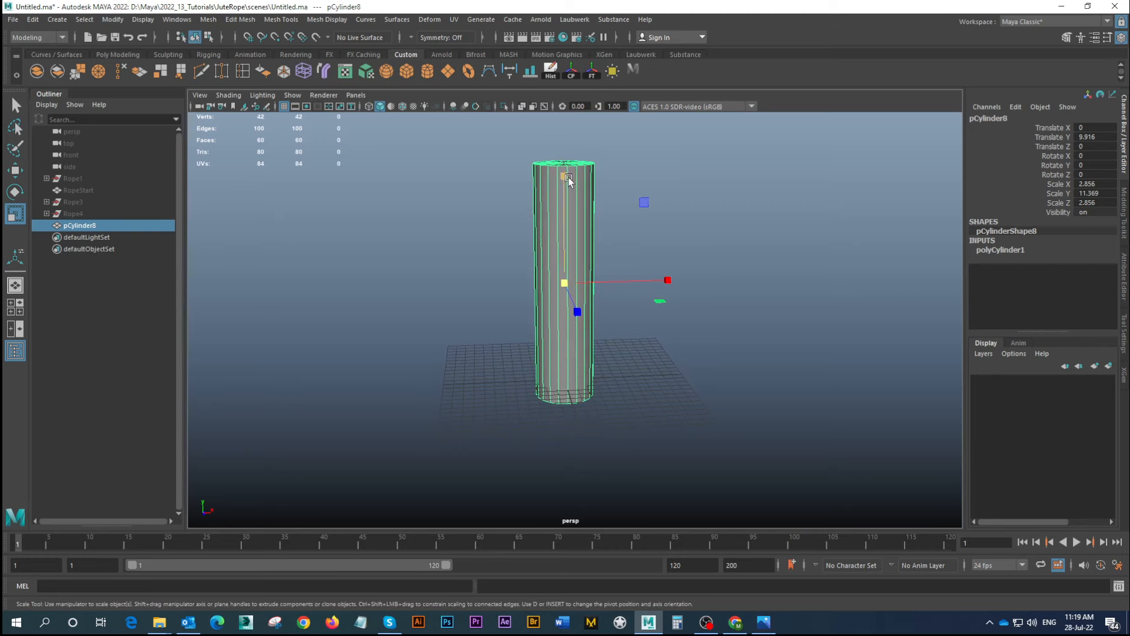
key("w")
left_click_drag(566, 175, 570, 153)
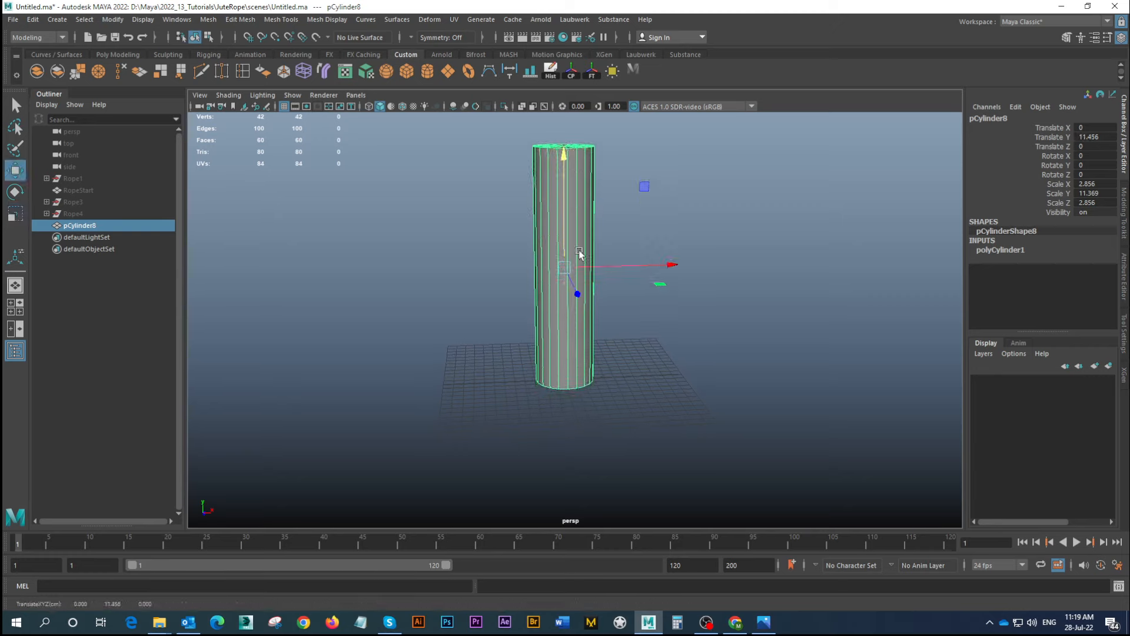
Create a polygon helix and raise it along the cylinder to about 7.735 in translate Y
left_click_drag(578, 249, 539, 270, "alt")
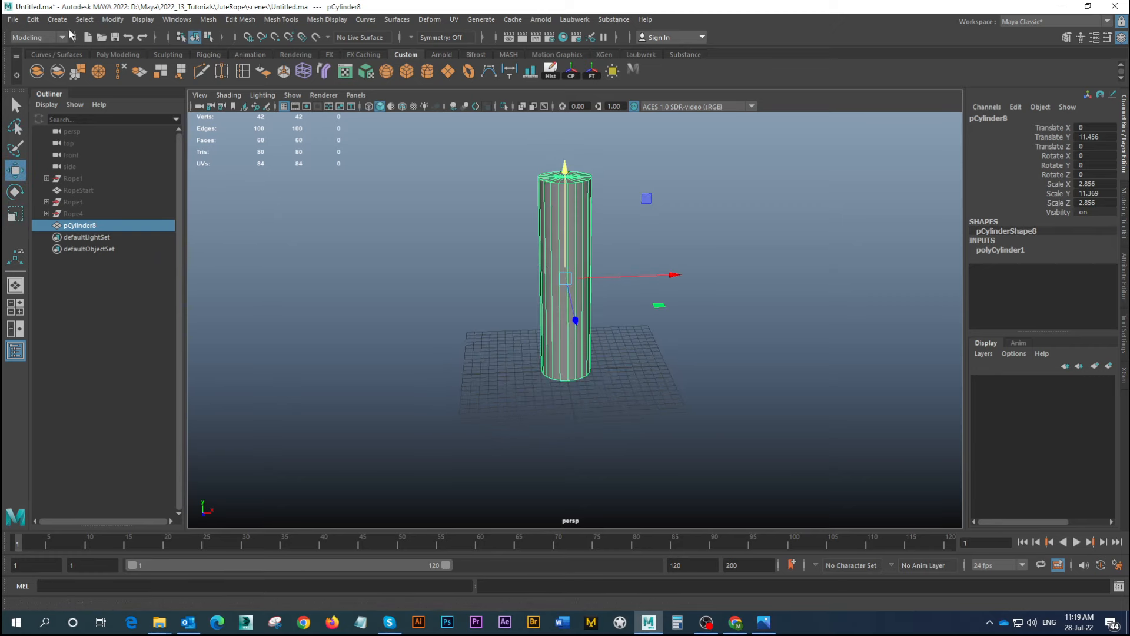
left_click(57, 20)
mouse_move(148, 61)
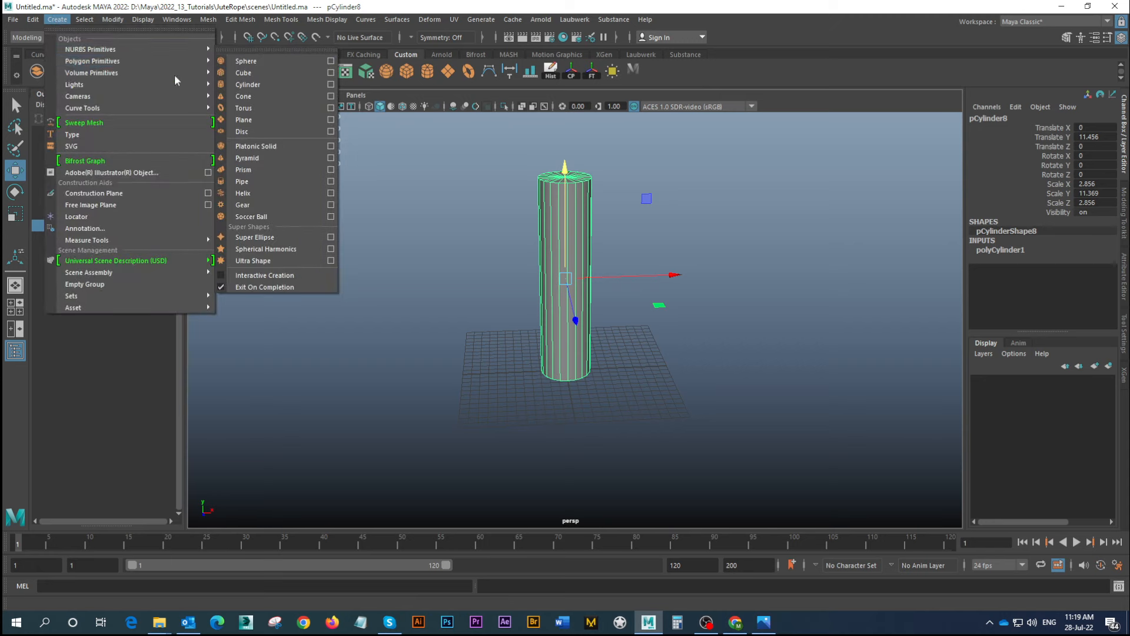
left_click(242, 194)
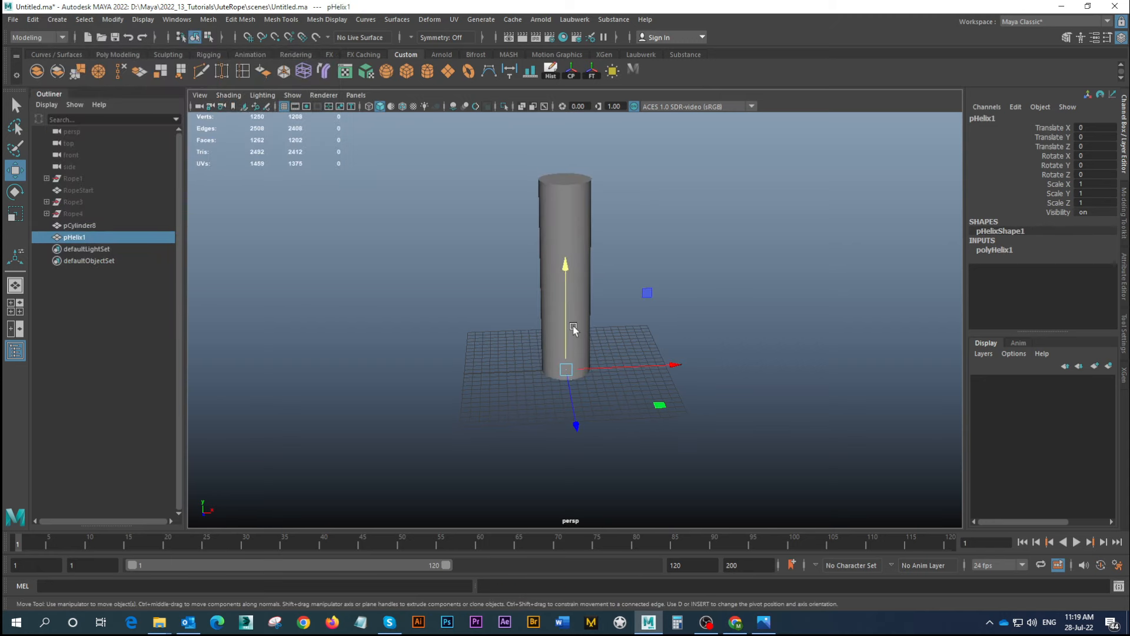
left_click_drag(567, 264, 575, 200)
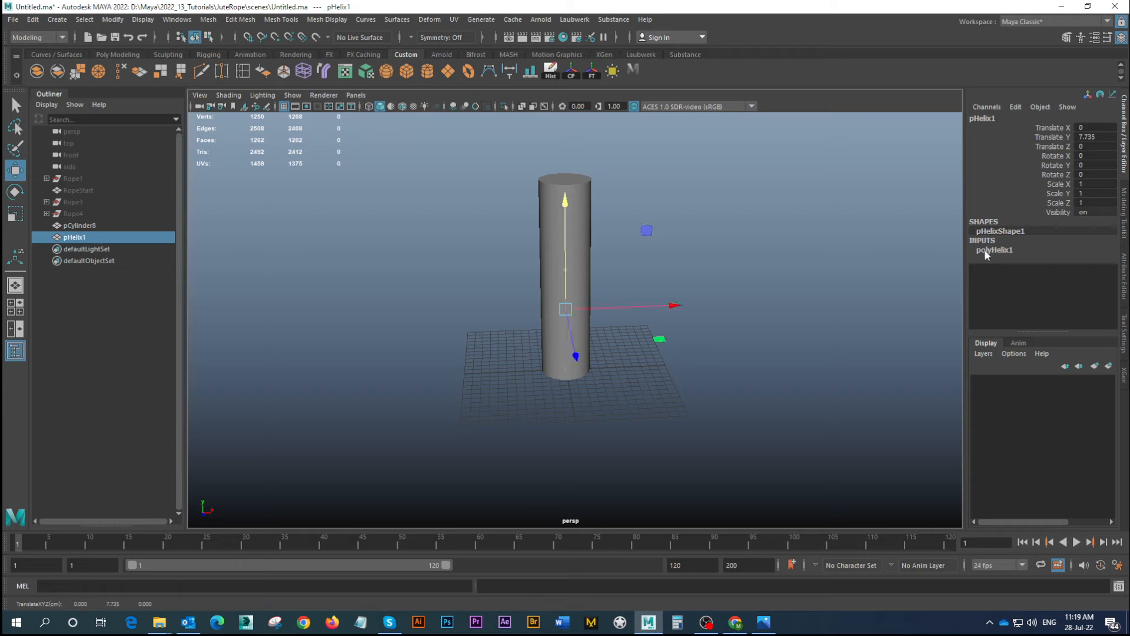
Set the helix's width to 8 so it wraps around the outside of the cylinder
left_click(1004, 251)
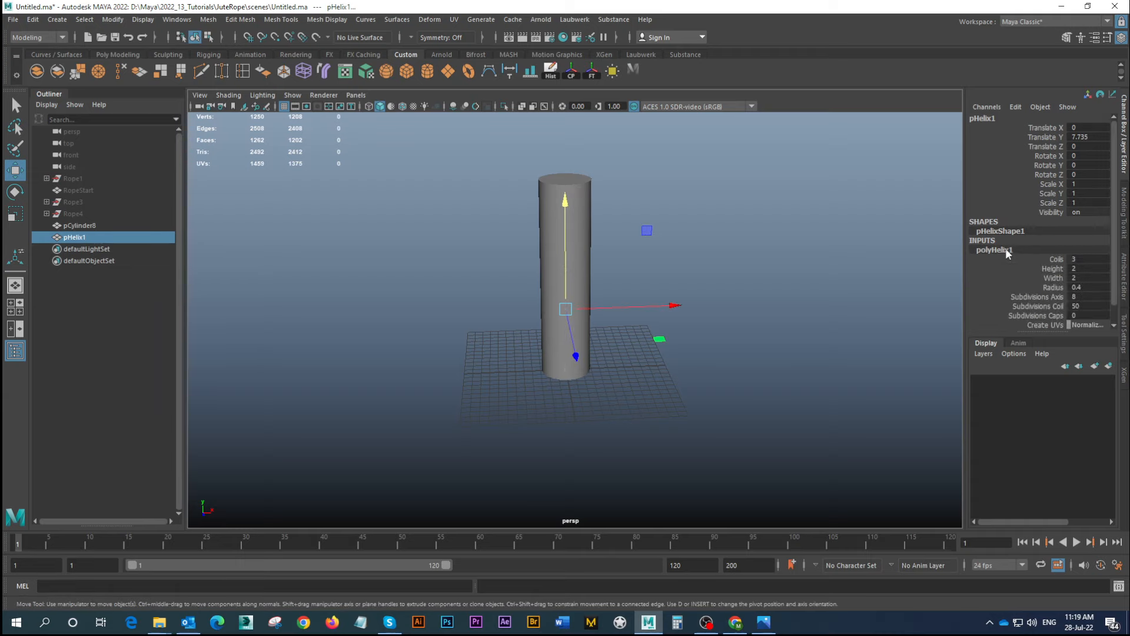
left_click(1082, 277)
double_click(1082, 278)
type("3")
key("Return")
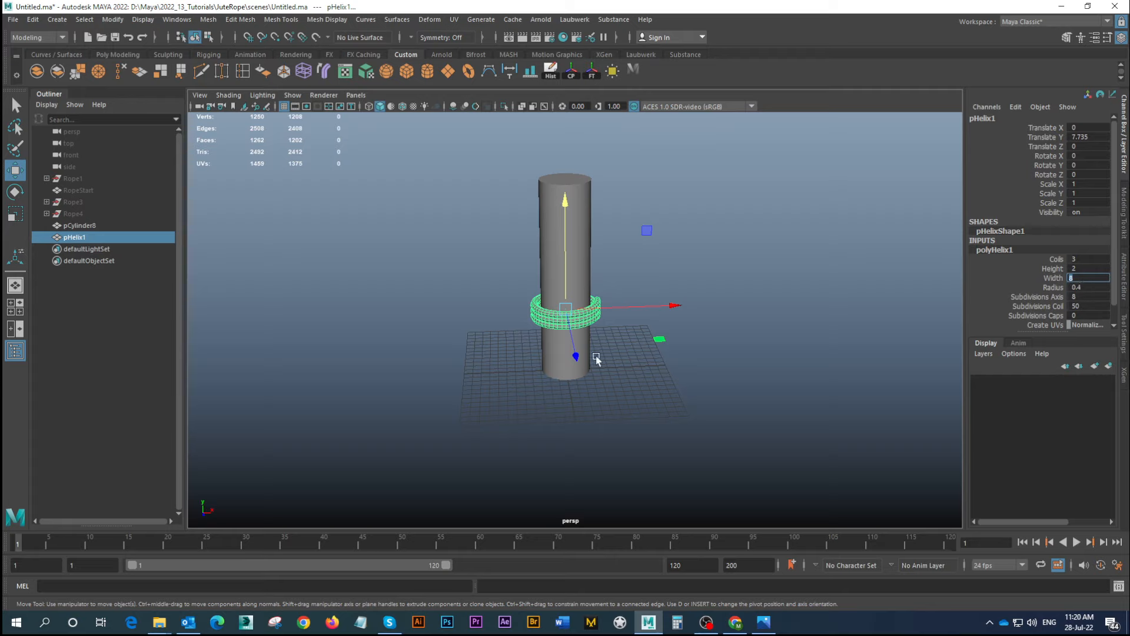
Set the helix to 8 coils with a height of 8
left_click_drag(596, 357, 534, 315, "alt")
middle_click_drag(533, 315, 524, 347, "alt")
left_click_drag(497, 312, 521, 330, "alt")
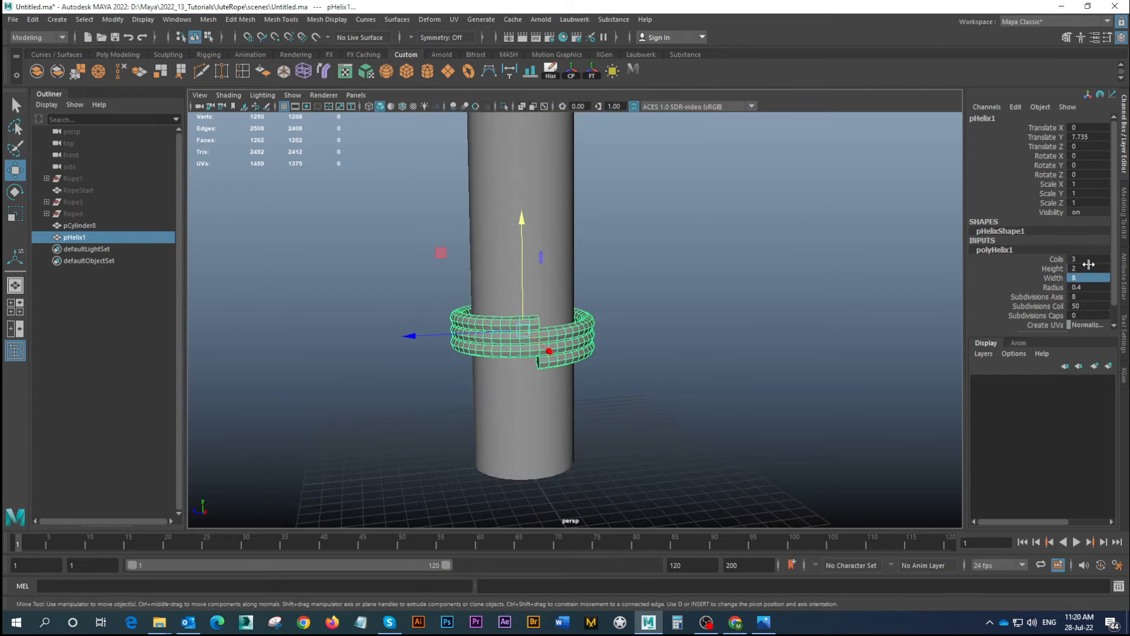
left_click(1088, 260)
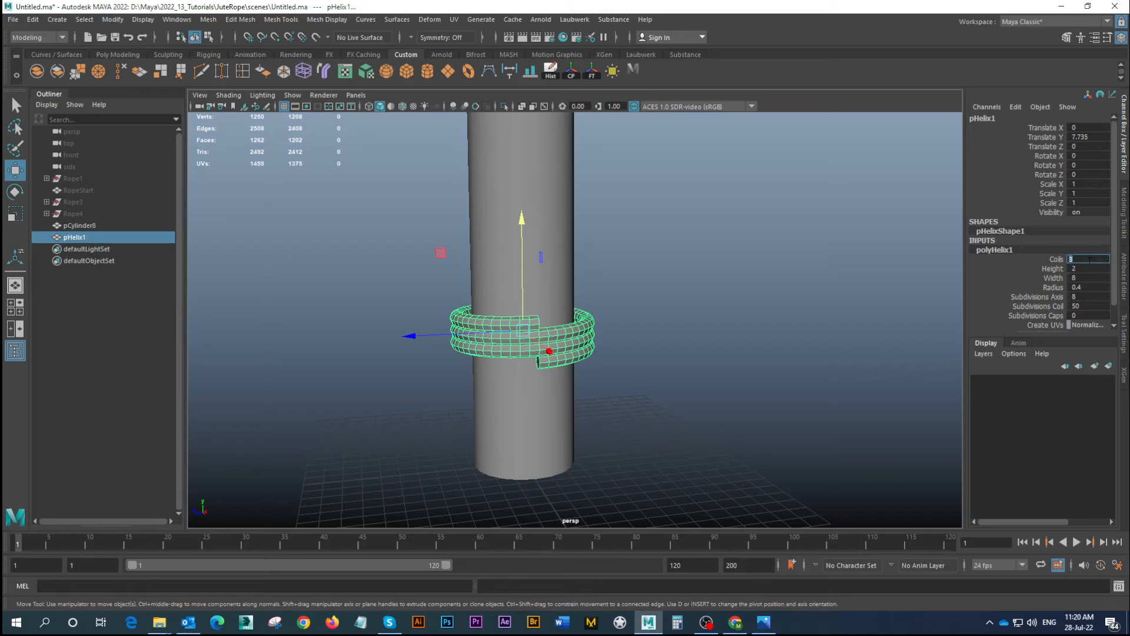
type("8")
key("Return")
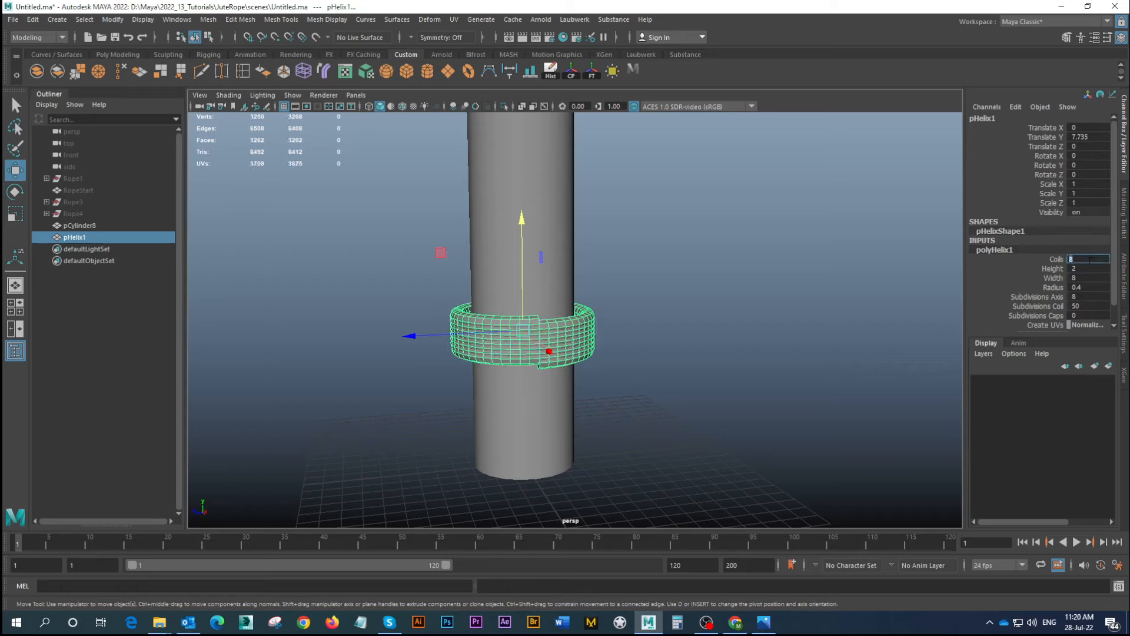
left_click(1084, 268)
type("8")
key("Return")
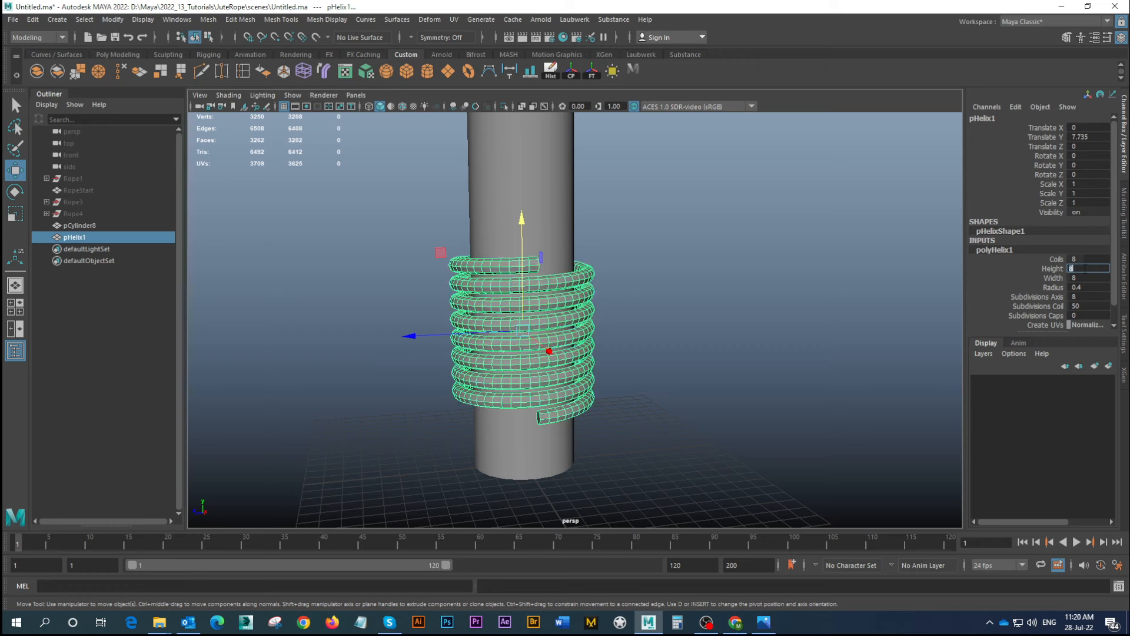
left_click_drag(503, 433, 589, 321, "alt")
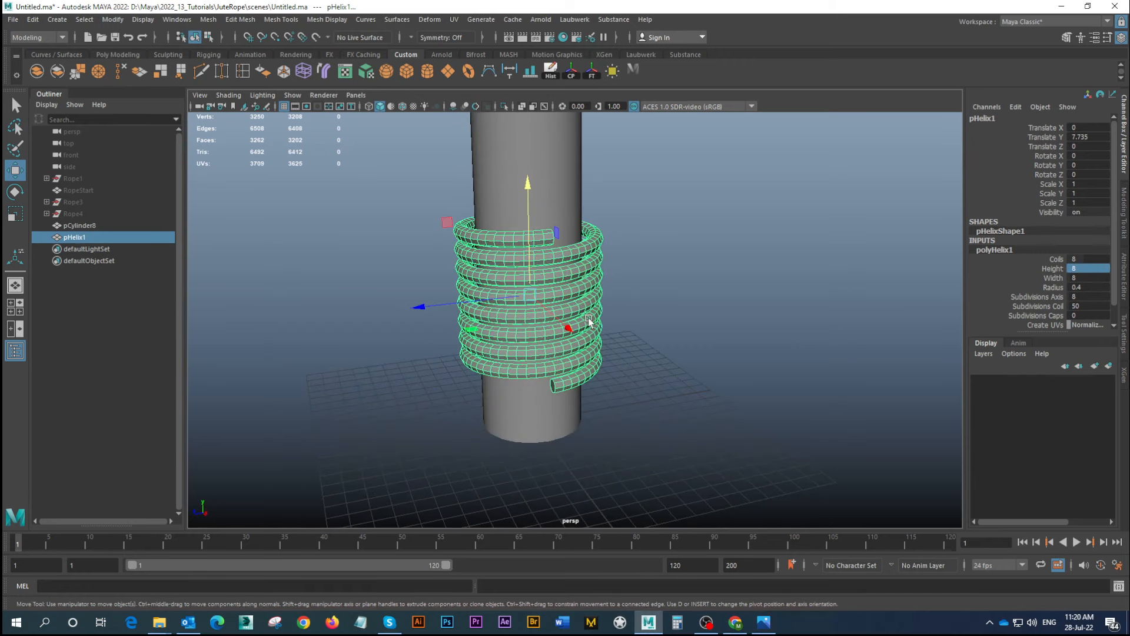
middle_click_drag(540, 284, 553, 303, "alt")
left_click_drag(560, 289, 549, 280, "alt")
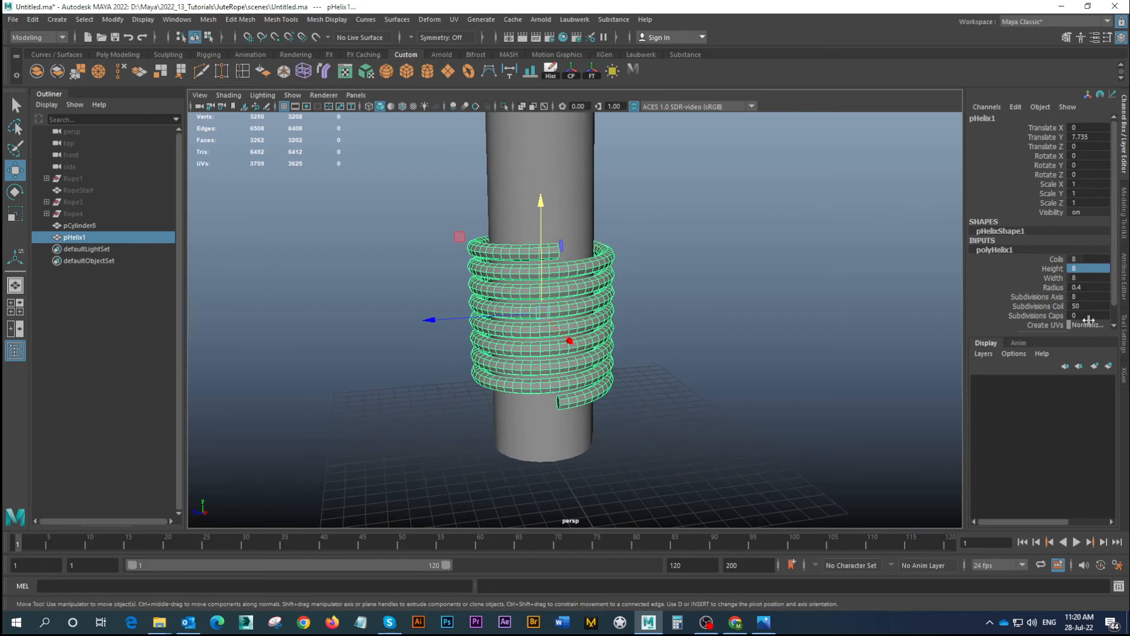
Increase the helix to 25 coils, trying a height of 20 and raising it to 24
double_click(1082, 268)
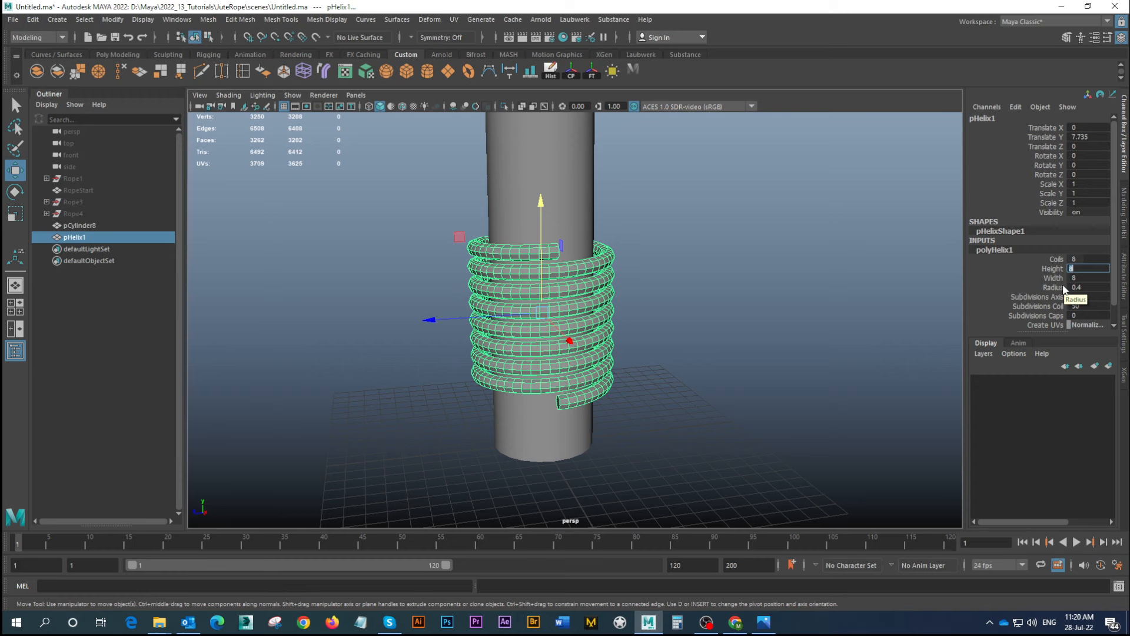
key("Return")
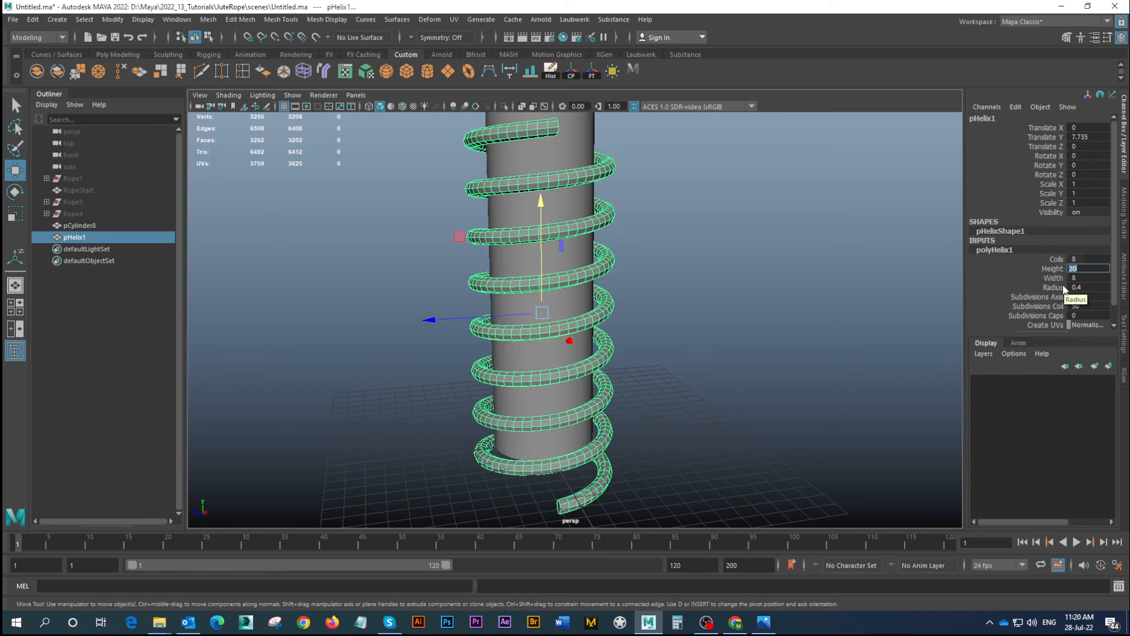
left_click(1091, 260)
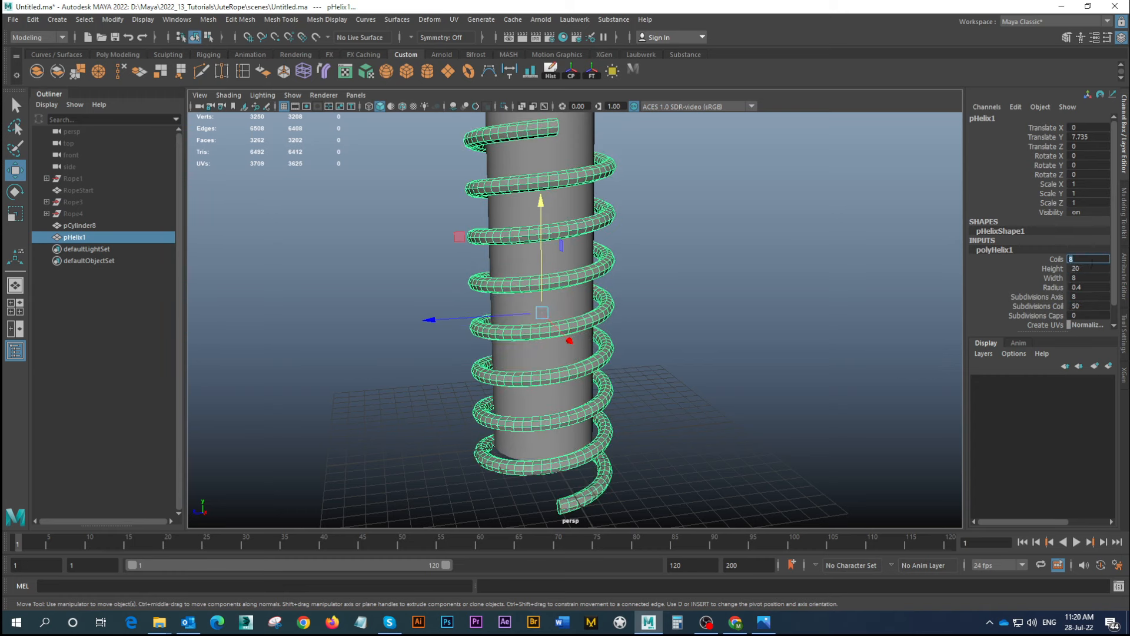
key("Return")
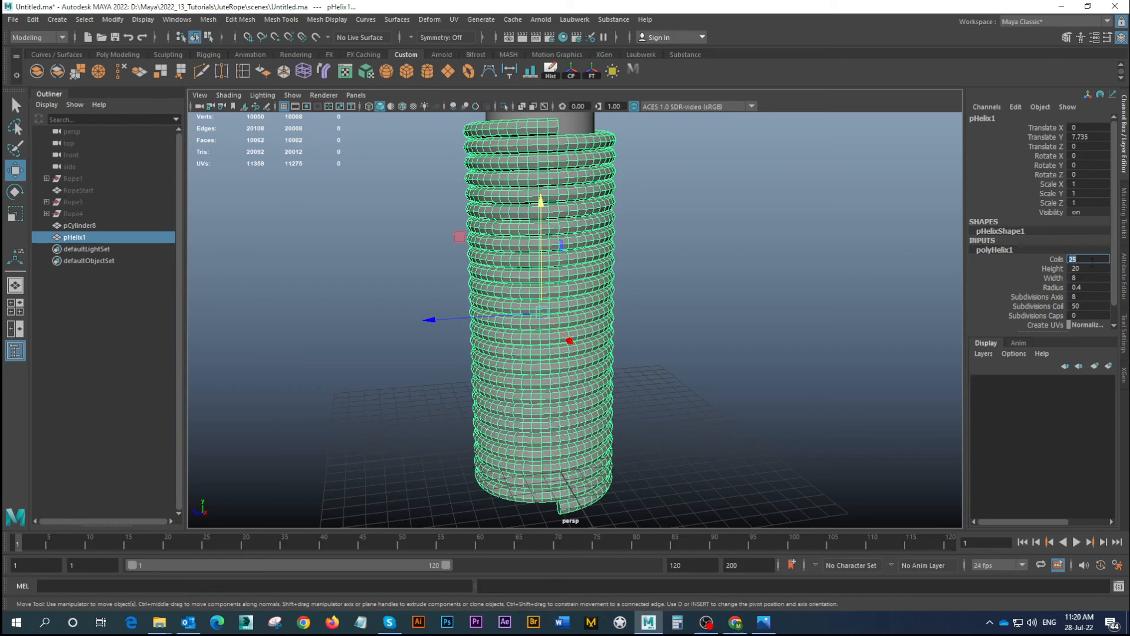
left_click(1086, 269)
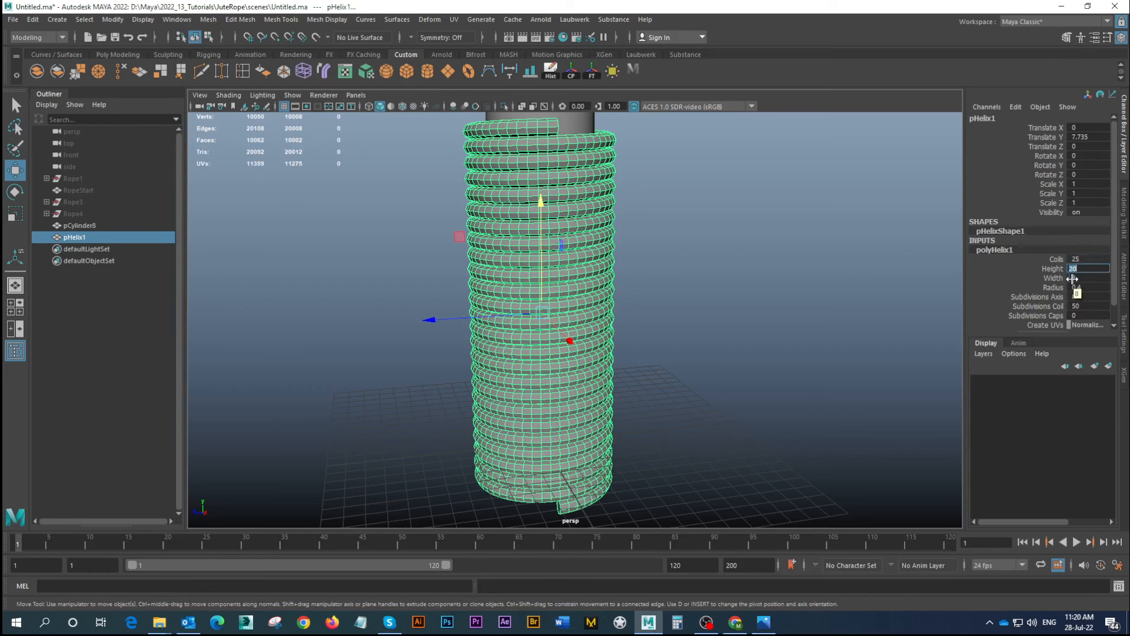
key("Return")
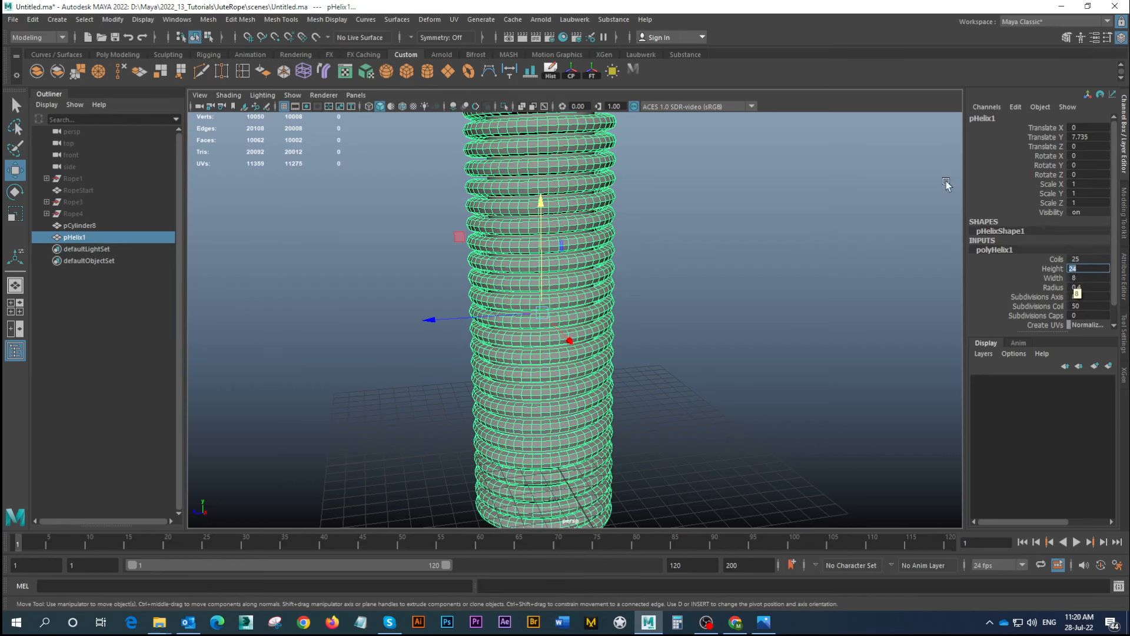
scroll(606, 303, "down", 5)
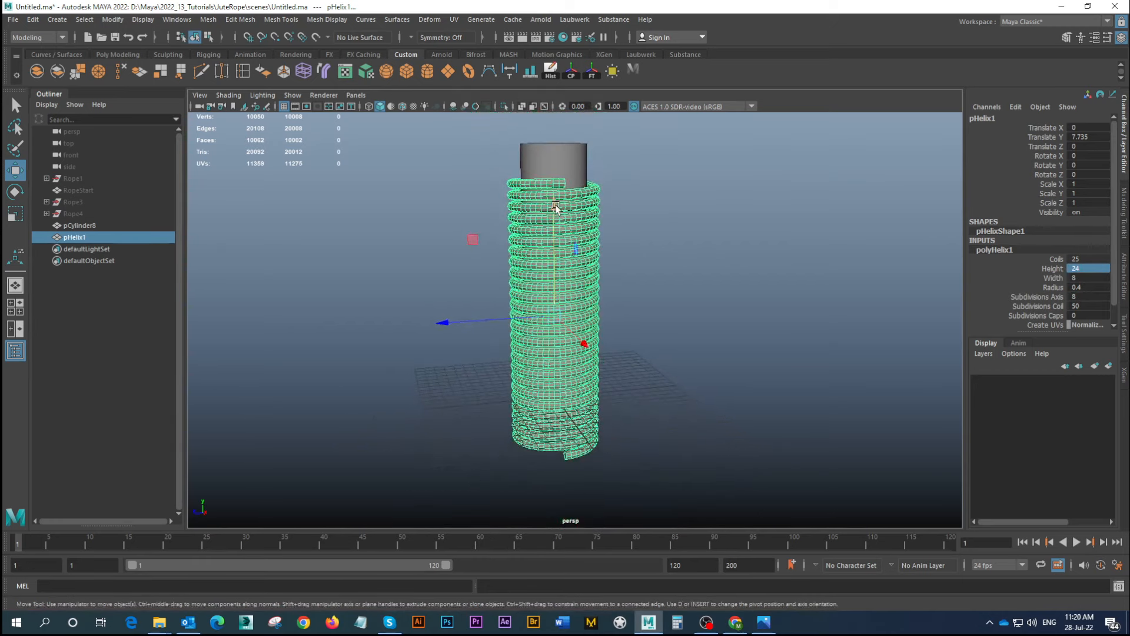
Raise the helix to about 12.458 in translate Y and stretch the cylinder to about 20.274 in scale Y
left_click_drag(556, 206, 570, 150)
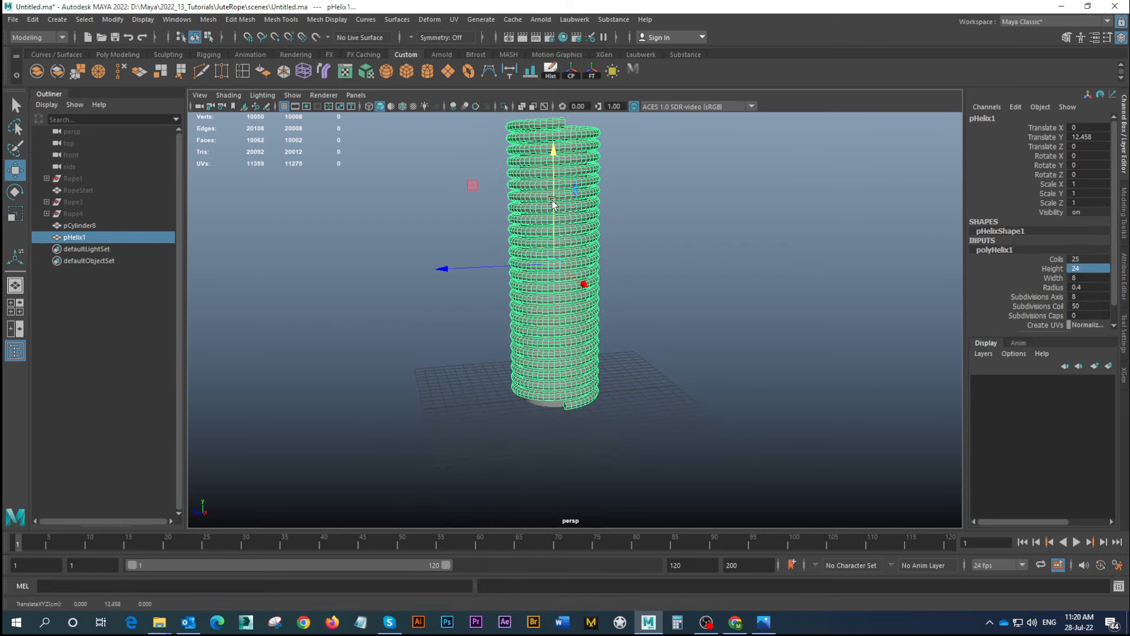
left_click(542, 405)
middle_click_drag(564, 370, 549, 417, "alt")
key("r")
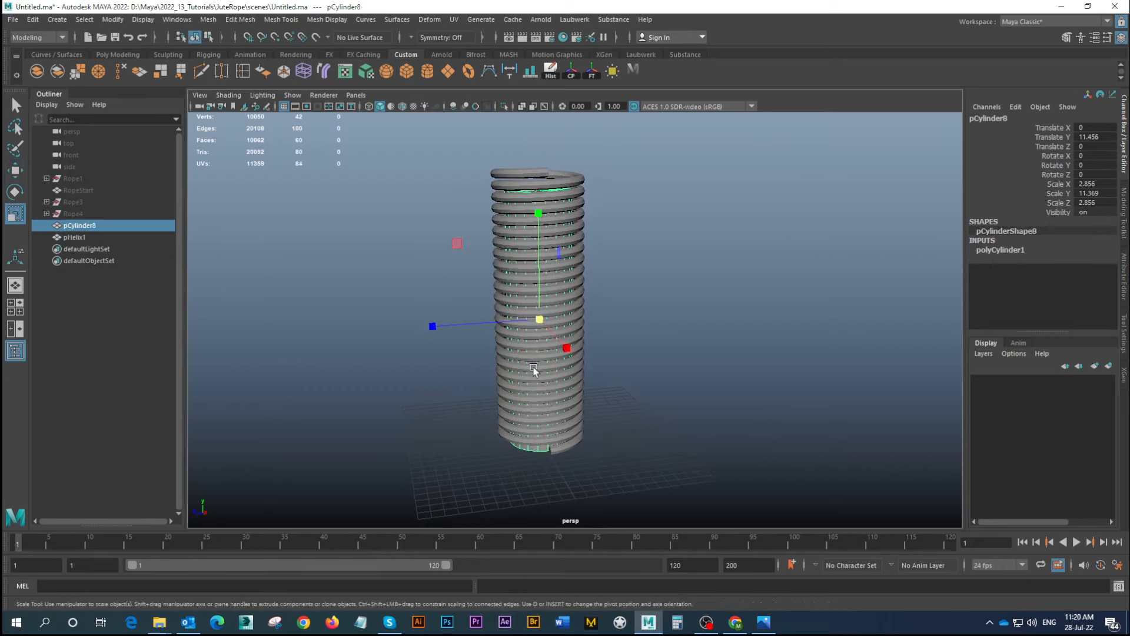
left_click_drag(538, 220, 537, 120)
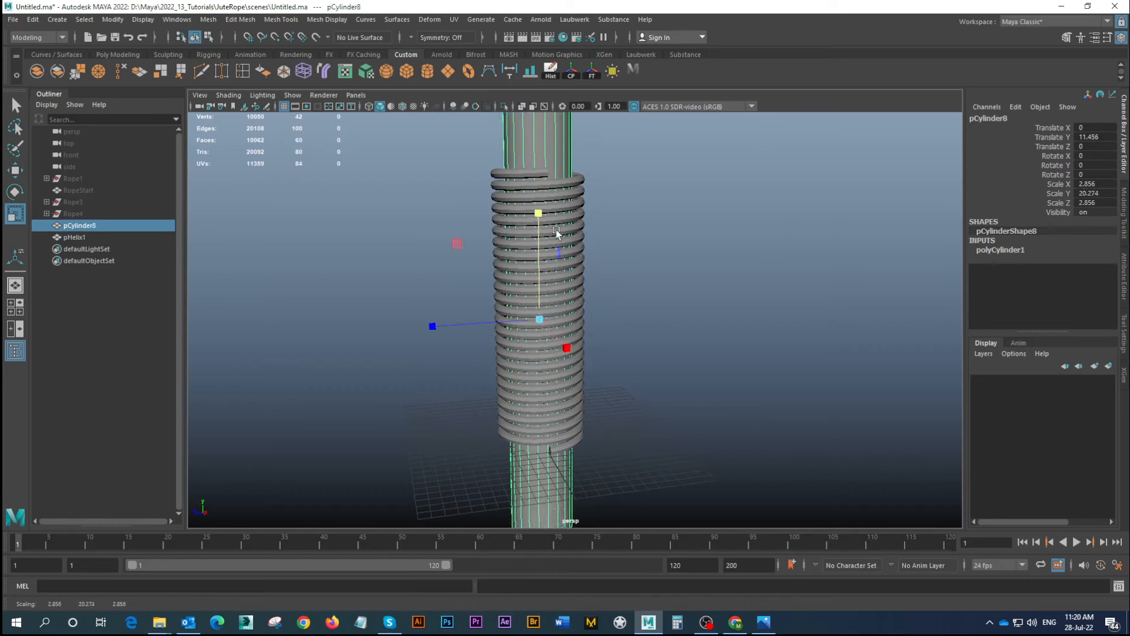
Raise the stretched cylinder to about 19.271 in translate Y so its base returns to ground level
scroll(540, 257, "down", 2)
key("w")
scroll(580, 302, "down", 2)
left_click_drag(553, 199, 557, 138)
Raise cylinder and helix together until the cylinder reaches about 20.517 in translate Y, and lift the helix alone to about 15.999
mouse_move(553, 283)
left_mouse_down("alt")
mouse_move(562, 250)
mouse_move(568, 259)
mouse_move(544, 277)
left_mouse_up("alt")
left_click_drag(498, 324, 559, 362)
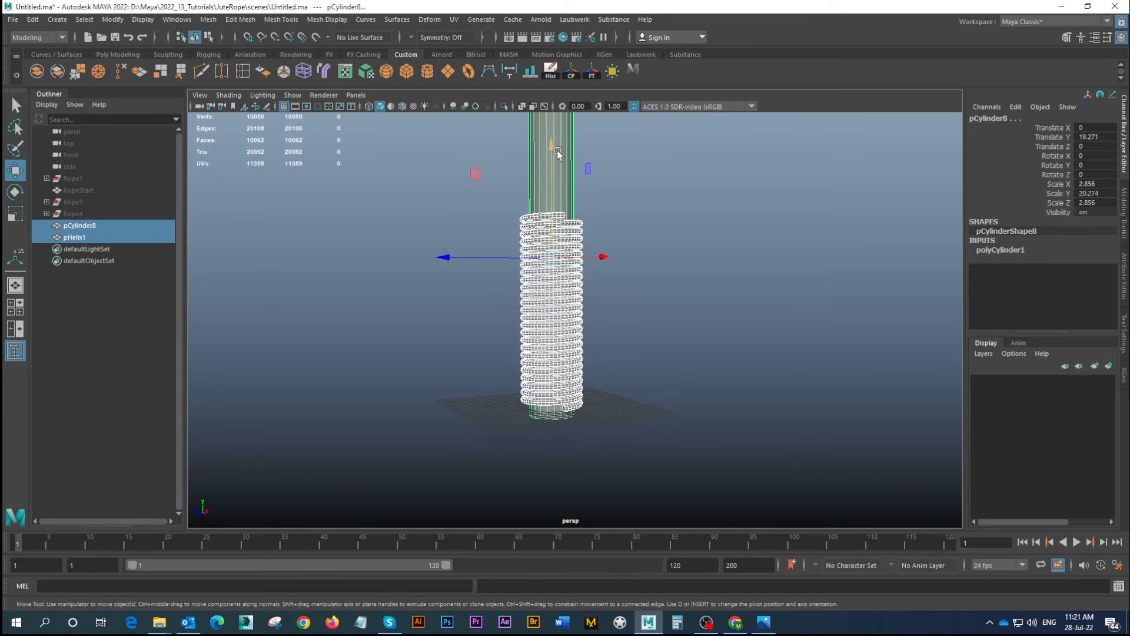
left_click_drag(556, 151, 556, 136)
middle_click_drag(567, 261, 552, 310, "alt")
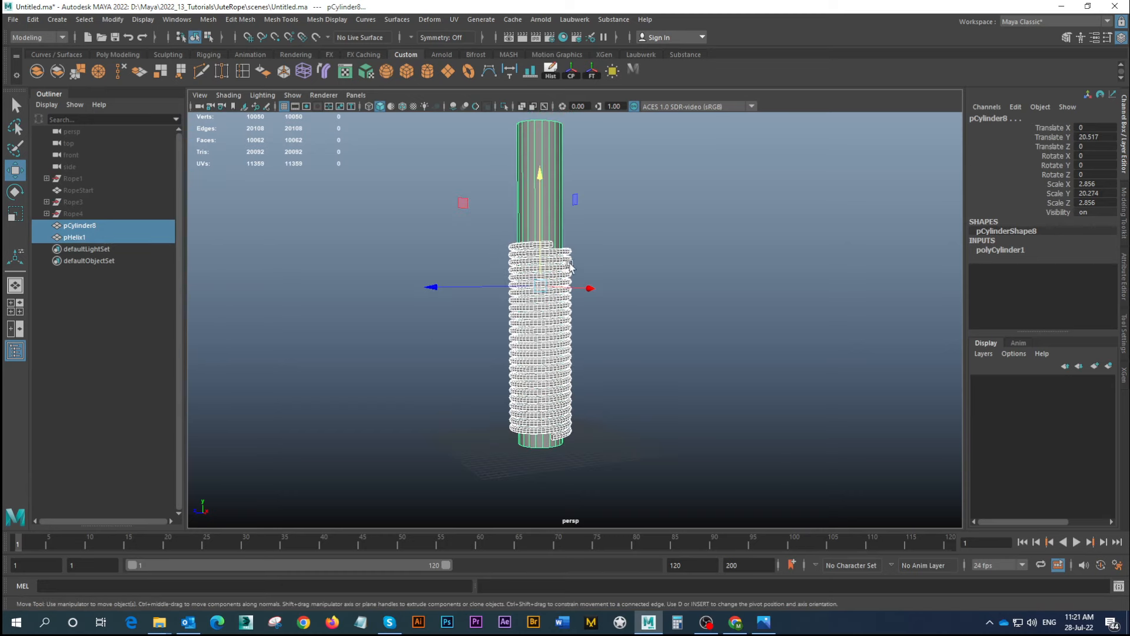
left_click(567, 263)
left_click_drag(541, 229, 543, 210)
left_click_drag(560, 319, 543, 330, "alt")
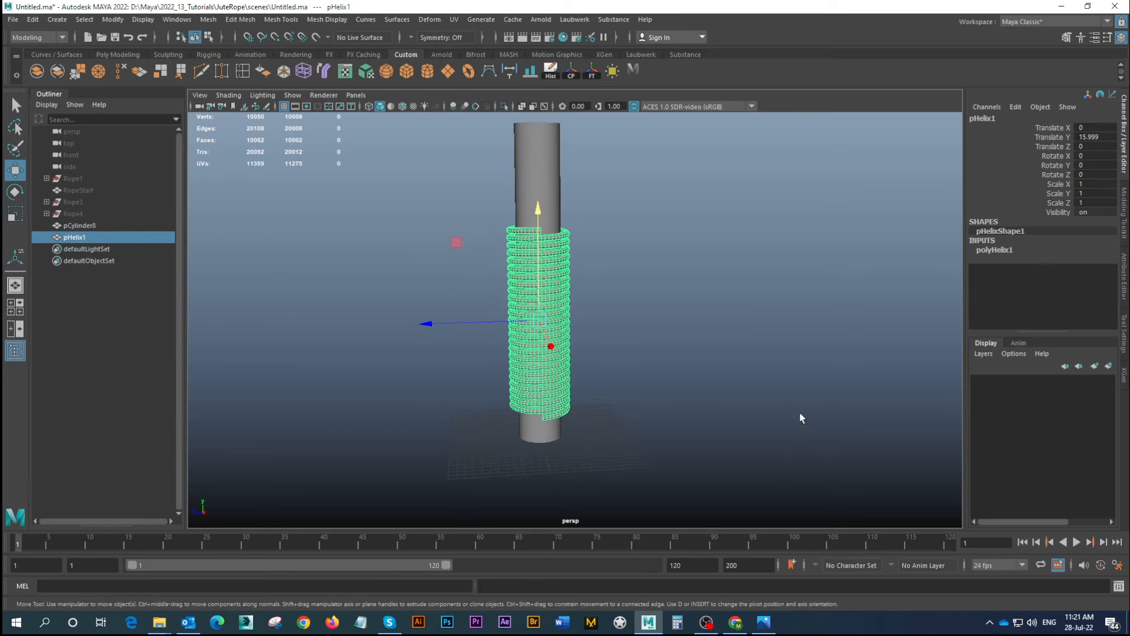
Set the helix's coils to 24.5 after trying 14.5, so the rope makes half a turn less
left_click_drag(525, 335, 513, 313, "alt")
right_click_drag(475, 290, 551, 358, "alt")
middle_click_drag(572, 382, 611, 310, "alt")
left_click_drag(610, 310, 630, 222, "alt")
left_click_drag(548, 251, 548, 262, "alt")
left_click(994, 249)
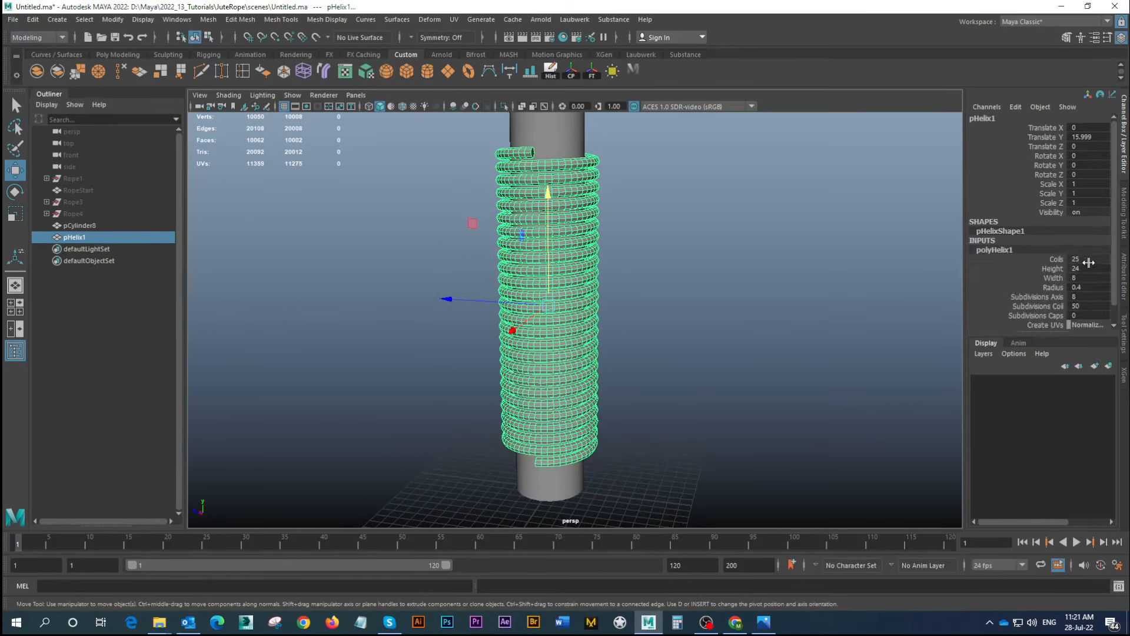
double_click(1089, 259)
key("Return")
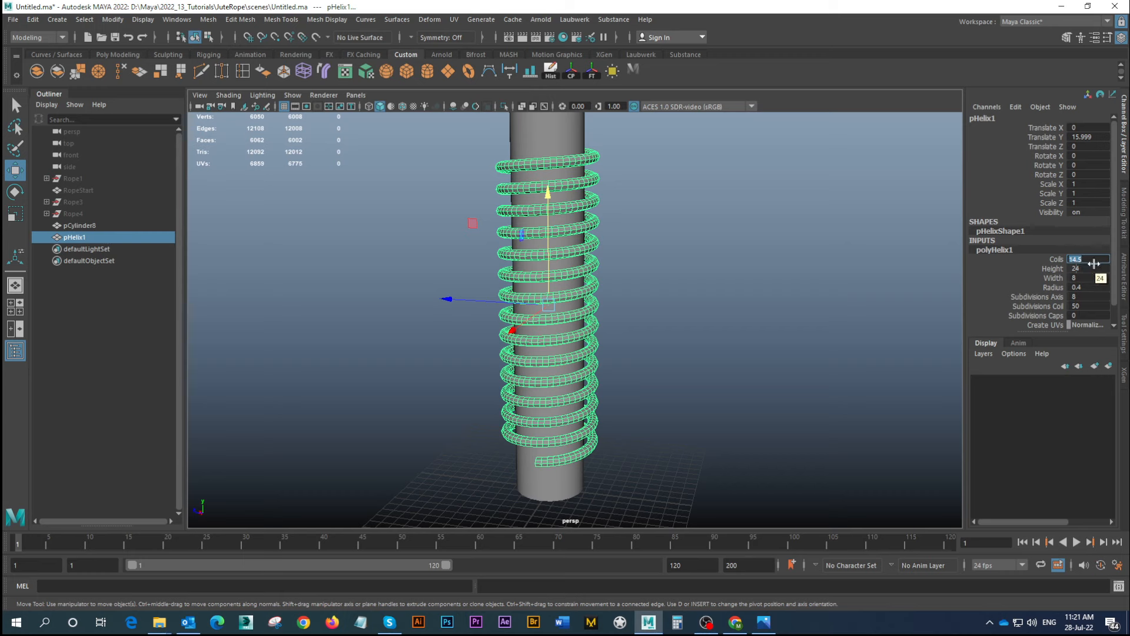
type("24.5")
key("Return")
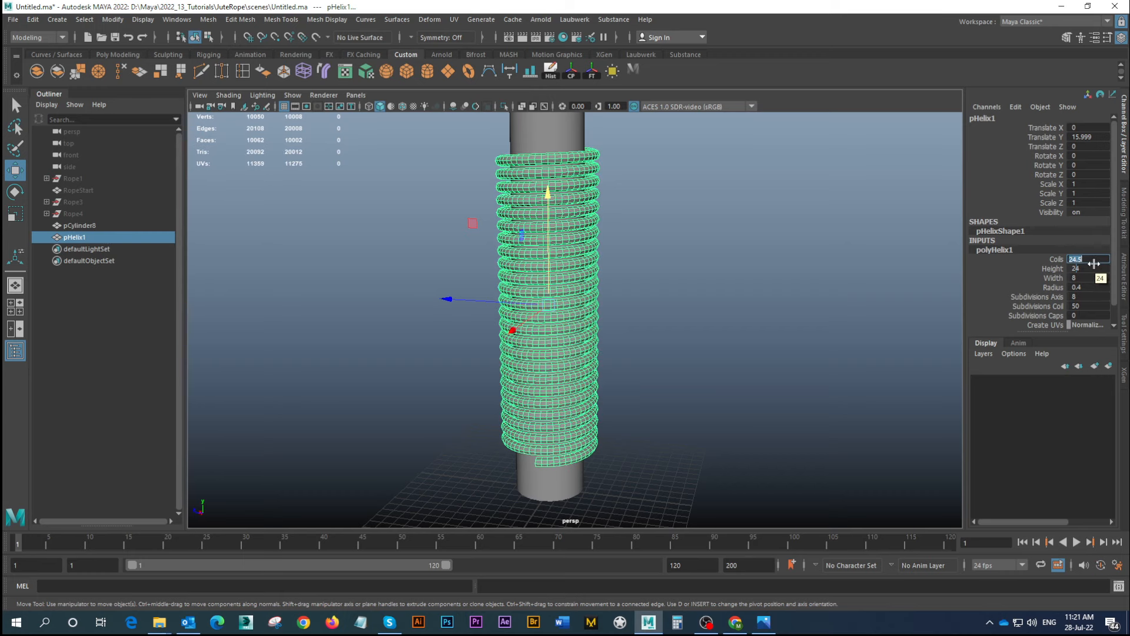
Examine the helix's upper and lower ends and the spacing of its coils around the pole
left_click_drag(566, 355, 627, 342, "alt")
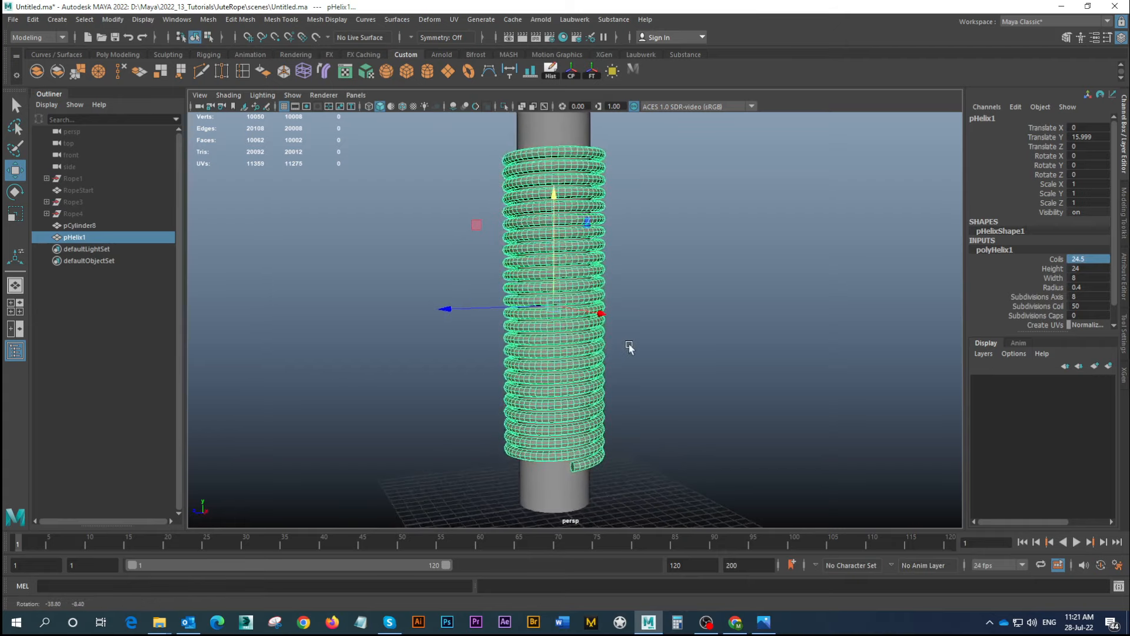
middle_click_drag(615, 350, 603, 298, "alt")
left_click_drag(587, 298, 582, 348, "alt")
middle_click_drag(582, 348, 582, 336, "alt")
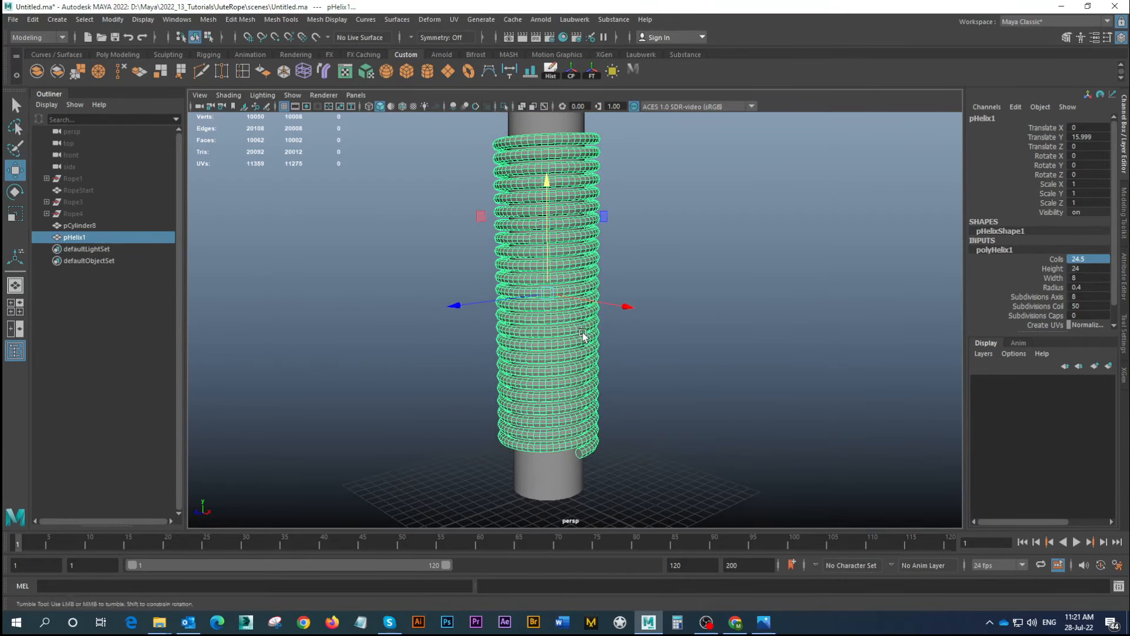
left_click_drag(582, 336, 588, 338, "alt")
middle_click_drag(577, 314, 563, 338, "alt")
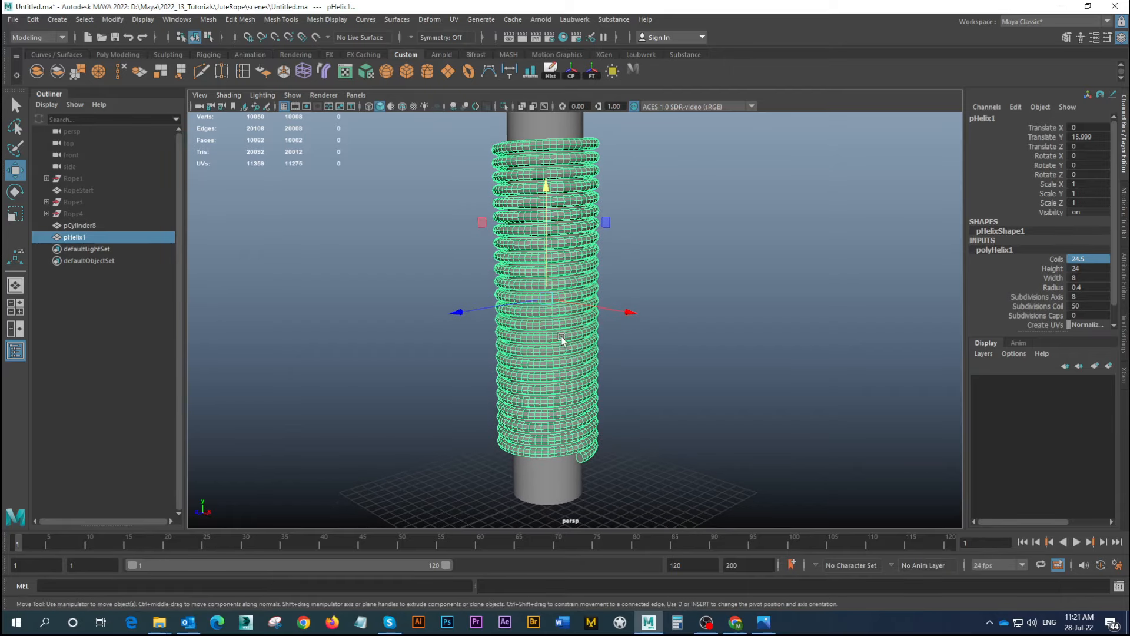
right_click_drag(559, 331, 552, 335, "alt")
middle_click_drag(568, 380, 557, 355, "alt")
left_click_drag(557, 356, 577, 360, "alt")
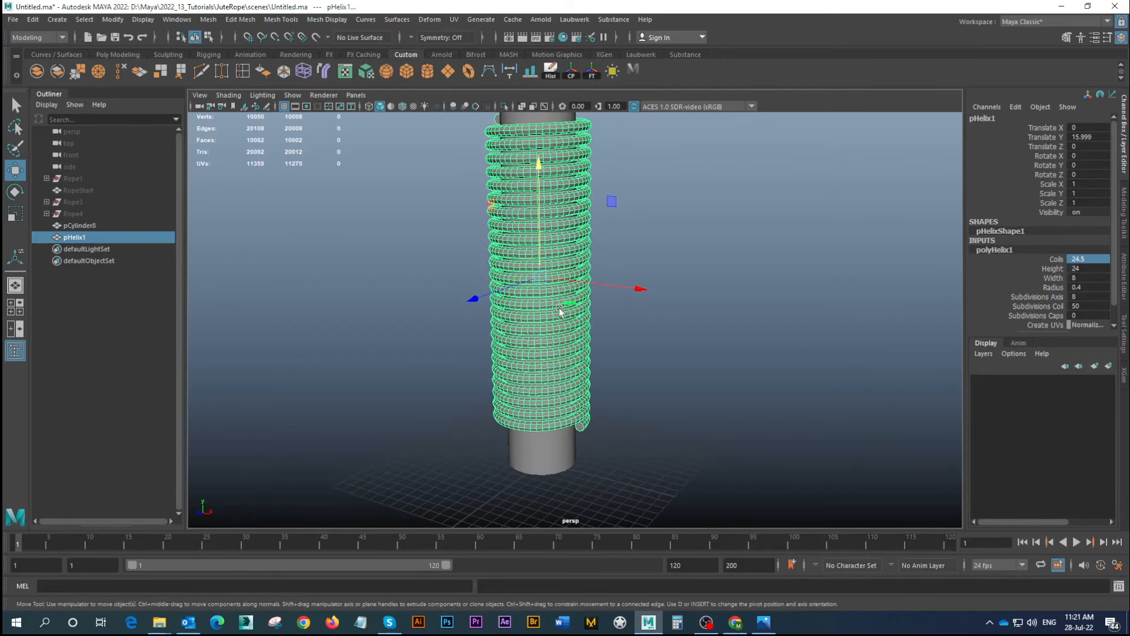
middle_click_drag(553, 321, 547, 341, "alt")
middle_click_drag(560, 237, 565, 271, "alt")
right_click_drag(566, 271, 595, 284, "alt")
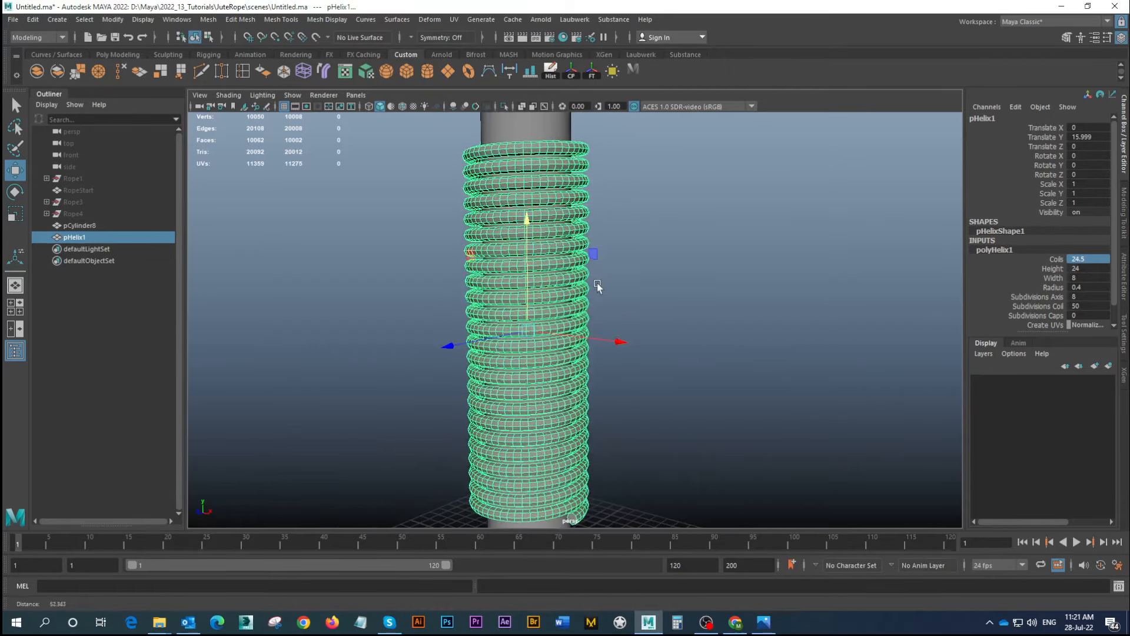
Select the continuous edge loop running along the helix's length and convert the polygon edges to a curve
right_click(569, 191)
right_click_drag(569, 188, 568, 158)
double_click(556, 186)
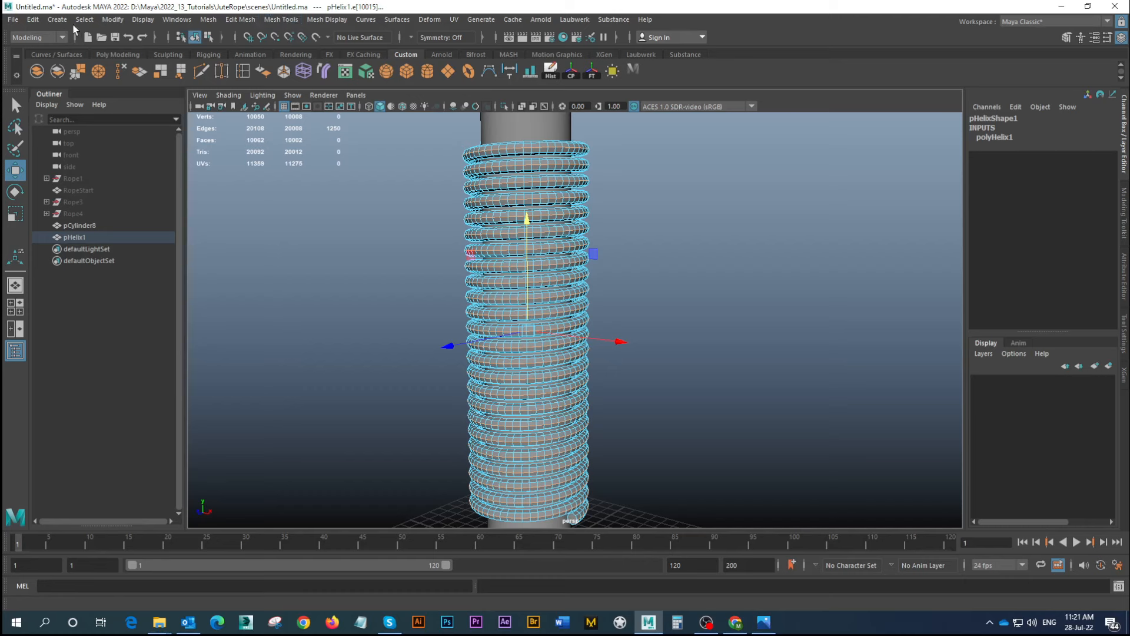
left_click(58, 19)
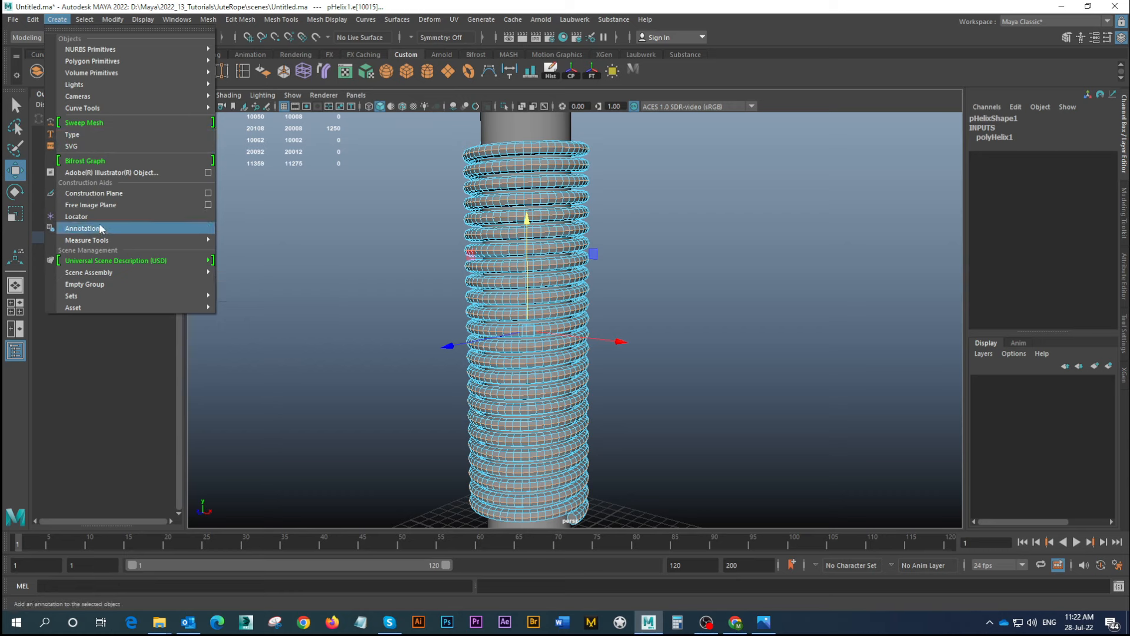
mouse_move(112, 19)
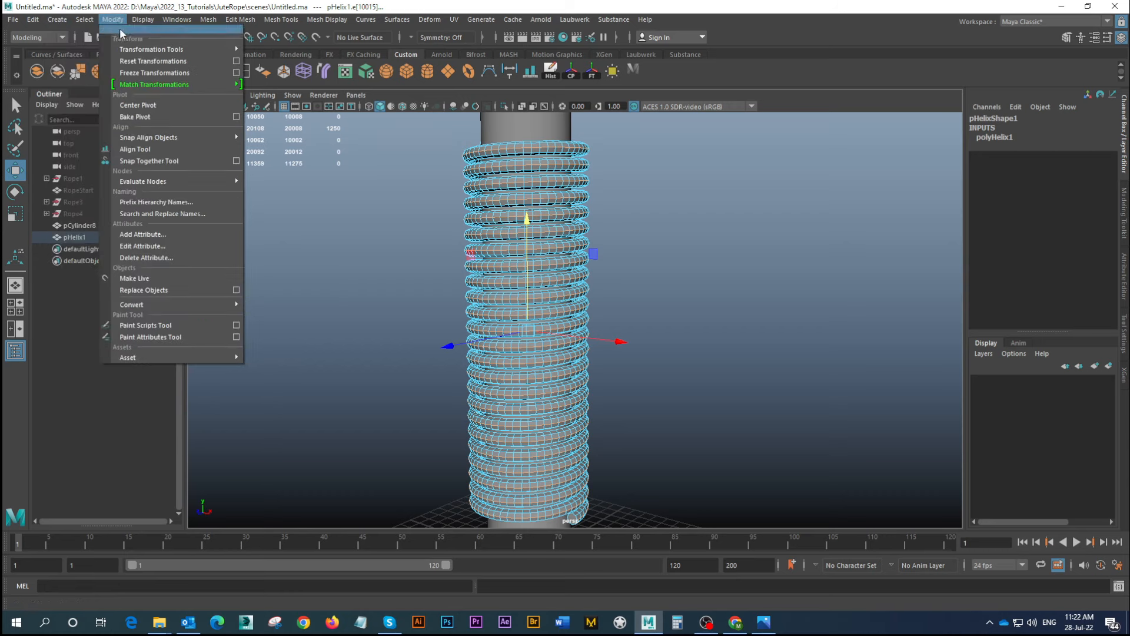
mouse_move(176, 305)
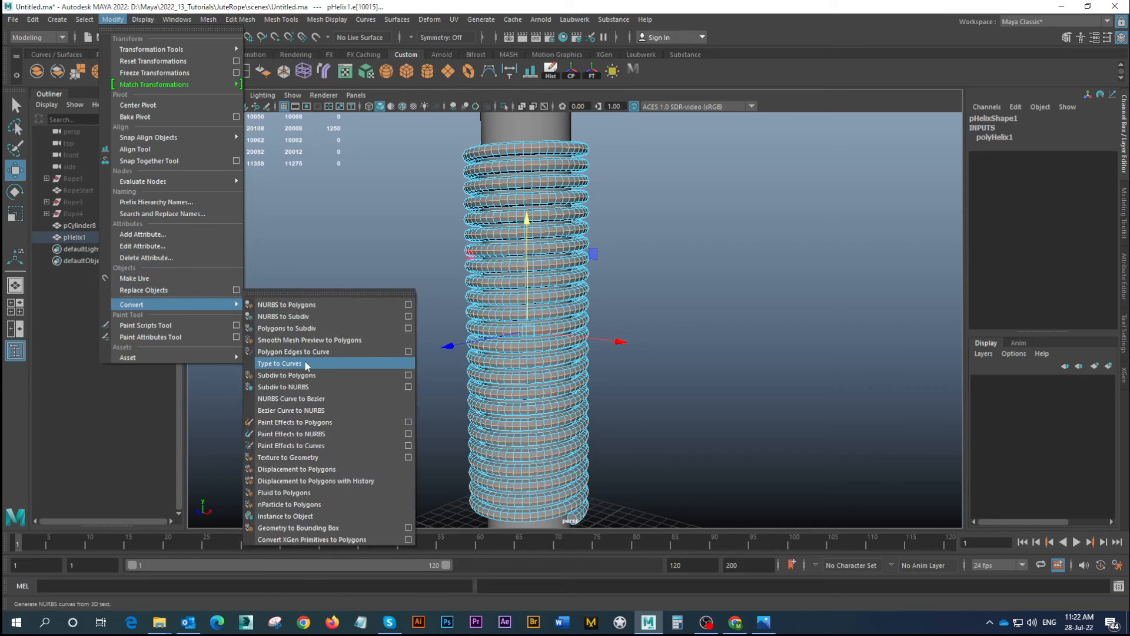
left_click(287, 354)
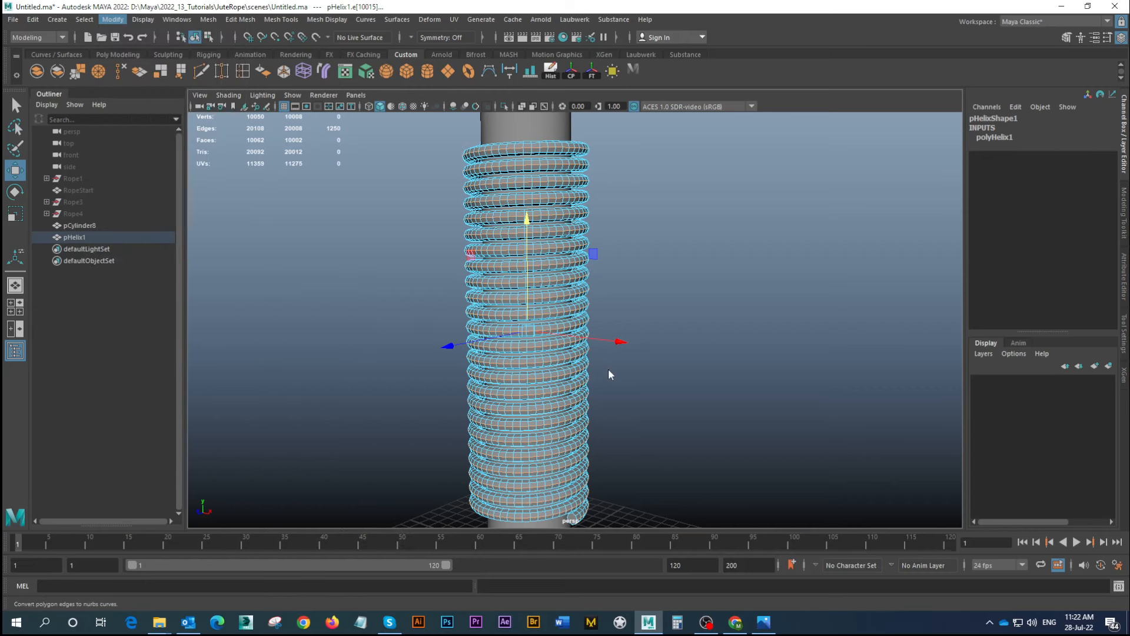
Delete the helix mesh and select the spiral curve extracted from it
left_click_drag(592, 379, 538, 246, "alt")
left_click(550, 143)
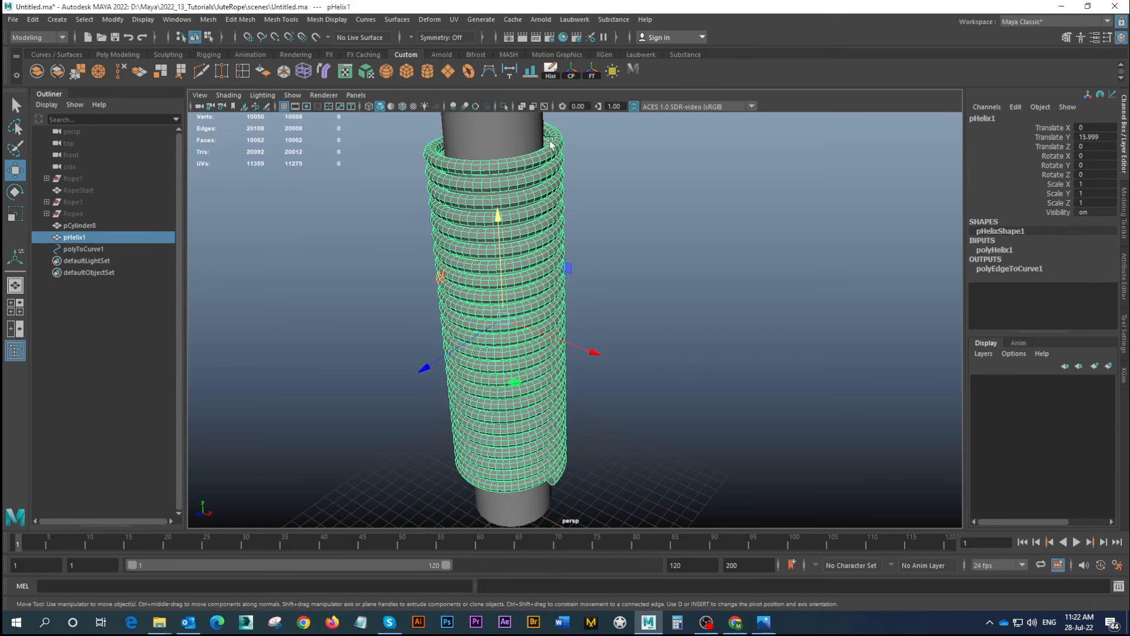
key("Delete")
left_click(564, 178)
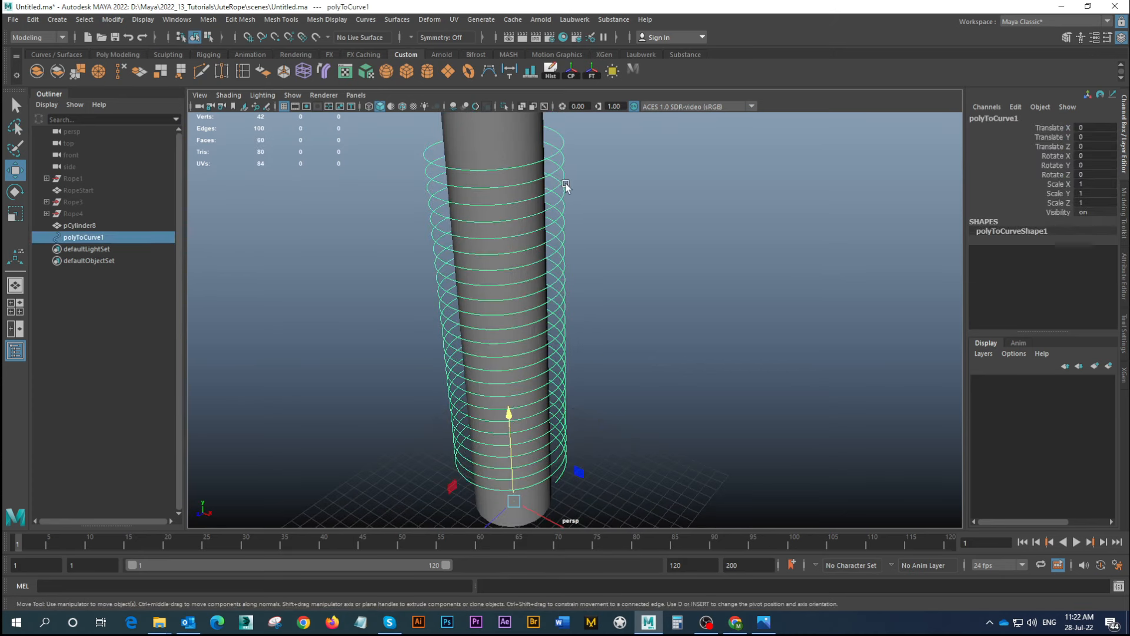
left_click_drag(564, 178, 555, 311, "alt")
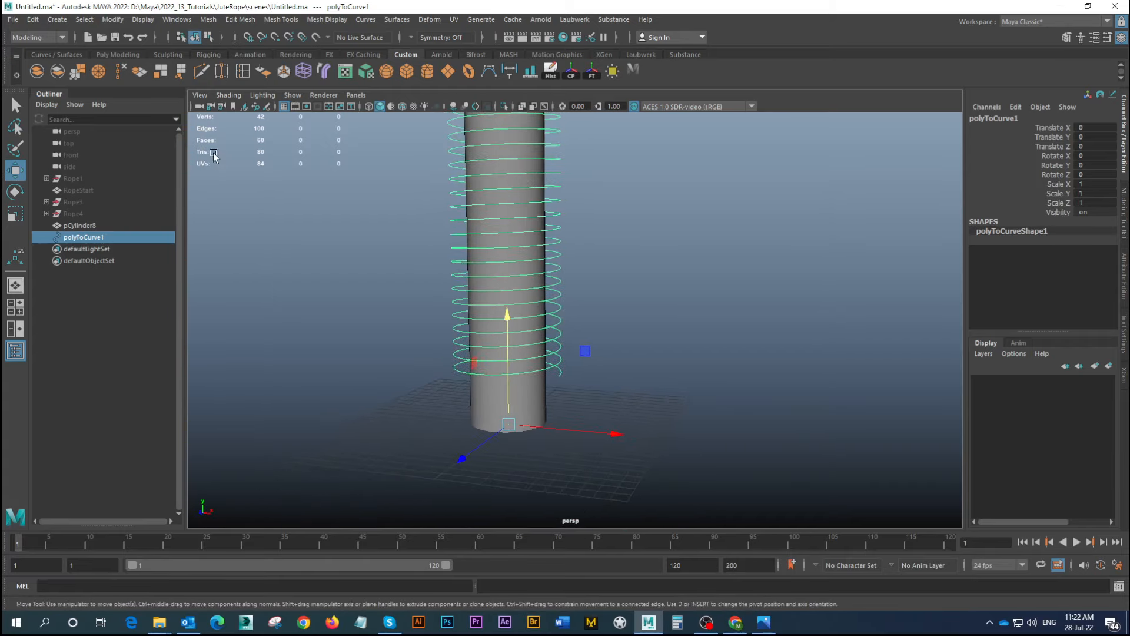
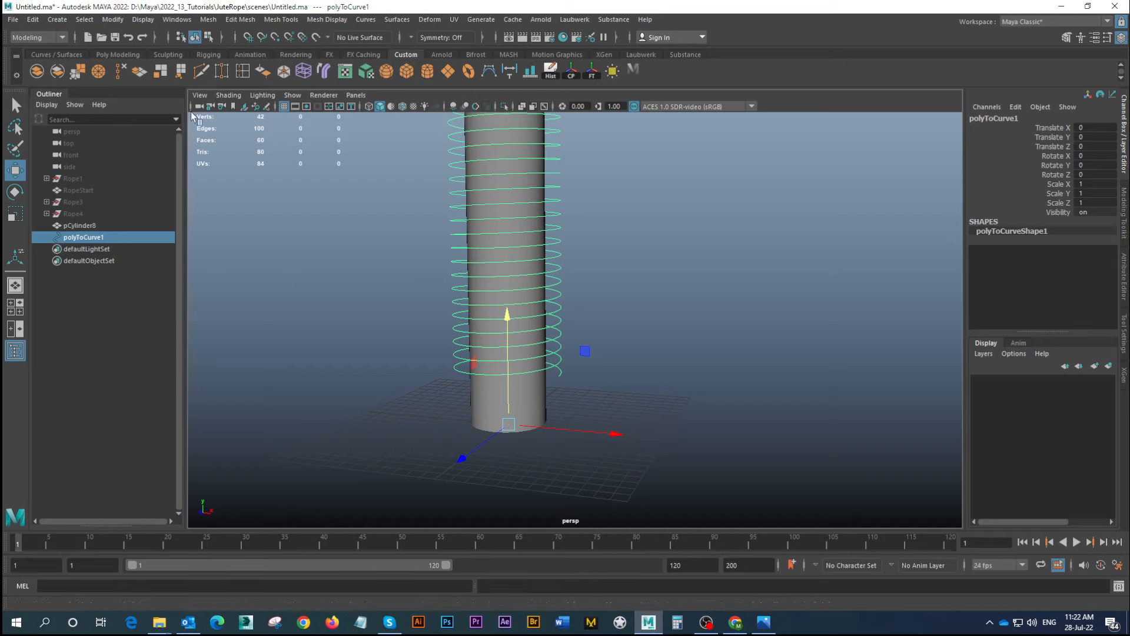
In the top view, draw a winding CV curve for the loose rope from the spiral's outer edge at about X 4.3 away from the pole
key("space")
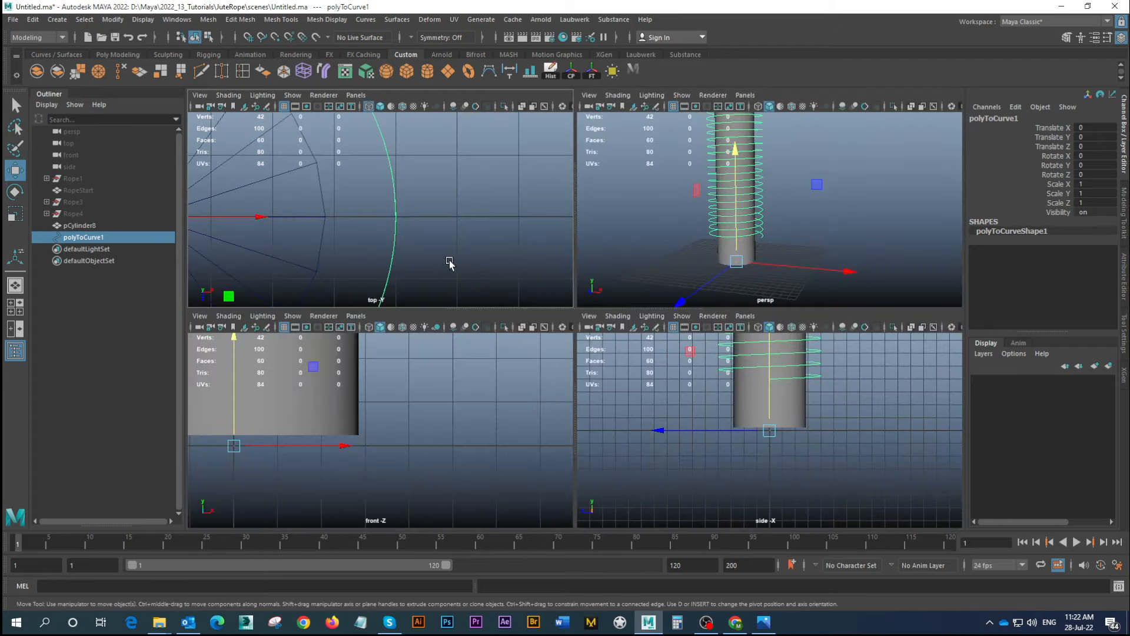
key("space")
key("f")
scroll(477, 241, "down", 3)
middle_click_drag(547, 285, 532, 269, "alt")
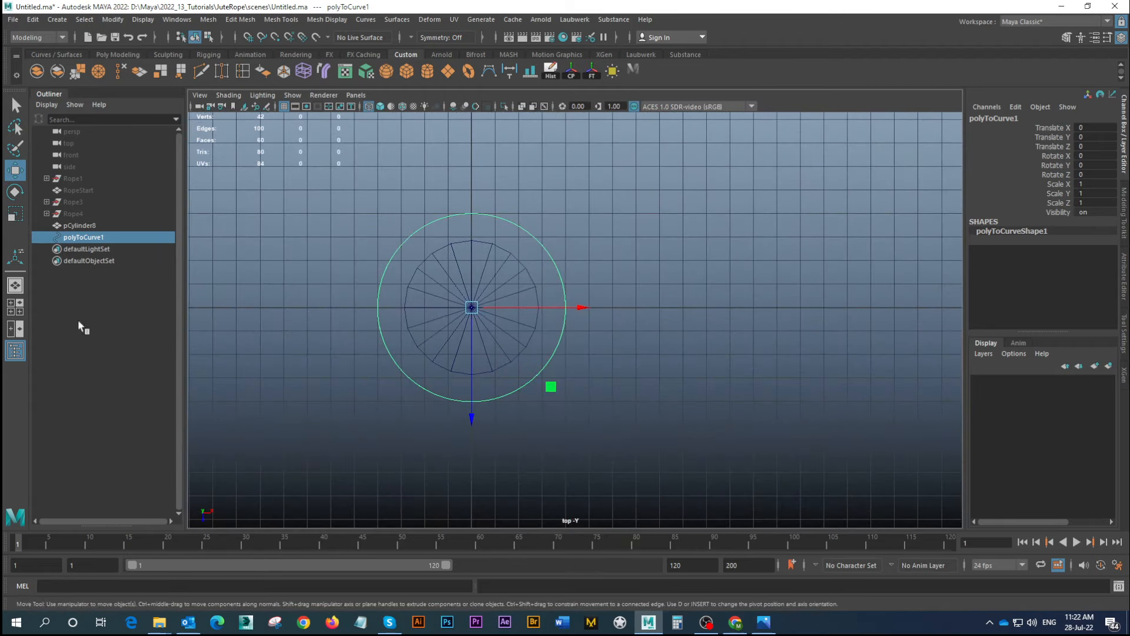
left_click(322, 198)
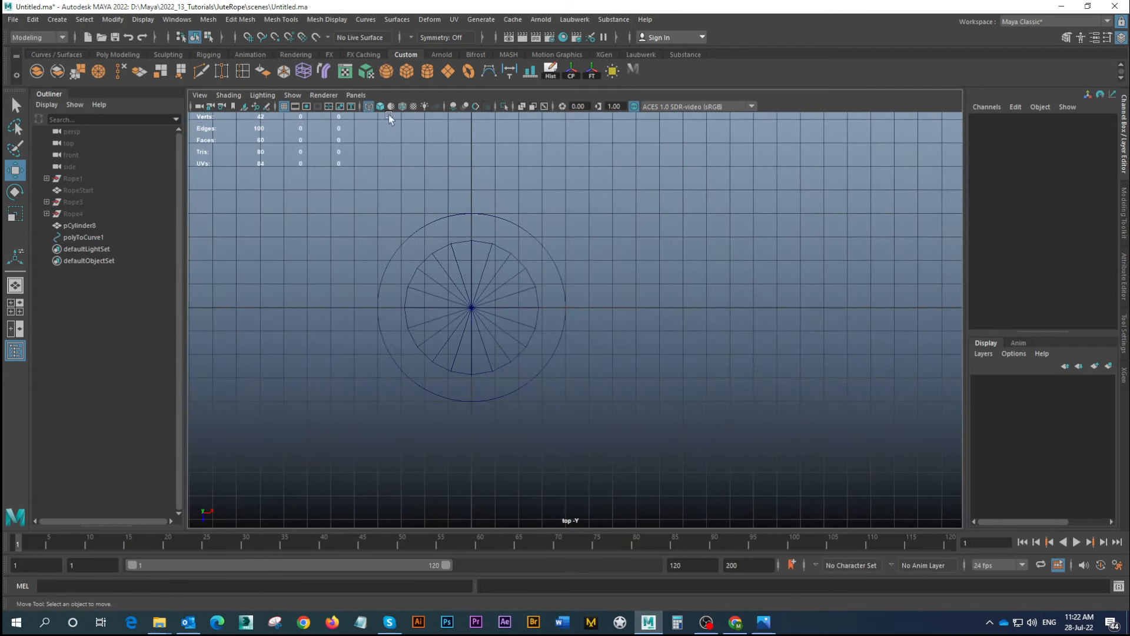
left_click(489, 72)
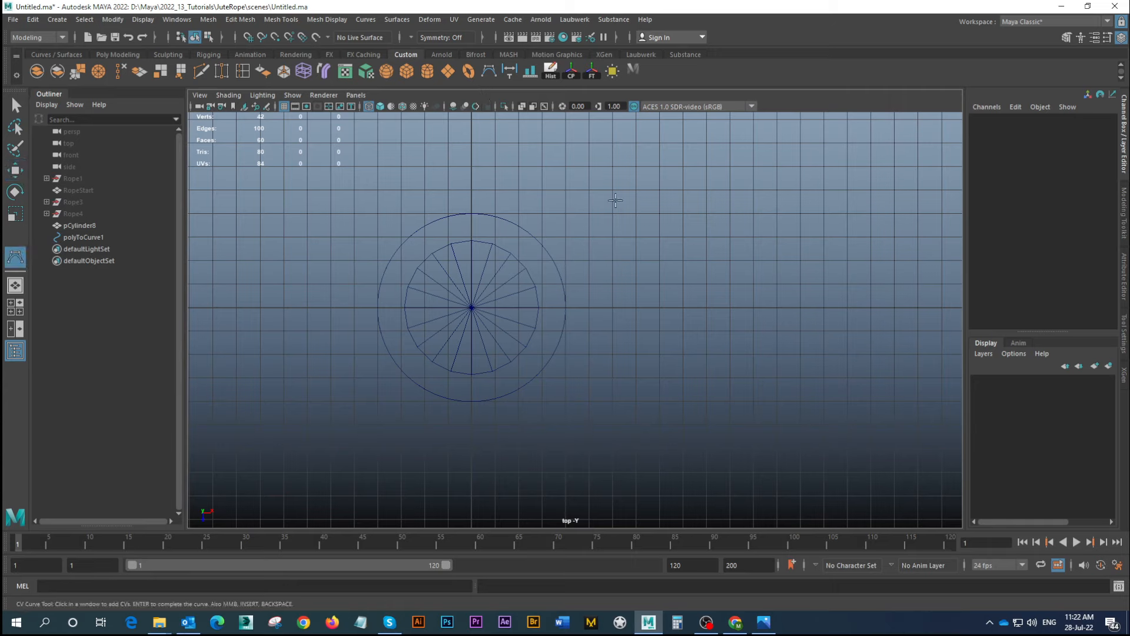
left_click(572, 308)
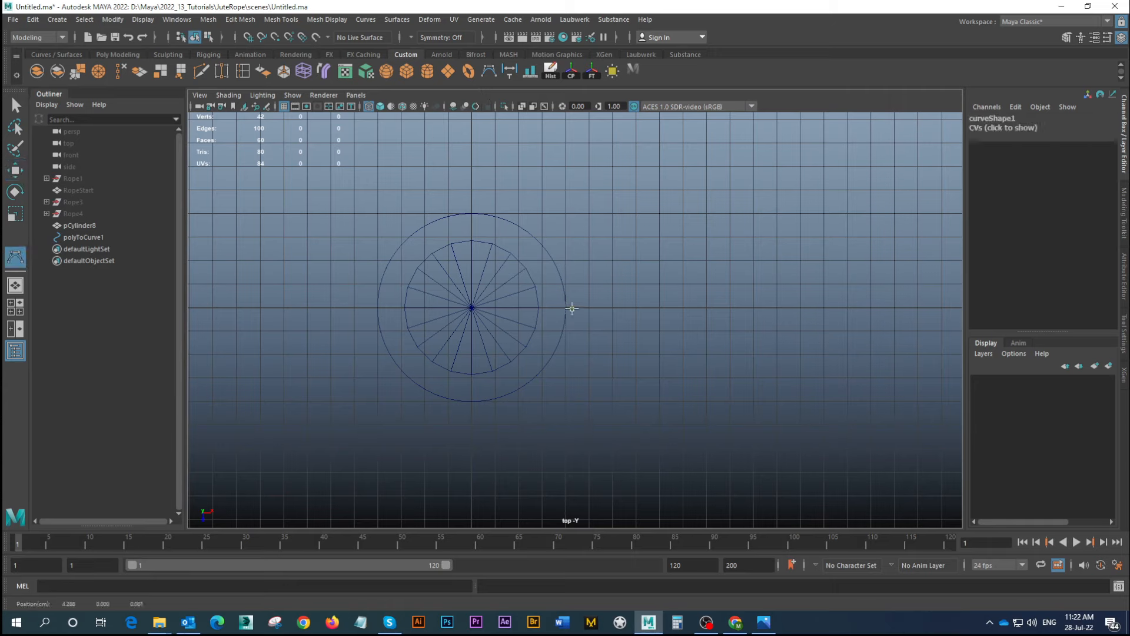
left_click(600, 305)
left_click(654, 303)
left_click(686, 291)
left_click(670, 249)
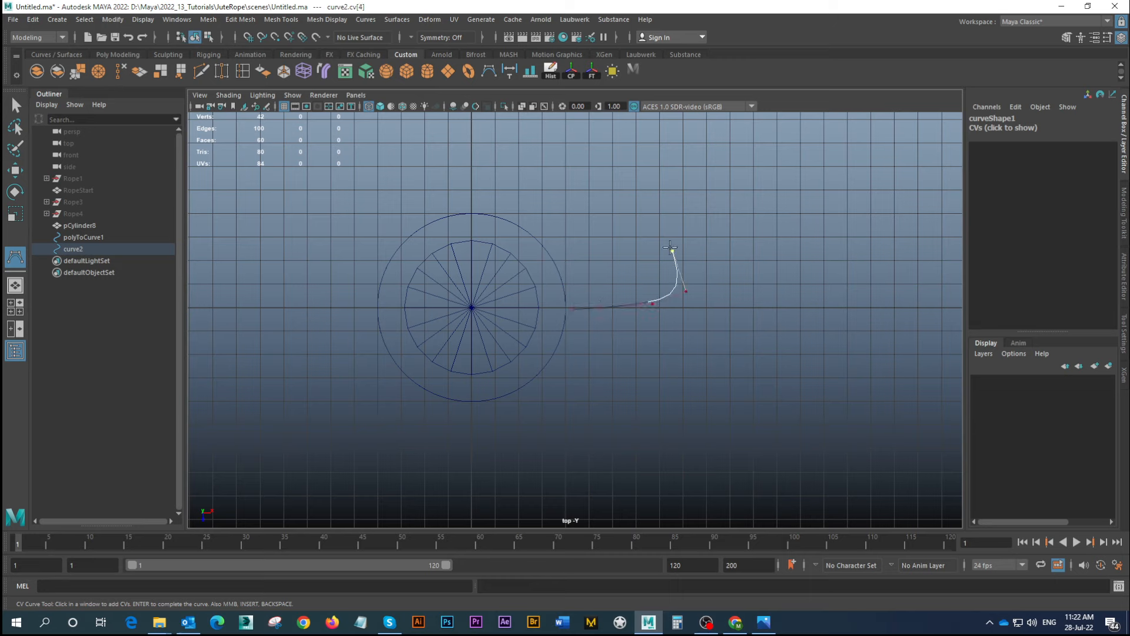
left_click(619, 215)
left_click(611, 159)
left_click(671, 154)
left_click(803, 169)
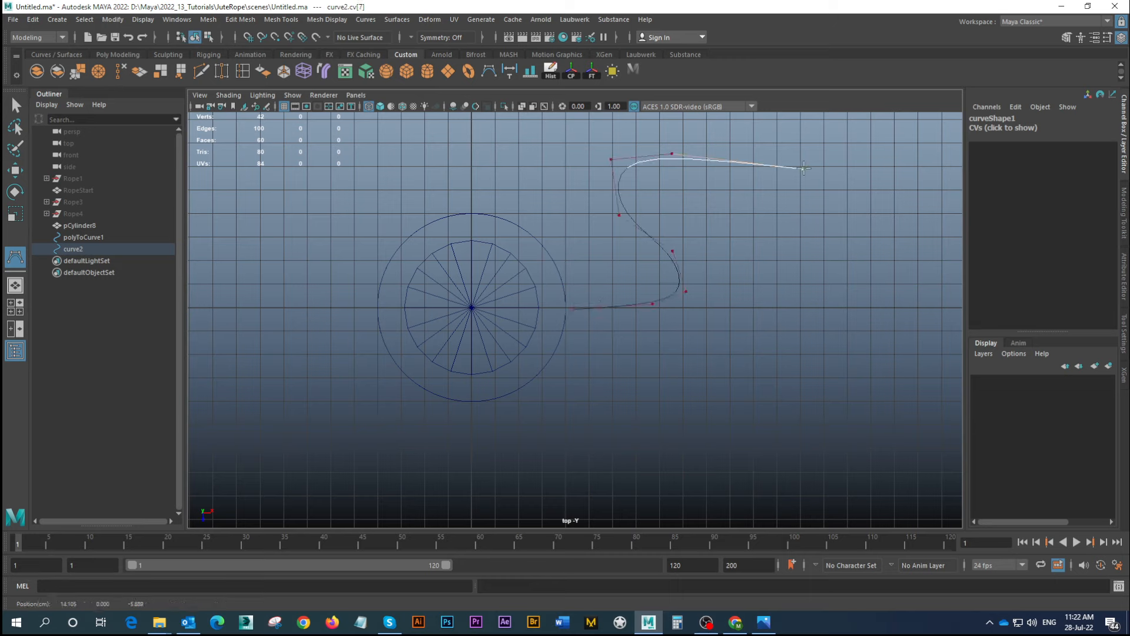
left_click(851, 186)
left_click(871, 245)
left_click(844, 303)
left_click(927, 304)
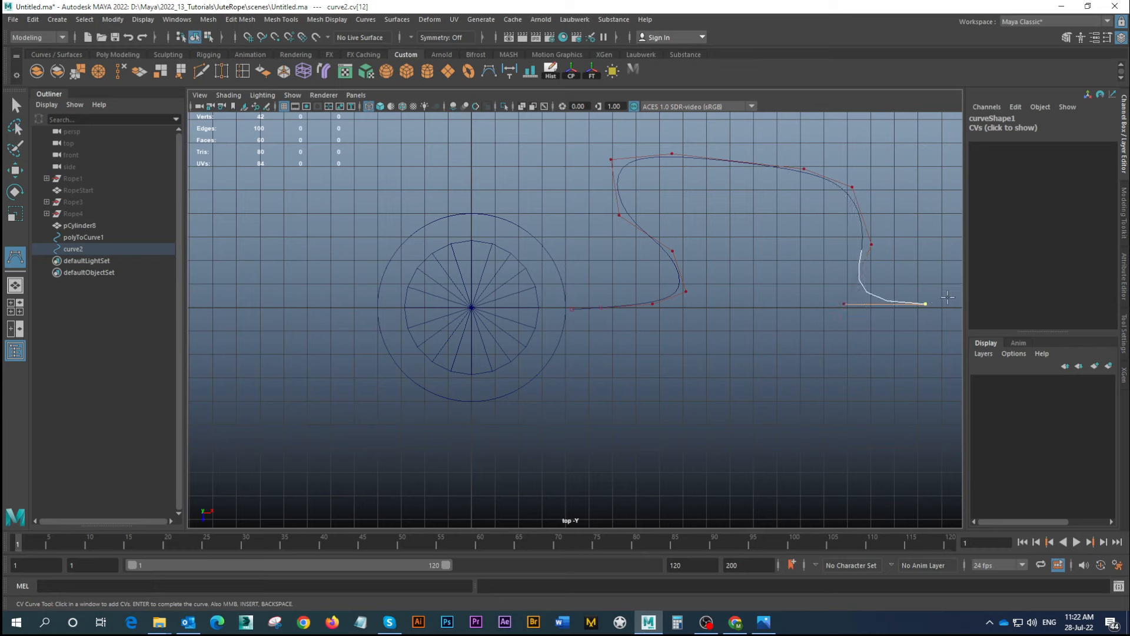
left_click(949, 296)
key("Return")
key("w")
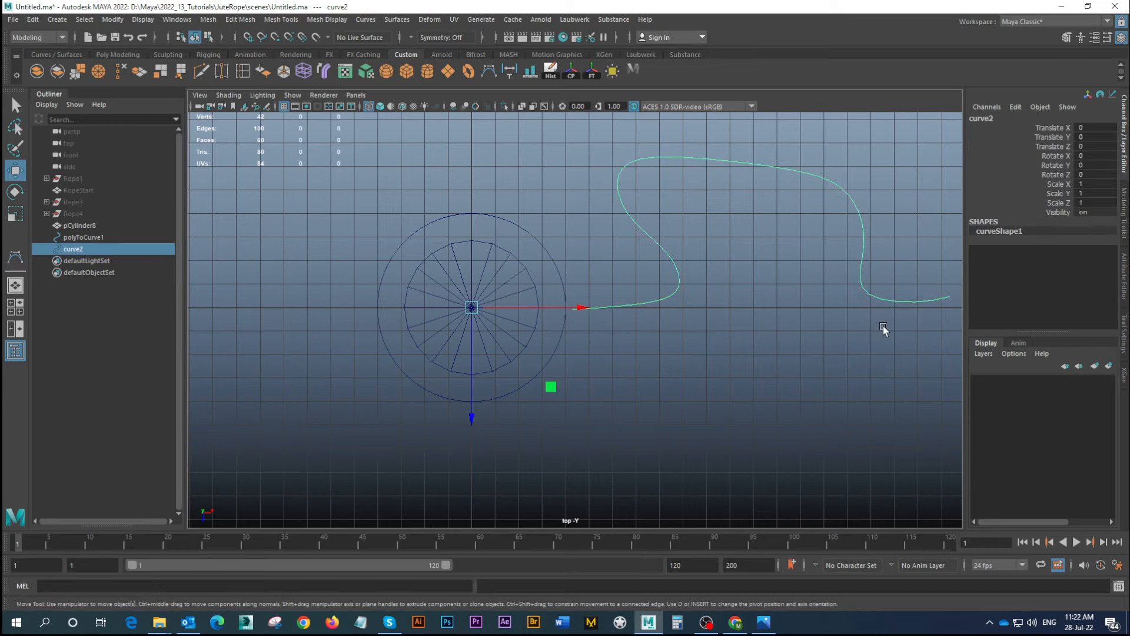
Raise the winding curve to about 4.001 in translate Y, towards the lower end of the spiral
key("space")
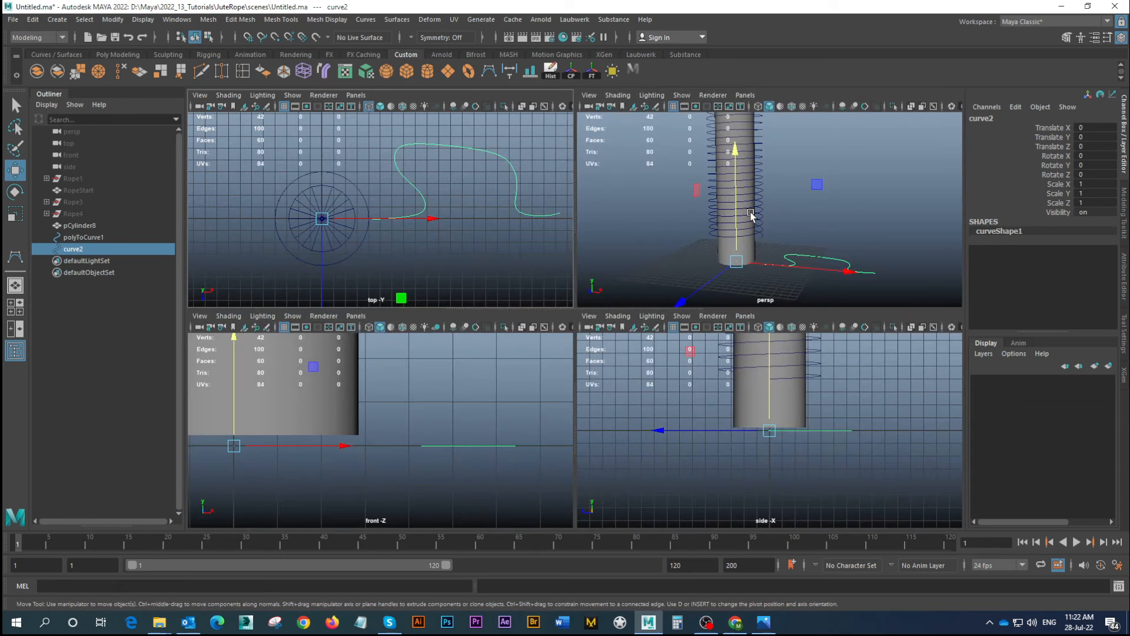
left_click_drag(742, 252, 749, 250, "alt")
middle_click_drag(749, 249, 697, 182, "alt")
left_click_drag(697, 182, 729, 251, "alt")
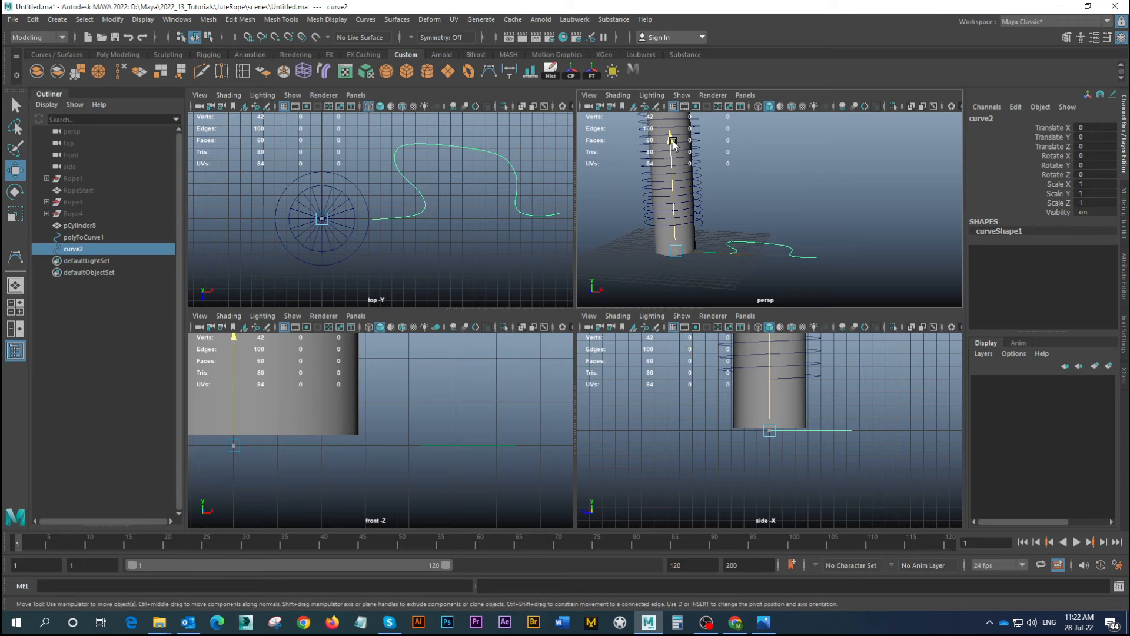
left_click_drag(674, 139, 675, 116)
scroll(773, 207, "up", 8)
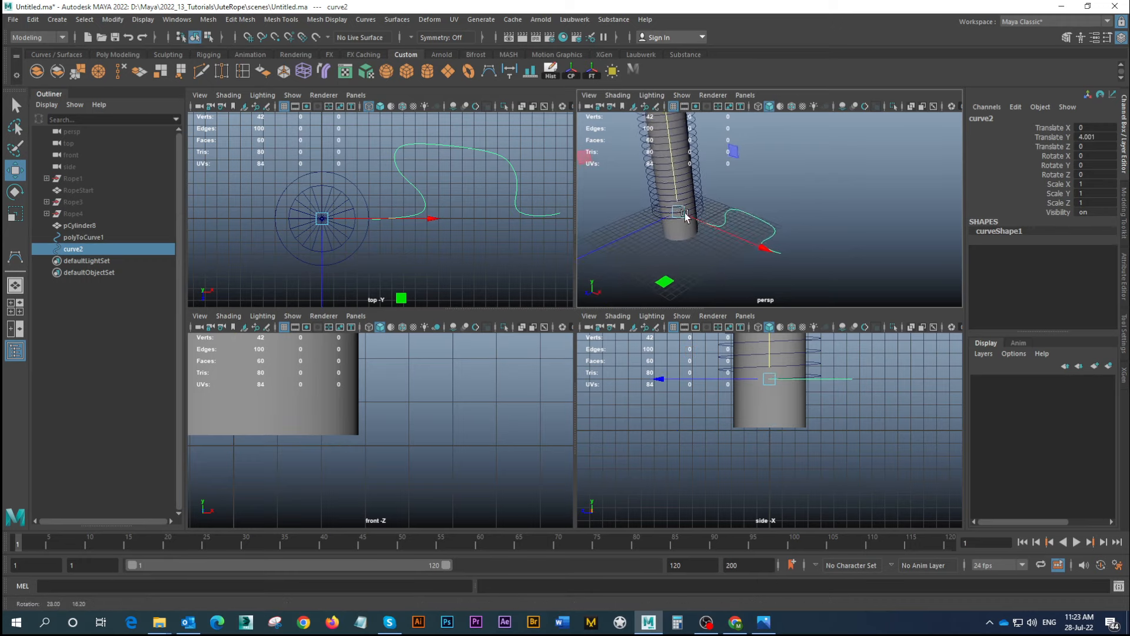
Attach the spiral curve and the winding loose-rope curve into one continuous curve
key("space")
left_click_drag(577, 240, 442, 333, "alt")
left_click(441, 346)
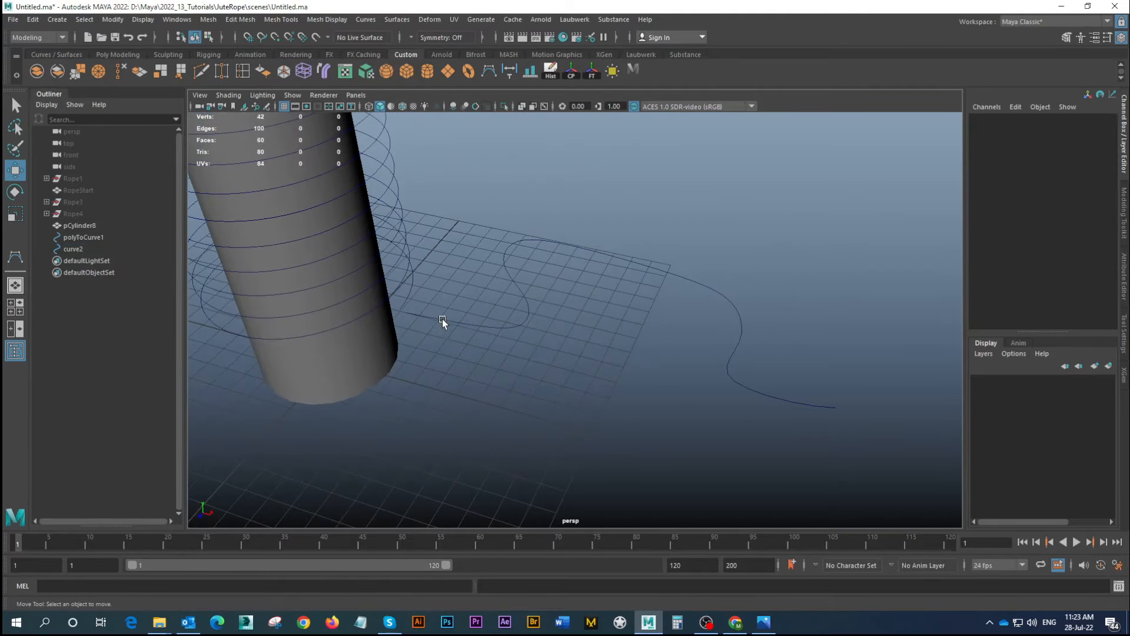
left_click(431, 307)
left_click(409, 293, "shift")
left_click_drag(436, 301, 500, 306, "alt")
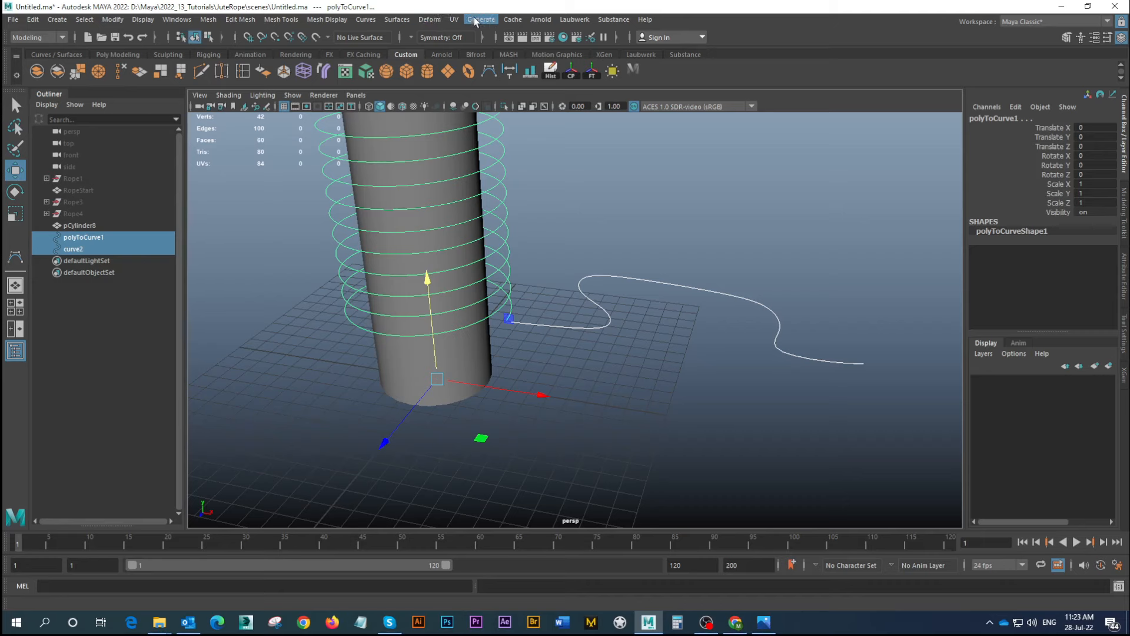
left_click(375, 20)
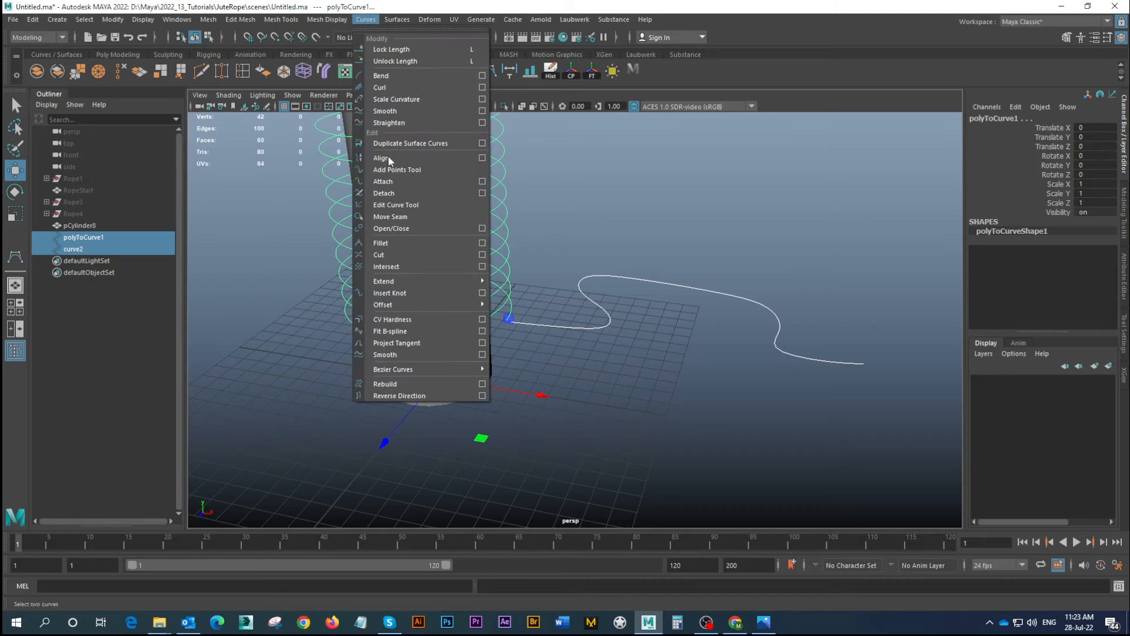
left_click(399, 189)
left_click_drag(553, 348, 562, 321, "alt")
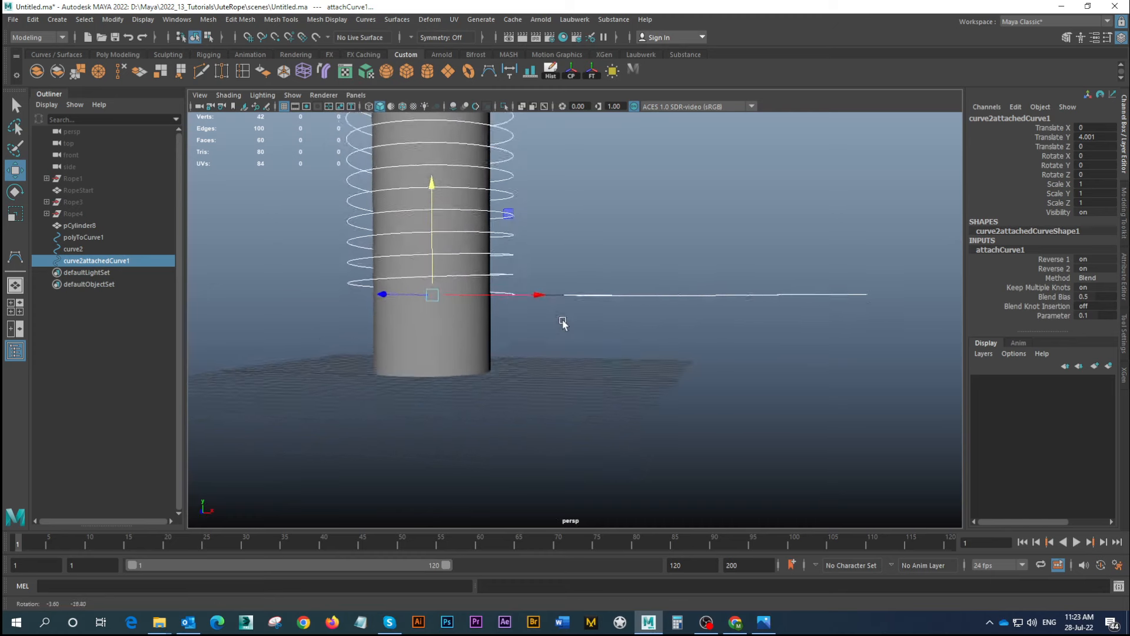
right_click_drag(563, 321, 644, 345, "alt")
left_click_drag(572, 347, 559, 373, "alt")
Delete the original spiral and winding curves, keeping only the attached curve
left_click(560, 373)
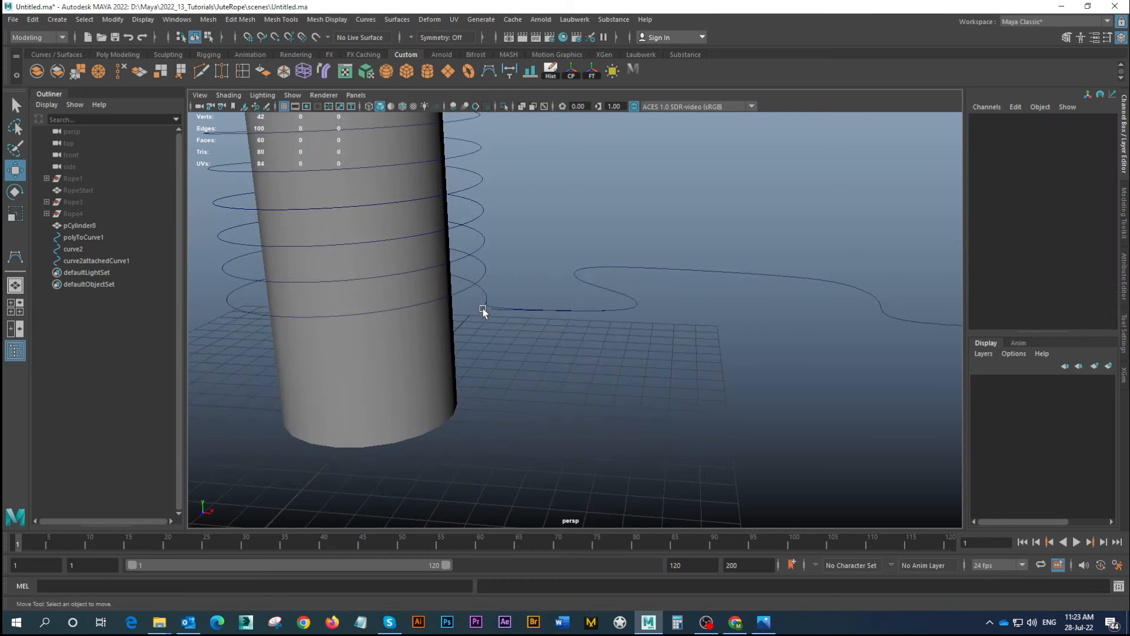
left_click(483, 308)
key("Delete")
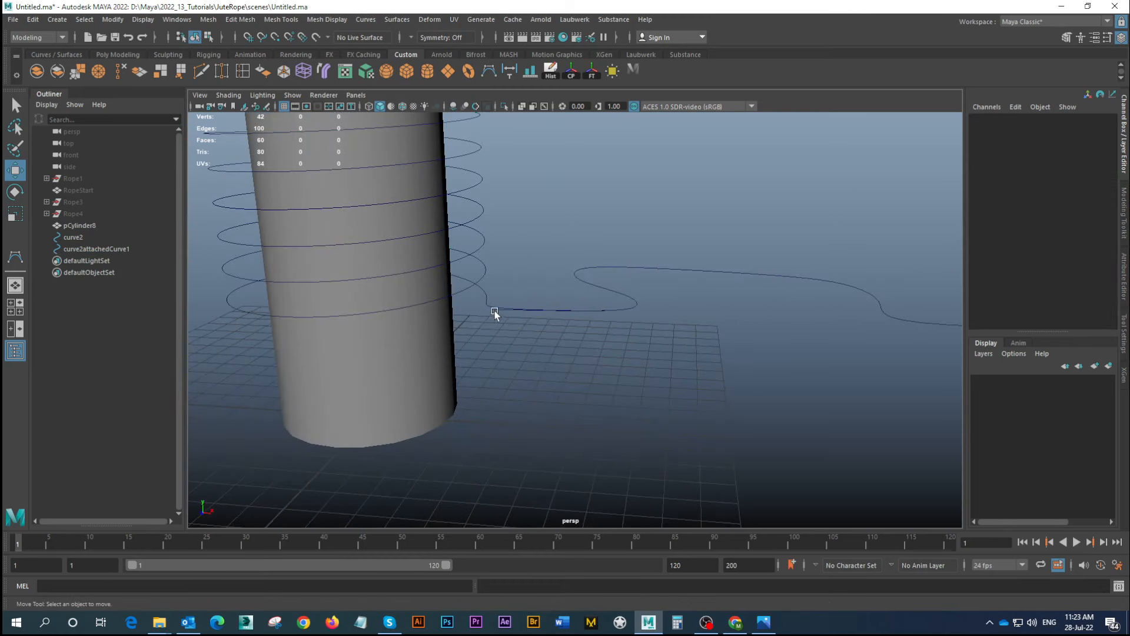
left_click(494, 309)
key("Delete")
Lower the loose end's control vertices to just above ground level and shift them slightly towards the pole in the front view
left_click(575, 273)
right_click_drag(575, 272, 489, 244, "alt")
left_click_drag(613, 370, 540, 326, "alt")
left_click_drag(574, 253, 666, 373, "alt")
right_click_drag(616, 320, 567, 316)
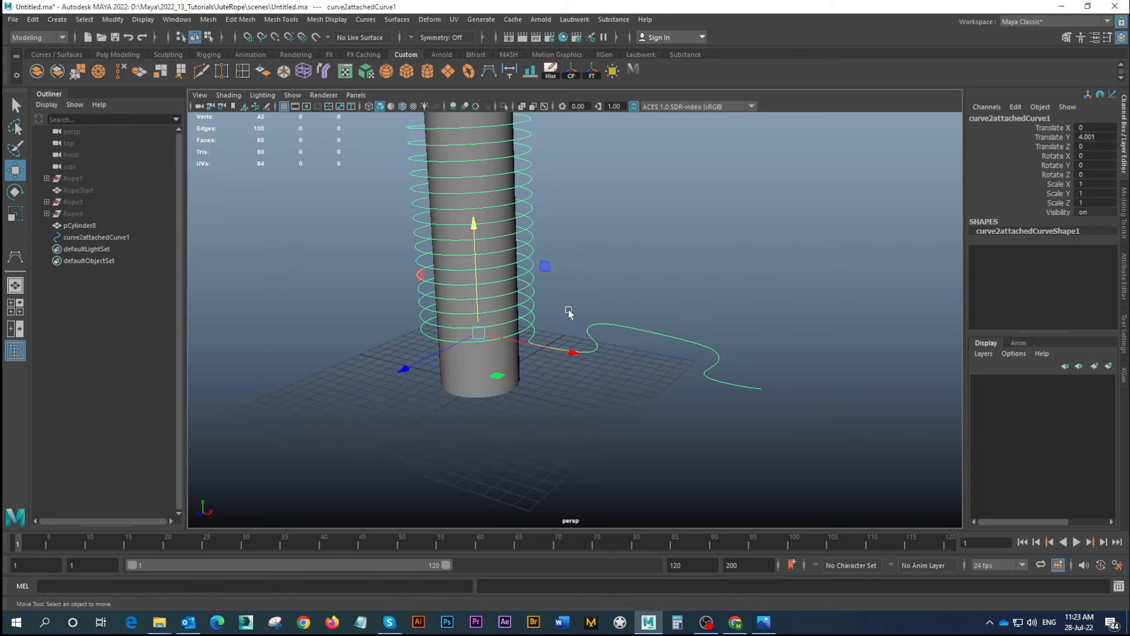
left_click_drag(579, 305, 777, 409)
left_click_drag(672, 240, 670, 276)
key("space")
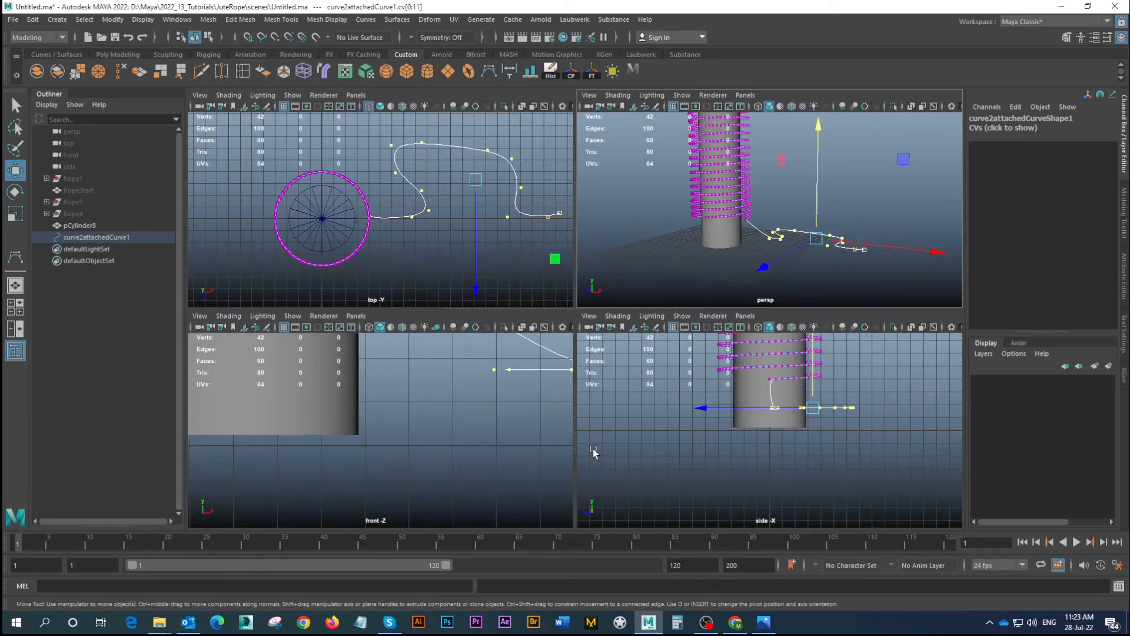
key("space")
scroll(504, 348, "down", 12)
middle_click_drag(566, 306, 484, 374, "alt")
left_click_drag(769, 365, 742, 365)
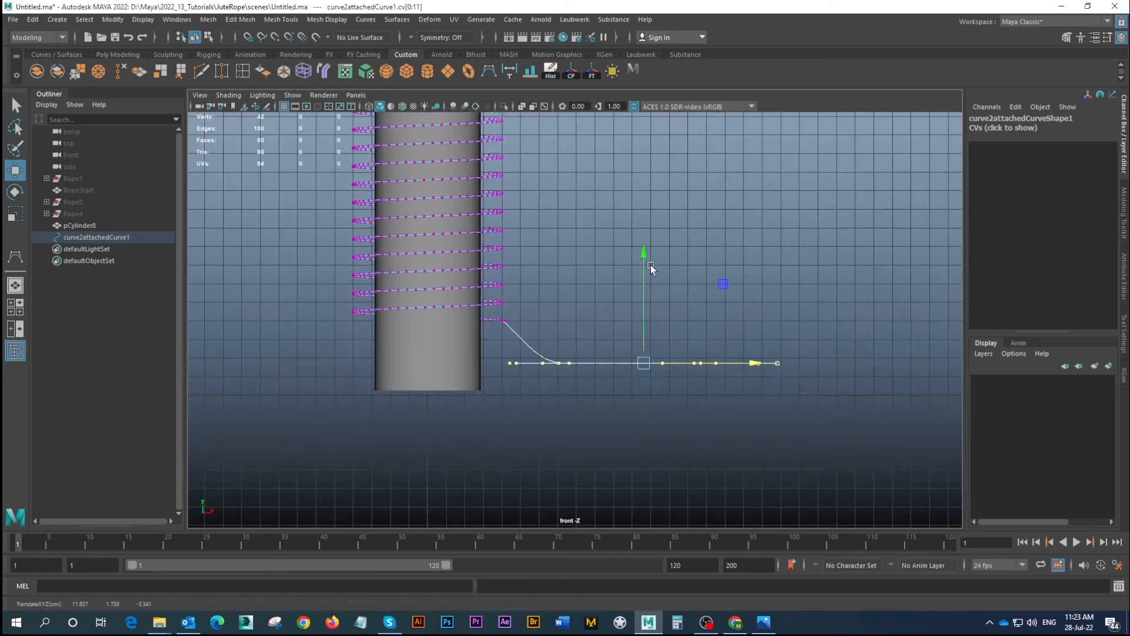
left_click_drag(643, 254, 647, 279)
right_click_drag(511, 219, 553, 188)
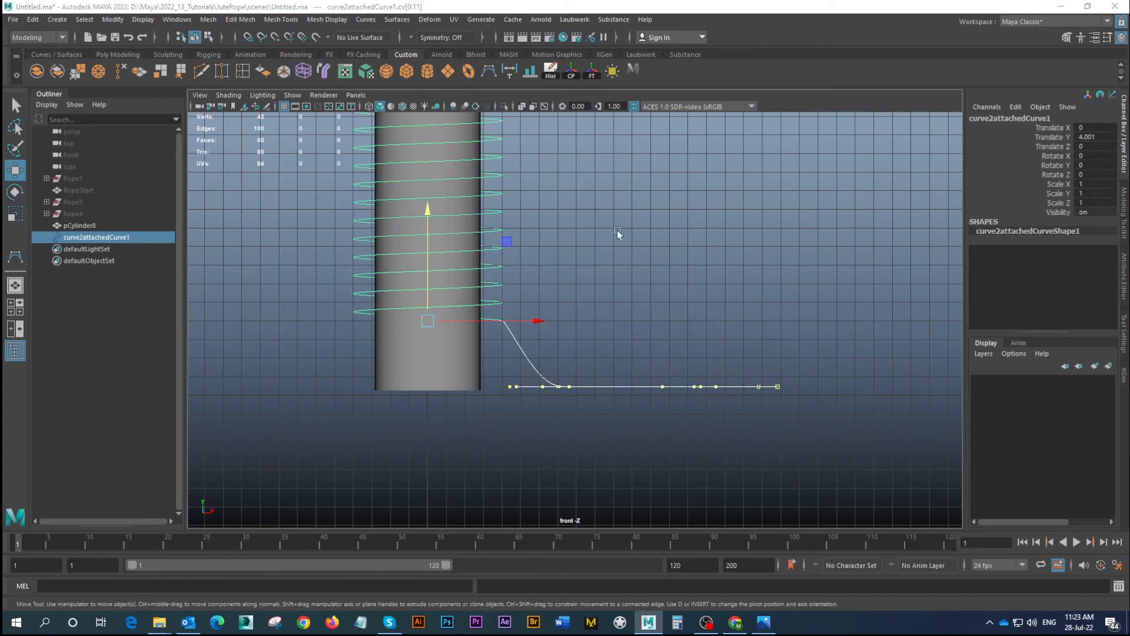
Examine the control vertex spacing along the attached curve, comparing the coiled section with the loose end
key("space")
key("space")
left_click_drag(655, 292, 573, 186, "alt")
left_click(571, 151)
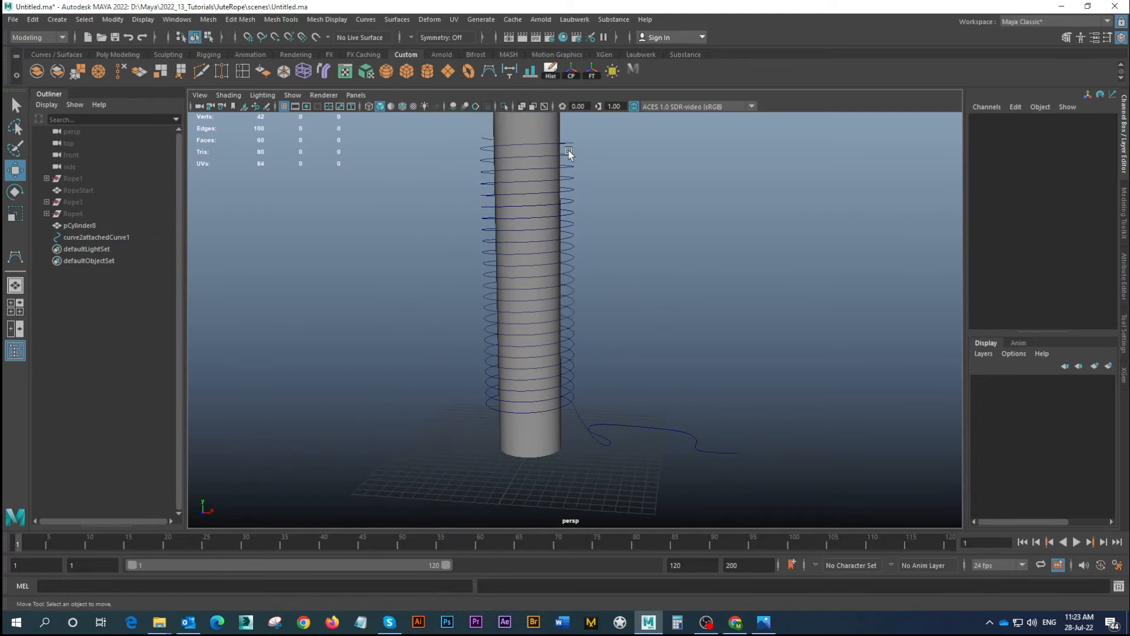
left_click(568, 151)
right_click(571, 156)
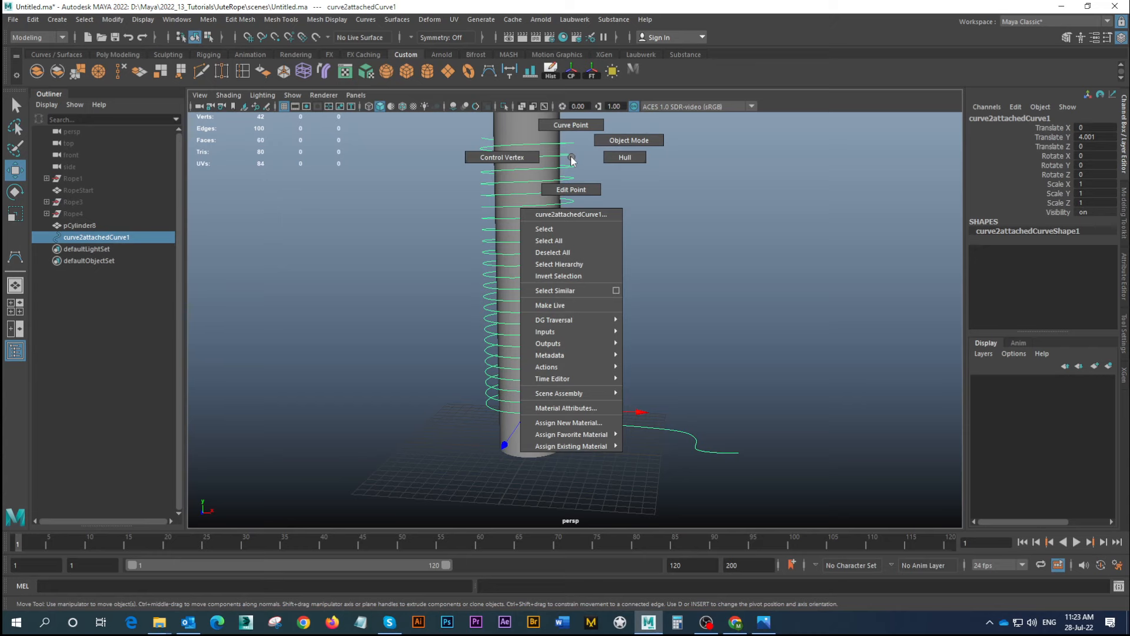
left_click(502, 157)
middle_click_drag(554, 254, 549, 240, "alt")
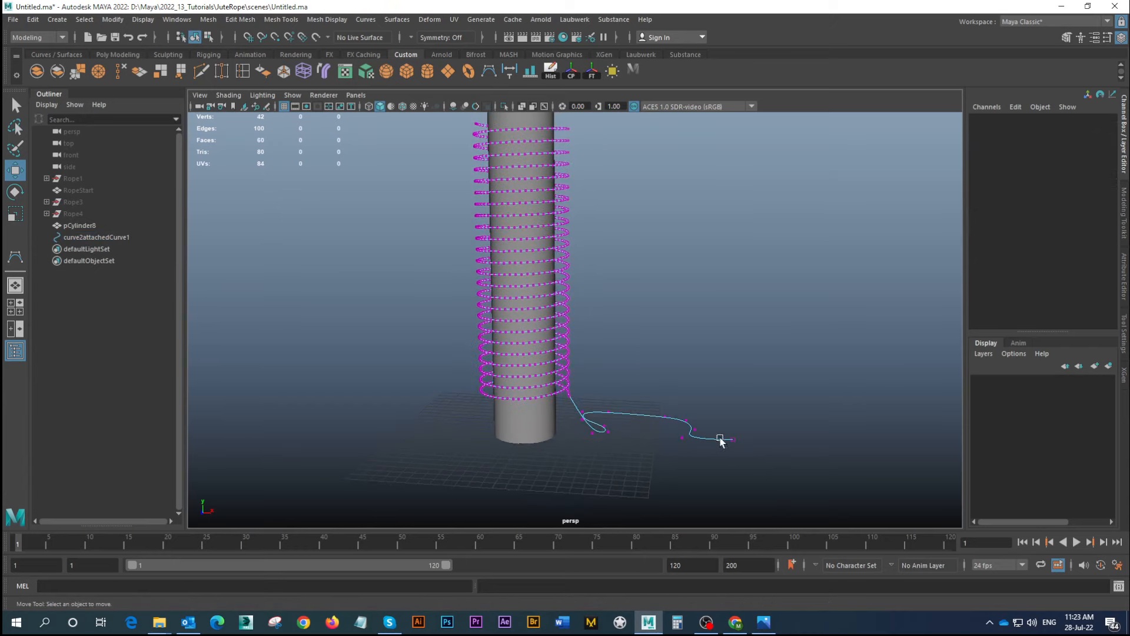
middle_click_drag(646, 411, 626, 393, "alt")
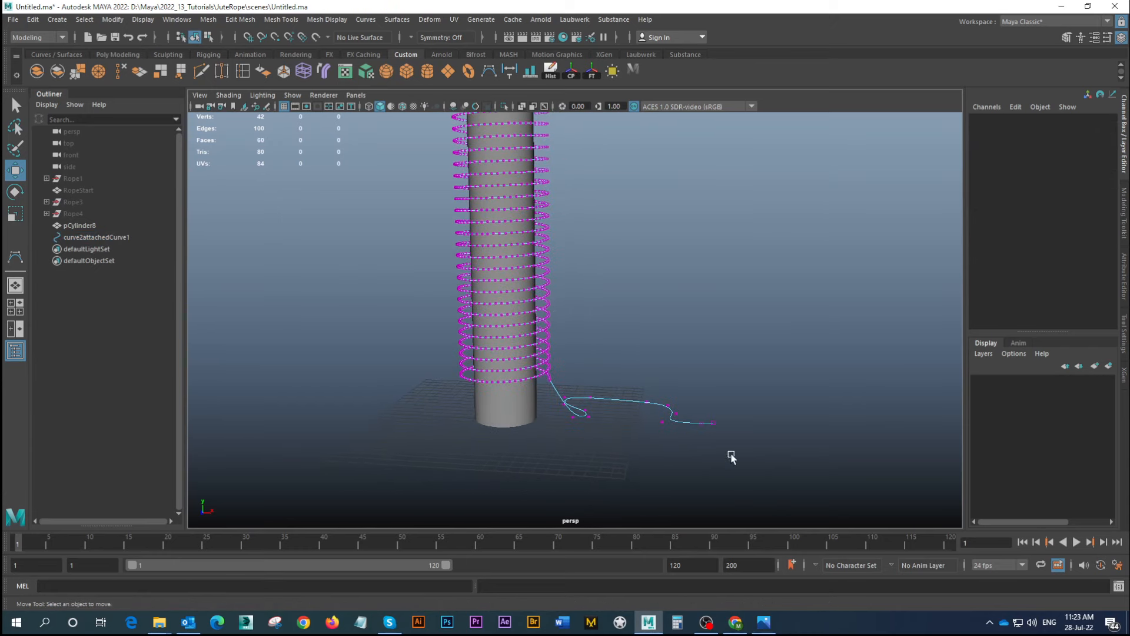
left_click_drag(582, 396, 566, 400, "alt")
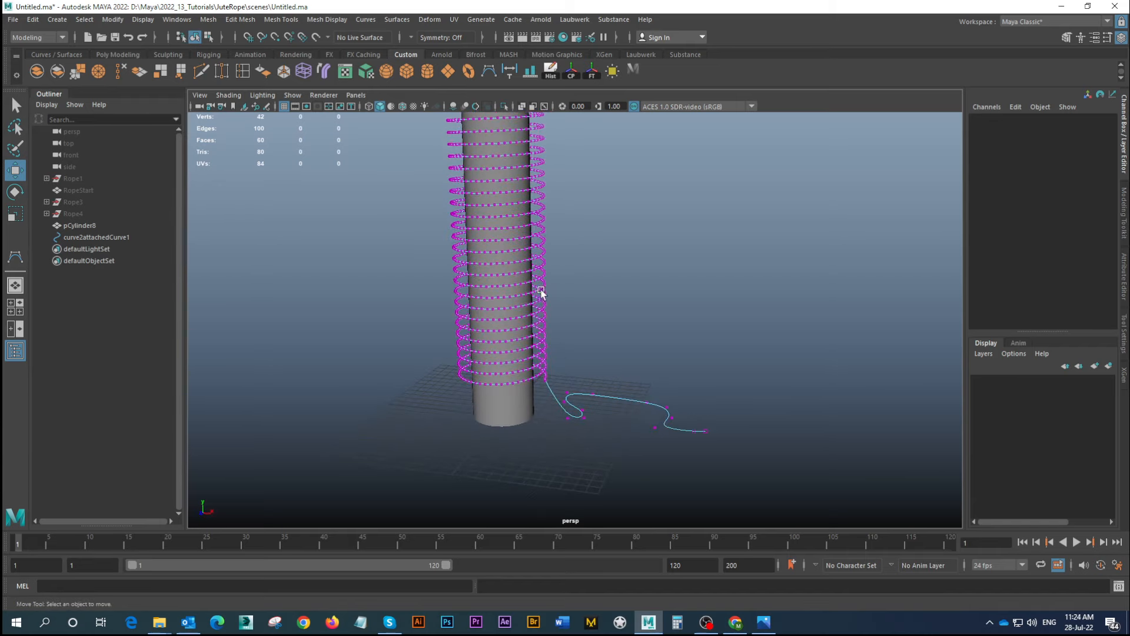
right_click_drag(543, 263, 579, 242)
middle_click_drag(554, 280, 578, 339, "alt")
scroll(576, 336, "down", 2)
left_click_drag(572, 328, 568, 302, "alt")
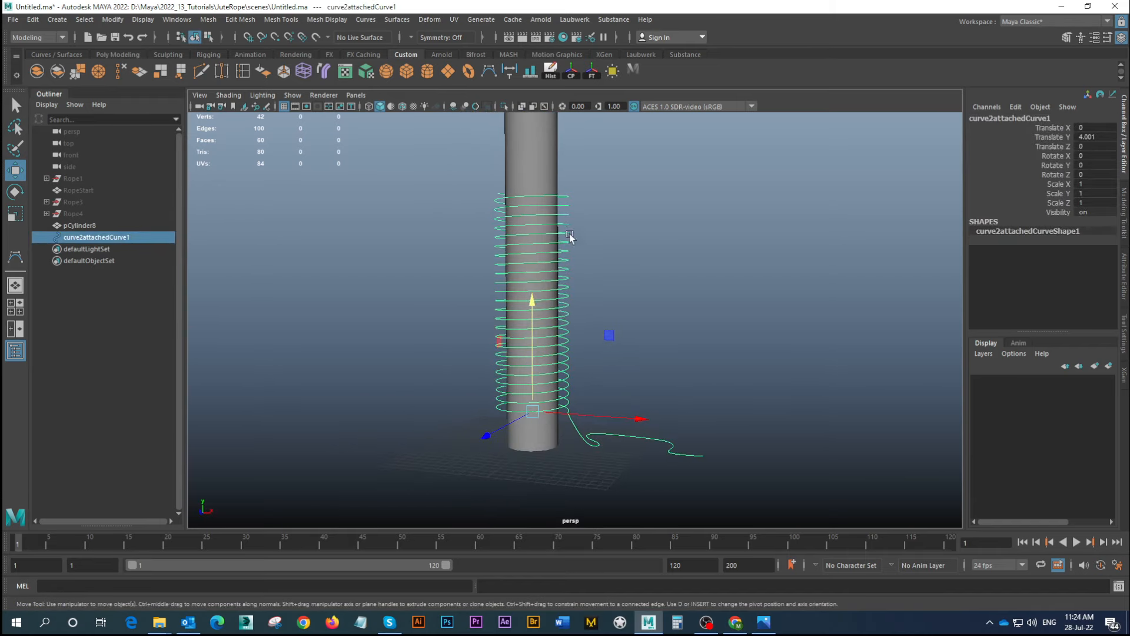
Rebuild the attached curve uniformly with 450 spans and check the redistributed control vertices
left_click(365, 19)
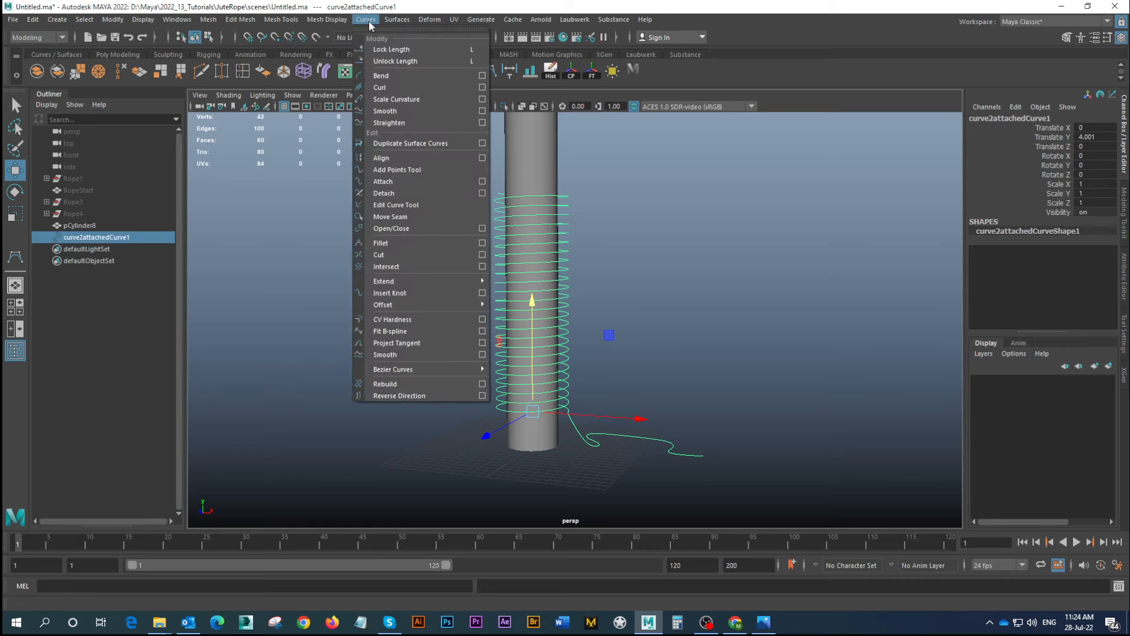
left_click(482, 384)
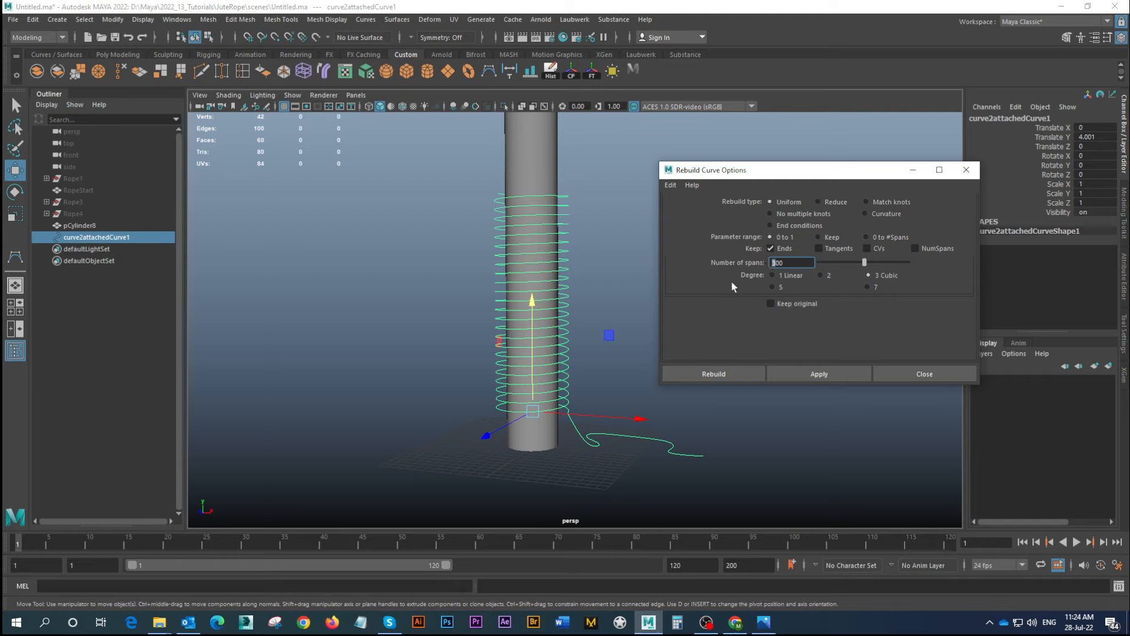
type("450")
left_click(803, 372)
right_click_drag(563, 268, 493, 266)
middle_click_drag(563, 337, 510, 301, "alt")
left_click_drag(510, 302, 568, 308, "alt")
right_click_drag(555, 227, 593, 200)
left_click(924, 374)
left_click_drag(668, 356, 569, 335, "alt")
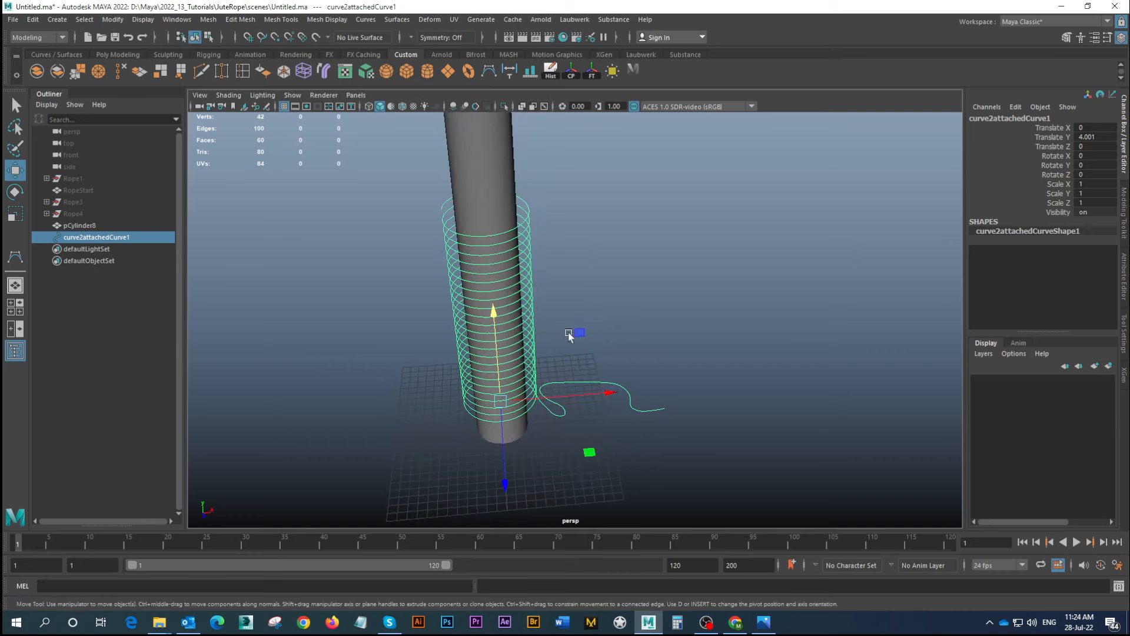
left_click_drag(609, 290, 513, 300, "alt")
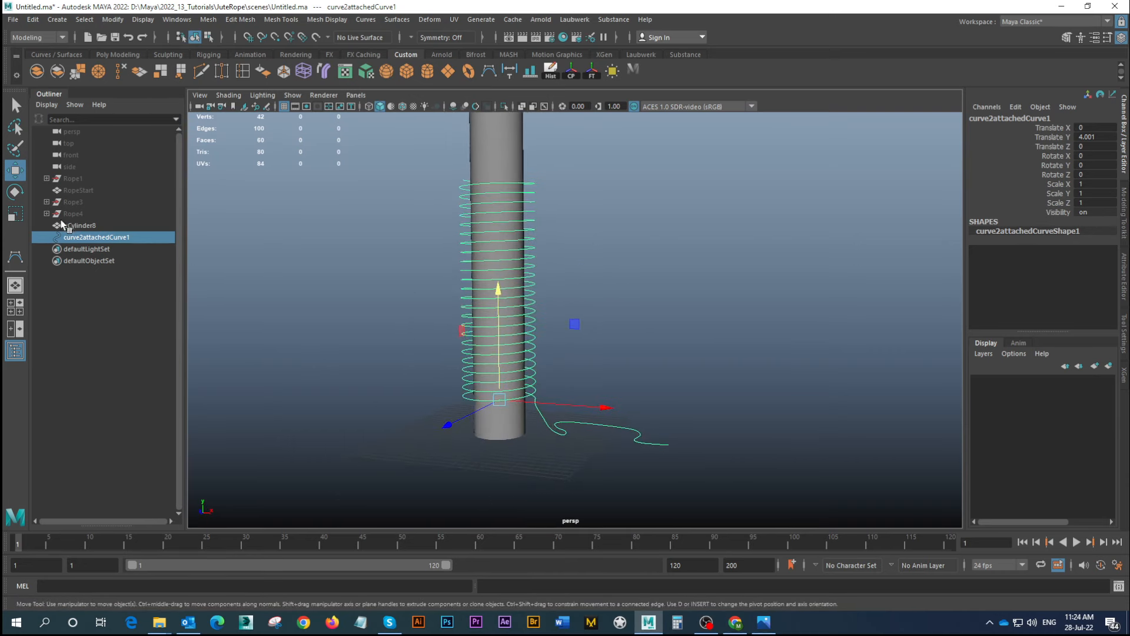
Unhide the RopeStart profile mesh
left_click(78, 190)
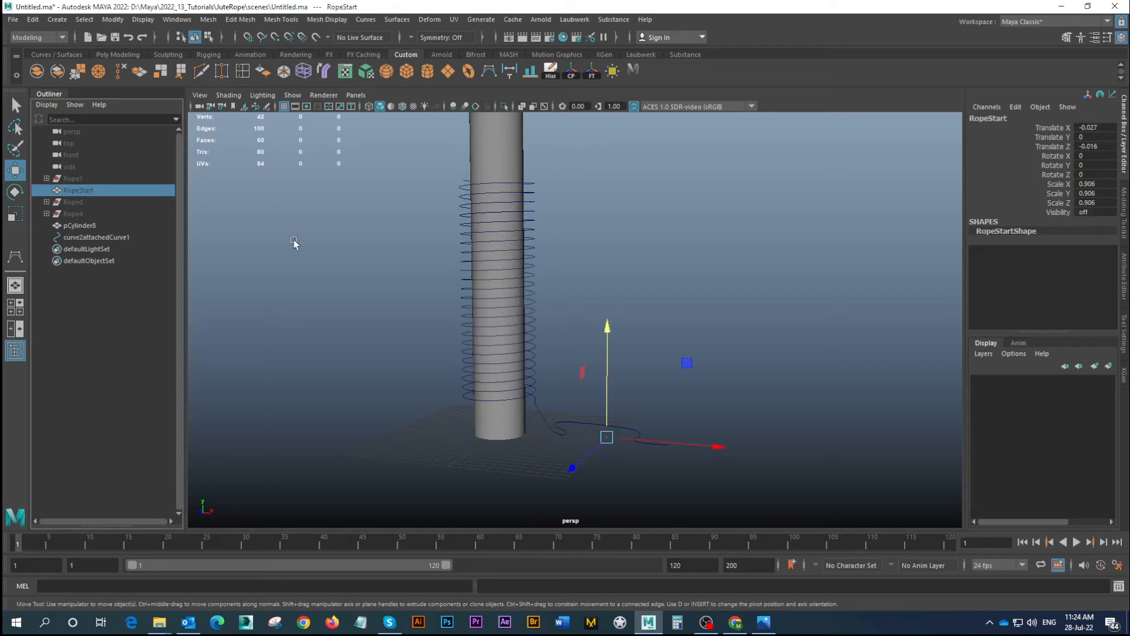
key("shift+h")
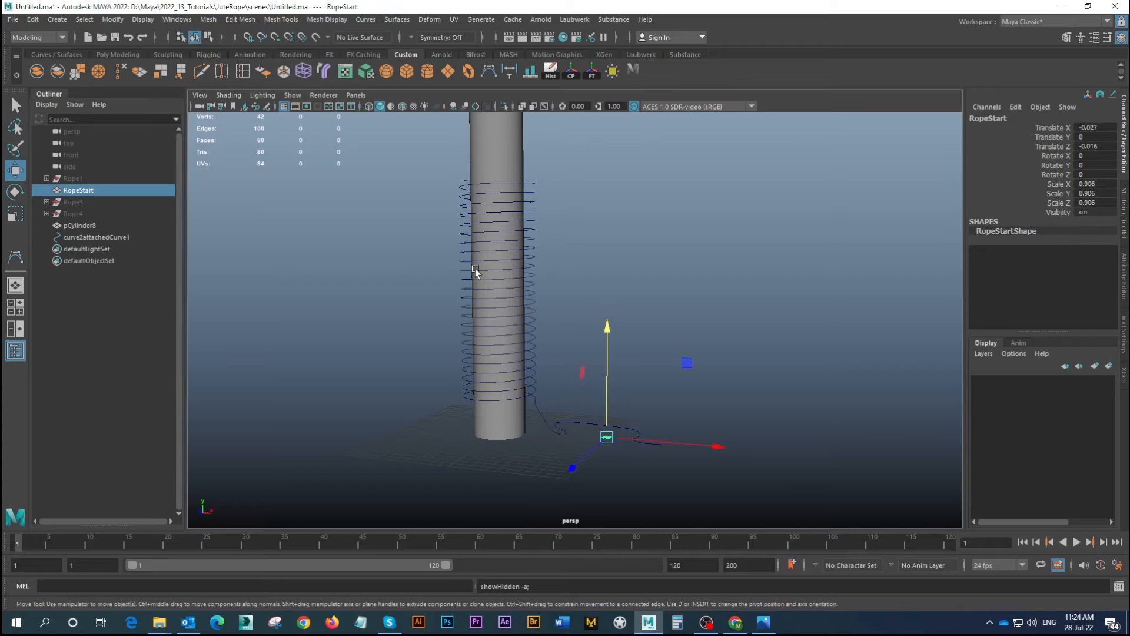
middle_click_drag(629, 451, 597, 374, "alt")
right_click_drag(499, 307, 686, 411, "alt")
middle_click_drag(600, 411, 606, 348, "alt")
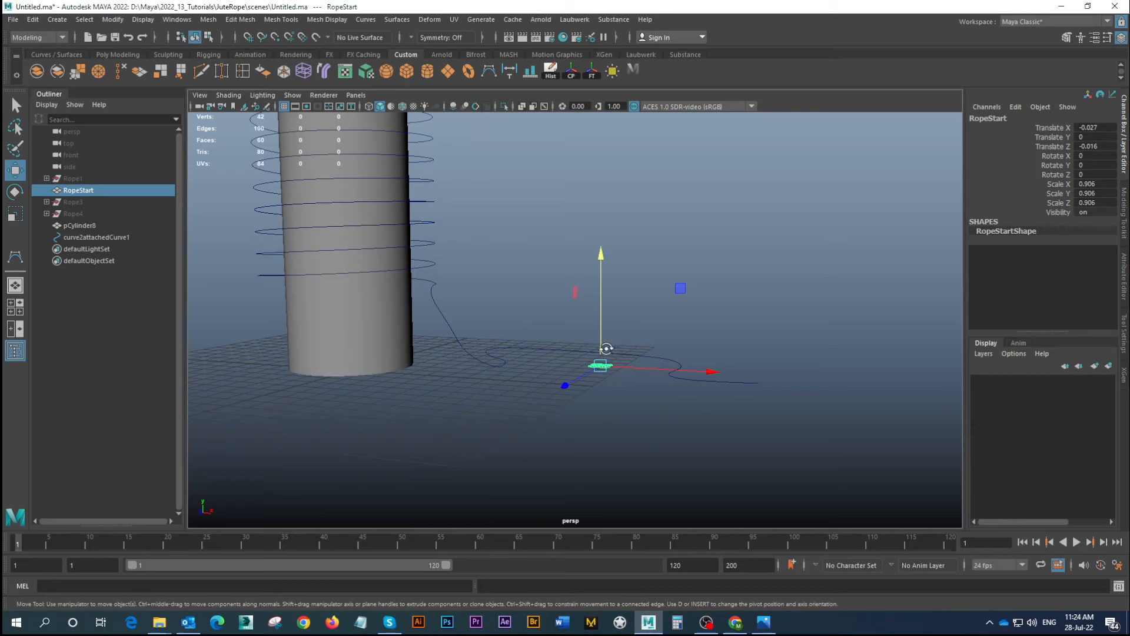
Move the RopeStart profile towards the curve's free end, to about X 6.315, Y -0.54, Z -0.993
left_click_drag(605, 348, 569, 368, "alt")
left_click_drag(605, 452, 580, 367)
key("f")
scroll(581, 358, "down", 4)
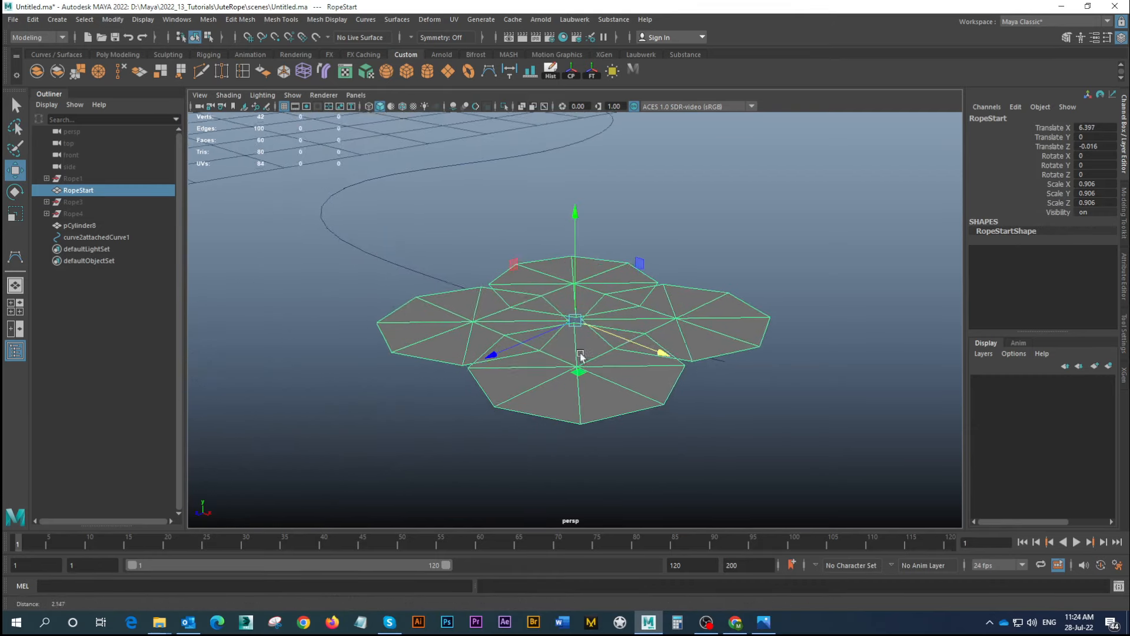
left_click_drag(552, 295, 647, 346, "alt")
left_click_drag(625, 417, 523, 261)
middle_click_drag(530, 264, 563, 373, "alt")
mouse_move(562, 373)
left_mouse_down("alt")
mouse_move(527, 318)
mouse_move(582, 240)
mouse_move(575, 328)
mouse_move(611, 383)
mouse_move(537, 361)
mouse_move(638, 403)
mouse_move(524, 371)
mouse_move(449, 328)
mouse_move(371, 341)
mouse_move(409, 302)
mouse_move(536, 351)
mouse_move(573, 343)
mouse_move(550, 323)
mouse_move(524, 353)
mouse_move(521, 329)
mouse_move(560, 362)
left_mouse_up("alt")
left_click_drag(598, 298, 642, 414)
Stand the RopeStart profile upright by setting its Rotate Z to 90
key("e")
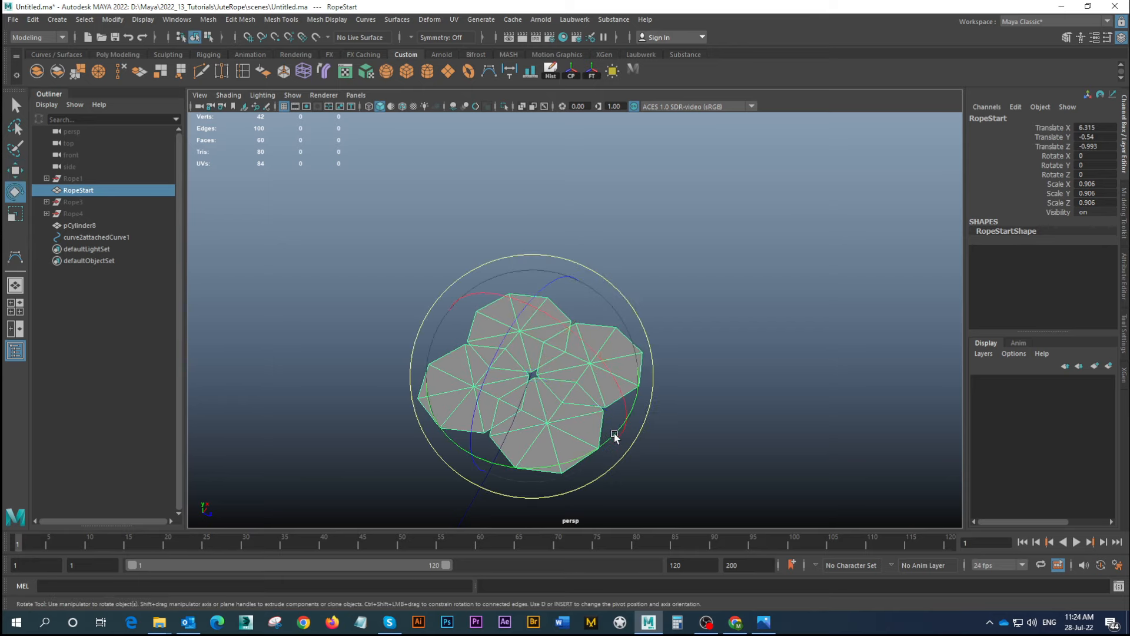
left_click_drag(580, 291, 503, 394)
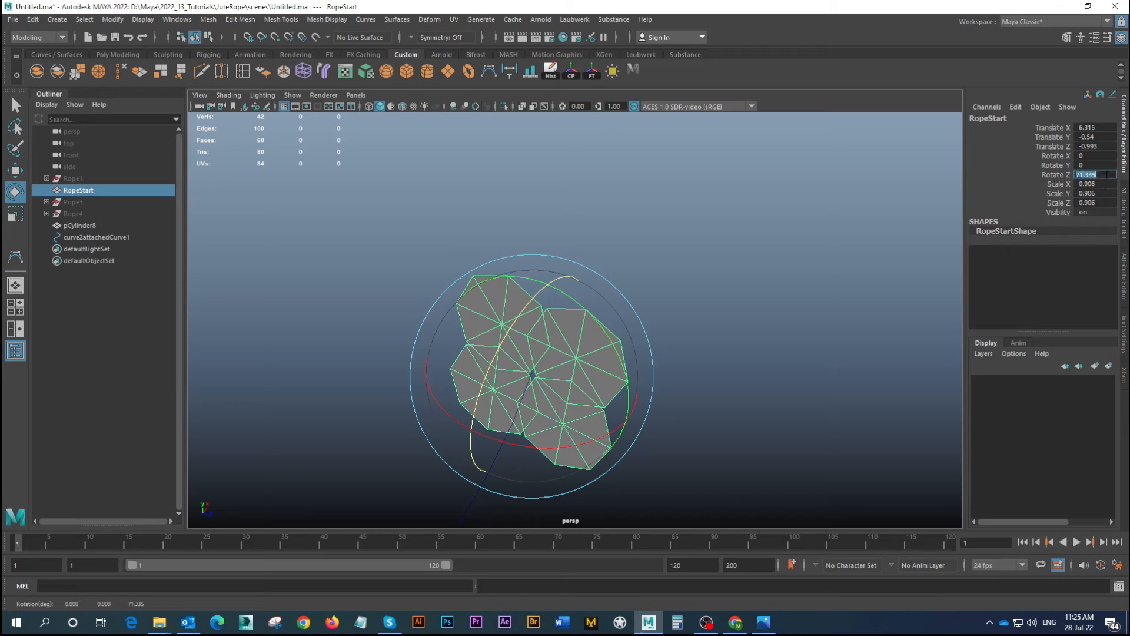
key("Return")
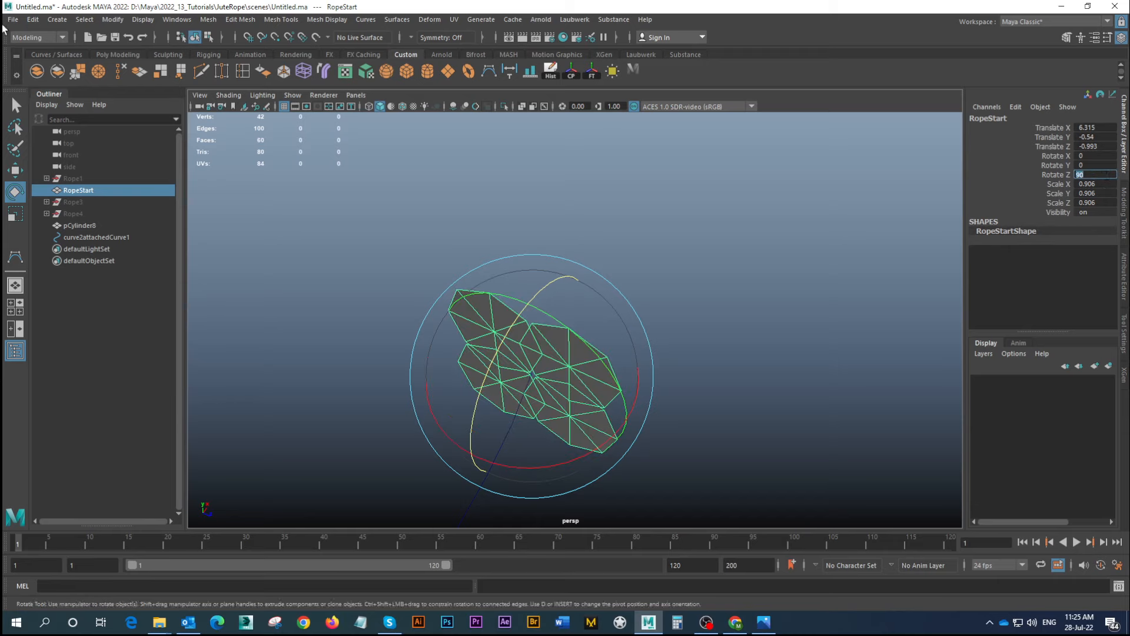
left_click(16, 170)
left_click_drag(584, 359, 533, 329, "alt")
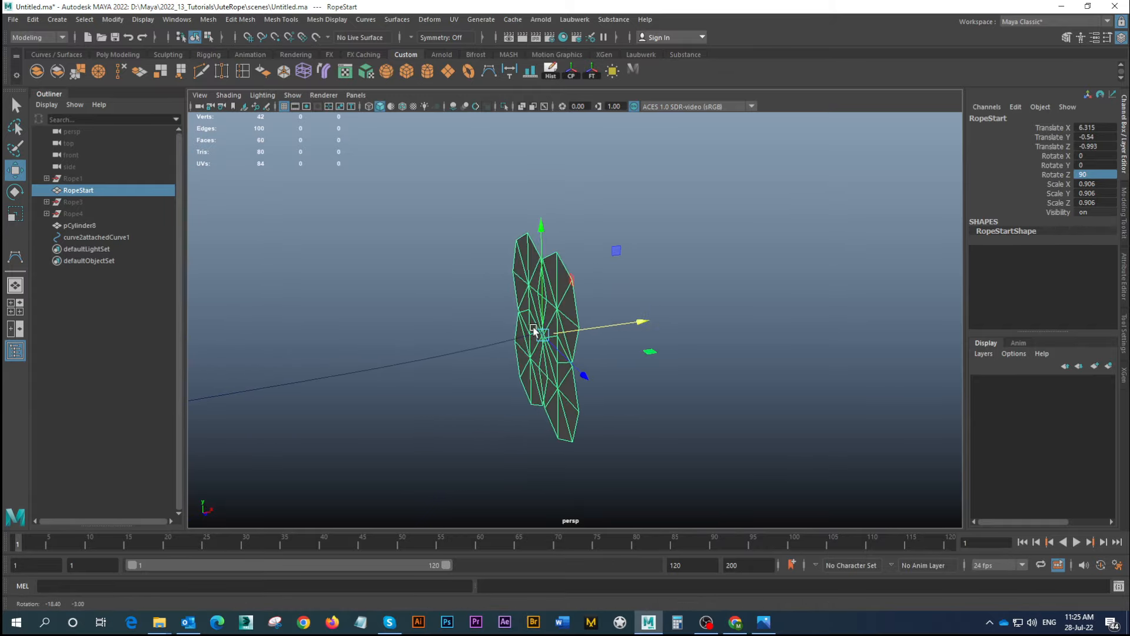
Rotate the RopeStart profile about 8.603 degrees in X and centre it on the end of the curve
key("e")
left_click_drag(530, 378, 626, 330)
key("w")
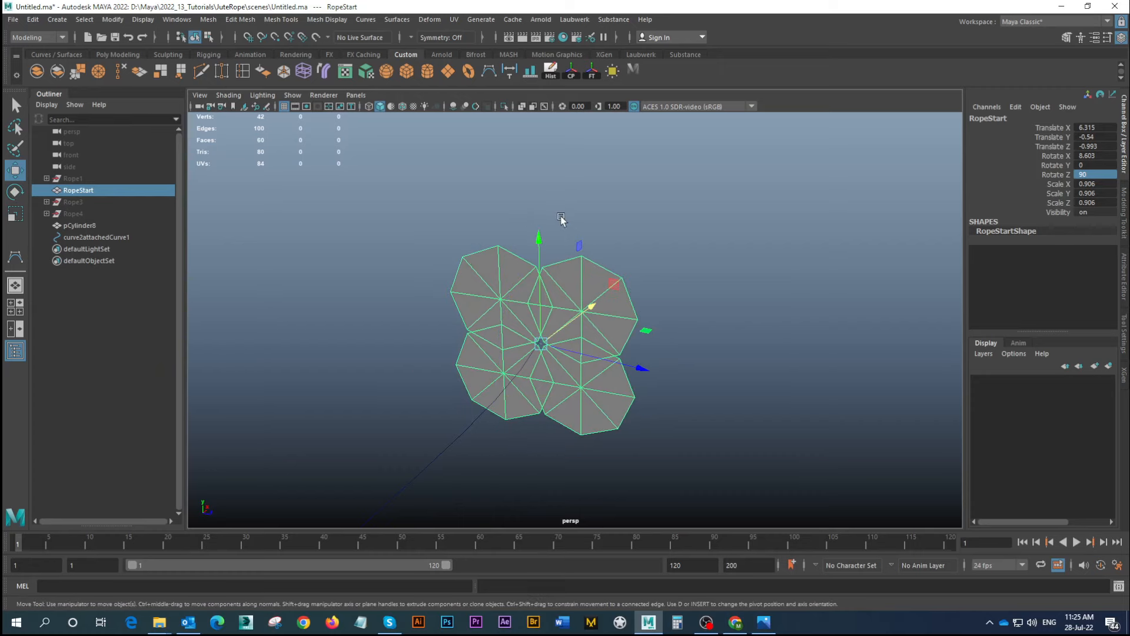
left_click_drag(537, 235, 537, 232)
left_click_drag(641, 362, 544, 318)
Select all faces of the RopeStart profile together with the attached curve and extrude the faces along the curve
right_click_drag(563, 282, 565, 323)
left_click_drag(493, 222, 632, 431)
scroll(442, 336, "down", 4)
middle_click_drag(442, 337, 520, 308, "alt")
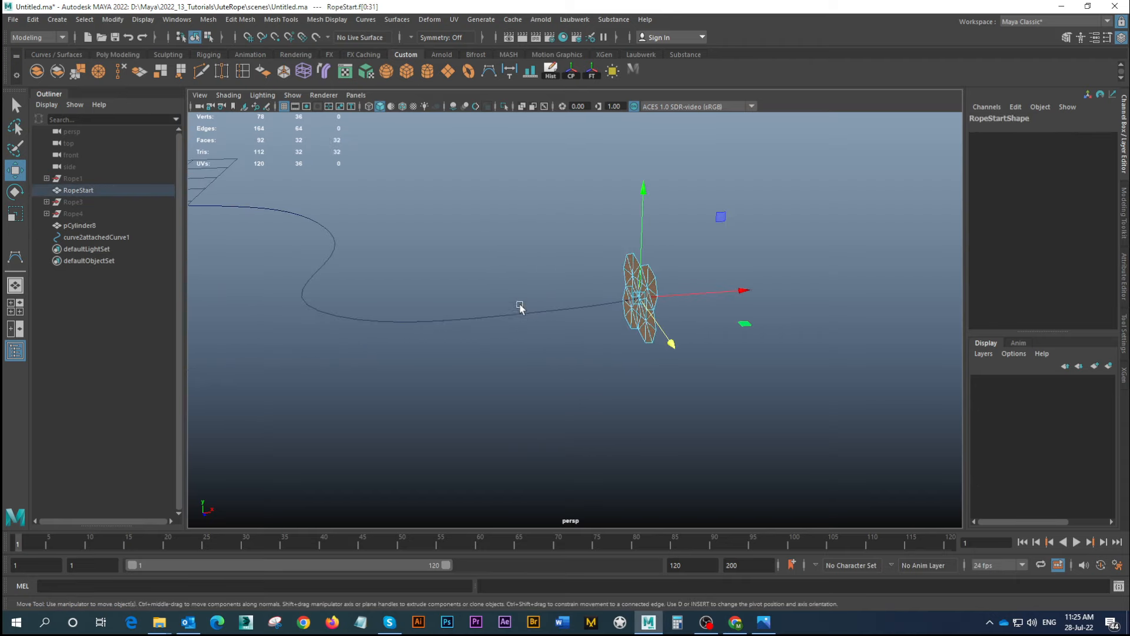
left_click(520, 308)
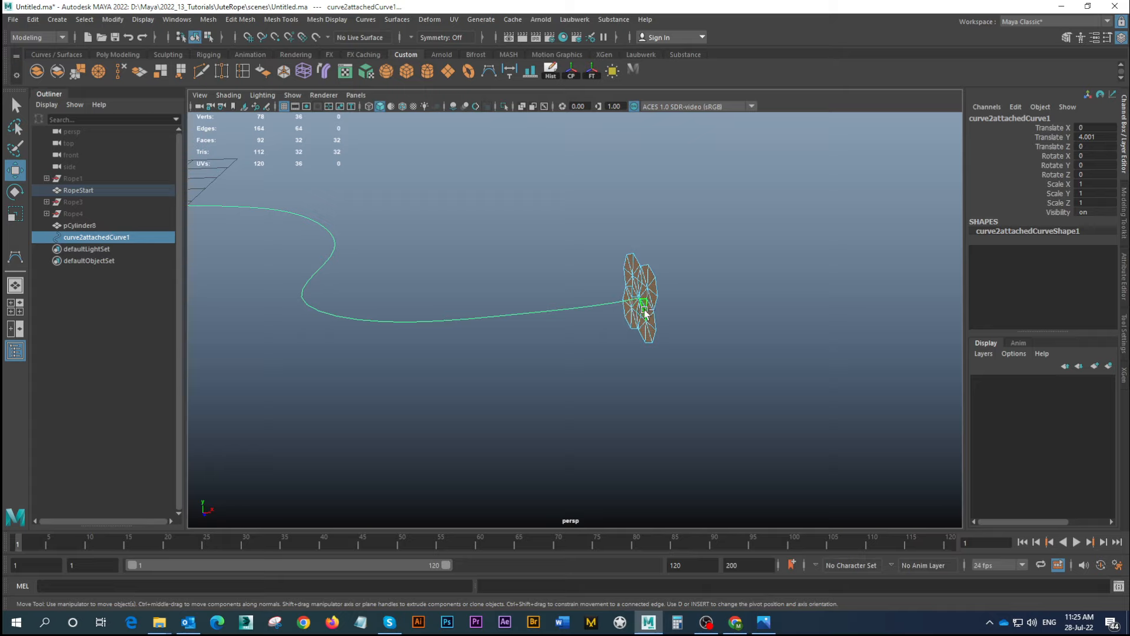
key("ctrl+e")
right_click_drag(647, 332, 337, 224, "alt")
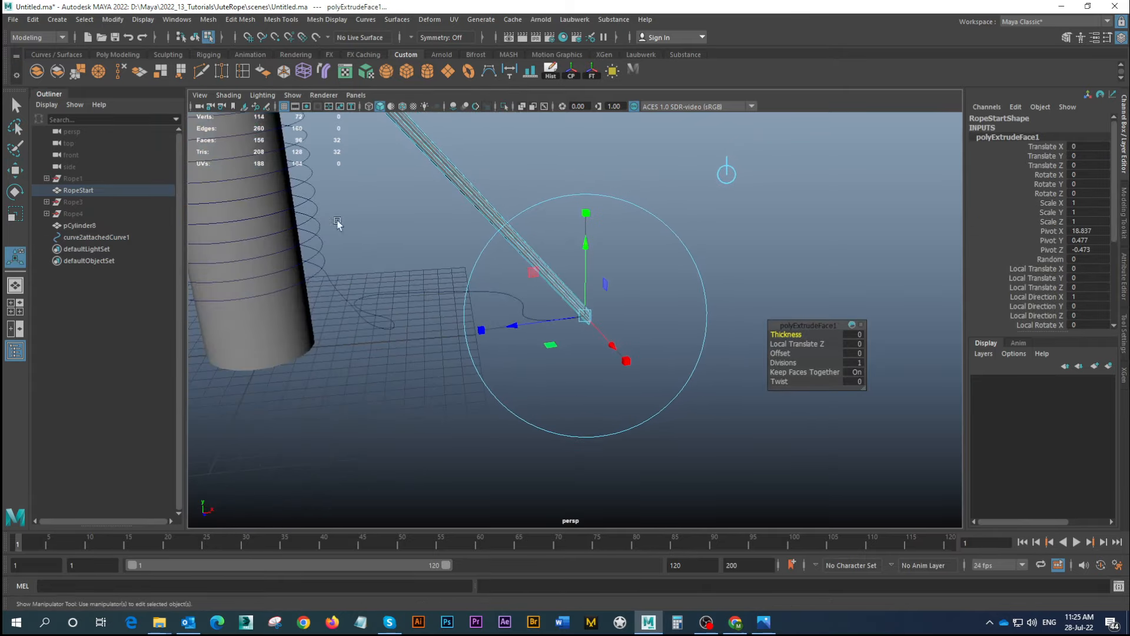
left_click_drag(337, 224, 460, 272, "alt")
Set the rope extrusion's divisions to 400
left_click_drag(783, 362, 998, 359)
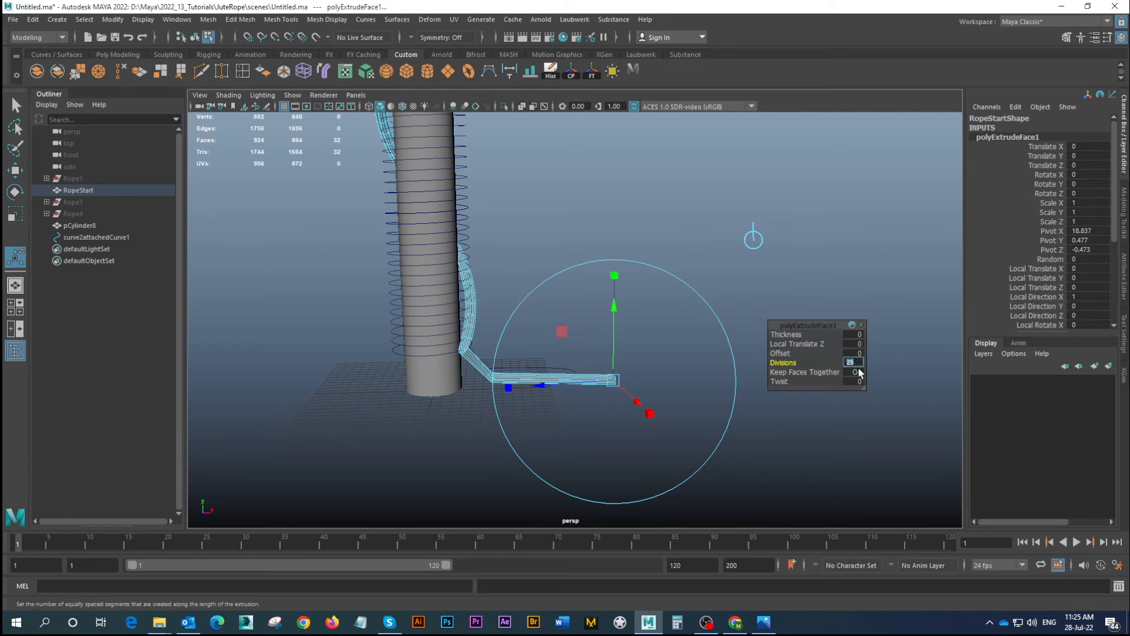
type("0")
key("Return")
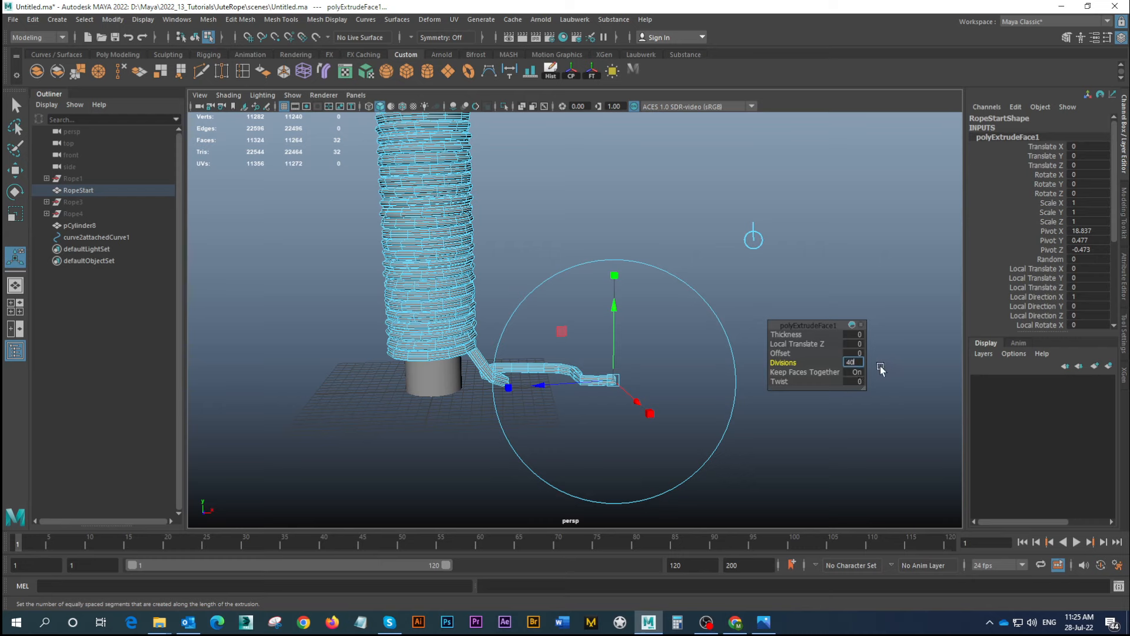
key("Return")
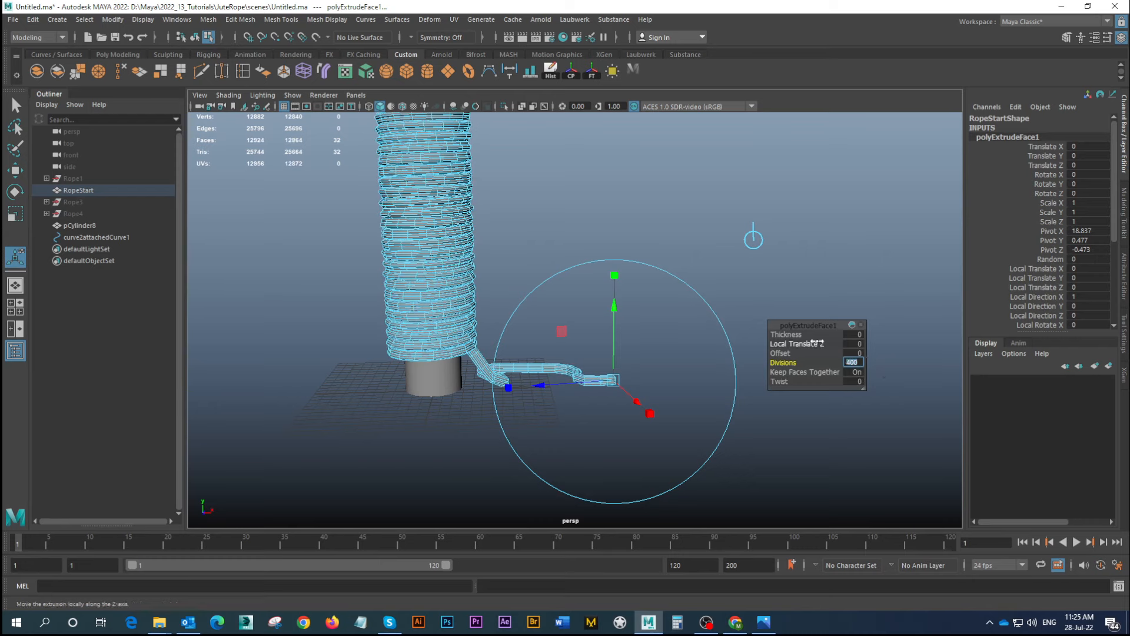
Raise the rope extrusion's divisions to 600 and finally to 650 for a denser coil mesh
middle_click_drag(406, 273, 525, 440, "alt")
right_click_drag(525, 440, 965, 475, "alt")
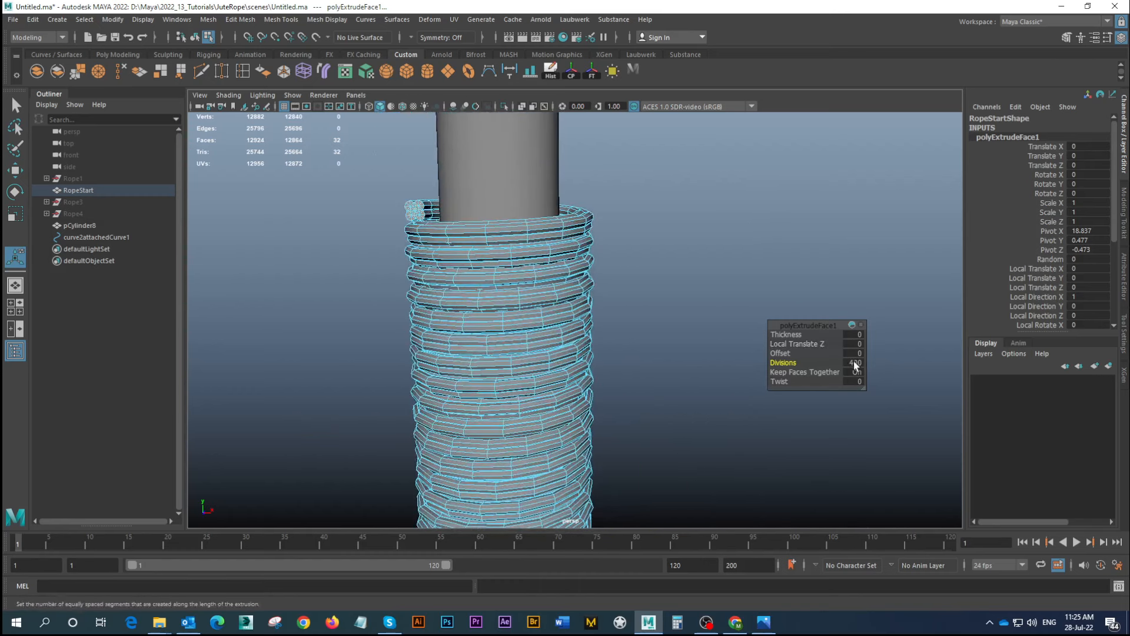
left_click(854, 361)
key("Return")
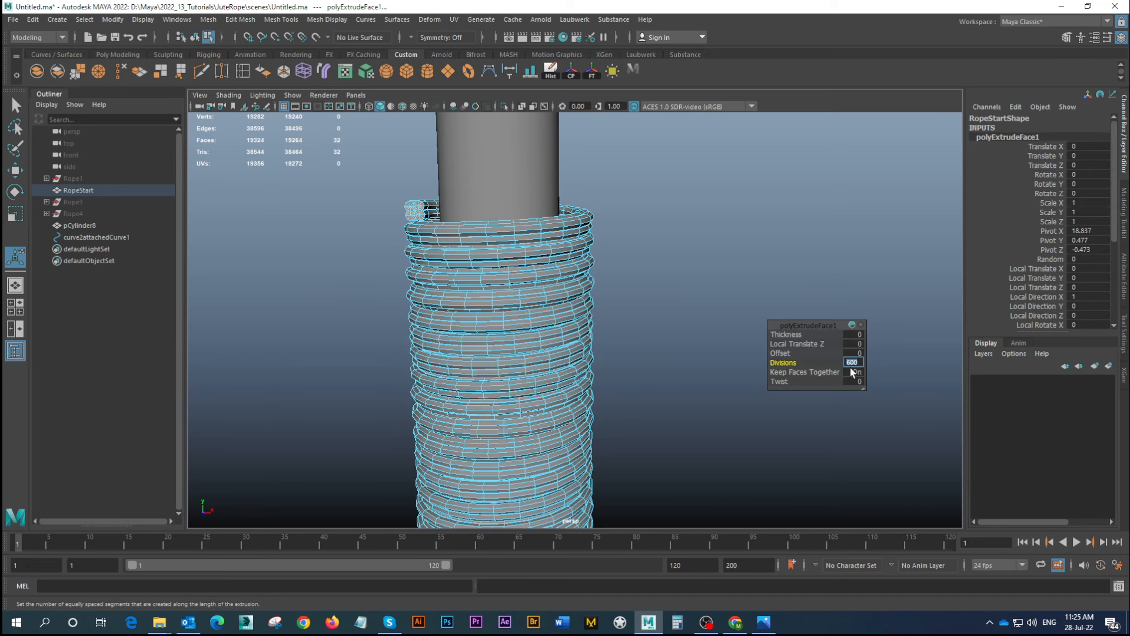
type("650")
key("Return")
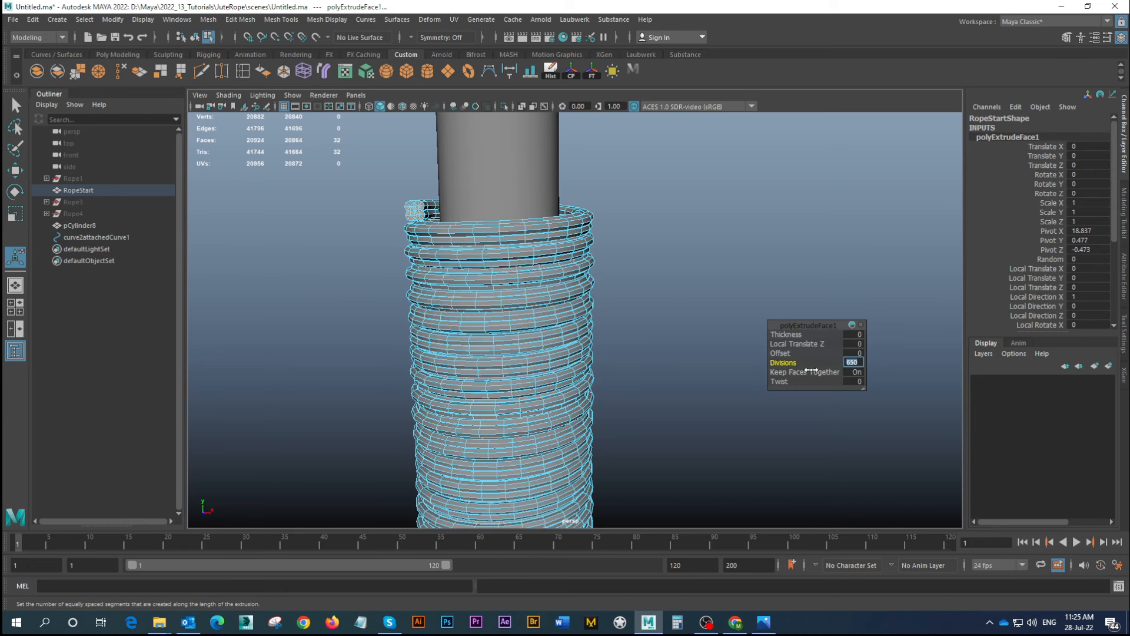
Set the rope extrusion's twist to 30000 so the strands wind around each other
middle_click_drag(505, 385, 545, 263, "alt")
right_click_drag(545, 262, 444, 270, "alt")
middle_click_drag(574, 379, 539, 346, "alt")
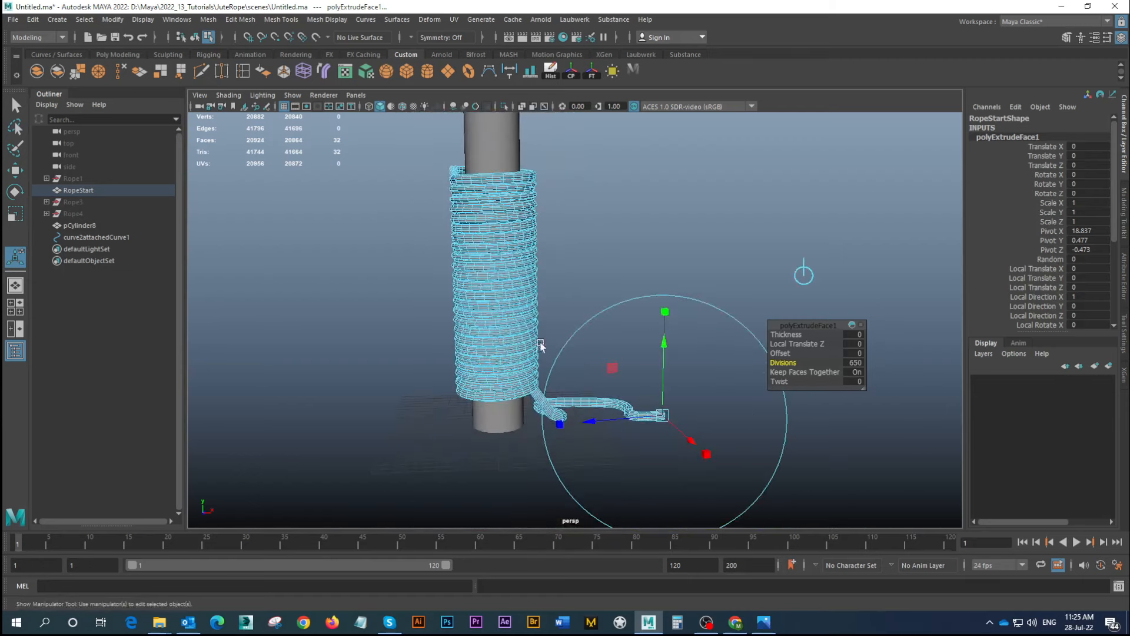
left_click_drag(540, 346, 517, 329, "alt")
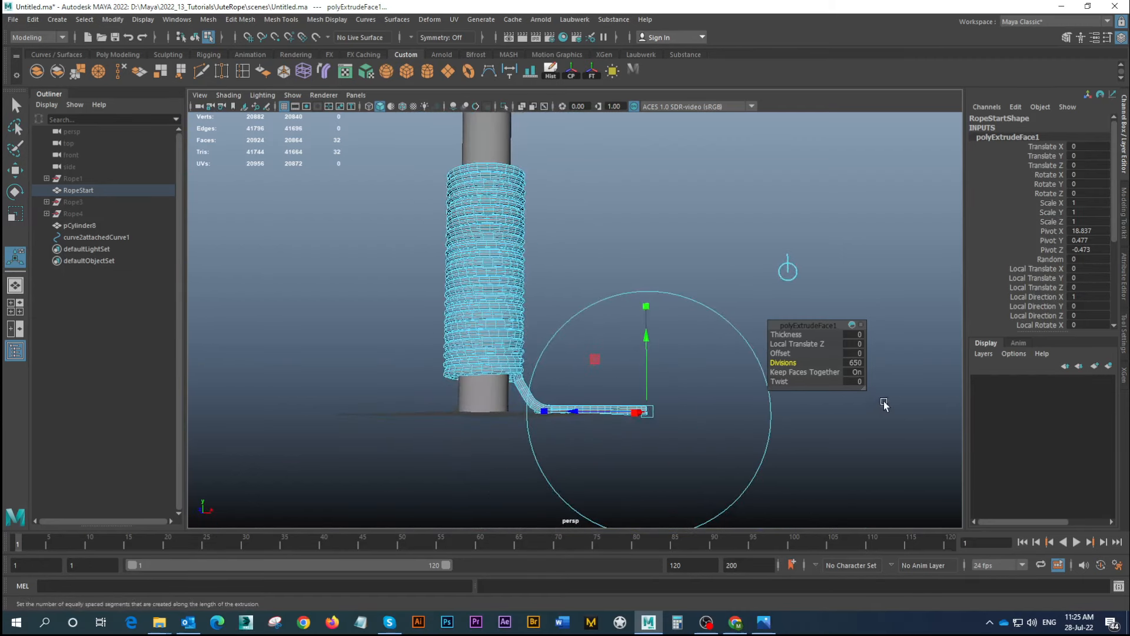
left_click(858, 380)
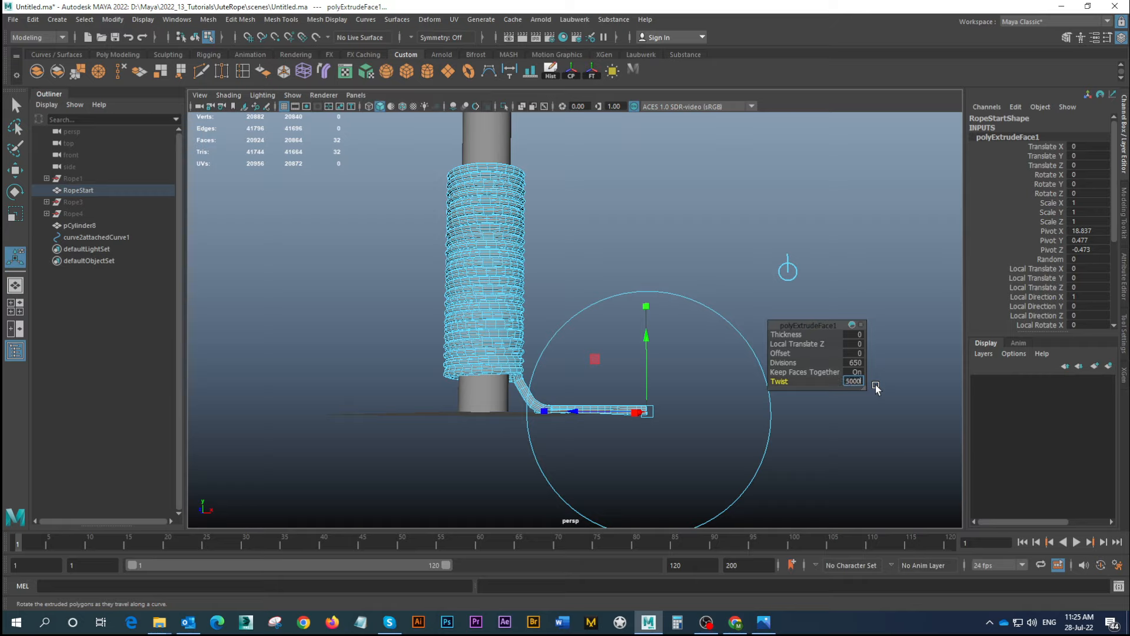
type("2500")
key("Return")
left_click_drag(473, 303, 451, 324, "alt")
right_click_drag(451, 323, 532, 269, "alt")
left_click_drag(532, 270, 568, 309, "alt")
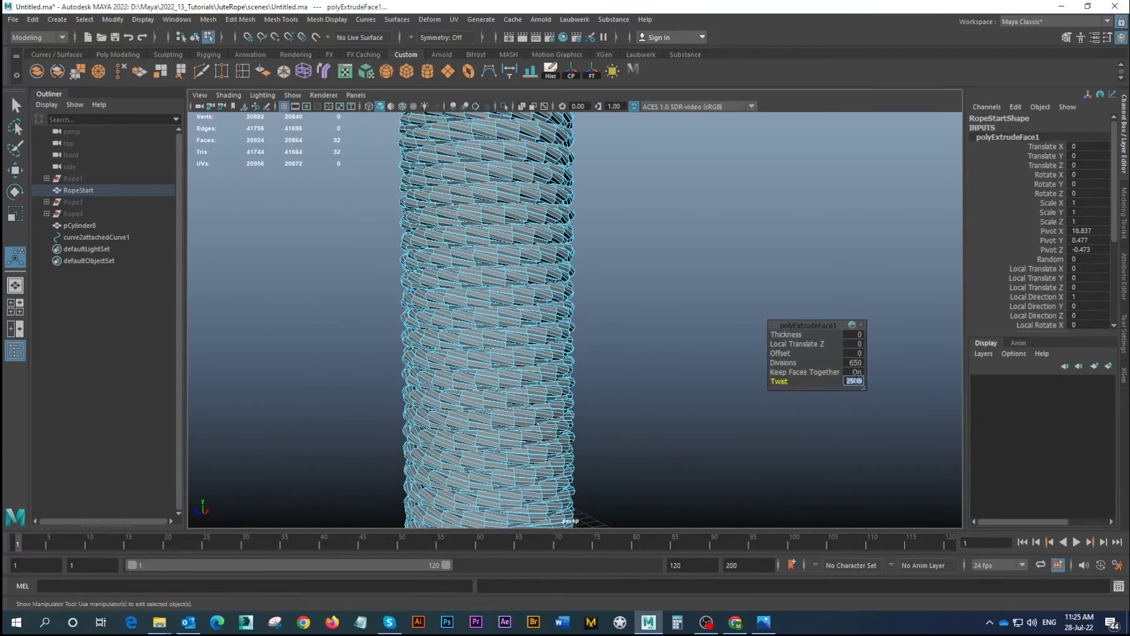
left_click(854, 381)
type("3000")
key("Return")
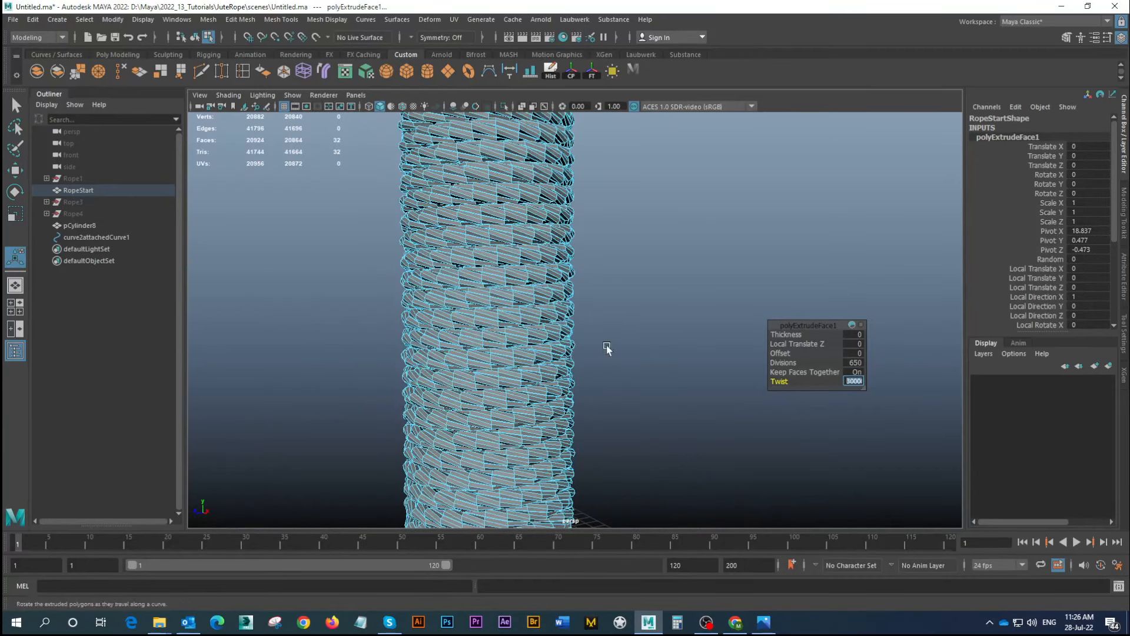
Return RopeStart to object mode and turn on its smooth mesh preview, accepting the large face count
right_click_drag(525, 226, 524, 179)
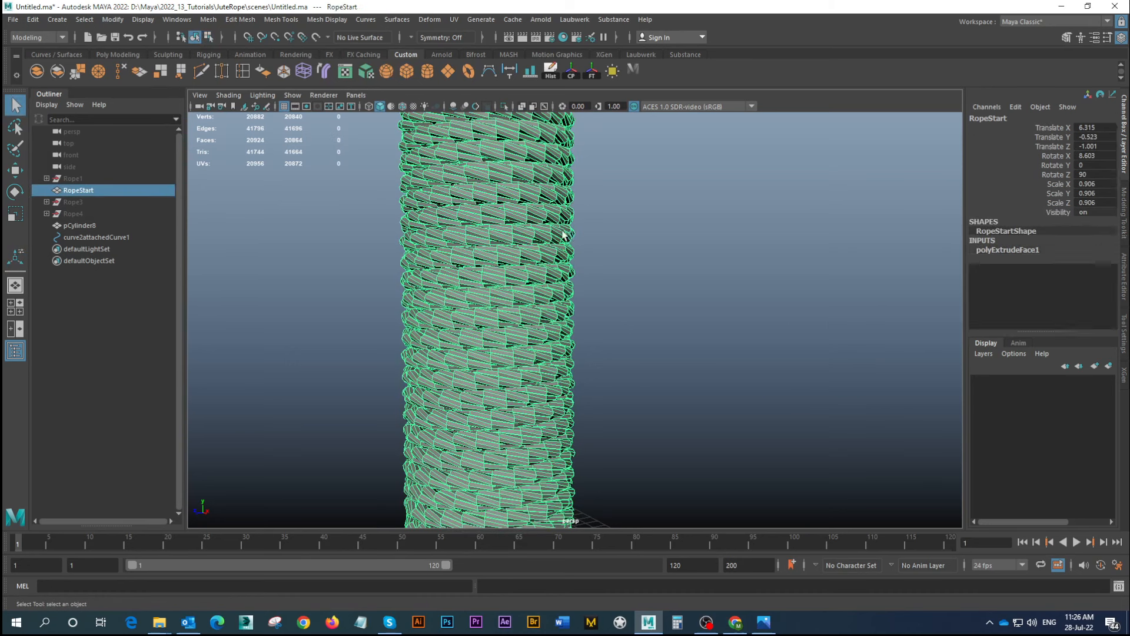
key("3")
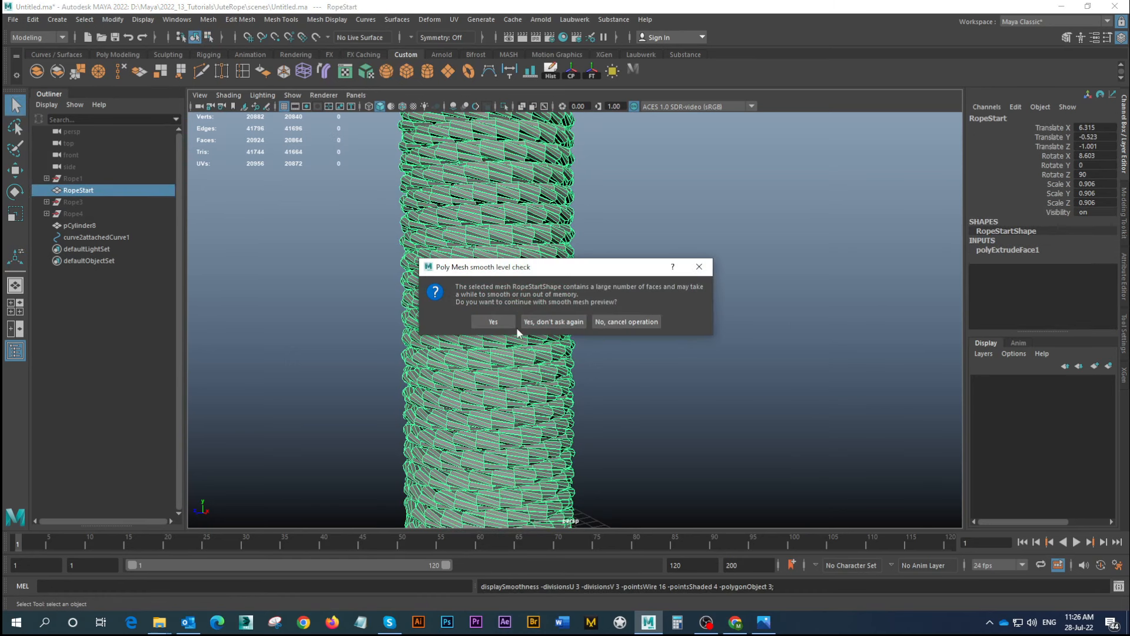
left_click(518, 333)
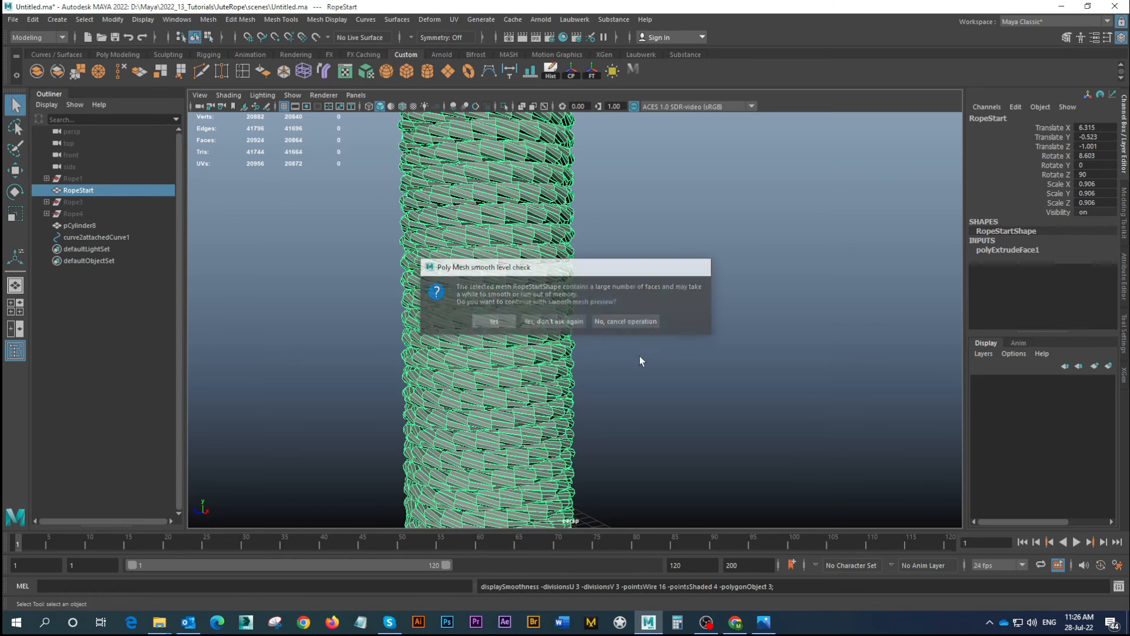
left_click(688, 368)
right_click_drag(736, 401, 517, 302, "alt")
mouse_move(517, 306)
left_mouse_down("alt")
mouse_move(623, 354)
mouse_move(671, 391)
mouse_move(644, 335)
mouse_move(527, 309)
mouse_move(462, 336)
mouse_move(570, 302)
mouse_move(535, 310)
left_mouse_up("alt")
right_click_drag(535, 310, 674, 368, "alt")
left_click_drag(675, 367, 575, 275, "alt")
left_click(576, 274)
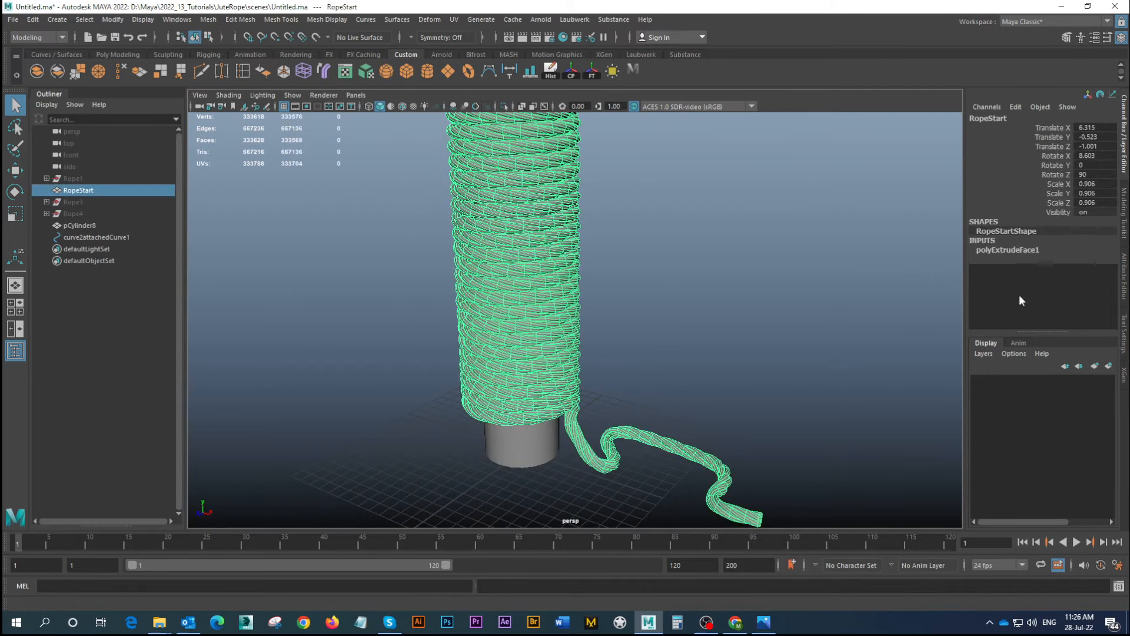
Reopen RopeStart's extrude settings and set the twist to 45000, checking the strands on the coil
left_click(998, 250)
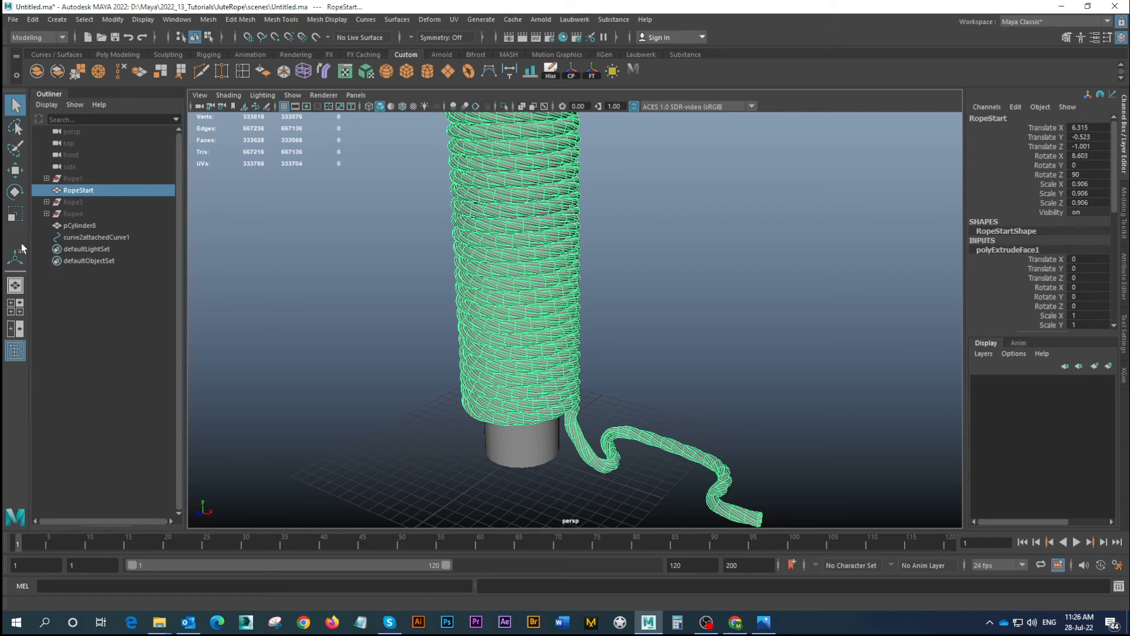
left_click(18, 253)
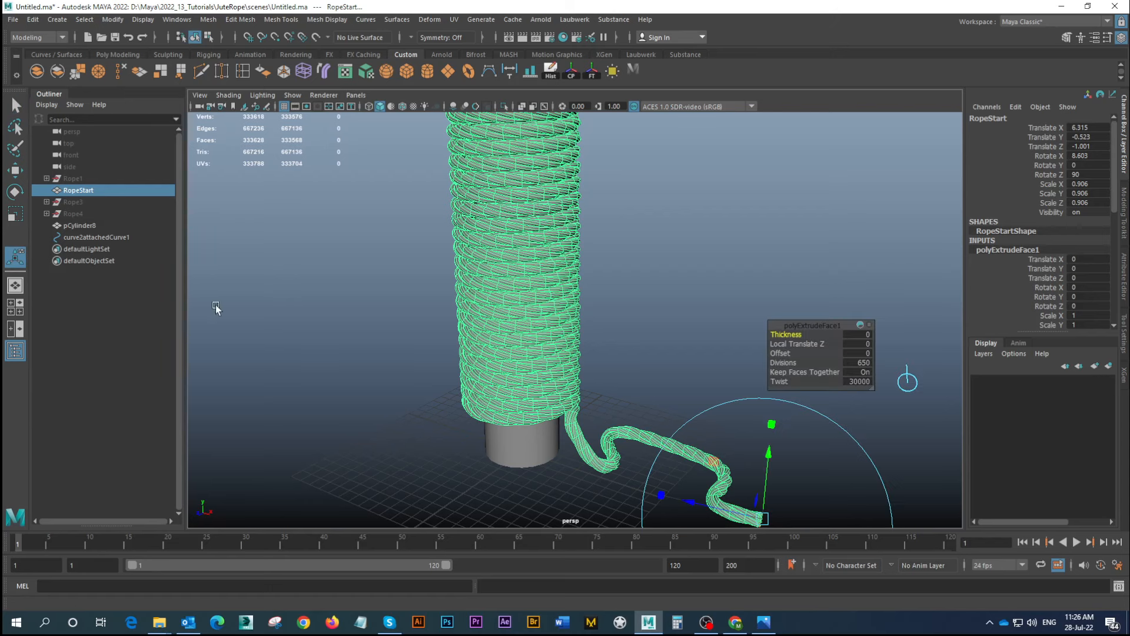
left_click(855, 381)
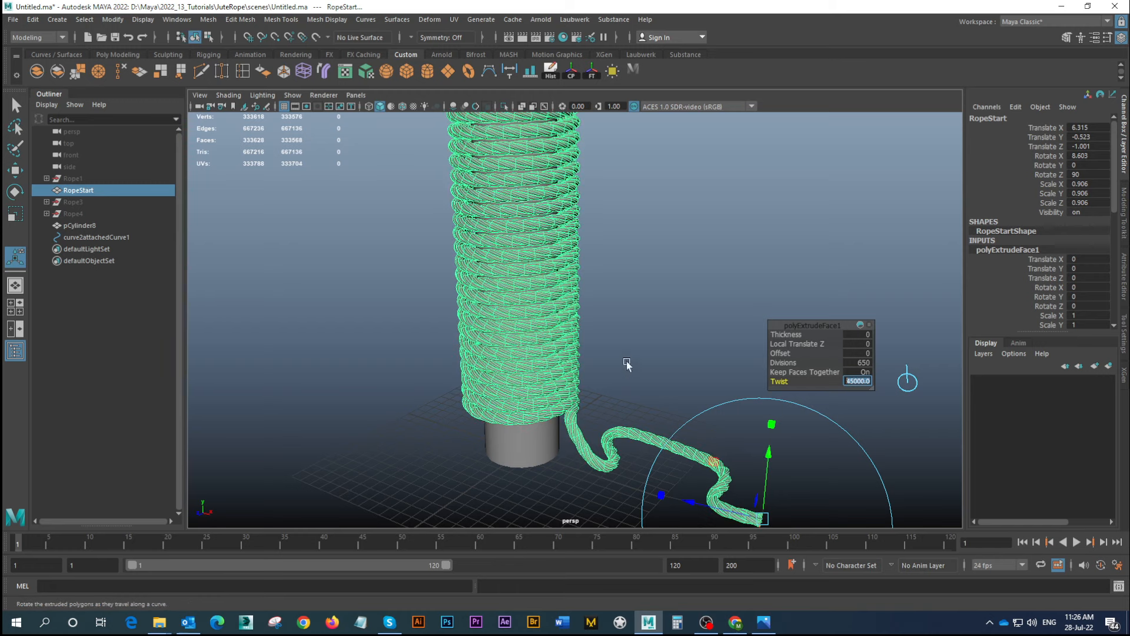
left_click(648, 312)
right_click_drag(640, 356, 573, 337, "alt")
left_click_drag(573, 337, 481, 328, "alt")
right_click_drag(480, 329, 672, 380, "alt")
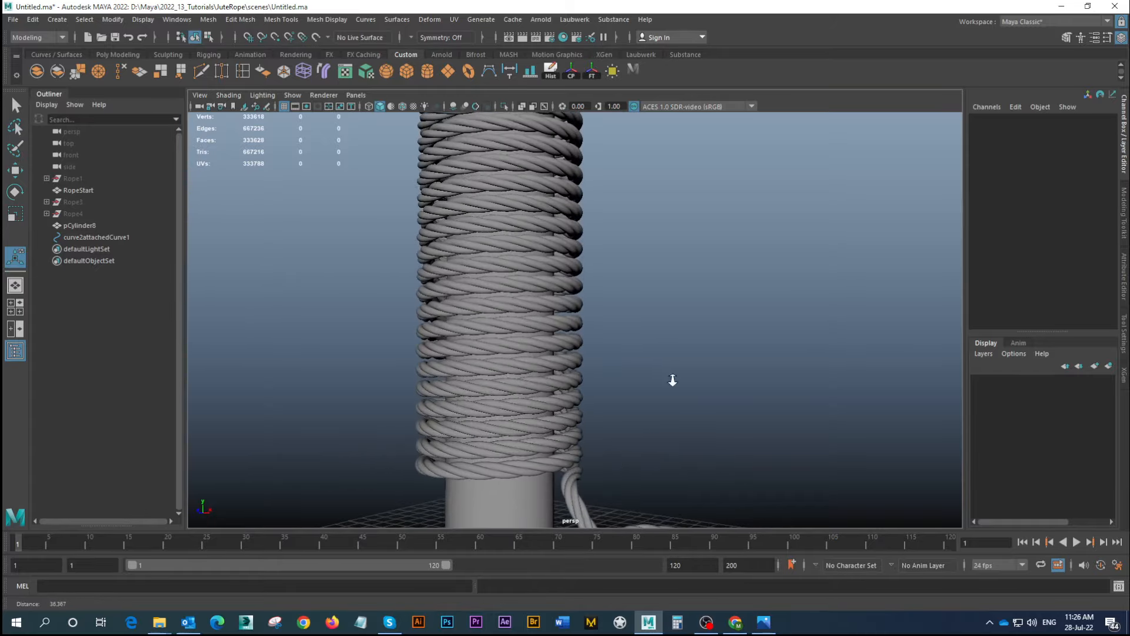
middle_click_drag(643, 382, 641, 323, "alt")
right_click_drag(641, 323, 520, 300, "alt")
left_click_drag(522, 298, 566, 400, "alt")
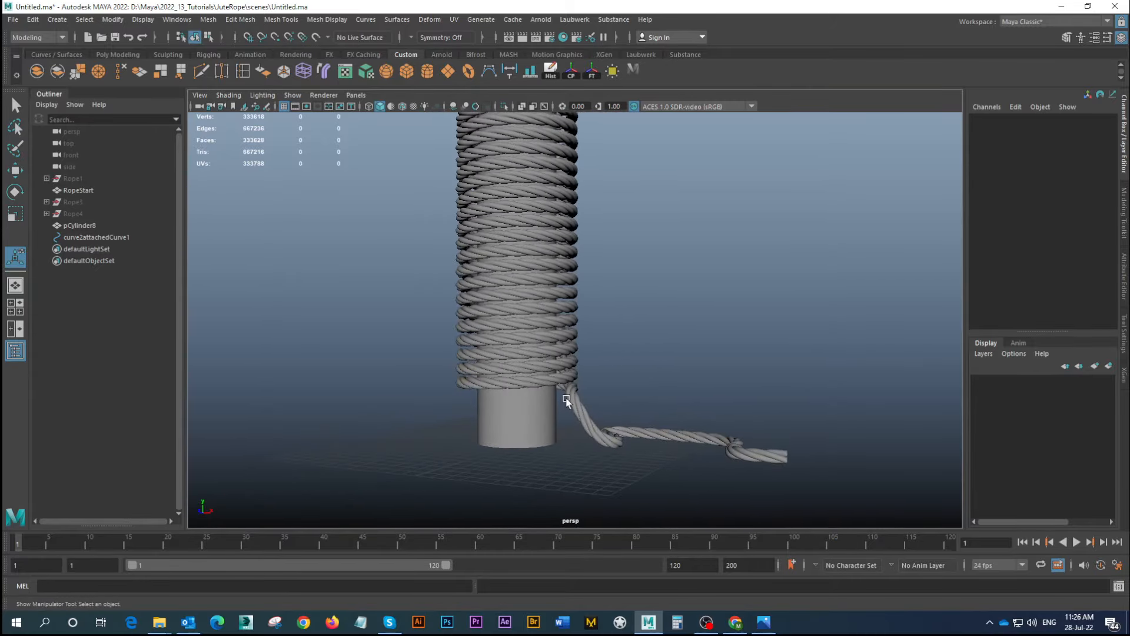
Increase RopeStart's extrusion twist beyond 45000 to tighten the strands, and check the coil and loose end
left_click(574, 404)
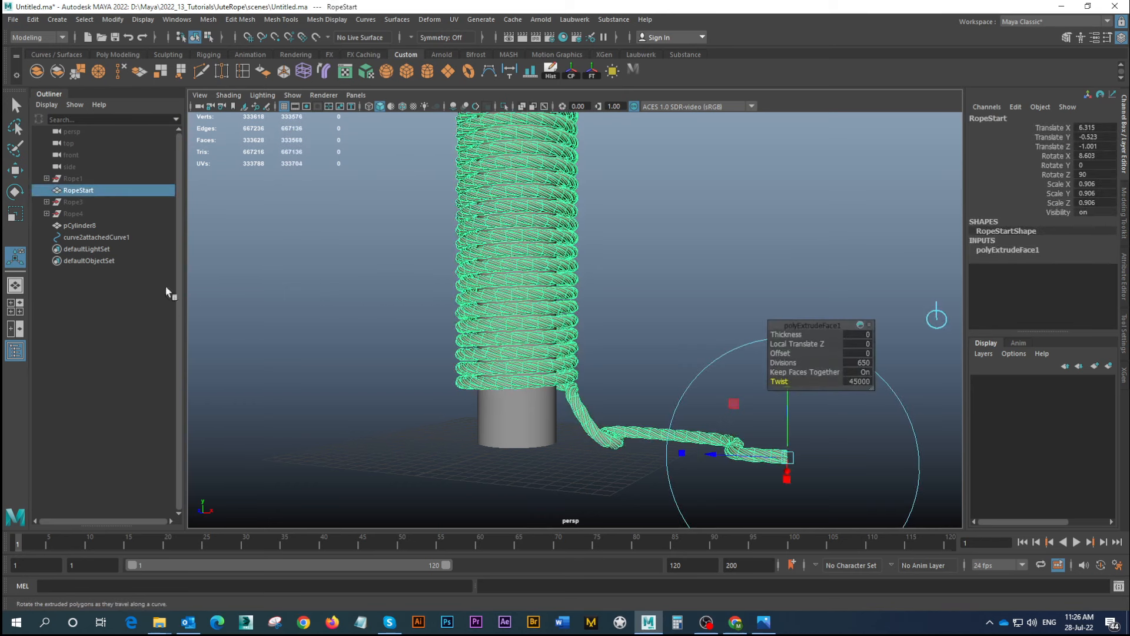
left_click(856, 380)
left_click(604, 324)
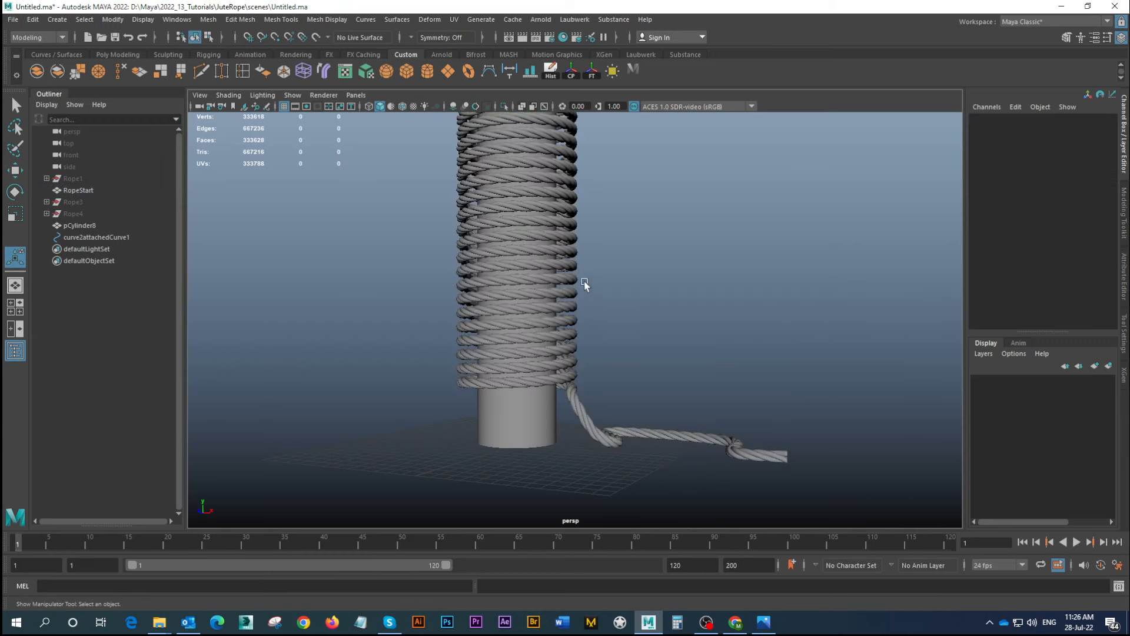
left_click_drag(584, 281, 504, 295, "alt")
right_click_drag(504, 295, 641, 376, "alt")
left_click_drag(641, 376, 574, 348, "alt")
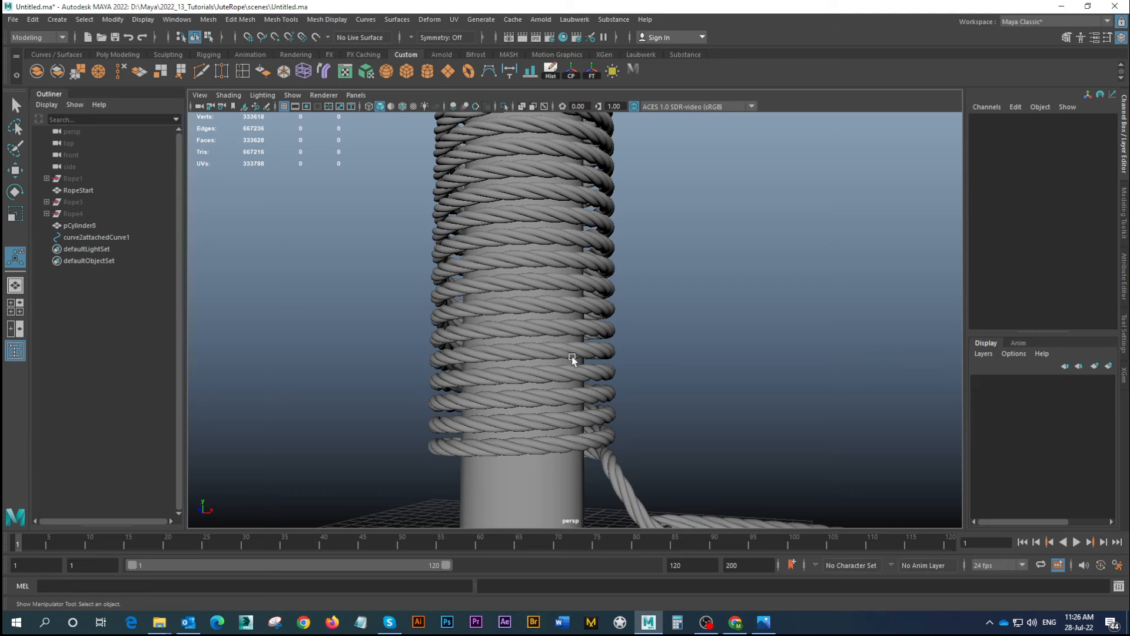
right_click_drag(563, 484, 535, 345, "alt")
left_click_drag(535, 346, 604, 408, "alt")
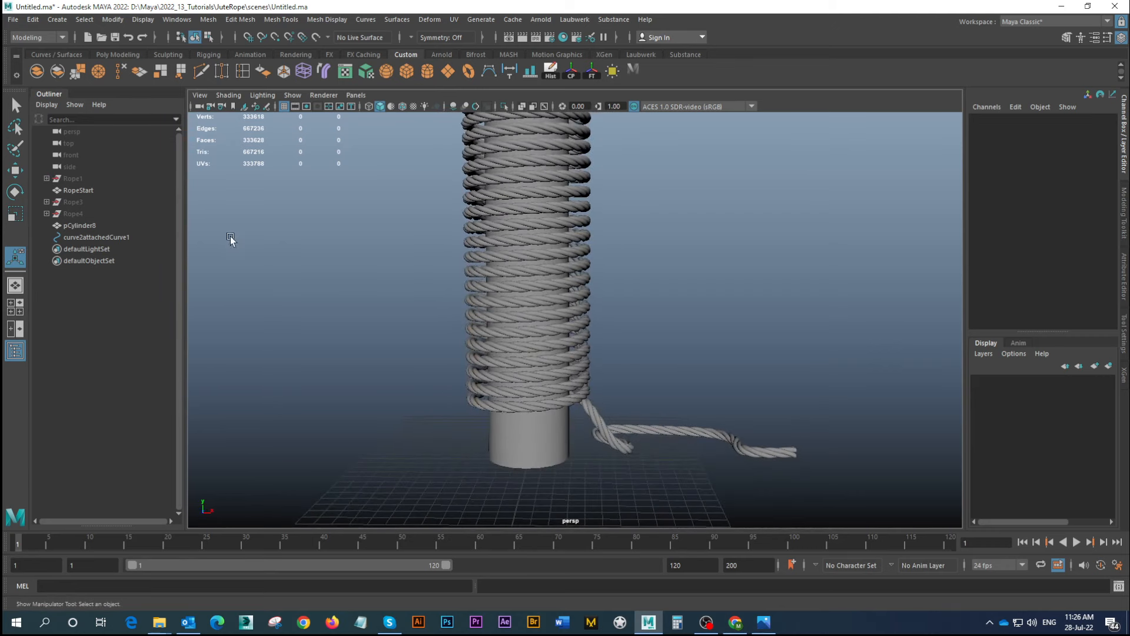
Scale the pole cylinder to 3.897 in X and Z and 20.631 in Y so it fills the rope coil
left_click(96, 237)
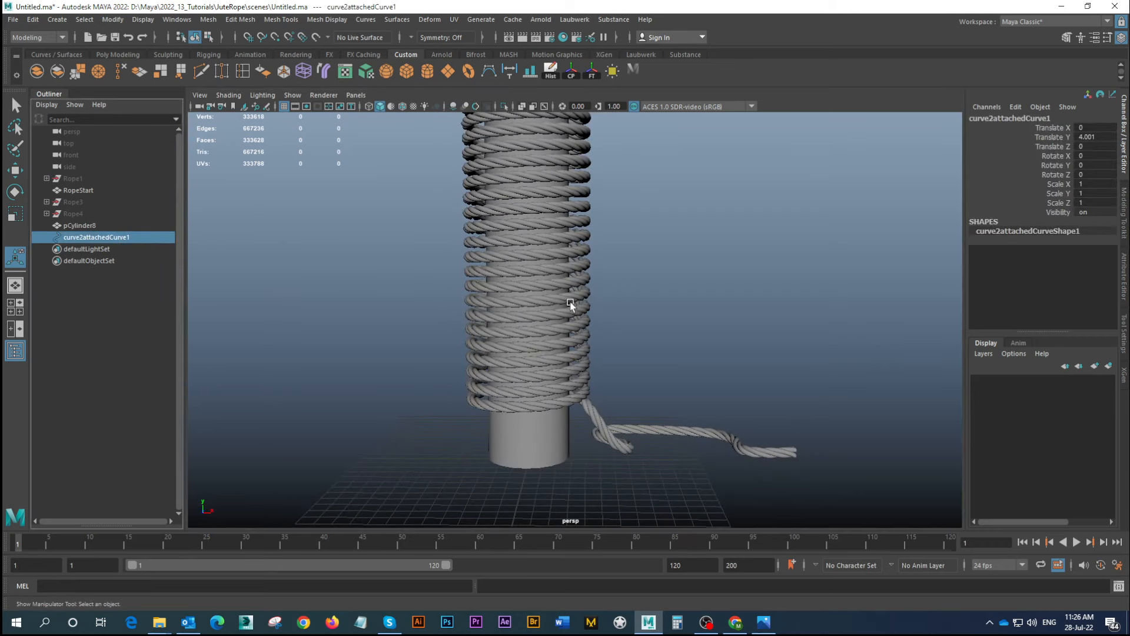
left_click_drag(569, 303, 528, 395, "alt")
key("r")
left_click(531, 400)
middle_click_drag(531, 400, 537, 373, "alt")
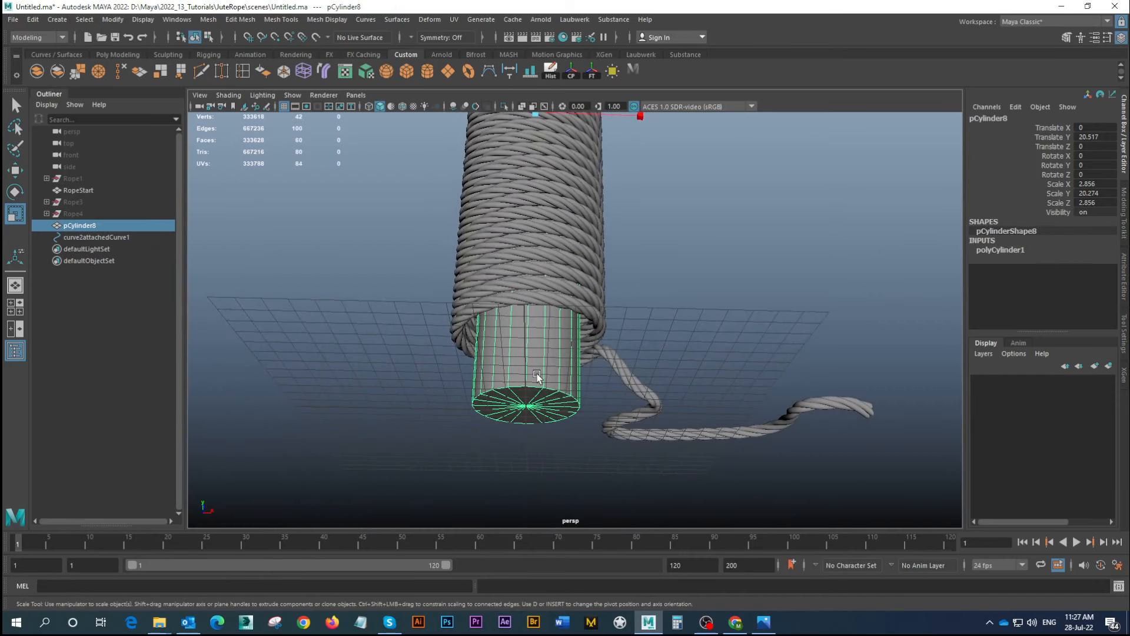
middle_click_drag(546, 182, 542, 265, "alt")
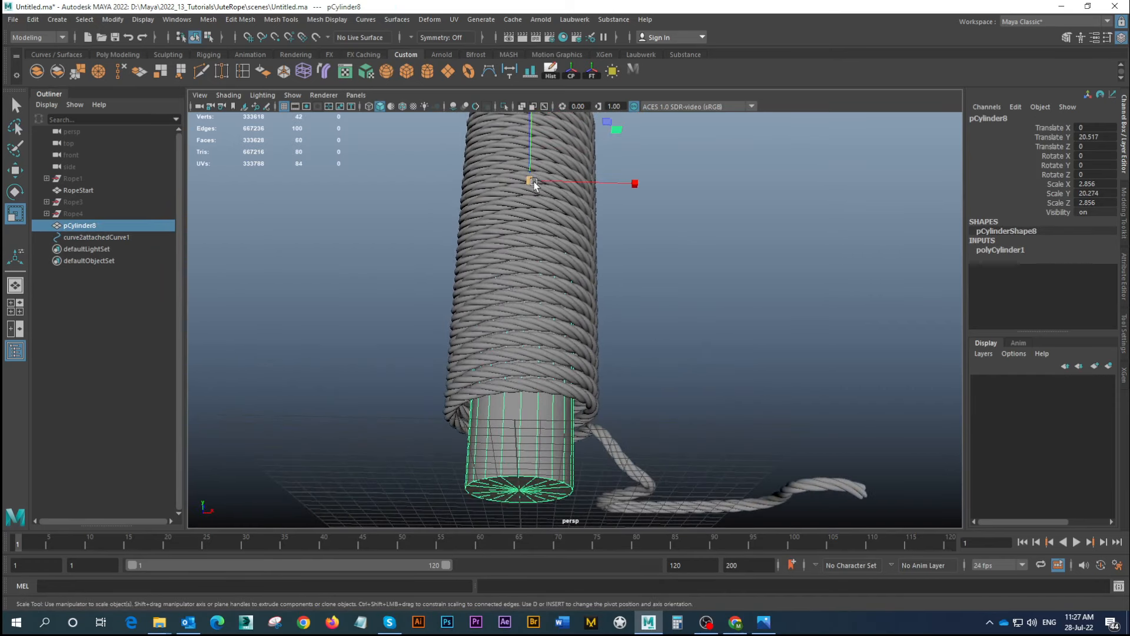
left_click_drag(533, 181, 645, 221)
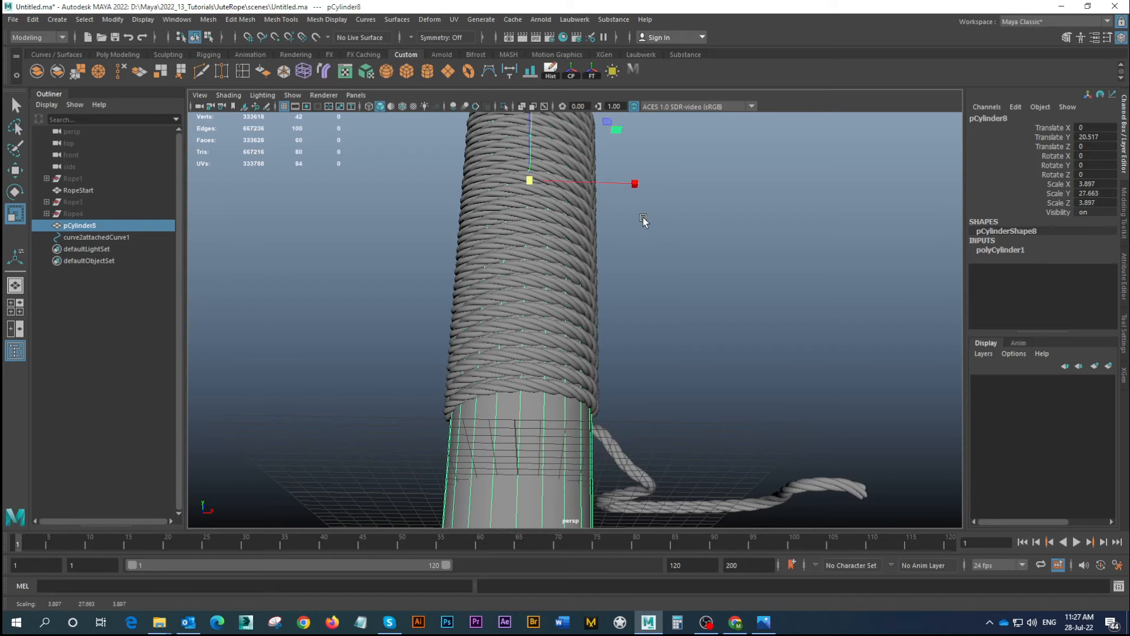
left_click(757, 340)
right_click_drag(757, 340, 671, 290, "alt")
left_click_drag(671, 291, 552, 219, "alt")
left_click(552, 383)
left_click(721, 272)
scroll(596, 291, "down", 4)
left_click_drag(595, 292, 451, 289, "alt")
Group the coiled rope, its curve and the pole cylinder, and name the group Rope5
left_click_drag(456, 239, 649, 419, "alt")
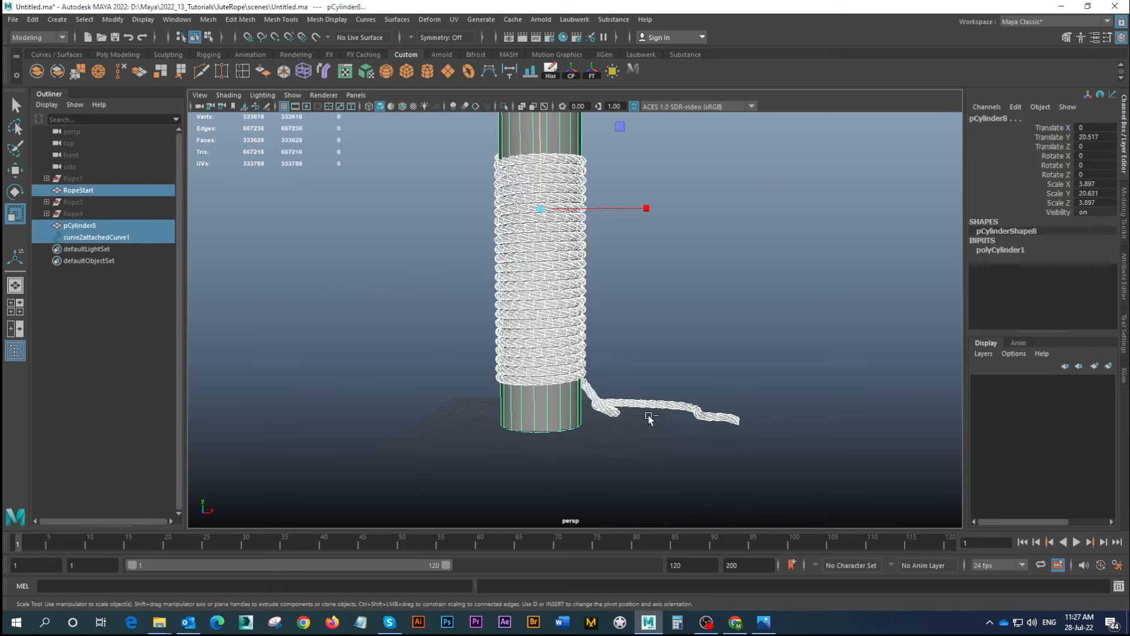
key("ctrl+g")
double_click(91, 215)
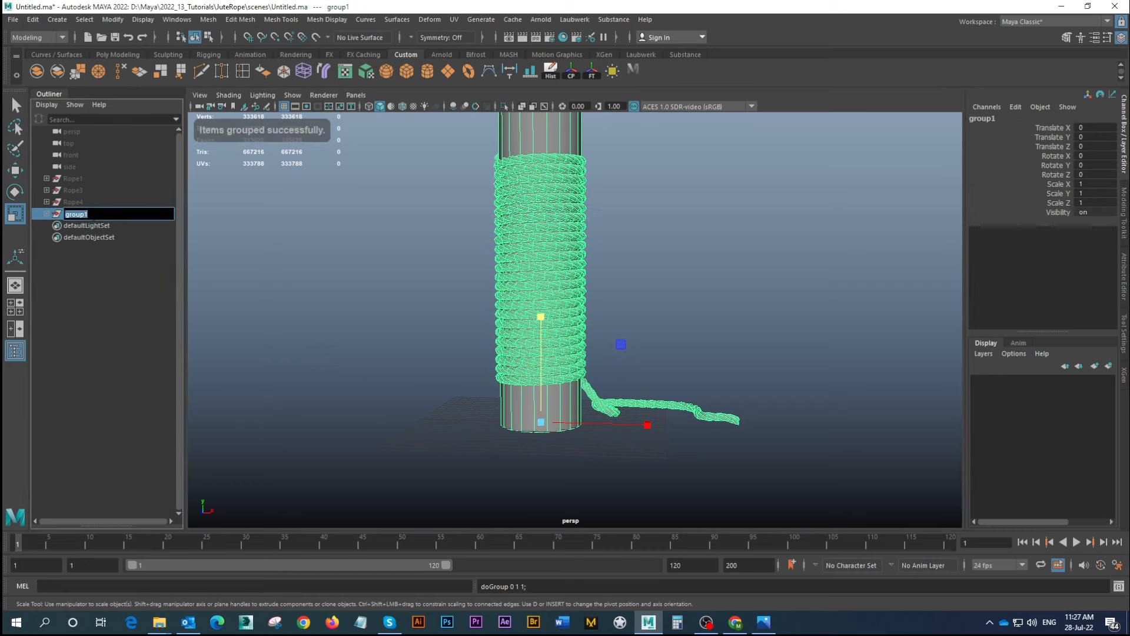
type("Rope5")
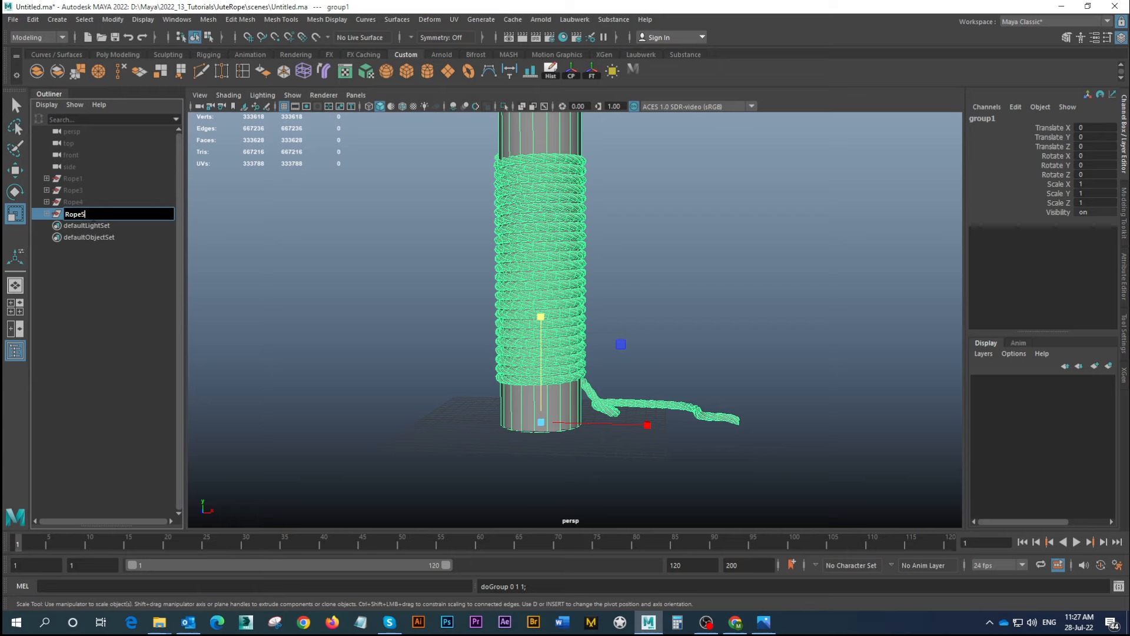
key("Return")
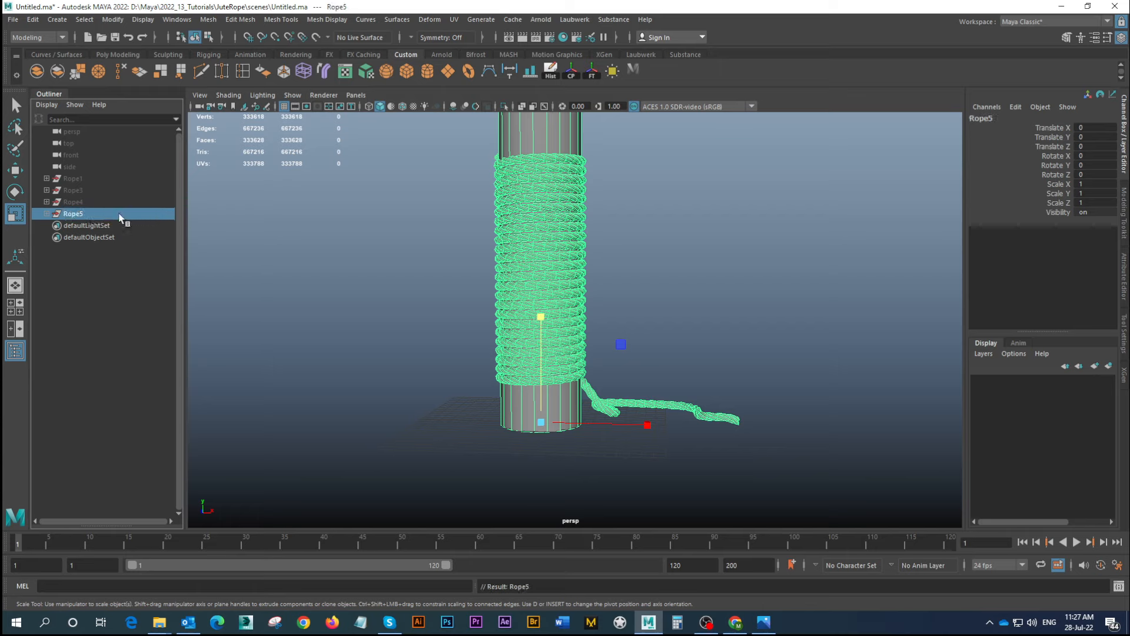
Unhide the Rope1, Rope3 and Rope4 groups
left_click(81, 201)
left_click(77, 178, "shift")
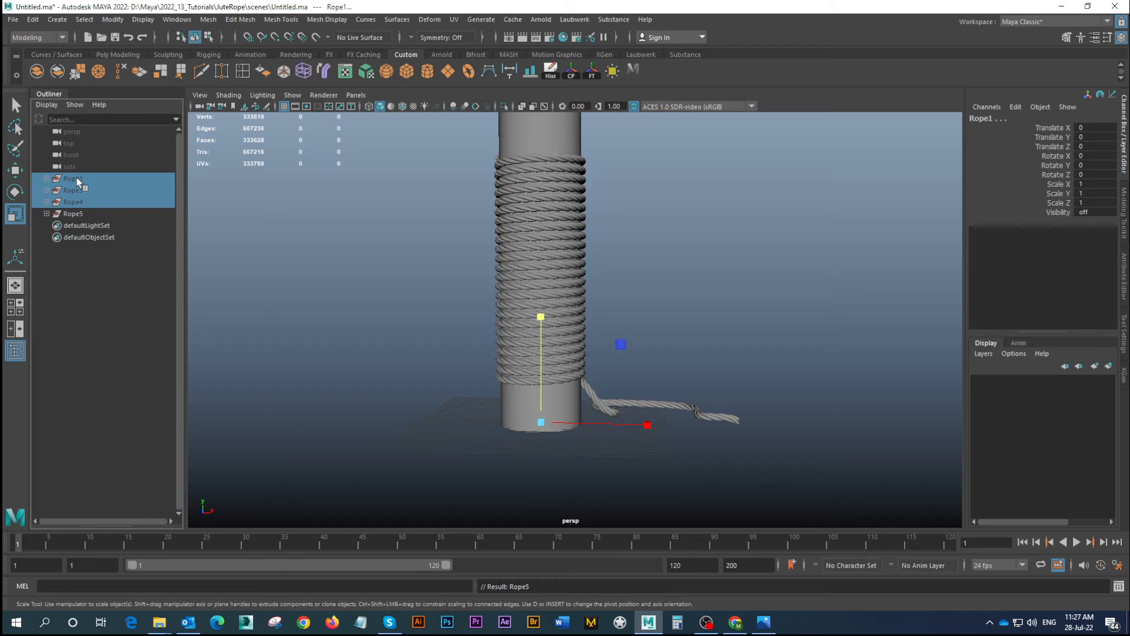
key("shift+h")
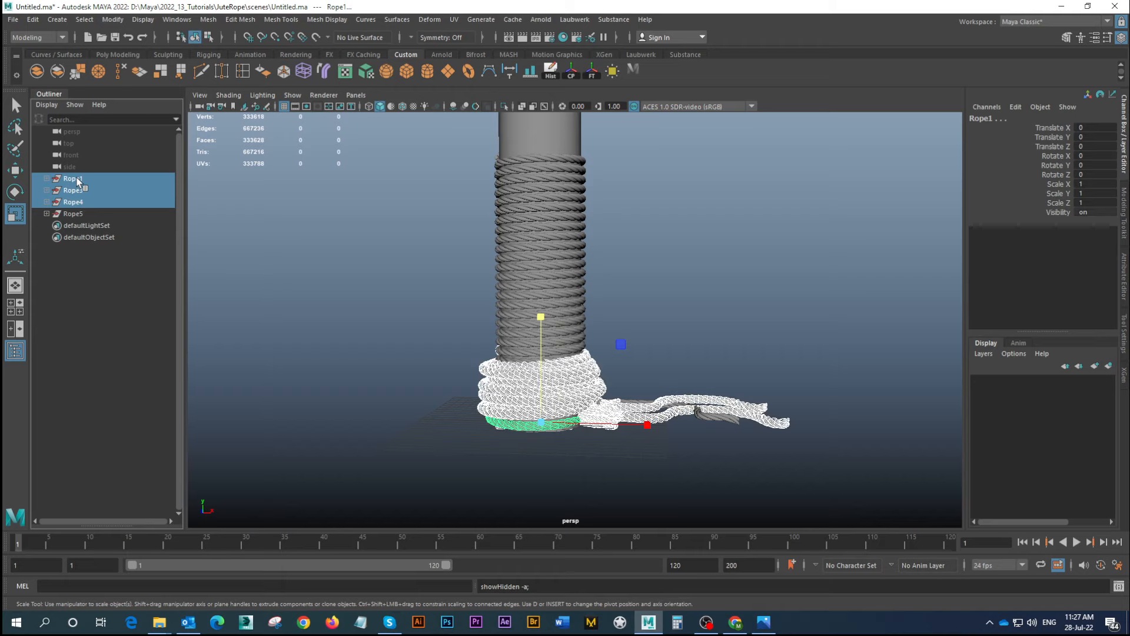
Move the Rope1 group away from the pole to about -14.718 in X and 7.112 in Z
left_click(73, 181)
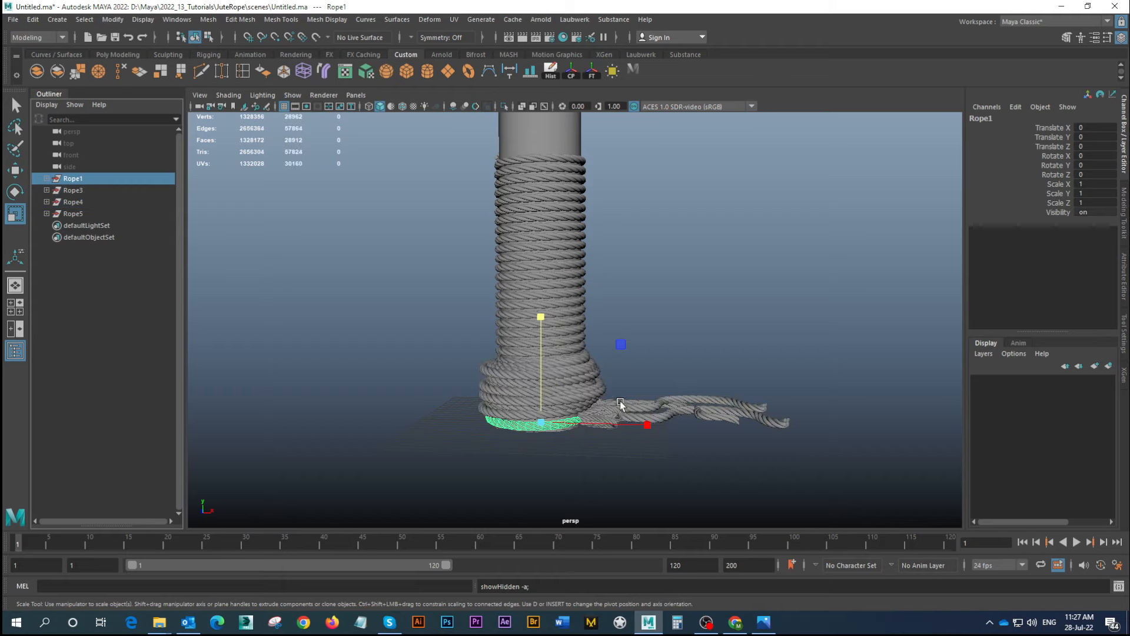
right_click_drag(619, 401, 579, 366, "alt")
left_click_drag(579, 366, 553, 390, "alt")
key("w")
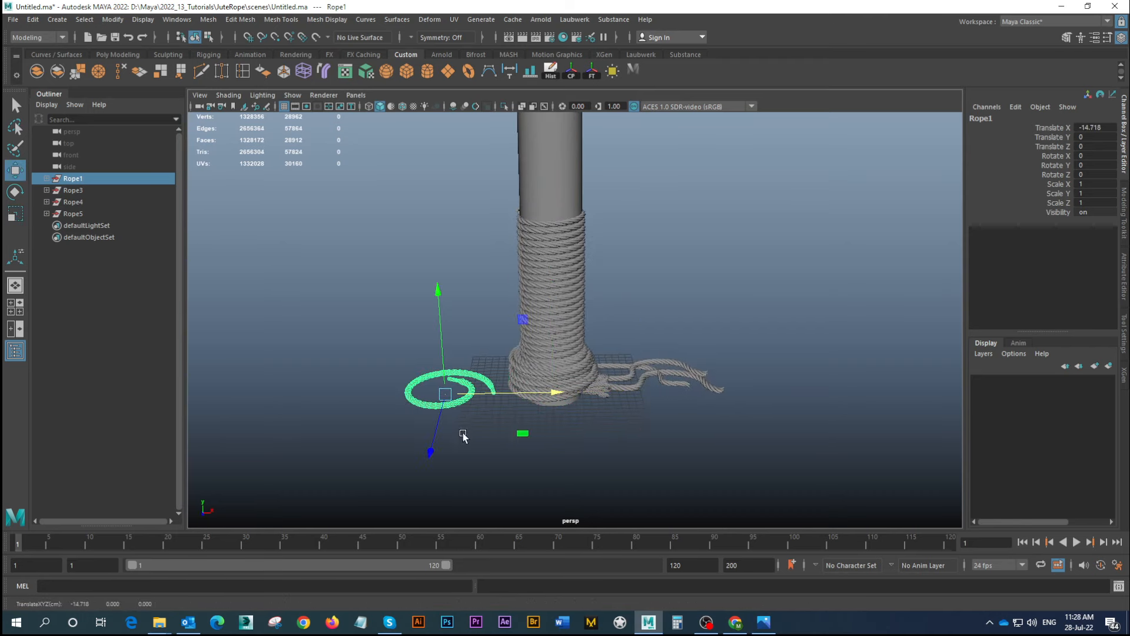
left_click_drag(431, 448, 422, 482)
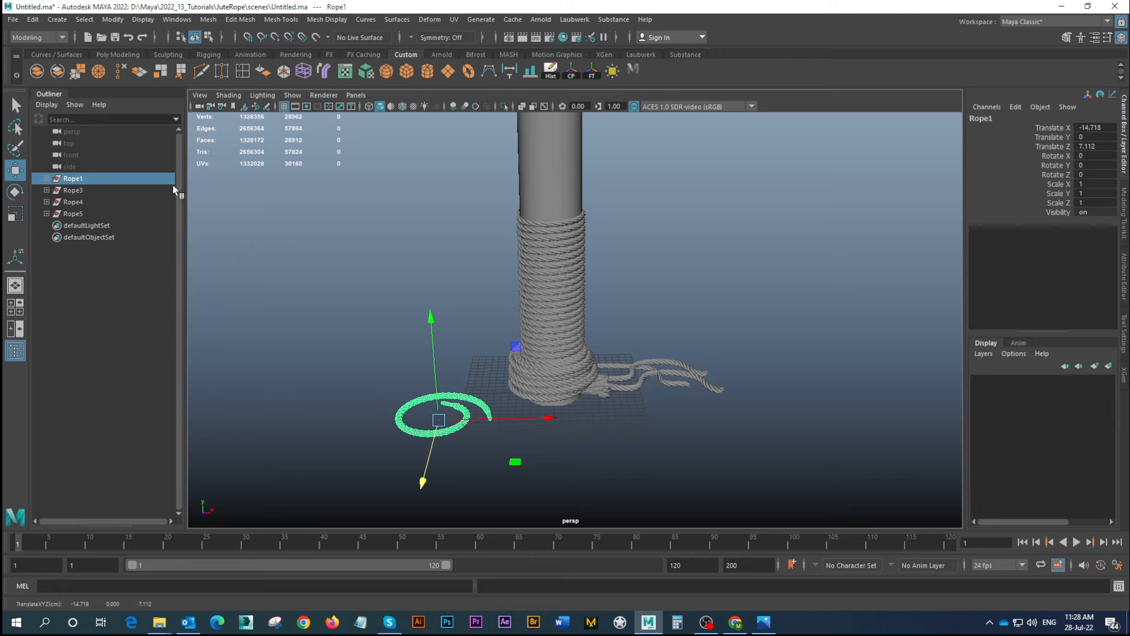
Move the Rope3 group to about -14.941 in X and -7.233 in Z, behind Rope1
left_click(84, 190)
right_click_drag(619, 369, 599, 378, "alt")
left_click_drag(599, 378, 469, 426, "alt")
middle_click_drag(496, 408, 465, 418, "alt")
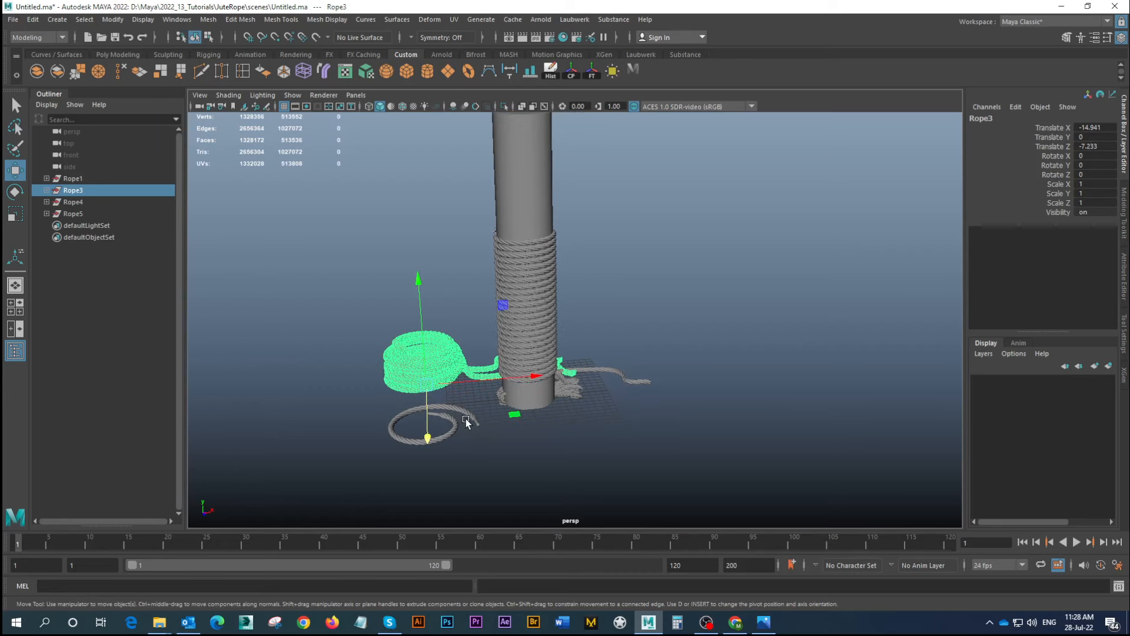
Rotate the Rope3 group about 14.638 degrees around Y and move it to about -21.731 in X, clear of the pole
key("e")
left_click_drag(459, 424, 488, 422)
key("w")
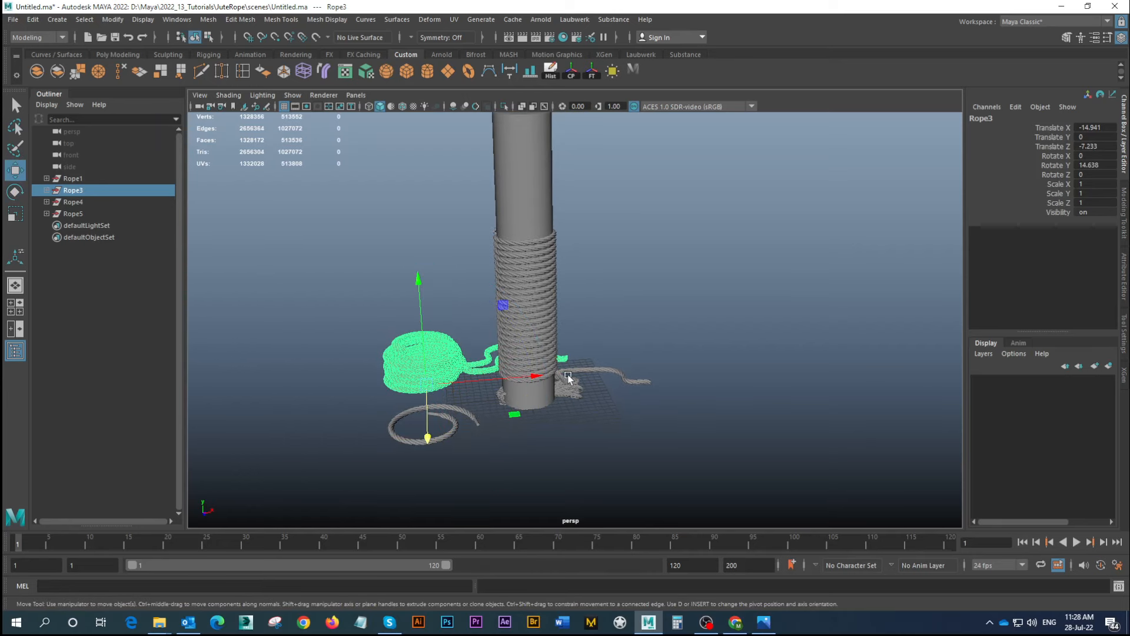
left_click_drag(535, 377, 488, 377)
middle_click_drag(488, 377, 487, 402, "alt")
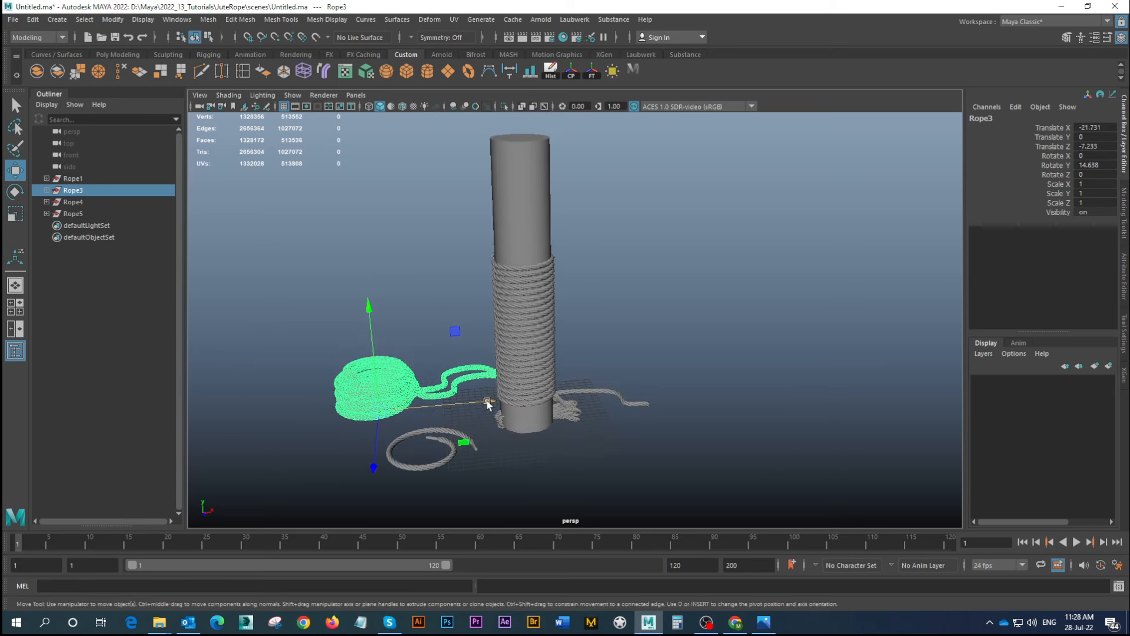
left_click_drag(486, 401, 517, 323, "alt")
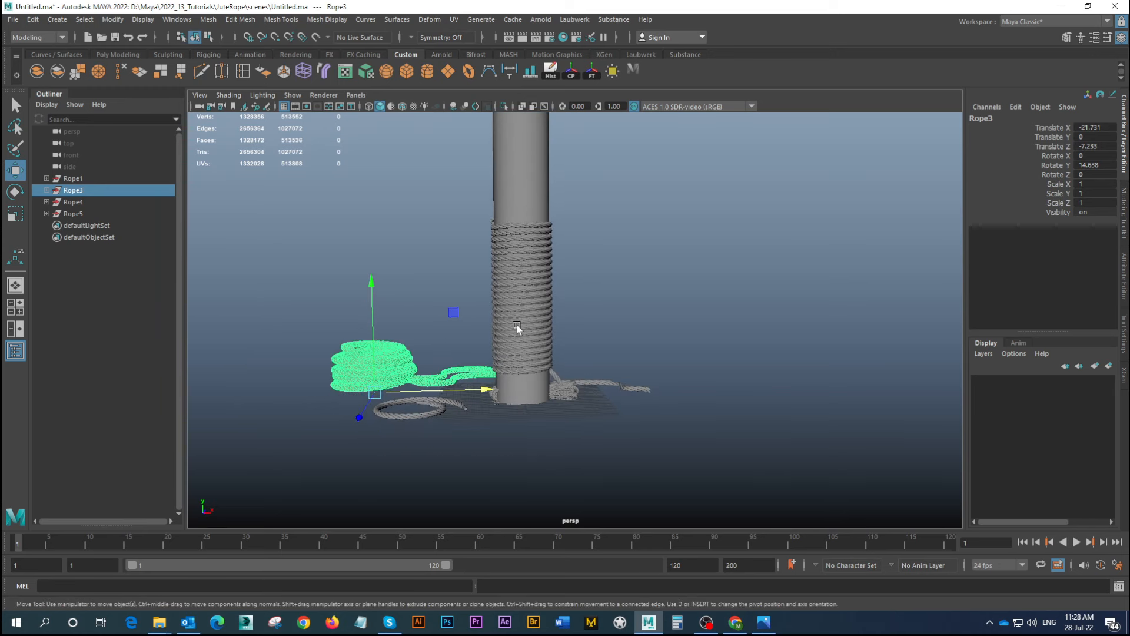
Move the Rope4 bundle out in front of the pole to about -20.301 in X and -3.047 in Z
left_click(77, 204)
middle_click_drag(542, 393, 537, 361, "alt")
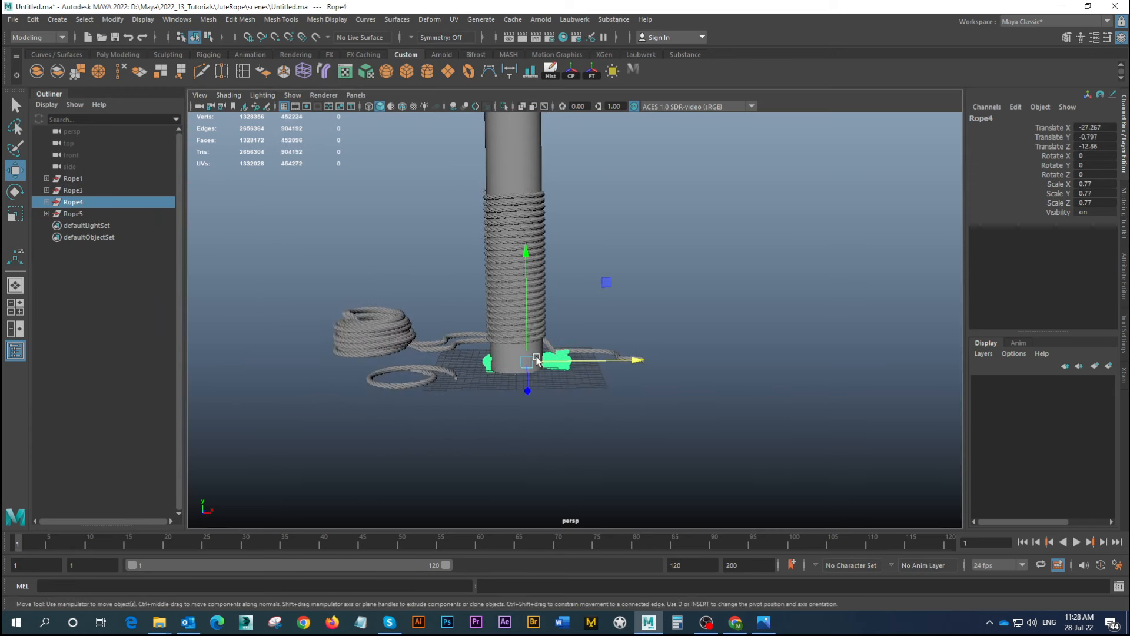
left_click_drag(537, 361, 538, 465, "alt")
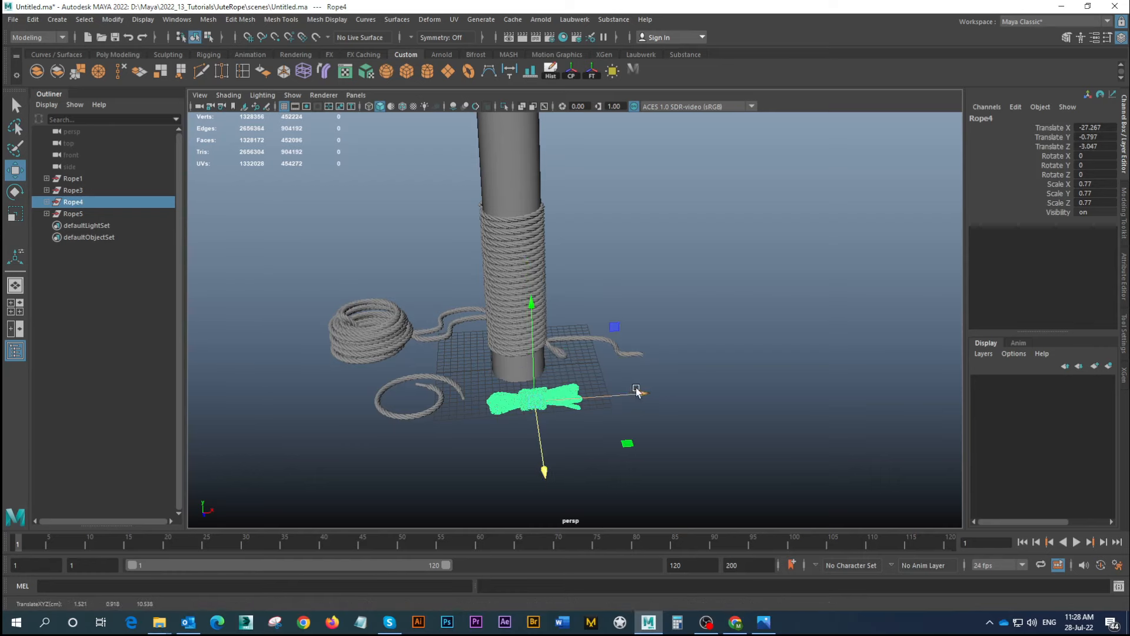
left_click_drag(635, 392, 661, 401)
Examine the layout of the rope groups around the pole from several angles and distances
left_click_drag(514, 363, 553, 287, "alt")
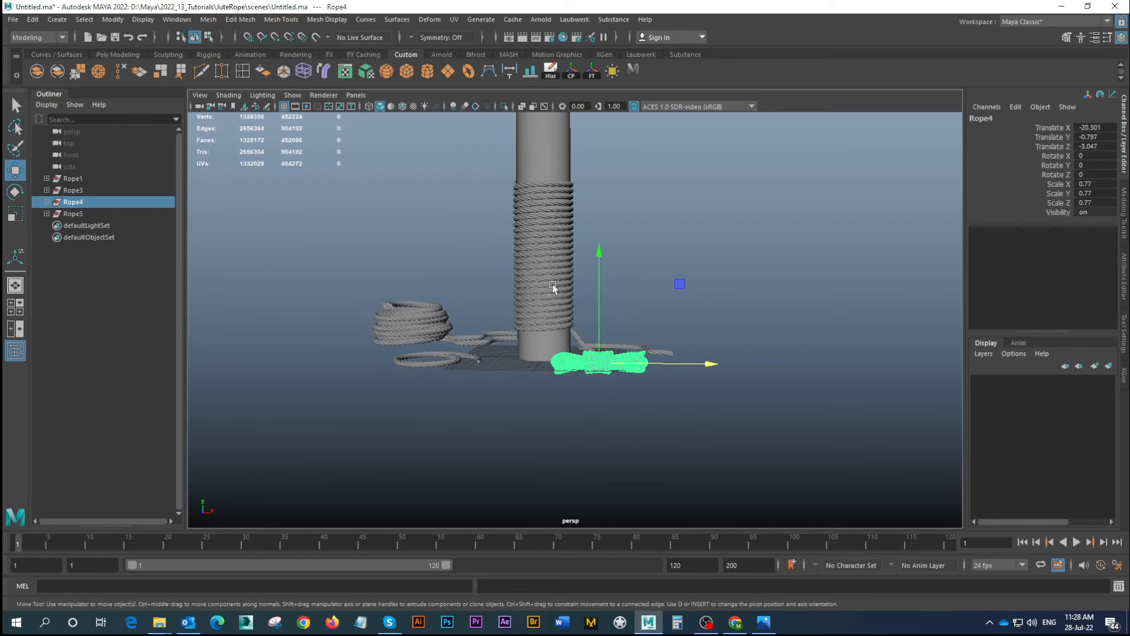
middle_click_drag(576, 278, 547, 304, "alt")
right_click_drag(547, 305, 616, 309, "alt")
middle_click_drag(492, 287, 570, 275, "alt")
left_click_drag(623, 293, 622, 335, "alt")
right_click_drag(622, 336, 589, 338, "alt")
left_click_drag(589, 339, 566, 333, "alt")
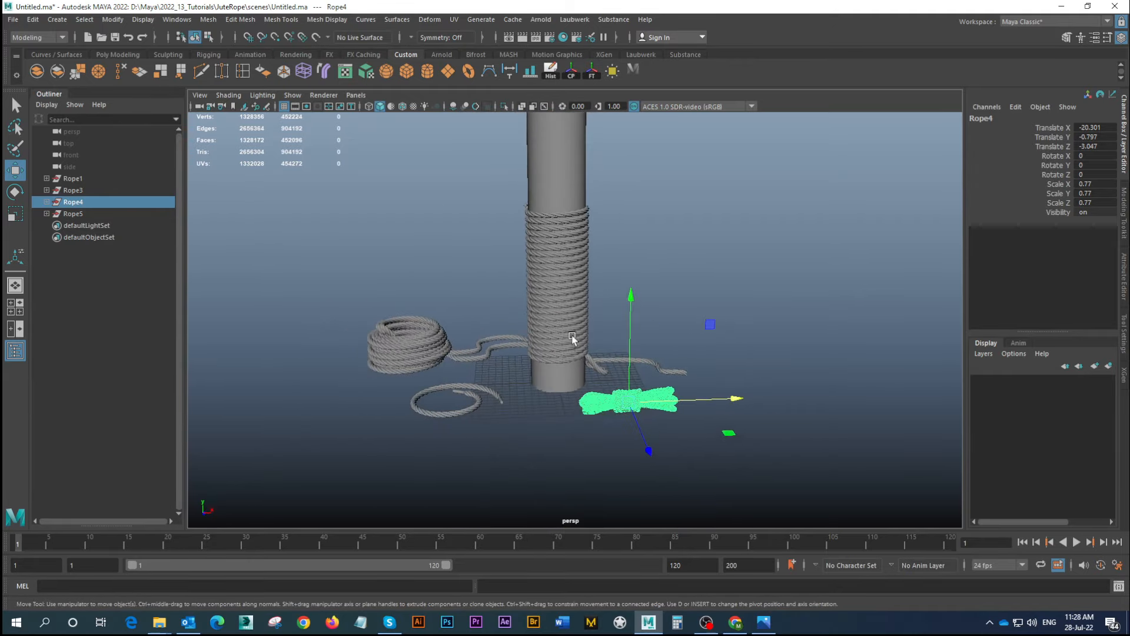
middle_click_drag(595, 336, 563, 350, "alt")
left_click_drag(563, 350, 528, 351, "alt")
middle_click_drag(527, 351, 524, 328, "alt")
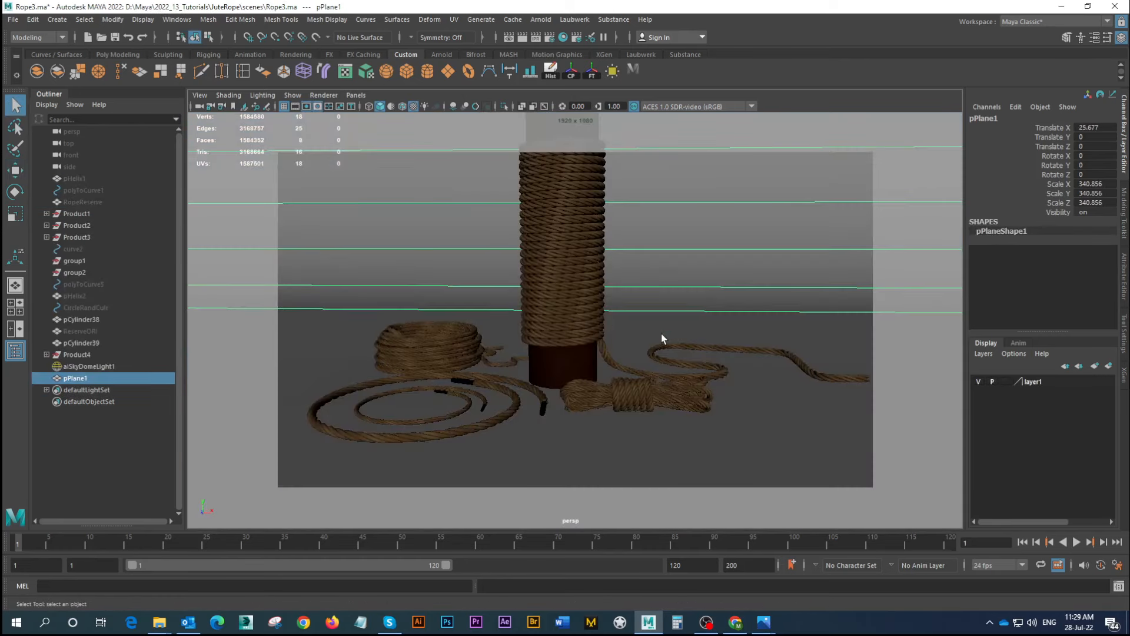
Inspect the textured rope arrangement in the Rope3.ma scene and select the rope coiled around the pole
left_click_drag(658, 304, 600, 308, "alt")
right_click_drag(601, 307, 618, 310, "alt")
left_click_drag(618, 310, 632, 313, "alt")
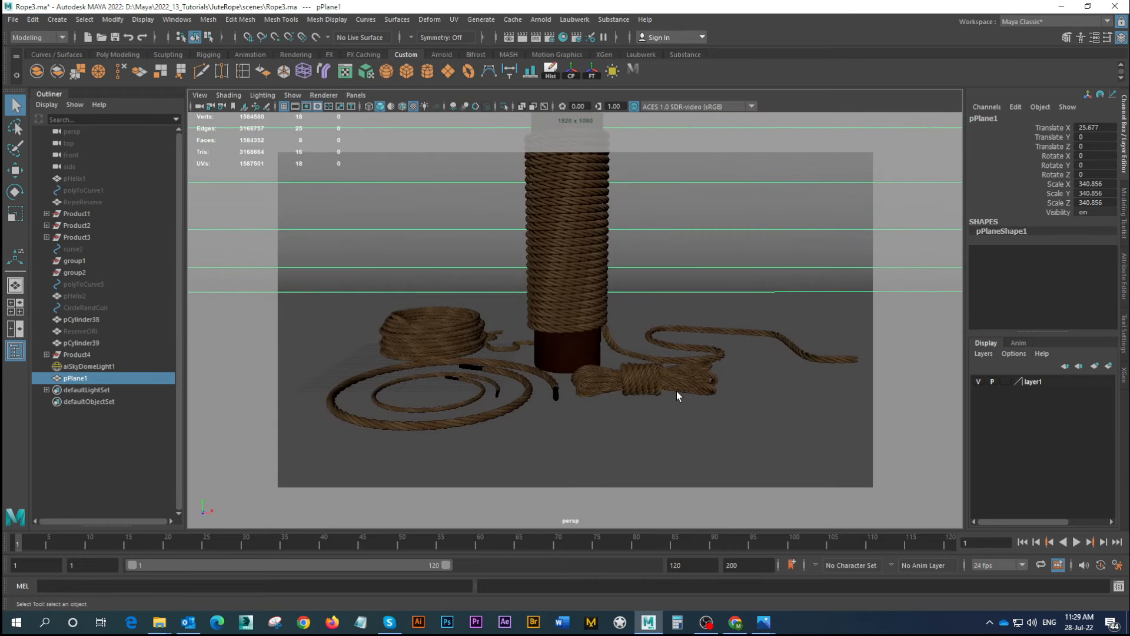
left_click(634, 362)
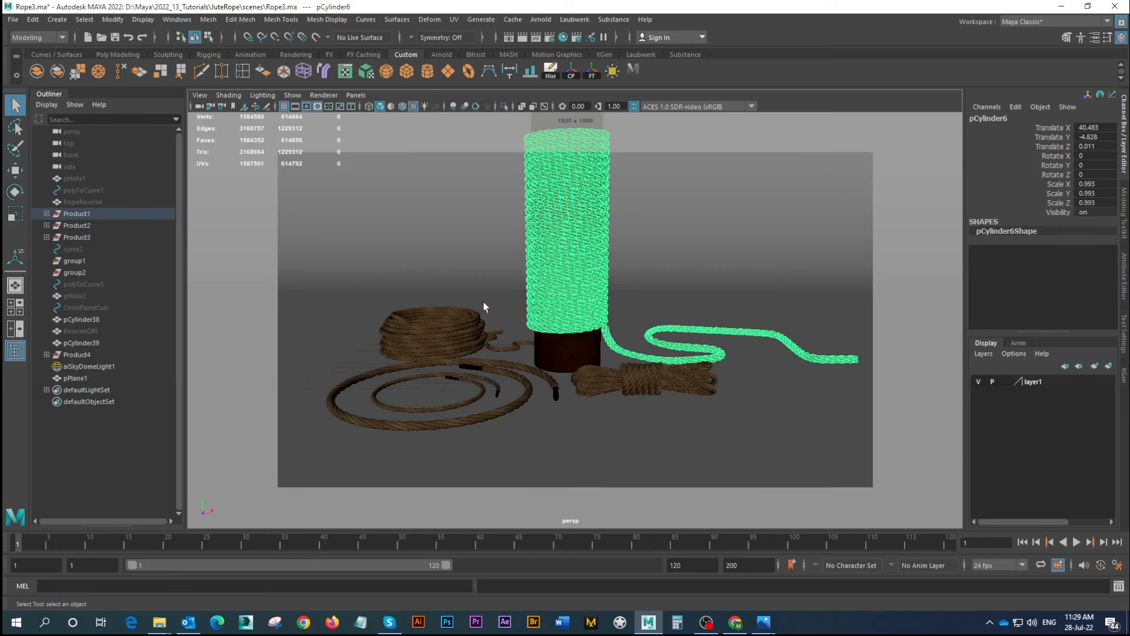